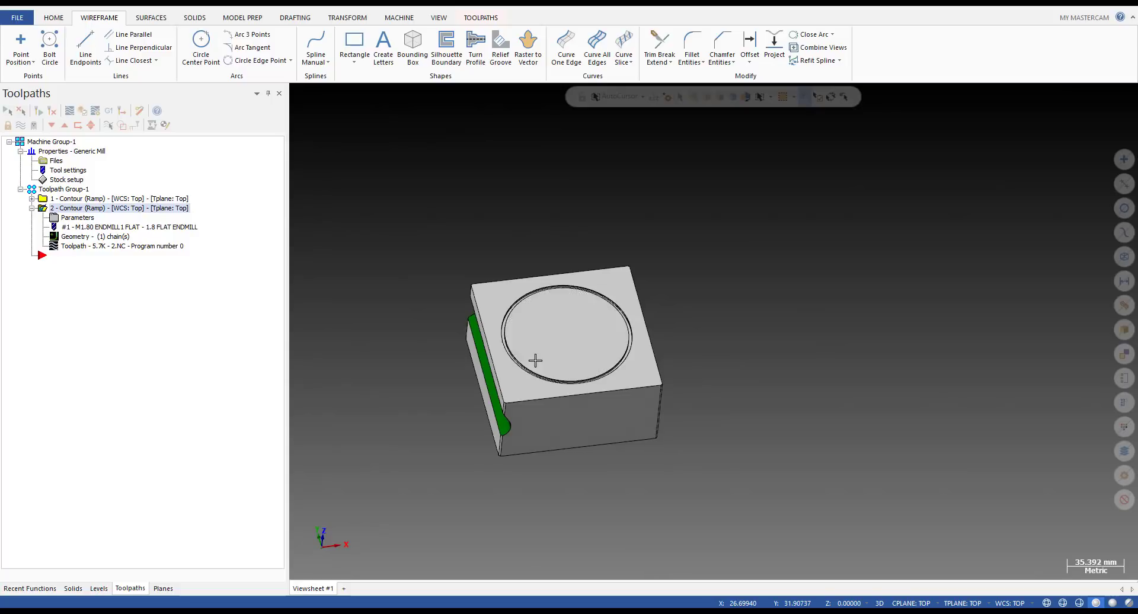
# - Examine the block's circular top groove and green side channel from the top and from angled views
pyautogui.hotkey('alt', '1')
pyautogui.scroll(-1, 515, 297)
pyautogui.scroll(5, 522, 309)
pyautogui.moveTo(559, 356); pyautogui.dragTo(475, 253, button='middle')
pyautogui.hotkey('alt', '1')
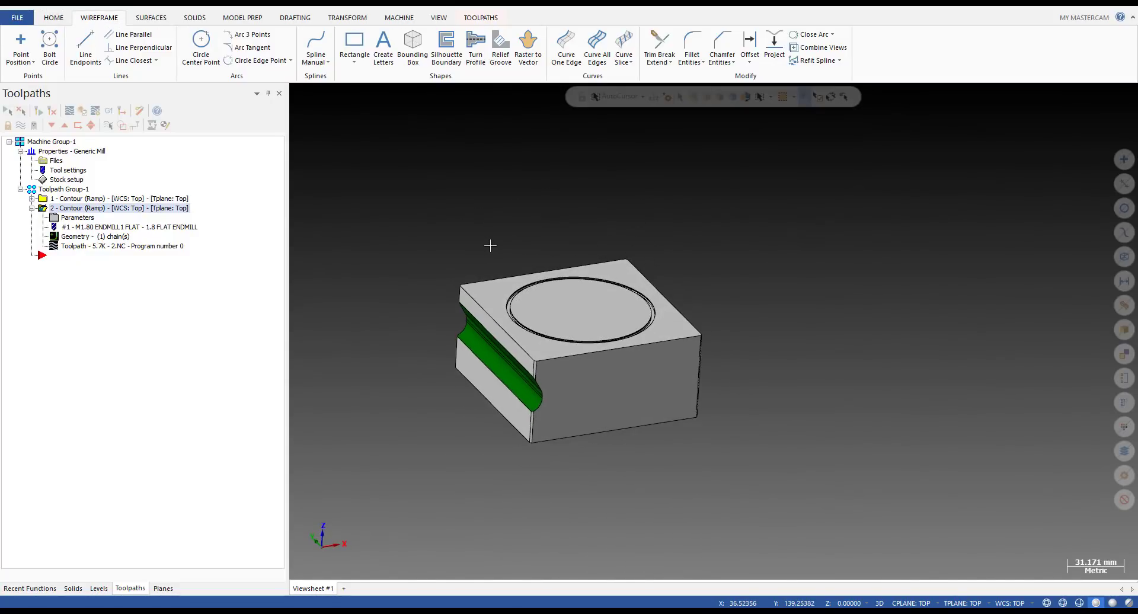
pyautogui.scroll(3, 550, 348)
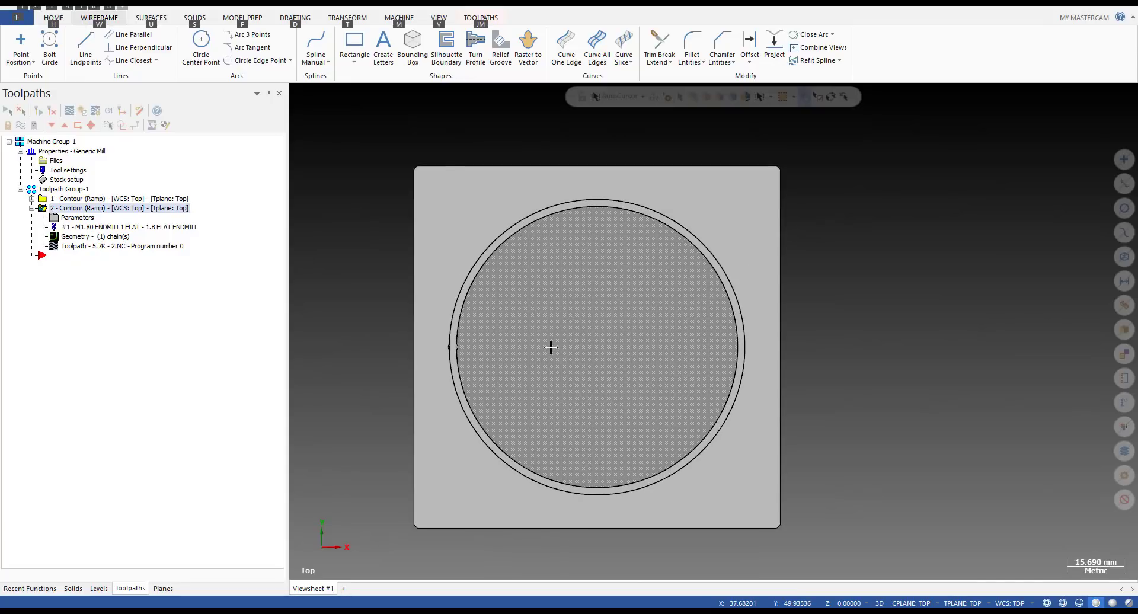
pyautogui.hotkey('alt', '7')
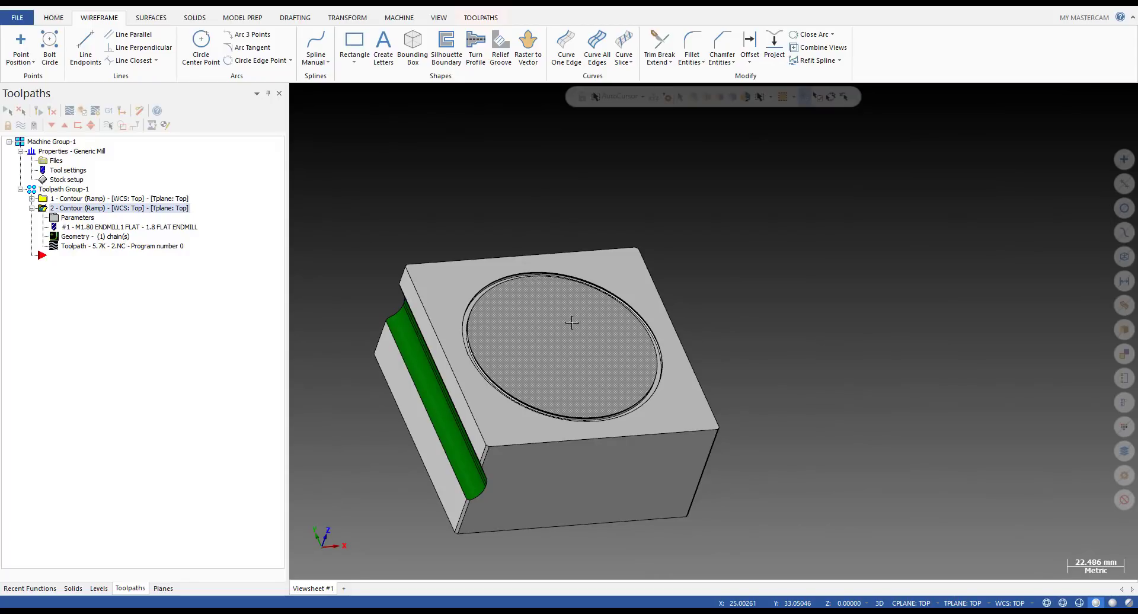
pyautogui.hotkey('alt', '1')
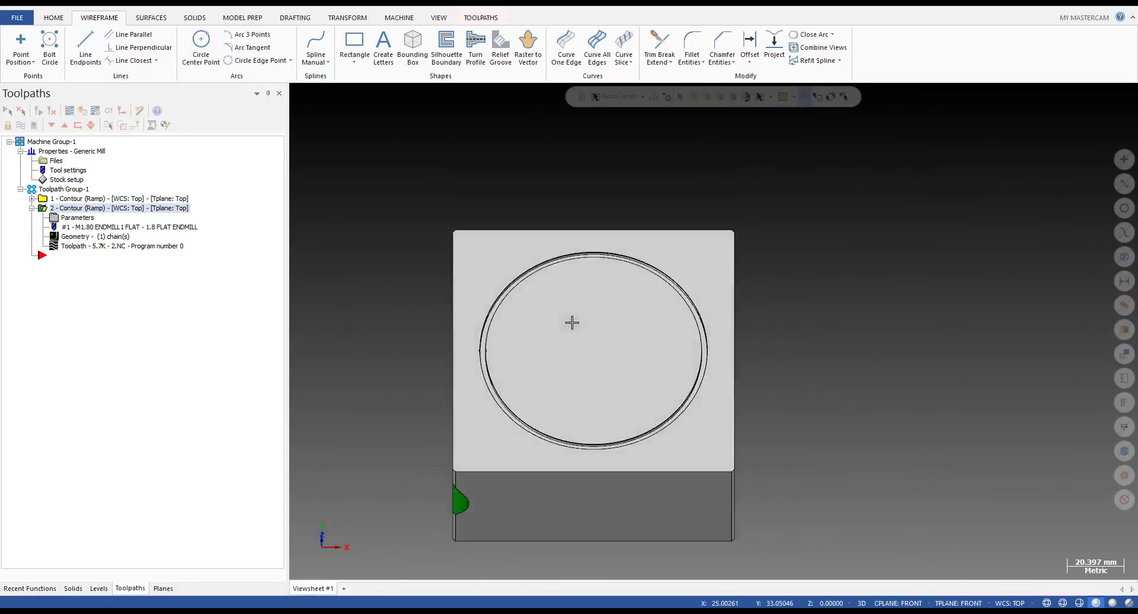
pyautogui.scroll(3, 462, 349)
pyautogui.hotkey('alt', '7')
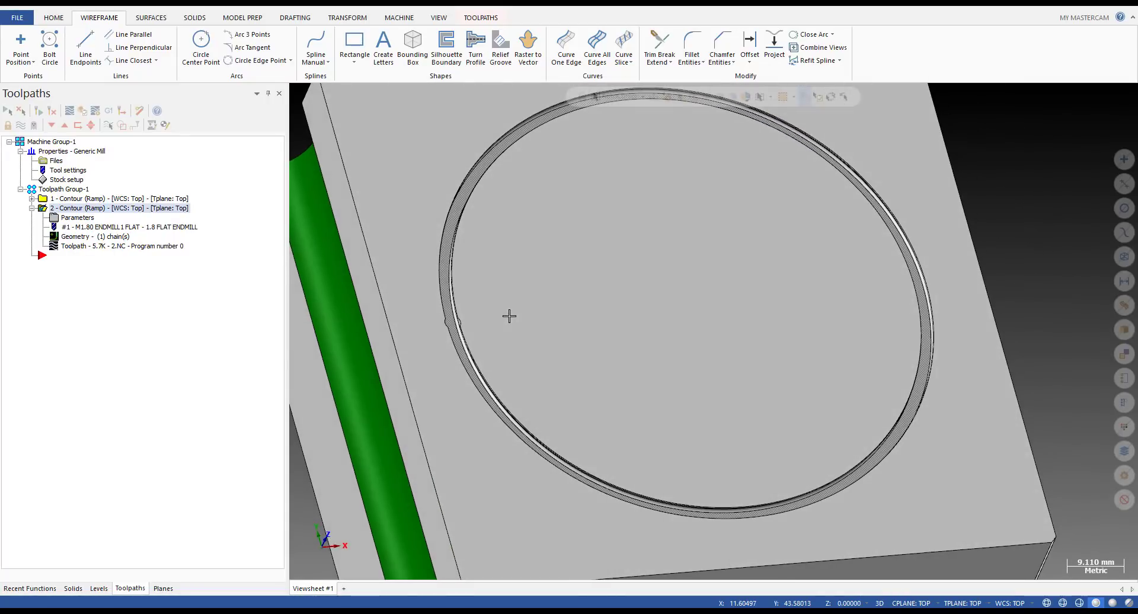
pyautogui.scroll(-2, 504, 320)
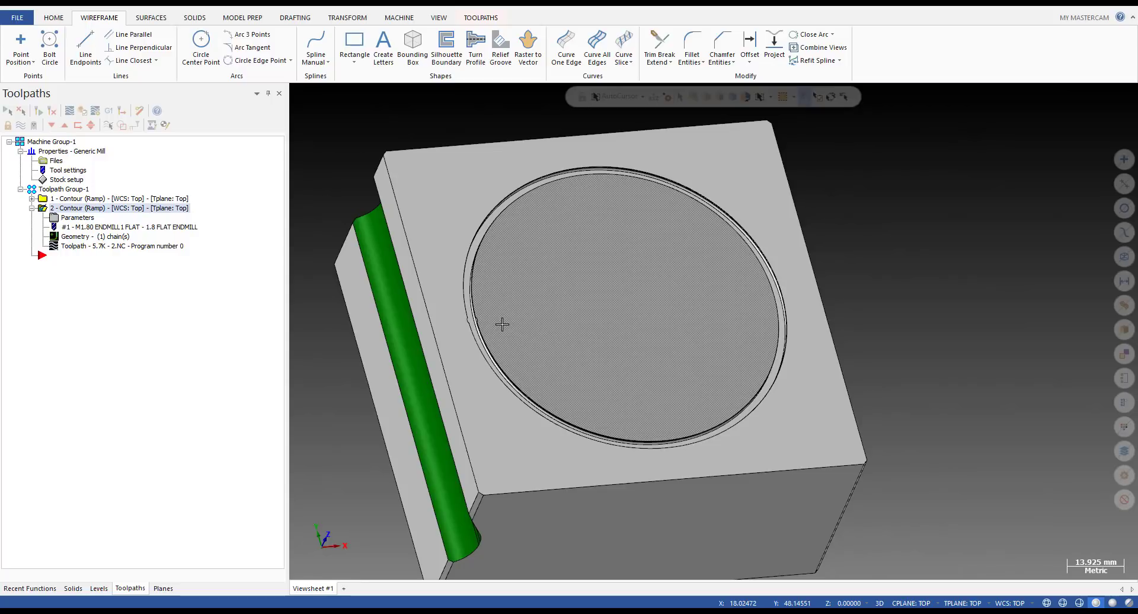
pyautogui.hotkey('alt', '2')
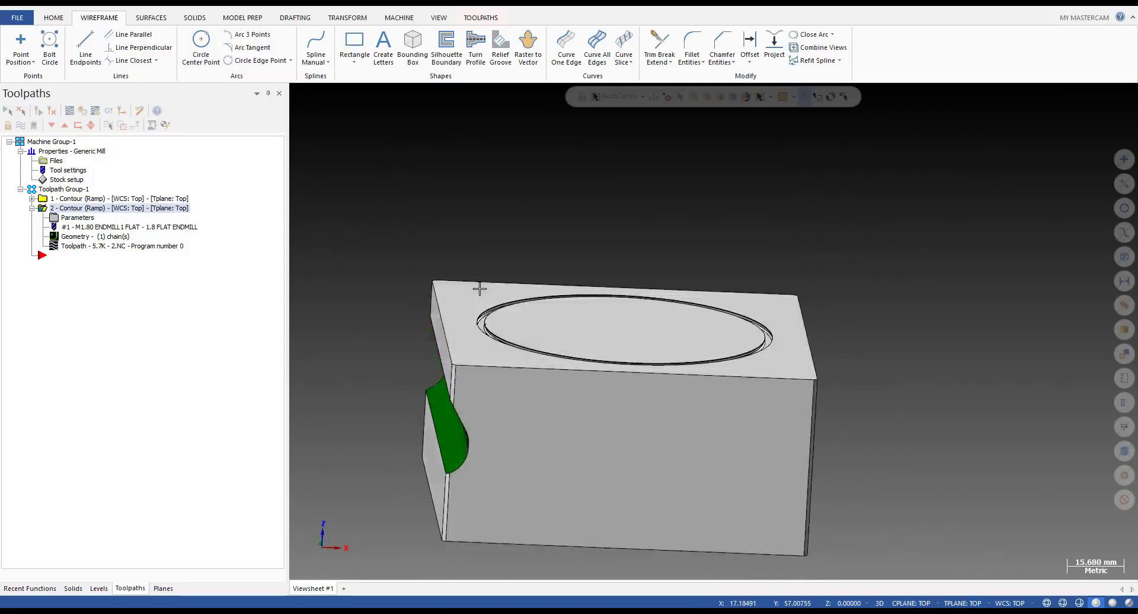
pyautogui.hotkey('alt', '1')
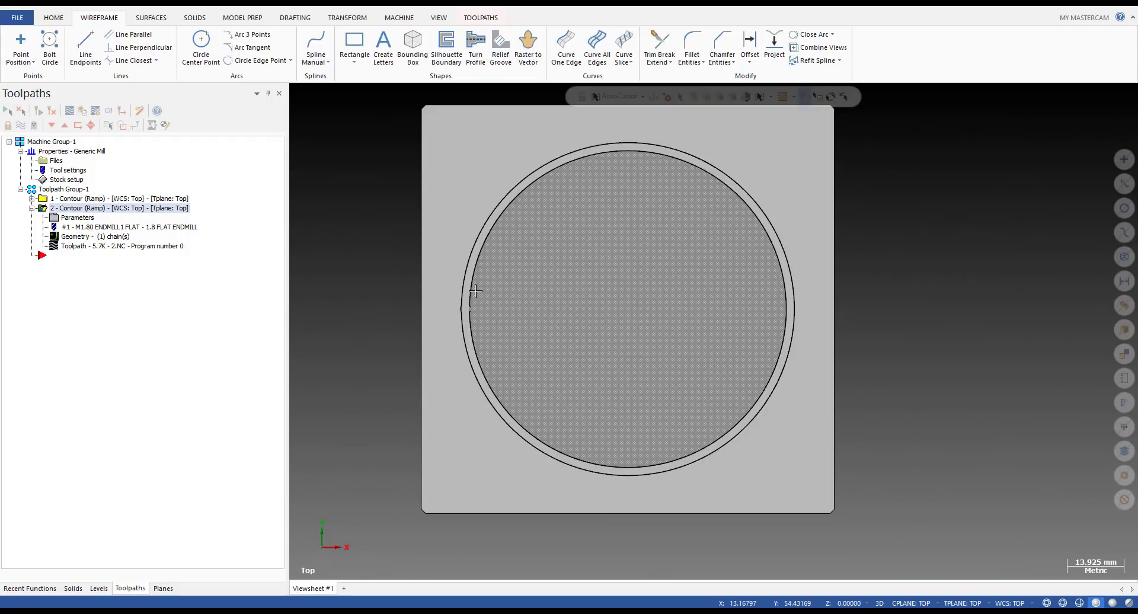
pyautogui.hotkey('alt', '7')
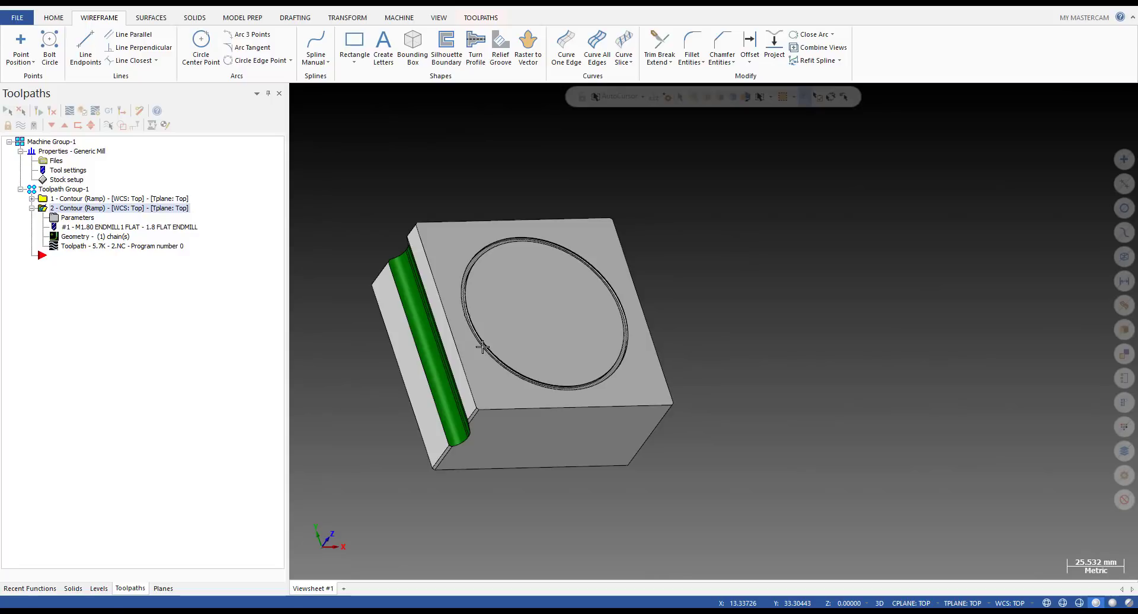
pyautogui.hotkey('alt', '1')
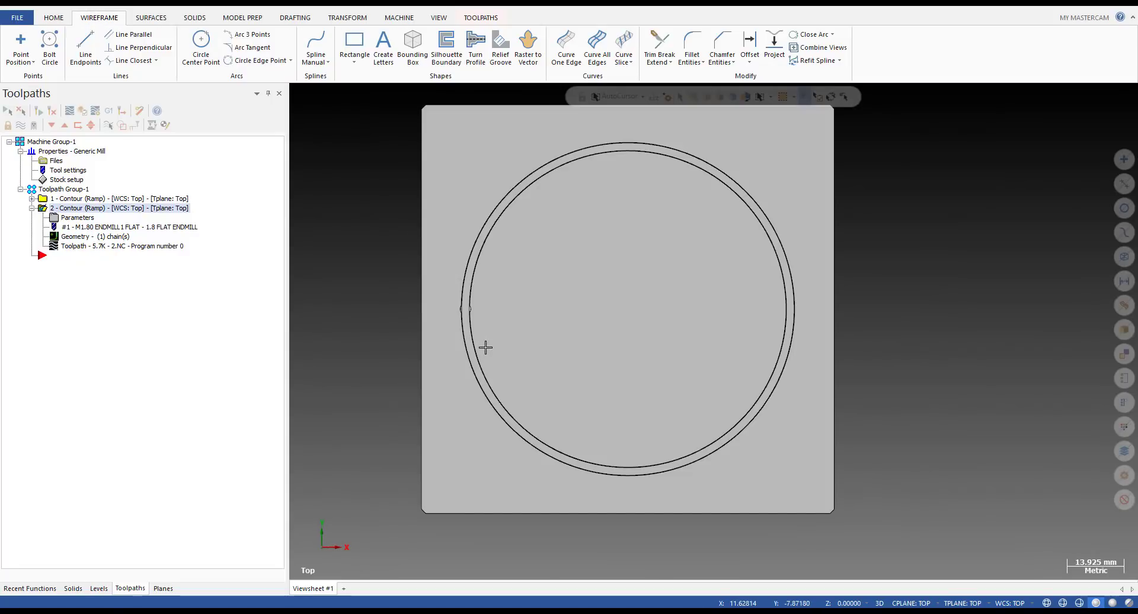
pyautogui.hotkey('alt', '7')
pyautogui.scroll(1, 443, 263)
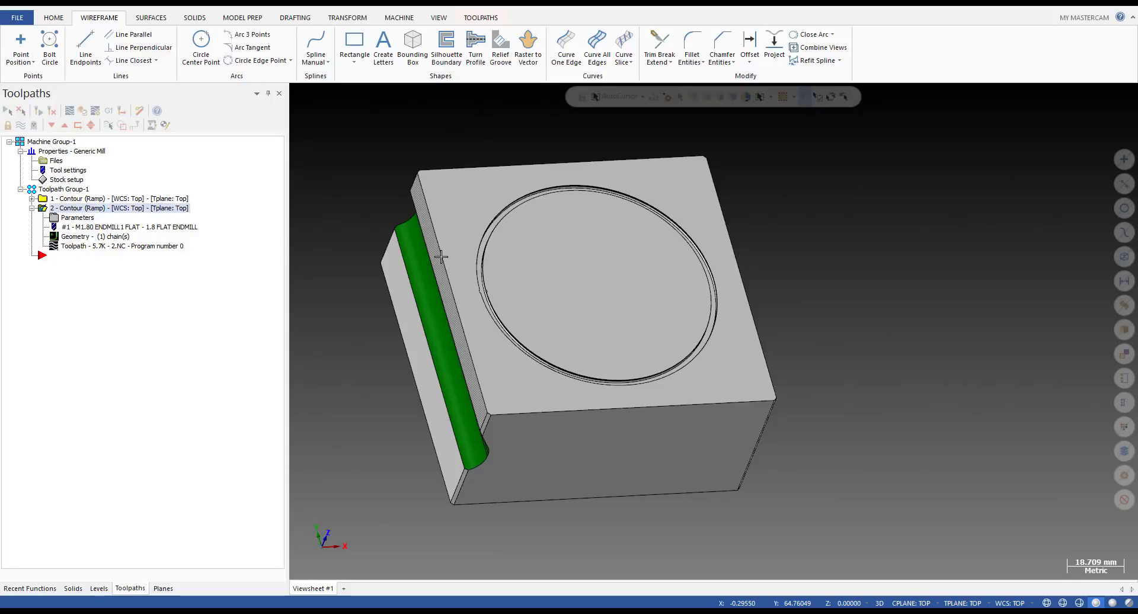
pyautogui.press('alt')
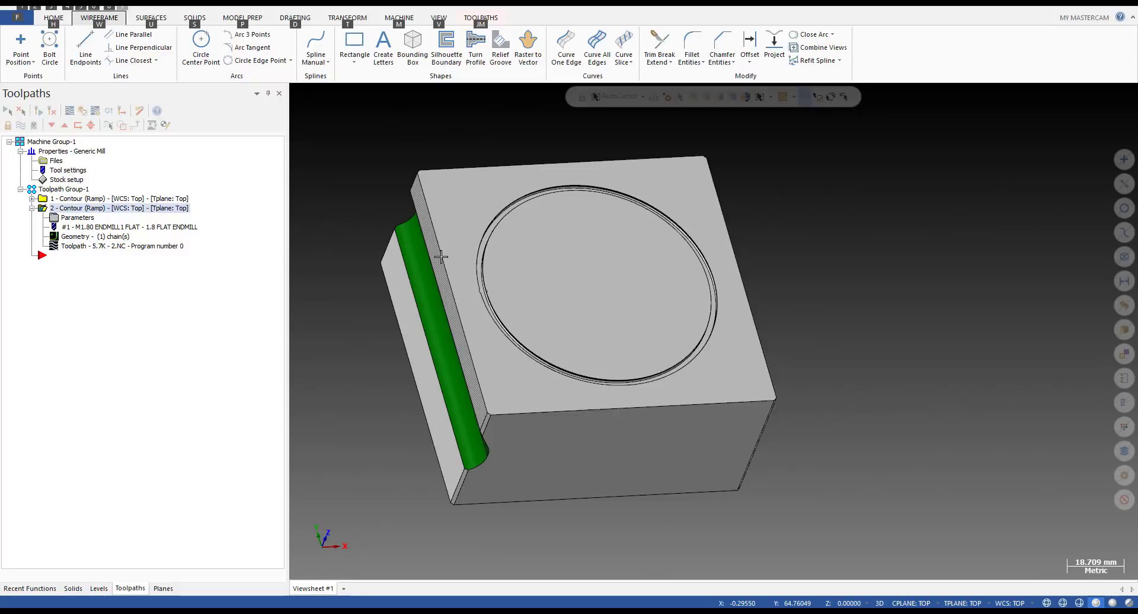
pyautogui.hotkey('alt', '1')
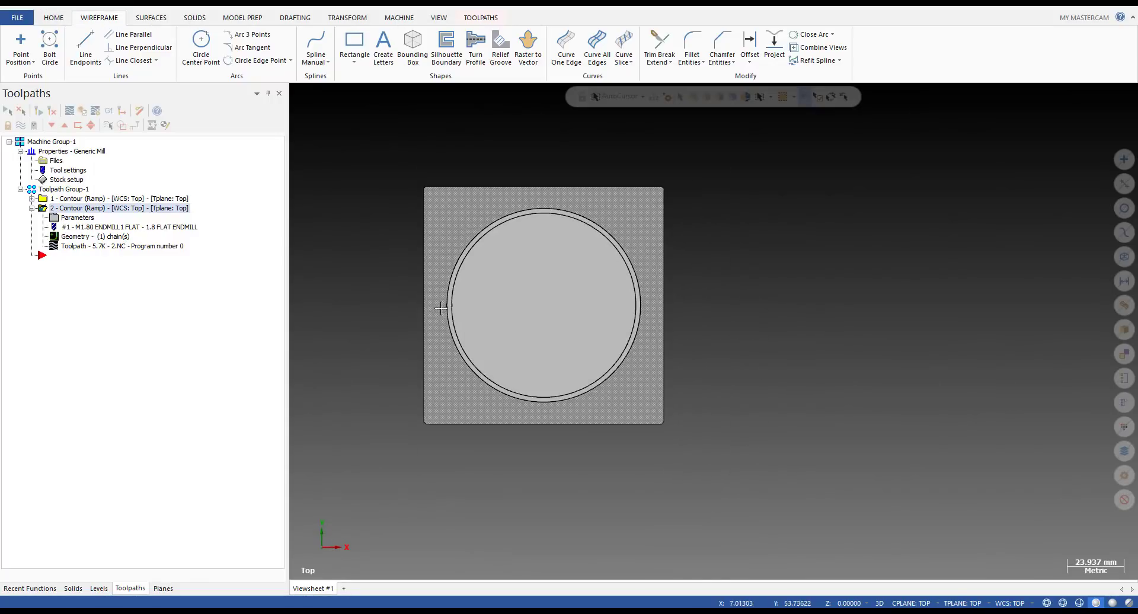
pyautogui.moveTo(409, 243); pyautogui.dragTo(432, 167, button='middle')
pyautogui.scroll(1, 484, 369)
pyautogui.moveTo(463, 366); pyautogui.dragTo(510, 319, button='middle')
pyautogui.scroll(-5, 510, 319)
pyautogui.moveTo(463, 371)
pyautogui.mouseDown(button='middle')
pyautogui.moveTo(414, 287)
pyautogui.moveTo(504, 344)
pyautogui.moveTo(617, 376)
pyautogui.moveTo(587, 377)
pyautogui.moveTo(629, 376)
pyautogui.moveTo(550, 376)
pyautogui.moveTo(405, 336)
pyautogui.moveTo(483, 323)
pyautogui.mouseUp(button='middle')
pyautogui.scroll(2, 425, 343)
pyautogui.hotkey('alt', '1')
pyautogui.scroll(-3, 431, 352)
pyautogui.scroll(4, 467, 252)
pyautogui.scroll(1, 450, 375)
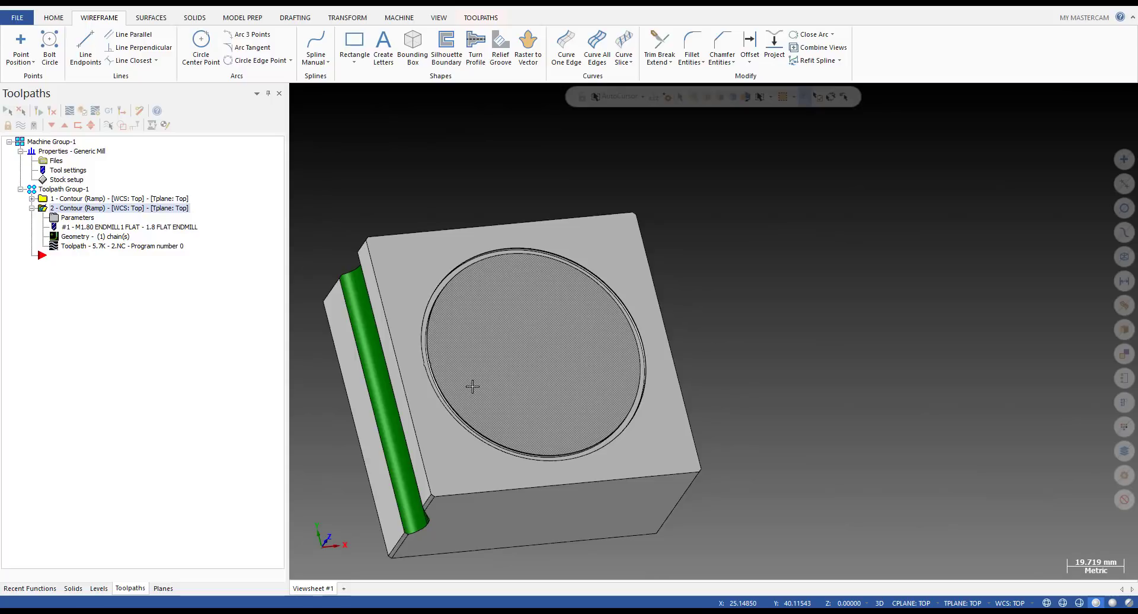
pyautogui.moveTo(472, 387)
pyautogui.mouseDown(button='middle')
pyautogui.moveTo(516, 374)
pyautogui.moveTo(508, 299)
pyautogui.moveTo(483, 330)
pyautogui.mouseUp(button='middle')
pyautogui.hotkey('alt', '1')
# - Inspect the small notch in the circular groove up close from the top, front and angled views
pyautogui.scroll(5, 471, 365)
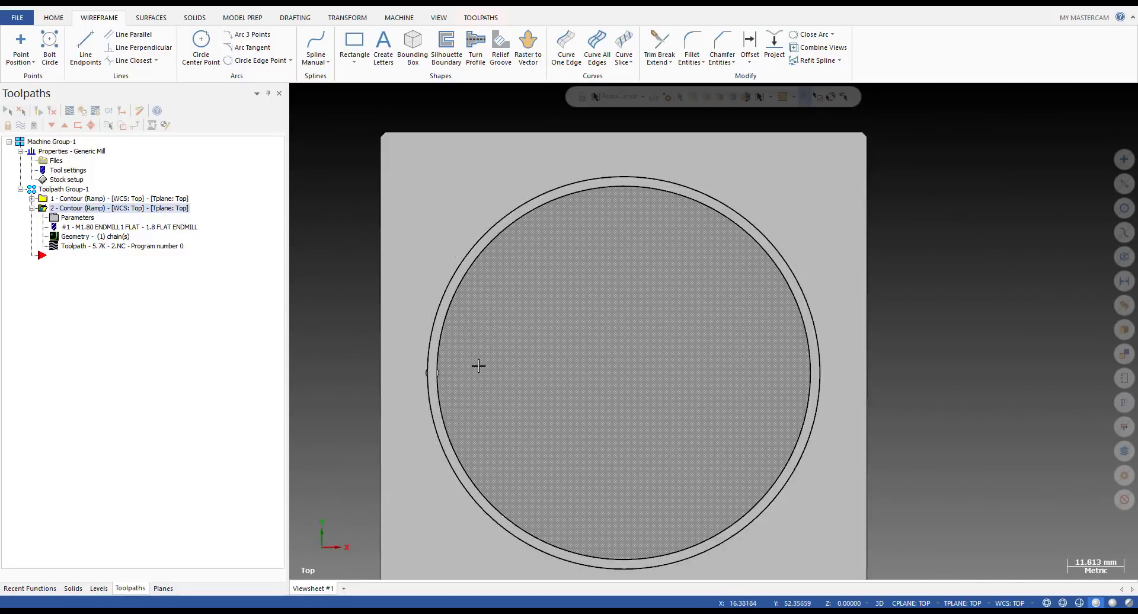
pyautogui.moveTo(456, 366); pyautogui.dragTo(488, 323, button='middle')
pyautogui.scroll(3, 414, 383)
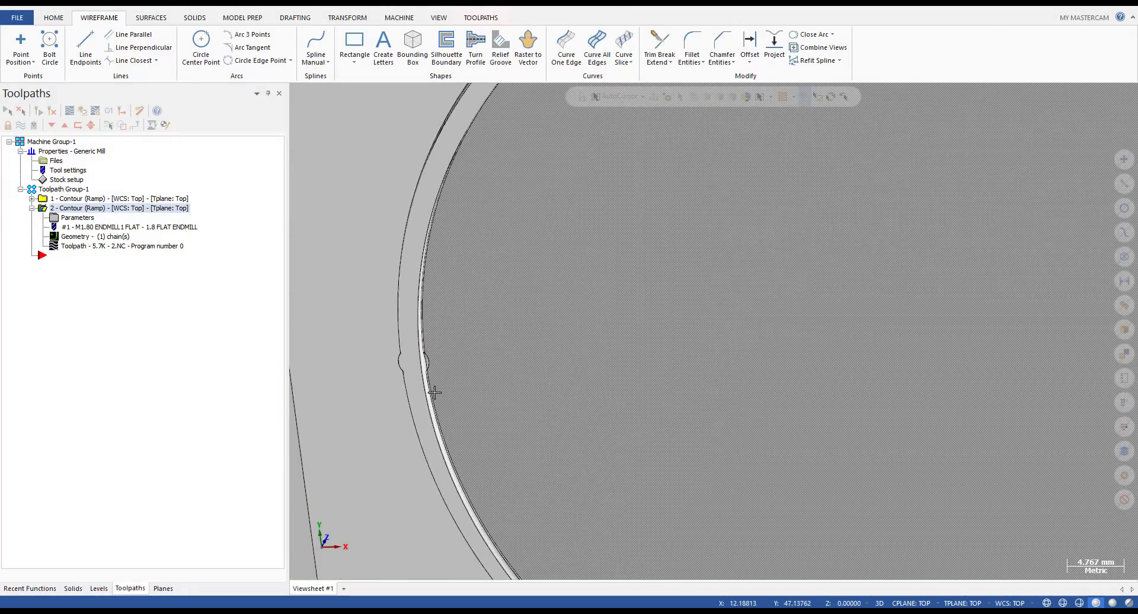
pyautogui.hotkey('alt', '1')
pyautogui.scroll(-3, 421, 352)
pyautogui.scroll(1, 416, 412)
pyautogui.moveTo(413, 411); pyautogui.dragTo(455, 315, button='middle')
pyautogui.scroll(4, 410, 377)
pyautogui.scroll(4, 420, 368)
pyautogui.scroll(-3, 471, 341)
pyautogui.hotkey('alt', '2')
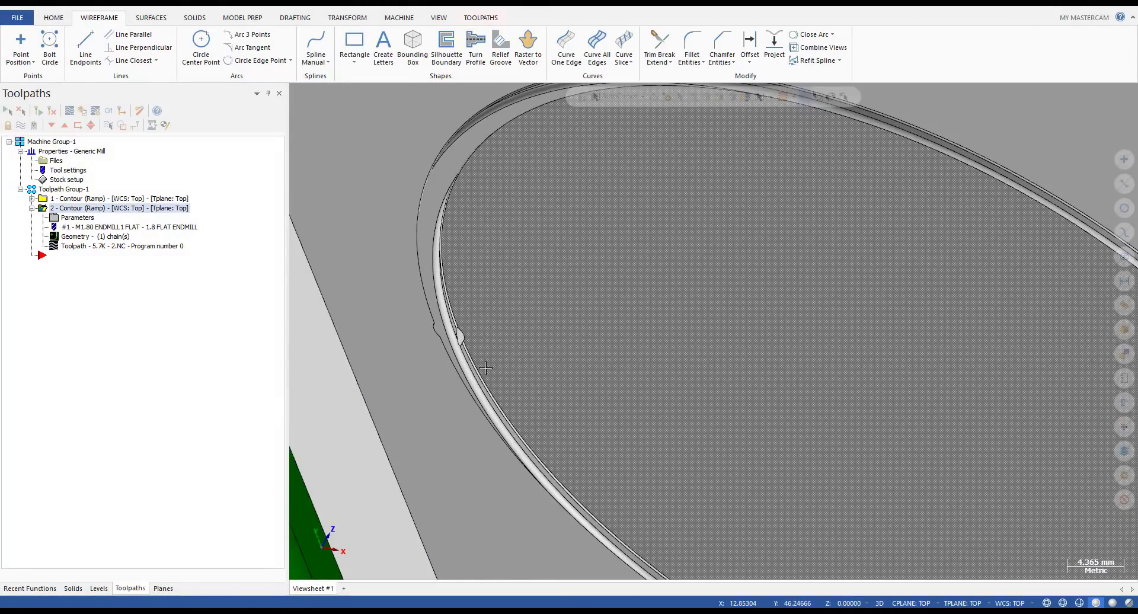
pyautogui.scroll(5, 482, 306)
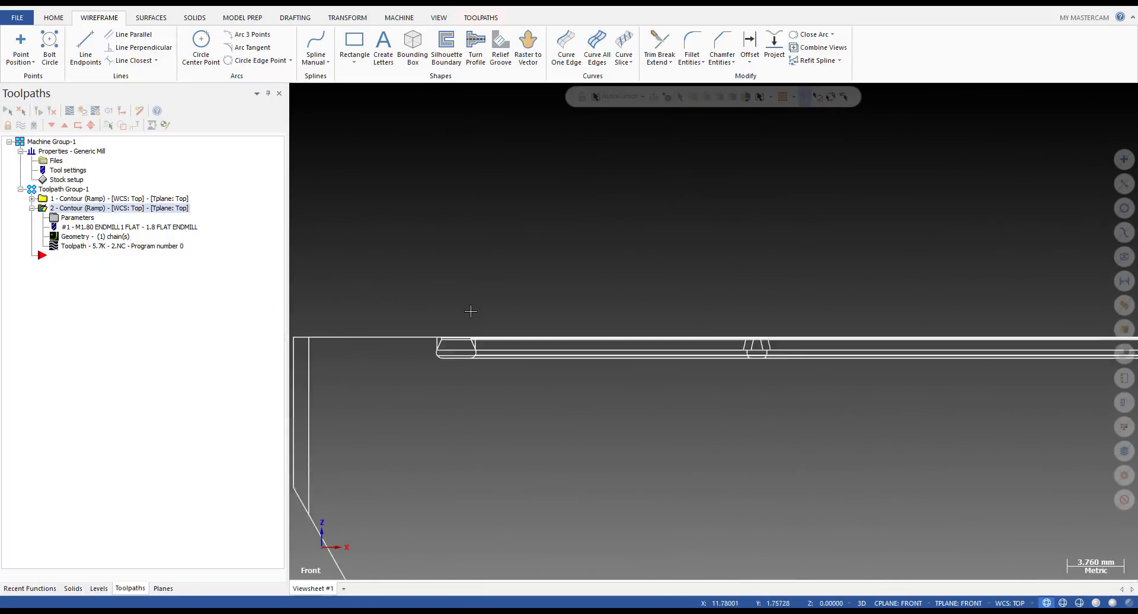
pyautogui.hotkey('alt', 's')
pyautogui.moveTo(439, 341); pyautogui.dragTo(462, 350, button='middle')
pyautogui.hotkey('alt', '1')
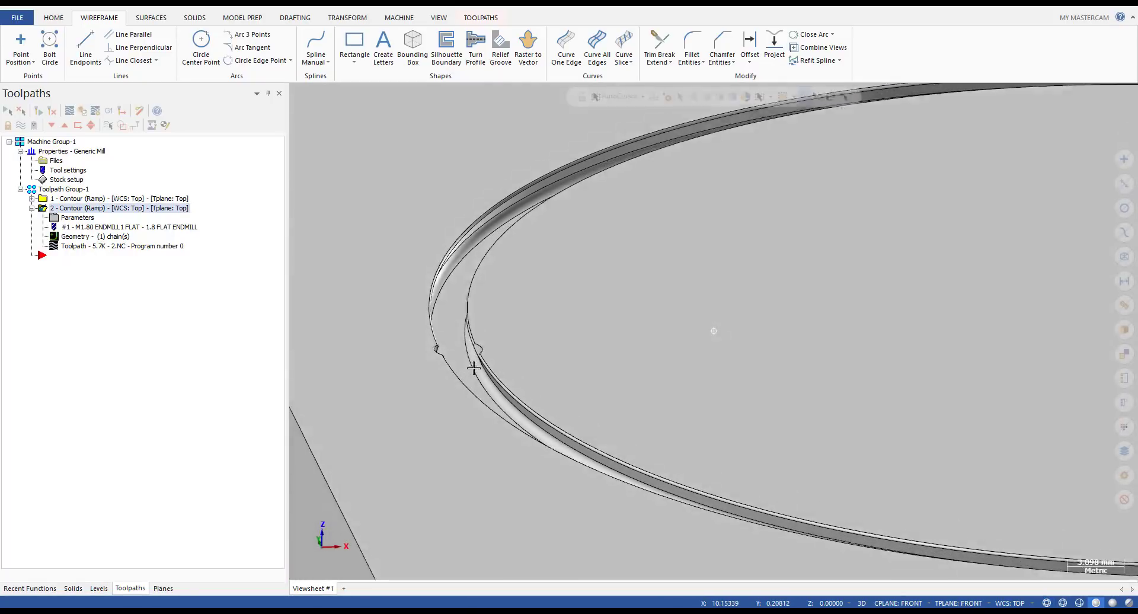
pyautogui.scroll(5, 389, 356)
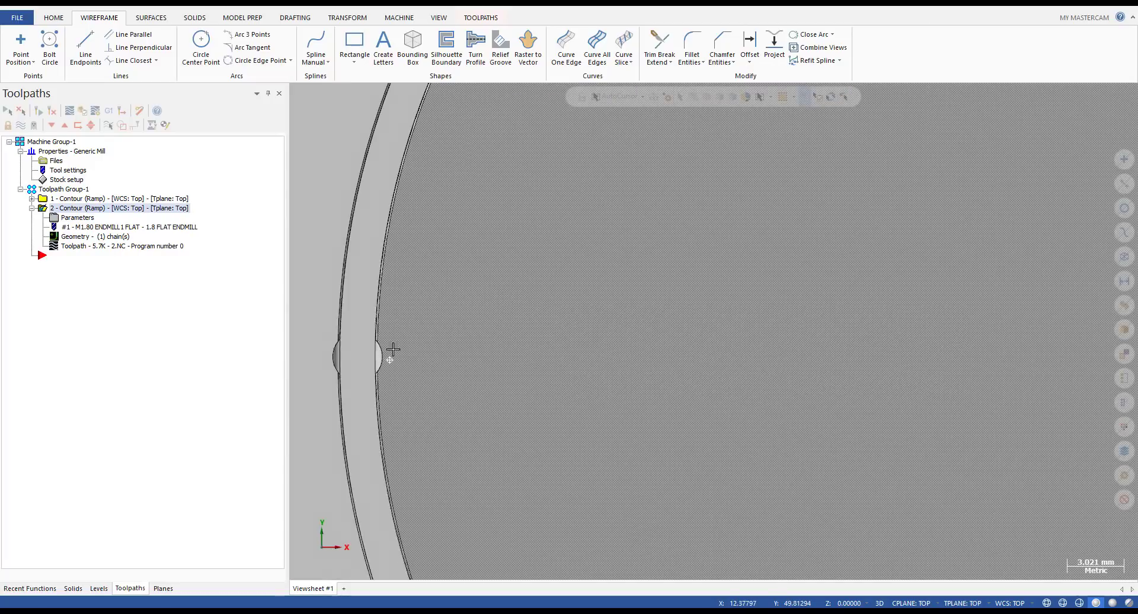
pyautogui.moveTo(399, 327); pyautogui.dragTo(376, 326, button='middle')
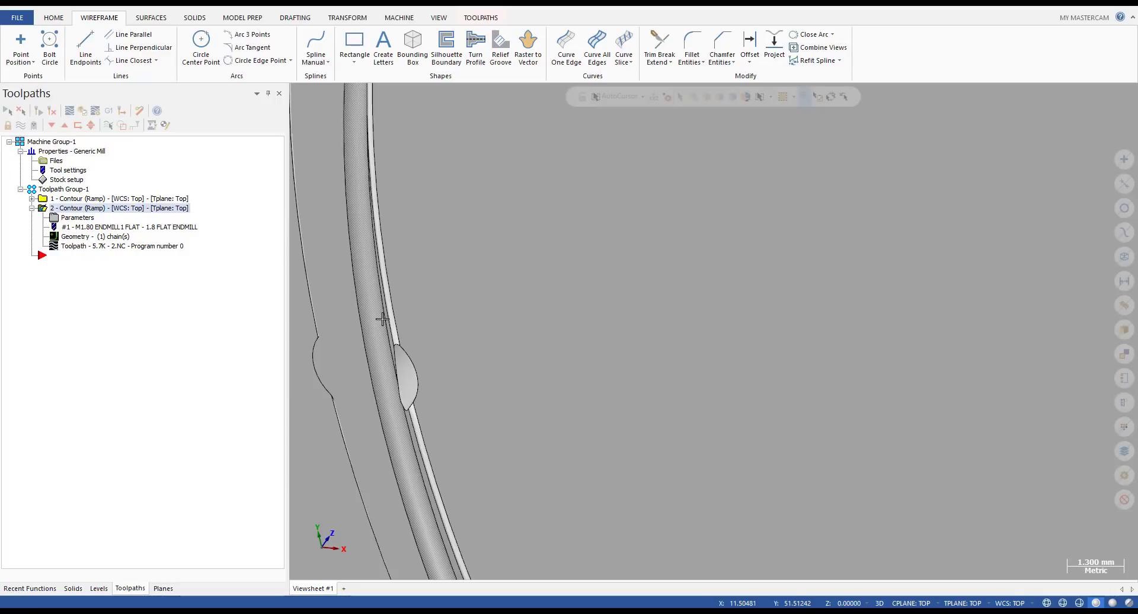
pyautogui.hotkey('alt', '1')
pyautogui.press('alt')
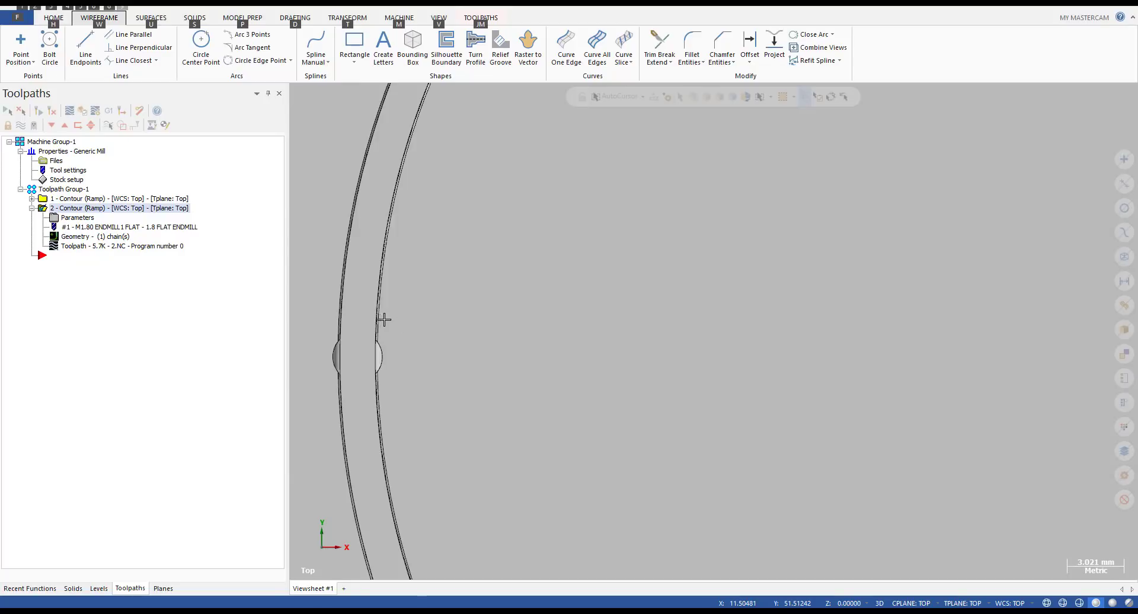
# - Examine the green rounded channel along the block's side from angled, side and top views
pyautogui.hotkey('alt', '7')
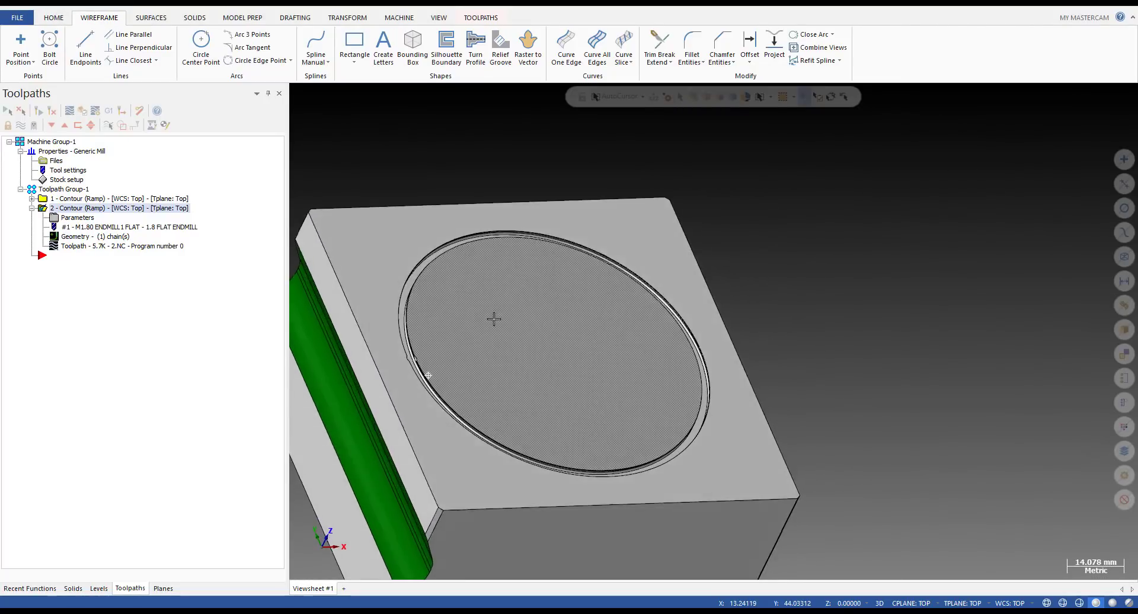
pyautogui.moveTo(458, 336)
pyautogui.mouseDown(button='middle')
pyautogui.moveTo(441, 348)
pyautogui.moveTo(464, 363)
pyautogui.moveTo(405, 330)
pyautogui.moveTo(517, 349)
pyautogui.moveTo(433, 368)
pyautogui.moveTo(406, 353)
pyautogui.moveTo(457, 305)
pyautogui.moveTo(470, 308)
pyautogui.moveTo(447, 351)
pyautogui.mouseUp(button='middle')
pyautogui.press('alt')
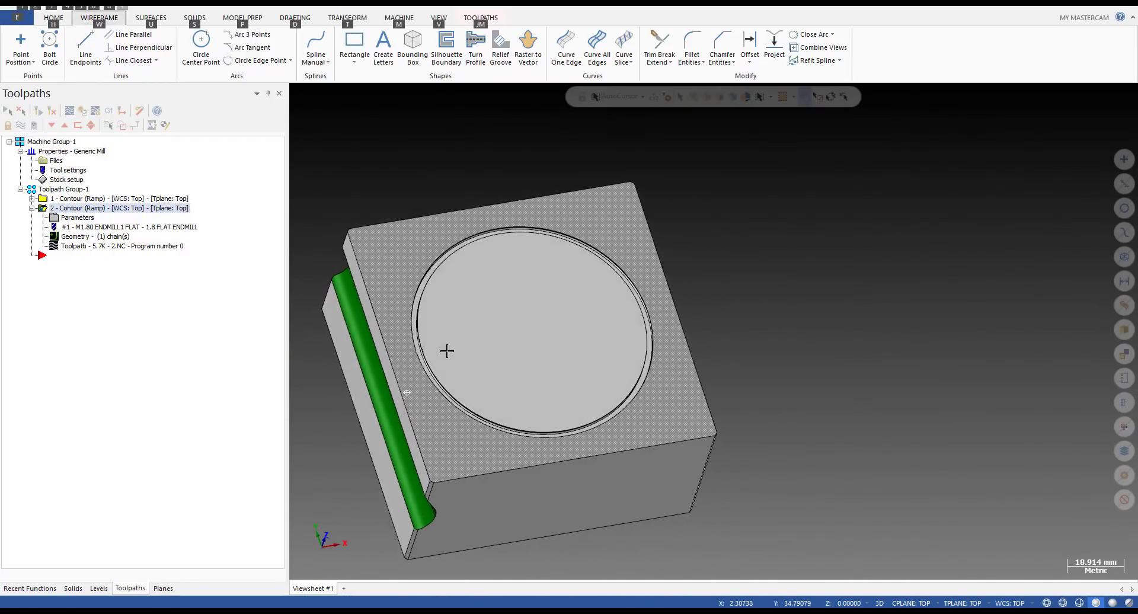
pyautogui.hotkey('alt', '1')
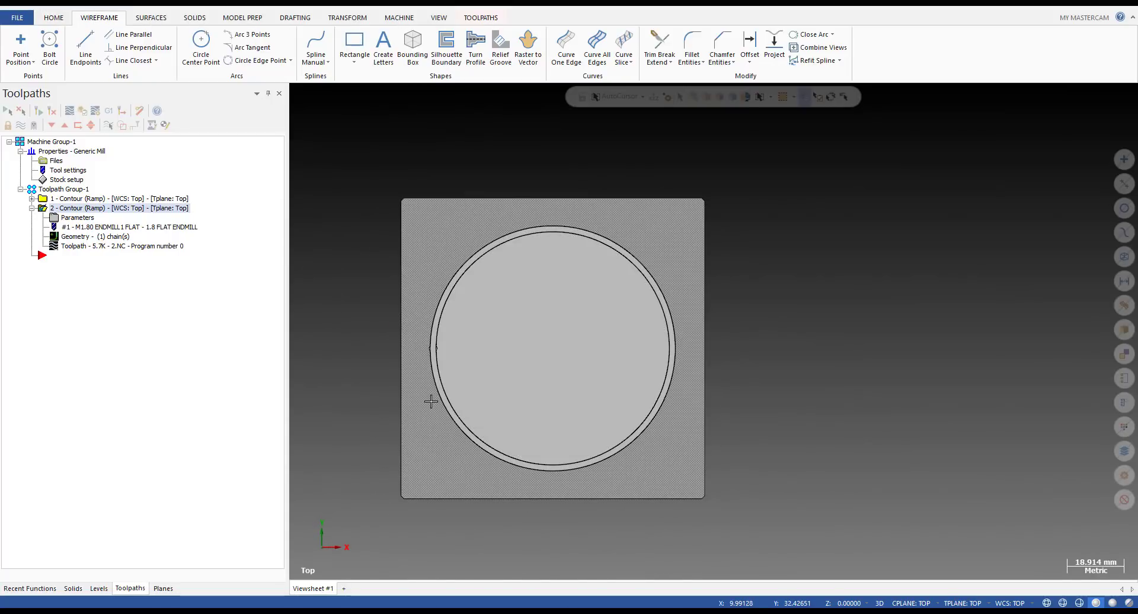
pyautogui.moveTo(409, 422)
pyautogui.mouseDown(button='middle')
pyautogui.moveTo(452, 401)
pyautogui.moveTo(448, 448)
pyautogui.moveTo(358, 290)
pyautogui.mouseUp(button='middle')
pyautogui.hotkey('alt', '1')
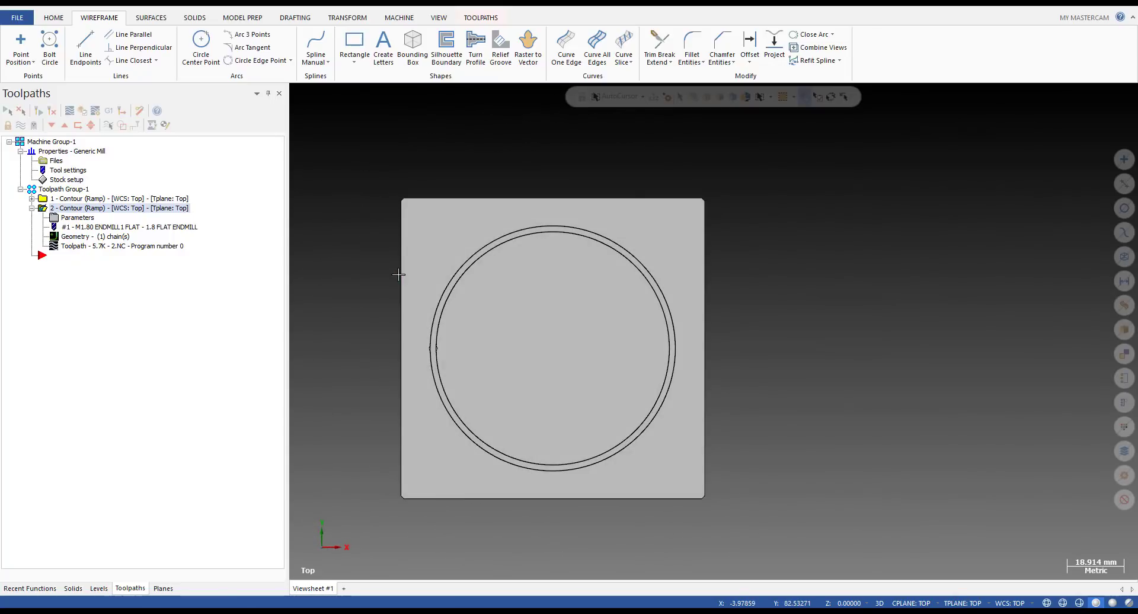
pyautogui.press('alt')
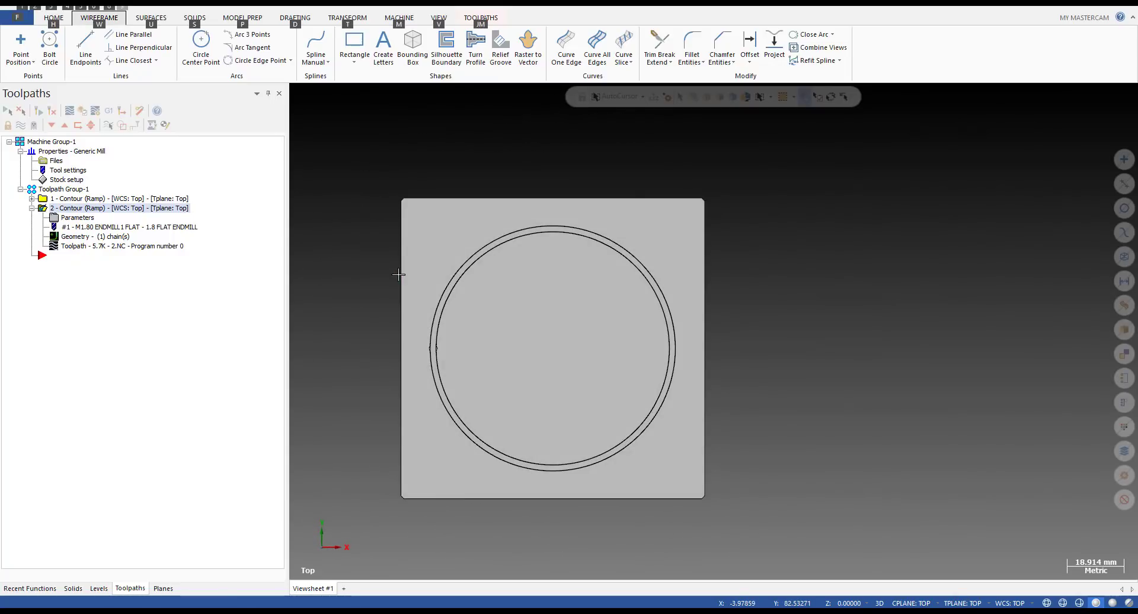
pyautogui.moveTo(394, 263); pyautogui.dragTo(415, 278, button='middle')
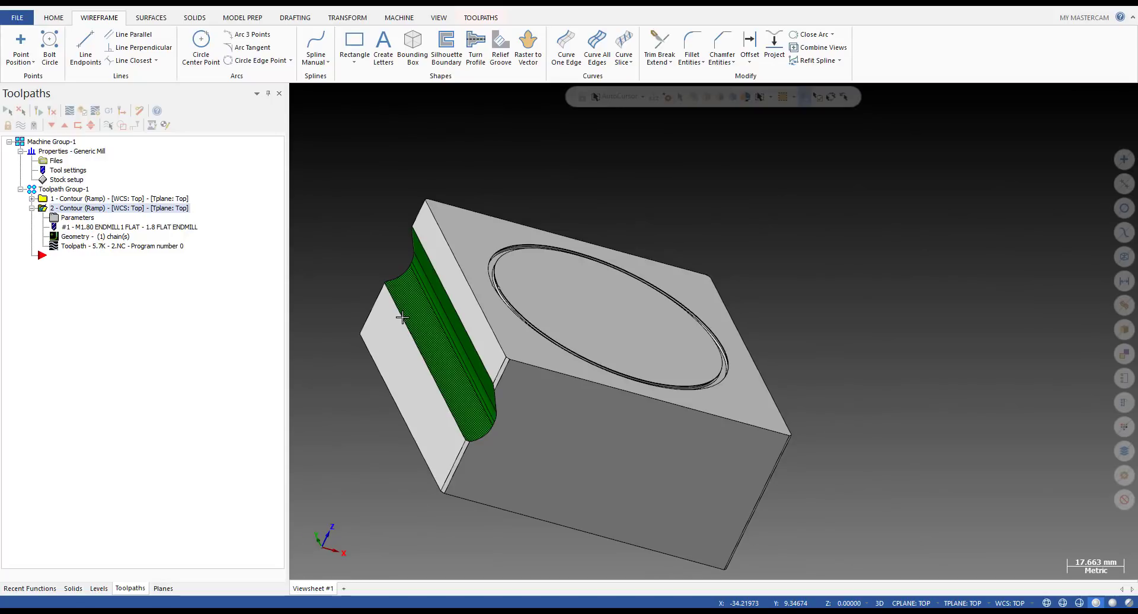
pyautogui.hotkey('alt', '1')
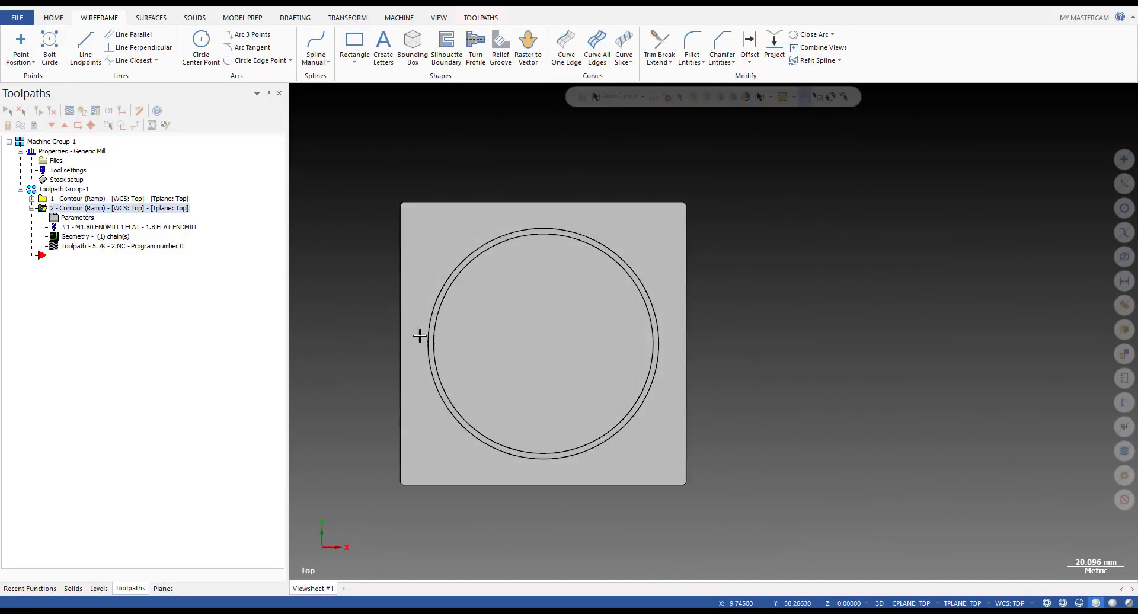
pyautogui.moveTo(406, 326); pyautogui.dragTo(420, 325, button='middle')
pyautogui.hotkey('alt', '1')
pyautogui.moveTo(429, 259); pyautogui.dragTo(376, 325, button='middle')
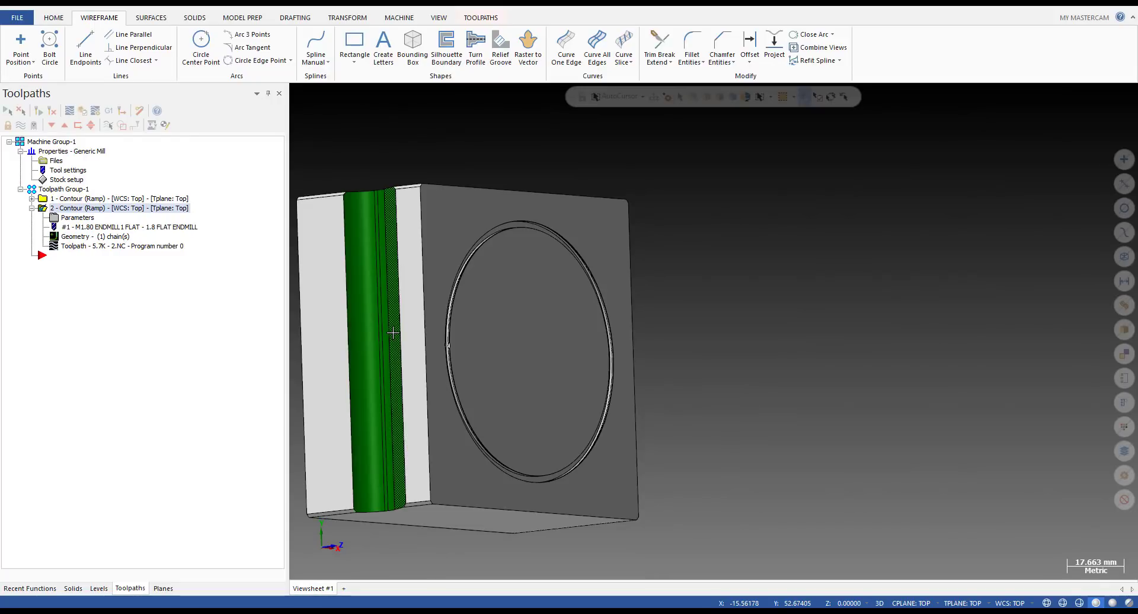
pyautogui.moveTo(393, 333); pyautogui.dragTo(361, 385, button='middle')
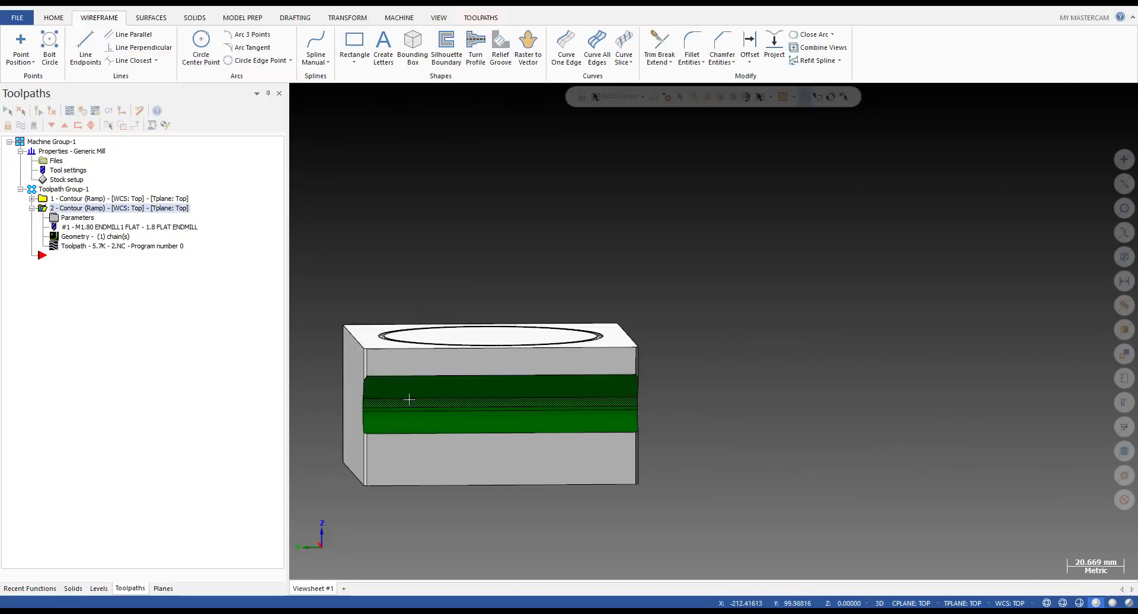
pyautogui.scroll(1, 564, 408)
pyautogui.scroll(-1, 564, 400)
pyautogui.scroll(1, 714, 330)
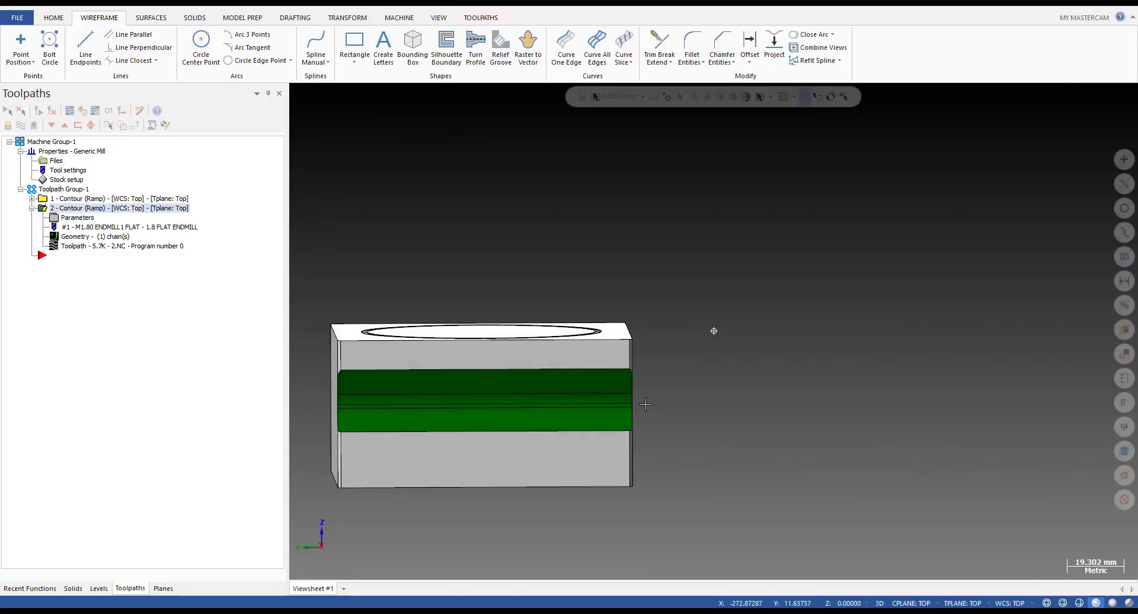
pyautogui.moveTo(641, 403); pyautogui.dragTo(550, 346, button='middle')
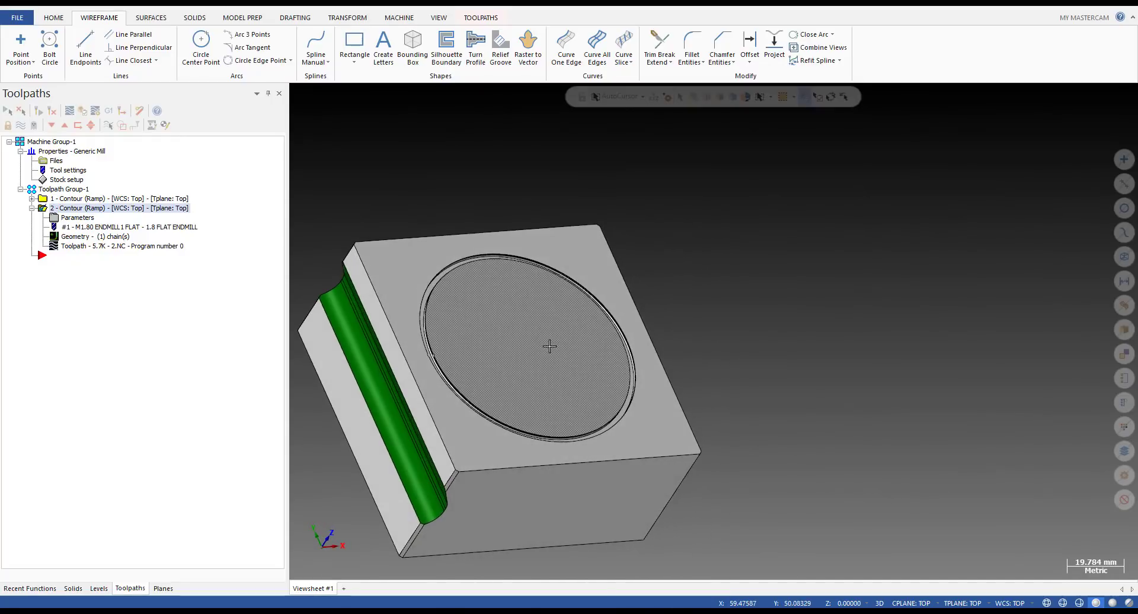
pyautogui.scroll(-1, 514, 352)
pyautogui.moveTo(514, 352); pyautogui.dragTo(509, 330, button='middle')
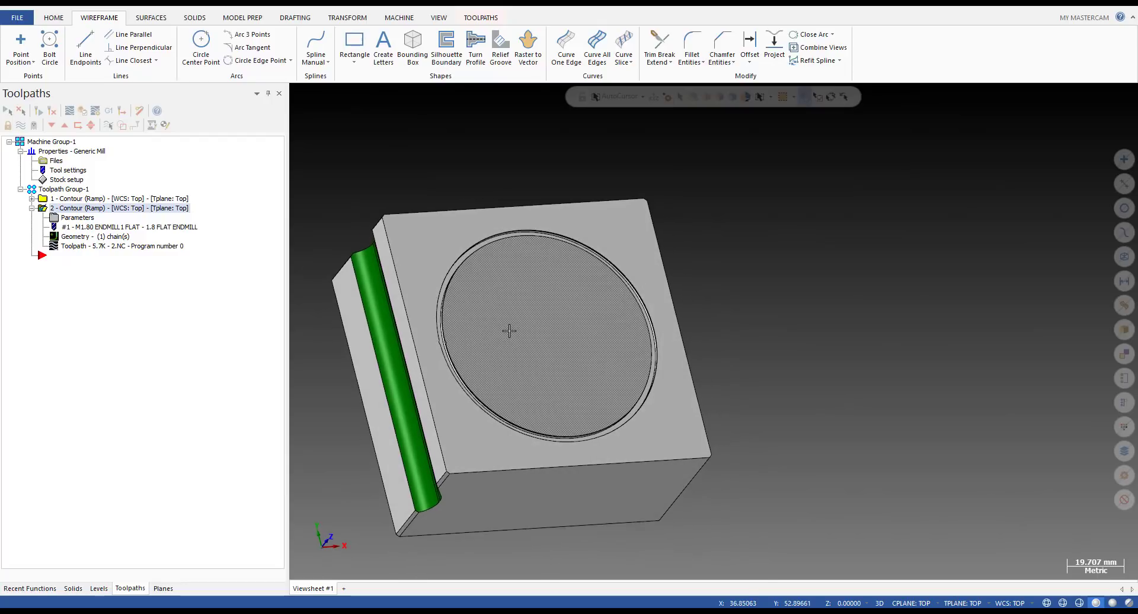
pyautogui.hotkey('alt', '1')
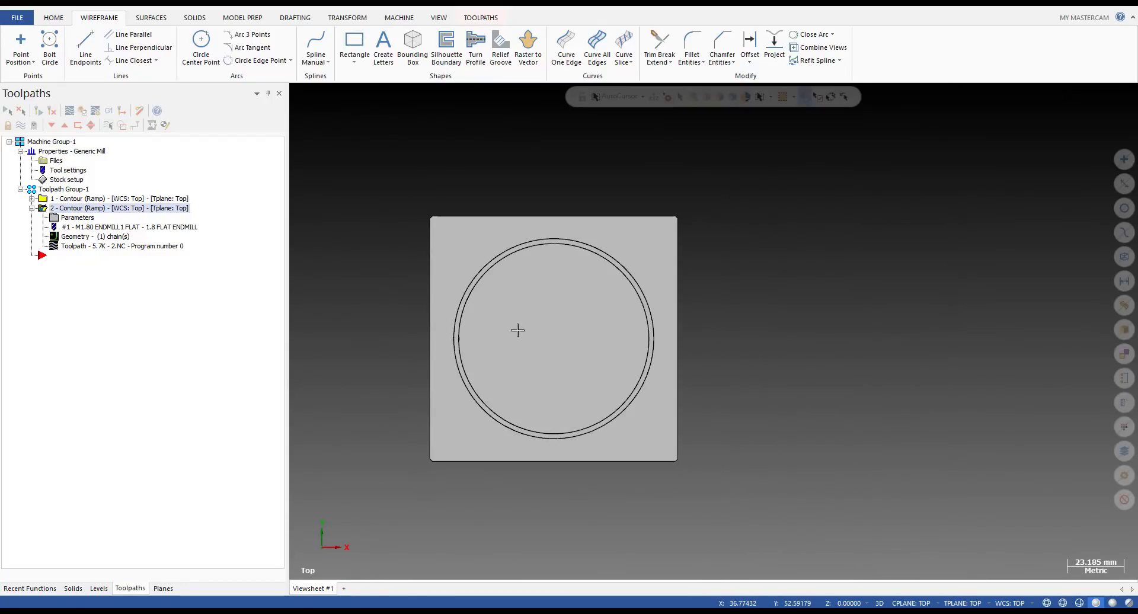
# - Postpone the pending Windows update by choosing to be reminded later
pyautogui.scroll(2, 408, 315)
pyautogui.moveTo(409, 315); pyautogui.dragTo(529, 288, button='middle')
pyautogui.hotkey('alt', '2')
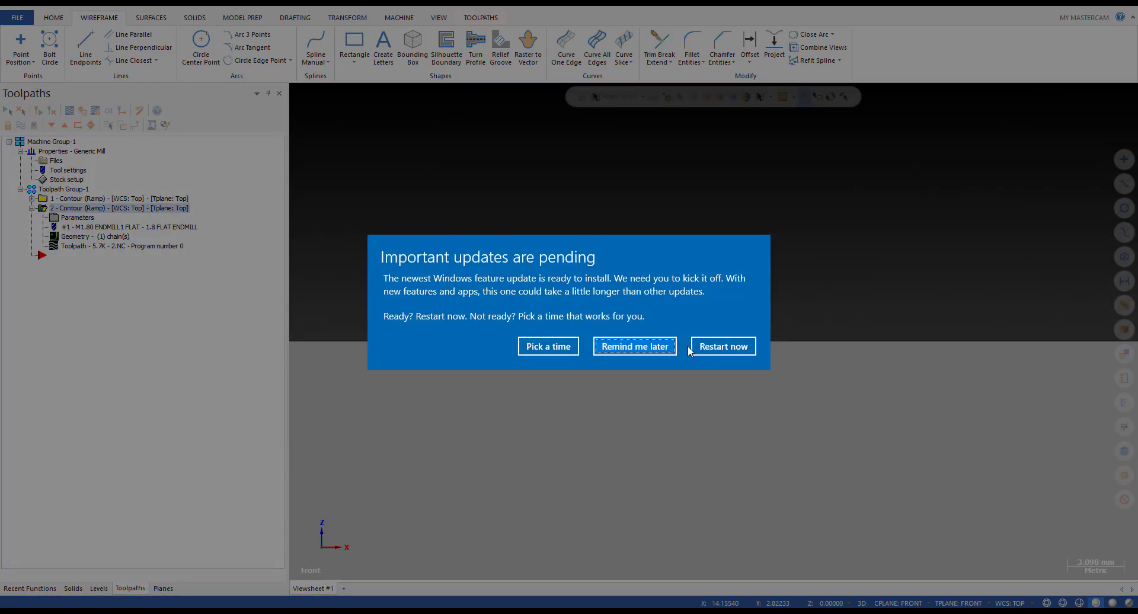
pyautogui.click(602, 348)
# - Examine the block's green side channel and circular top groove again from the top and from angled views
pyautogui.scroll(-3, 634, 272)
pyautogui.hotkey('alt', '1')
pyautogui.scroll(1, 488, 363)
pyautogui.moveTo(488, 362); pyautogui.dragTo(464, 499, button='middle')
pyautogui.press('alt')
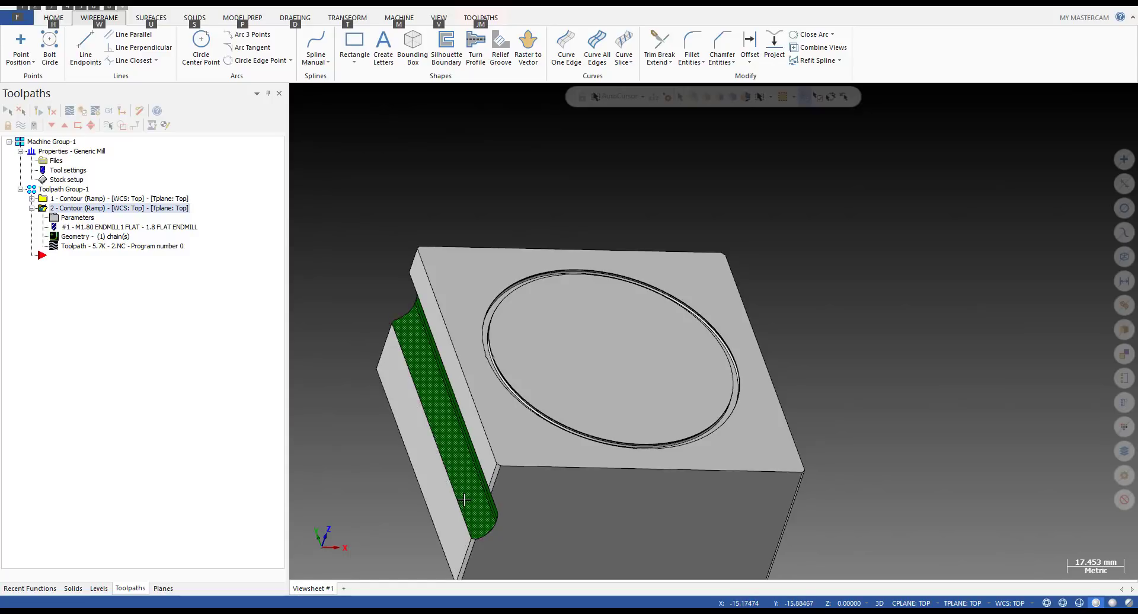
pyautogui.hotkey('alt', '1')
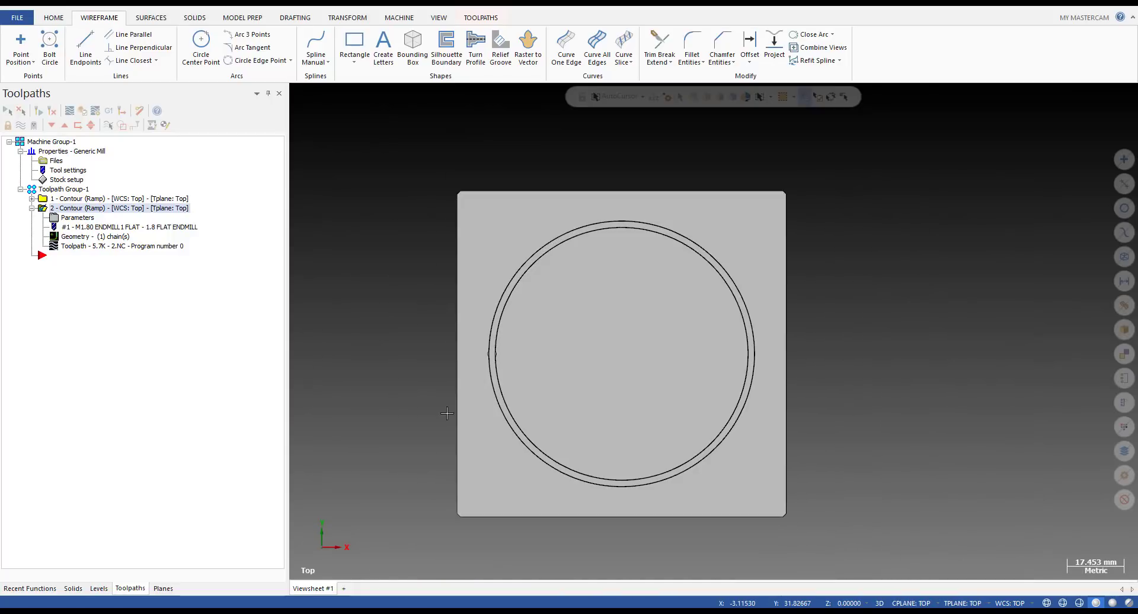
pyautogui.moveTo(467, 414); pyautogui.dragTo(415, 399, button='middle')
pyautogui.scroll(-8, 414, 399)
pyautogui.moveTo(526, 419); pyautogui.dragTo(490, 433, button='middle')
pyautogui.scroll(-1, 488, 436)
pyautogui.hotkey('alt', '1')
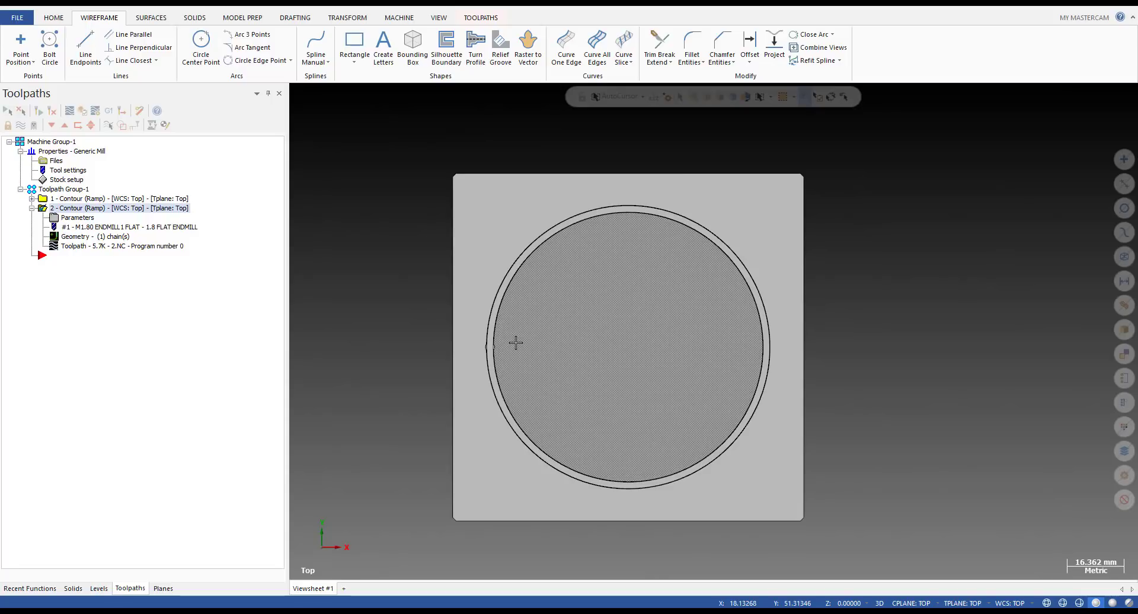
# - Draw an open stepped tool profile of four connected lines above the block's upper-left corner, with a diagonal segment about 14 mm long
pyautogui.scroll(-3, 515, 343)
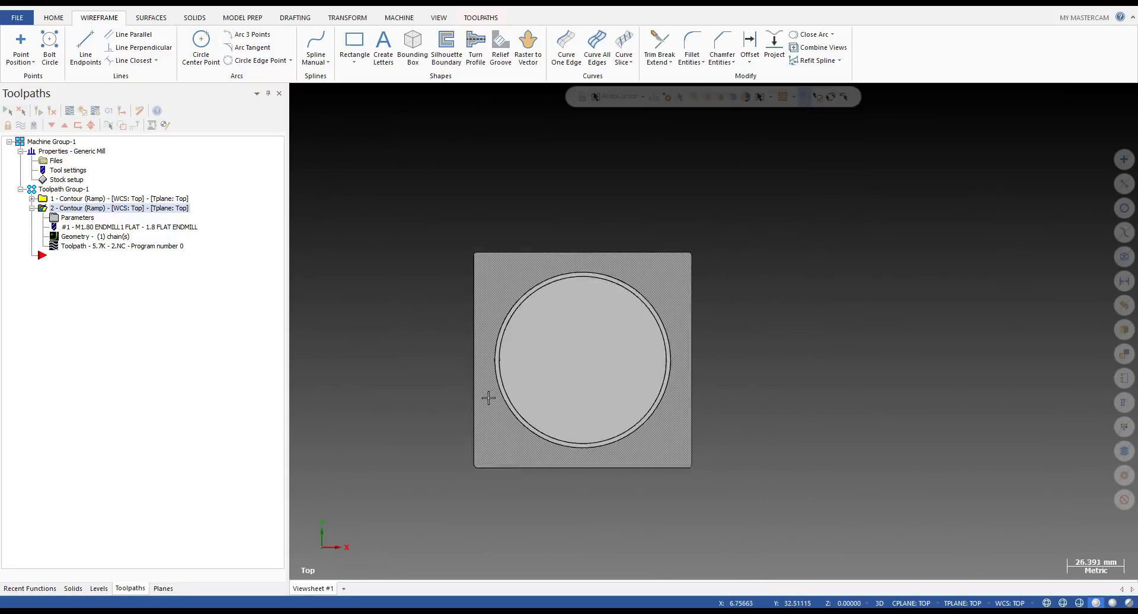
pyautogui.click(83, 53)
pyautogui.scroll(1, 460, 212)
pyautogui.click(434, 266)
pyautogui.click(464, 265)
pyautogui.click(464, 265)
pyautogui.click(464, 251)
pyautogui.click(464, 252)
pyautogui.click(439, 229)
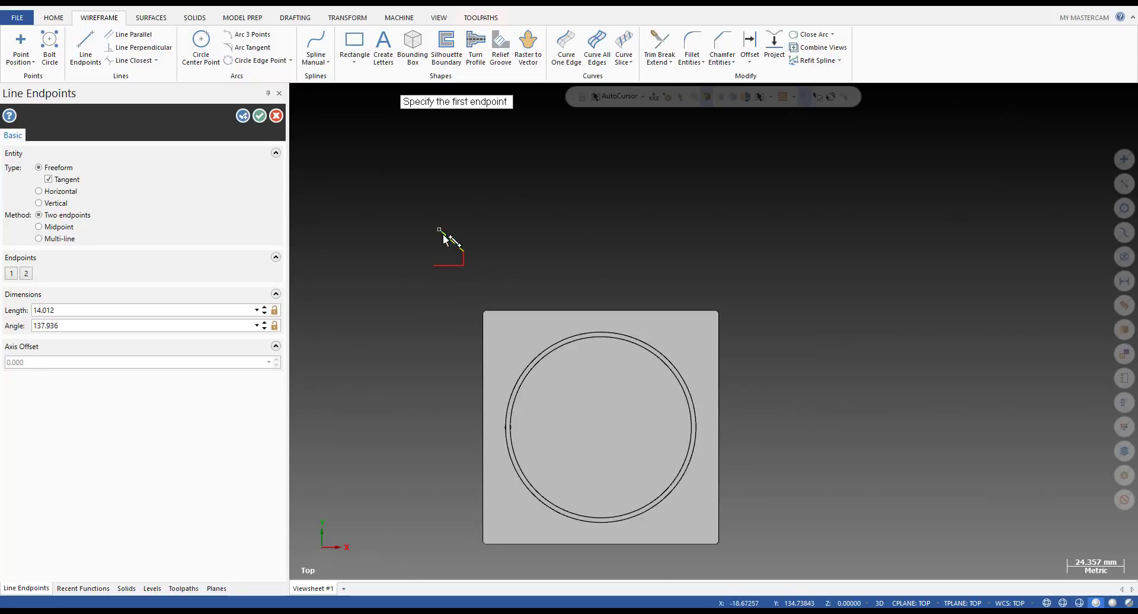
pyautogui.click(439, 230)
pyautogui.click(440, 189)
pyautogui.press('Escape')
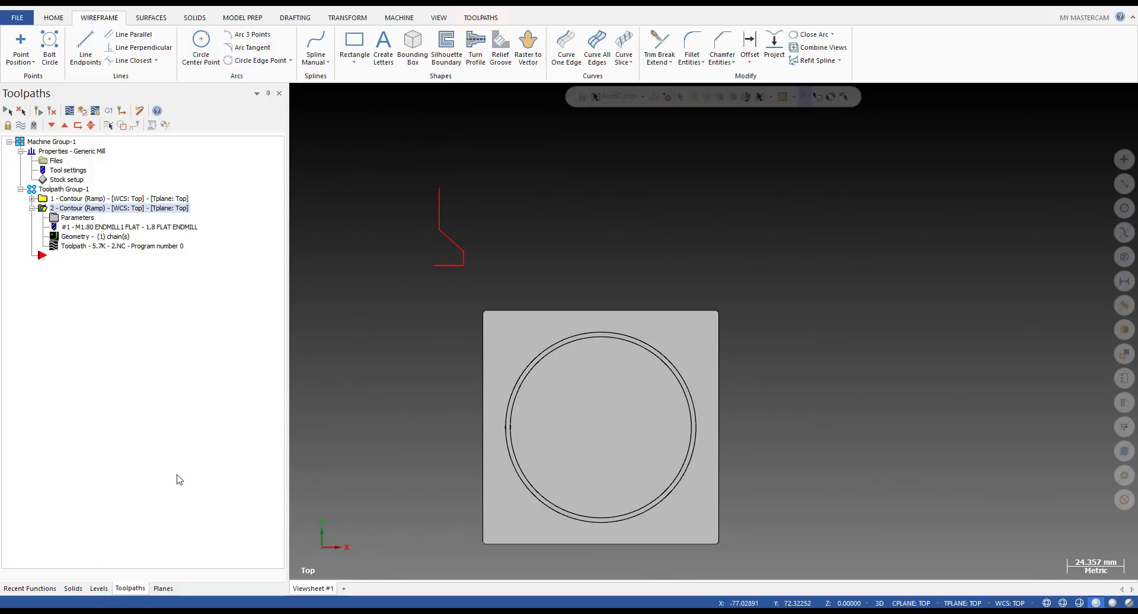
# - Create level 3 and make it the active level for the tool profile
pyautogui.moveTo(389, 174); pyautogui.dragTo(509, 300)
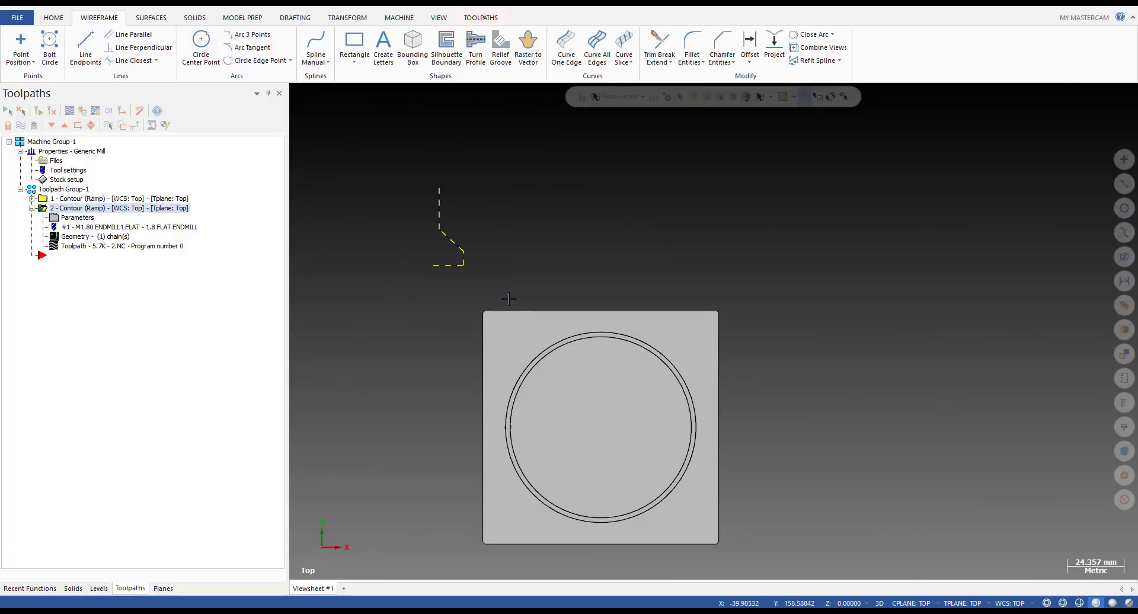
pyautogui.click(163, 588)
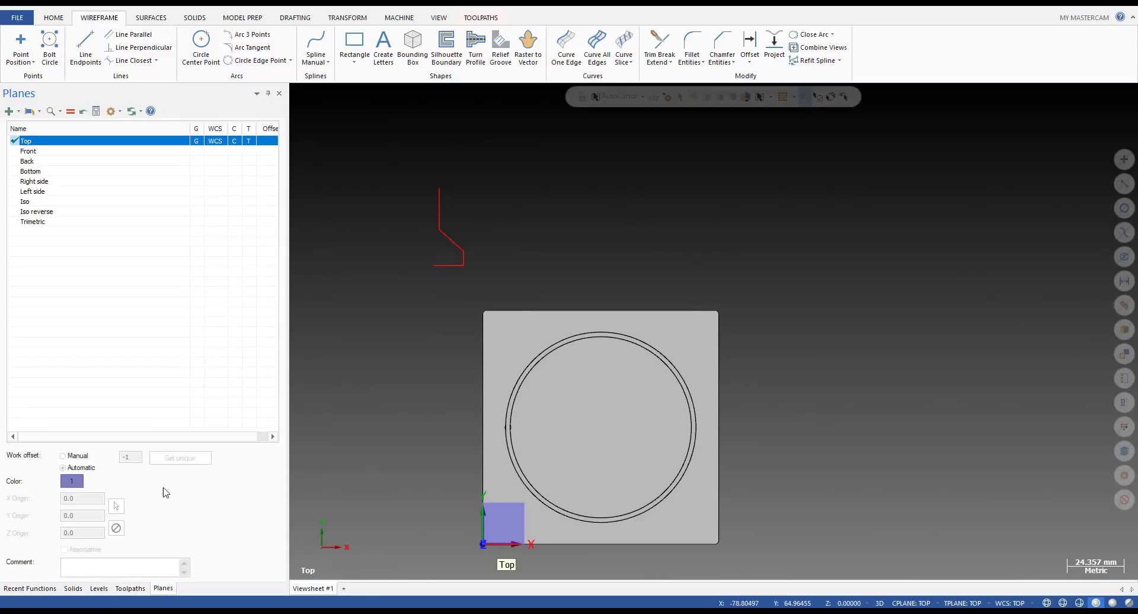
pyautogui.click(98, 588)
pyautogui.moveTo(501, 132); pyautogui.dragTo(326, 278)
pyautogui.moveTo(94, 465); pyautogui.dragTo(67, 462)
pyautogui.press('Return')
# - Move the four profile lines to the active level 3
pyautogui.moveTo(503, 169); pyautogui.dragTo(364, 297)
pyautogui.rightClick(421, 211)
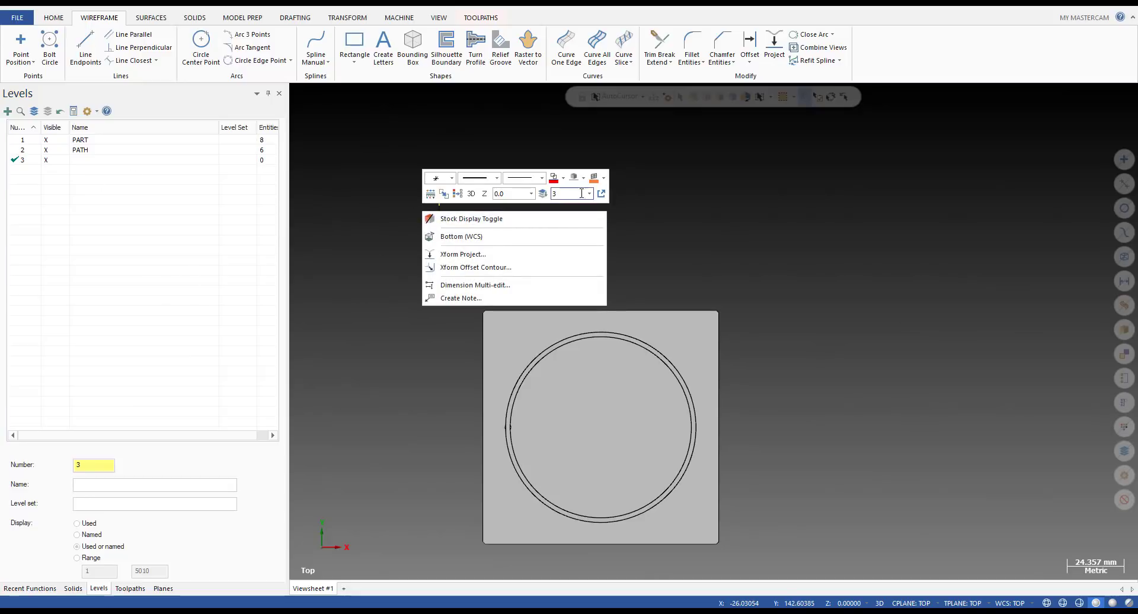
pyautogui.click(542, 194)
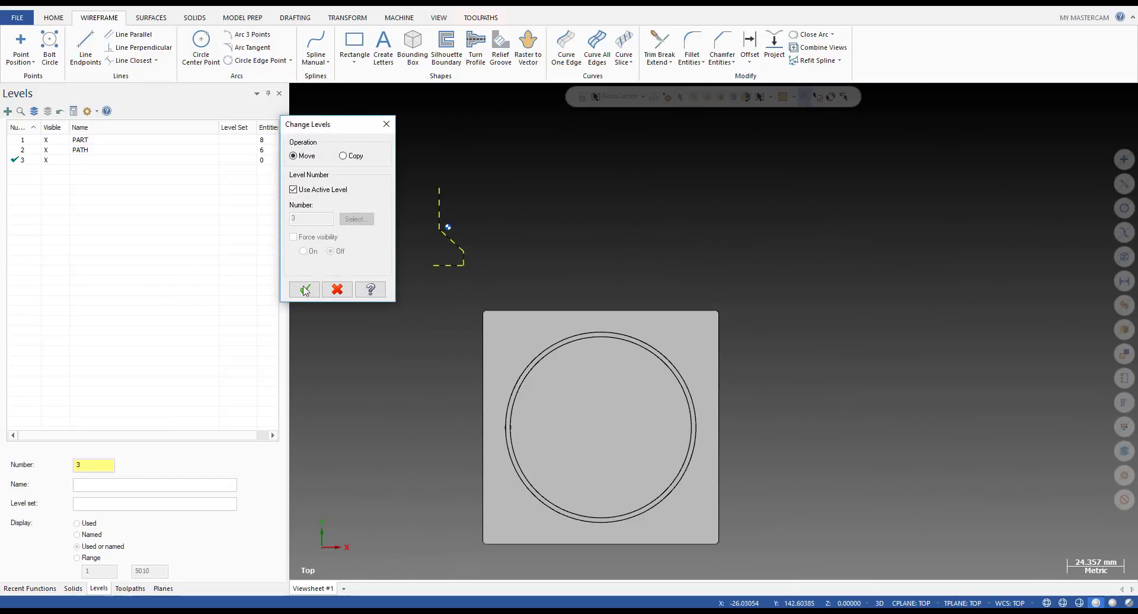
pyautogui.click(304, 289)
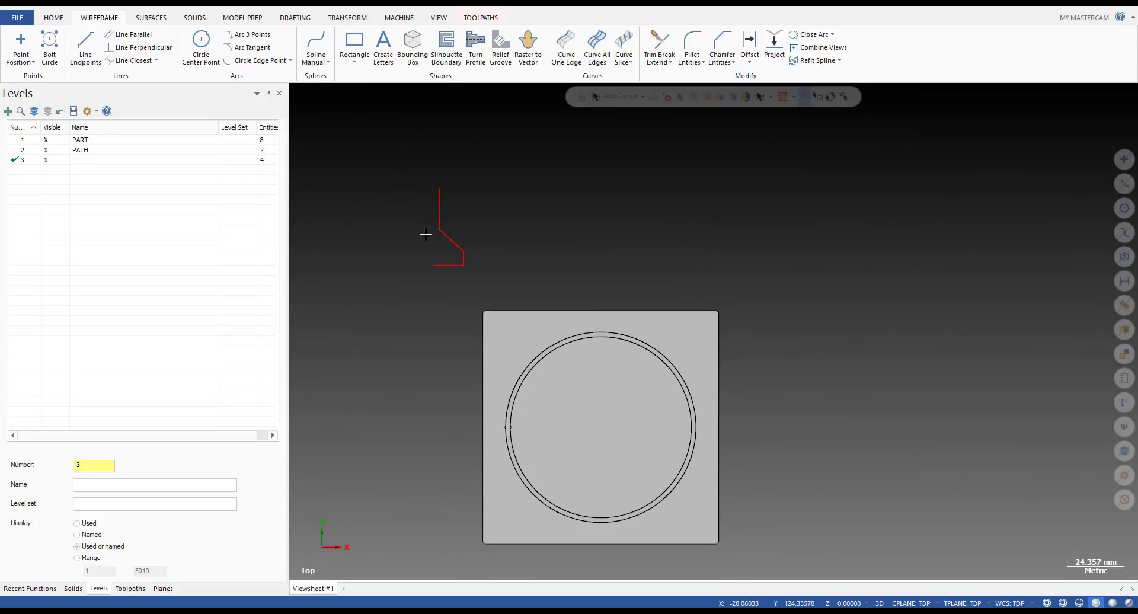
# - Try to define a new bull mill in the Tool Manager from an imported profile file
pyautogui.scroll(-2, 502, 235)
pyautogui.click(481, 17)
pyautogui.click(676, 49)
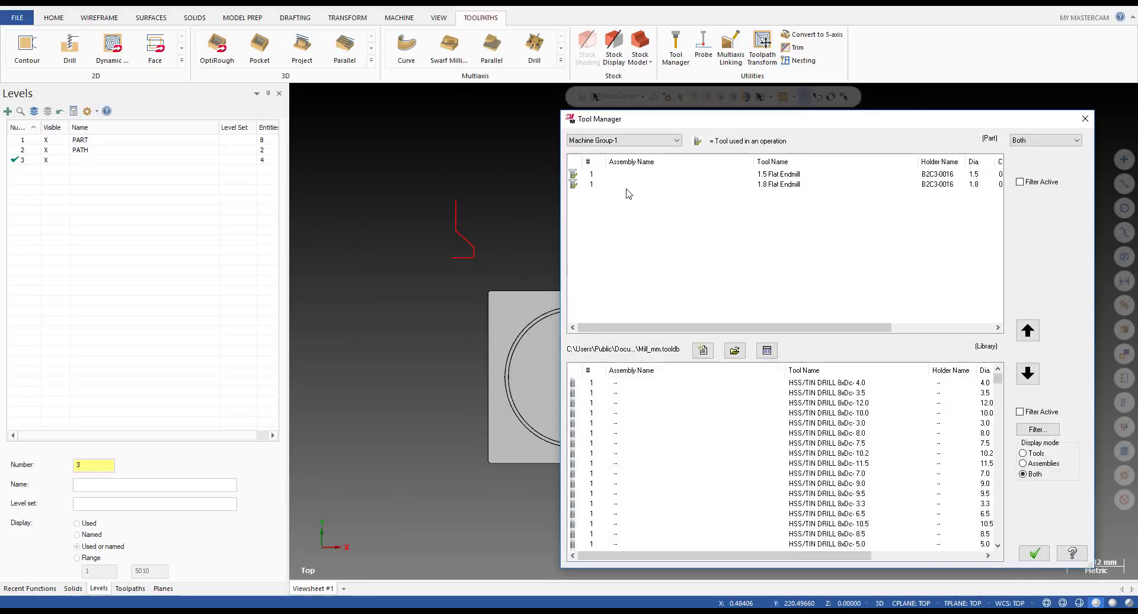
pyautogui.rightClick(630, 231)
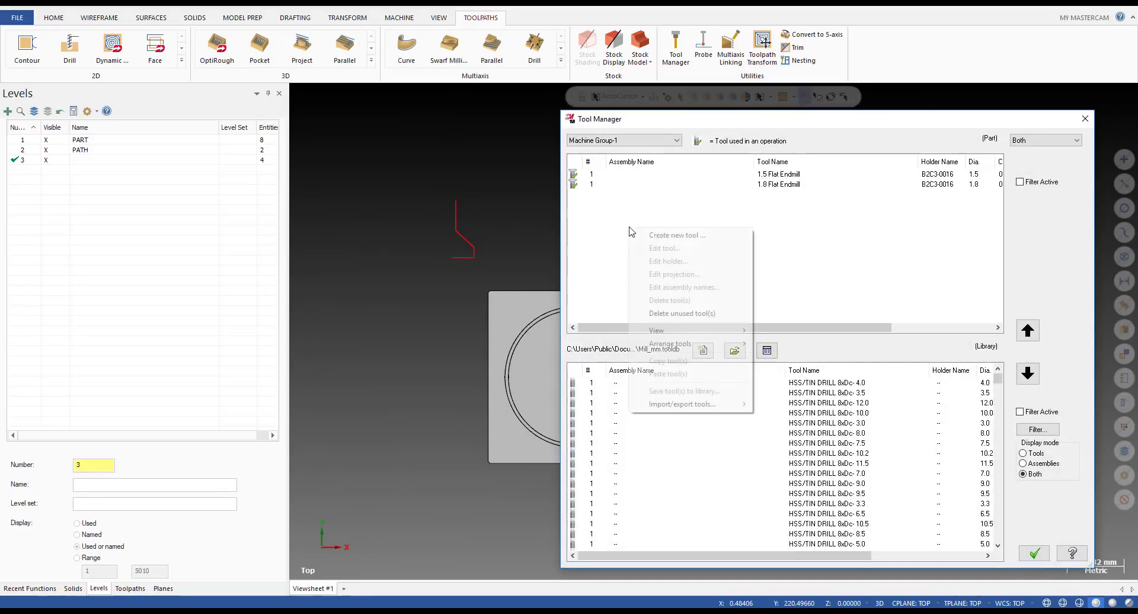
pyautogui.click(670, 235)
pyautogui.click(413, 260)
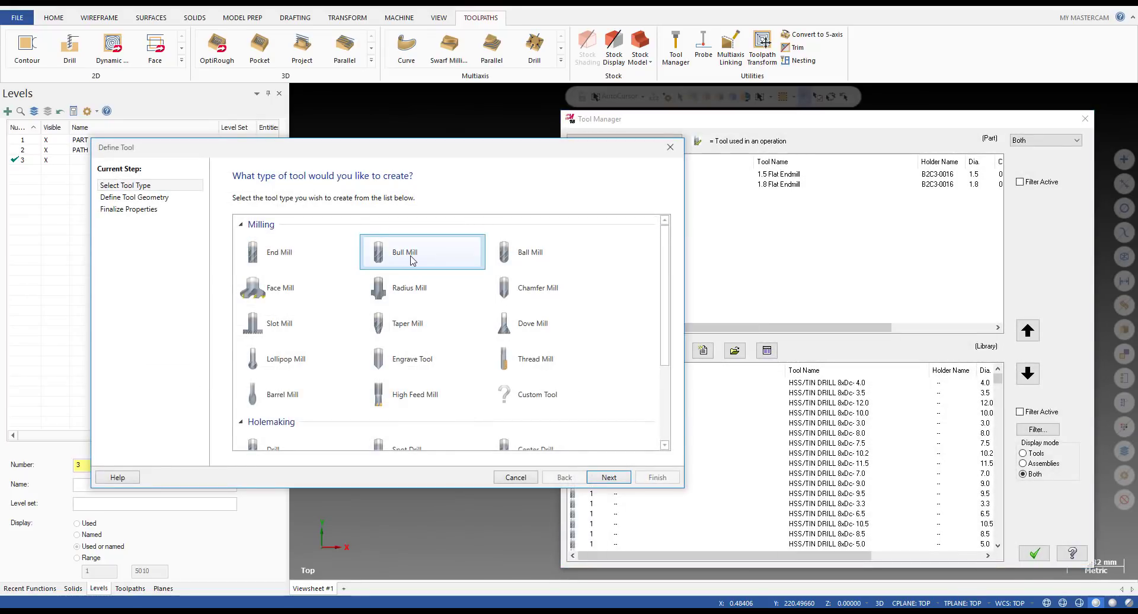
pyautogui.doubleClick(413, 259)
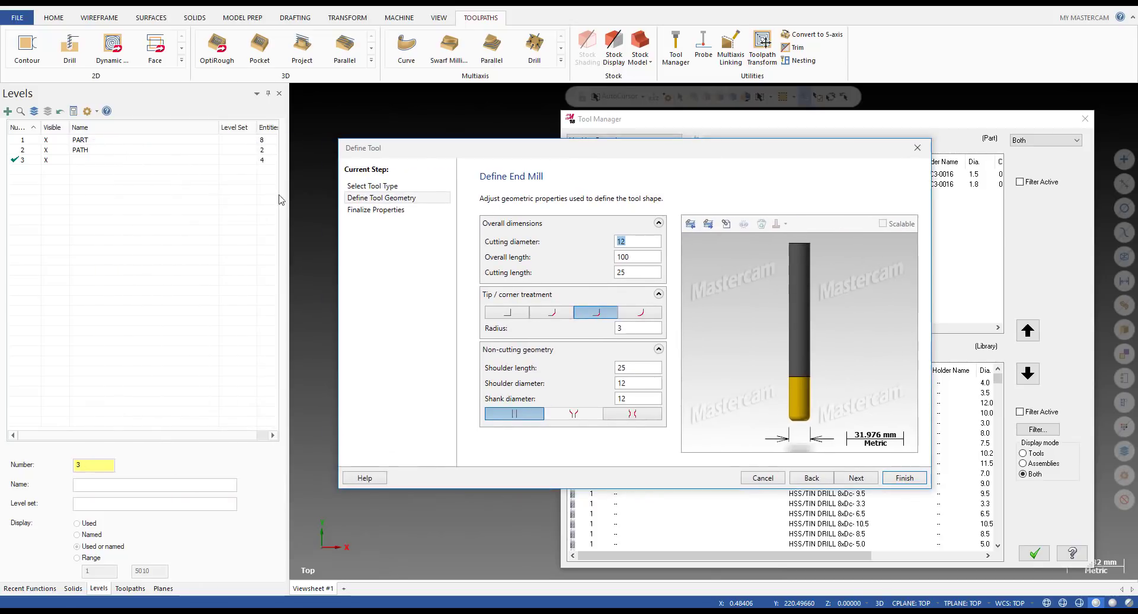
pyautogui.click(691, 224)
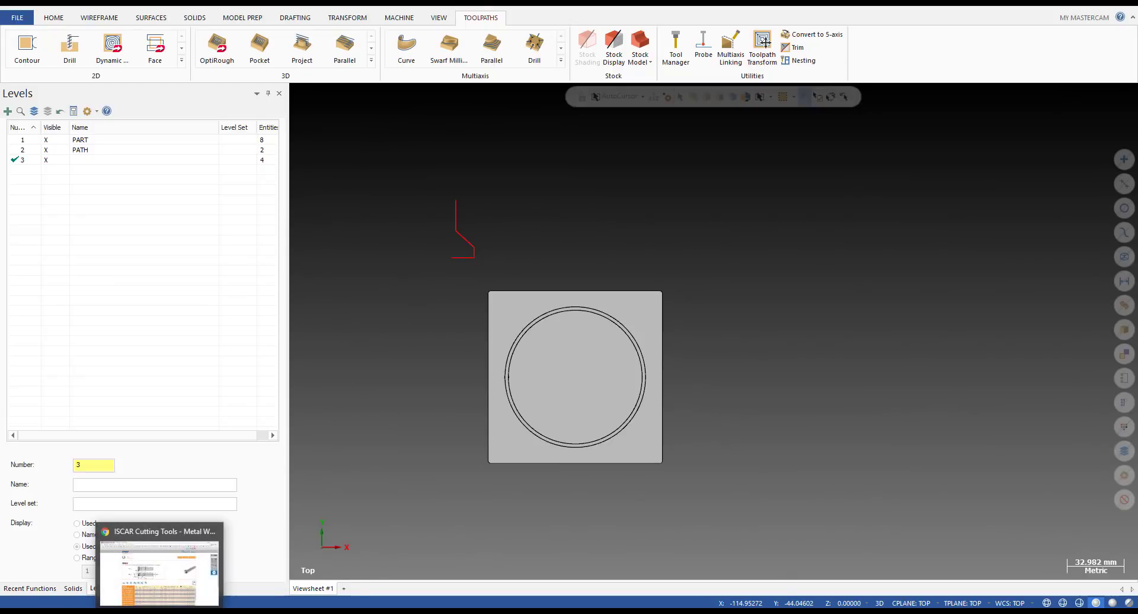
# - Switch to Chrome and look through the list of downloaded files
pyautogui.click(156, 597)
pyautogui.hotkey('ctrl', 'j')
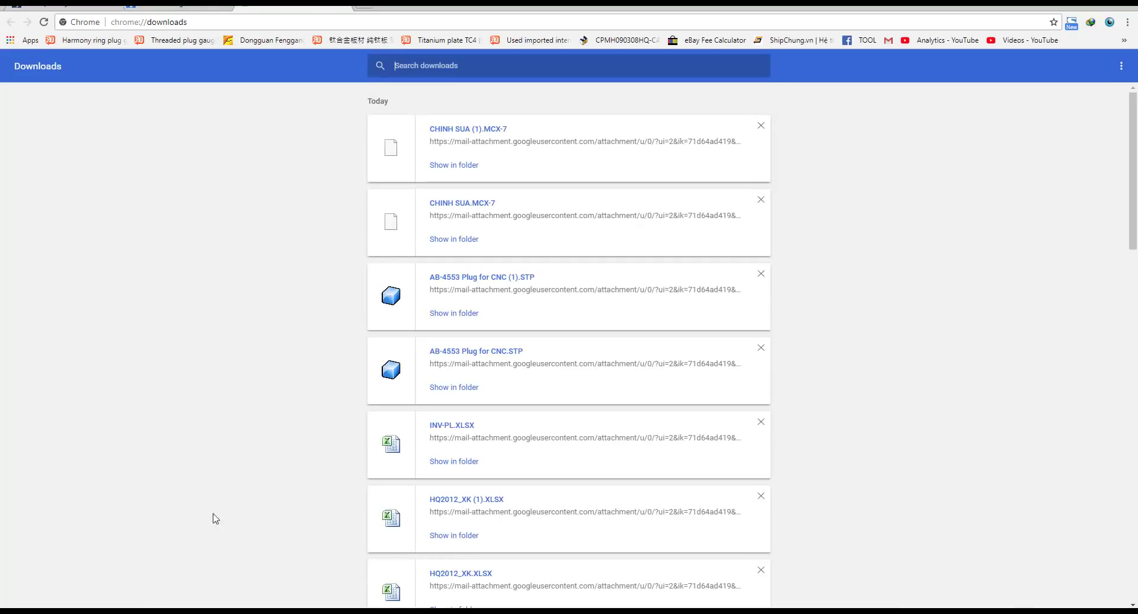
pyautogui.scroll(-1, 478, 301)
pyautogui.scroll(-7, 477, 300)
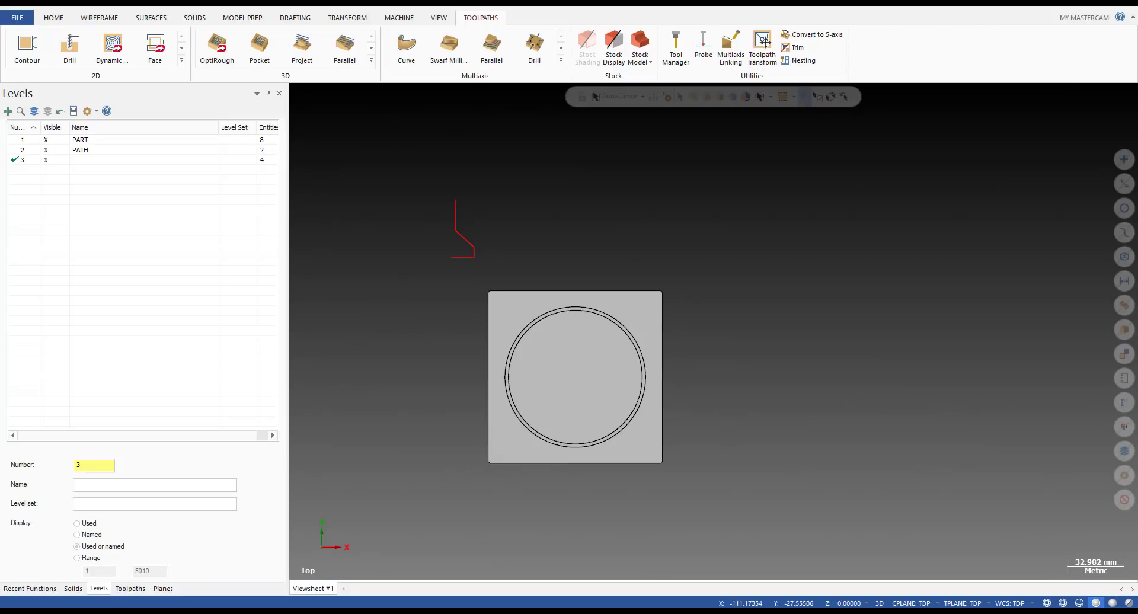
# - Switch to the Mastercam Help window and read the guidelines for importing DXF or STEP tool profiles
pyautogui.moveTo(159, 613)
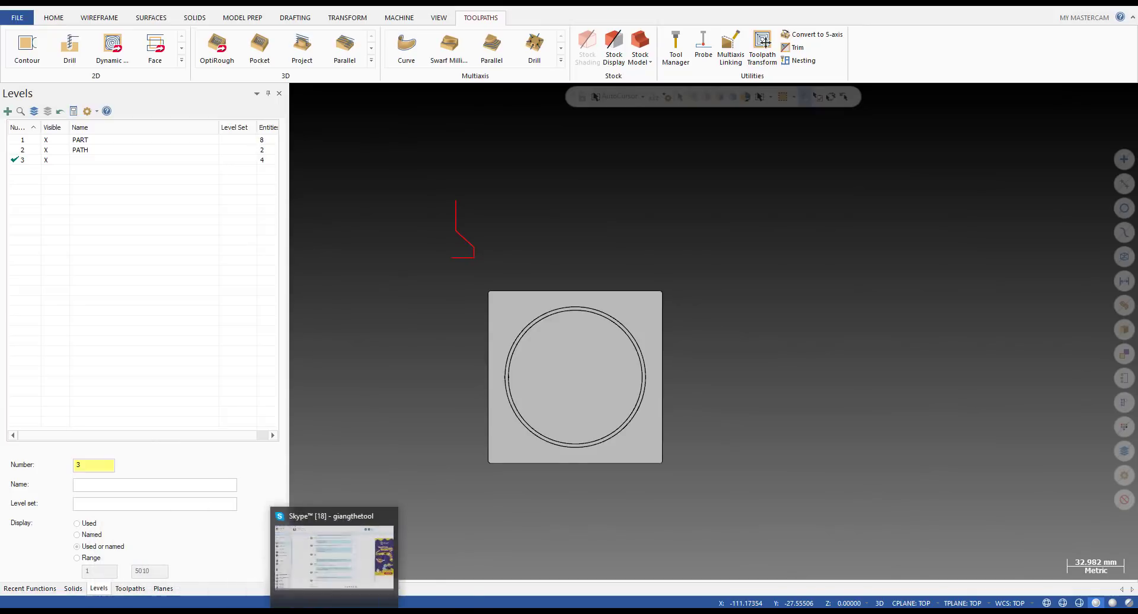
pyautogui.moveTo(421, 613)
pyautogui.click(468, 569)
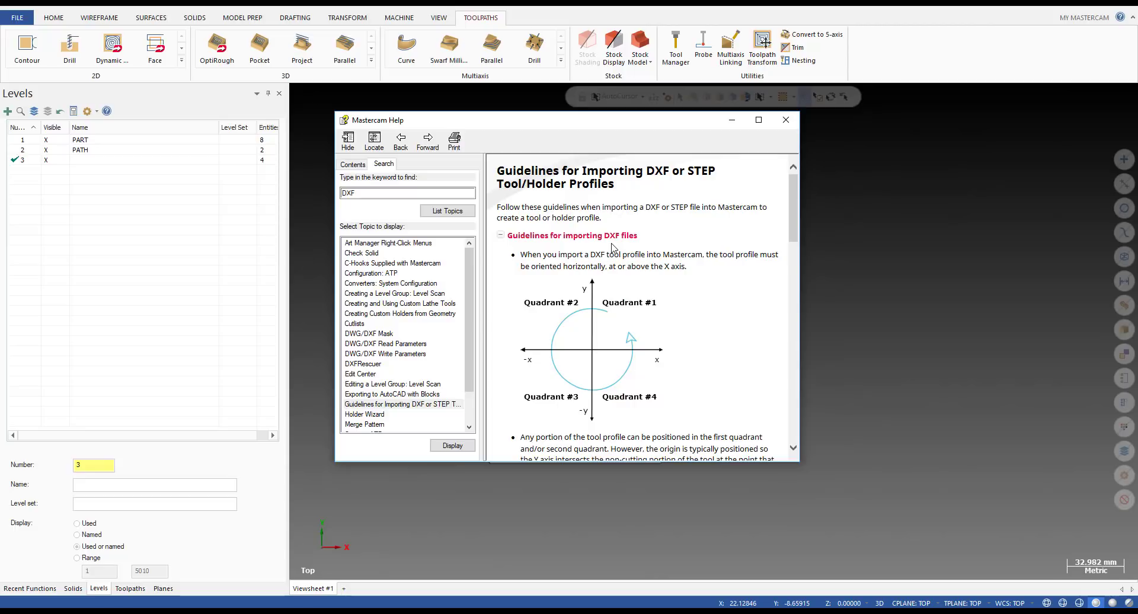
pyautogui.scroll(-1, 620, 256)
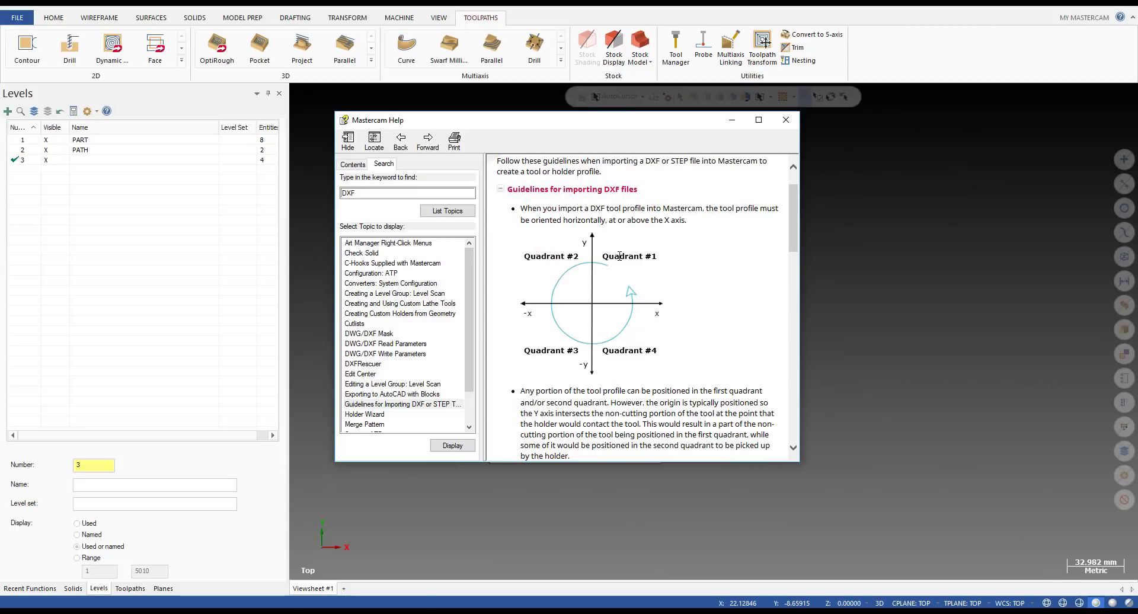
pyautogui.scroll(-6, 620, 256)
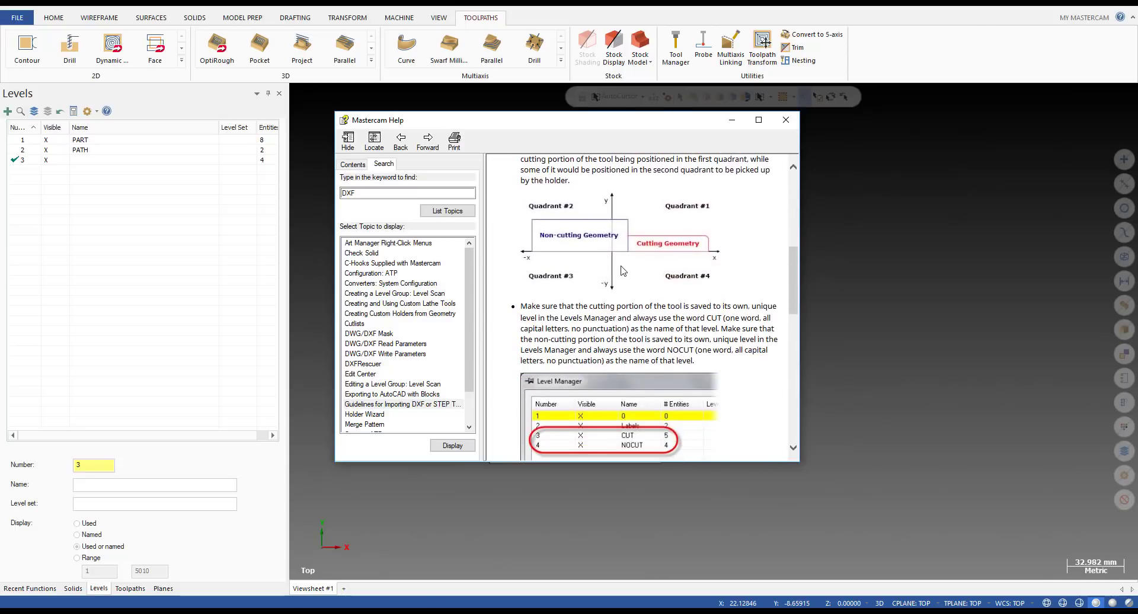
pyautogui.scroll(3, 624, 271)
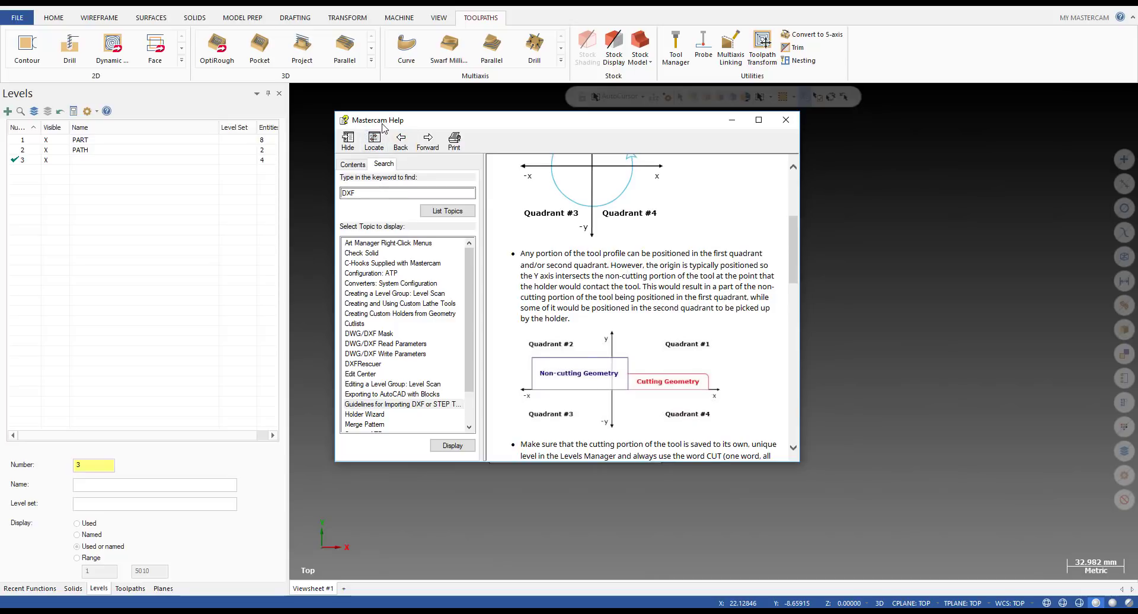
# - Examine the help diagrams on quadrant placement and orientation of an imported DXF tool profile
pyautogui.click(372, 192)
pyautogui.scroll(4, 565, 295)
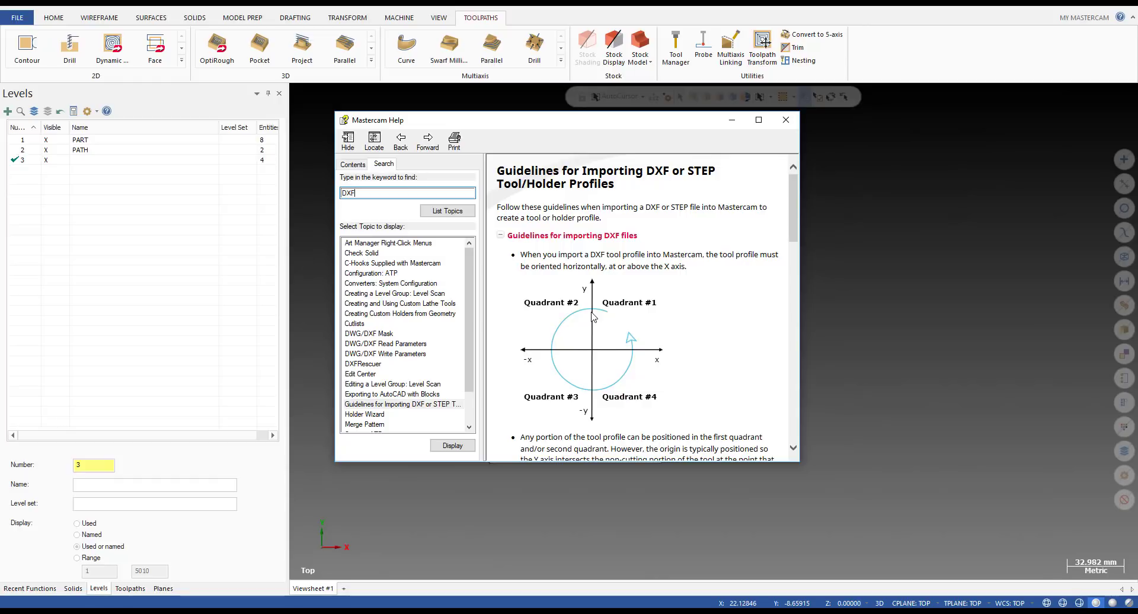
pyautogui.scroll(-3, 593, 317)
pyautogui.scroll(3, 593, 317)
pyautogui.scroll(-3, 630, 320)
pyautogui.scroll(-3, 631, 320)
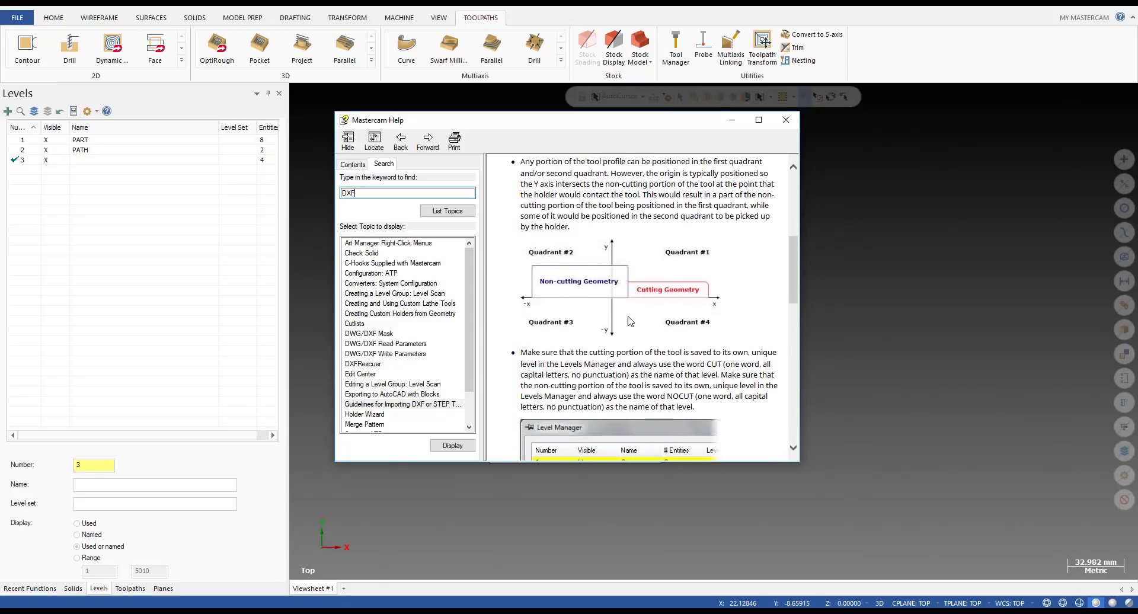
pyautogui.scroll(3, 628, 323)
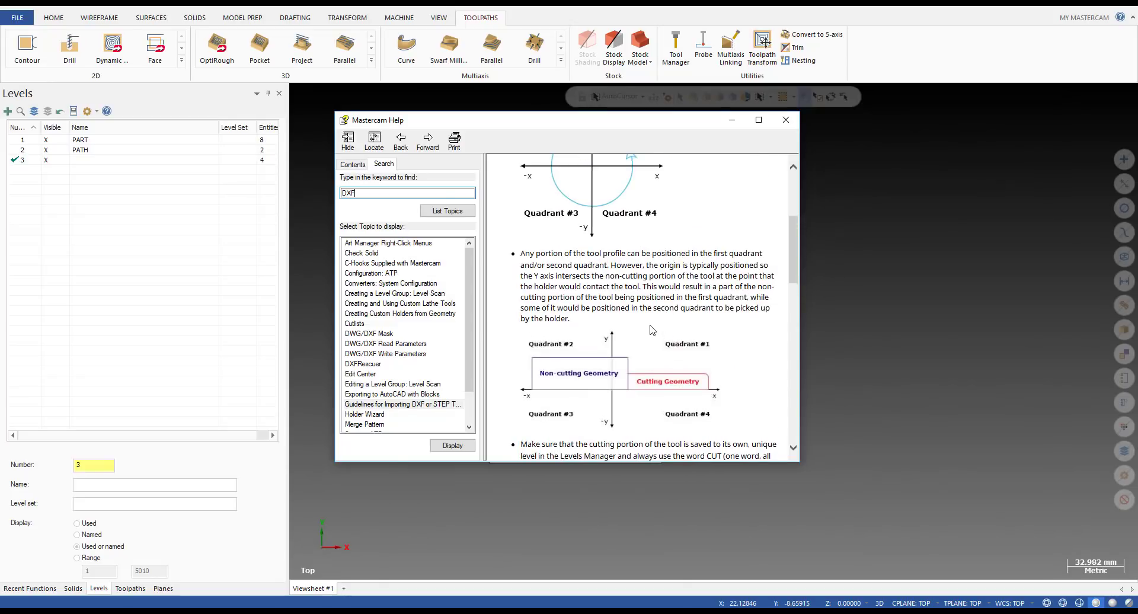
pyautogui.scroll(3, 652, 332)
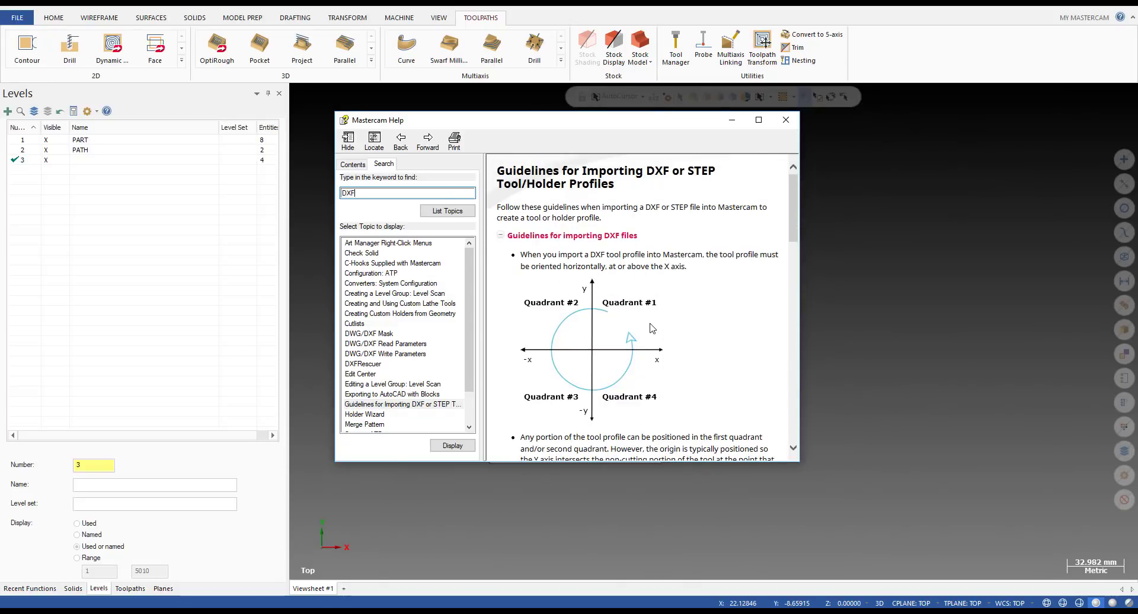
# - Review the help rules on level naming for cutting and non-cutting tool geometry, and close the help window
pyautogui.scroll(-5, 653, 328)
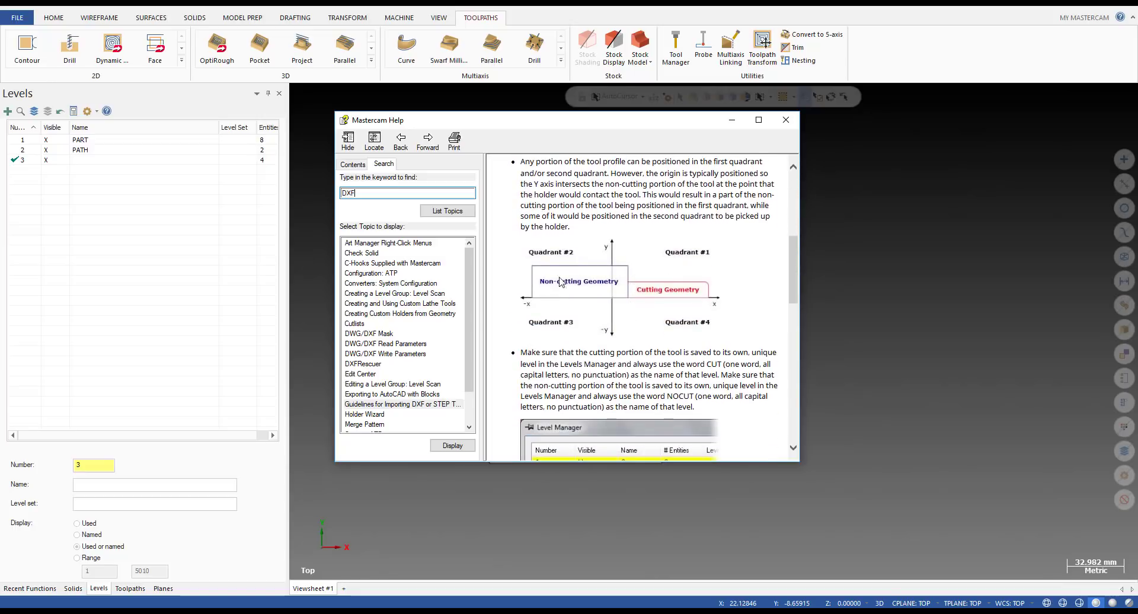
pyautogui.scroll(-3, 632, 286)
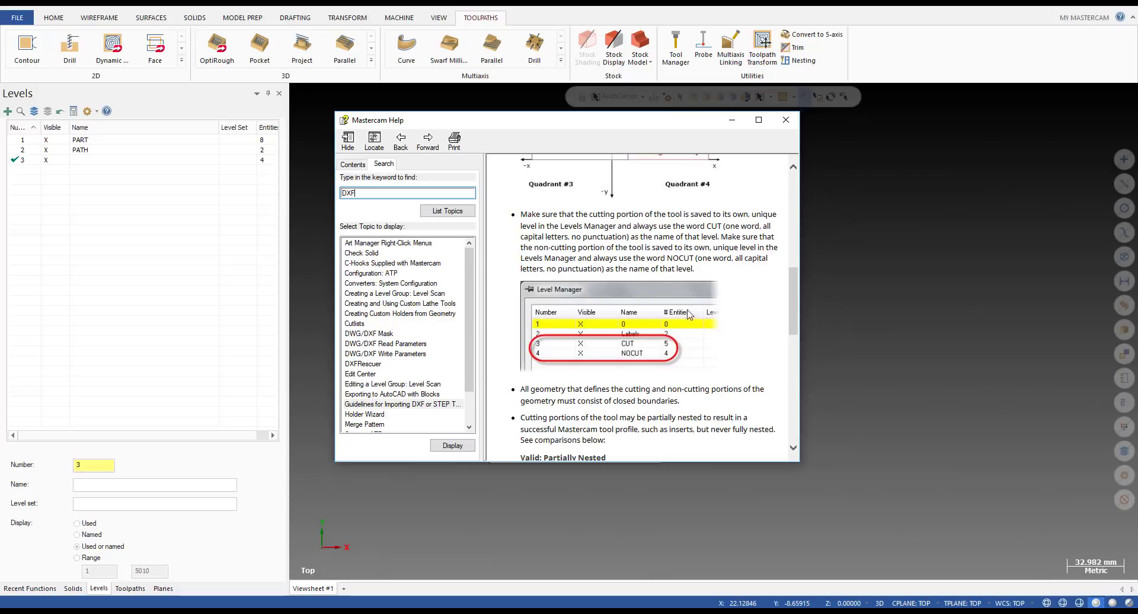
pyautogui.scroll(4, 632, 296)
pyautogui.scroll(-3, 629, 306)
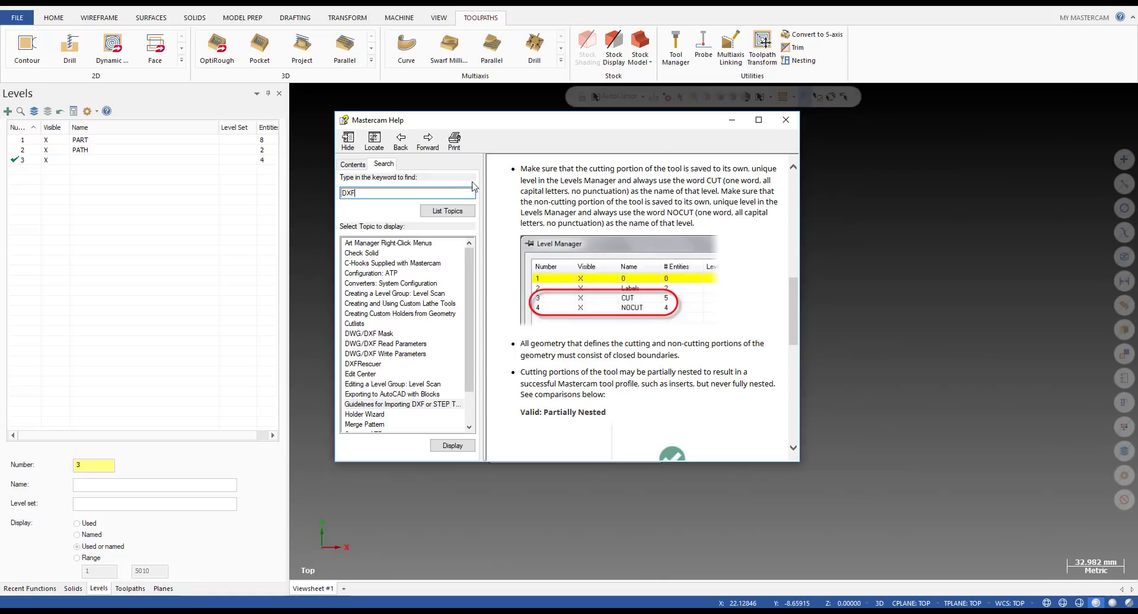
pyautogui.click(787, 119)
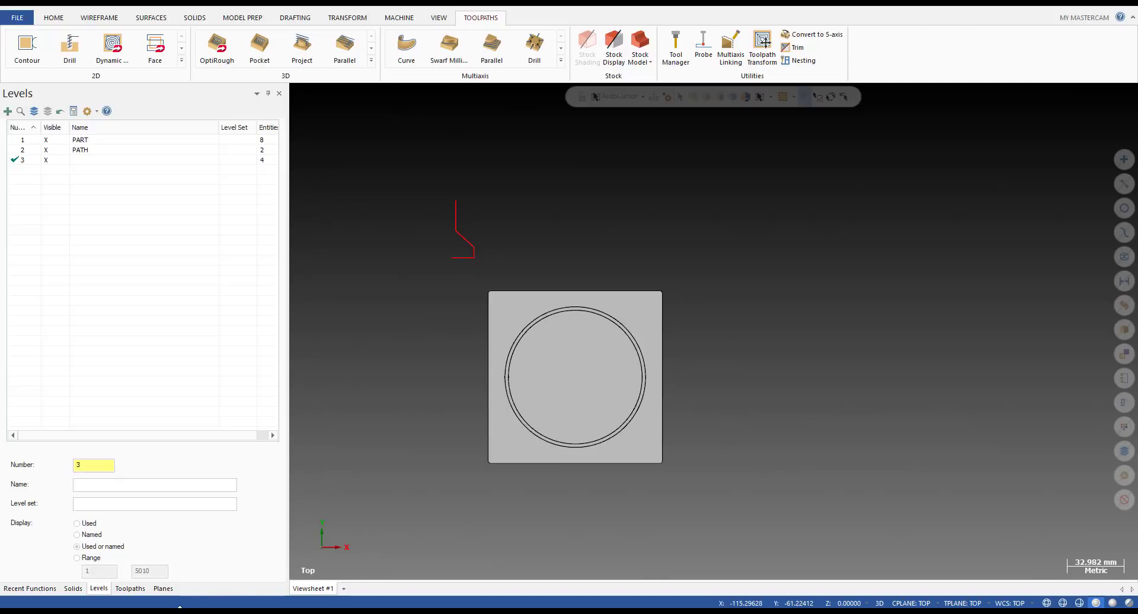
# - Switch to Chrome, look through the downloaded STP and DXF tool files, and return to Mastercam
pyautogui.moveTo(188, 613)
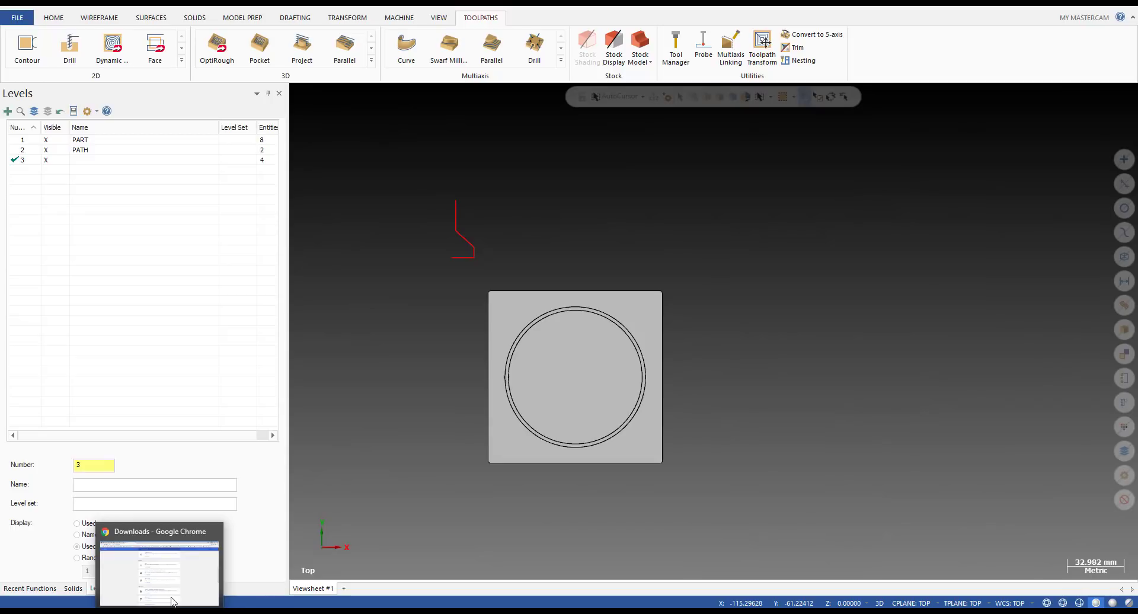
pyautogui.click(184, 578)
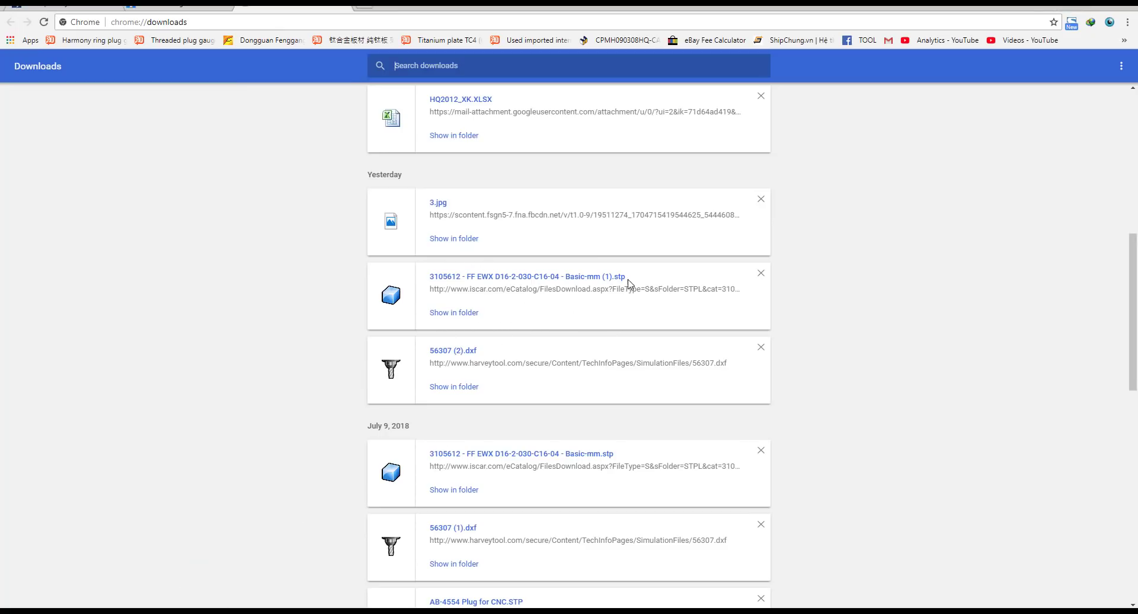
pyautogui.scroll(-3, 656, 318)
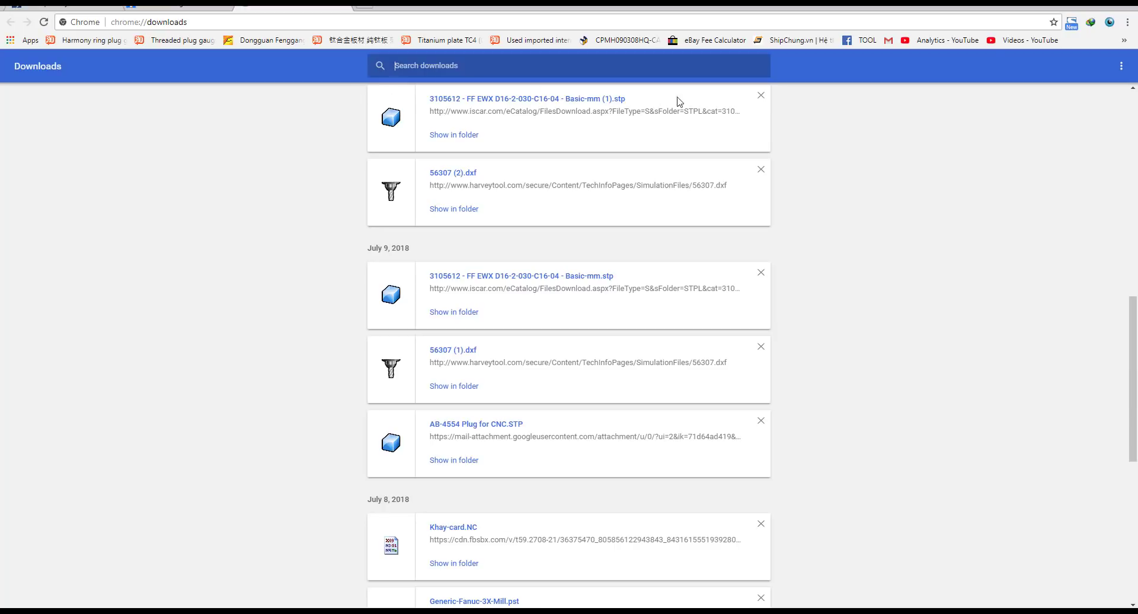
pyautogui.click(1061, 9)
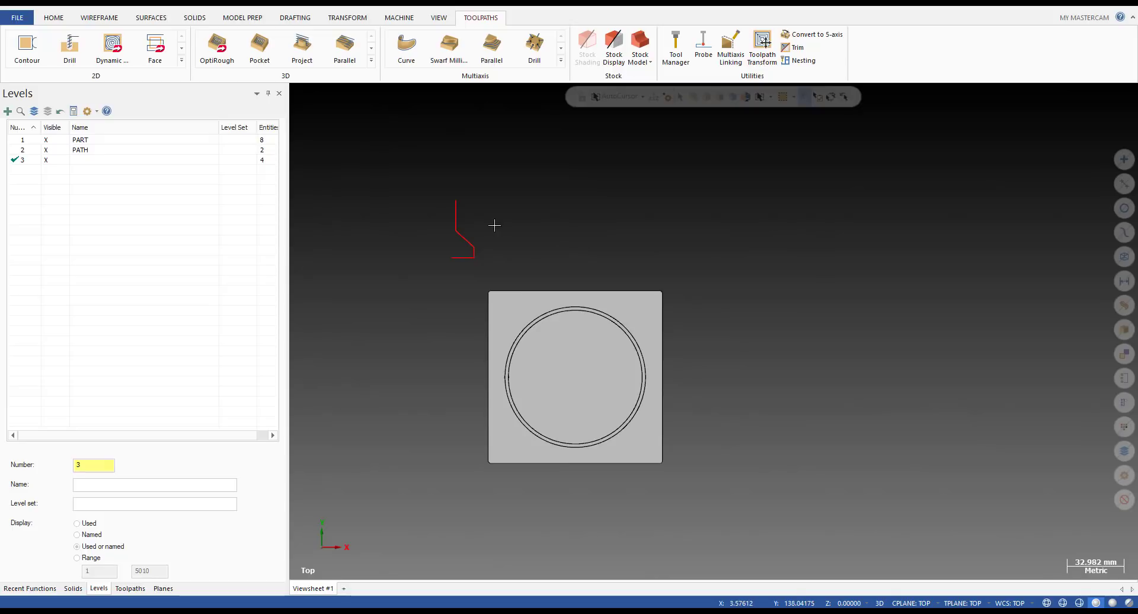
# - Delete the red tool profile lines drawn above the block
pyautogui.scroll(-2, 495, 225)
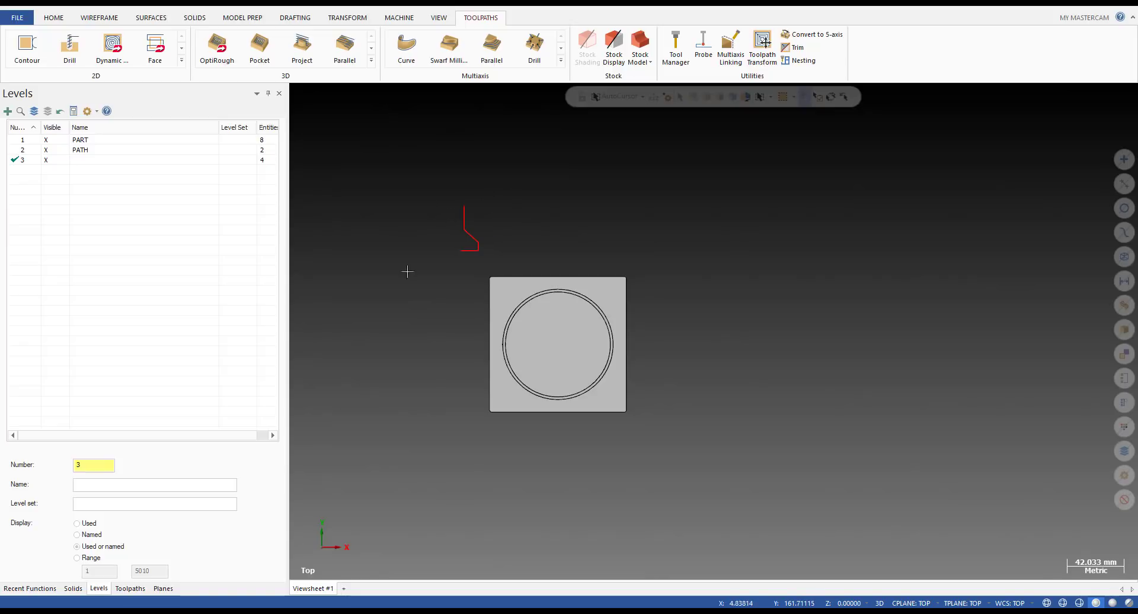
pyautogui.scroll(-1, 402, 465)
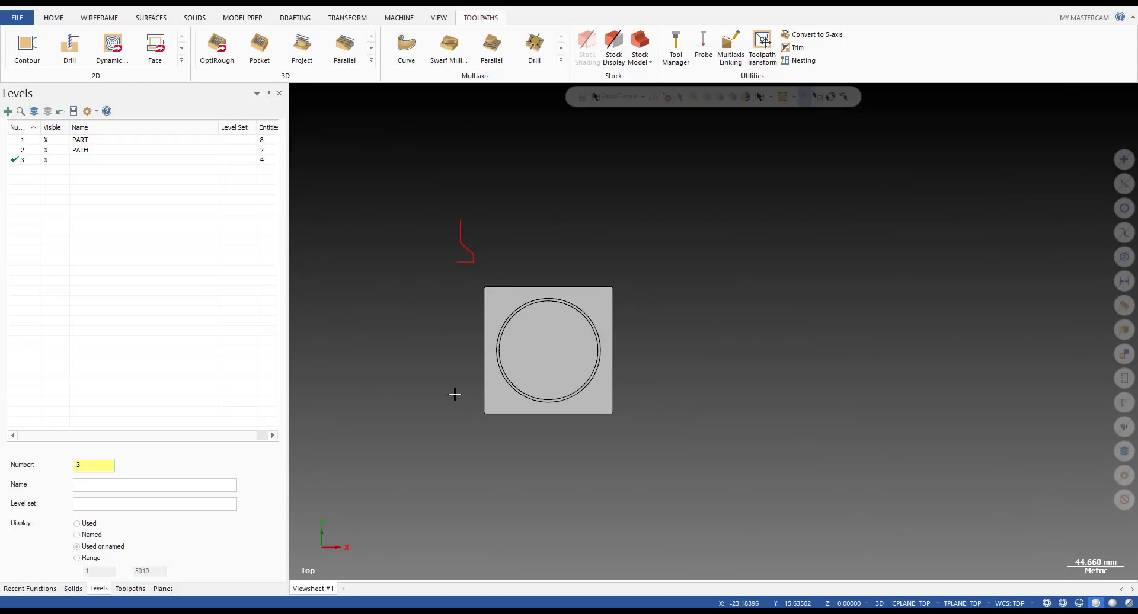
pyautogui.moveTo(433, 371); pyautogui.dragTo(470, 349, button='middle')
pyautogui.hotkey('alt', '1')
pyautogui.scroll(-5, 483, 396)
pyautogui.scroll(12, 493, 300)
pyautogui.moveTo(390, 184); pyautogui.dragTo(504, 313)
pyautogui.press('Delete')
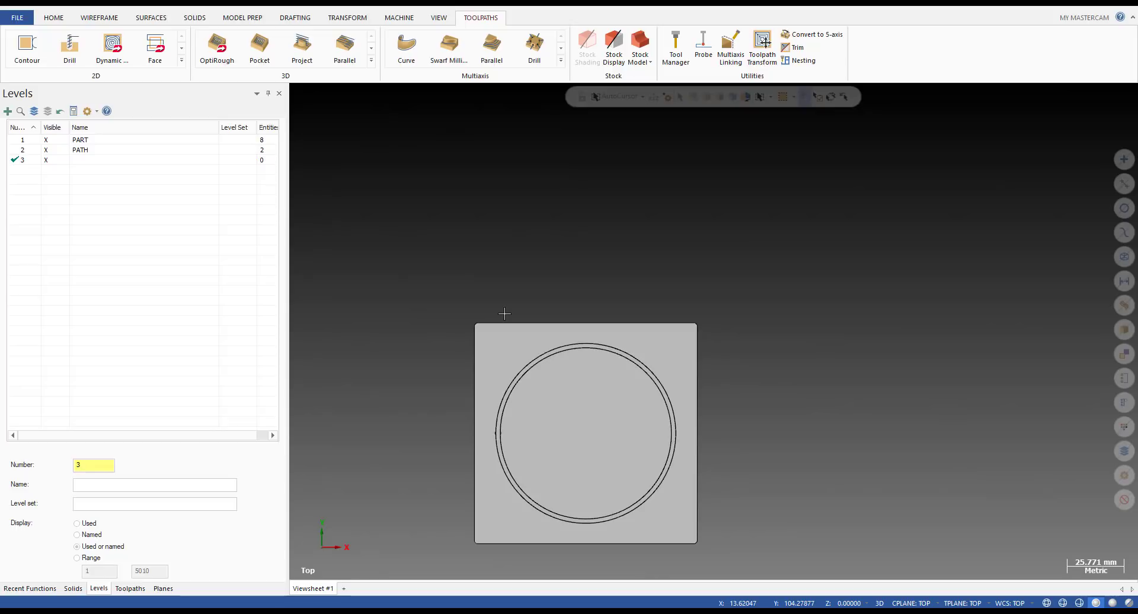
pyautogui.scroll(-4, 510, 268)
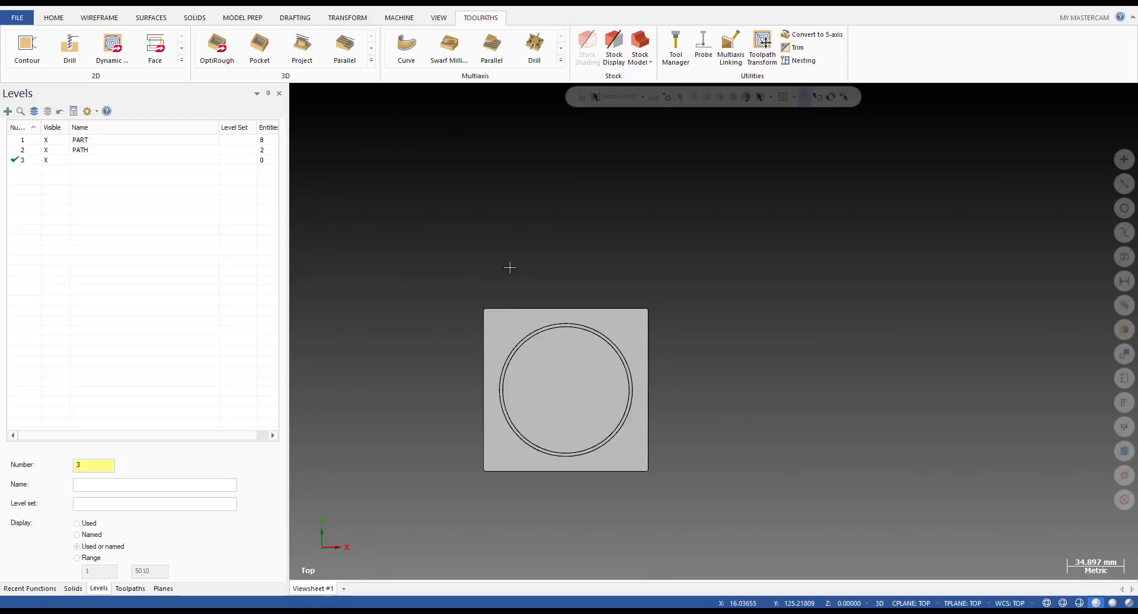
pyautogui.scroll(-1, 513, 258)
pyautogui.moveTo(513, 256); pyautogui.dragTo(499, 279, button='middle')
pyautogui.scroll(9, 506, 295)
pyautogui.hotkey('alt', '2')
pyautogui.scroll(-8, 506, 299)
pyautogui.moveTo(506, 323); pyautogui.dragTo(499, 367, button='middle')
pyautogui.hotkey('alt', '1')
pyautogui.press('alt')
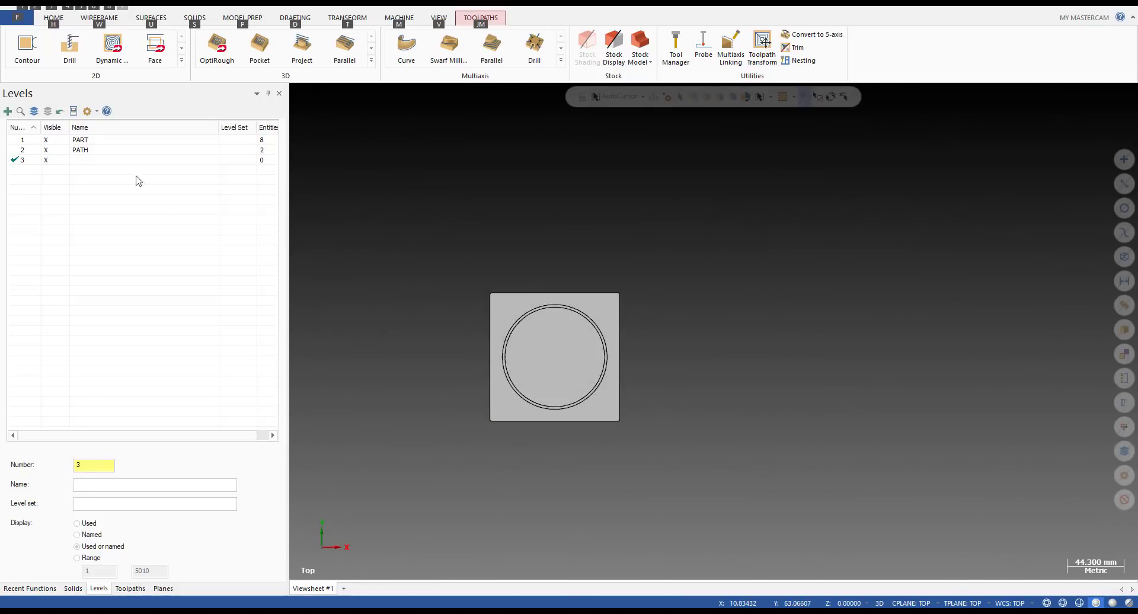
# - Make the PART level active and hide its geometry
pyautogui.click(64, 142)
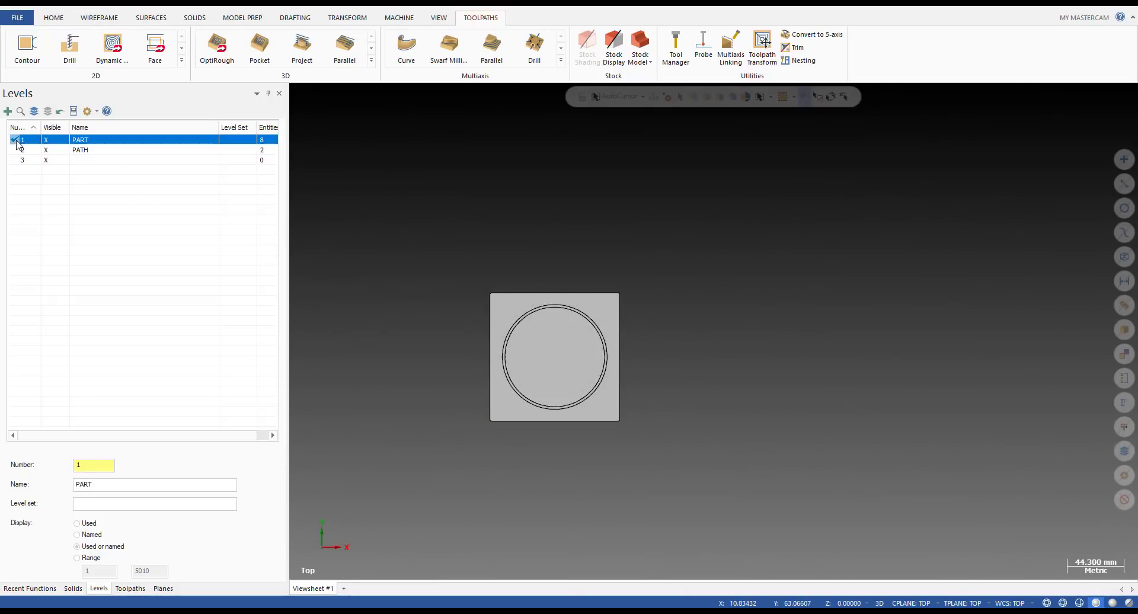
pyautogui.click(57, 141)
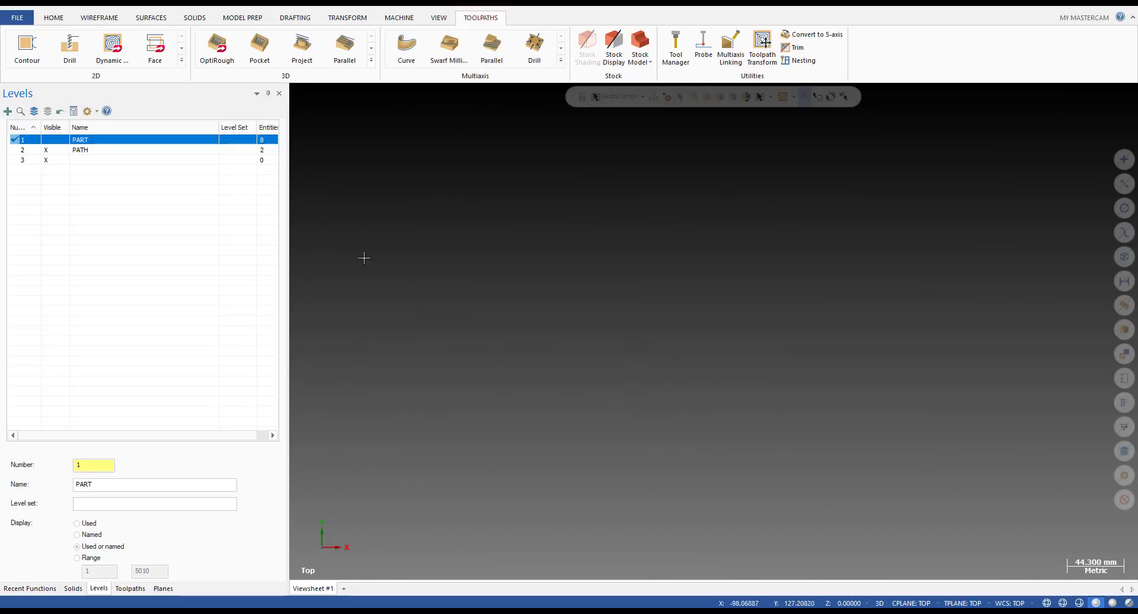
pyautogui.scroll(-1, 435, 238)
pyautogui.click(551, 334)
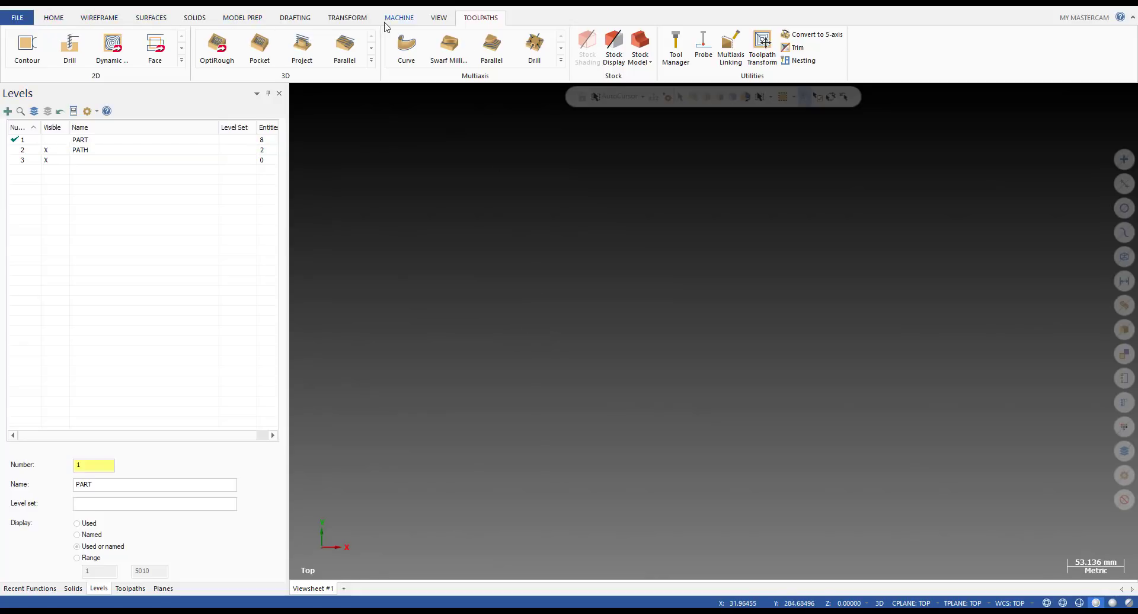
# - Turn on the display of the coordinate axes and the gnomons around the origin
pyautogui.click(438, 19)
pyautogui.click(610, 41)
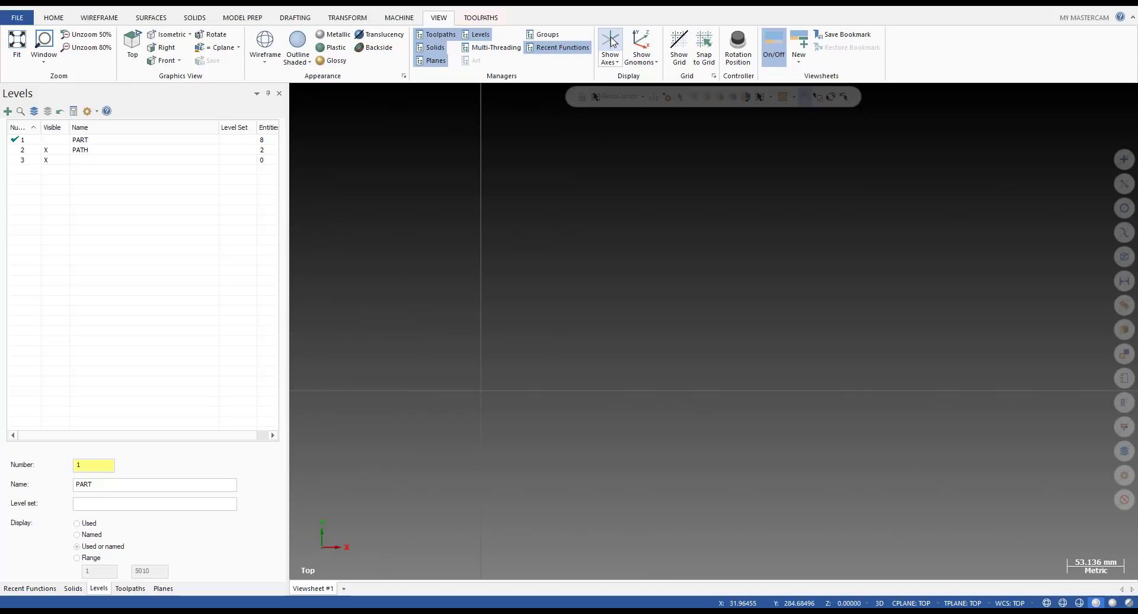
pyautogui.scroll(-3, 539, 339)
pyautogui.scroll(5, 539, 338)
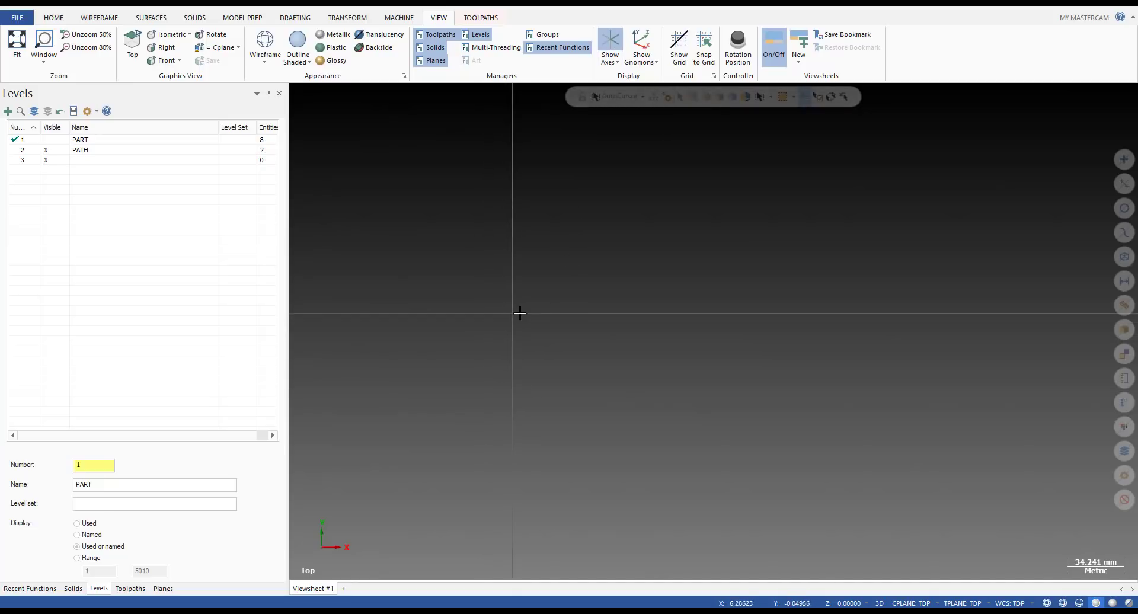
pyautogui.click(642, 43)
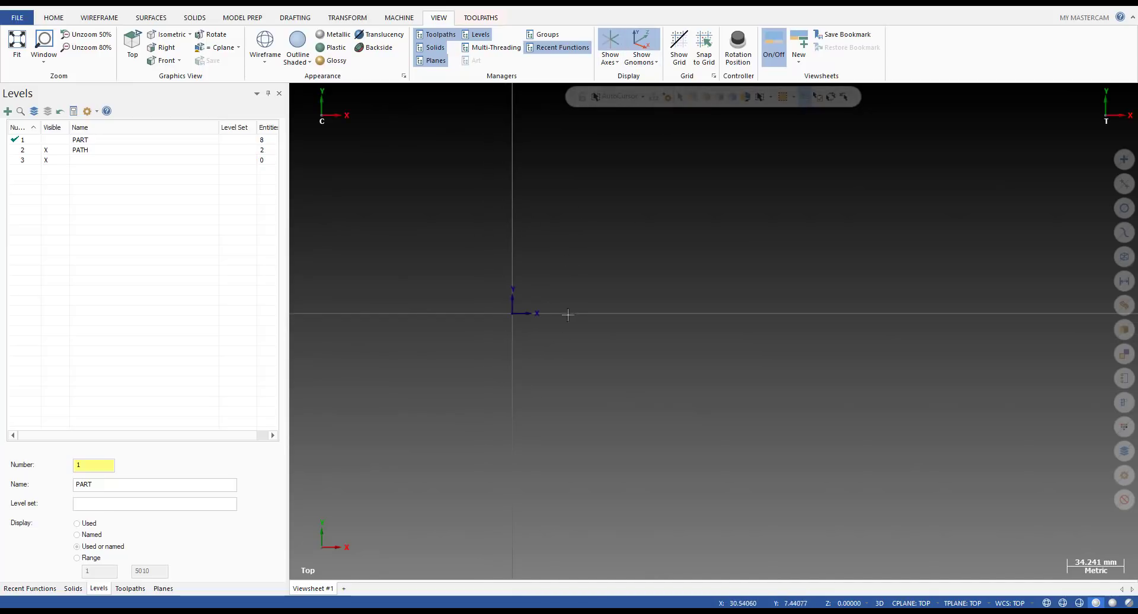
pyautogui.scroll(6, 506, 317)
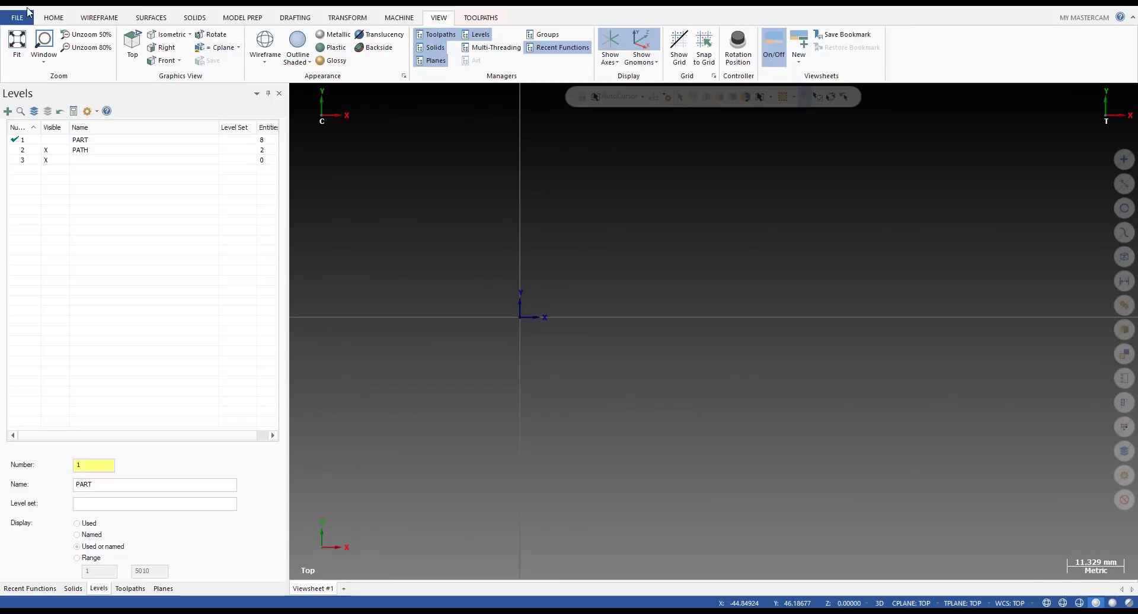
# - Try to draw a short horizontal line above the X axis, just beside the origin
pyautogui.click(98, 18)
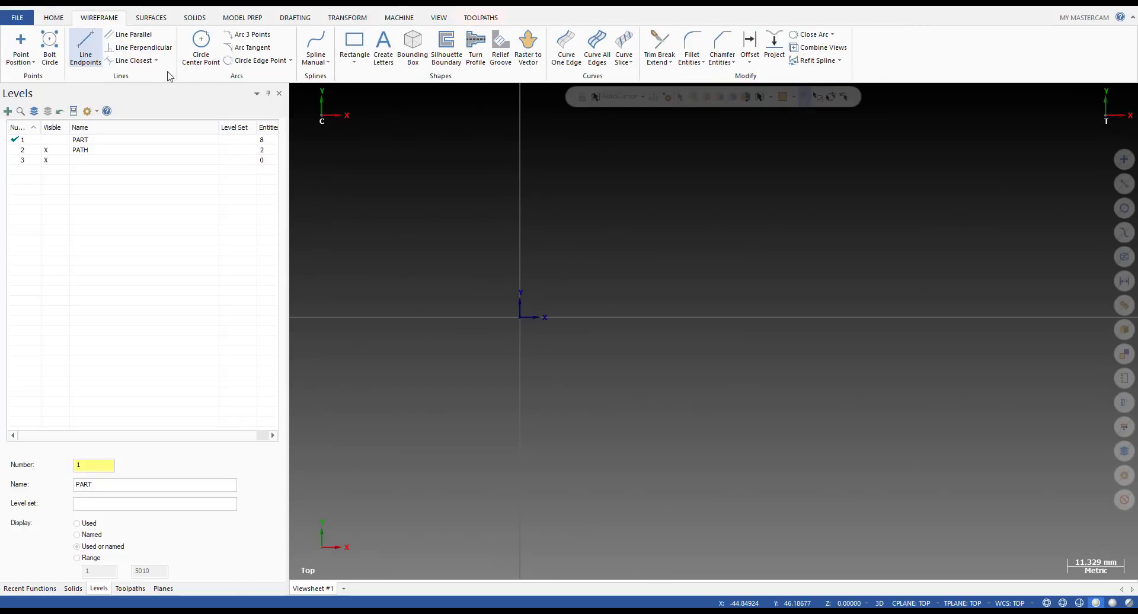
pyautogui.click(86, 45)
pyautogui.scroll(4, 574, 299)
pyautogui.click(472, 319)
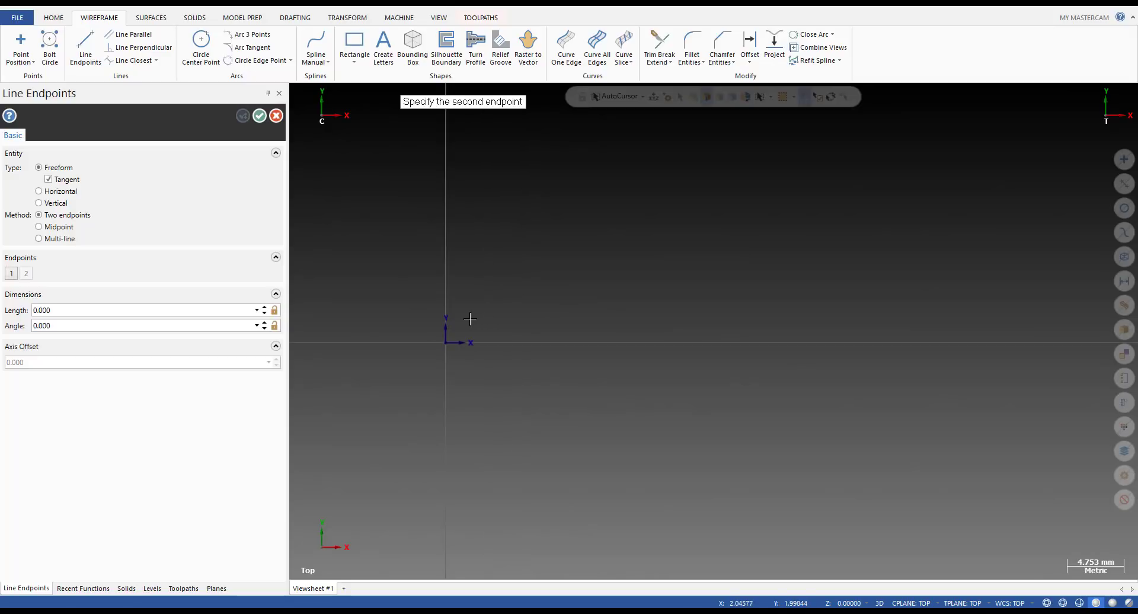
pyautogui.click(551, 320)
pyautogui.press('Escape')
pyautogui.scroll(-2, 537, 305)
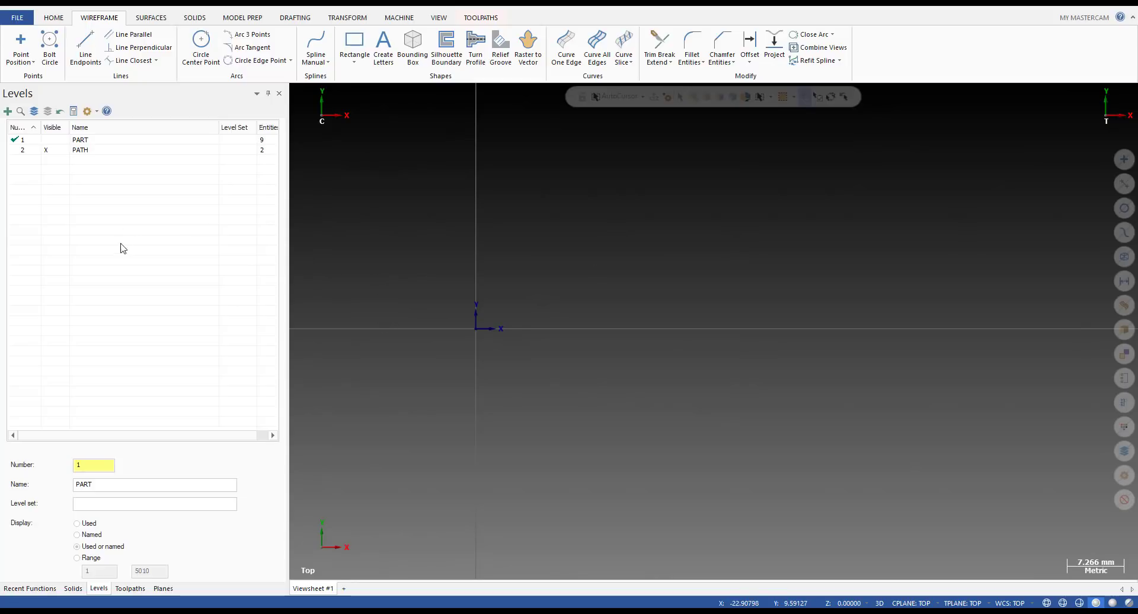
# - Create active level 3 named CUSTOM TOOL #1, and leave the PART and PATH levels hidden
pyautogui.click(57, 141)
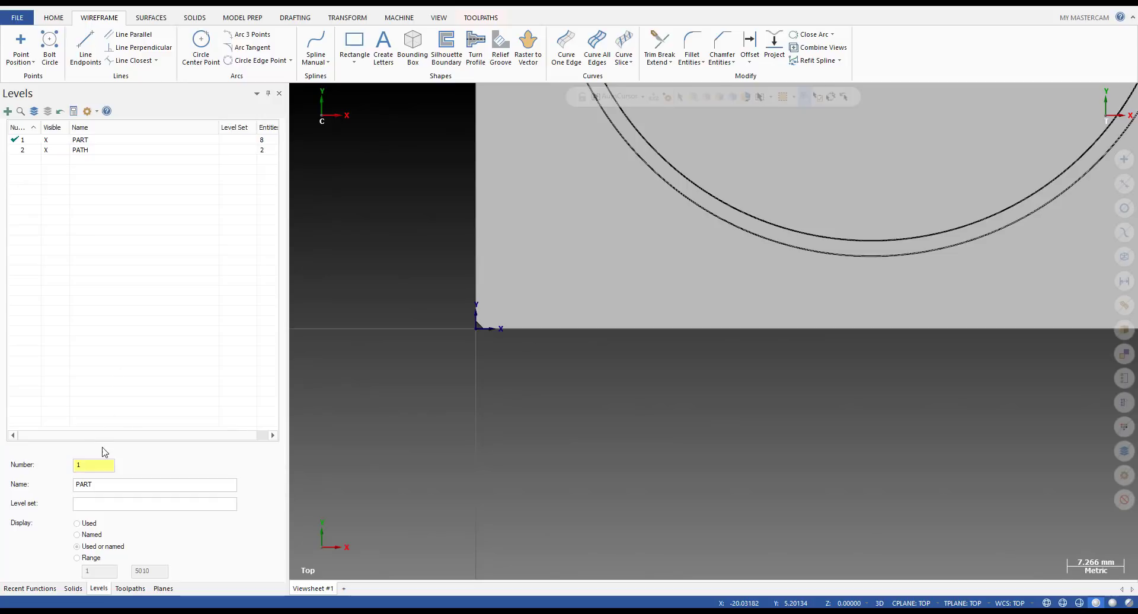
pyautogui.doubleClick(91, 466)
pyautogui.write('3')
pyautogui.click(91, 484)
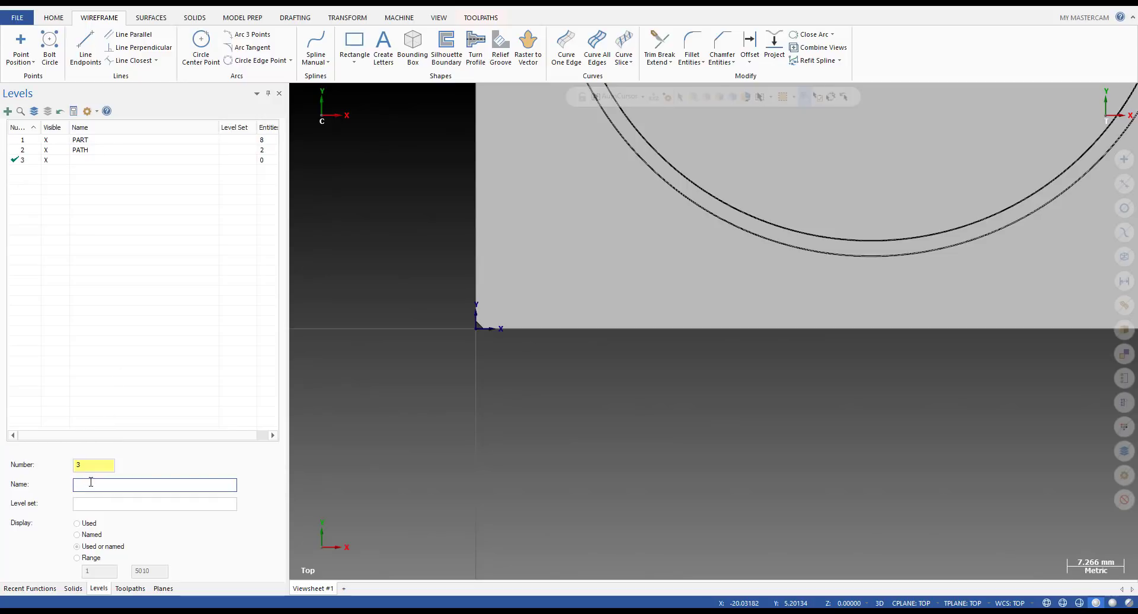
pyautogui.write('CUSTOM TOOL #1')
pyautogui.press('Return')
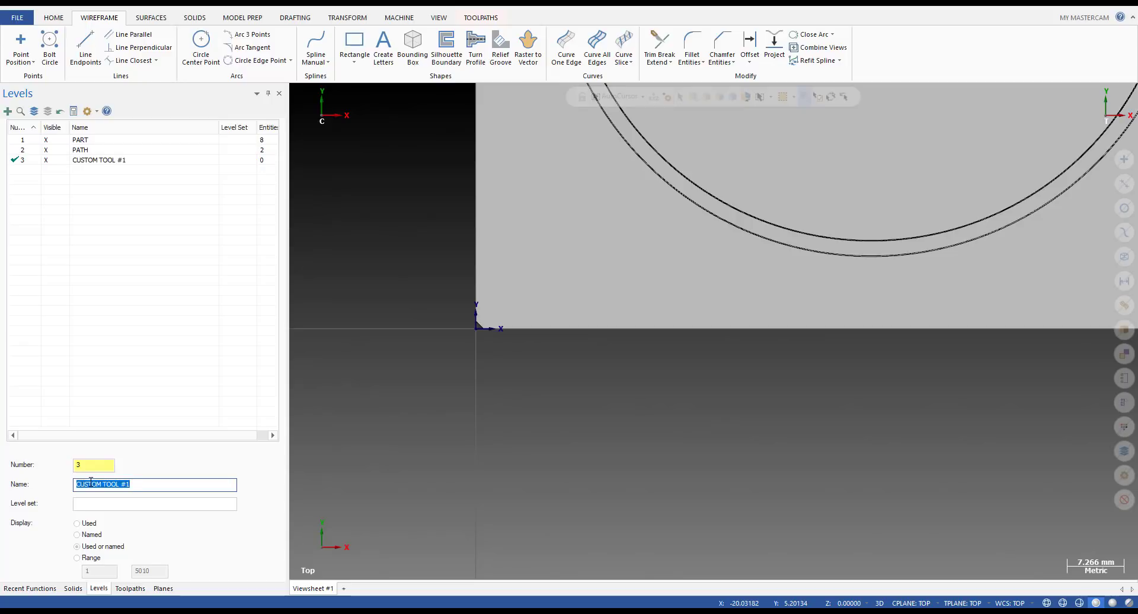
pyautogui.click(45, 140)
pyautogui.click(46, 150)
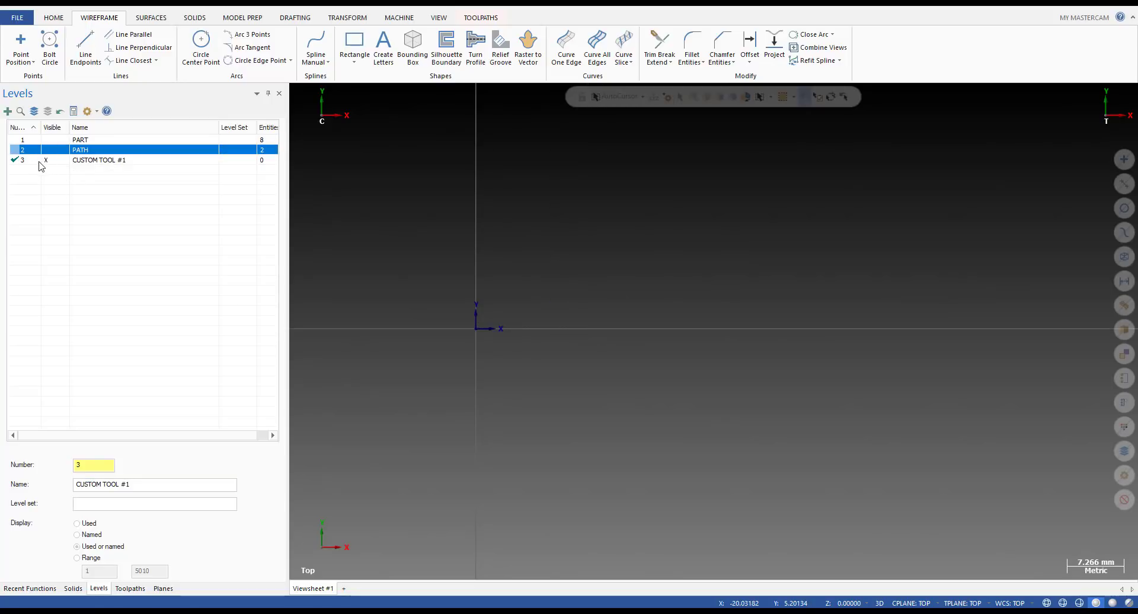
# - Draw the tool profile's lower part: a horizontal line about 7 mm long, a line slanting back up, and a vertical line about 5 mm long
pyautogui.scroll(1, 436, 270)
pyautogui.scroll(2, 436, 270)
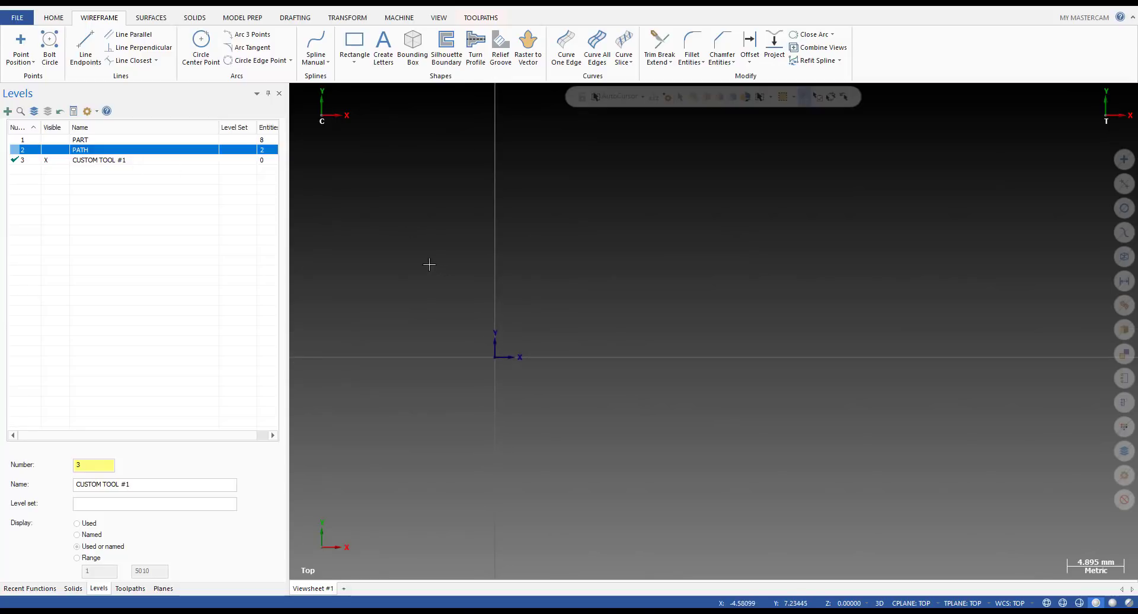
pyautogui.click(87, 46)
pyautogui.click(523, 306)
pyautogui.click(602, 306)
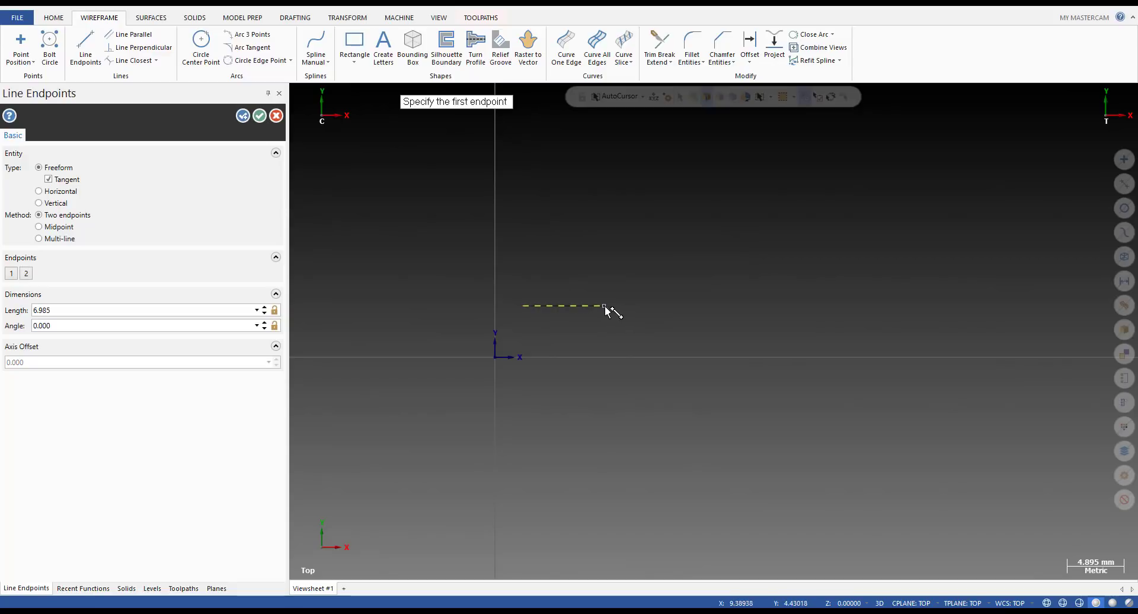
pyautogui.click(605, 307)
pyautogui.click(552, 263)
pyautogui.click(552, 263)
pyautogui.click(551, 204)
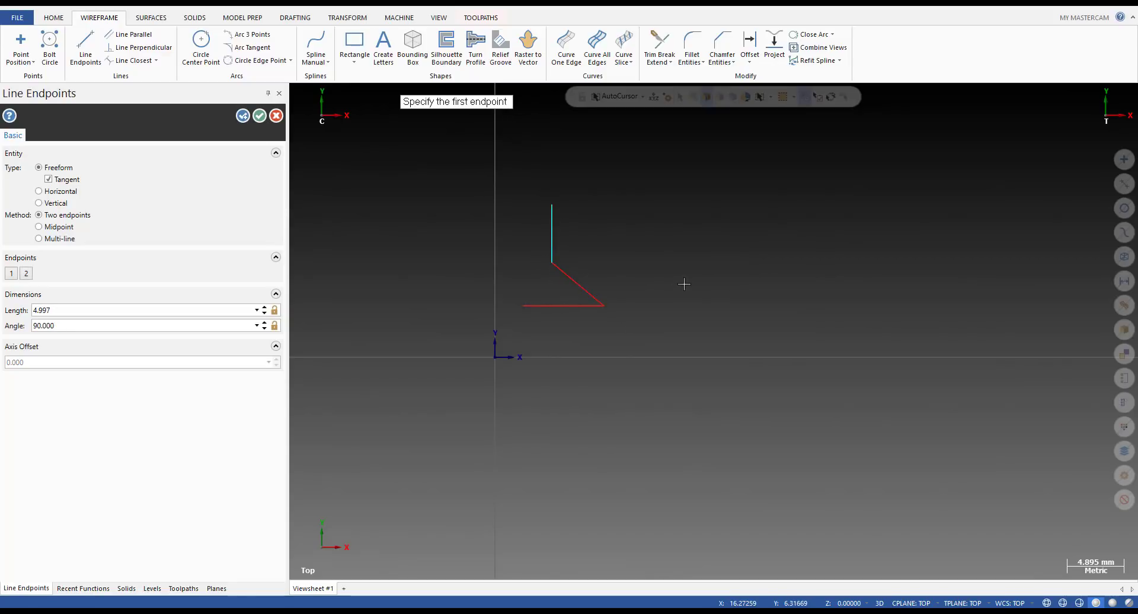
pyautogui.press('Escape')
# - Extend the tool profile upward with an outward slanted line about 2.9 mm long, a vertical line, and a horizontal line crossing the Y axis
pyautogui.scroll(-2, 569, 202)
pyautogui.click(88, 44)
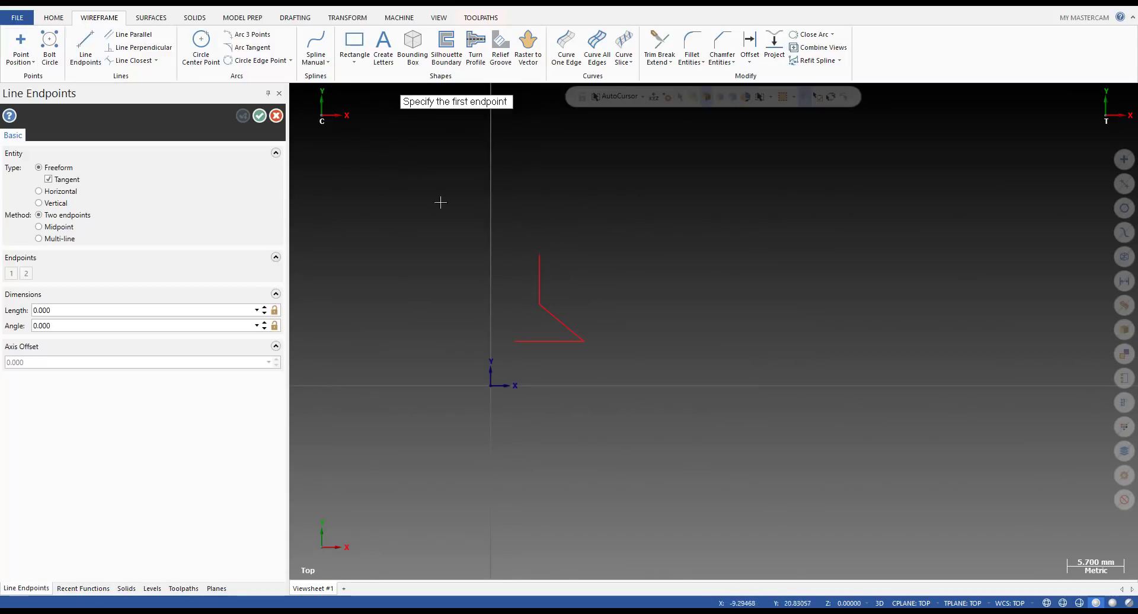
pyautogui.click(539, 255)
pyautogui.click(556, 231)
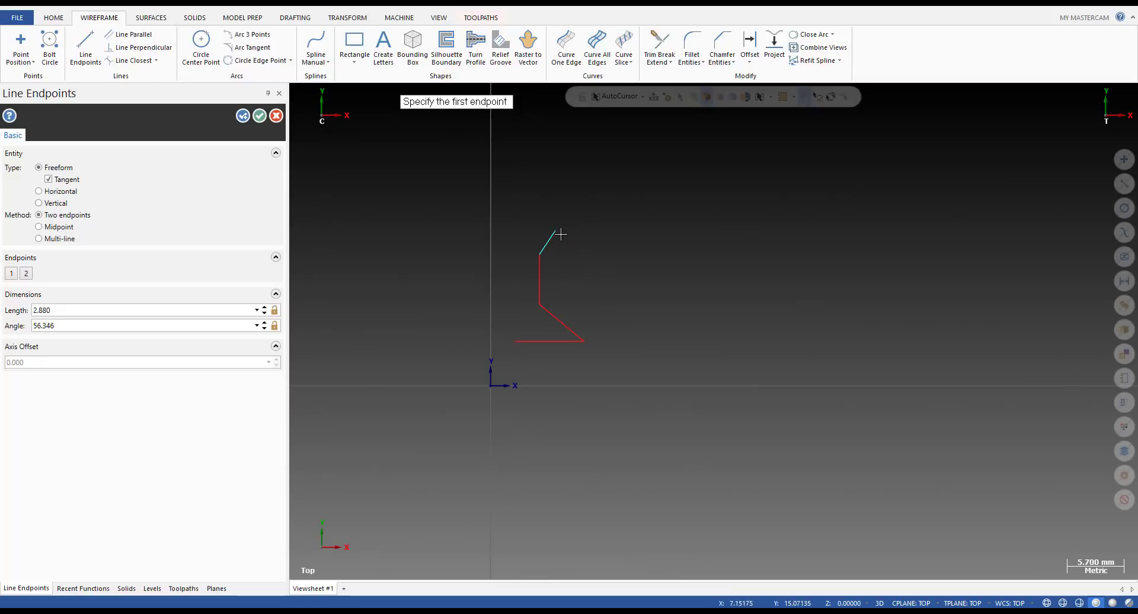
pyautogui.click(556, 232)
pyautogui.click(561, 137)
pyautogui.click(564, 139)
pyautogui.click(482, 135)
pyautogui.press('Escape')
# - Move the whole tool profile with Dynamic transform so the inner end of its bottom line sits on the origin
pyautogui.scroll(-1, 449, 166)
pyautogui.moveTo(455, 163); pyautogui.dragTo(658, 401)
pyautogui.press('d')
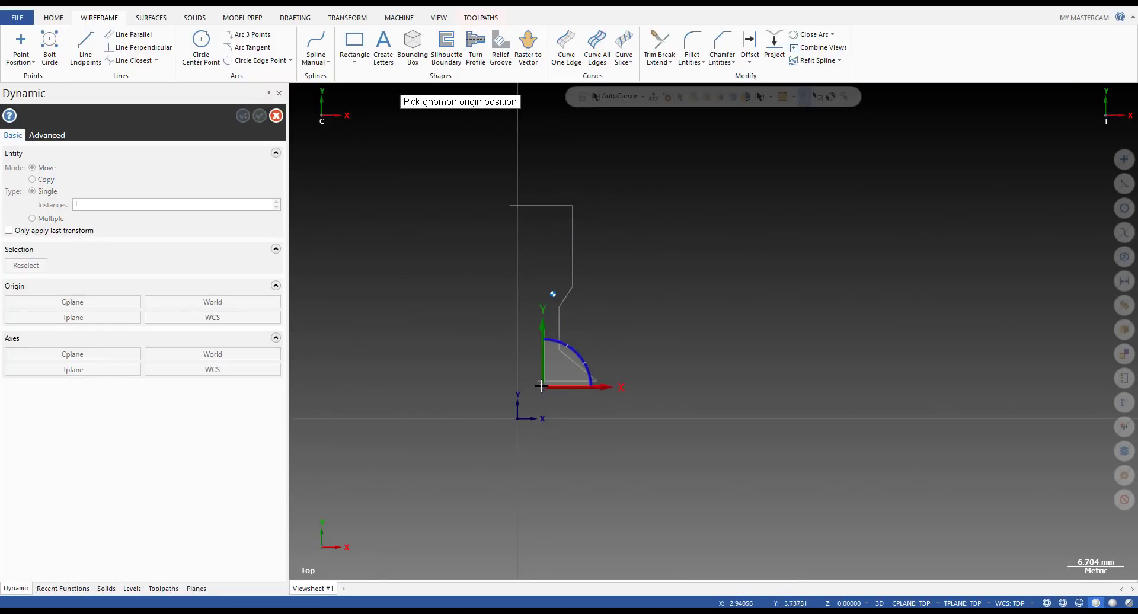
pyautogui.click(538, 381)
pyautogui.click(538, 381)
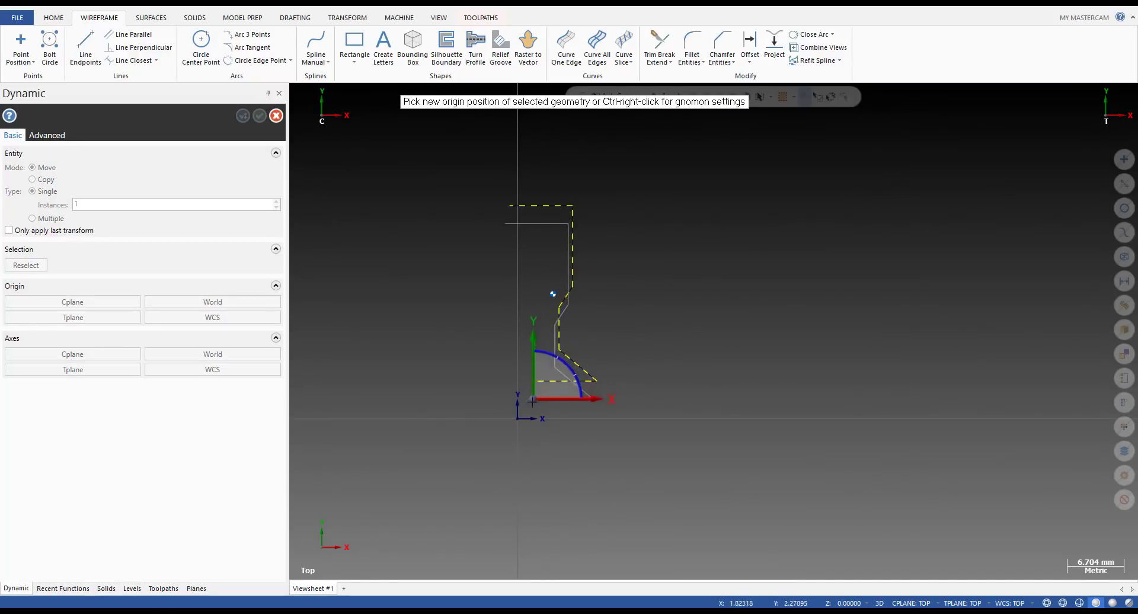
pyautogui.click(519, 418)
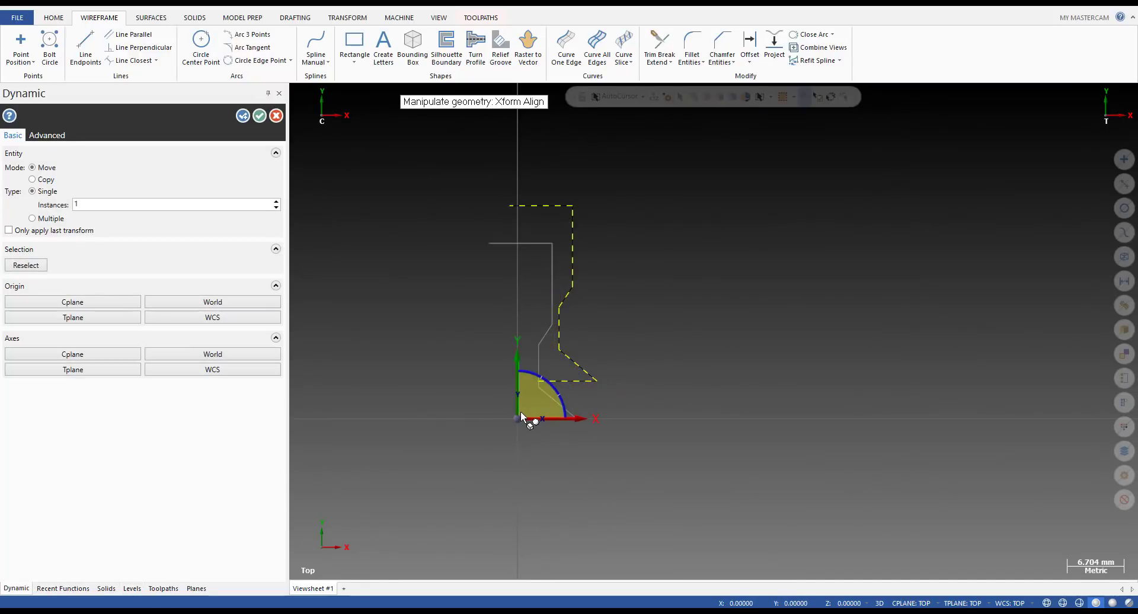
pyautogui.scroll(5, 522, 418)
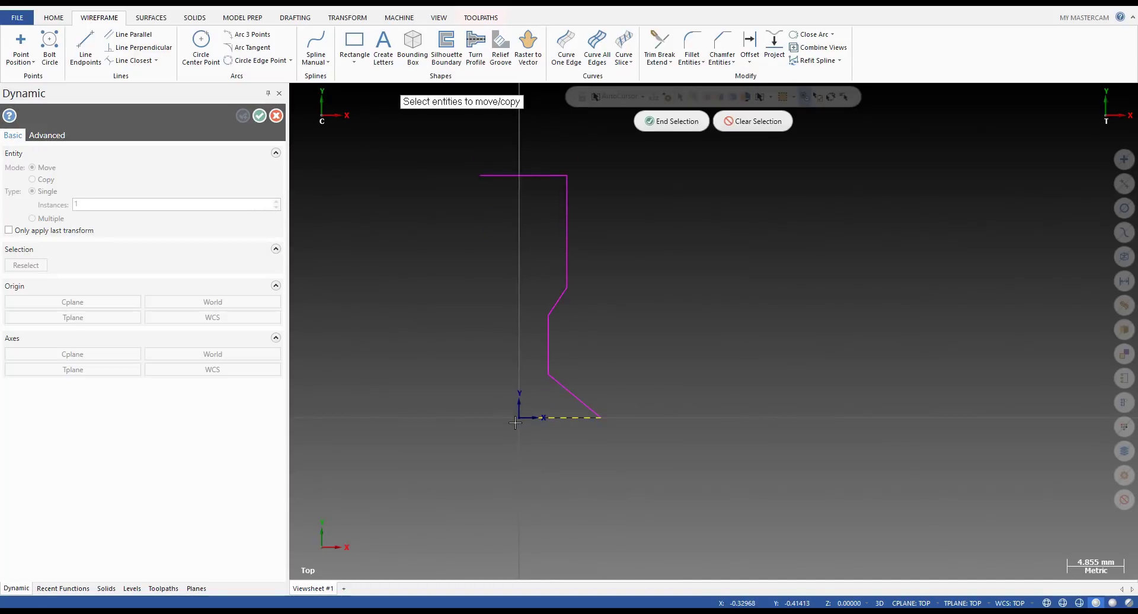
pyautogui.scroll(-5, 525, 421)
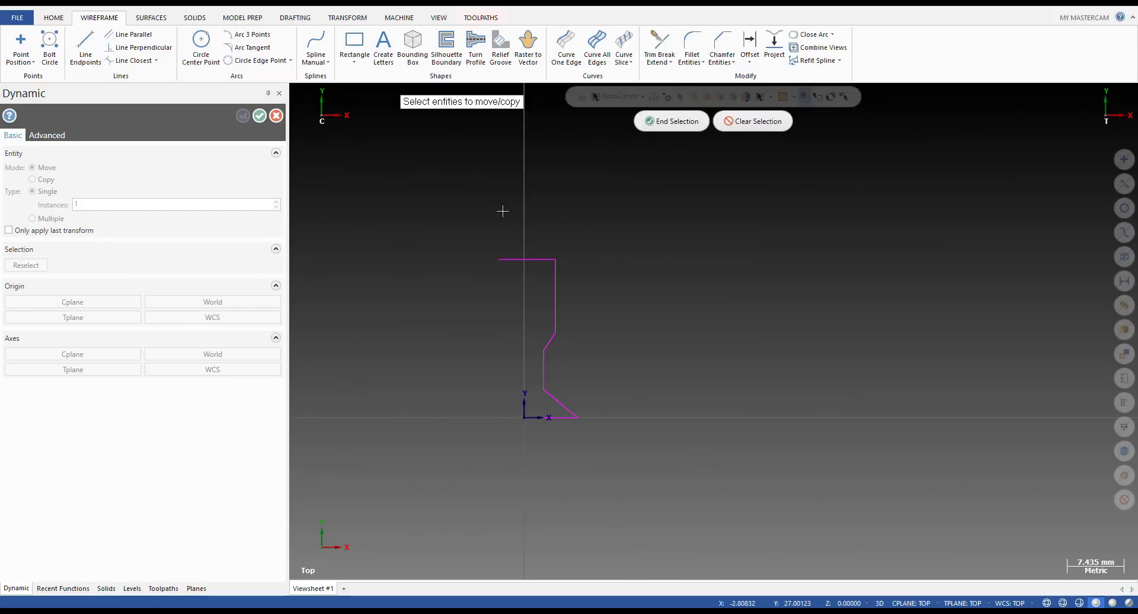
pyautogui.press('Escape')
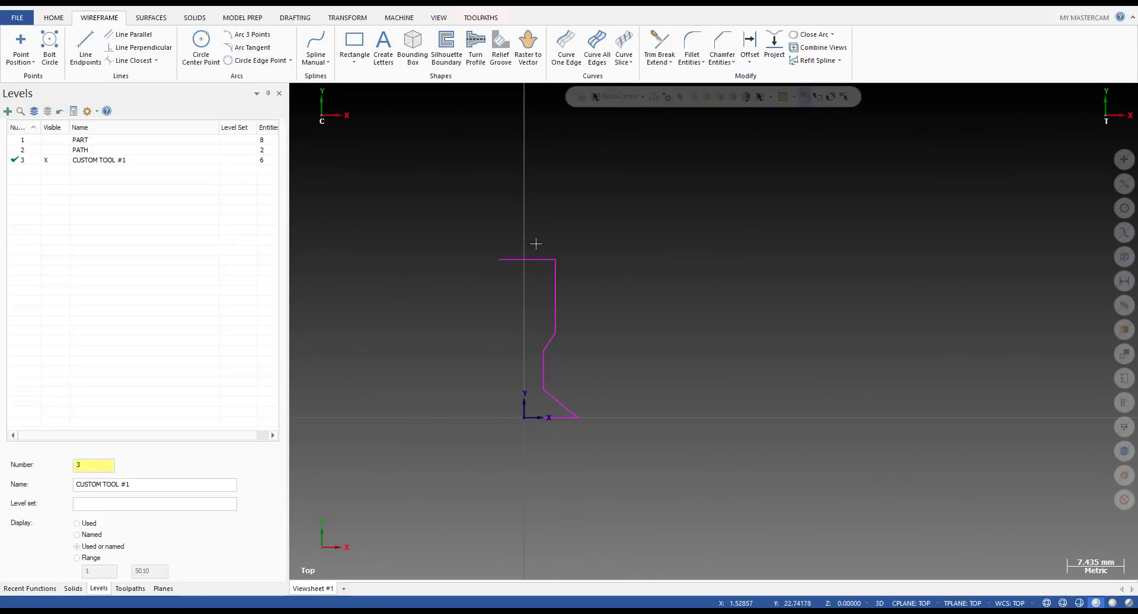
# - Draw a vertical centre line from the origin along the Y axis to just above the profile's top line
pyautogui.press('l')
pyautogui.scroll(1, 524, 280)
pyautogui.click(524, 446)
pyautogui.click(524, 230)
pyautogui.press('Escape')
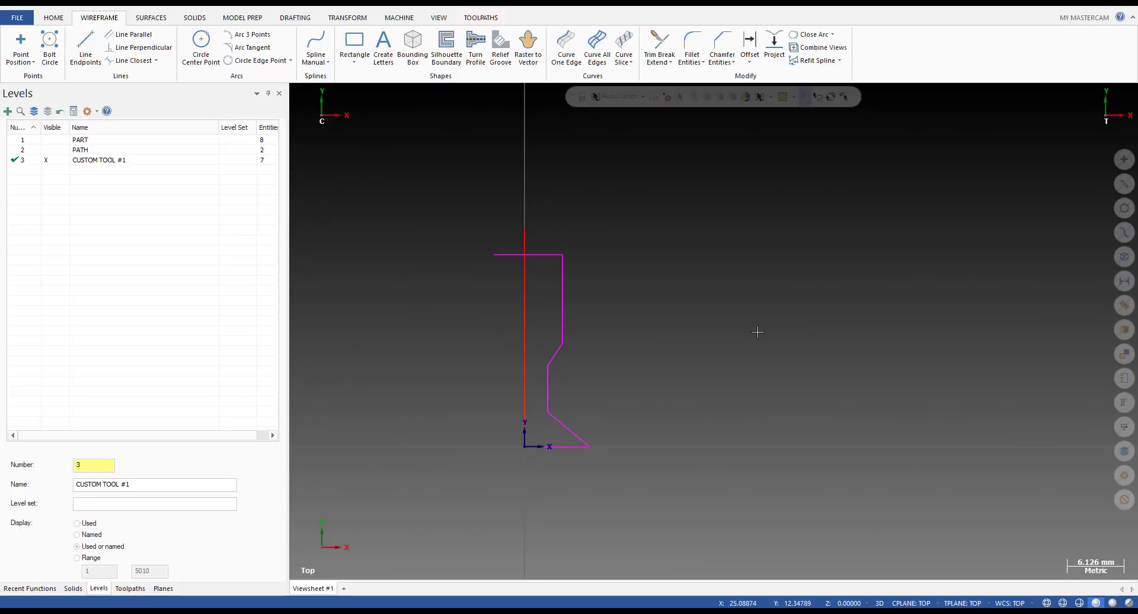
# - Trim the profile's top horizontal line and the vertical centre line to their intersection with Trim 2 entities
pyautogui.press('t')
pyautogui.click(536, 265)
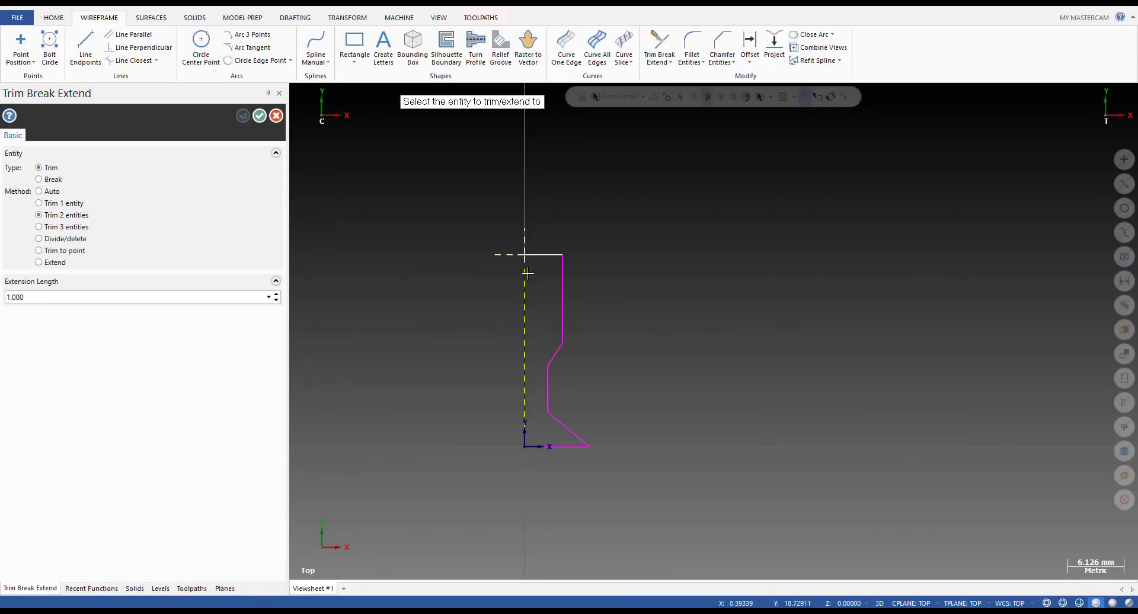
pyautogui.click(527, 255)
pyautogui.press('Escape')
pyautogui.scroll(-3, 551, 270)
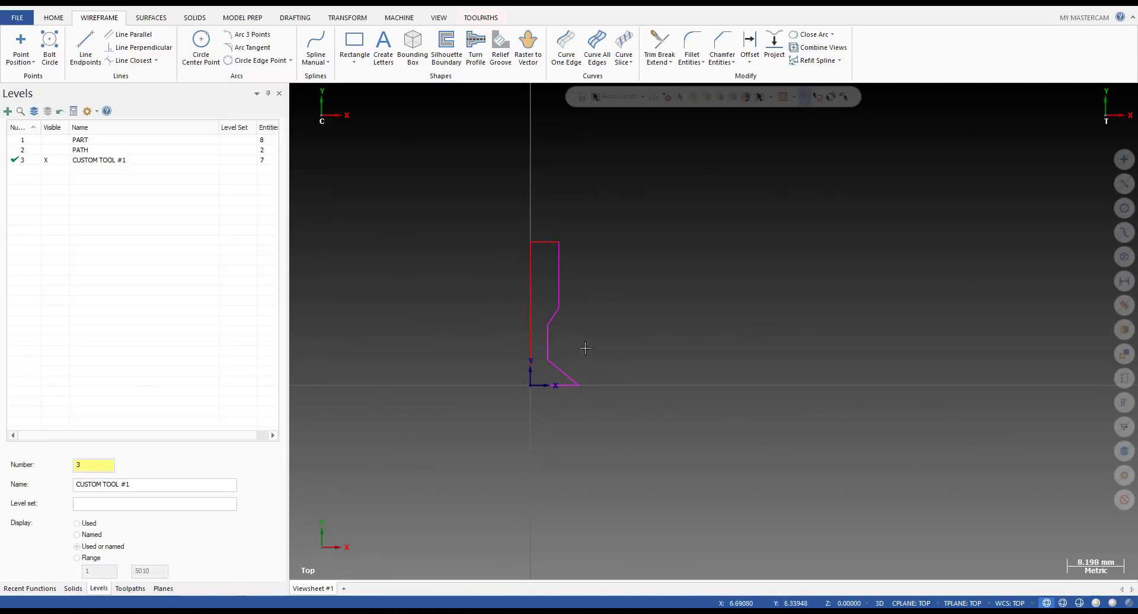
pyautogui.scroll(5, 526, 265)
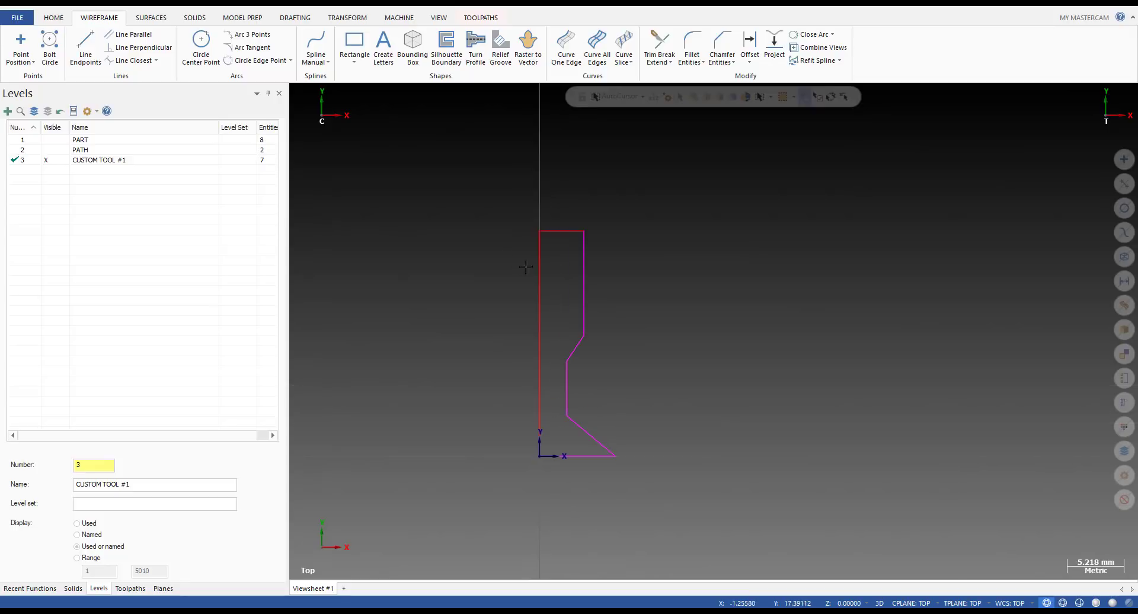
pyautogui.scroll(-2, 566, 268)
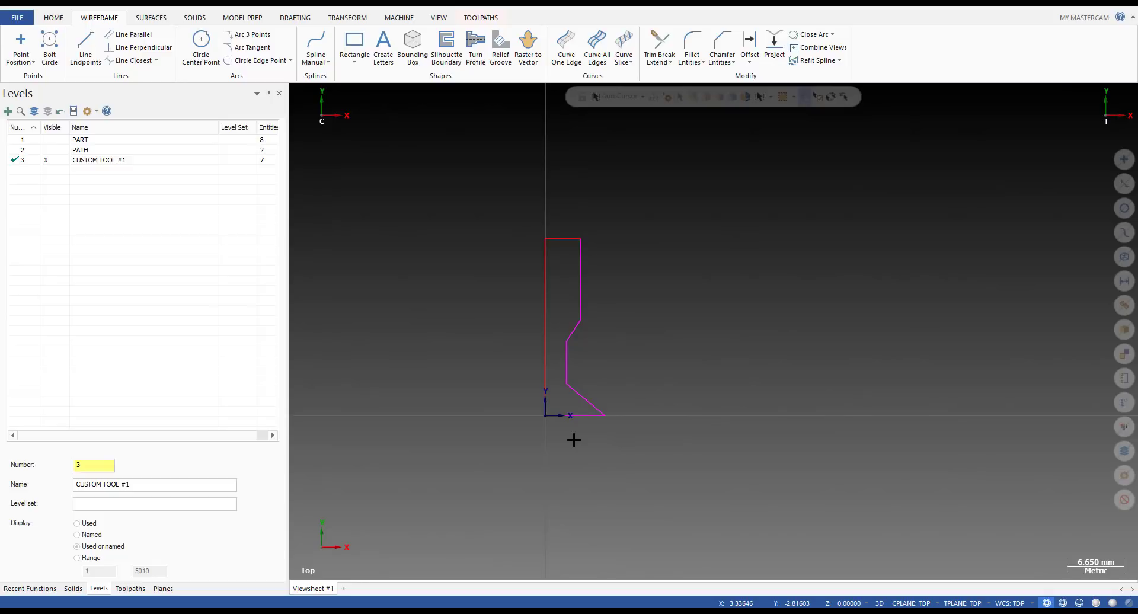
# - Add a horizontal dimension to the profile's bottom line, placing its text below the profile
pyautogui.press('d')
pyautogui.click(569, 417)
pyautogui.scroll(-1, 666, 453)
pyautogui.click(665, 467)
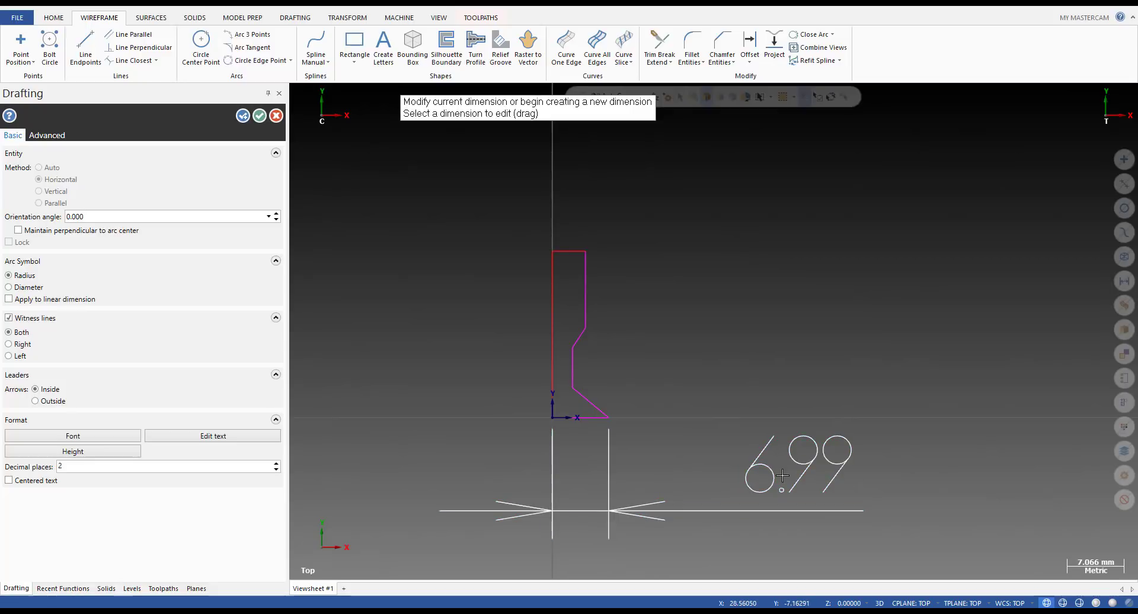
pyautogui.scroll(-2, 782, 475)
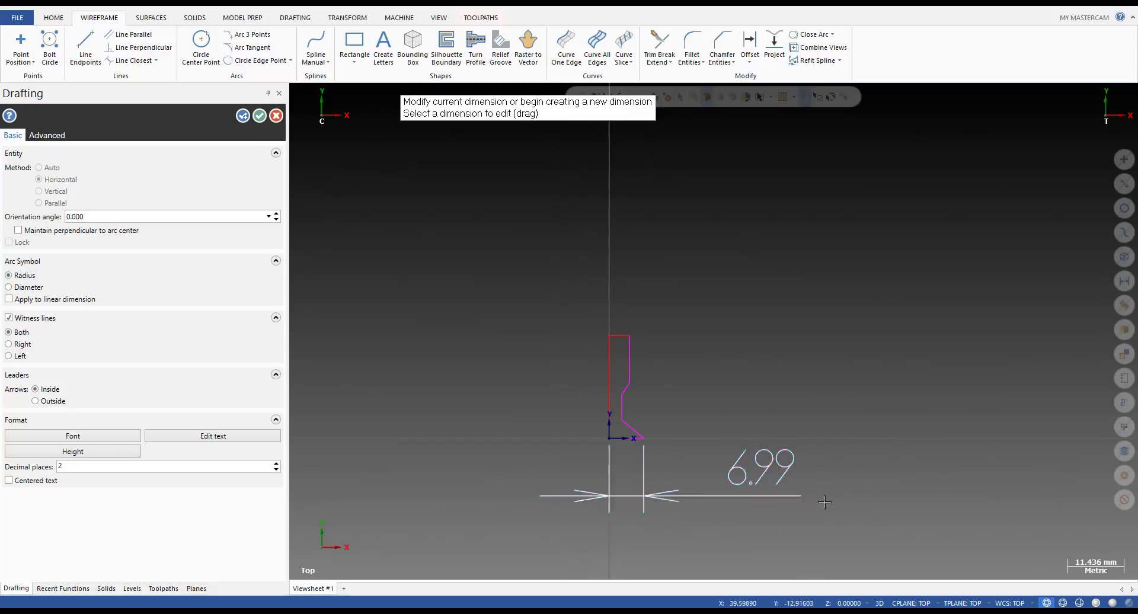
pyautogui.scroll(-2, 714, 447)
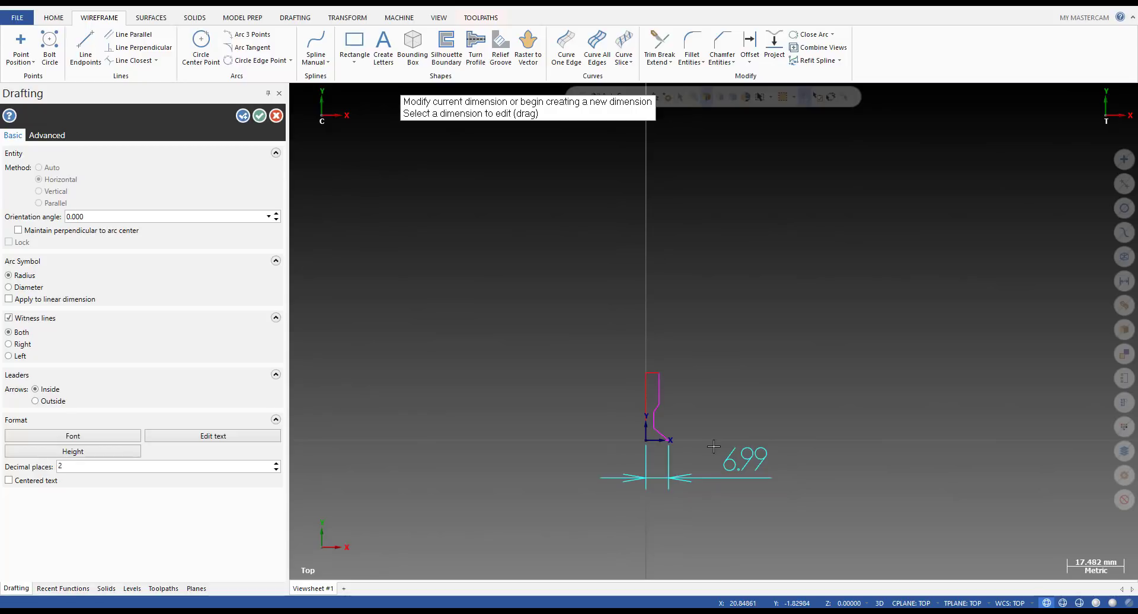
# - Delete the horizontal dimension of the profile's bottom line
pyautogui.scroll(2, 711, 403)
pyautogui.click(738, 490)
pyautogui.press('Delete')
pyautogui.scroll(-1, 712, 376)
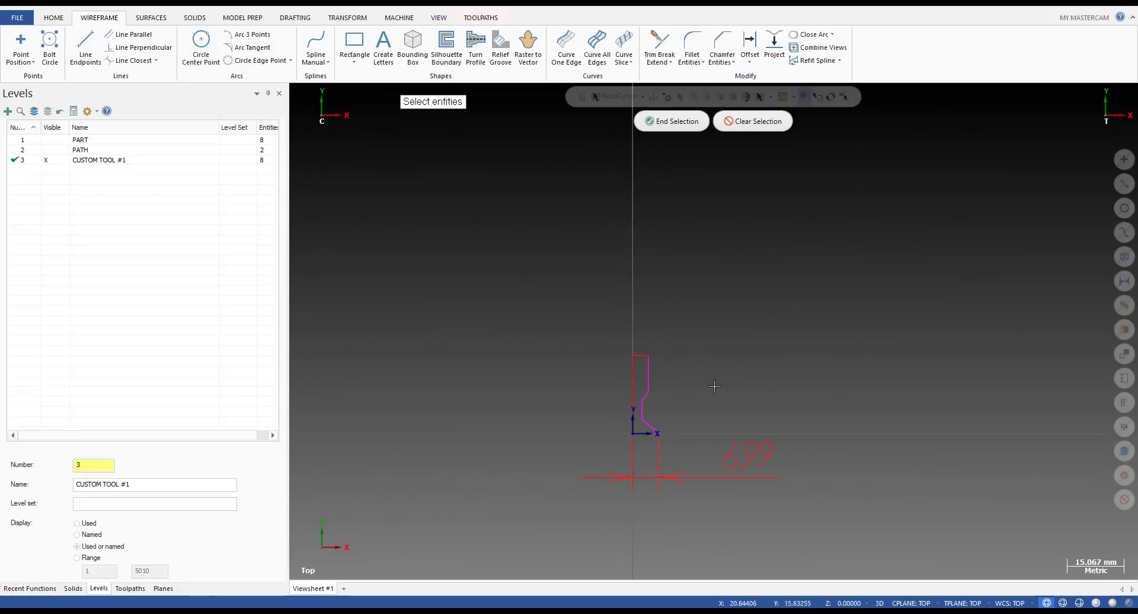
pyautogui.press('Escape')
pyautogui.press('Delete')
pyautogui.scroll(5, 653, 409)
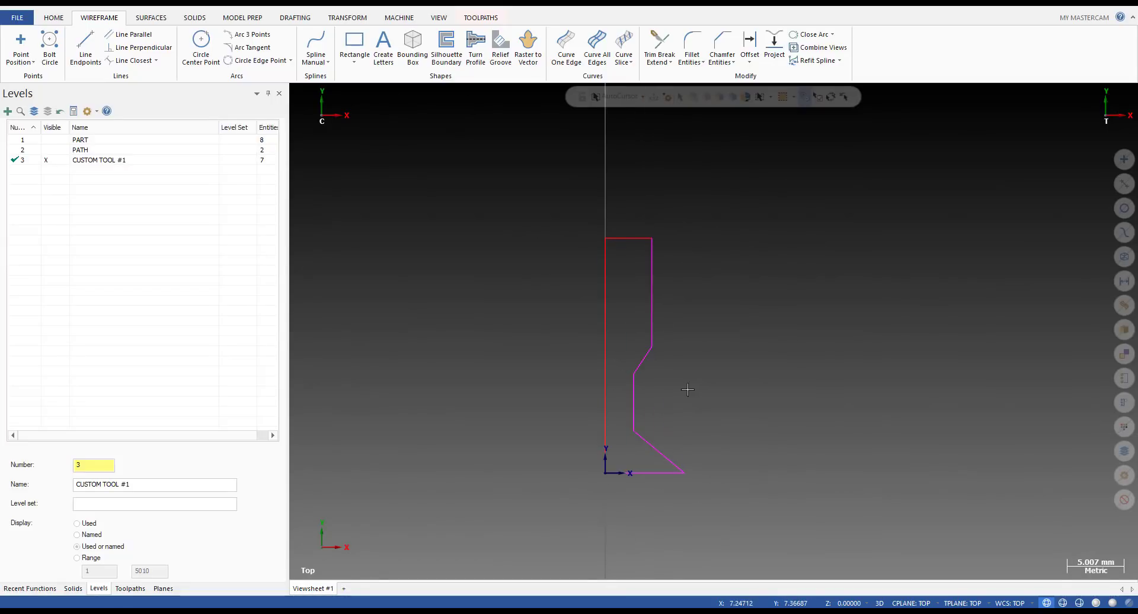
pyautogui.scroll(-3, 814, 491)
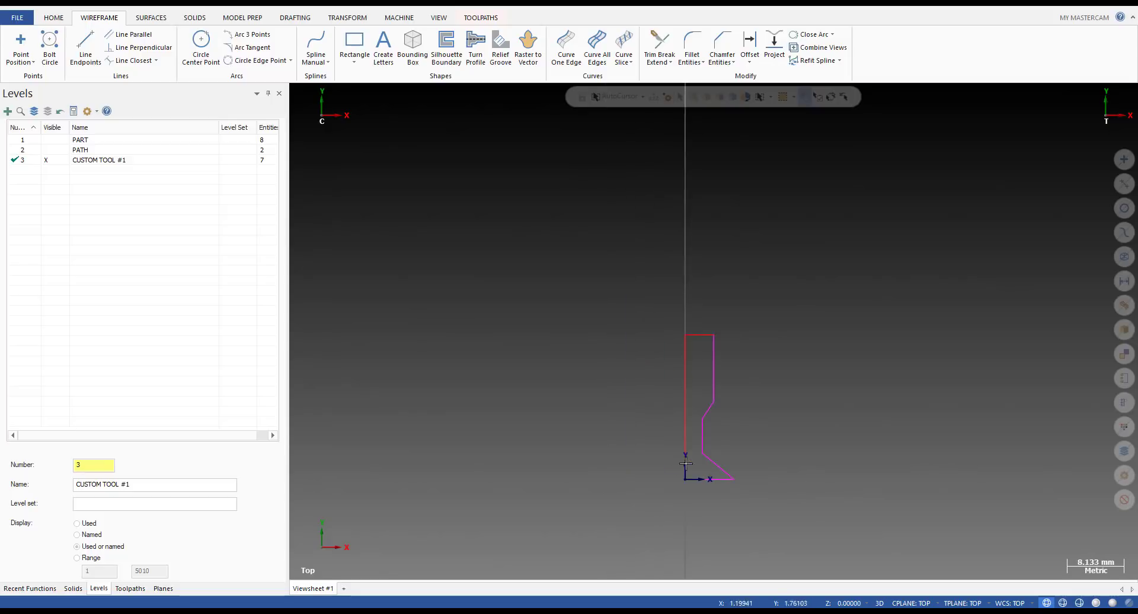
pyautogui.scroll(-2, 425, 401)
pyautogui.scroll(1, 753, 463)
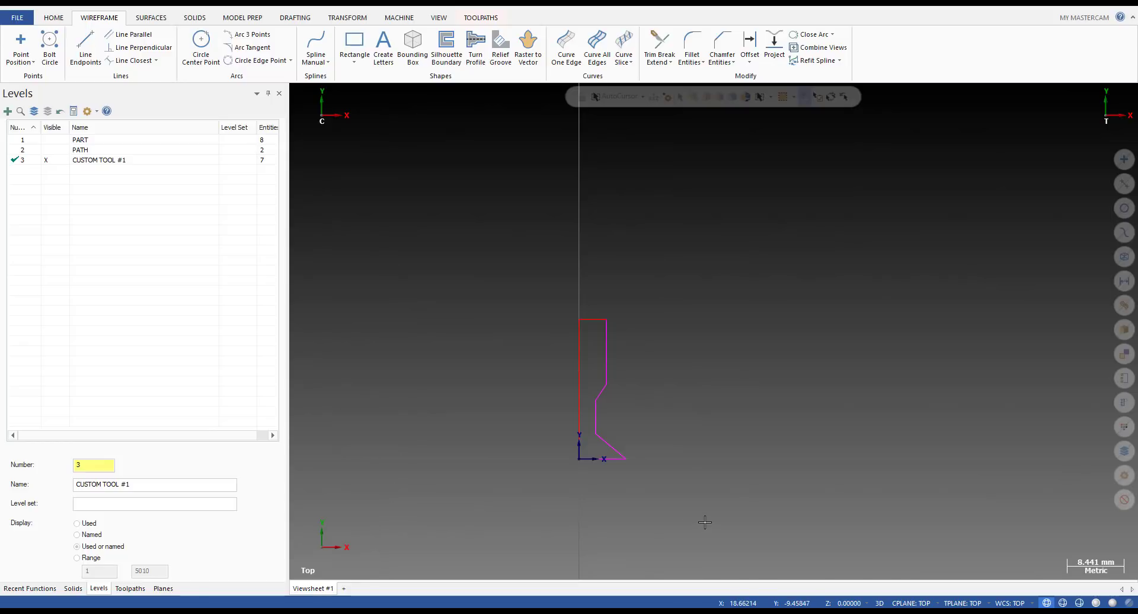
pyautogui.click(605, 324)
pyautogui.click(604, 319)
pyautogui.scroll(1, 593, 450)
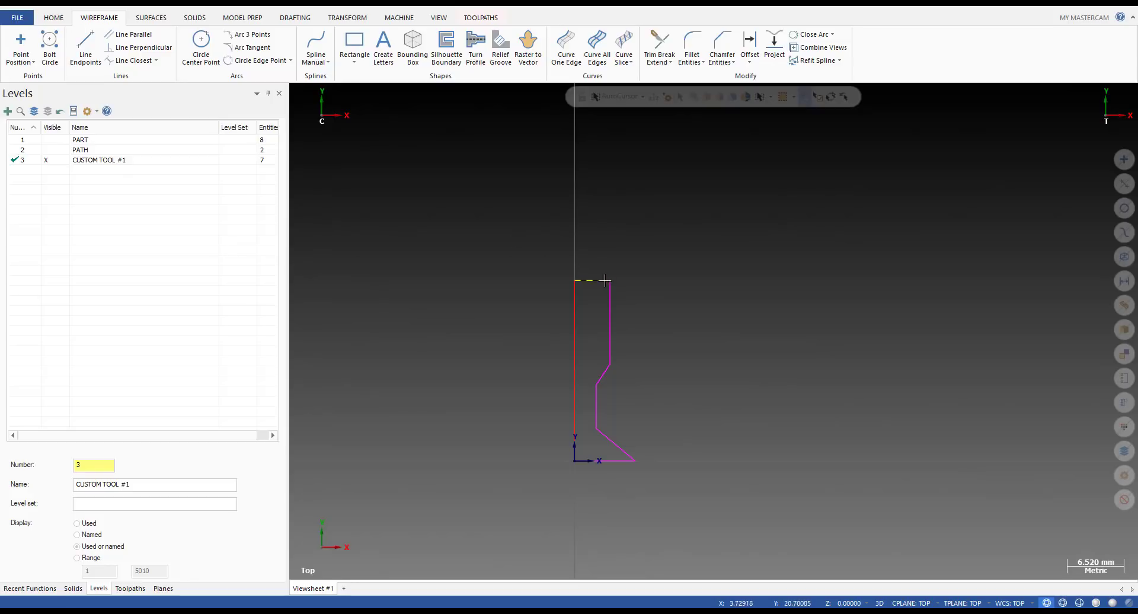
# - Check the contents of level 3, CUSTOM TOOL #1, by toggling its visibility and selecting the whole profile, leaving nothing selected
pyautogui.click(53, 160)
pyautogui.click(53, 160)
pyautogui.click(53, 161)
pyautogui.click(53, 161)
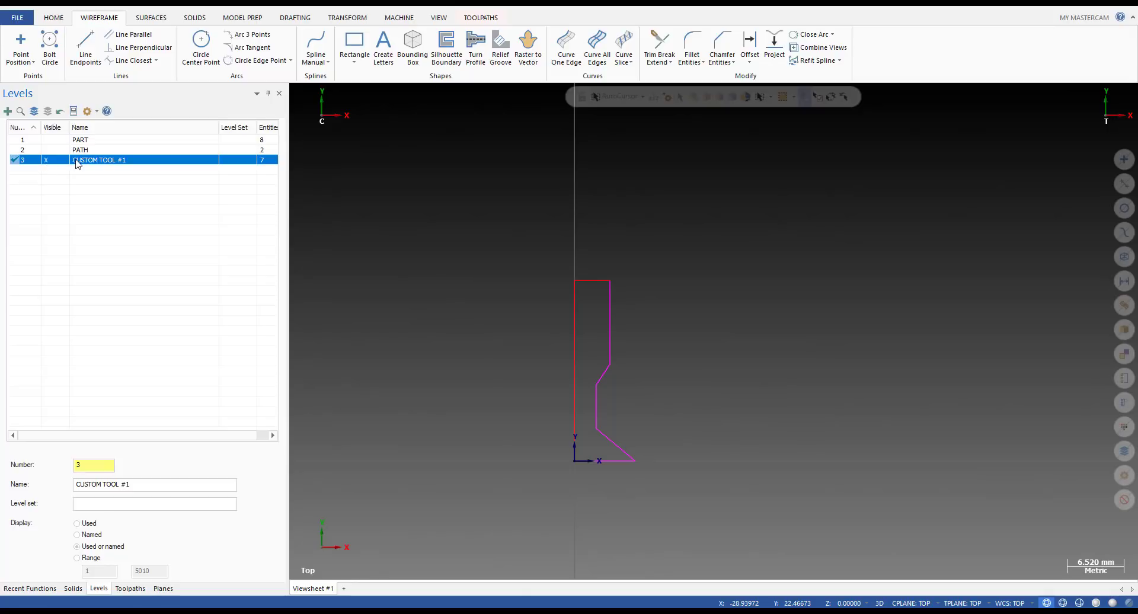
pyautogui.moveTo(523, 213); pyautogui.dragTo(733, 513)
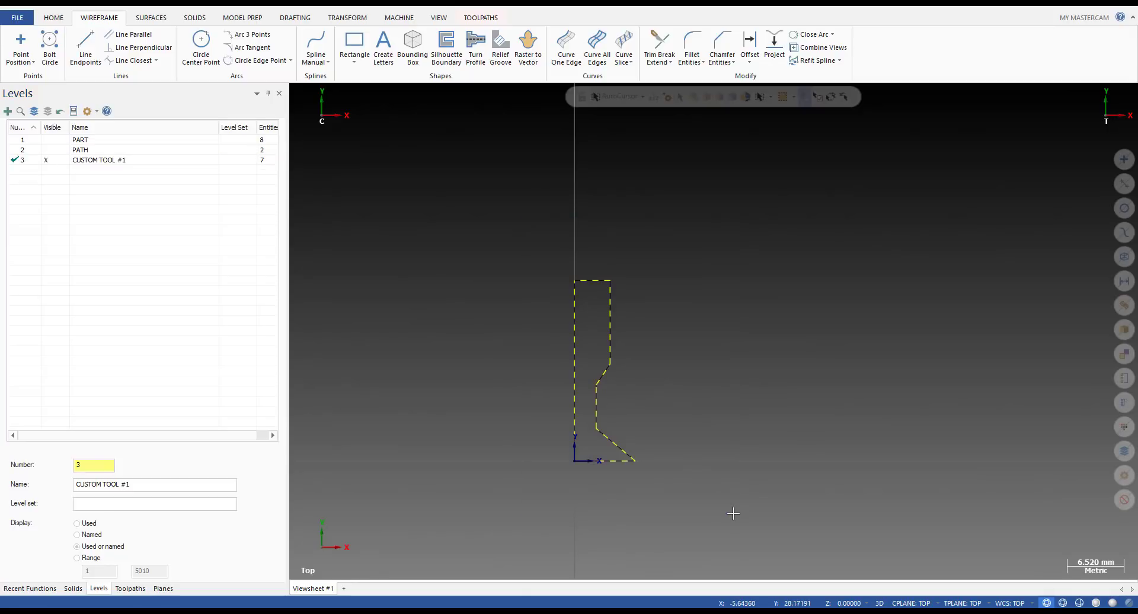
pyautogui.press('Escape')
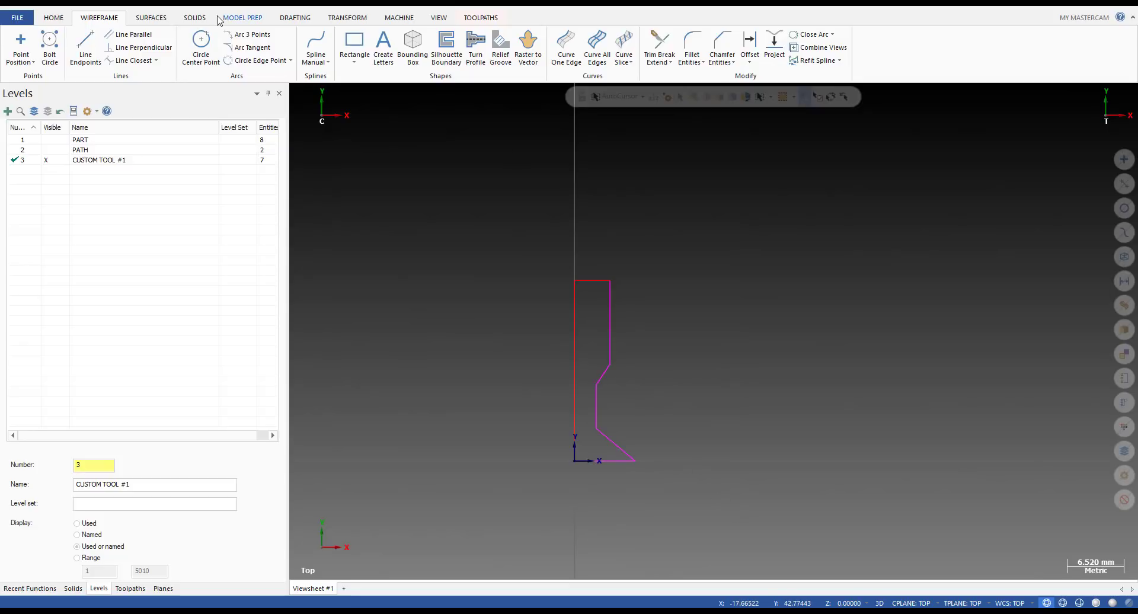
pyautogui.click(692, 46)
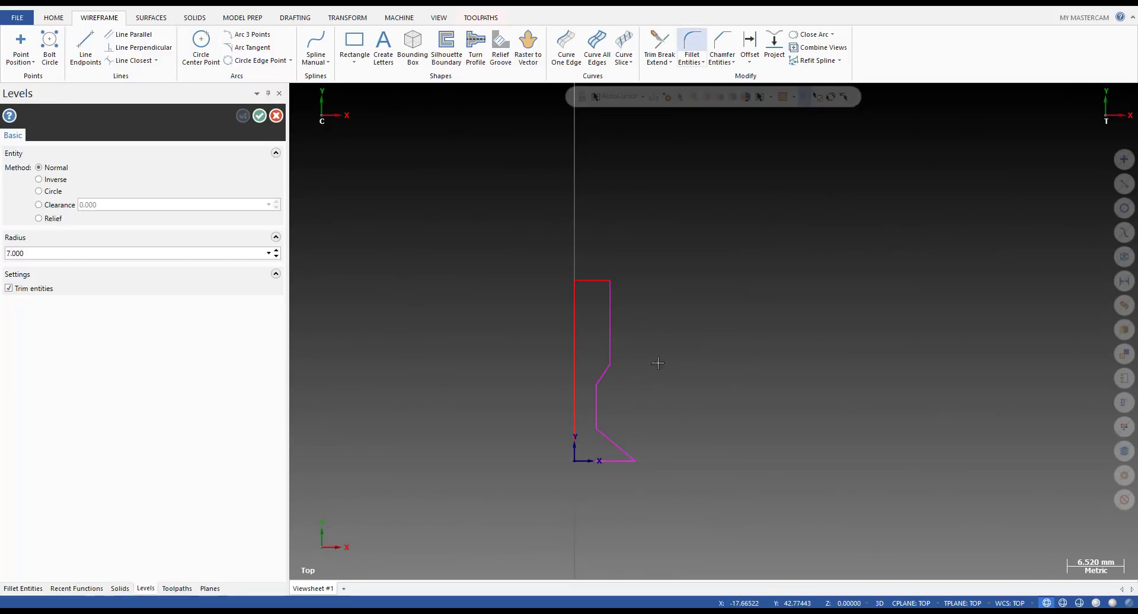
pyautogui.click(620, 448)
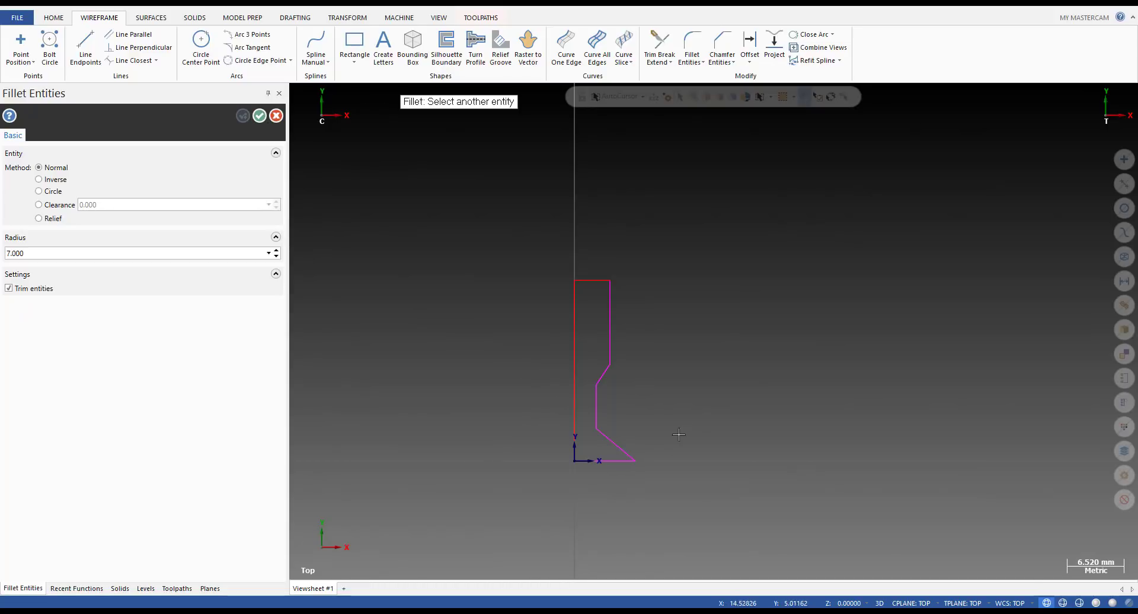
pyautogui.press('Escape')
pyautogui.scroll(-1, 558, 342)
pyautogui.scroll(-2, 561, 344)
pyautogui.scroll(3, 634, 358)
# - Measure the tool's bottom radius with a trial dimension from the profile's outer tip to the origin, without placing it
pyautogui.press('d')
pyautogui.click(611, 445)
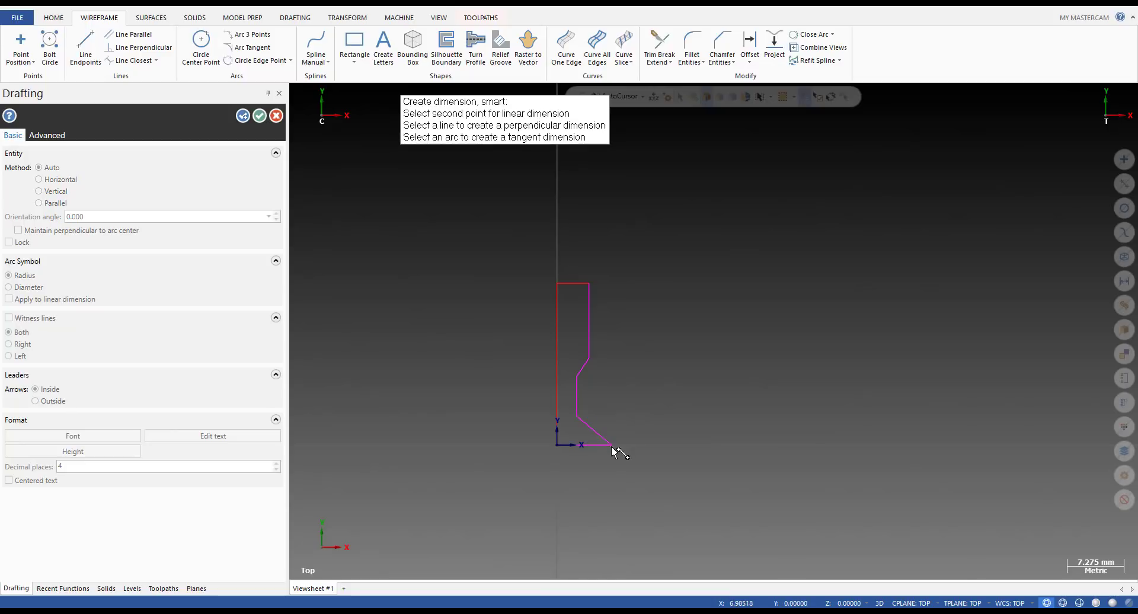
pyautogui.click(558, 444)
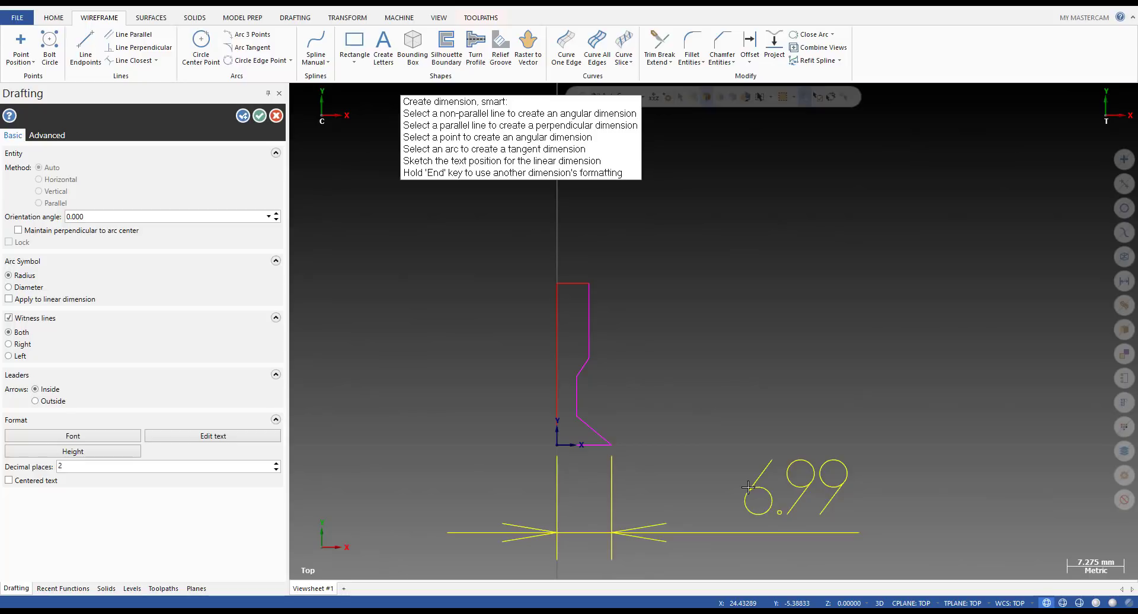
pyautogui.press('Escape')
pyautogui.press('Escape')
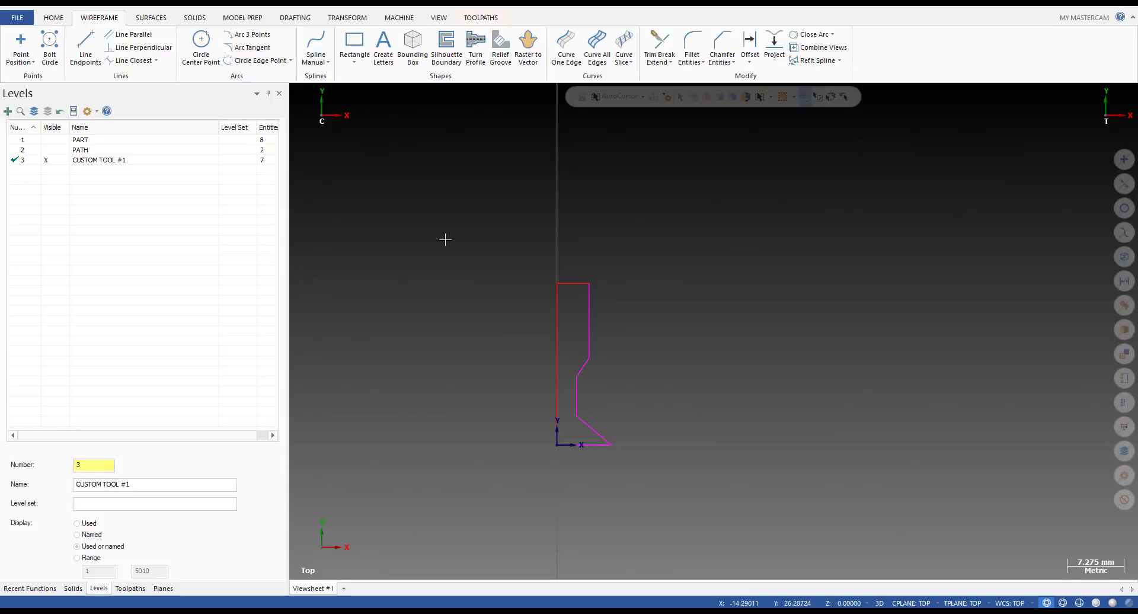
# - Start defining a new tool for Machine Group-1 in the Tool Manager
pyautogui.click(486, 19)
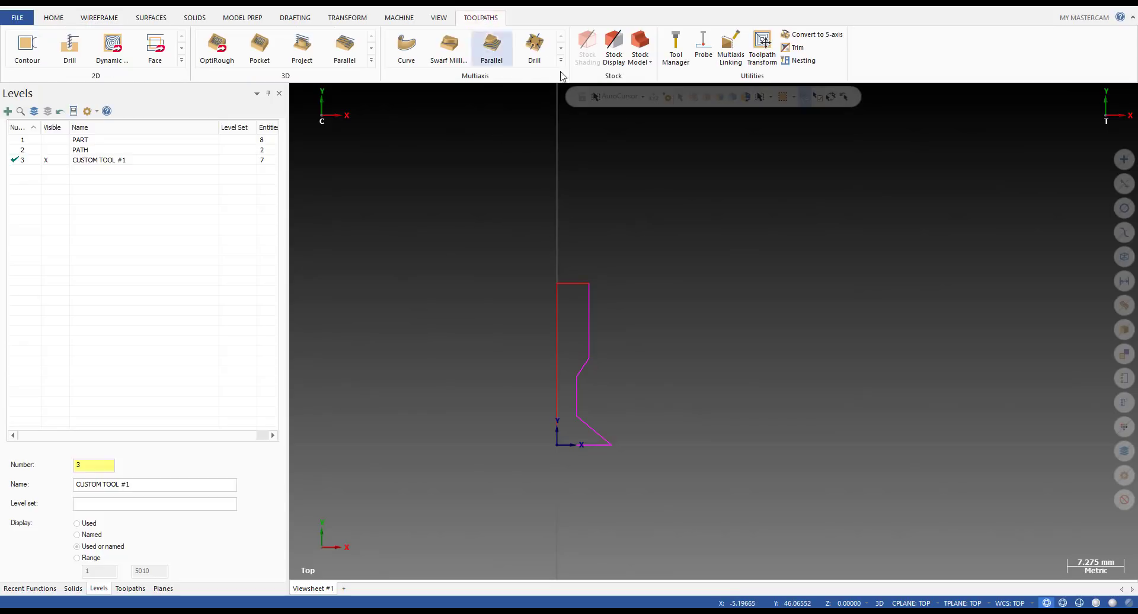
pyautogui.click(669, 57)
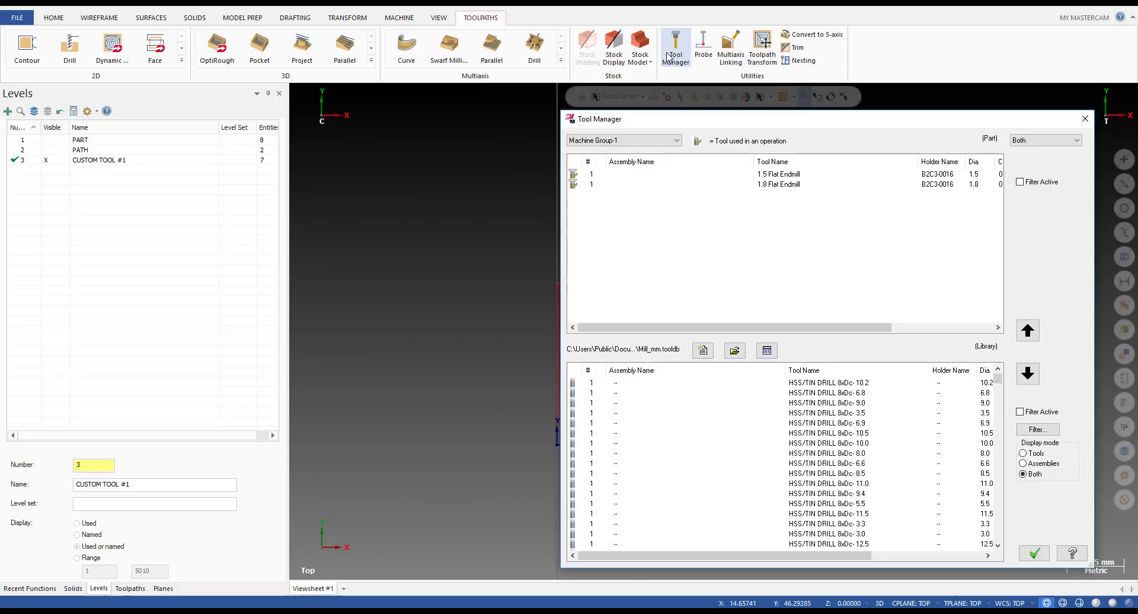
pyautogui.rightClick(673, 219)
pyautogui.click(618, 217)
pyautogui.rightClick(618, 217)
pyautogui.click(656, 223)
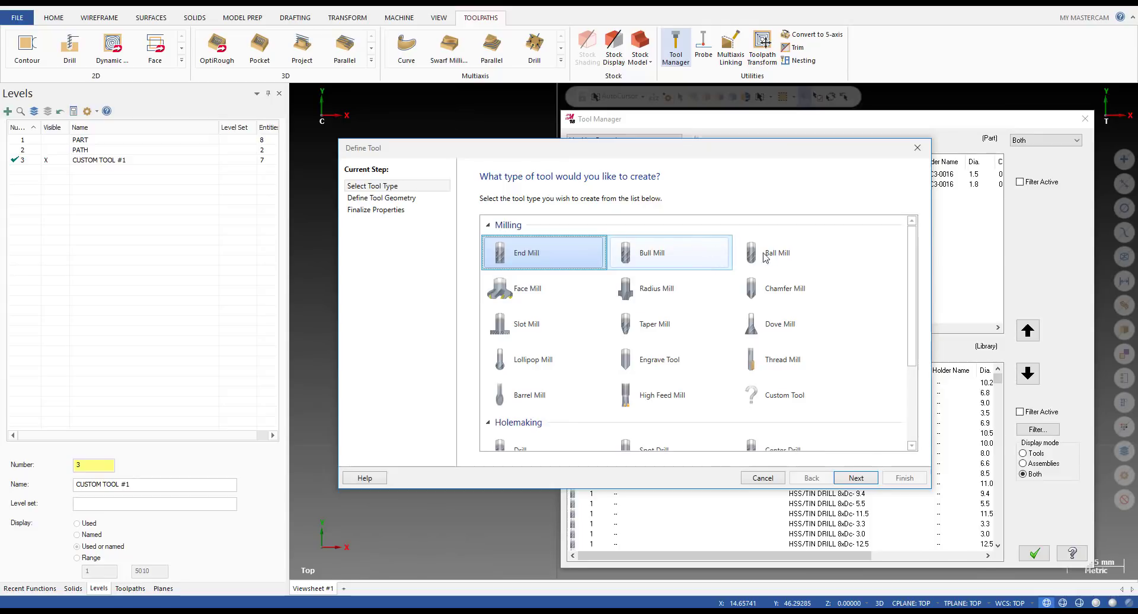
pyautogui.doubleClick(600, 287)
pyautogui.click(380, 187)
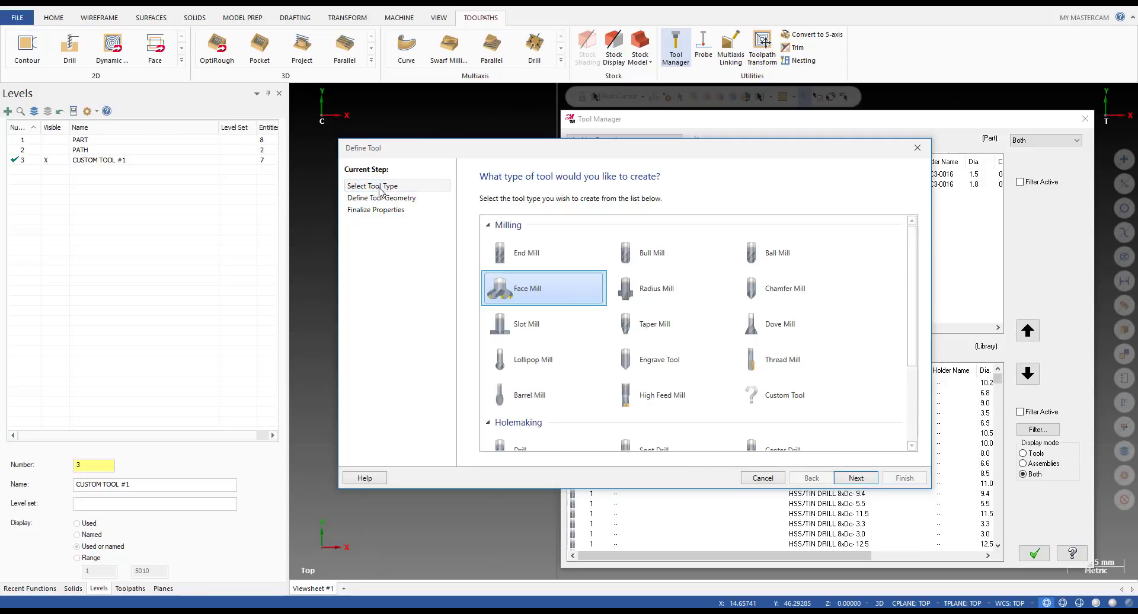
pyautogui.click(519, 256)
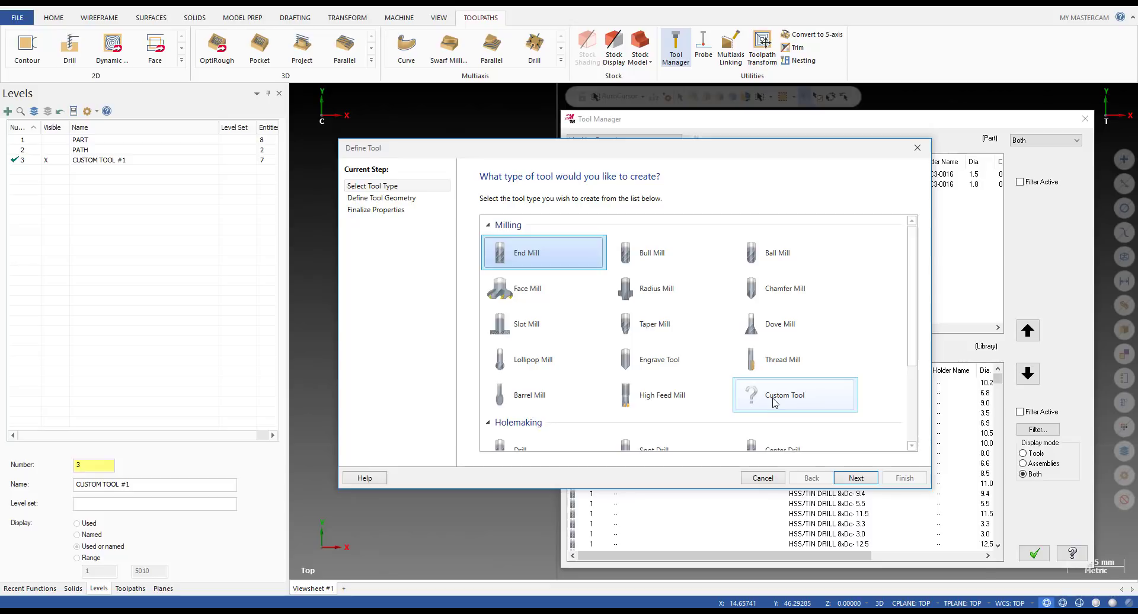
pyautogui.click(651, 261)
pyautogui.click(761, 264)
pyautogui.click(572, 252)
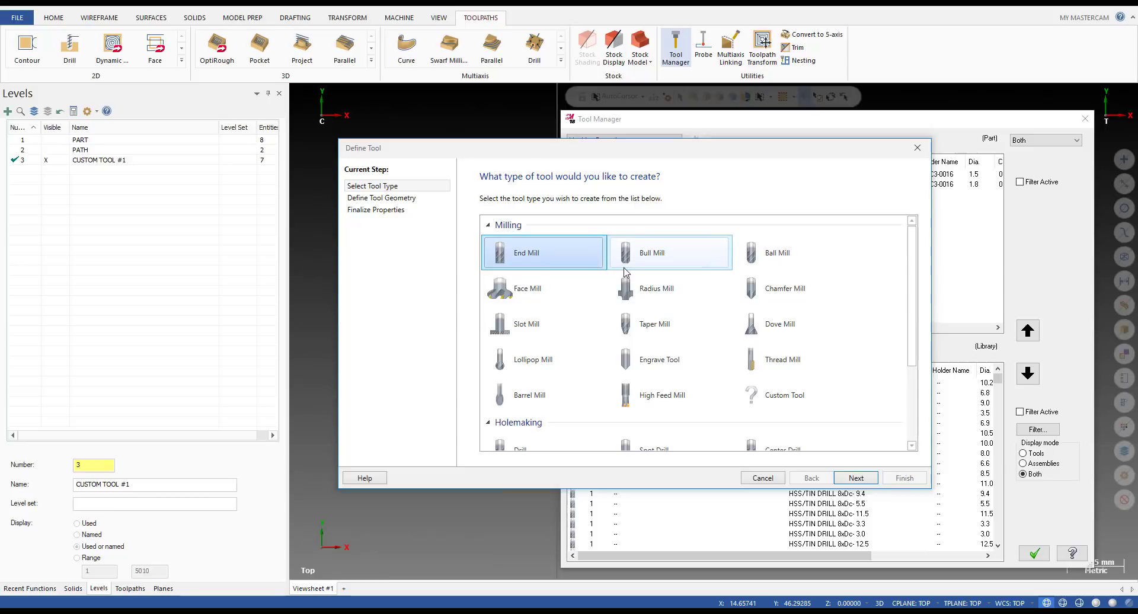
# - Choose End Mill as the tool type and inspect its overall length, cutting length and preview
pyautogui.doubleClick(557, 258)
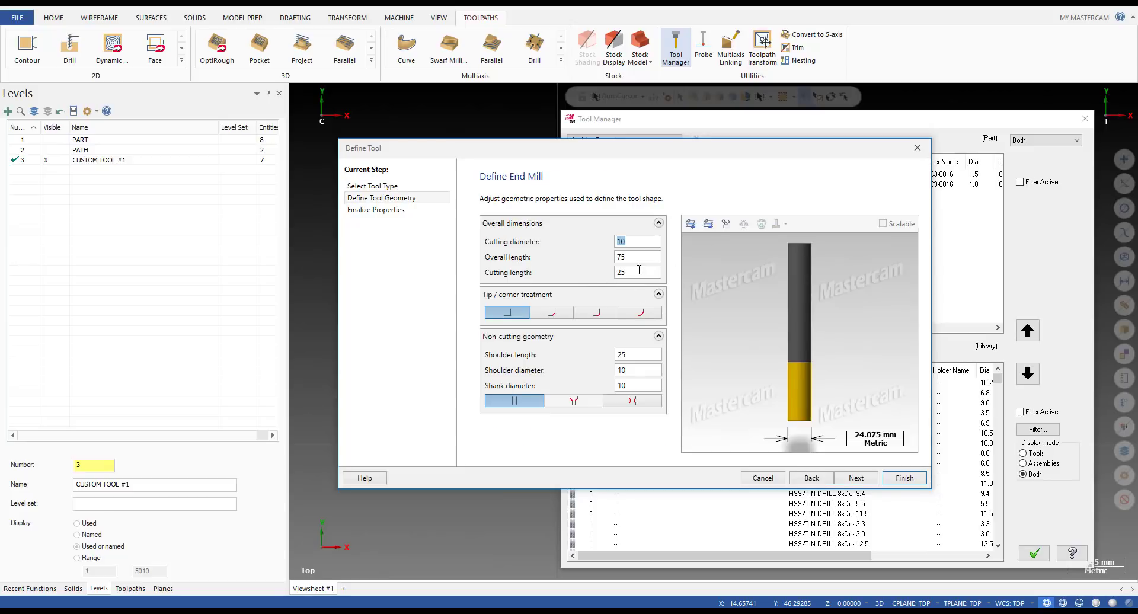
pyautogui.doubleClick(620, 258)
pyautogui.doubleClick(621, 271)
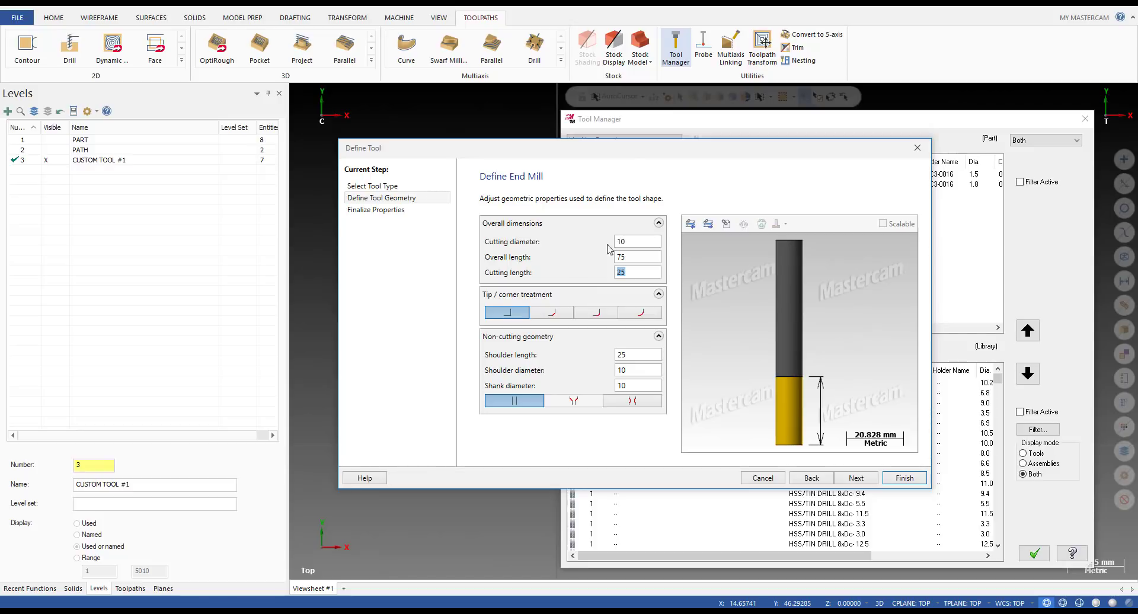
pyautogui.scroll(-3, 767, 283)
pyautogui.scroll(5, 759, 321)
pyautogui.scroll(-3, 763, 298)
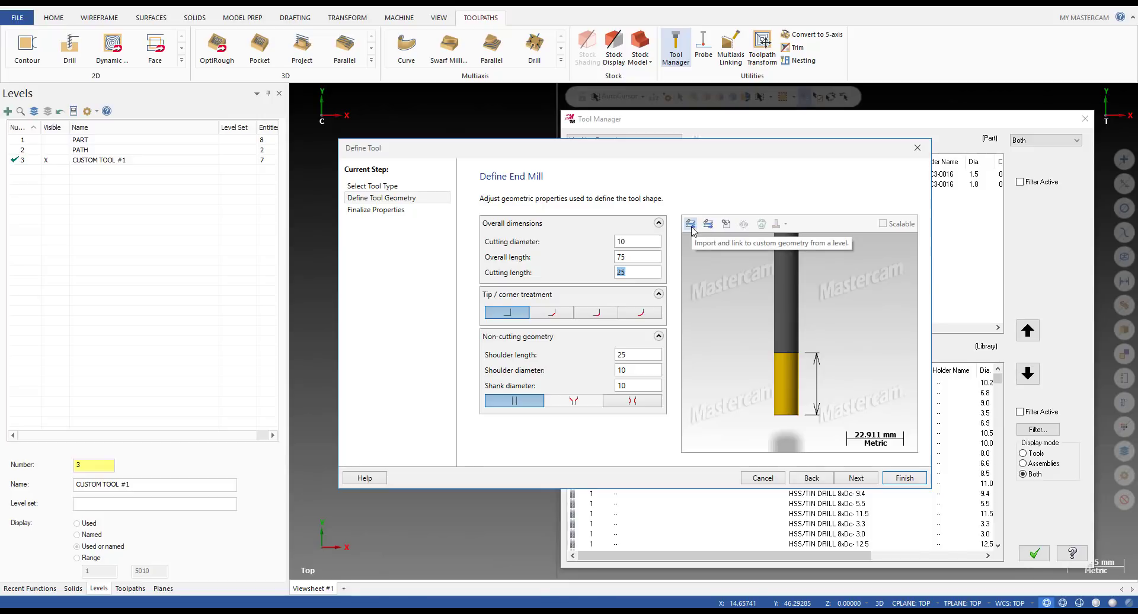
# - Try to import and link the end mill's custom geometry from level 3, CUSTOM TOOL #1, and discard the tool definition
pyautogui.click(698, 256)
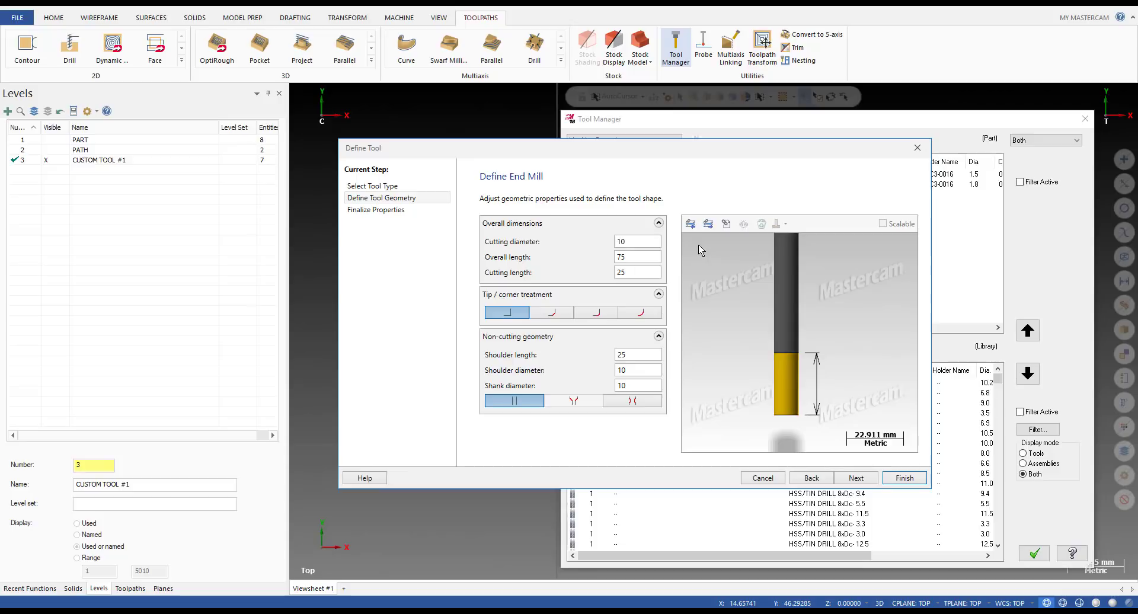
pyautogui.click(691, 225)
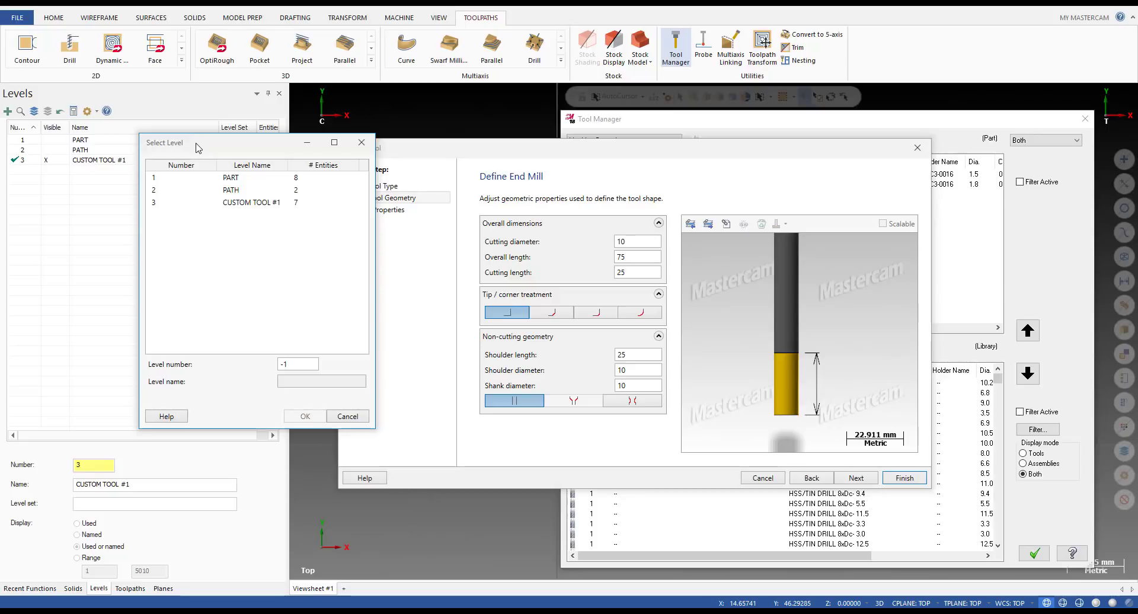
pyautogui.click(230, 207)
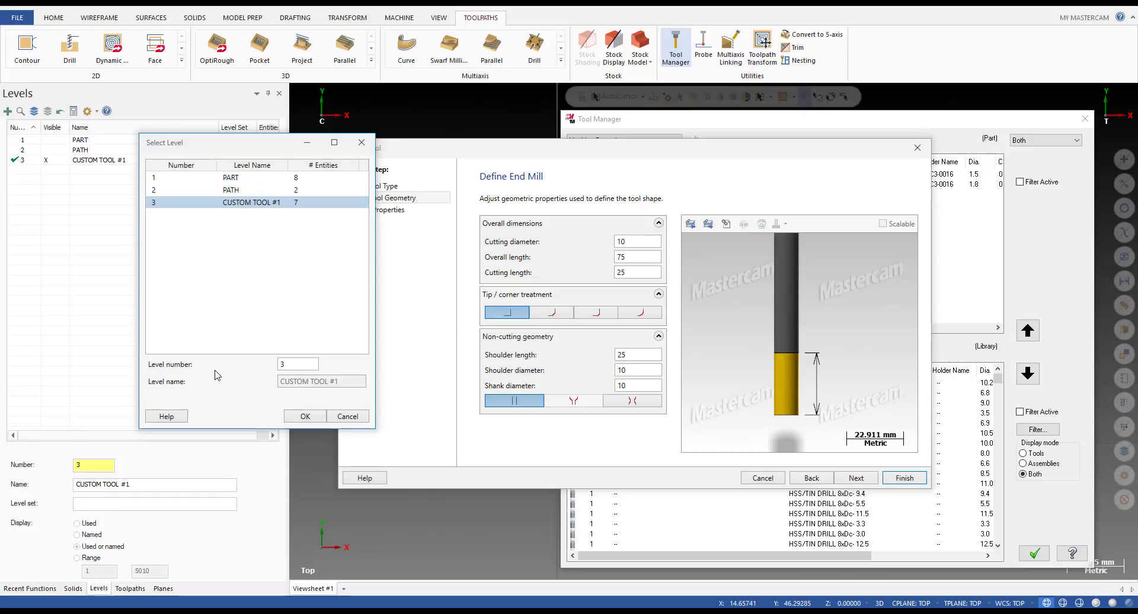
pyautogui.click(286, 364)
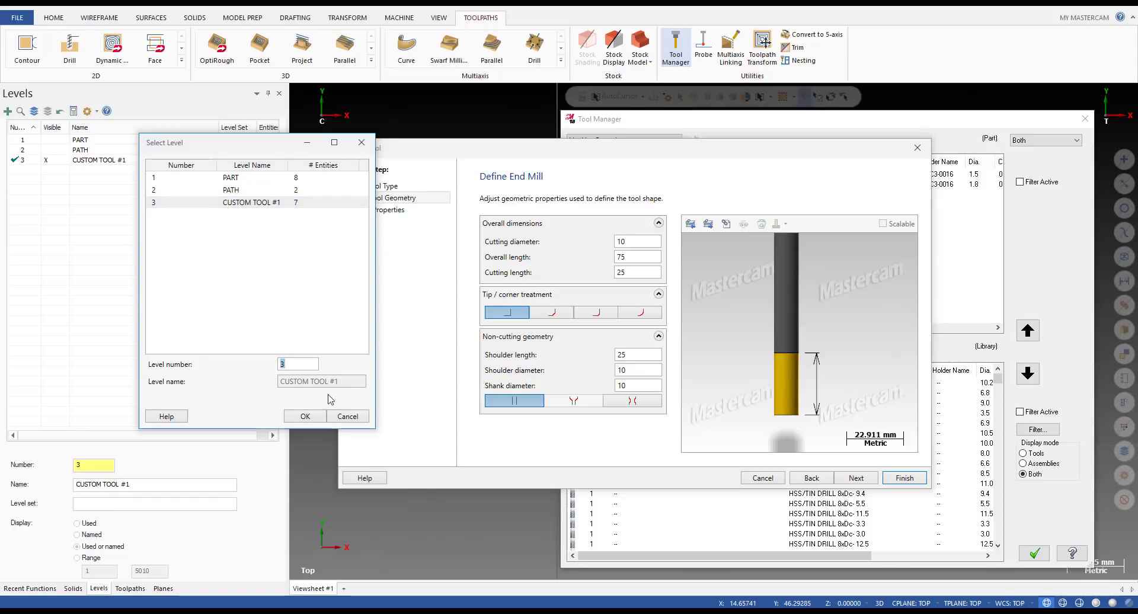
pyautogui.click(304, 417)
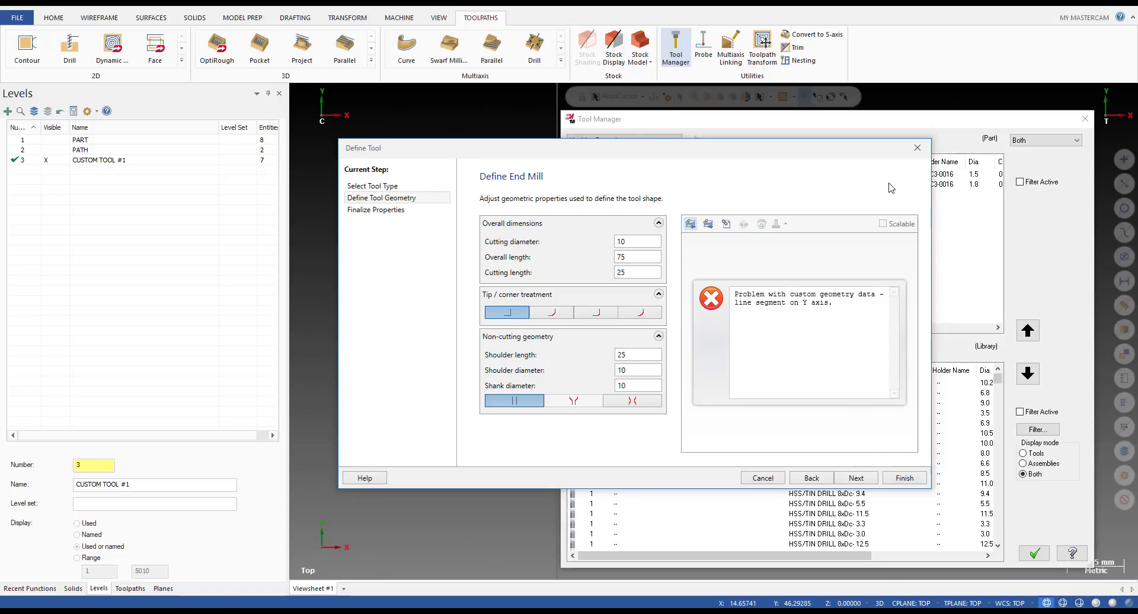
pyautogui.click(918, 148)
pyautogui.click(1085, 120)
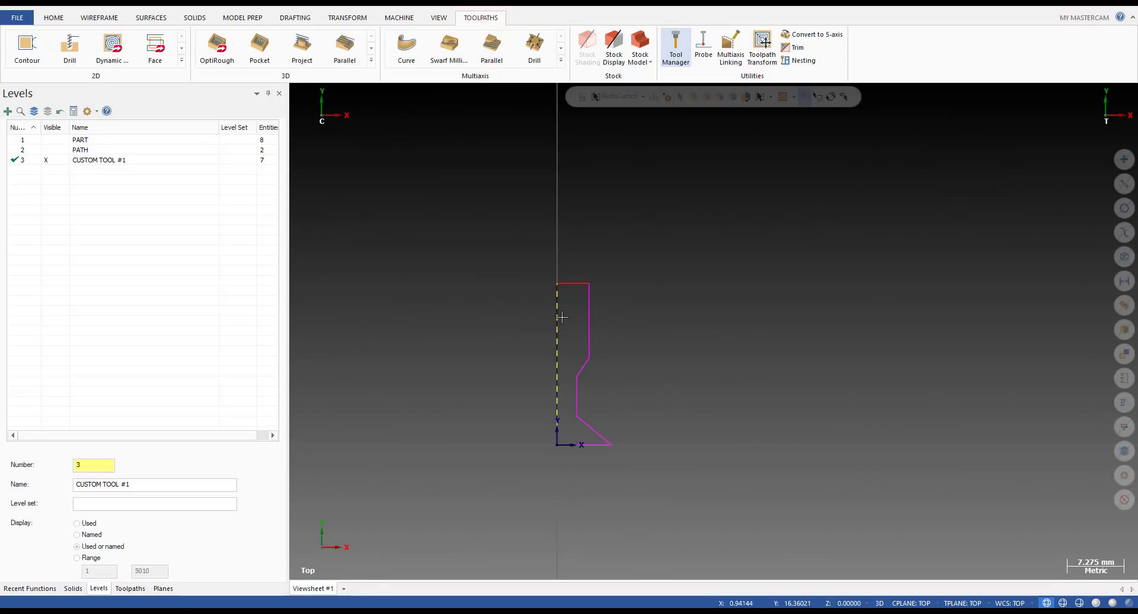
# - Delete the tool profile's vertical centre line and format the remaining profile lines with a thicker width and cleared result colors
pyautogui.press('Delete')
pyautogui.keyDown('shift'); pyautogui.click(562, 284); pyautogui.keyUp('shift')
pyautogui.rightClick(574, 255)
pyautogui.click(697, 225)
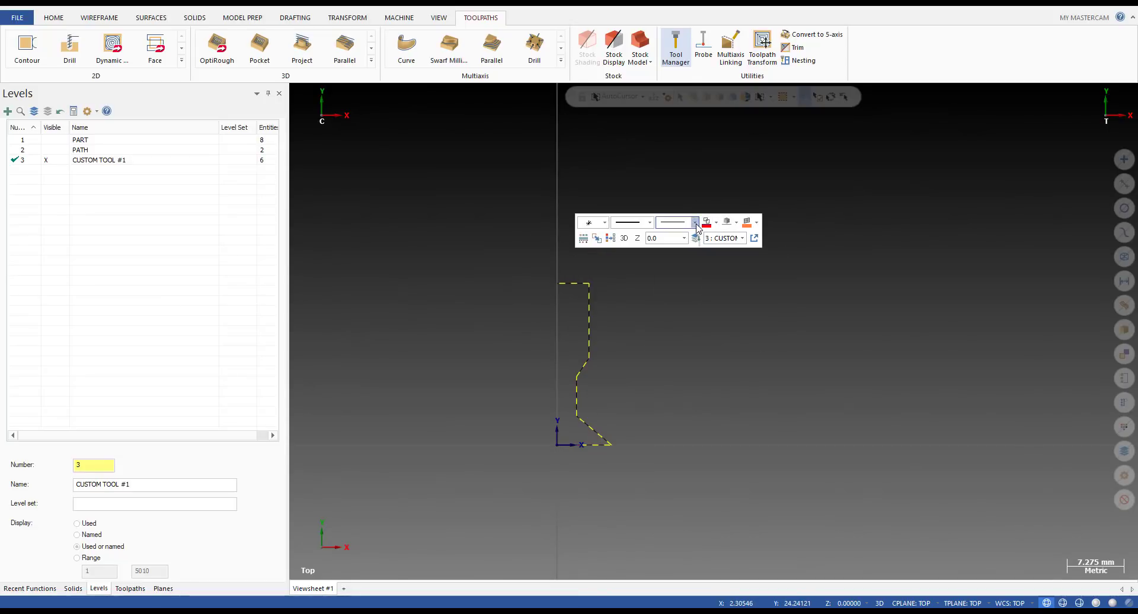
pyautogui.click(670, 265)
pyautogui.scroll(-1, 643, 259)
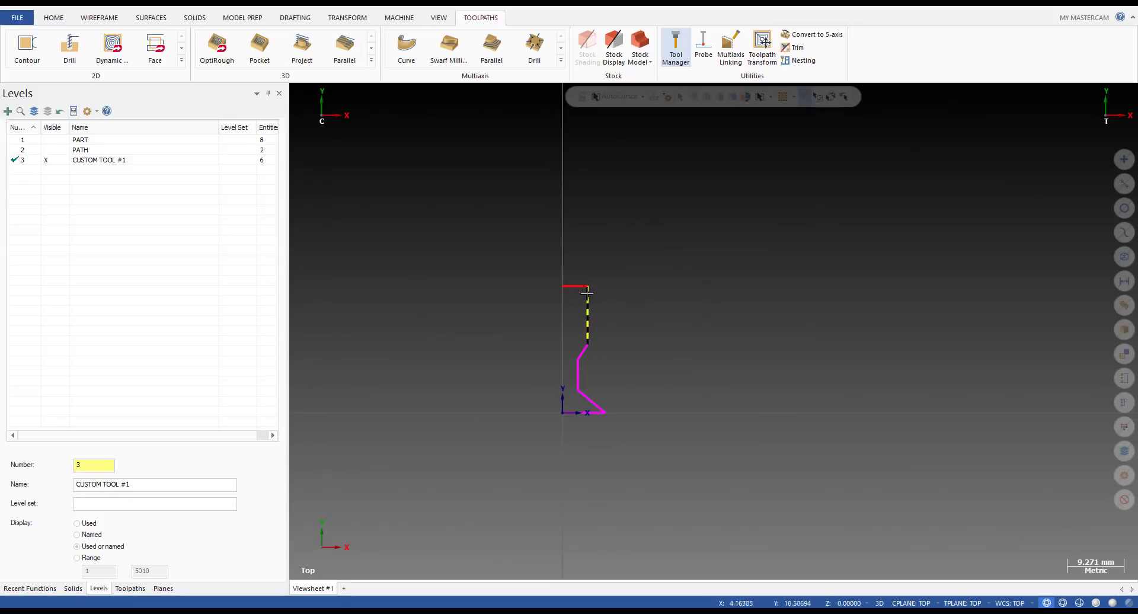
pyautogui.rightClick(636, 254)
pyautogui.click(680, 238)
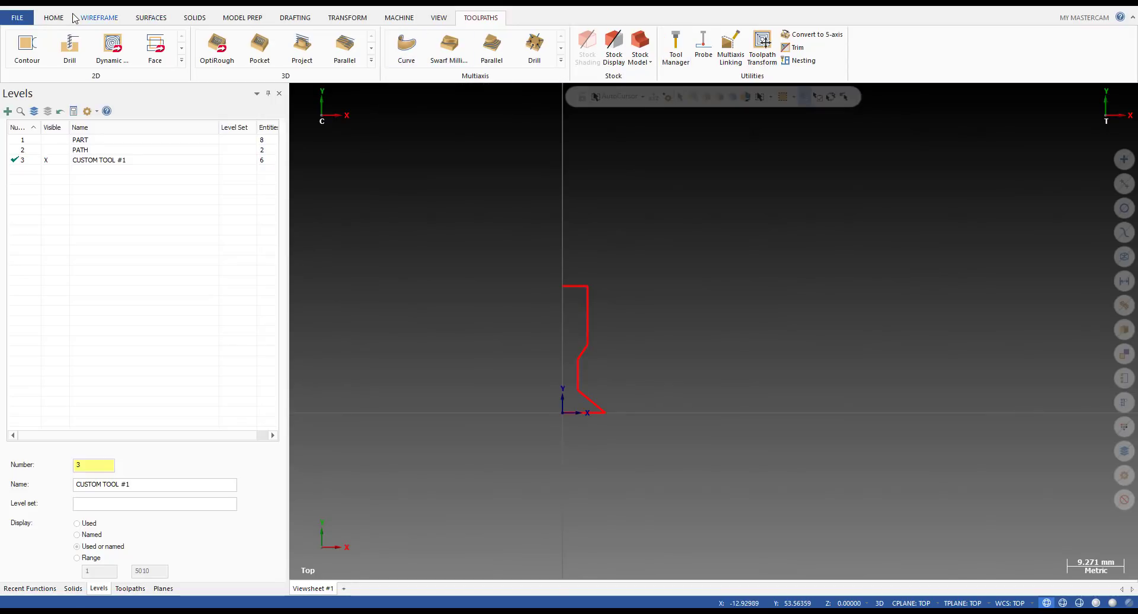
# - Turn off the display of the axes and gnomons in the graphics view
pyautogui.click(102, 18)
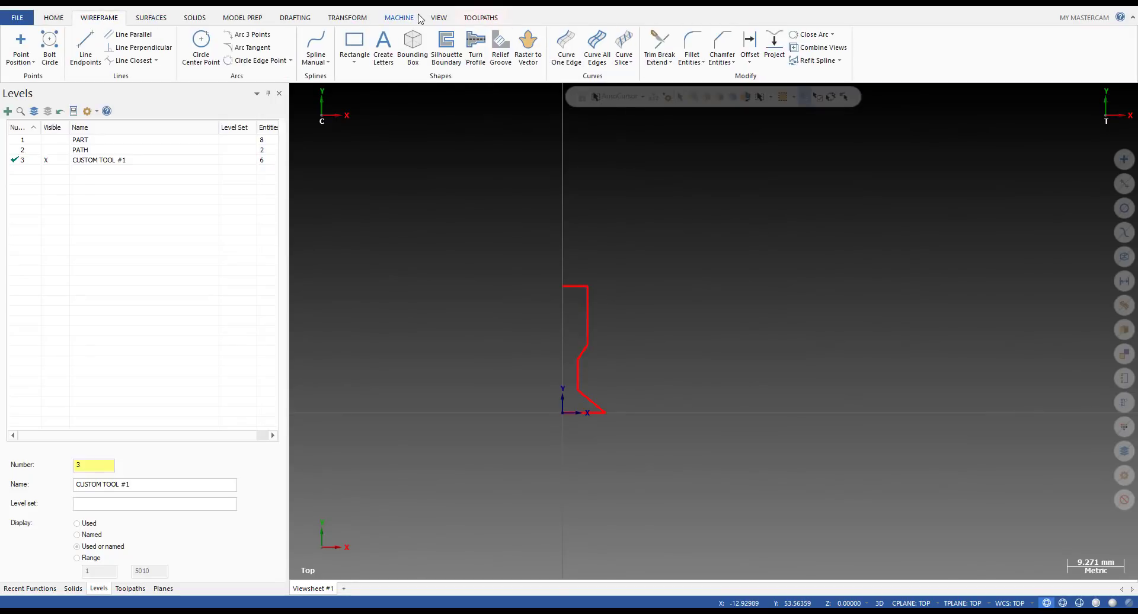
pyautogui.click(439, 18)
pyautogui.click(609, 44)
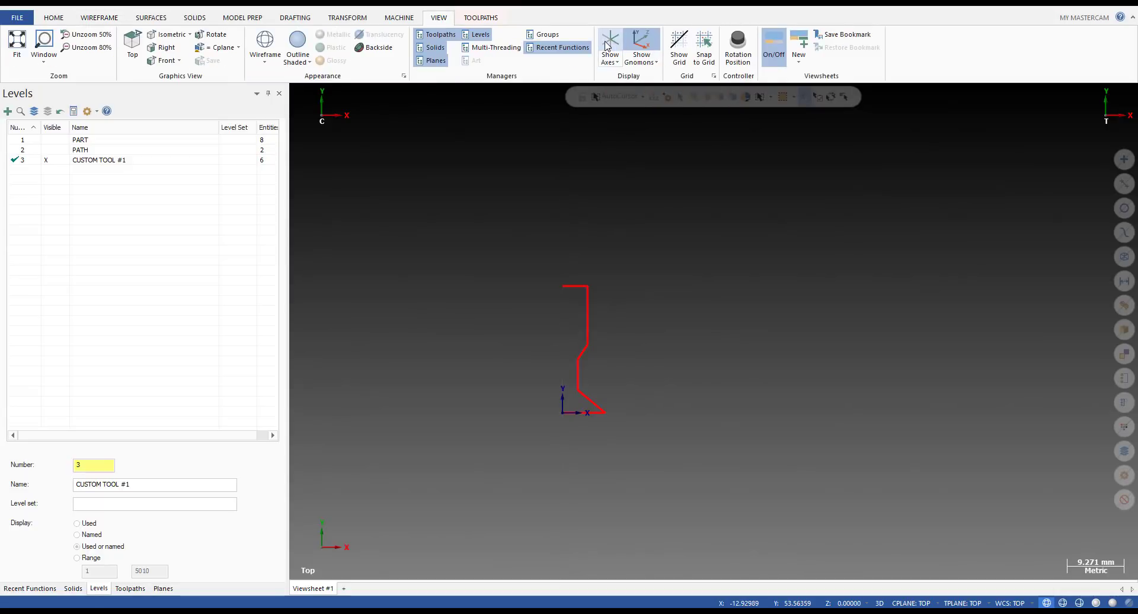
pyautogui.click(642, 42)
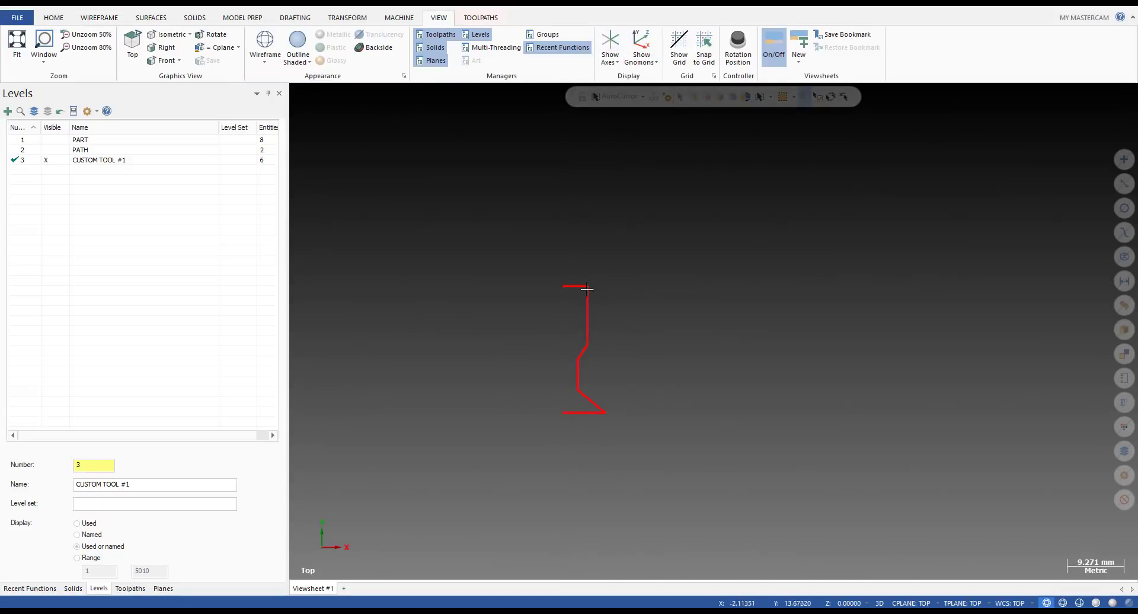
# - Draw a trial vertical line between the profile's upper and lower inner endpoints and delete it
pyautogui.press('l')
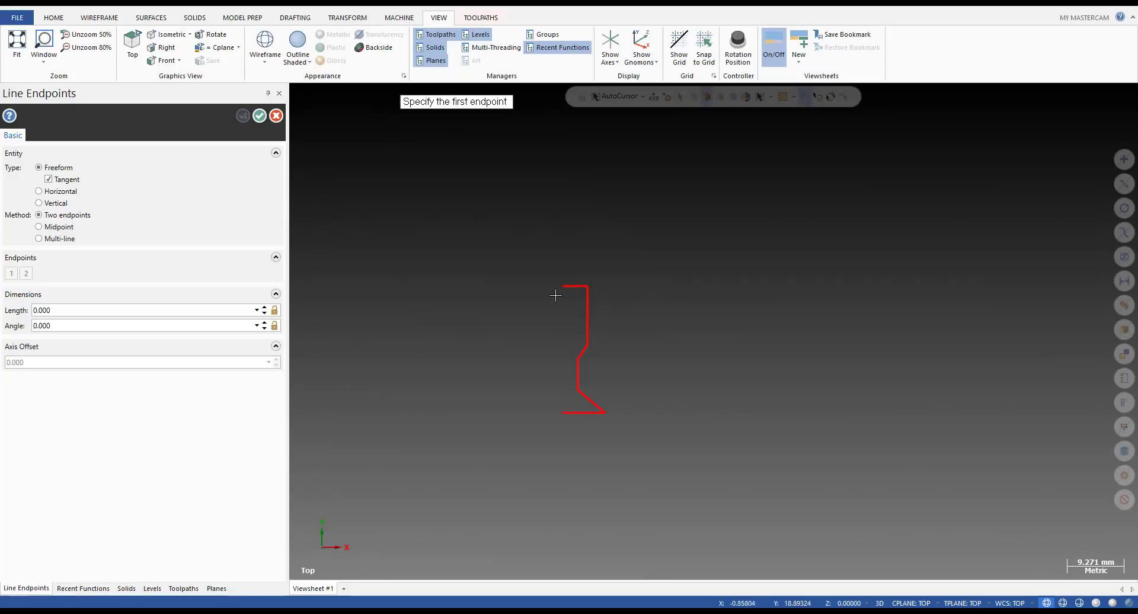
pyautogui.click(563, 287)
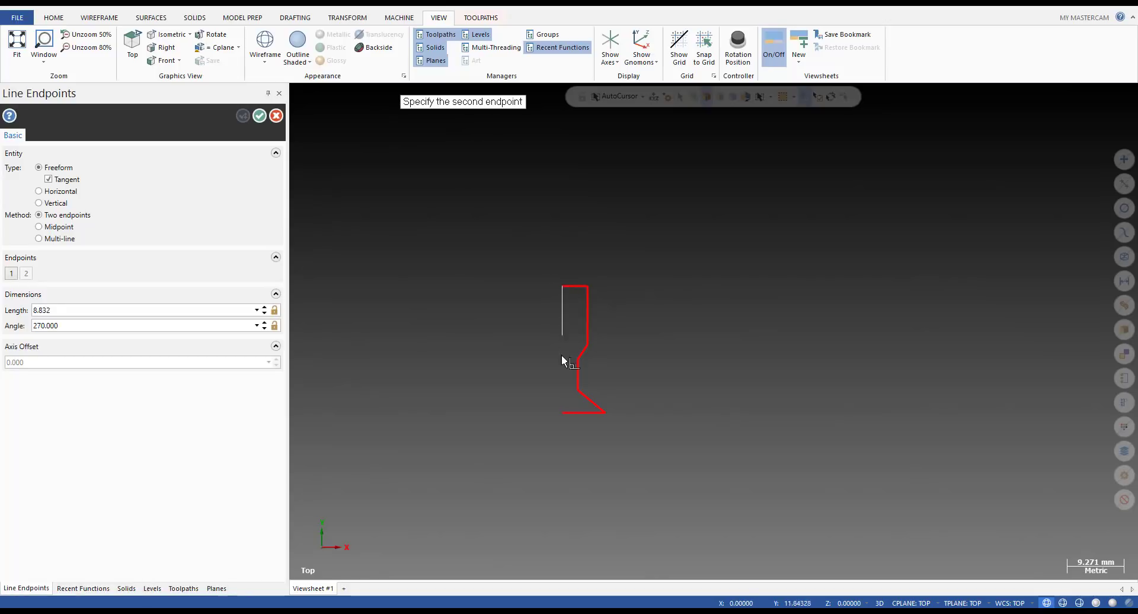
pyautogui.click(563, 414)
pyautogui.press('Escape')
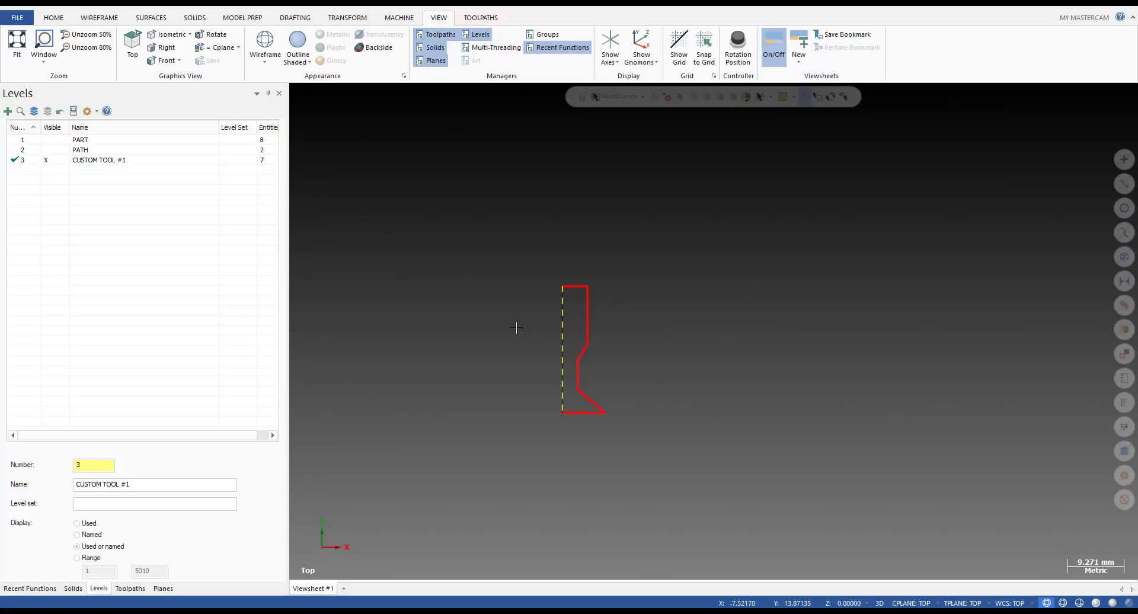
pyautogui.press('Delete')
# - Start creating a new tool for Machine Group-1 from the Tool Manager
pyautogui.click(481, 17)
pyautogui.click(675, 49)
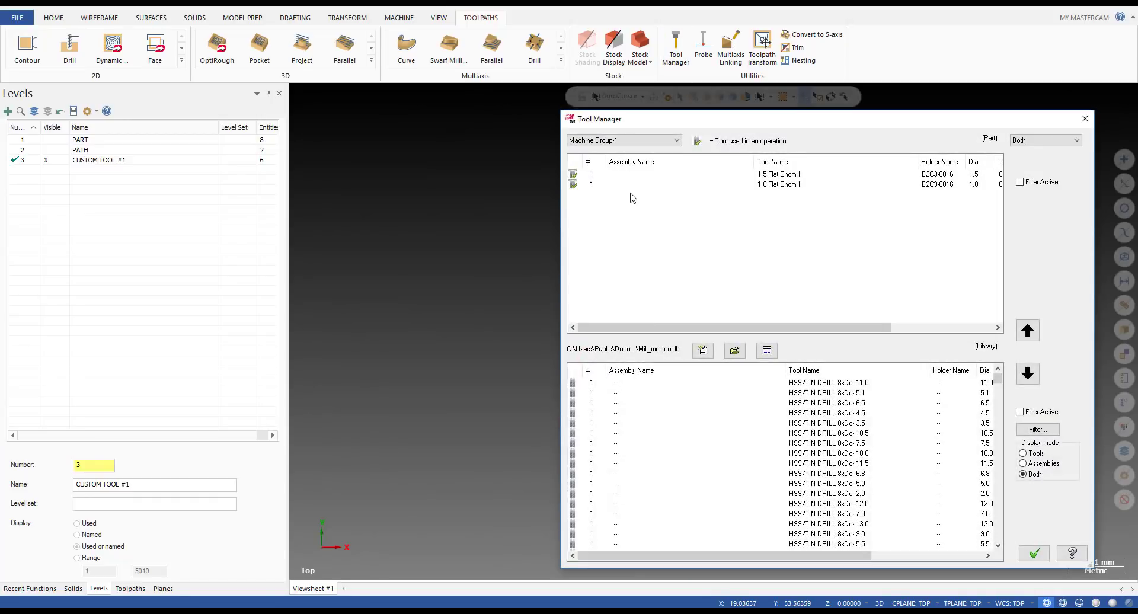
pyautogui.rightClick(630, 194)
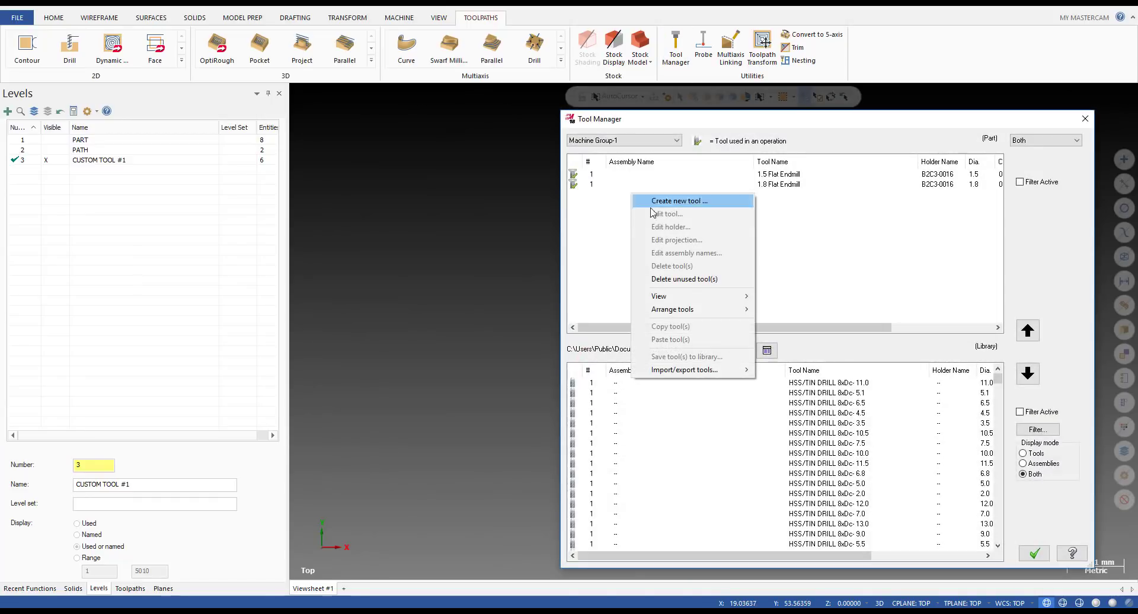
pyautogui.click(682, 201)
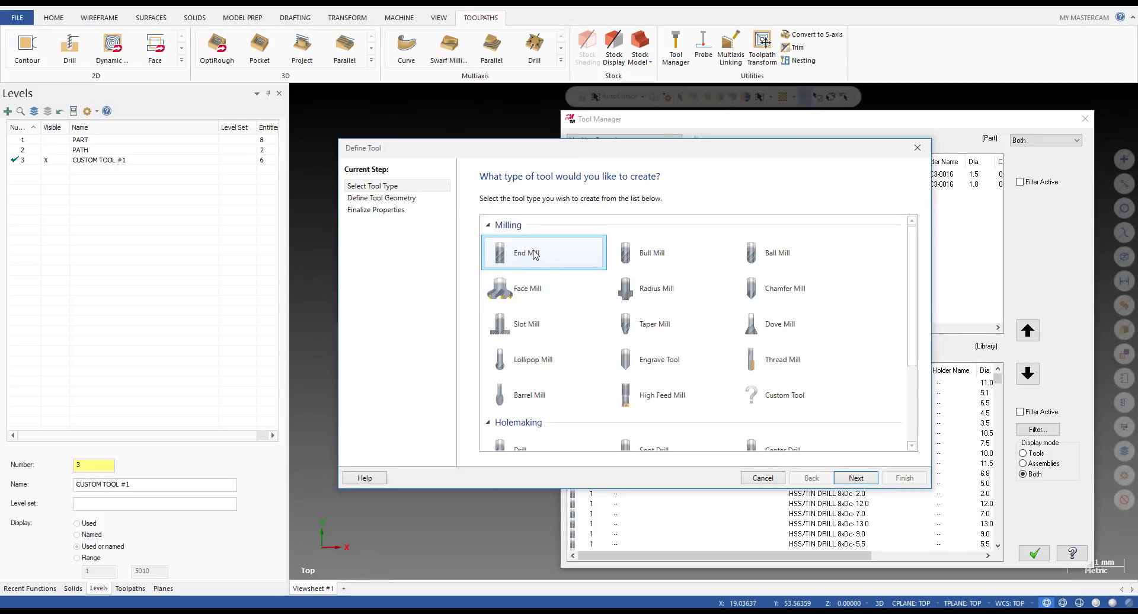
# - Choose Bull Mill as the tool type and import its shape from level 3, CUSTOM TOOL #1
pyautogui.click(540, 255)
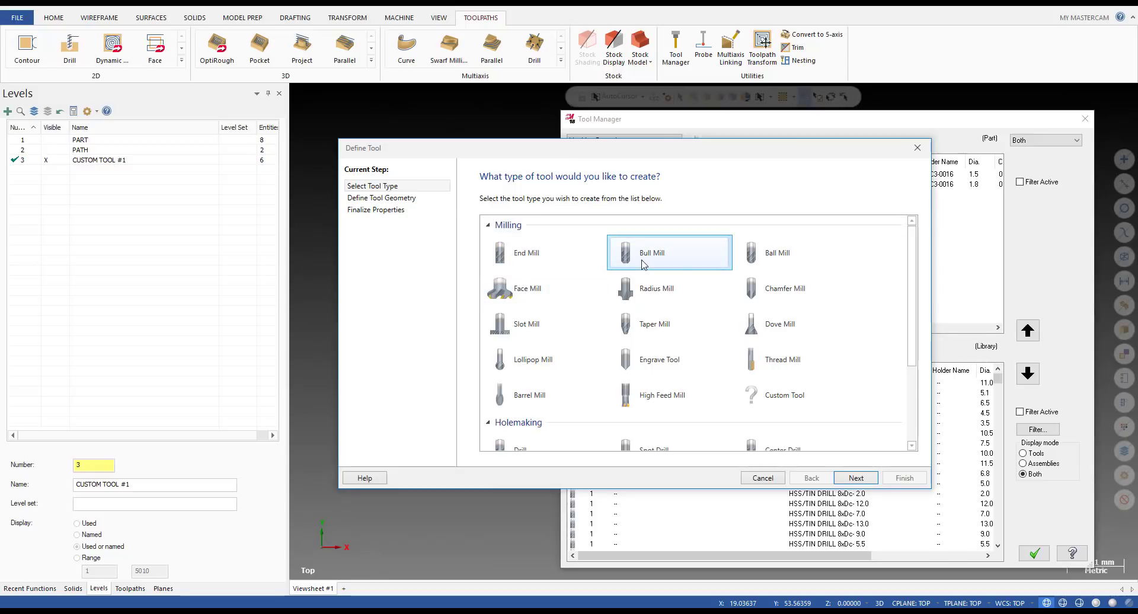
pyautogui.press('Return')
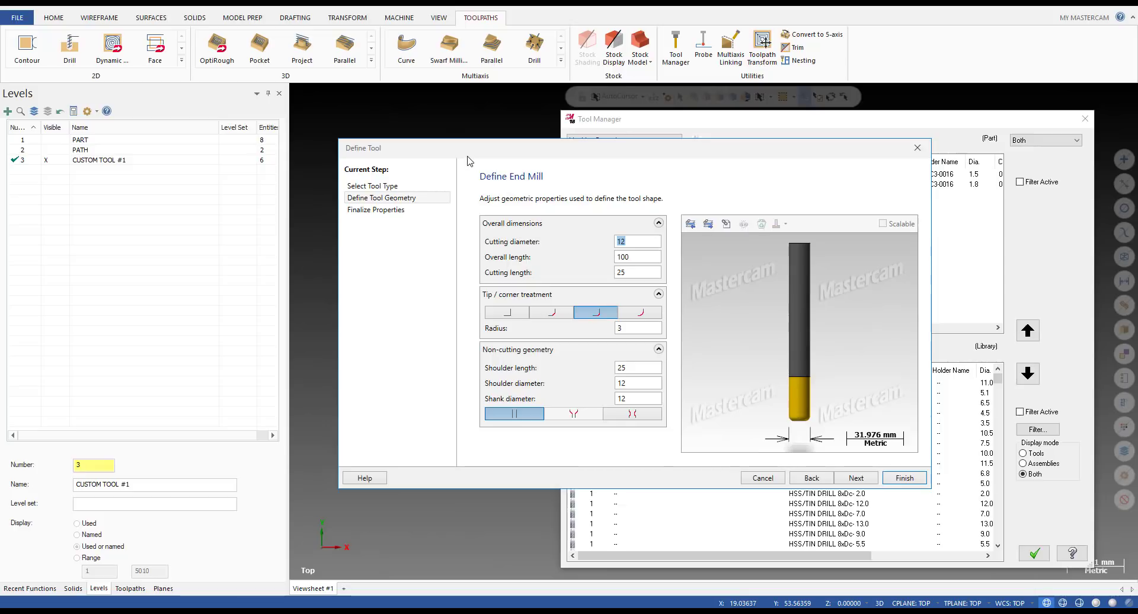
pyautogui.click(692, 229)
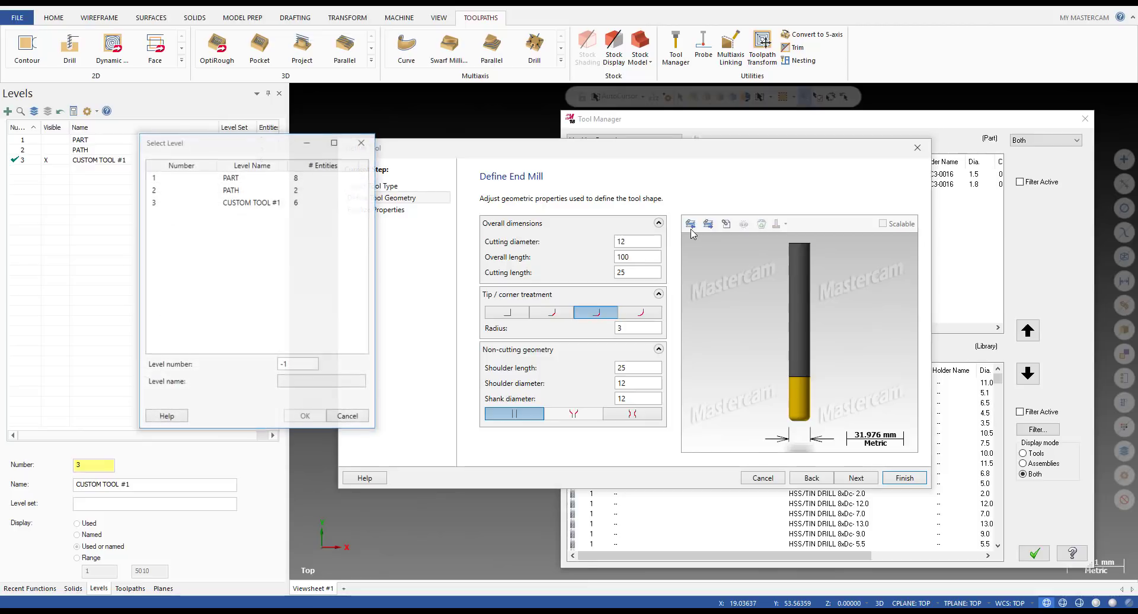
pyautogui.click(240, 206)
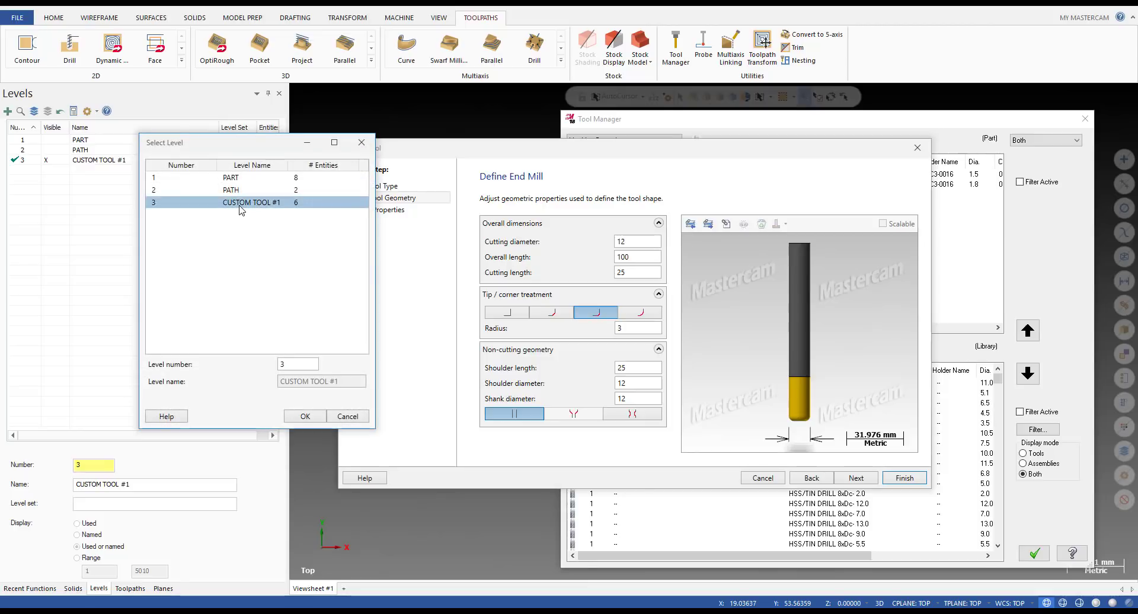
pyautogui.click(301, 417)
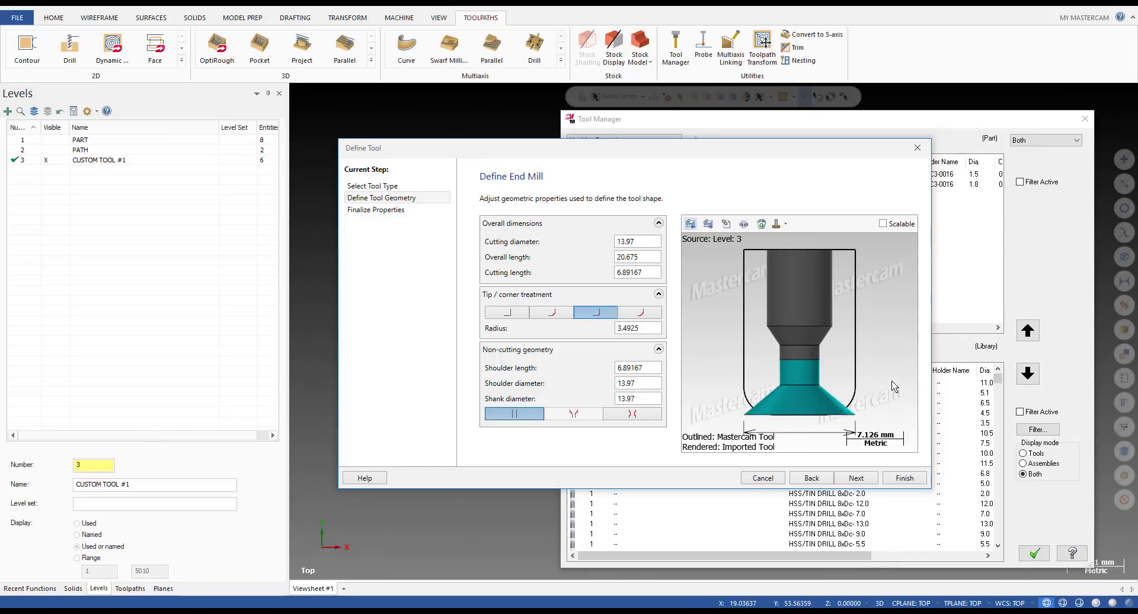
# - Examine the imported shape against the bull mill outline in the preview, along with its cutting length and cutting diameter
pyautogui.scroll(3, 814, 352)
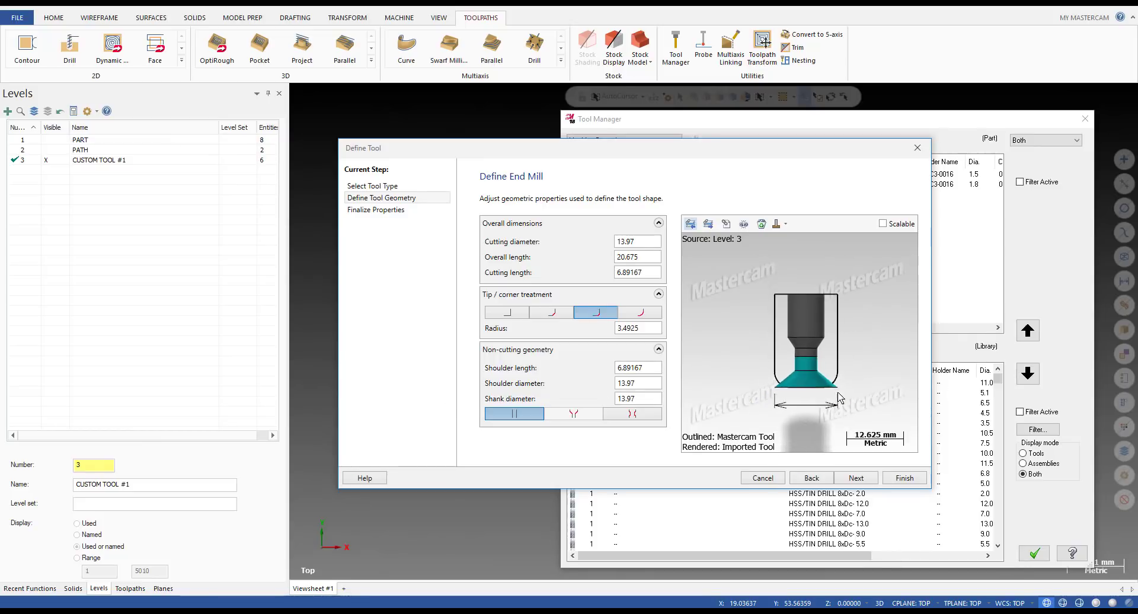
pyautogui.scroll(-3, 829, 357)
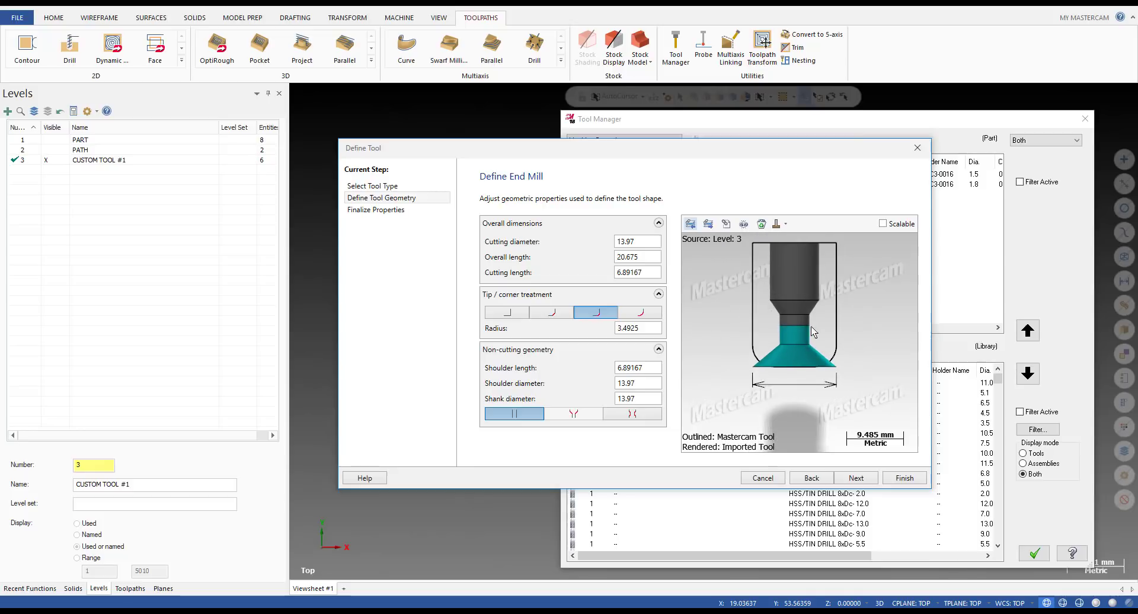
pyautogui.scroll(3, 798, 353)
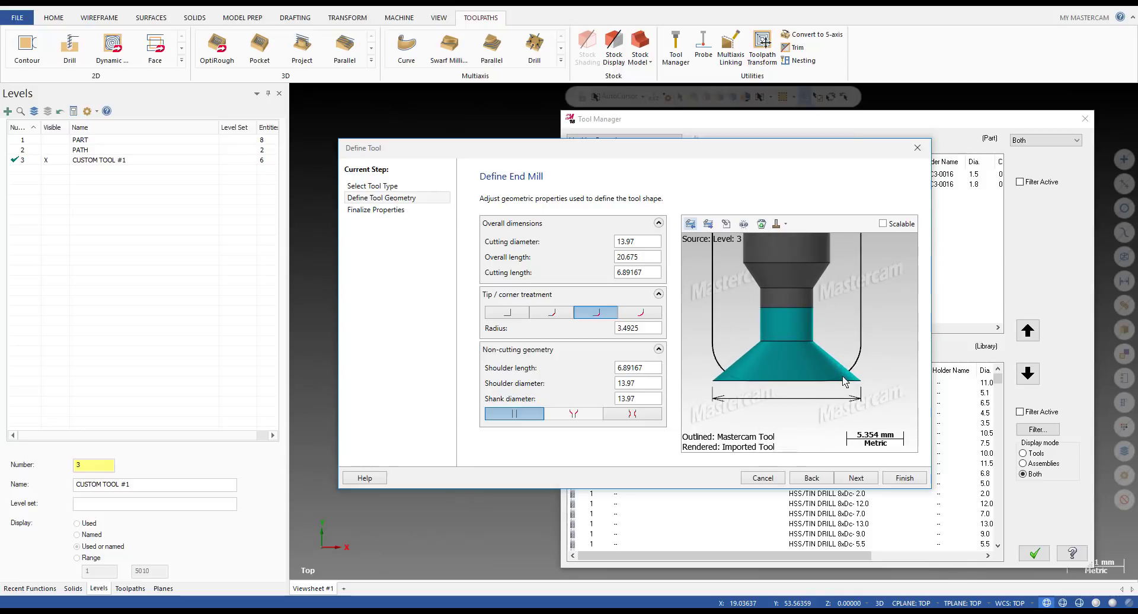
pyautogui.scroll(-2, 842, 380)
pyautogui.scroll(-1, 842, 380)
pyautogui.doubleClick(642, 272)
pyautogui.doubleClick(645, 244)
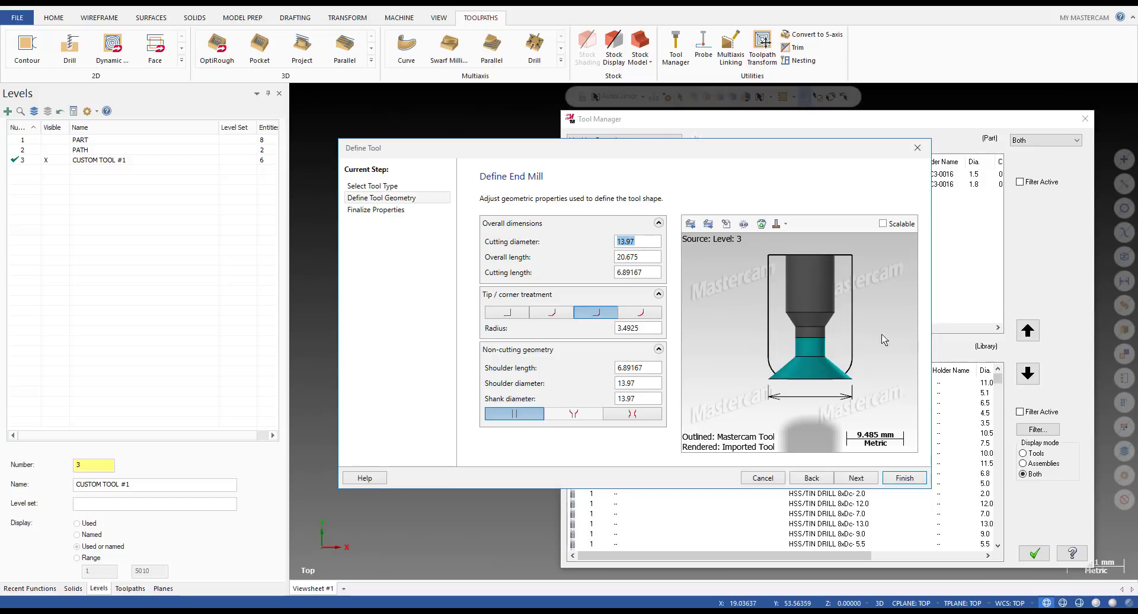
# - Set the bull mill's overall length to 40 mm and check the extended shank in the preview
pyautogui.click(628, 257)
pyautogui.doubleClick(628, 257)
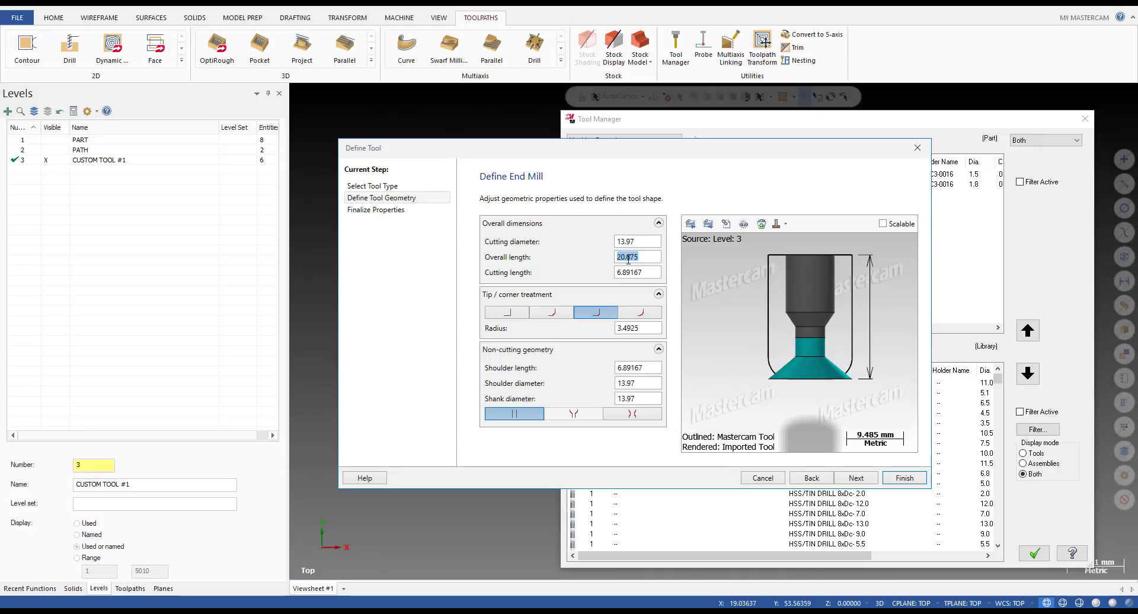
pyautogui.write('40')
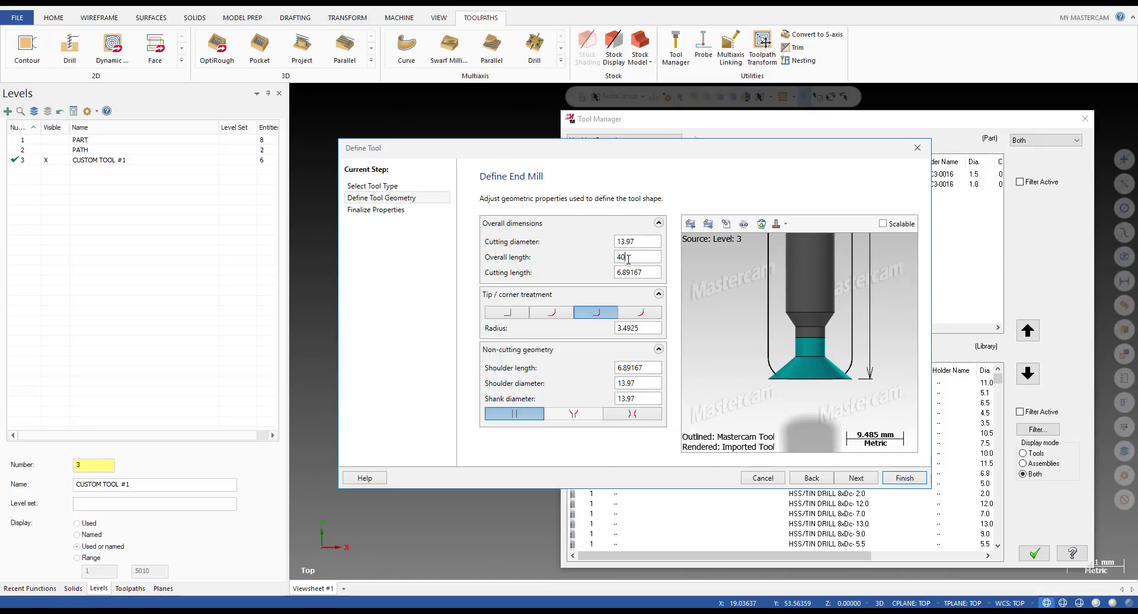
pyautogui.scroll(-8, 810, 328)
pyautogui.scroll(7, 791, 325)
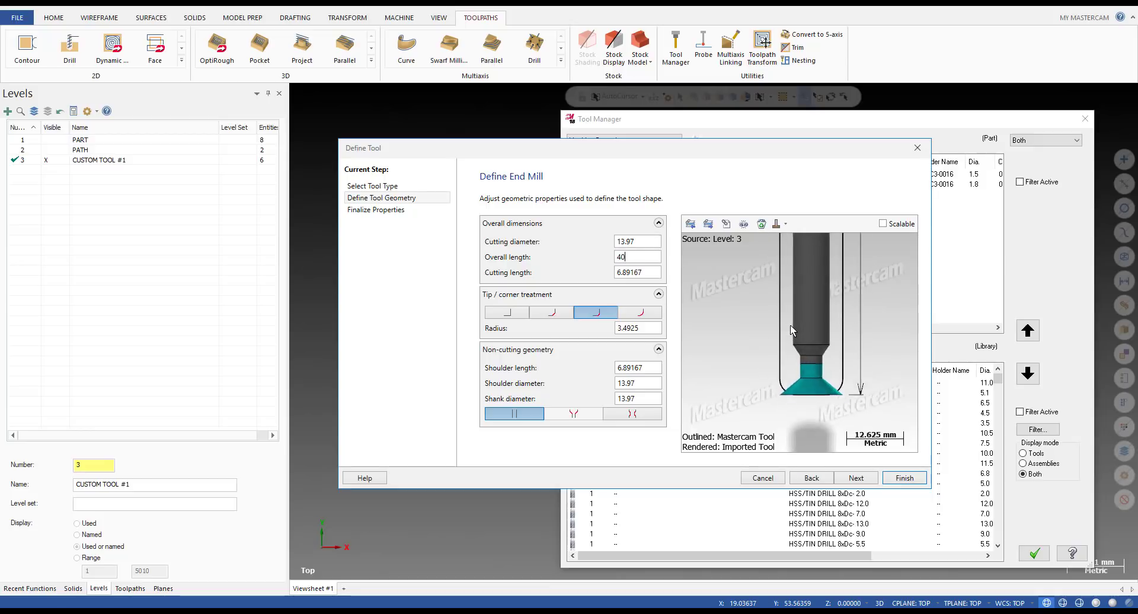
pyautogui.scroll(-3, 712, 356)
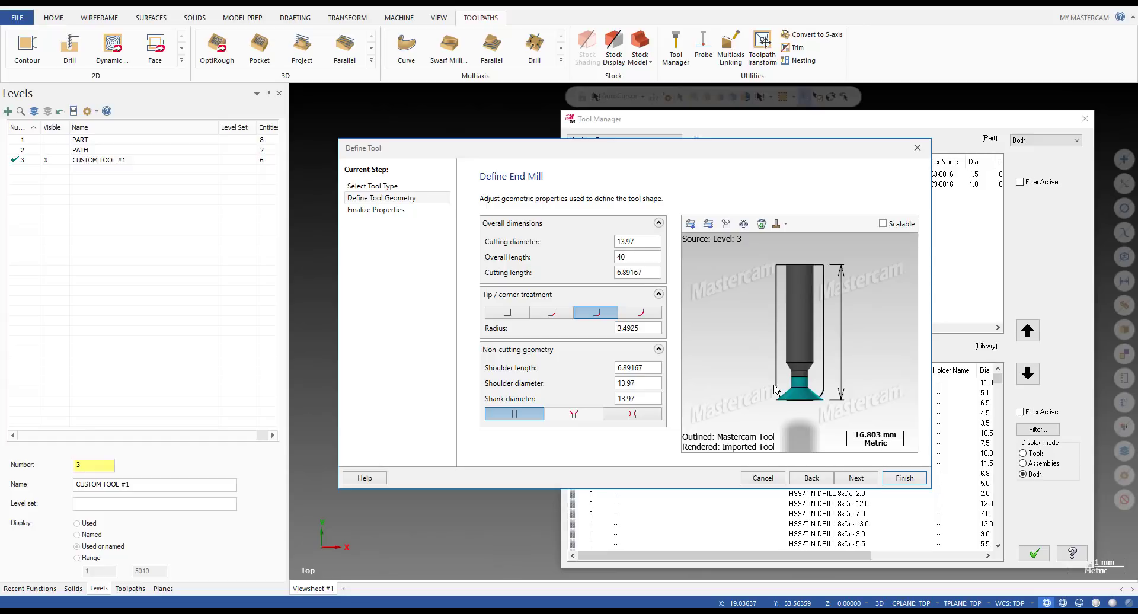
# - Change the tool type to End Mill and import its shape from level 3, CUSTOM TOOL #1
pyautogui.click(391, 188)
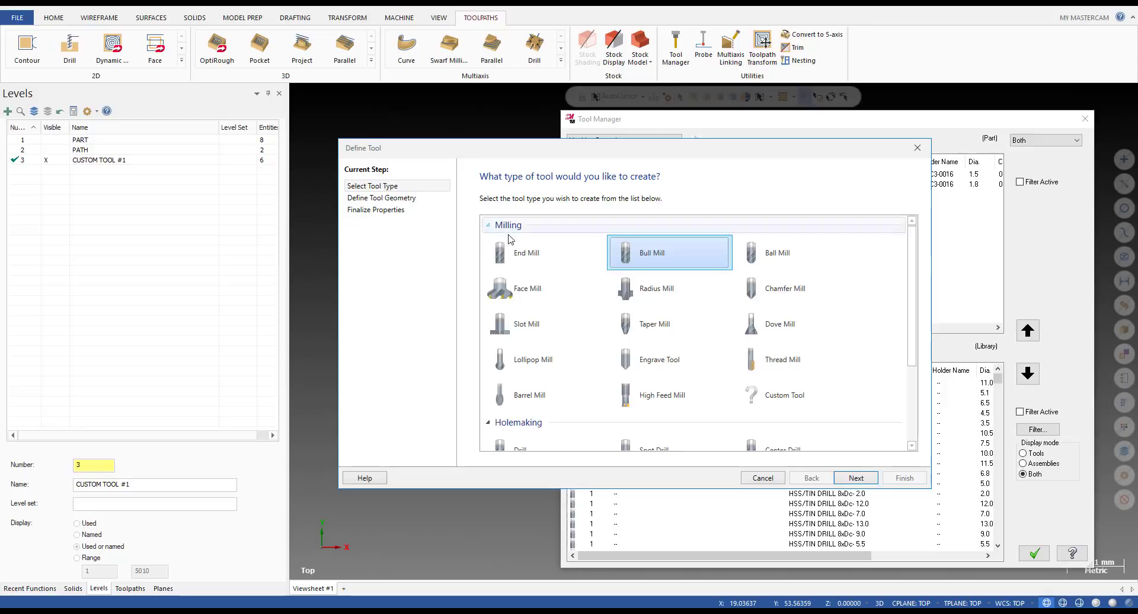
pyautogui.click(514, 251)
pyautogui.click(394, 201)
pyautogui.click(691, 224)
pyautogui.click(201, 202)
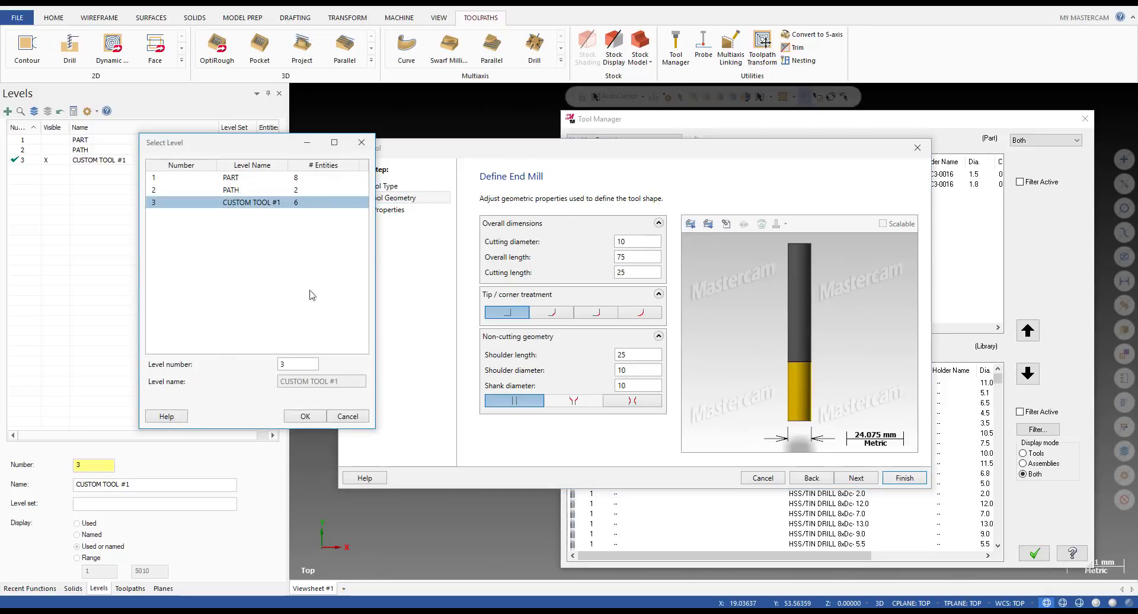
pyautogui.click(307, 419)
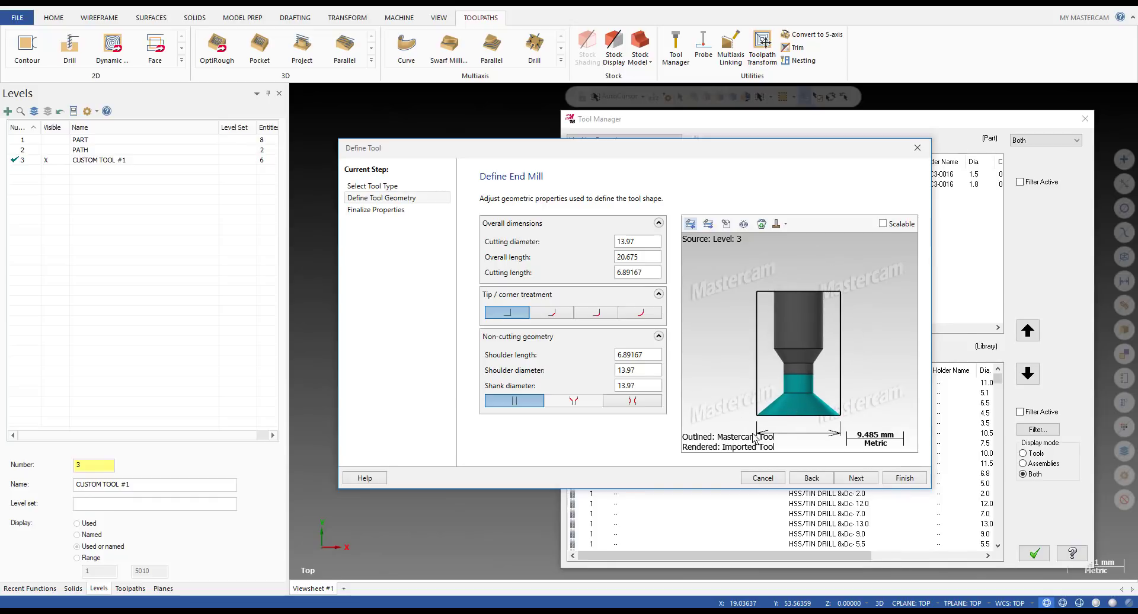
# - Set the end mill's cutting diameter to 8 mm and compare its outline with the imported shape
pyautogui.moveTo(652, 246); pyautogui.dragTo(618, 235)
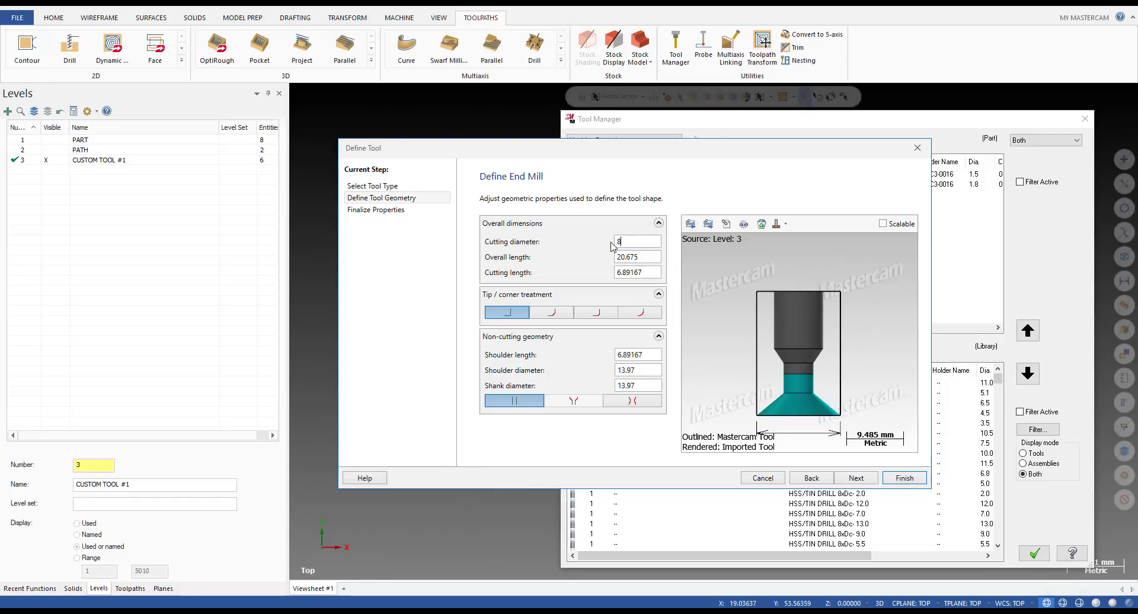
pyautogui.scroll(3, 830, 422)
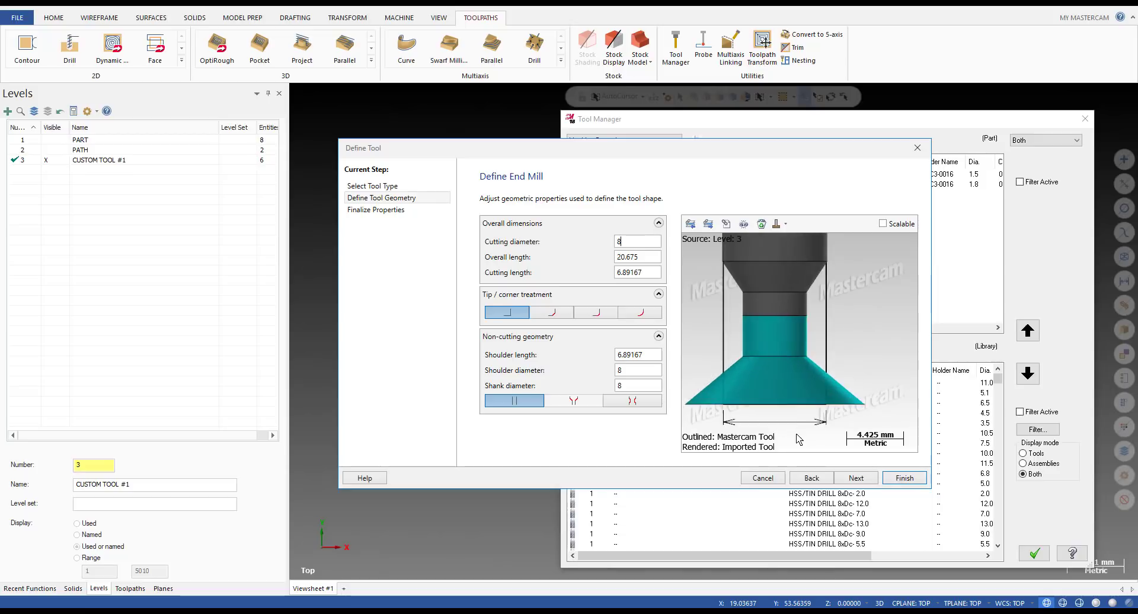
pyautogui.scroll(1, 804, 428)
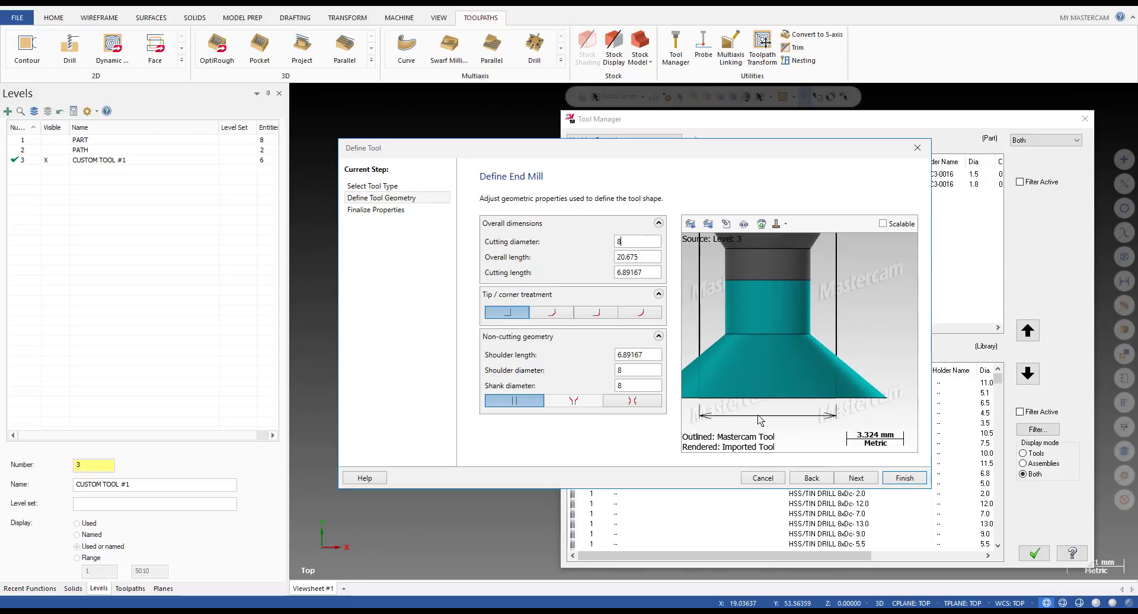
pyautogui.scroll(-2, 882, 409)
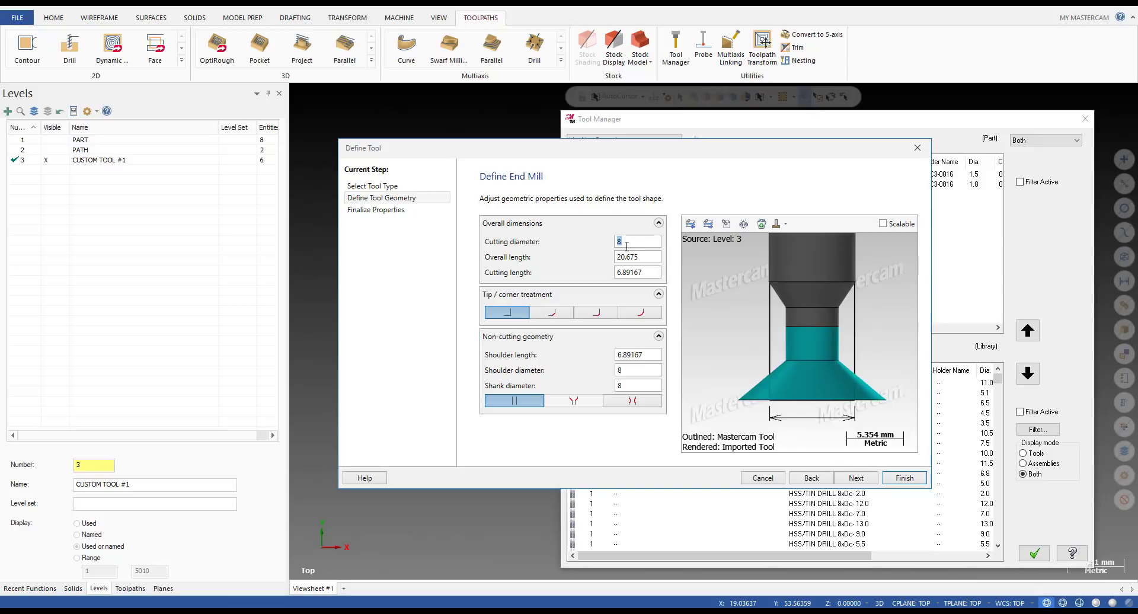
# - Import the end mill's shape again from level 3, CUSTOM TOOL #1, to reset its dimensions, and select the cutting diameter value
pyautogui.click(690, 224)
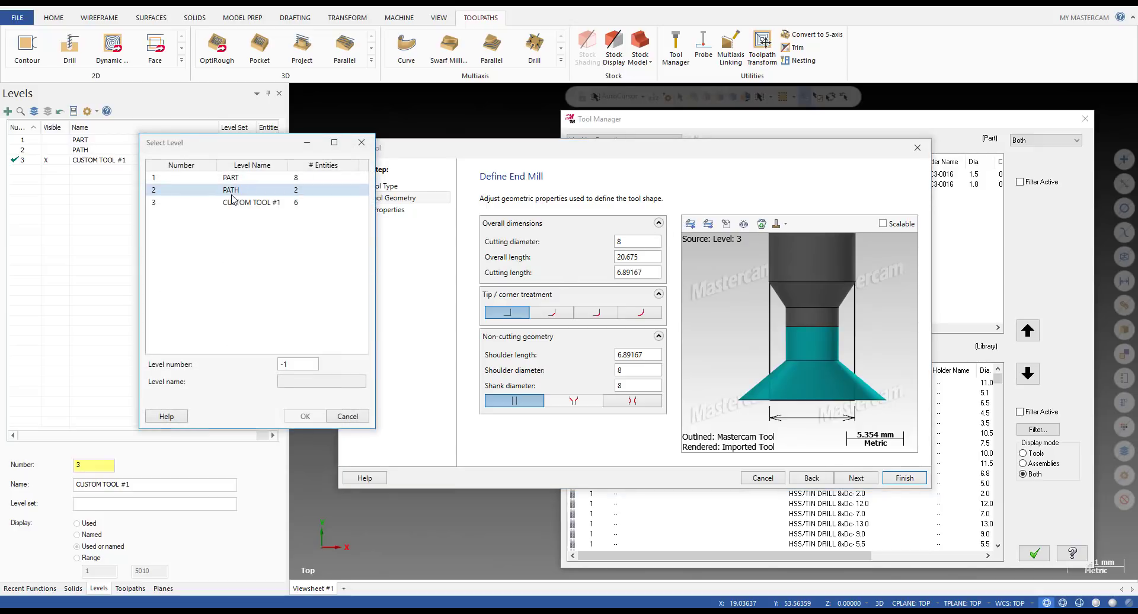
pyautogui.click(305, 417)
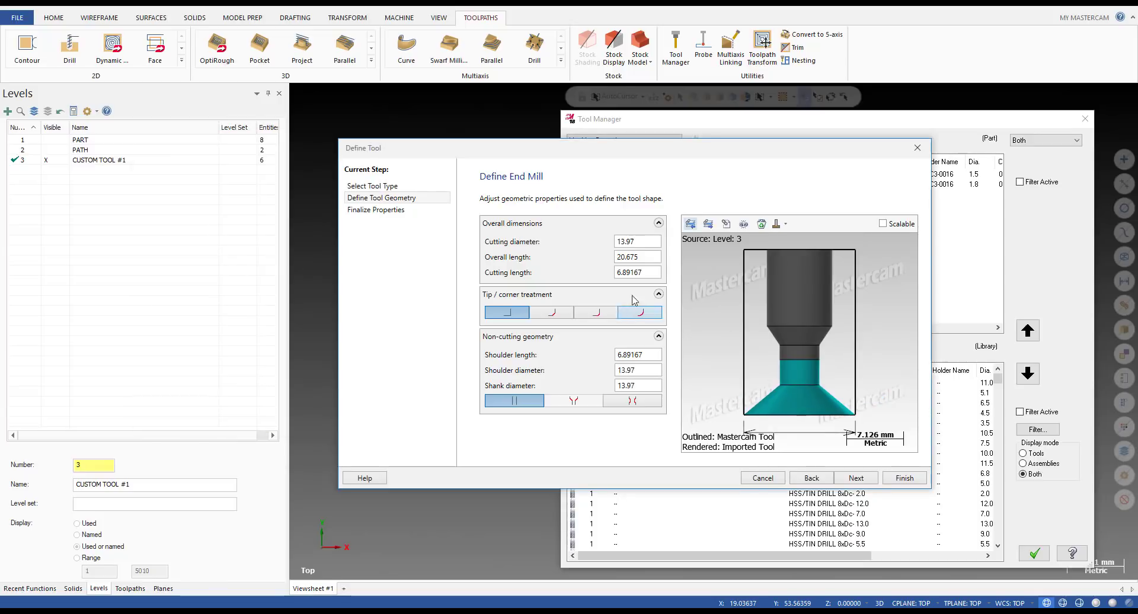
pyautogui.moveTo(638, 238); pyautogui.dragTo(614, 237)
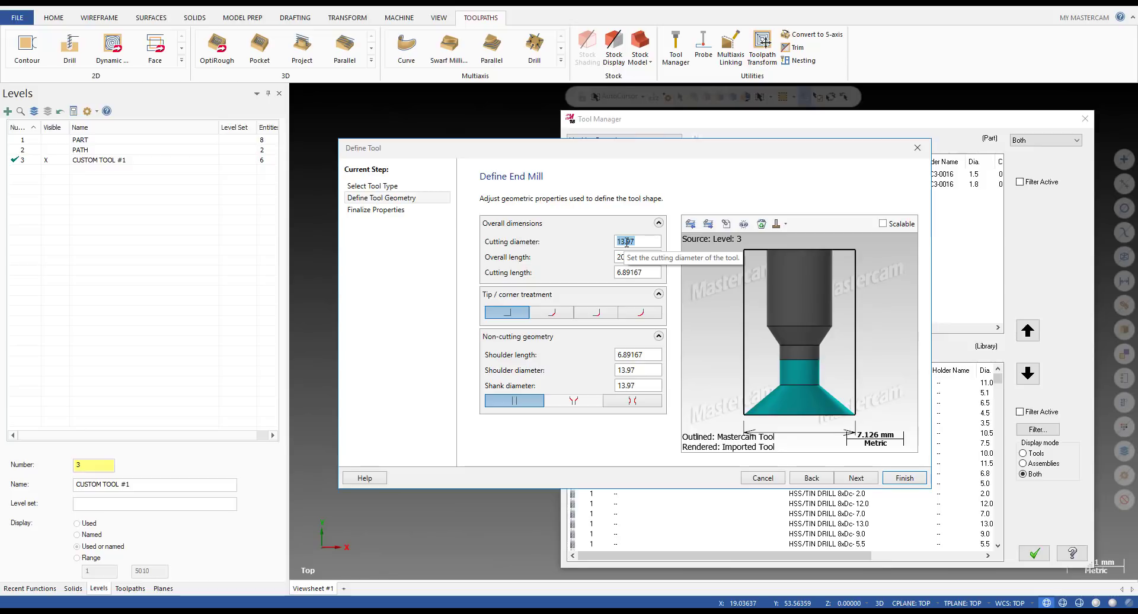
# - Finish the end mill definition, reopen the 13.97 Flat Endmill to check it, and close the tool manager
pyautogui.click(892, 478)
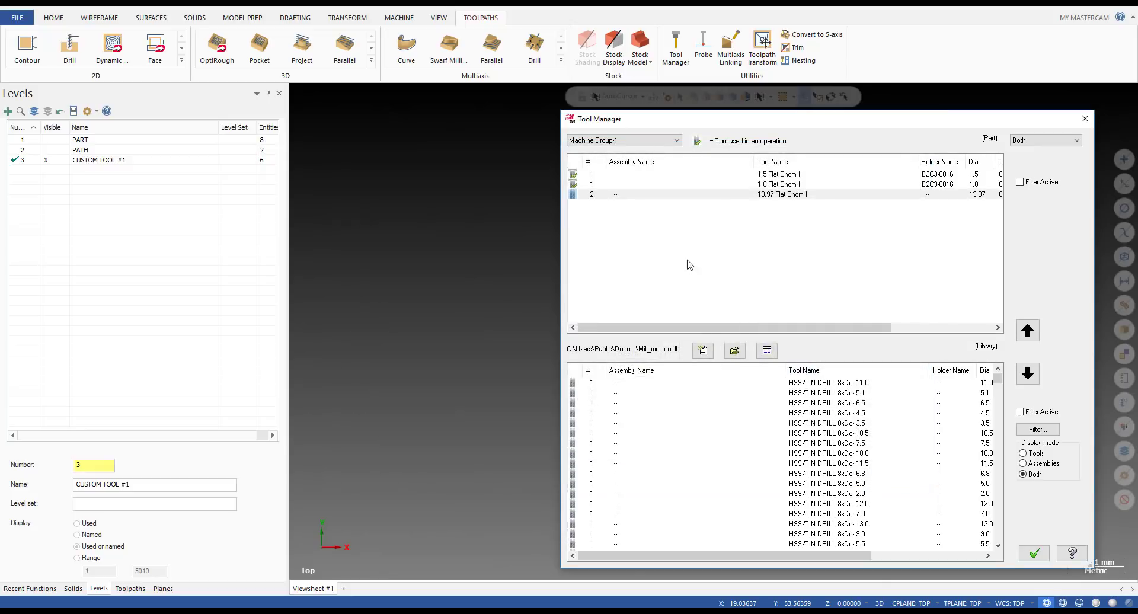
pyautogui.doubleClick(774, 196)
pyautogui.click(458, 171)
pyautogui.press('Escape')
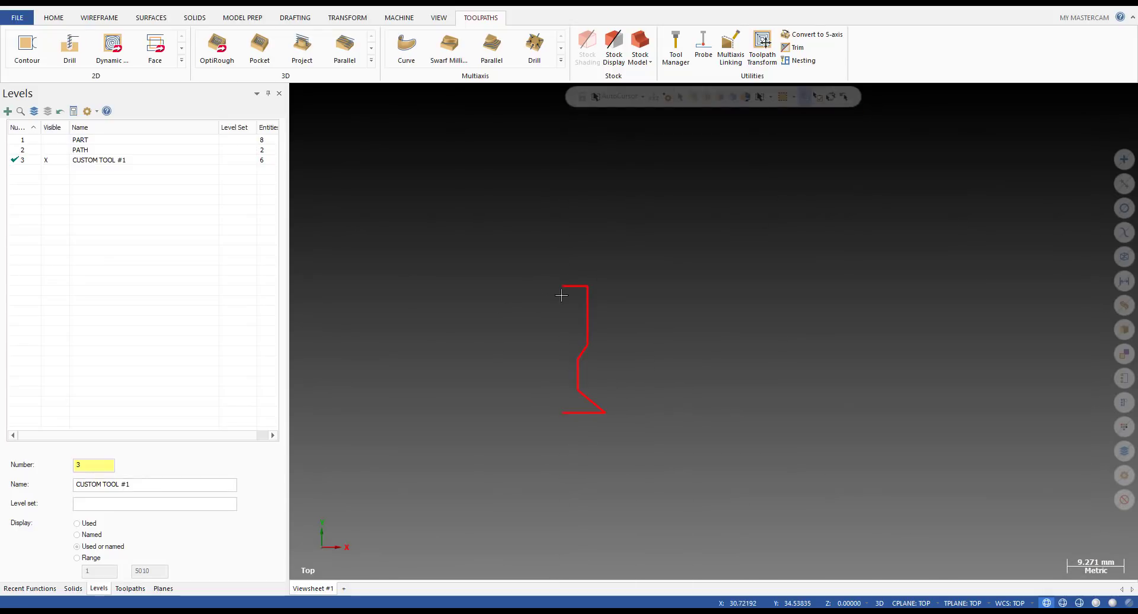
# - Delete the old half profile from level 3, CUSTOM TOOL #1, and make the PART level visible
pyautogui.scroll(-4, 595, 263)
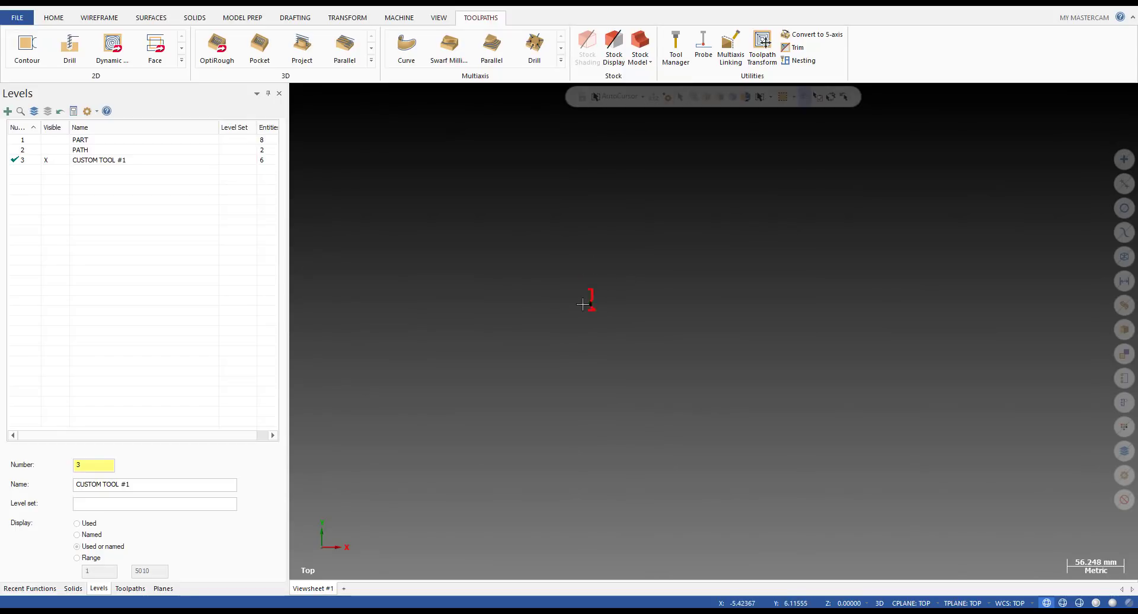
pyautogui.moveTo(574, 244); pyautogui.dragTo(655, 368)
pyautogui.press('Delete')
pyautogui.click(47, 140)
# - Examine the block's circular groove and the green side channel's profile from top, front and angled views
pyautogui.scroll(-5, 475, 332)
pyautogui.scroll(3, 564, 243)
pyautogui.moveTo(564, 243); pyautogui.dragTo(531, 304, button='middle')
pyautogui.hotkey('alt', '1')
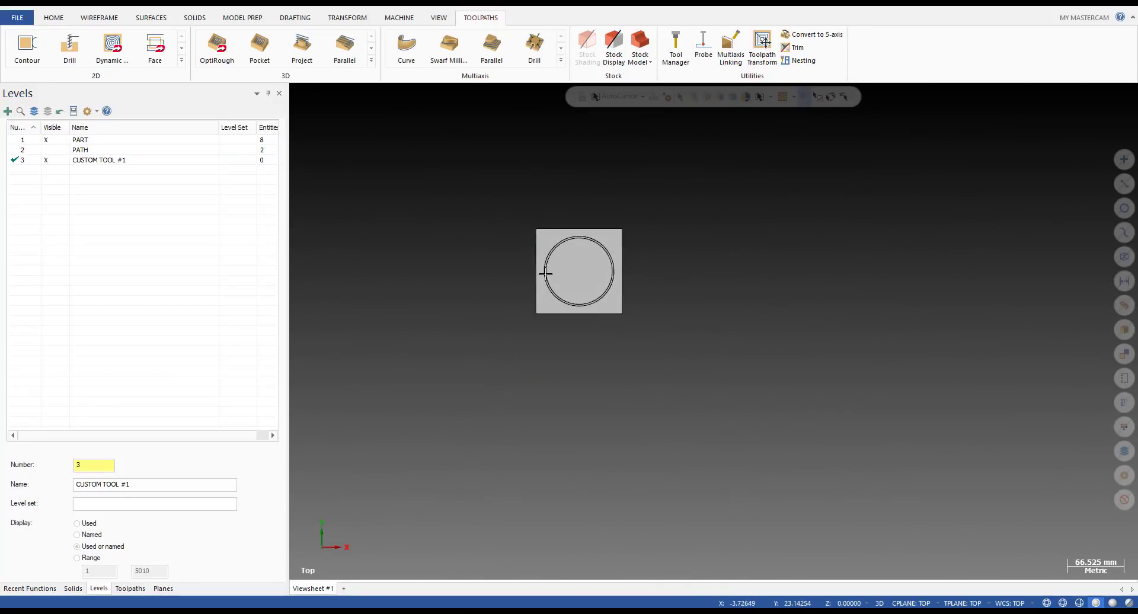
pyautogui.hotkey('alt', '2')
pyautogui.scroll(-2, 533, 291)
pyautogui.moveTo(438, 347); pyautogui.dragTo(484, 369, button='middle')
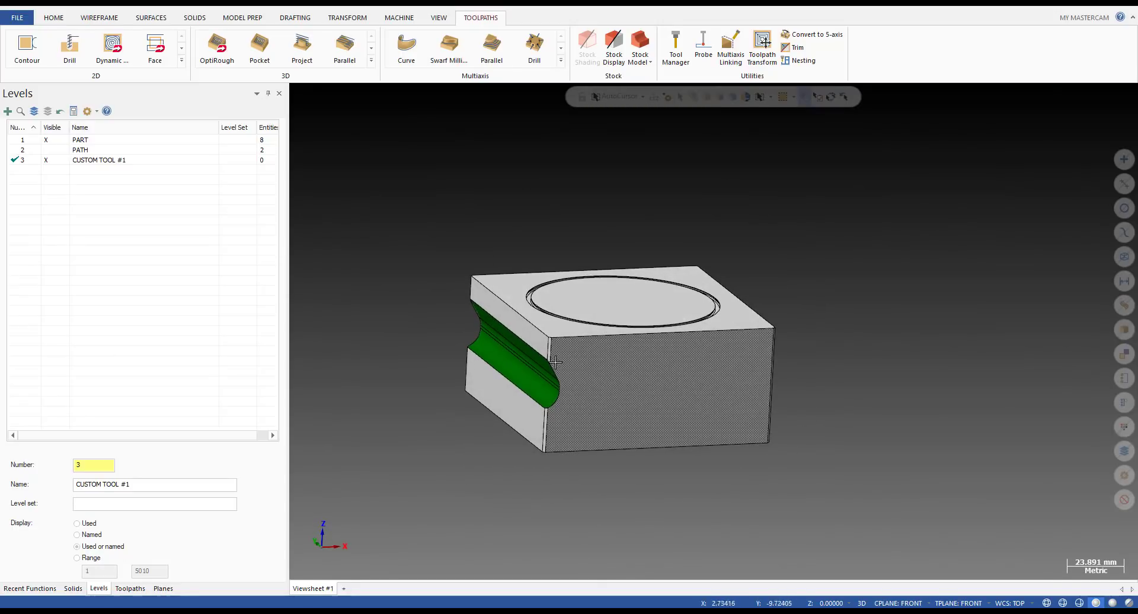
pyautogui.scroll(4, 555, 360)
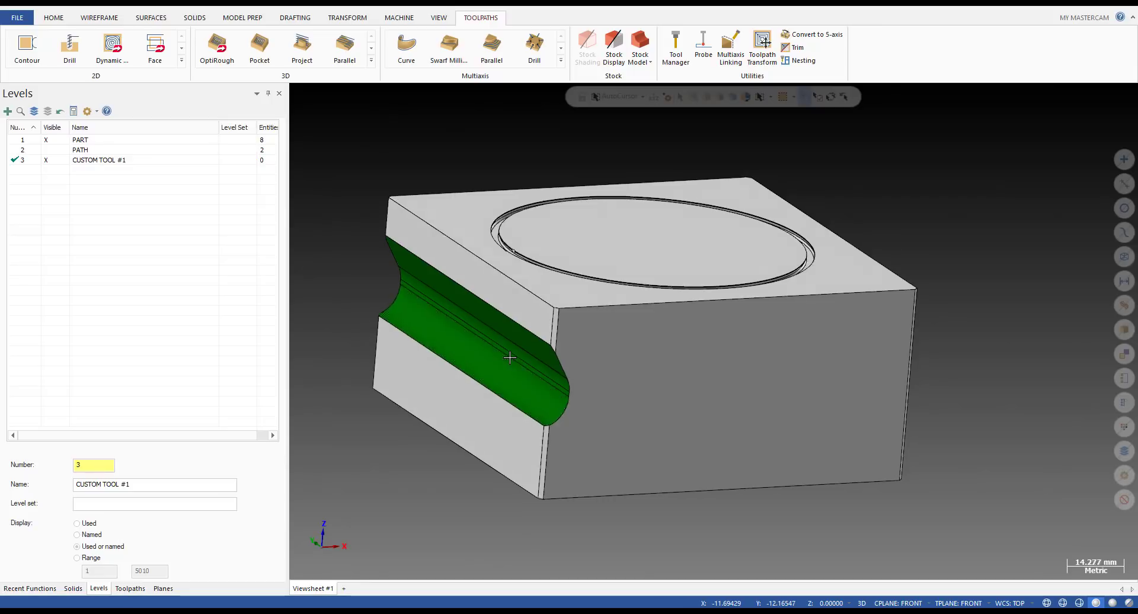
pyautogui.hotkey('alt', '2')
pyautogui.hotkey('alt', '1')
pyautogui.moveTo(501, 348); pyautogui.dragTo(642, 293, button='middle')
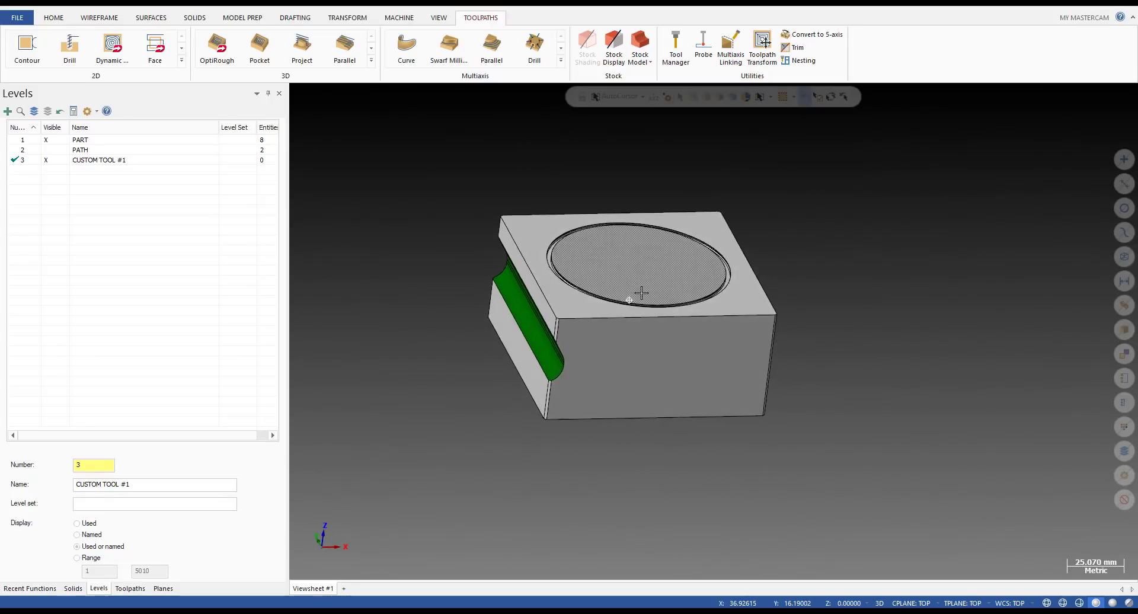
pyautogui.scroll(5, 572, 355)
pyautogui.moveTo(574, 358); pyautogui.dragTo(604, 337, button='middle')
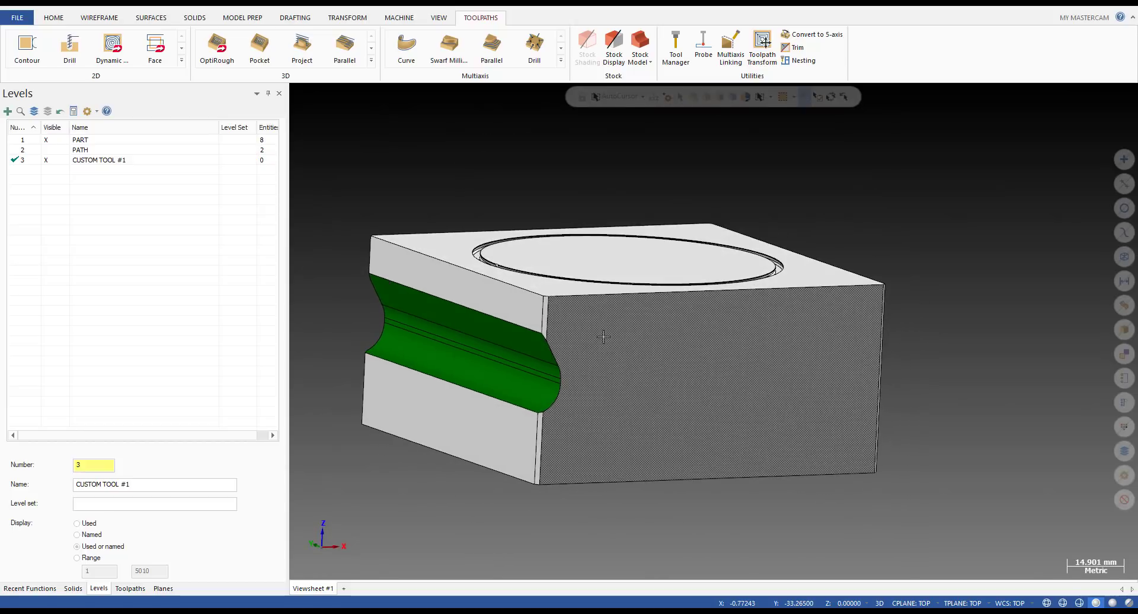
pyautogui.scroll(-4, 504, 320)
pyautogui.hotkey('alt', '2')
pyautogui.hotkey('alt', '2')
pyautogui.scroll(5, 522, 336)
pyautogui.moveTo(474, 334); pyautogui.dragTo(508, 339, button='middle')
pyautogui.scroll(-2, 508, 339)
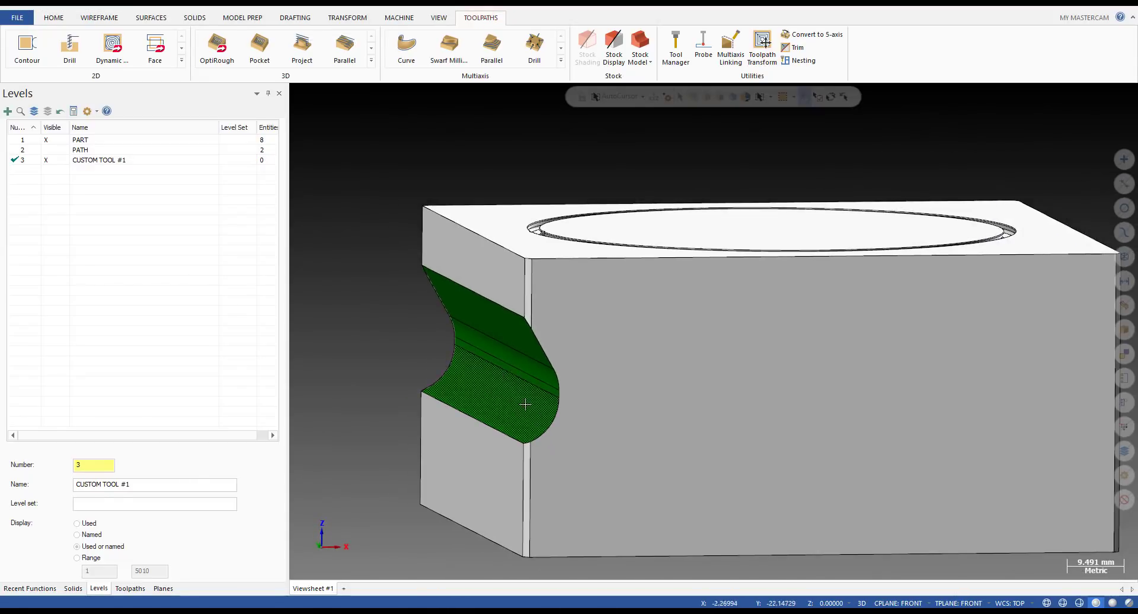
pyautogui.scroll(3, 518, 396)
pyautogui.click(97, 23)
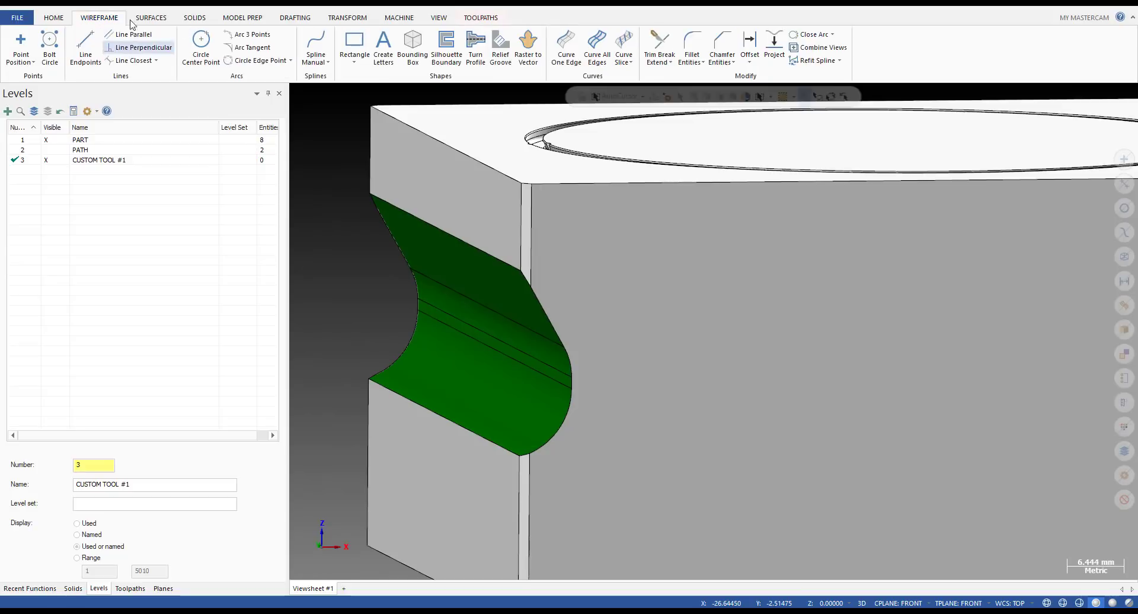
pyautogui.click(84, 466)
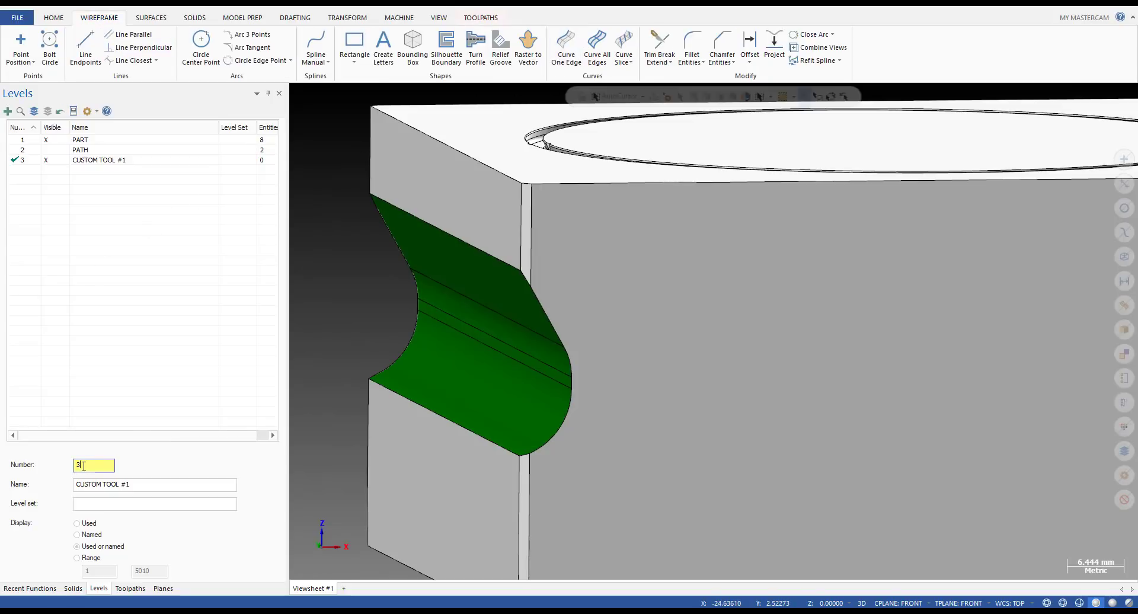
pyautogui.write('4')
pyautogui.press('Return')
pyautogui.click(25, 161)
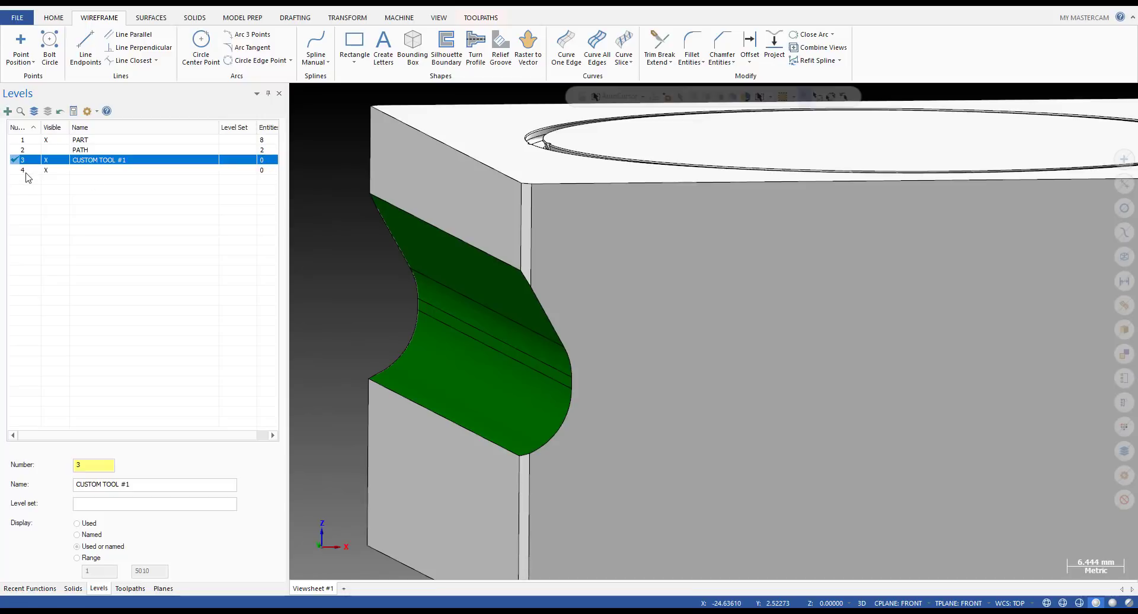
# - Create curves on level 3 from the side channel's profile edges on the block's front face using Curve One Edge
pyautogui.scroll(-2, 534, 278)
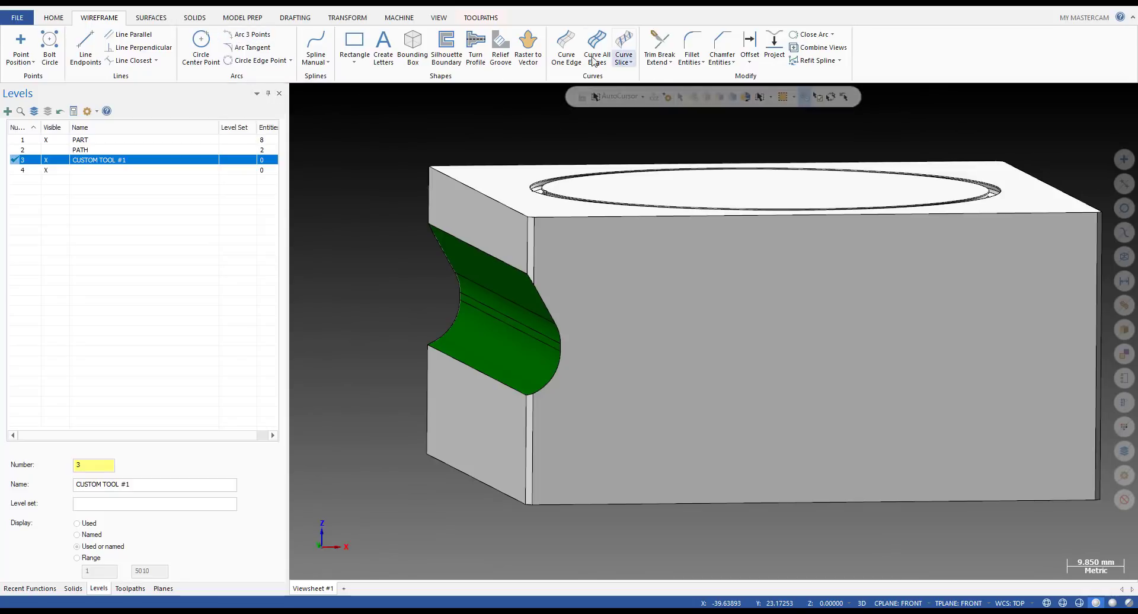
pyautogui.click(569, 46)
pyautogui.scroll(1, 540, 305)
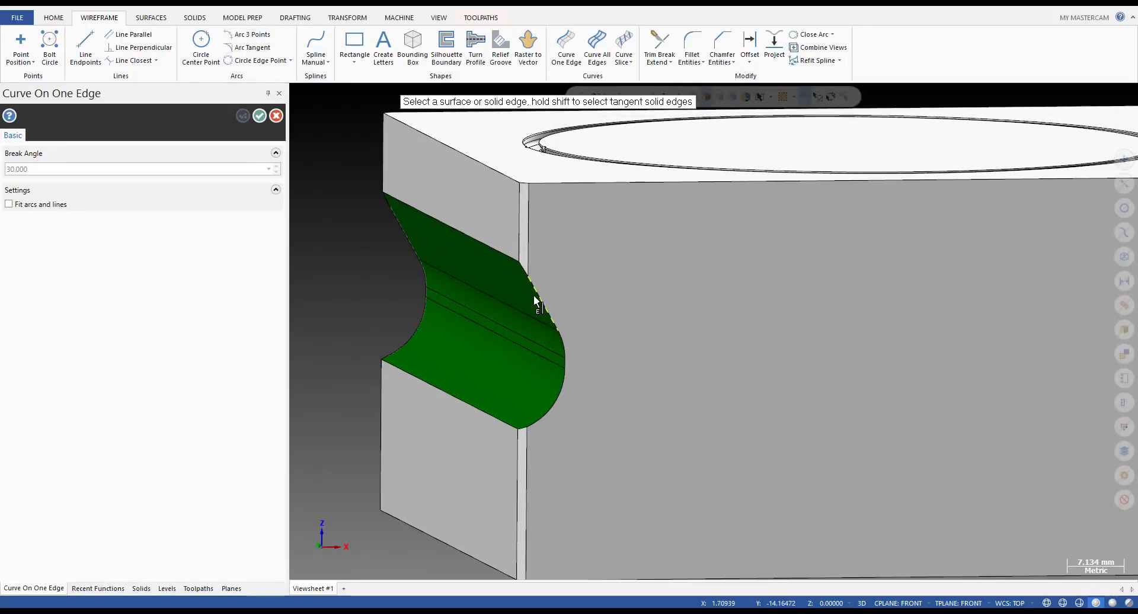
pyautogui.click(534, 302)
pyautogui.scroll(3, 577, 343)
pyautogui.scroll(2, 551, 374)
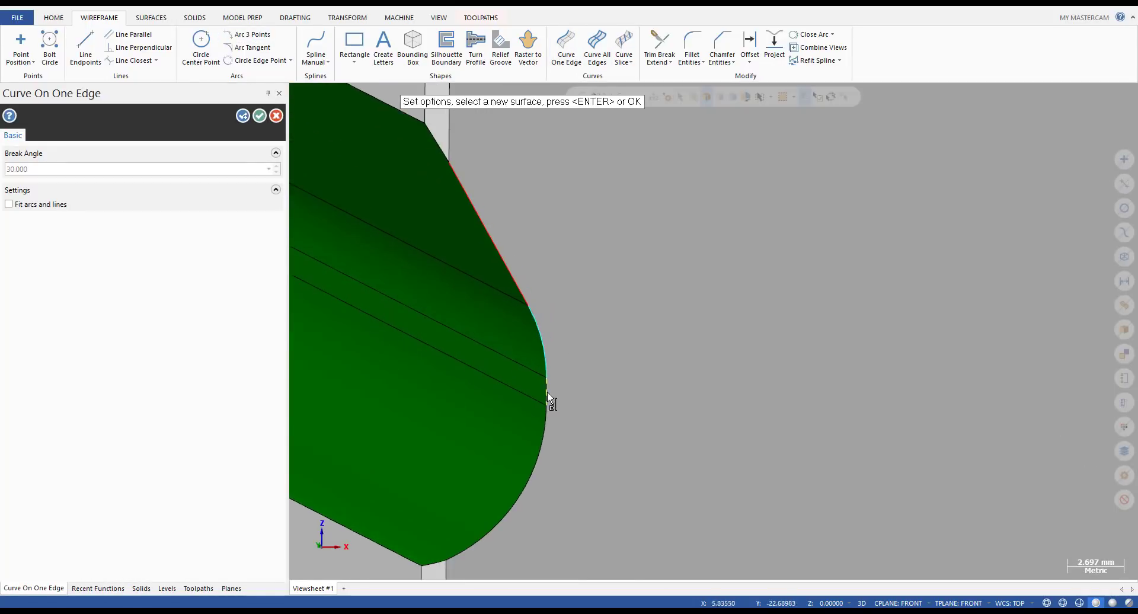
pyautogui.scroll(-4, 521, 271)
pyautogui.scroll(4, 508, 256)
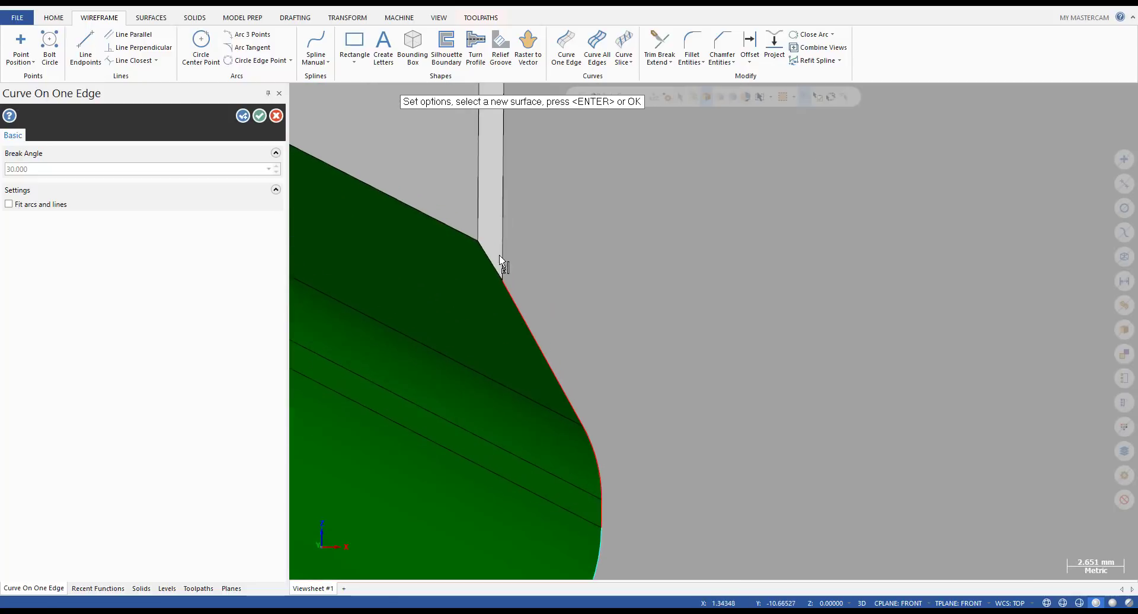
pyautogui.scroll(-5, 498, 261)
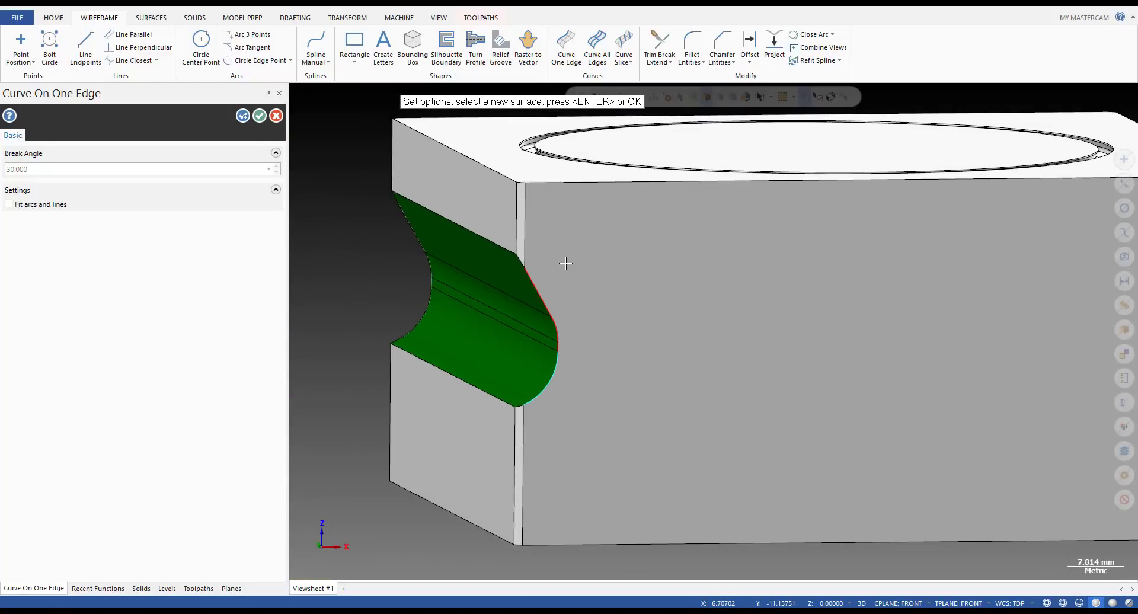
pyautogui.hotkey('alt', '2')
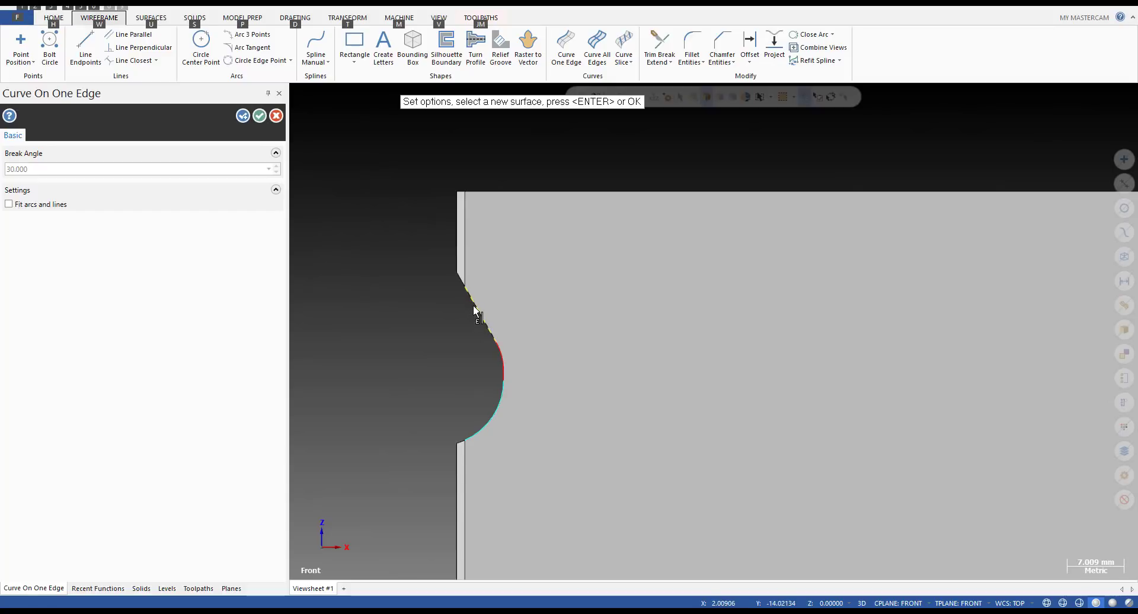
pyautogui.press('Return')
# - Change the extracted channel profile curves to a thicker line width
pyautogui.scroll(2, 487, 314)
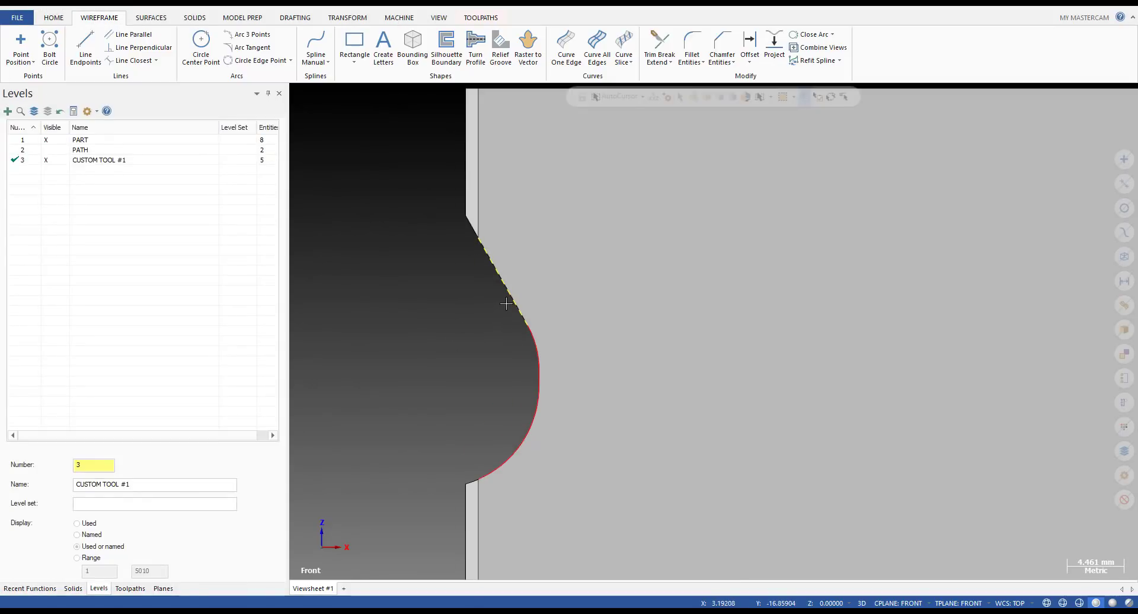
pyautogui.rightClick(527, 338)
pyautogui.click(646, 312)
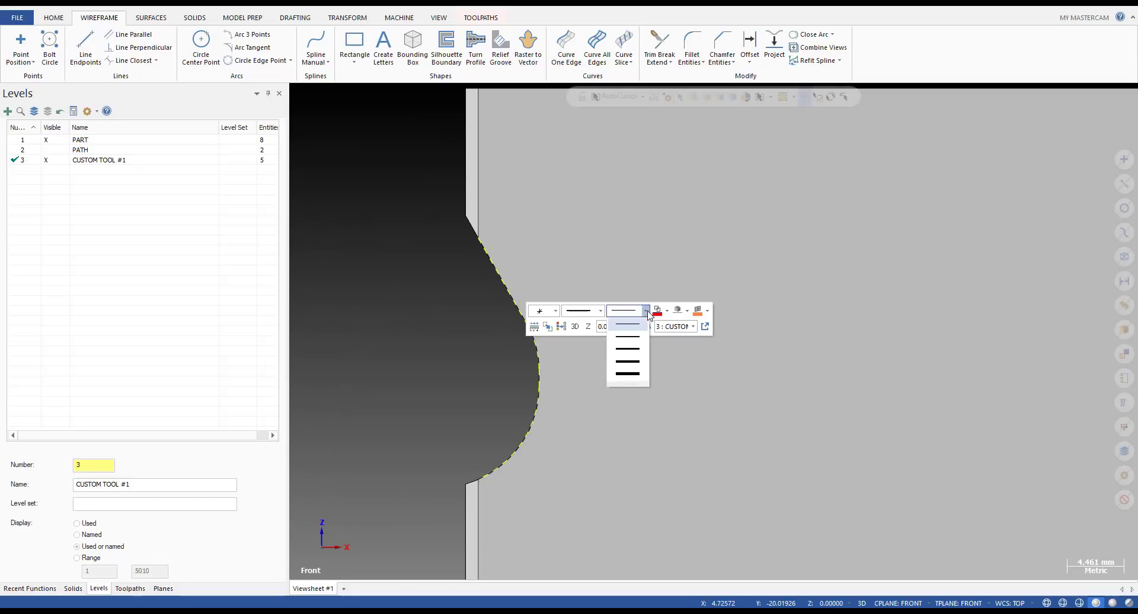
pyautogui.click(624, 361)
pyautogui.scroll(-3, 391, 323)
pyautogui.scroll(2, 424, 346)
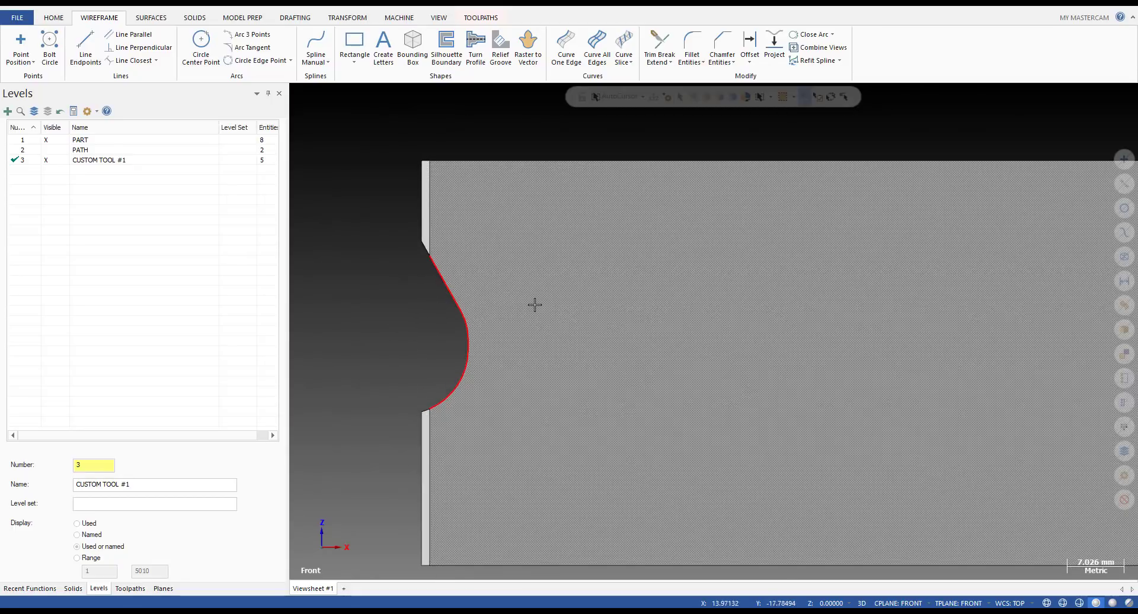
# - Extend the channel profile's lower arc outward past the block's side in four increments of 1 mm
pyautogui.scroll(-1, 535, 307)
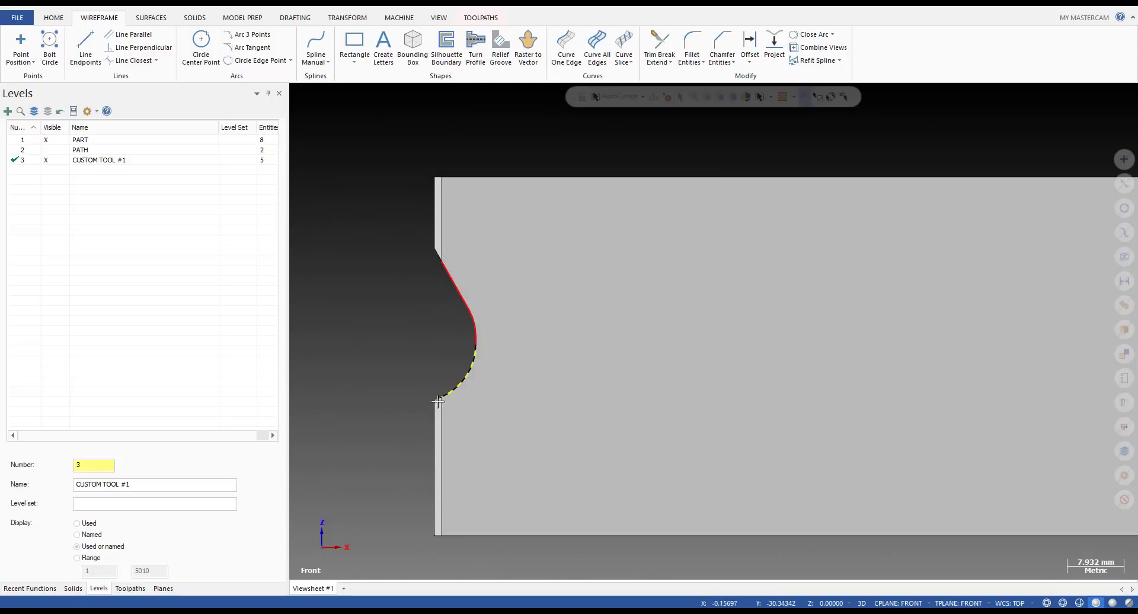
pyautogui.scroll(8, 440, 377)
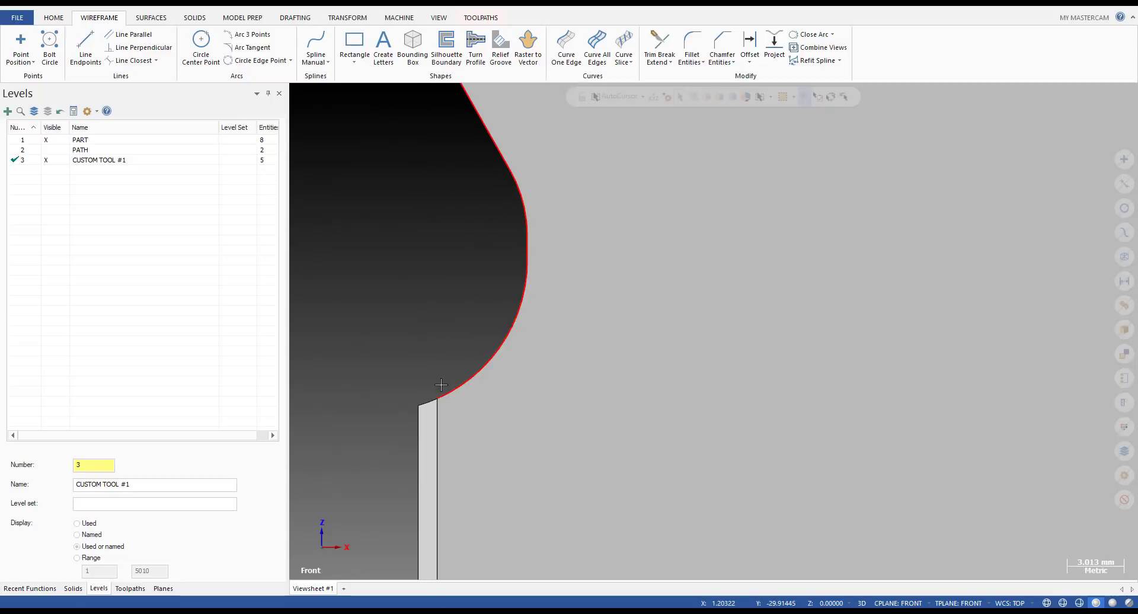
pyautogui.scroll(-8, 448, 381)
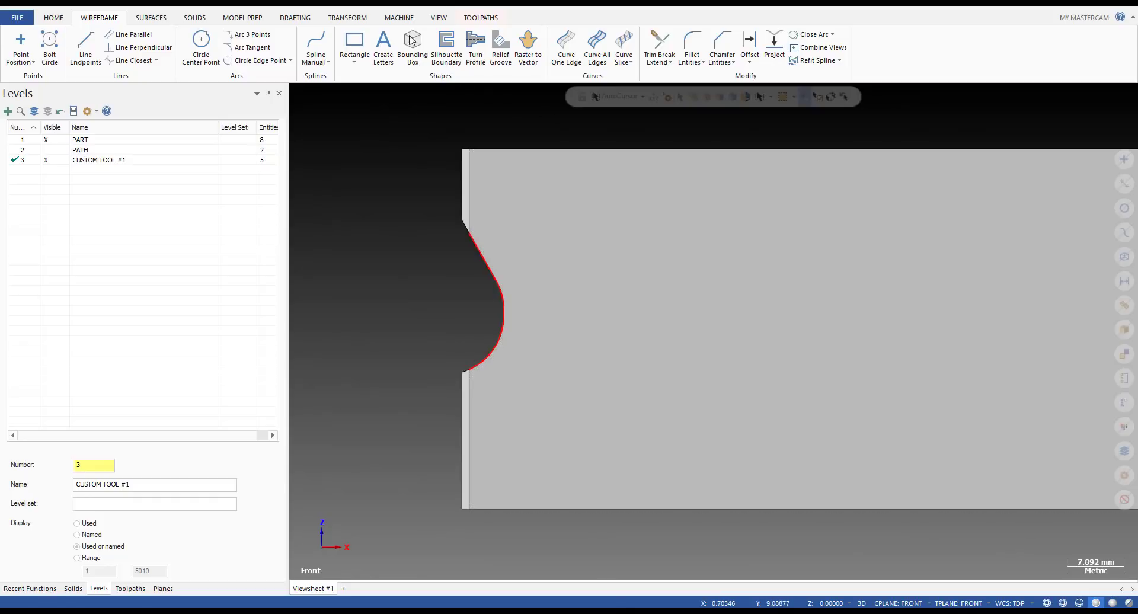
pyautogui.press('t')
pyautogui.click(59, 261)
pyautogui.click(45, 297)
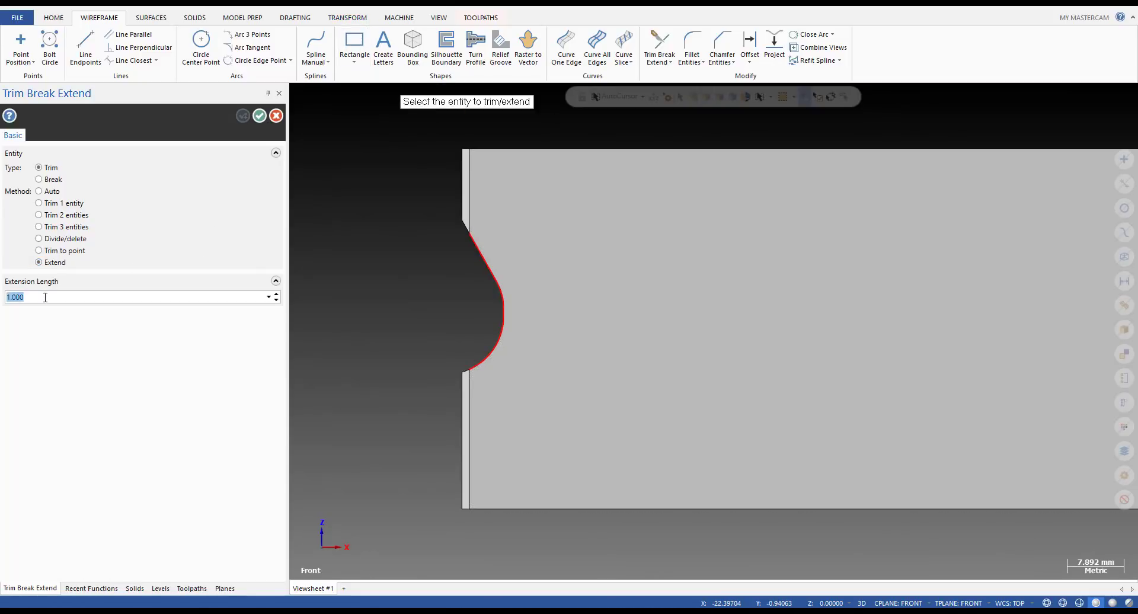
pyautogui.click(452, 372)
pyautogui.click(442, 375)
pyautogui.click(437, 376)
pyautogui.click(431, 376)
pyautogui.press('Escape')
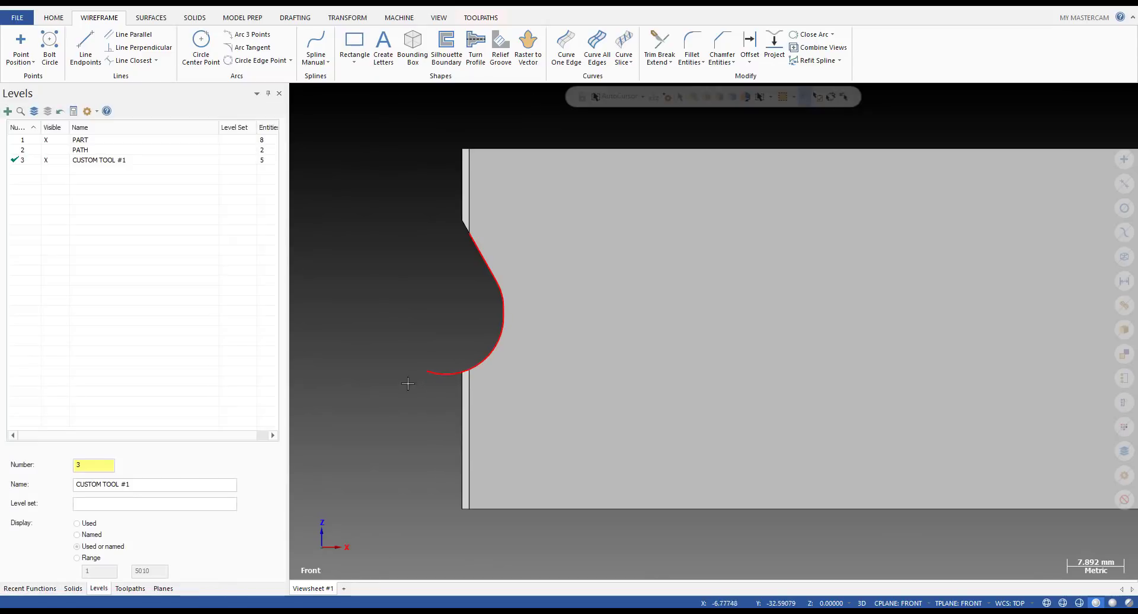
# - Draw a horizontal line at 180 degrees from the extended arc's lowest point outward, away from the block
pyautogui.press('l')
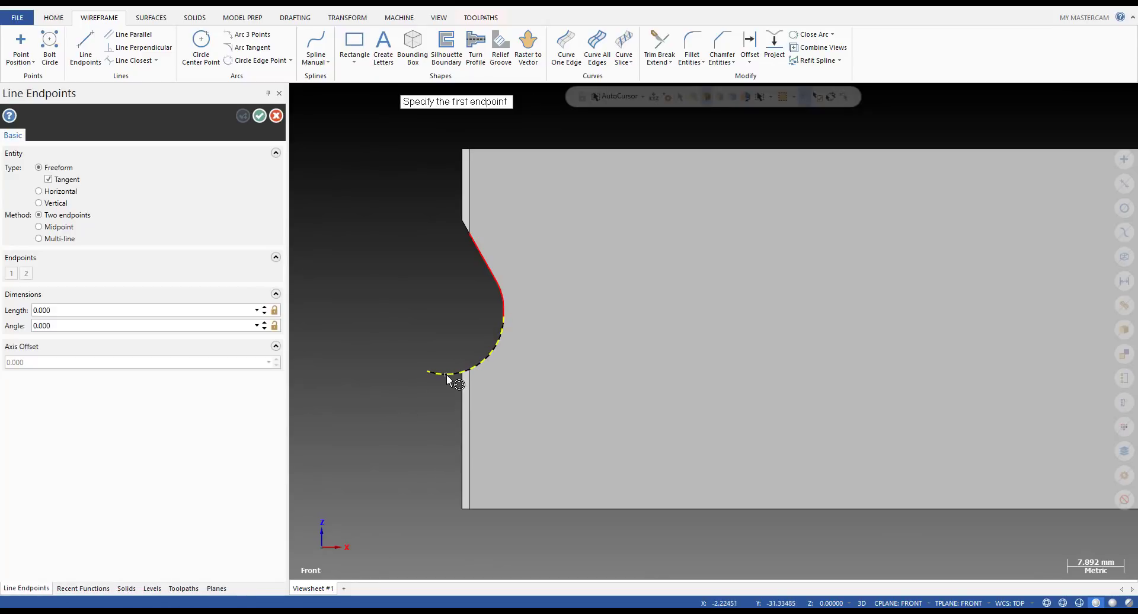
pyautogui.click(447, 376)
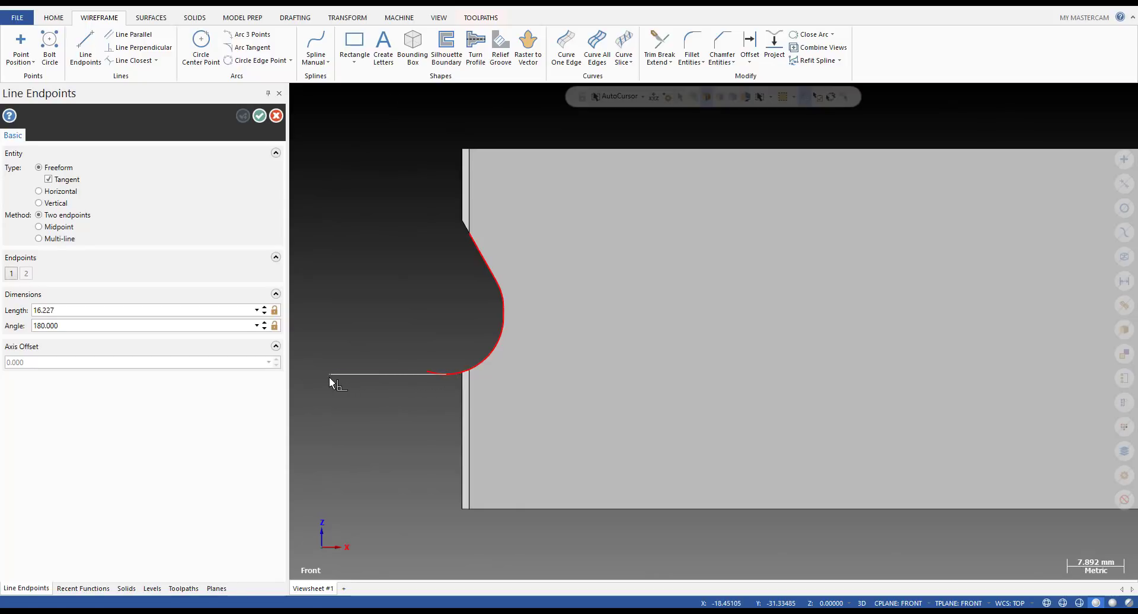
pyautogui.click(313, 377)
pyautogui.scroll(2, 559, 320)
pyautogui.press('Escape')
# - Draw a 10 mm horizontal line at 180 degrees from the short vertical segment at the channel's deepest point
pyautogui.scroll(3, 481, 311)
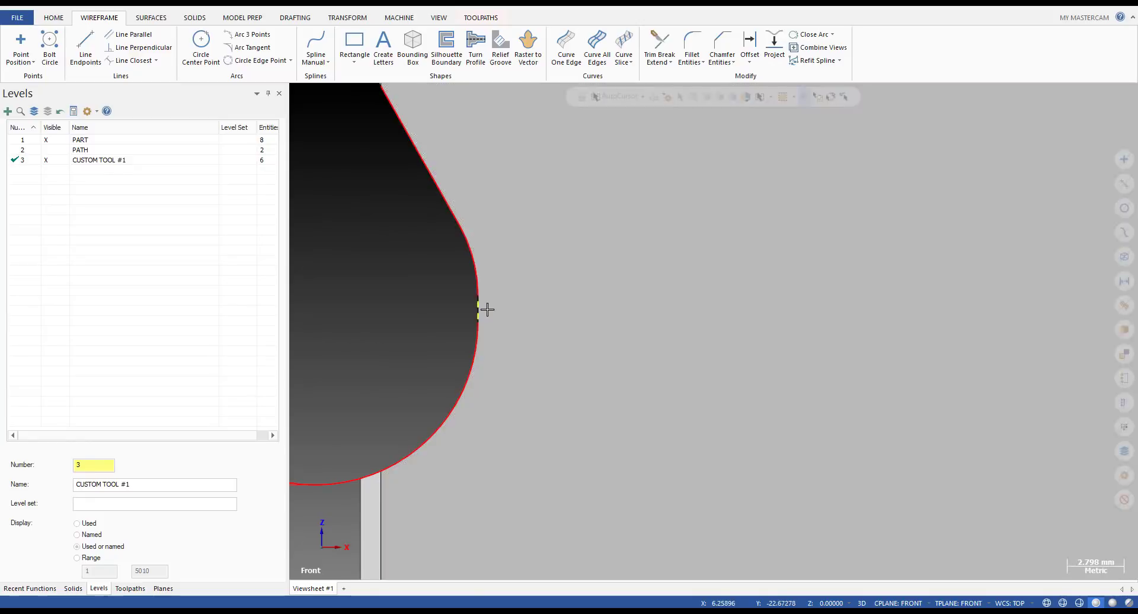
pyautogui.scroll(-4, 492, 314)
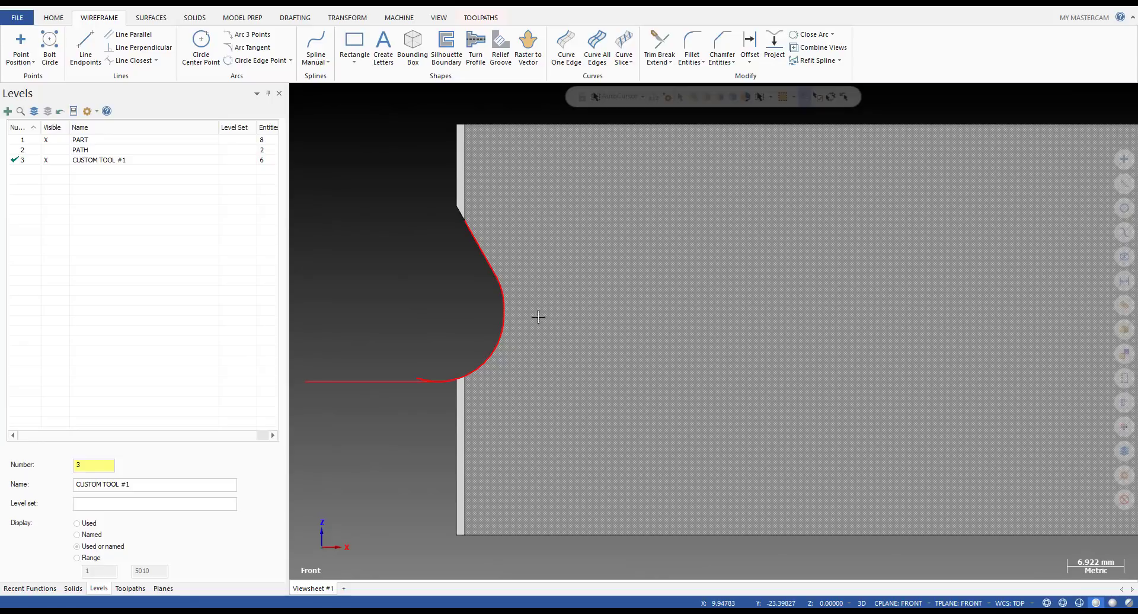
pyautogui.press('l')
pyautogui.click(504, 311)
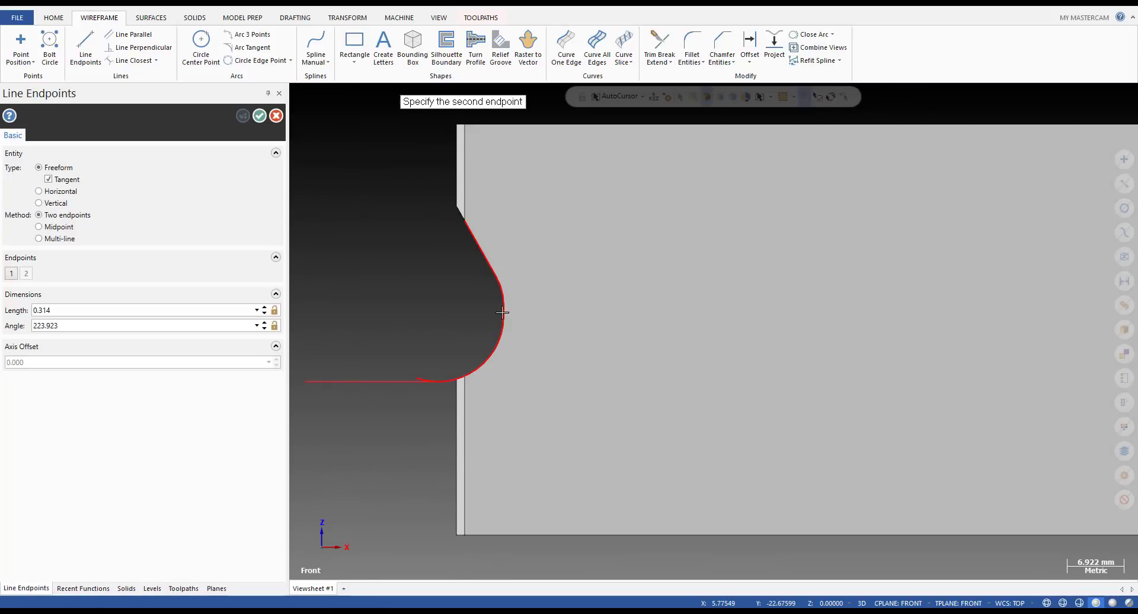
pyautogui.click(411, 311)
pyautogui.doubleClick(48, 309)
pyautogui.write('1')
pyautogui.press('Return')
pyautogui.press('Return')
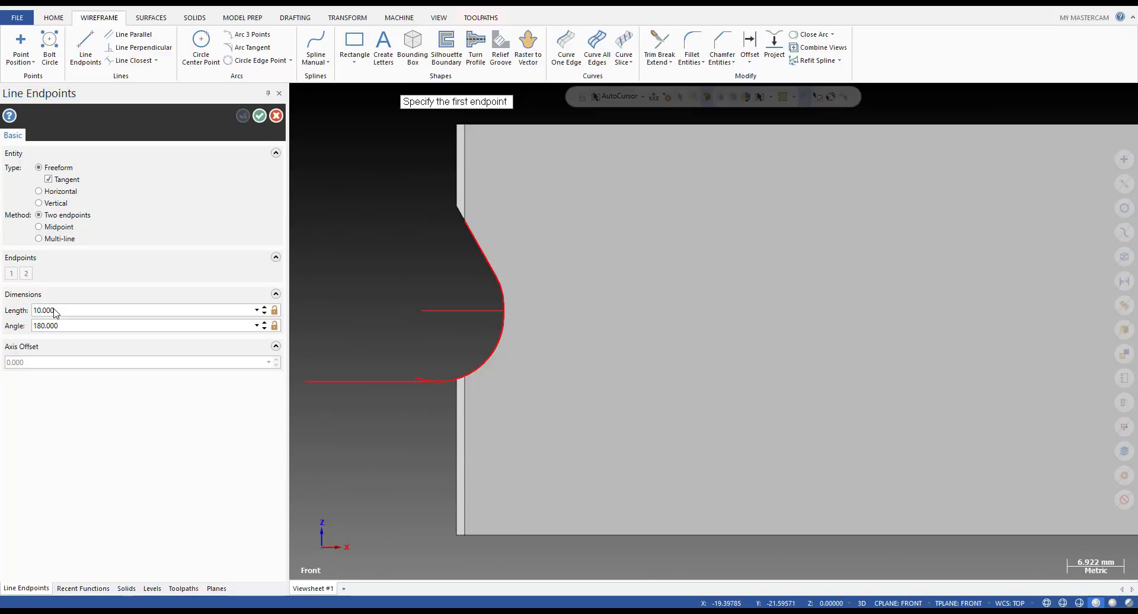
pyautogui.press('Escape')
# - Draw a vertical line downward from the outer end of the 10 mm line, crossing the lower horizontal line
pyautogui.press('Return')
pyautogui.click(421, 311)
pyautogui.click(414, 455)
pyautogui.press('Escape')
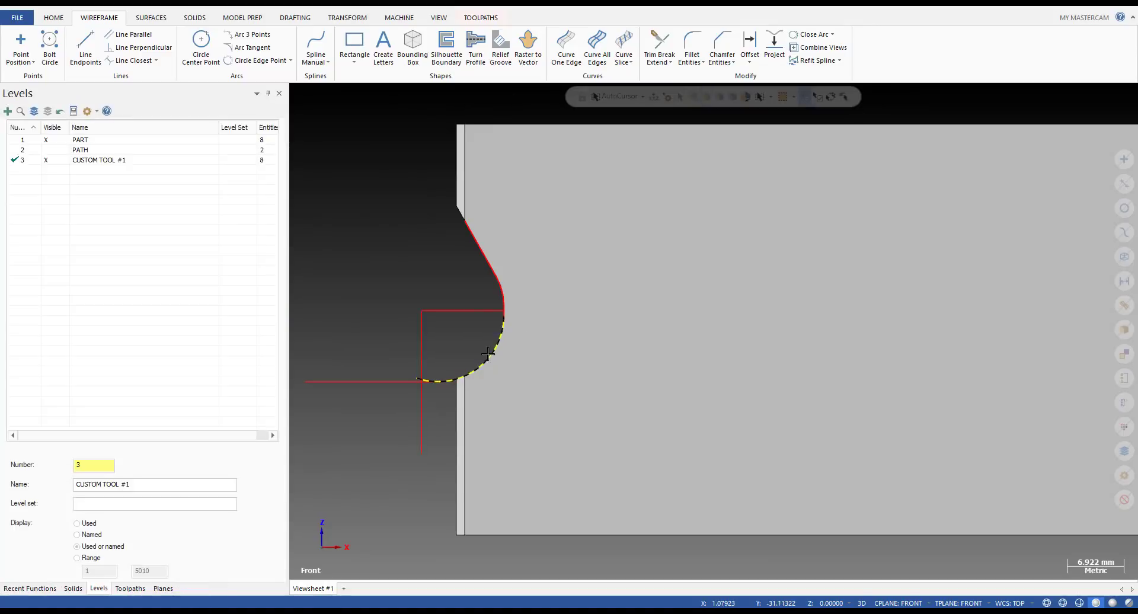
pyautogui.scroll(1, 497, 307)
pyautogui.scroll(-2, 463, 305)
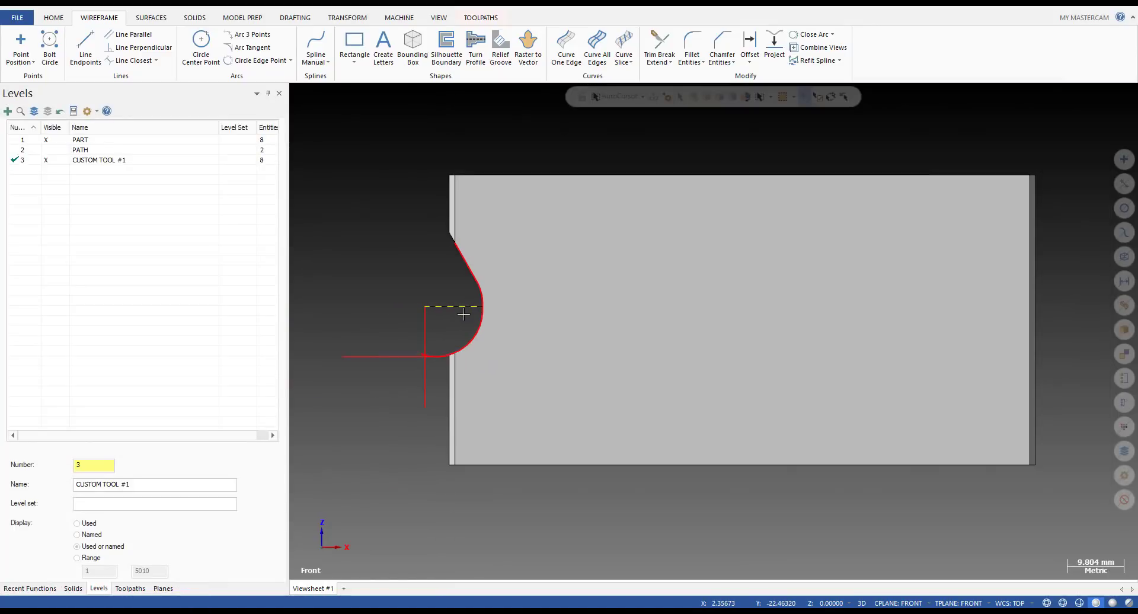
pyautogui.scroll(2, 437, 219)
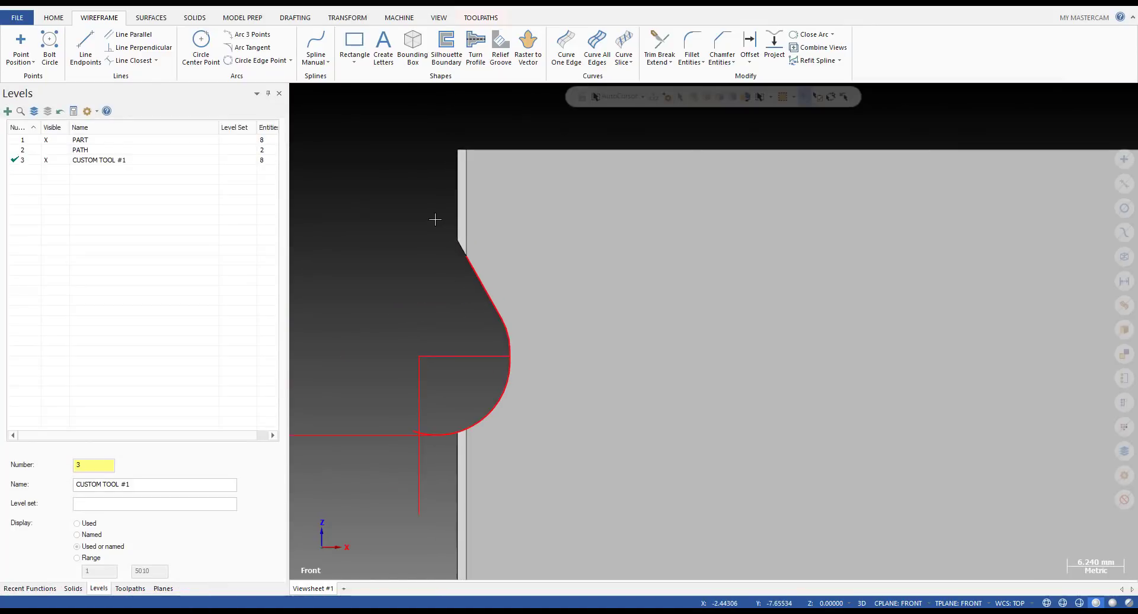
# - Extend the channel profile's upper slanted line outward past the block's side in 1 mm increments
pyautogui.press('t')
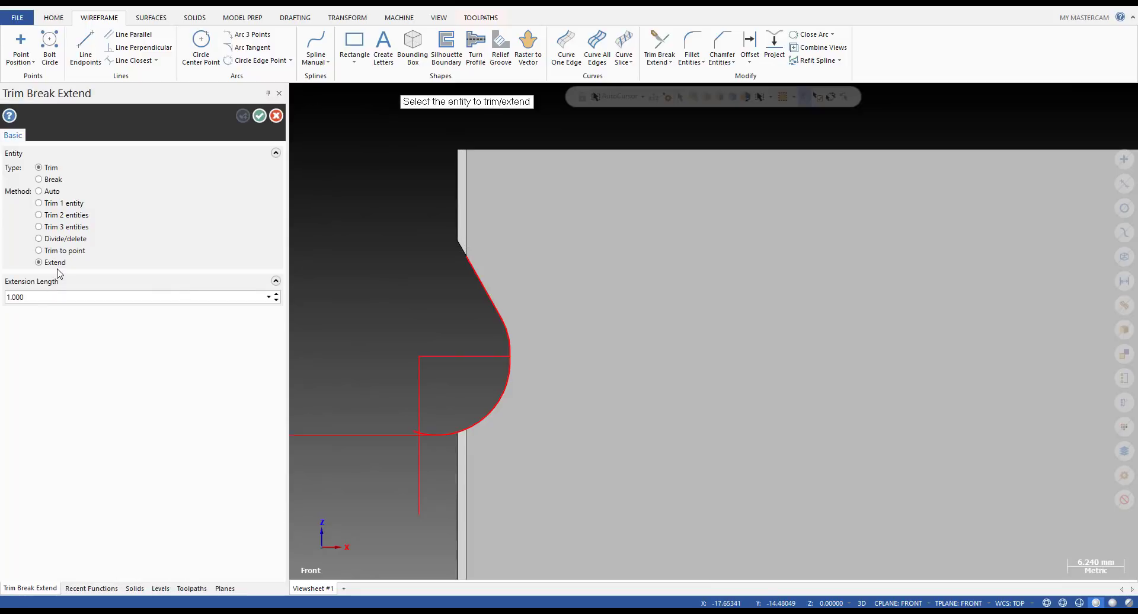
pyautogui.click(456, 248)
pyautogui.scroll(3, 455, 235)
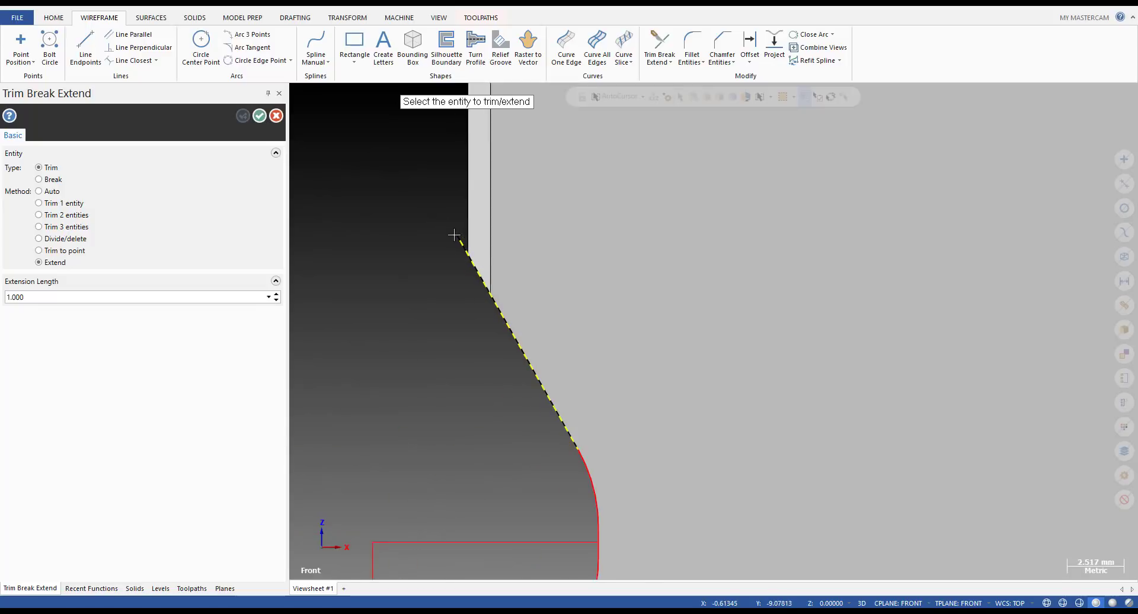
pyautogui.scroll(-4, 450, 266)
pyautogui.scroll(3, 451, 220)
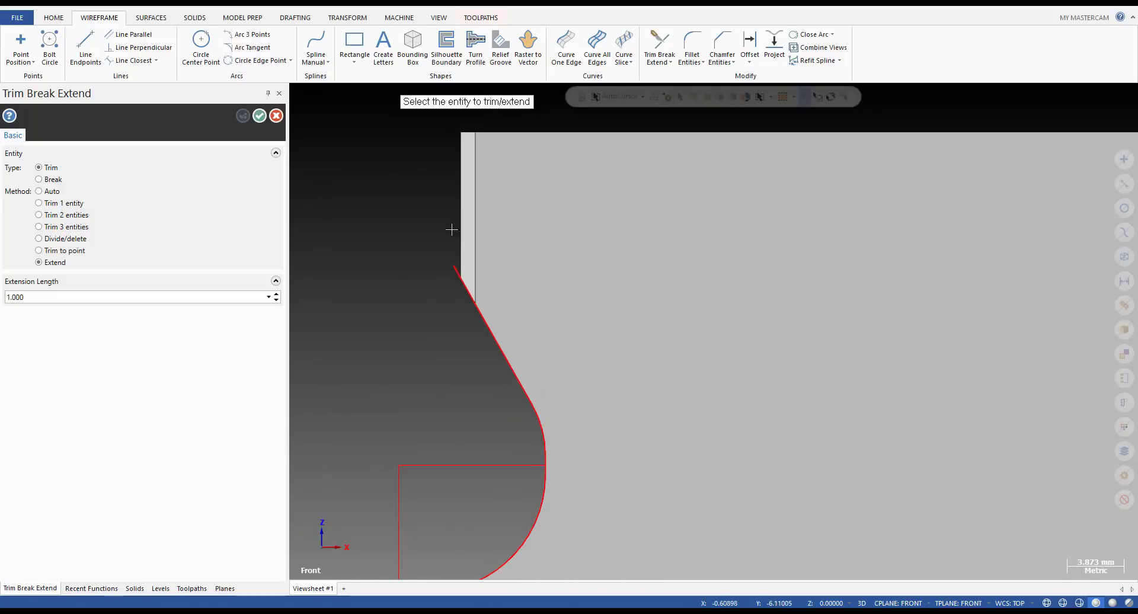
pyautogui.scroll(3, 452, 280)
pyautogui.scroll(2, 480, 182)
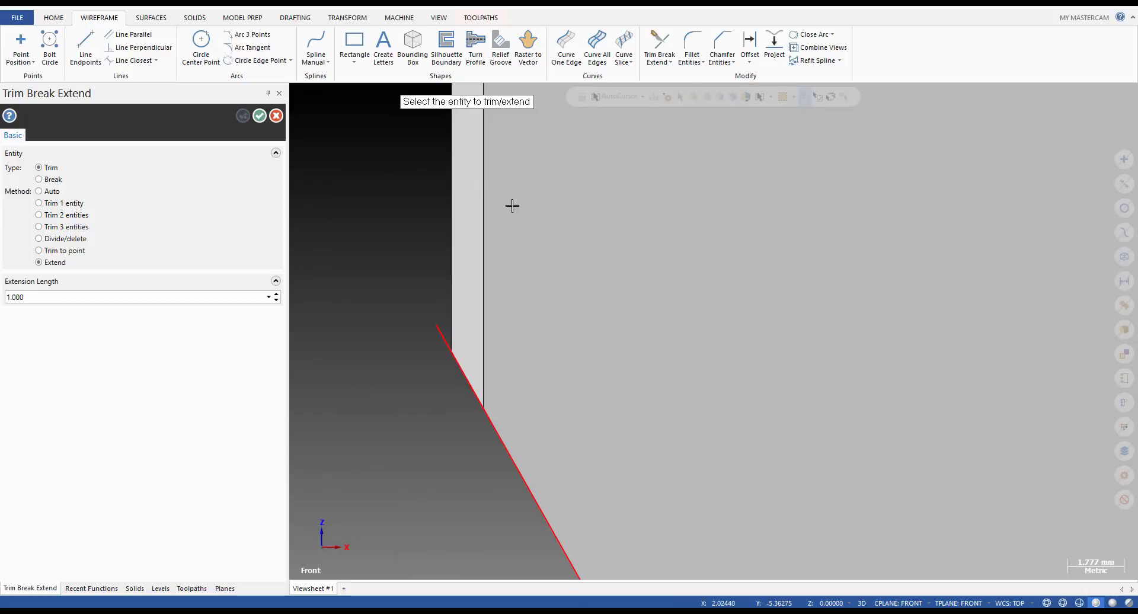
pyautogui.scroll(-6, 443, 299)
pyautogui.press('Escape')
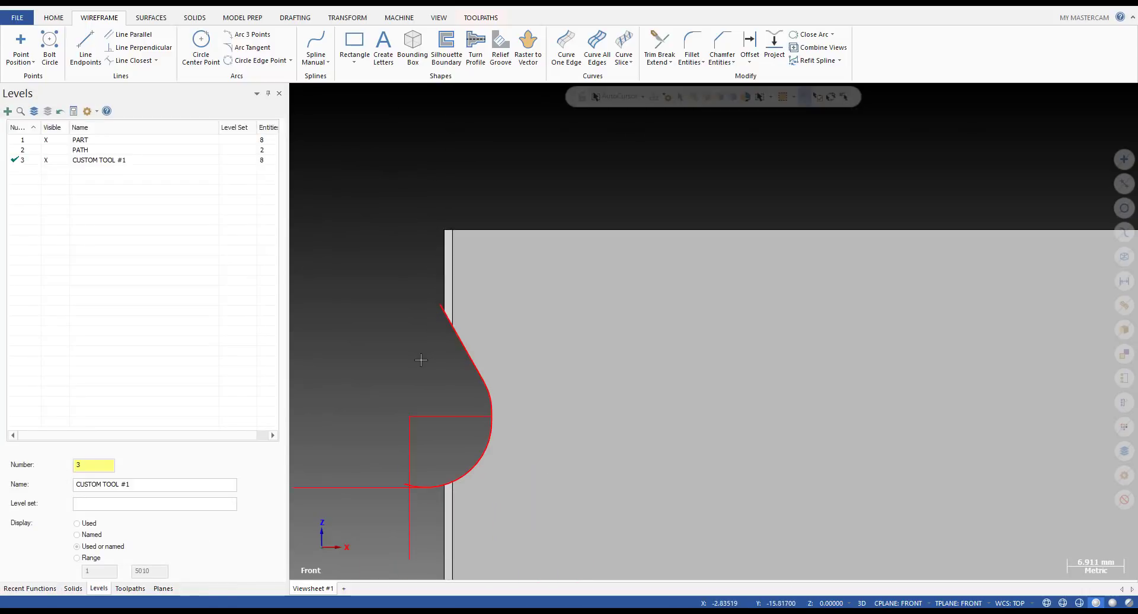
# - Draw a vertical line about 14.2 mm long at 90 degrees upward from the extended slanted line's outer end
pyautogui.press('l')
pyautogui.click(440, 305)
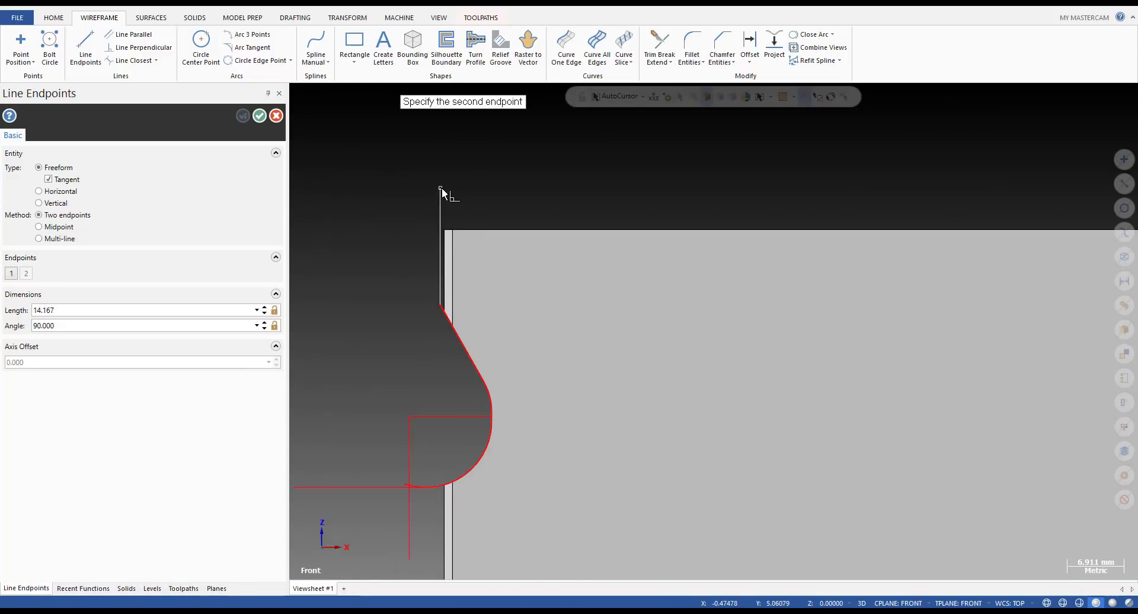
pyautogui.click(441, 189)
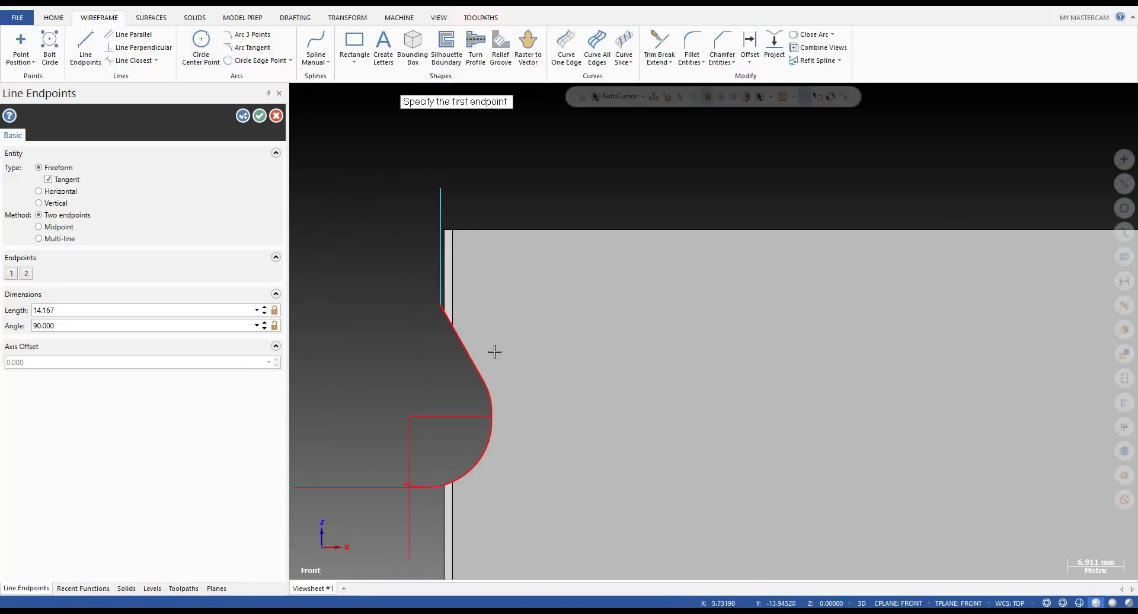
# - Draw a vertical line about 33.5 mm long at 90 degrees from the channel's deepest point up past the block's top
pyautogui.scroll(2, 490, 418)
pyautogui.click(487, 417)
pyautogui.moveTo(508, 414); pyautogui.dragTo(546, 389, button='middle')
pyautogui.hotkey('alt', '2')
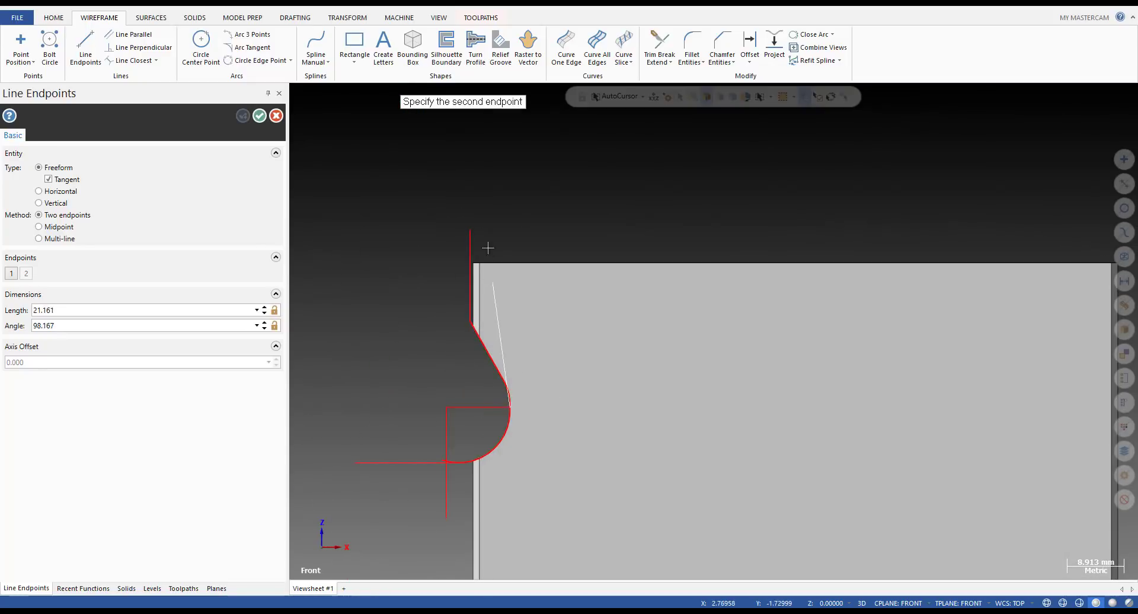
pyautogui.click(520, 196)
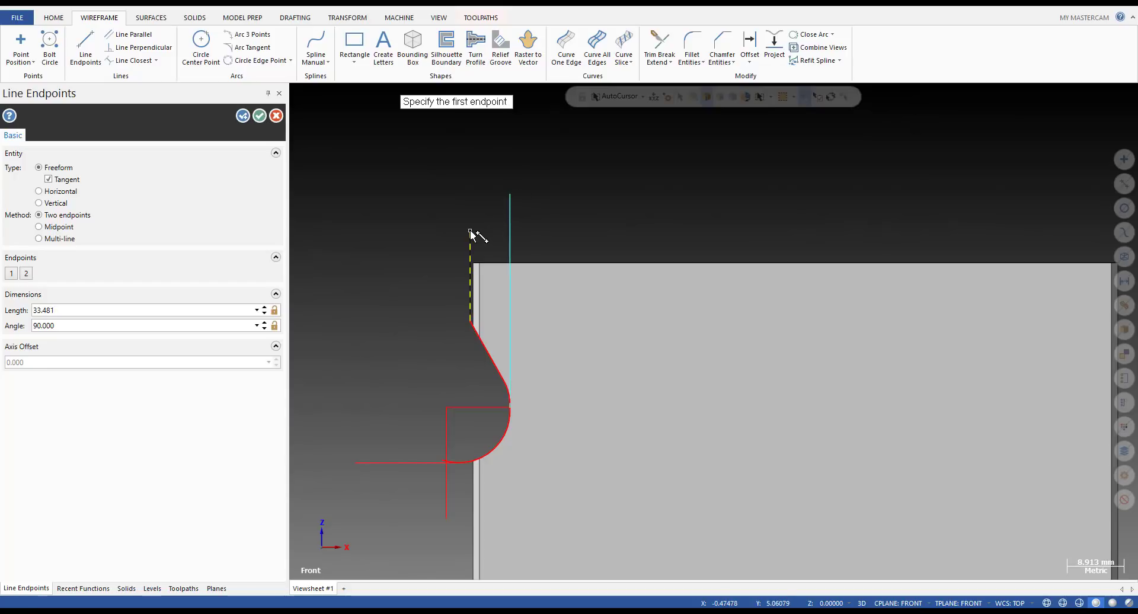
# - Draw a slanted line from the shorter vertical's upper end across the longer vertical and trim both at their intersection, keeping the longer line's upper piece
pyautogui.click(528, 201)
pyautogui.press('Escape')
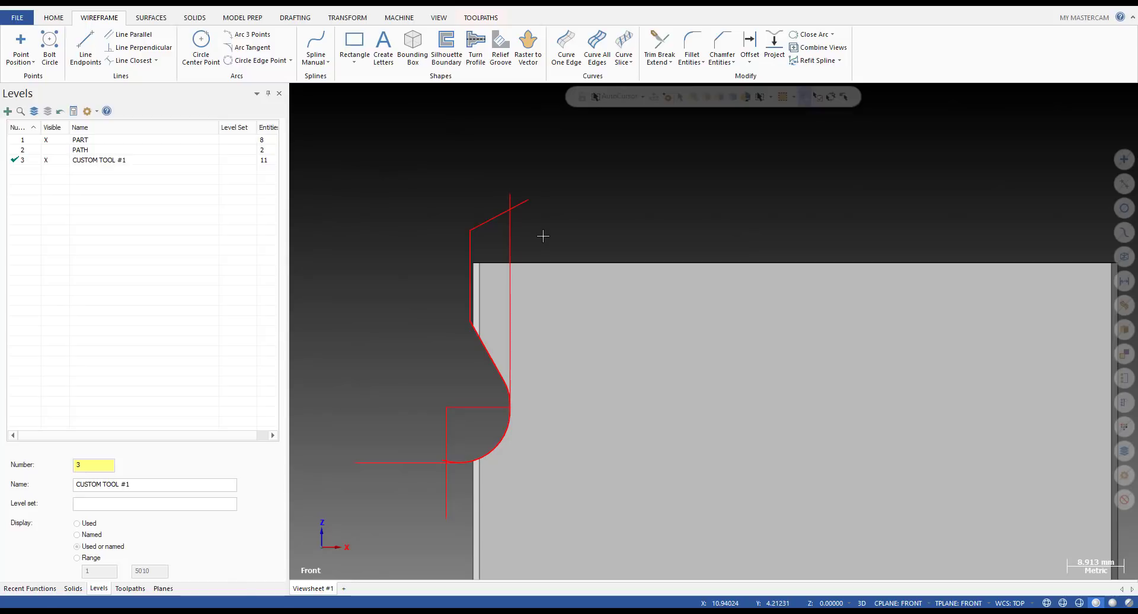
pyautogui.press('t')
pyautogui.scroll(3, 528, 223)
pyautogui.press('2')
pyautogui.click(469, 198)
pyautogui.click(490, 176)
pyautogui.scroll(-4, 489, 177)
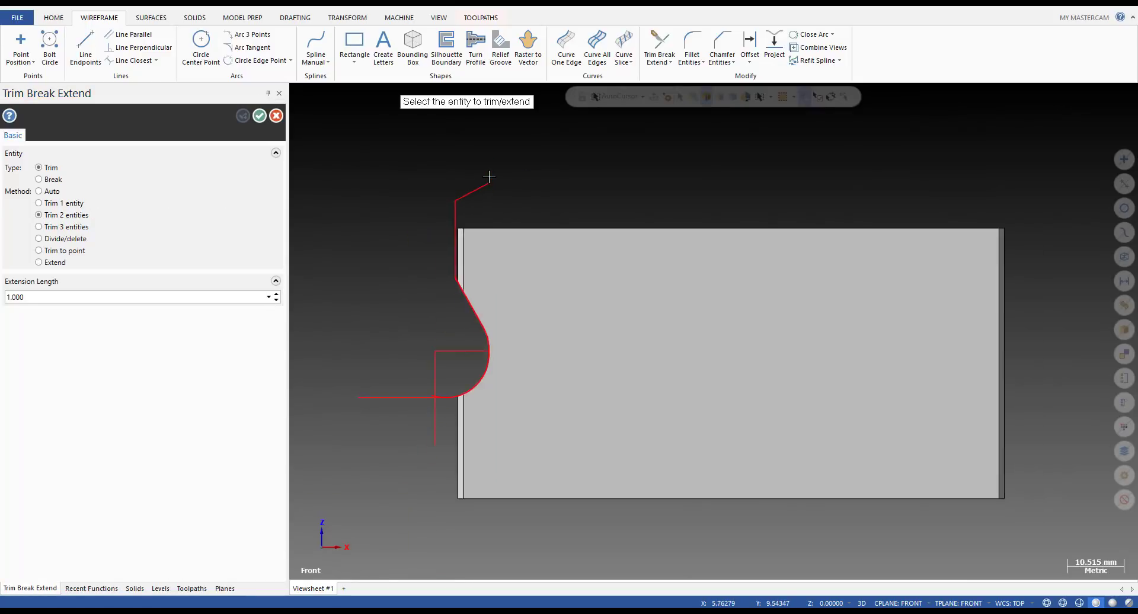
# - Trim the lower horizontal line and the vertical line below the 10 mm line to meet at a corner
pyautogui.scroll(-1, 473, 267)
pyautogui.scroll(6, 464, 318)
pyautogui.click(468, 355)
pyautogui.click(379, 359)
pyautogui.scroll(-2, 404, 366)
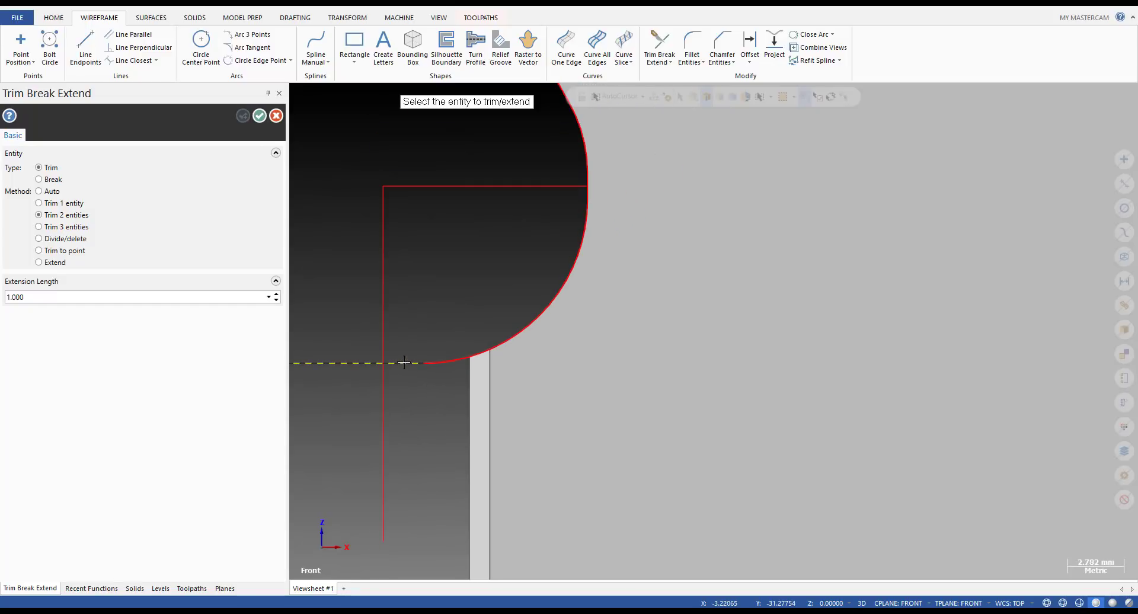
pyautogui.scroll(-7, 415, 320)
pyautogui.press('Escape')
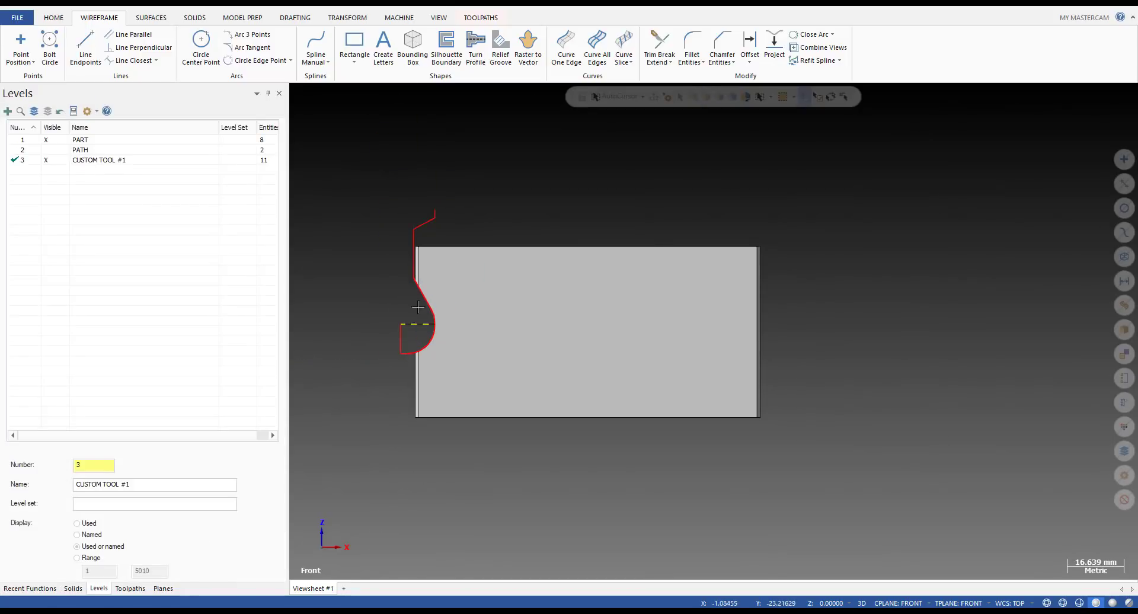
# - Draw a horizontal line about 15.9 mm long at 180 degrees from the upper end of the short vertical stub above the block
pyautogui.press('l')
pyautogui.click(435, 209)
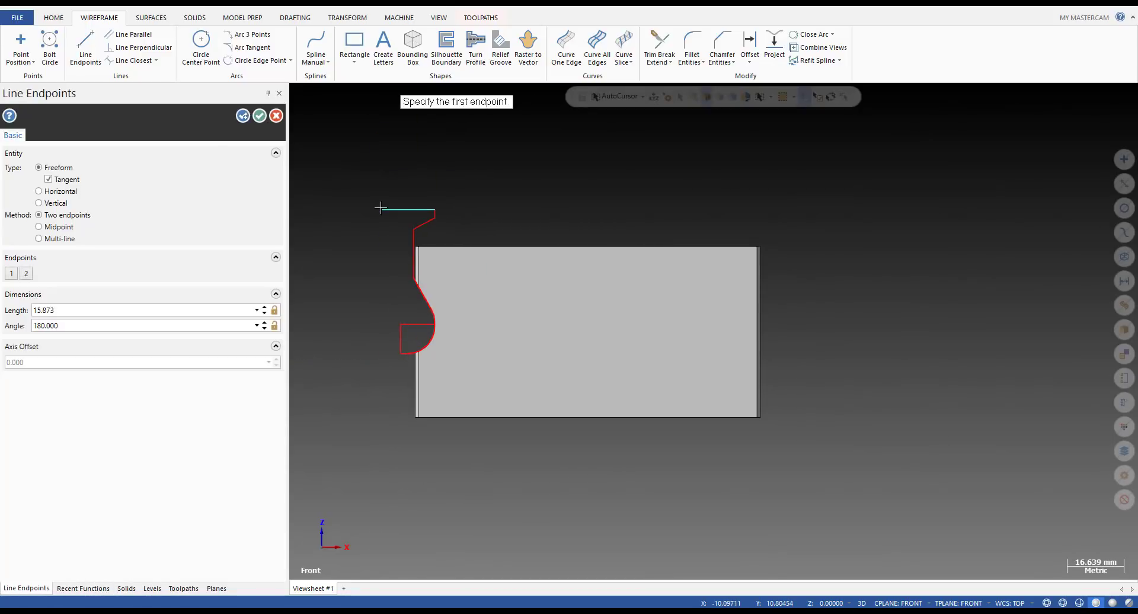
pyautogui.click(381, 210)
pyautogui.press('Escape')
pyautogui.scroll(2, 427, 302)
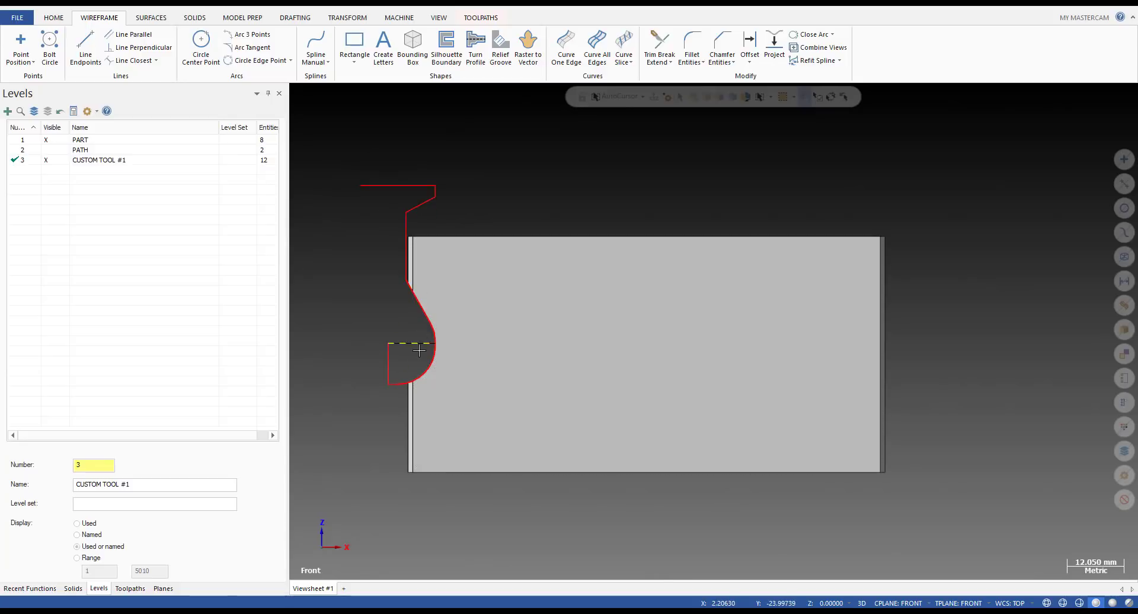
# - Replace the 10 mm line and its vertical line with one vertical line from the lower horizontal line's outer end up past the top line
pyautogui.scroll(2, 415, 342)
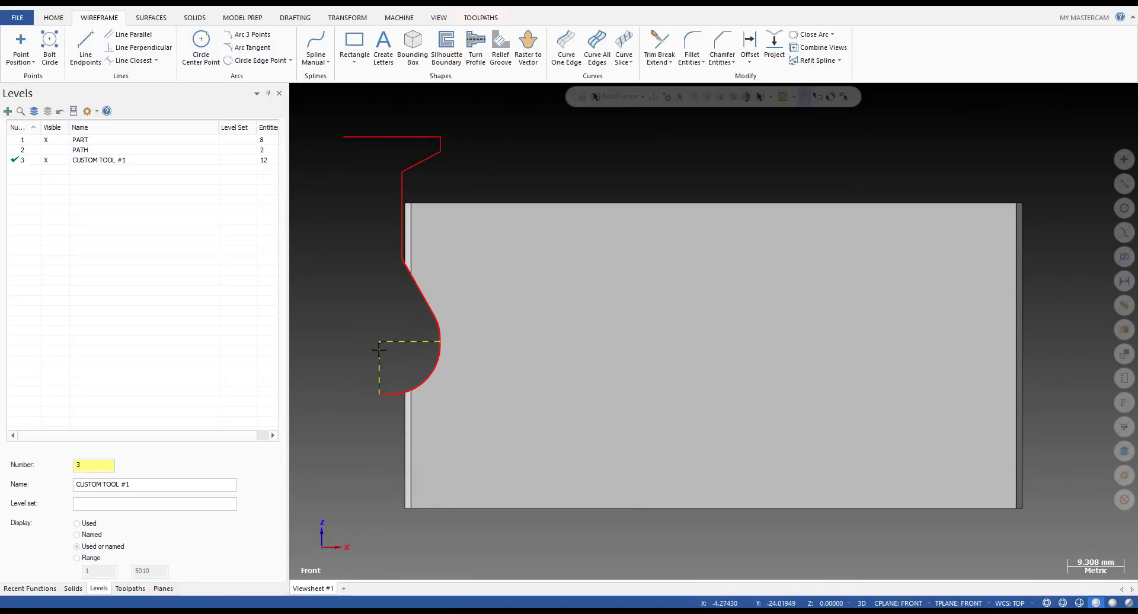
pyautogui.press('l')
pyautogui.click(380, 393)
pyautogui.click(379, 137)
pyautogui.press('Escape')
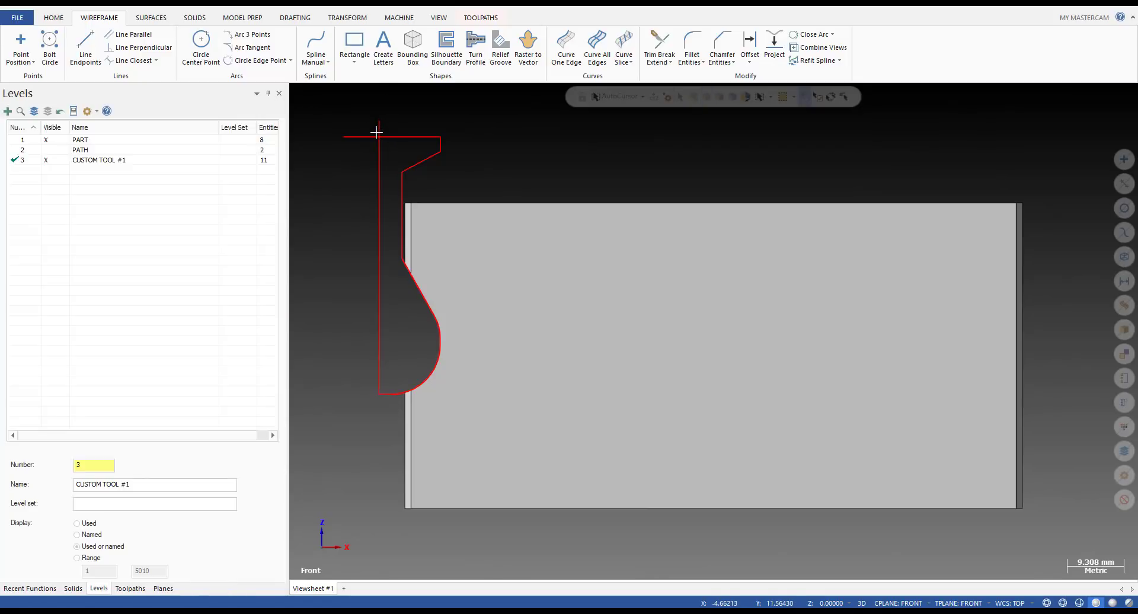
# - Trim the top horizontal line and the long vertical line to meet at a corner
pyautogui.press('t')
pyautogui.click(387, 137)
pyautogui.click(380, 150)
pyautogui.press('Escape')
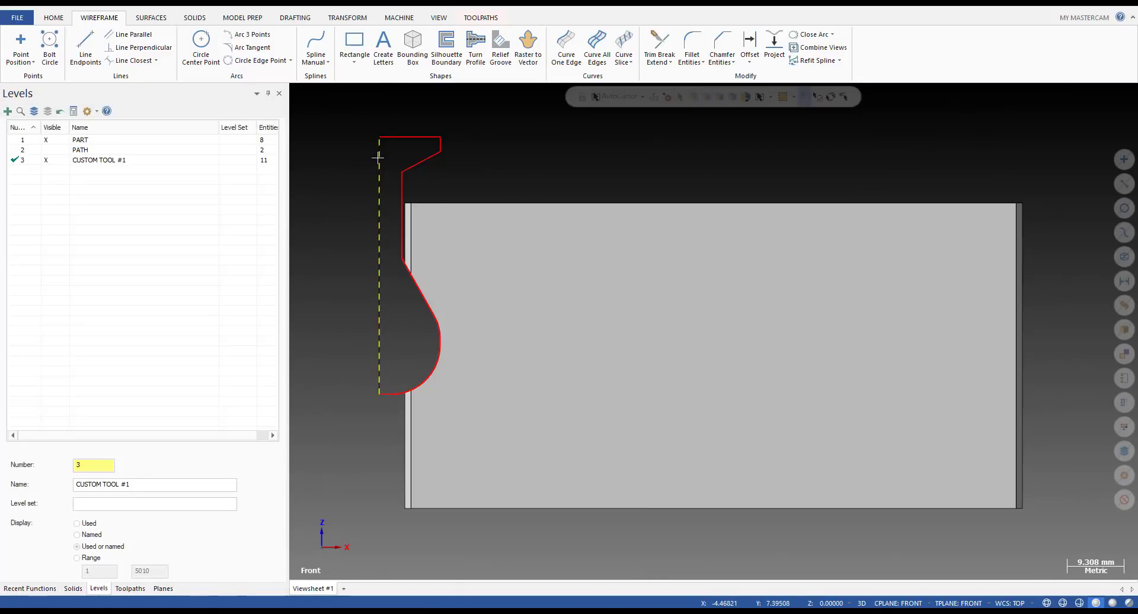
# - Delete the long vertical line joining the outer ends of the top and lower horizontal lines
pyautogui.click(379, 157)
pyautogui.press('Delete')
pyautogui.scroll(-2, 454, 204)
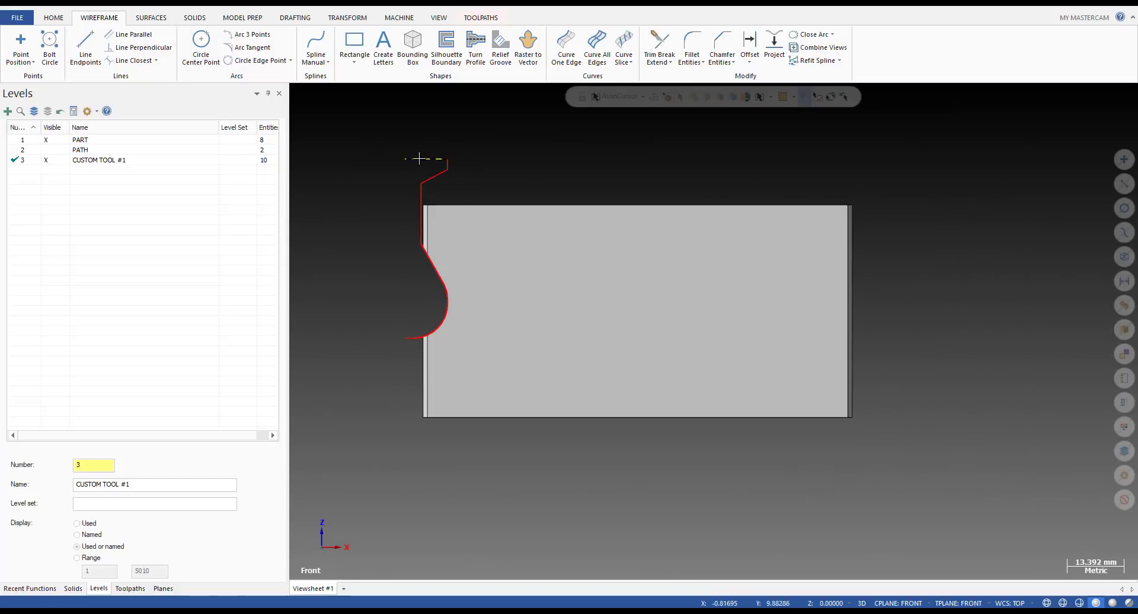
# - Examine the profile's upper arc and its junction with the slanted line against the channel's edges
pyautogui.scroll(-2, 535, 188)
pyautogui.scroll(5, 512, 234)
pyautogui.scroll(4, 478, 269)
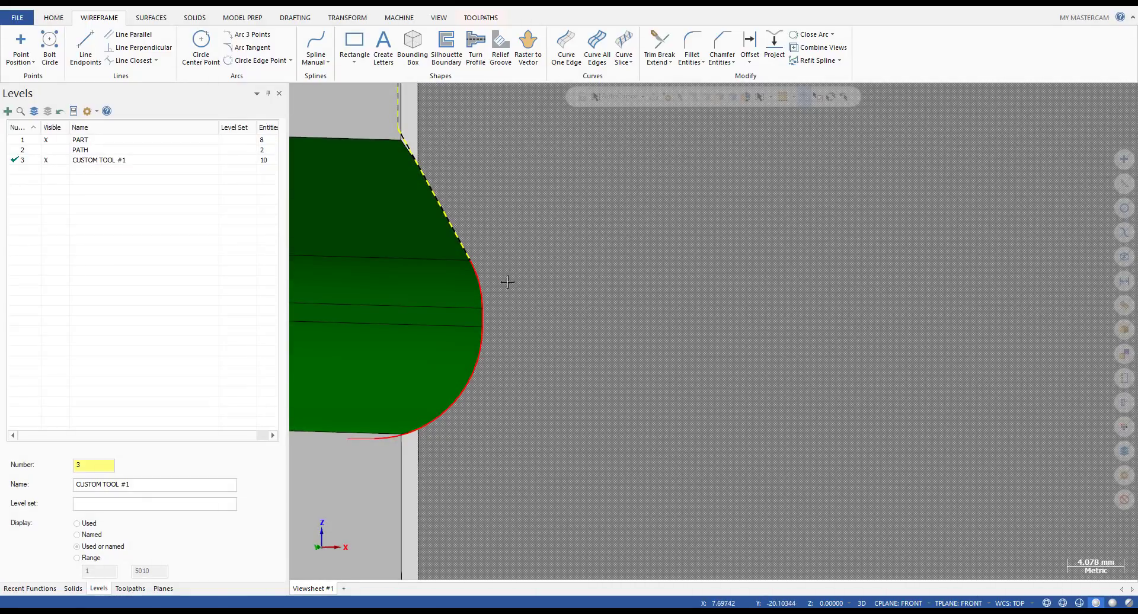
pyautogui.hotkey('alt', '1')
pyautogui.scroll(-4, 557, 308)
pyautogui.hotkey('alt', '2')
pyautogui.scroll(10, 483, 272)
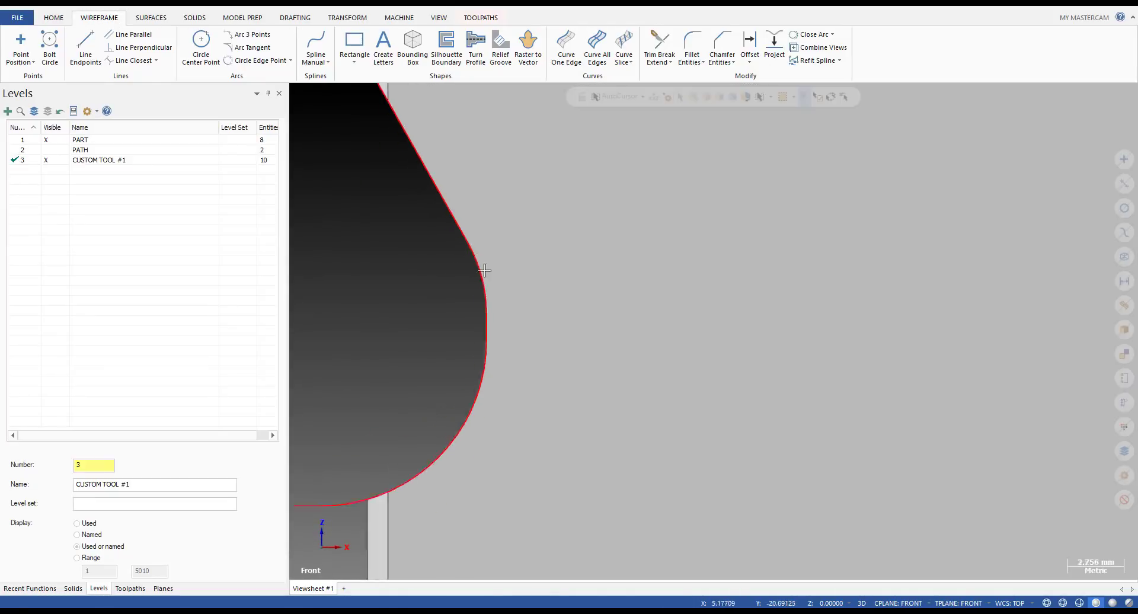
pyautogui.scroll(1, 468, 237)
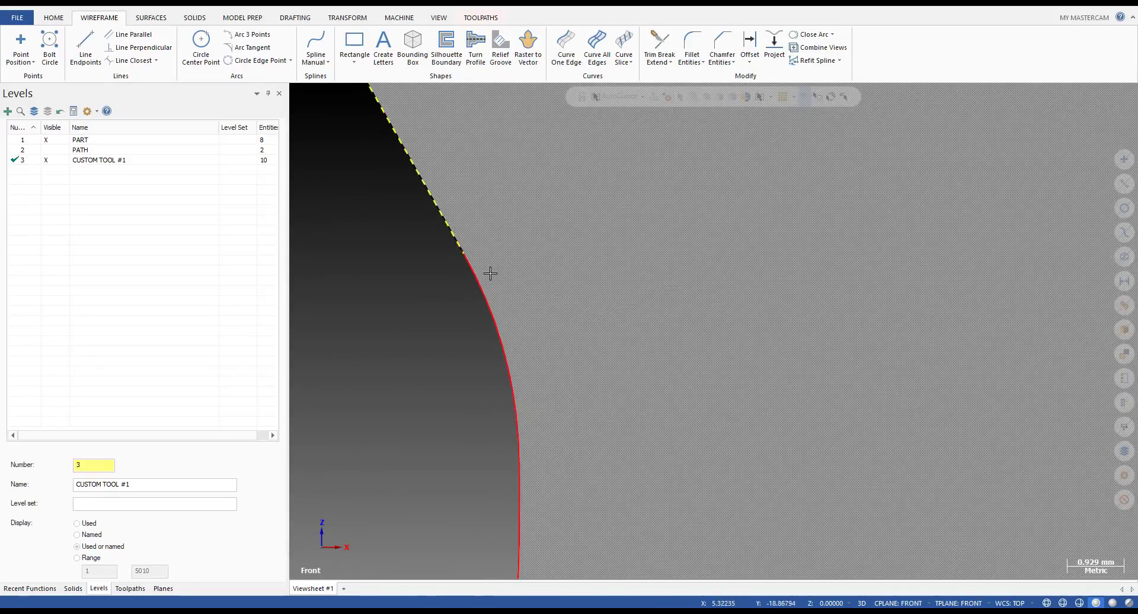
pyautogui.scroll(-8, 484, 285)
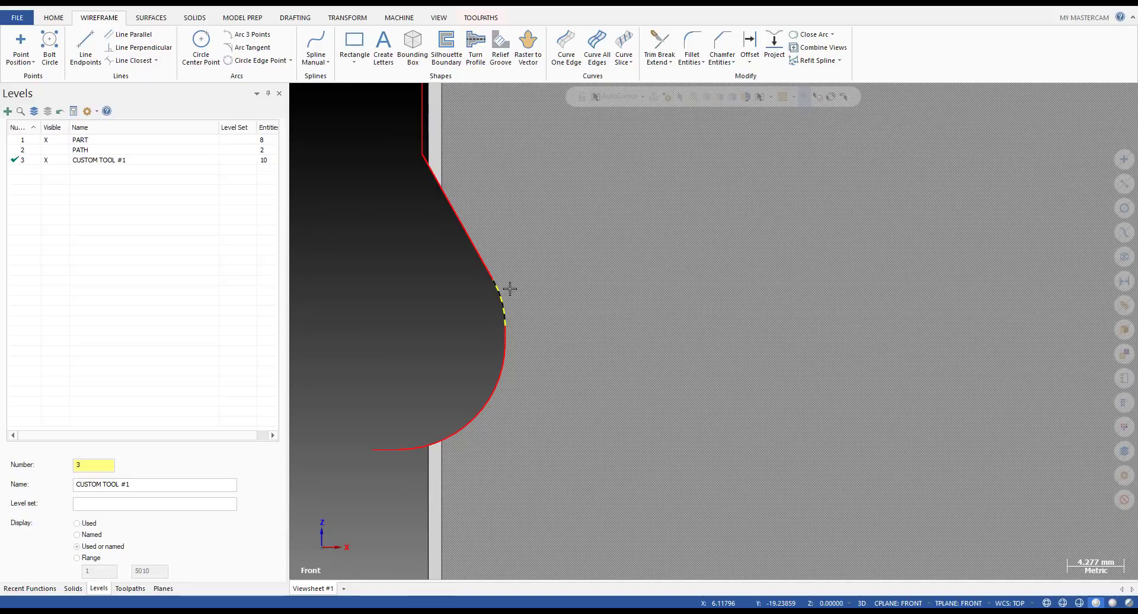
# - Try deleting the profile's upper arc and undo the deletion
pyautogui.press('Delete')
pyautogui.scroll(1, 522, 304)
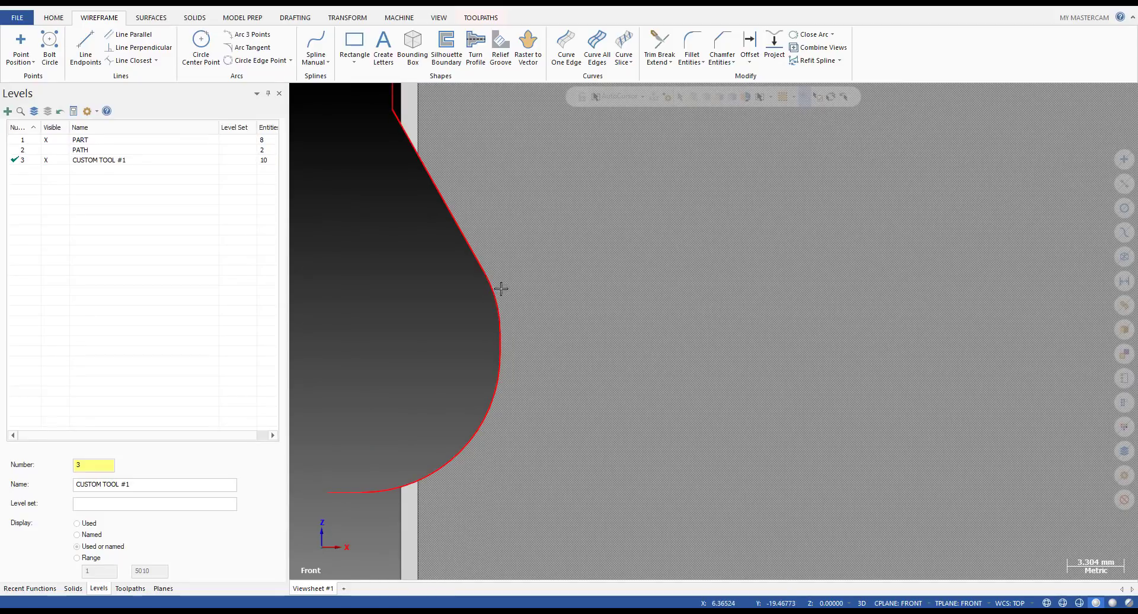
pyautogui.hotkey('ctrl', 'z')
# - Delete the duplicate slanted line overlapping the profile's slanted line above the upper arc
pyautogui.scroll(7, 480, 263)
pyautogui.scroll(15, 480, 263)
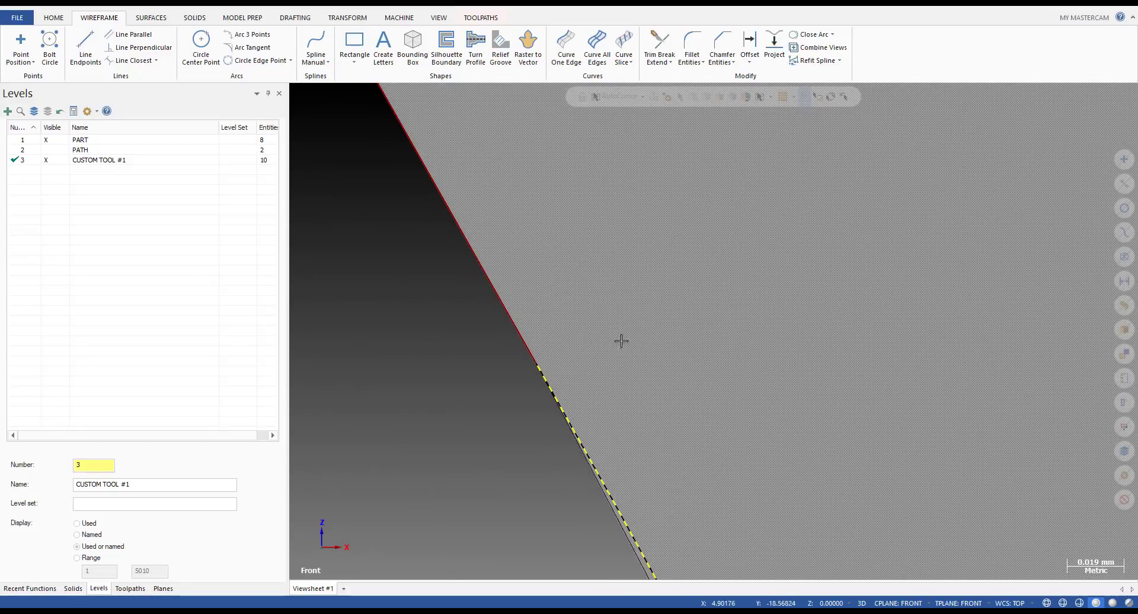
pyautogui.moveTo(543, 342); pyautogui.dragTo(579, 335, button='middle')
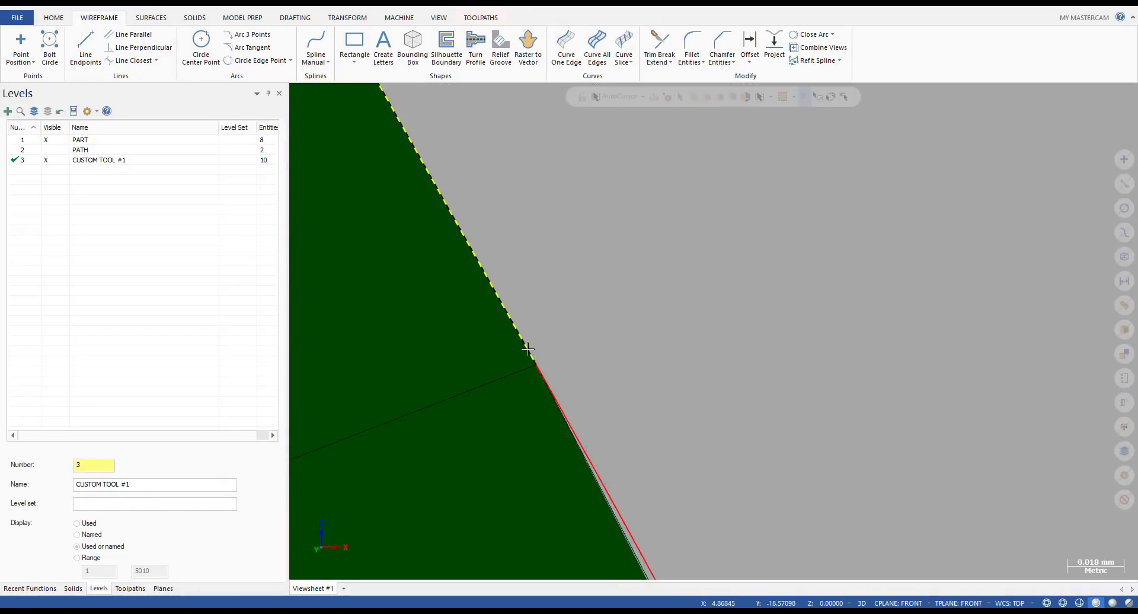
pyautogui.click(528, 349)
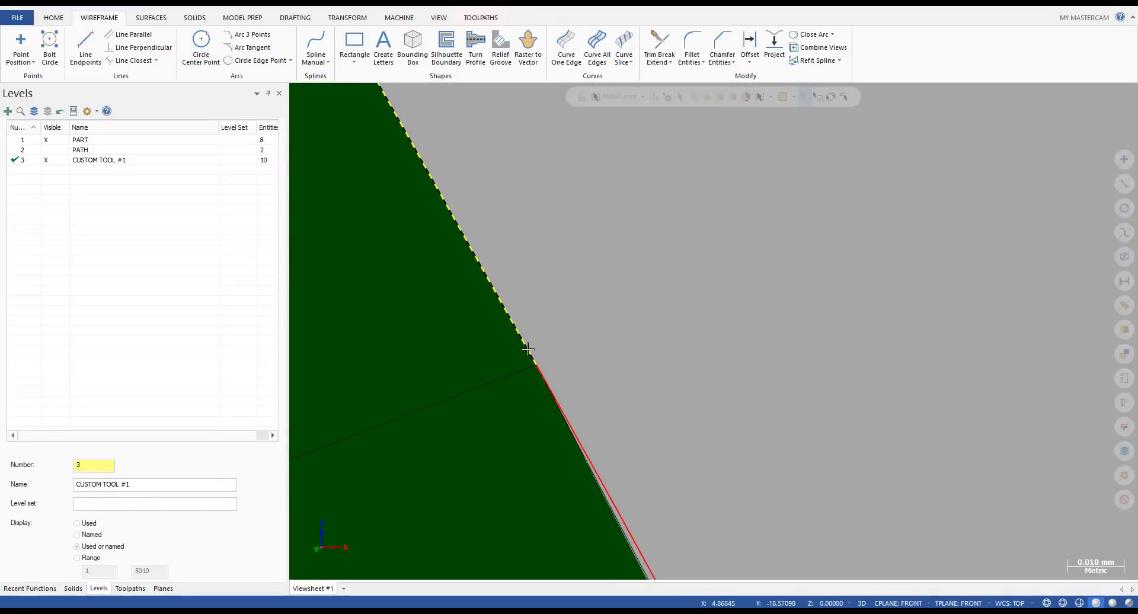
pyautogui.press('Delete')
# - Move the whole tool profile about 11.6 mm in the negative X direction, away from the block, with a Dynamic transform
pyautogui.scroll(-20, 546, 321)
pyautogui.moveTo(546, 321); pyautogui.dragTo(547, 303, button='middle')
pyautogui.hotkey('alt', '1')
pyautogui.hotkey('alt', '2')
pyautogui.scroll(20, 536, 267)
pyautogui.scroll(-15, 508, 273)
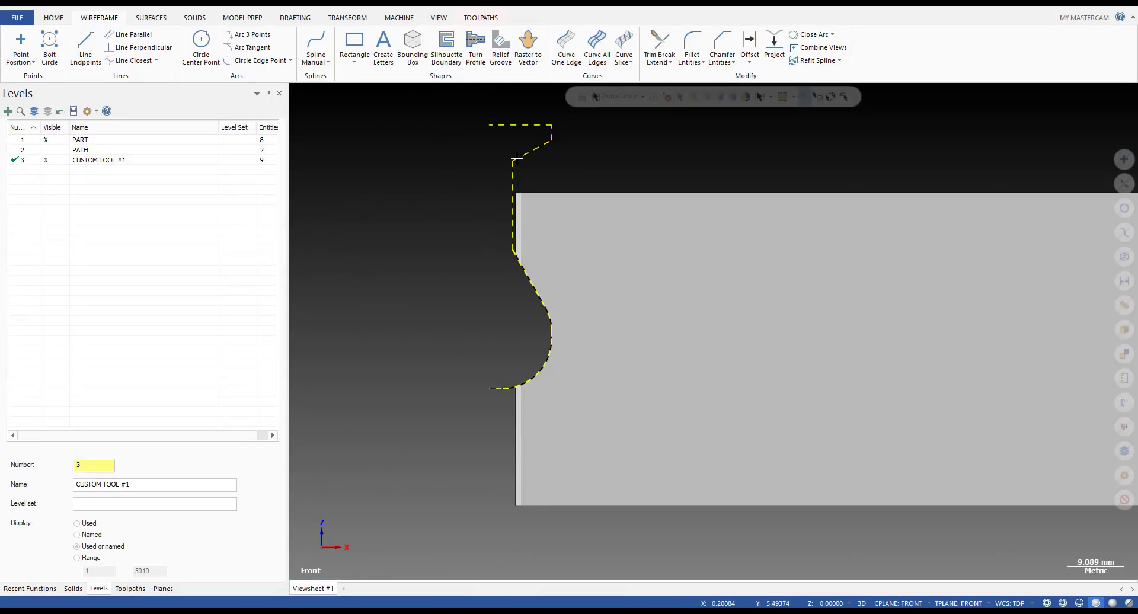
pyautogui.press('d')
pyautogui.click(605, 150)
pyautogui.click(622, 150)
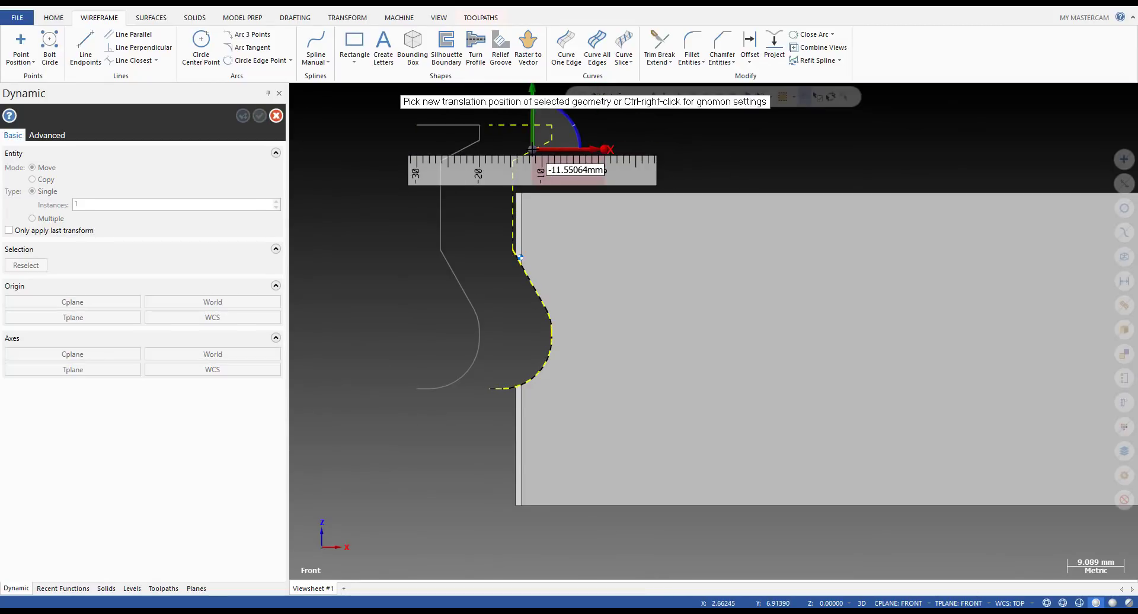
pyautogui.click(532, 148)
pyautogui.press('Escape')
pyautogui.scroll(-2, 438, 275)
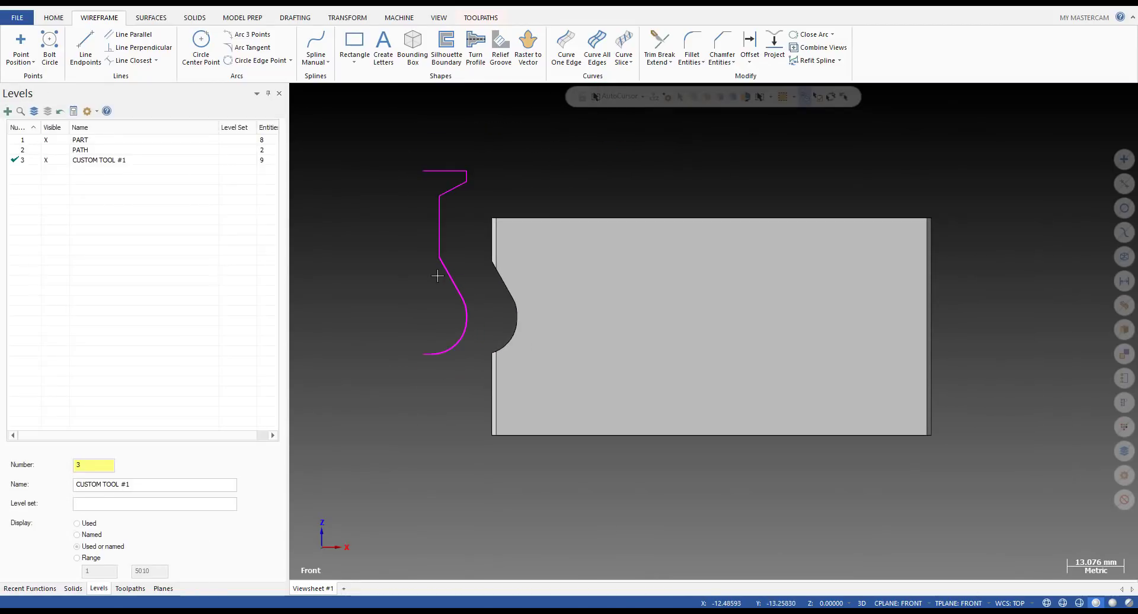
pyautogui.press('l')
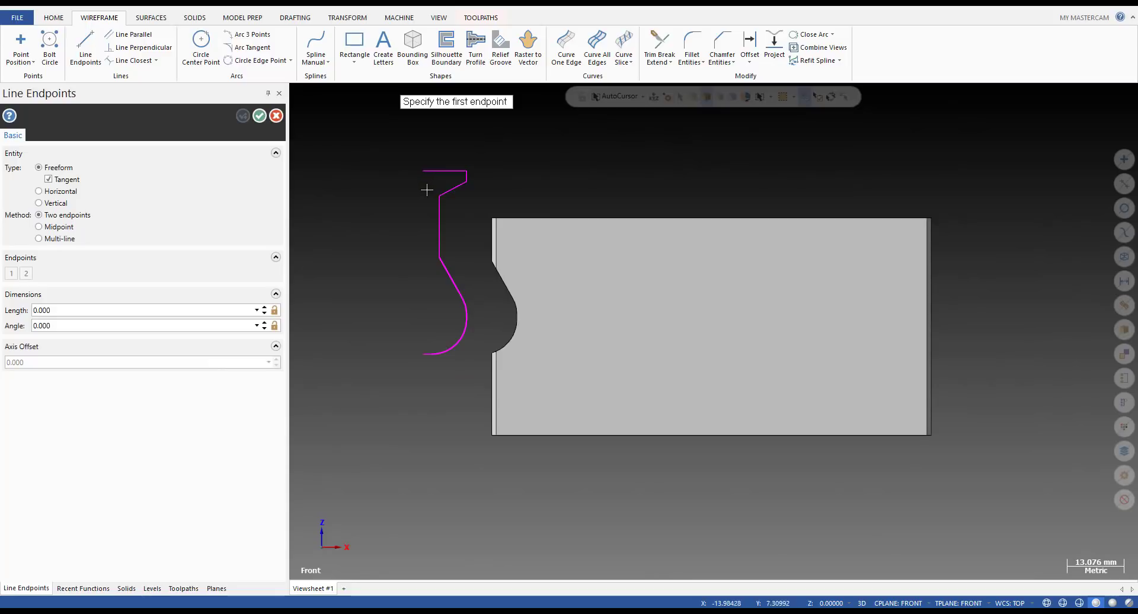
pyautogui.click(420, 171)
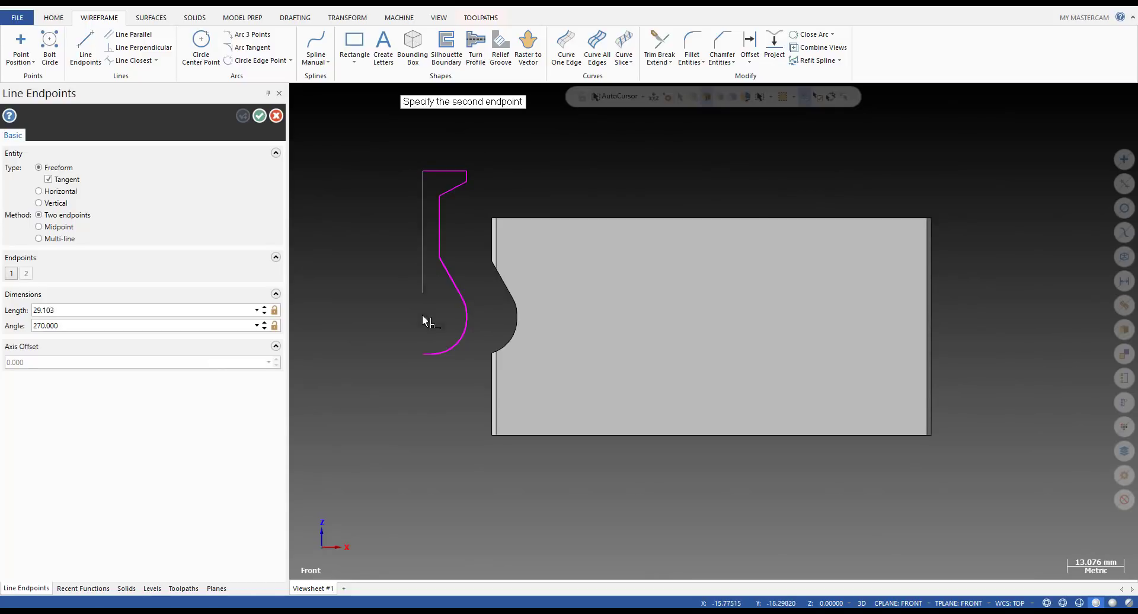
pyautogui.click(422, 355)
pyautogui.press('Escape')
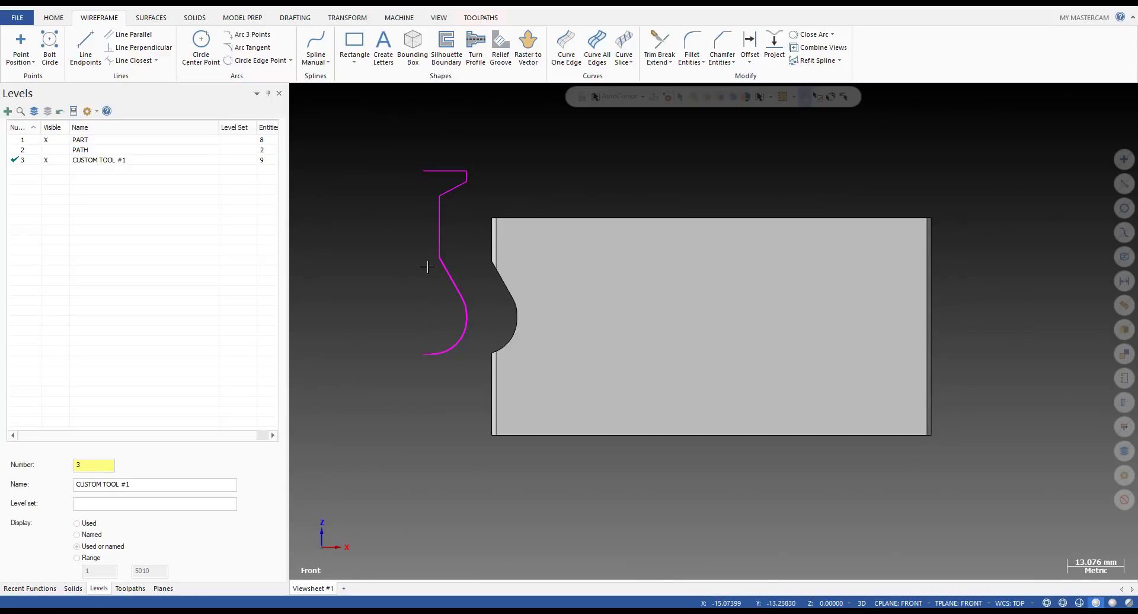
# - Measure the length of the tool profile's top horizontal line with a smart dimension, without placing the dimension
pyautogui.scroll(1, 455, 170)
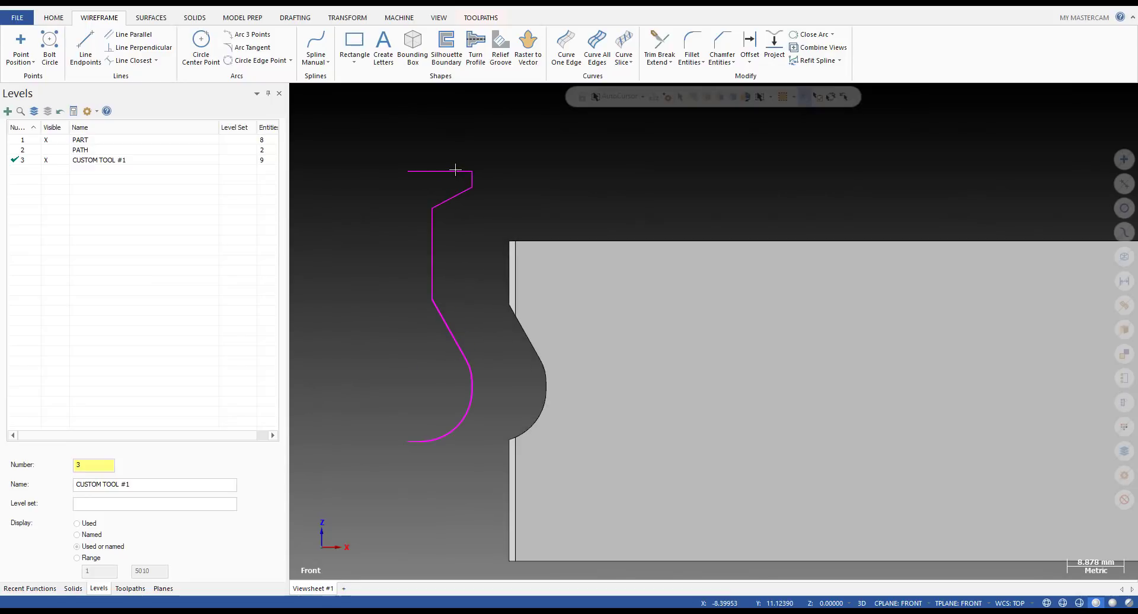
pyautogui.press('d')
pyautogui.scroll(-2, 431, 354)
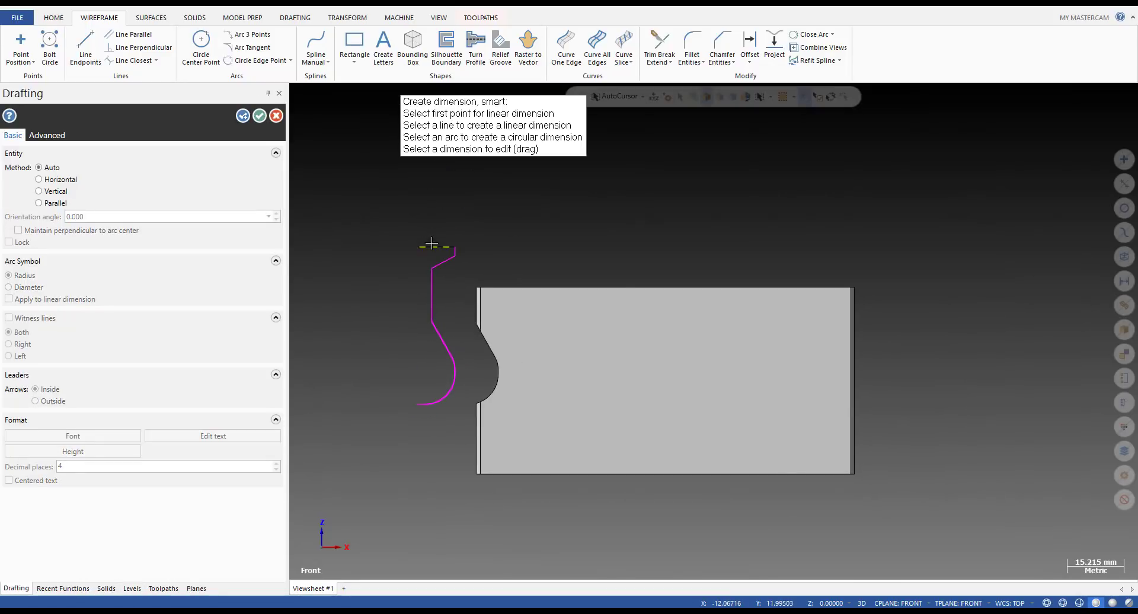
pyautogui.click(431, 244)
pyautogui.scroll(-2, 445, 226)
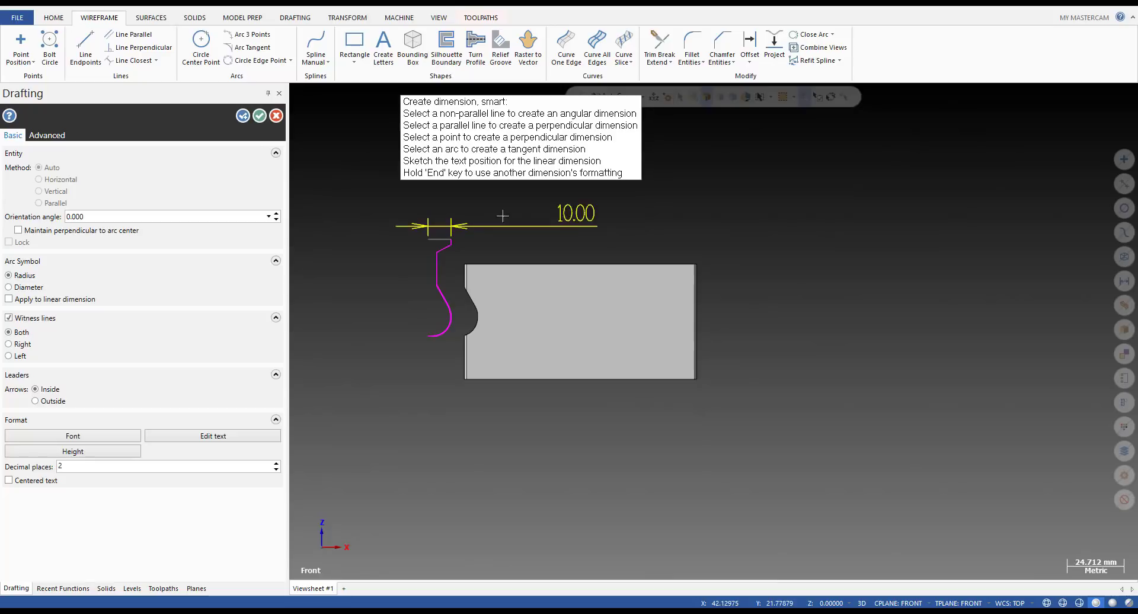
pyautogui.press('Escape')
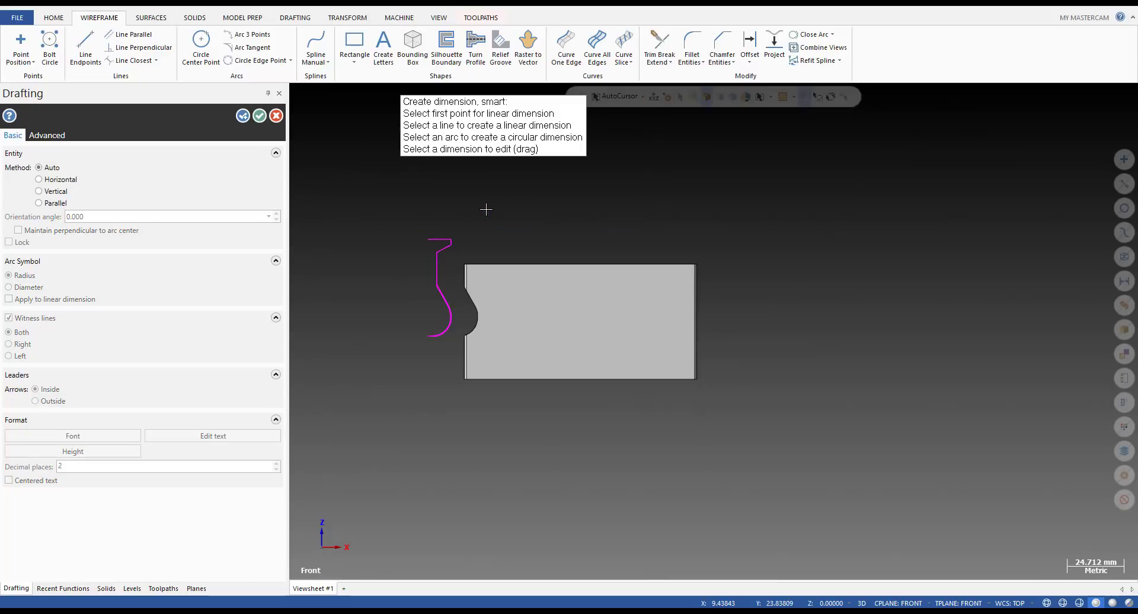
pyautogui.press('Escape')
pyautogui.scroll(1, 397, 237)
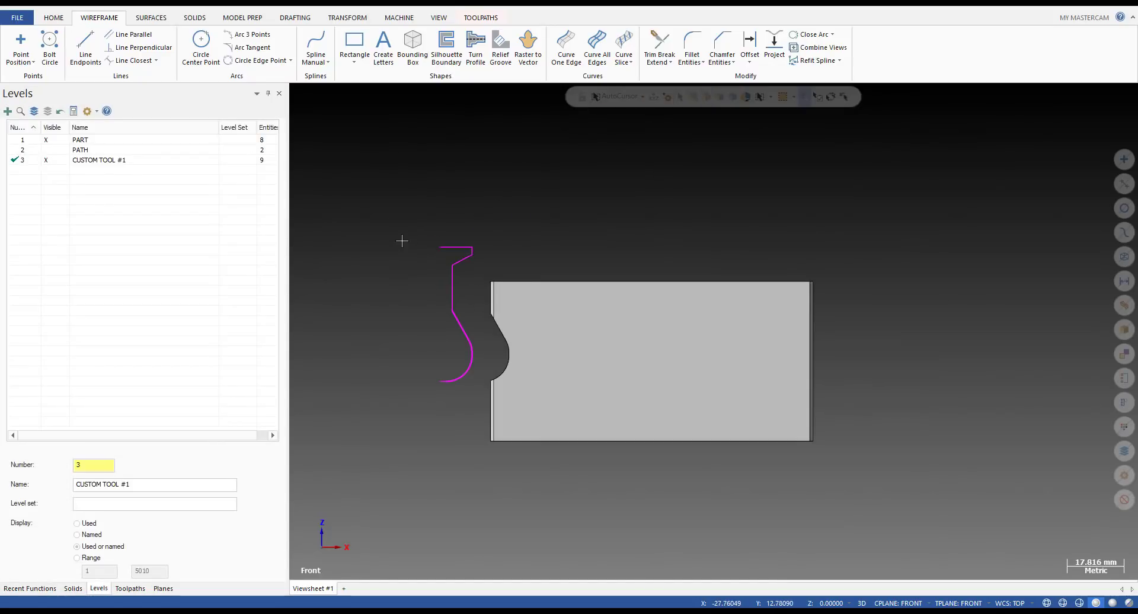
# - Raise the profile's top horizontal line straight upward, well above the block, with a Dynamic transform
pyautogui.click(455, 247)
pyautogui.press('d')
pyautogui.click(496, 242)
pyautogui.click(495, 221)
pyautogui.click(499, 164)
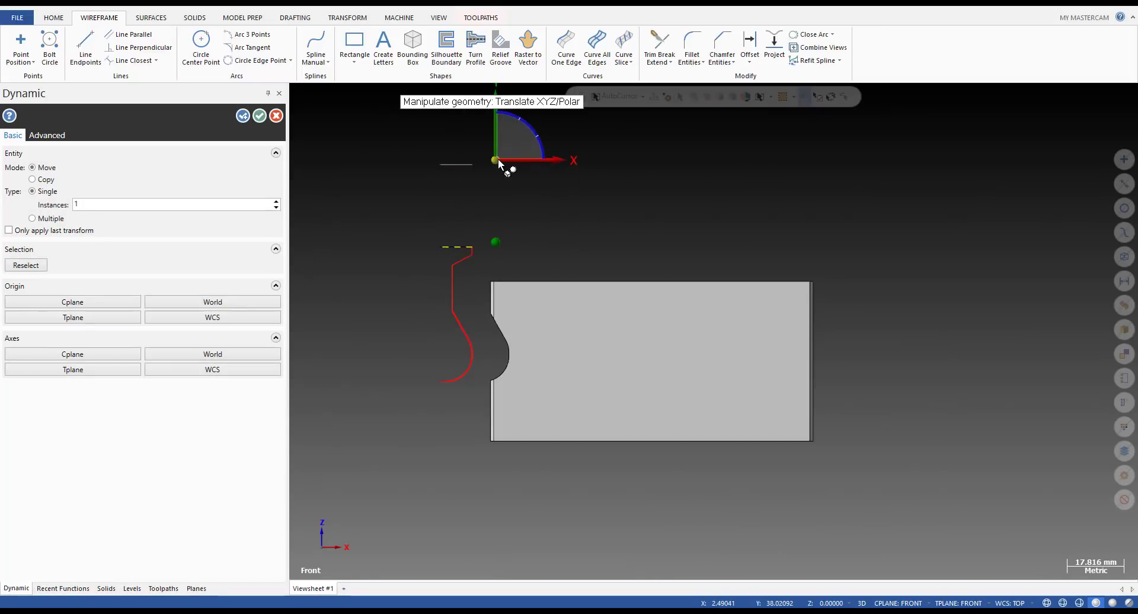
# - Extend the short vertical line at the profile's upper end to meet the raised top line
pyautogui.press('Escape')
pyautogui.press('t')
pyautogui.click(465, 165)
pyautogui.click(471, 241)
pyautogui.press('Escape')
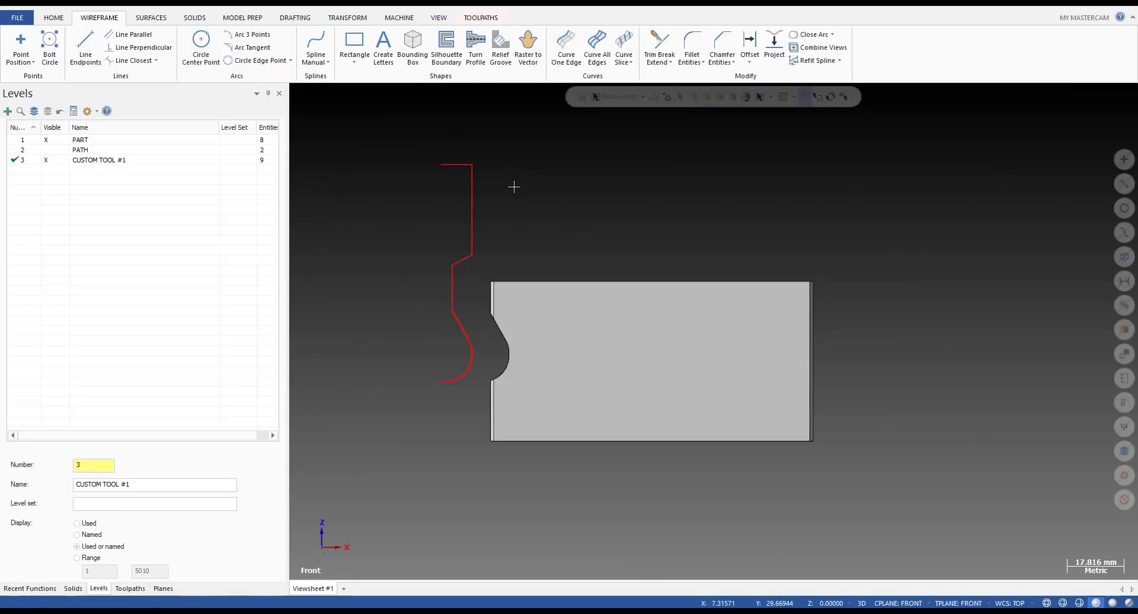
# - Compare the tool profile's orientation to the block in the Front and Top views
pyautogui.scroll(-2, 514, 187)
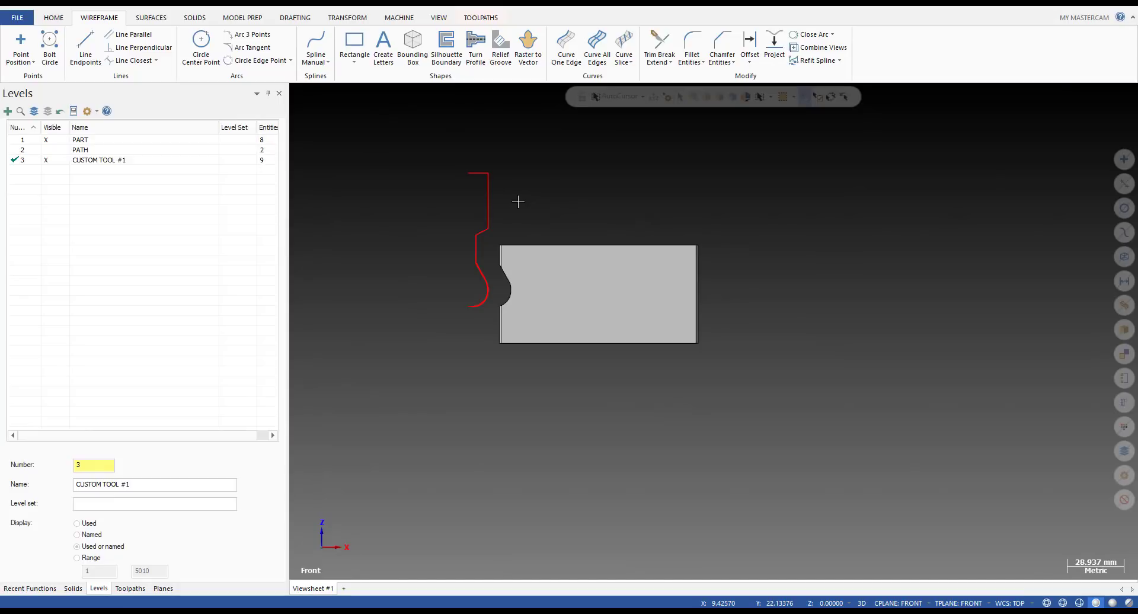
pyautogui.moveTo(524, 219); pyautogui.dragTo(540, 251, button='middle')
pyautogui.hotkey('alt', '1')
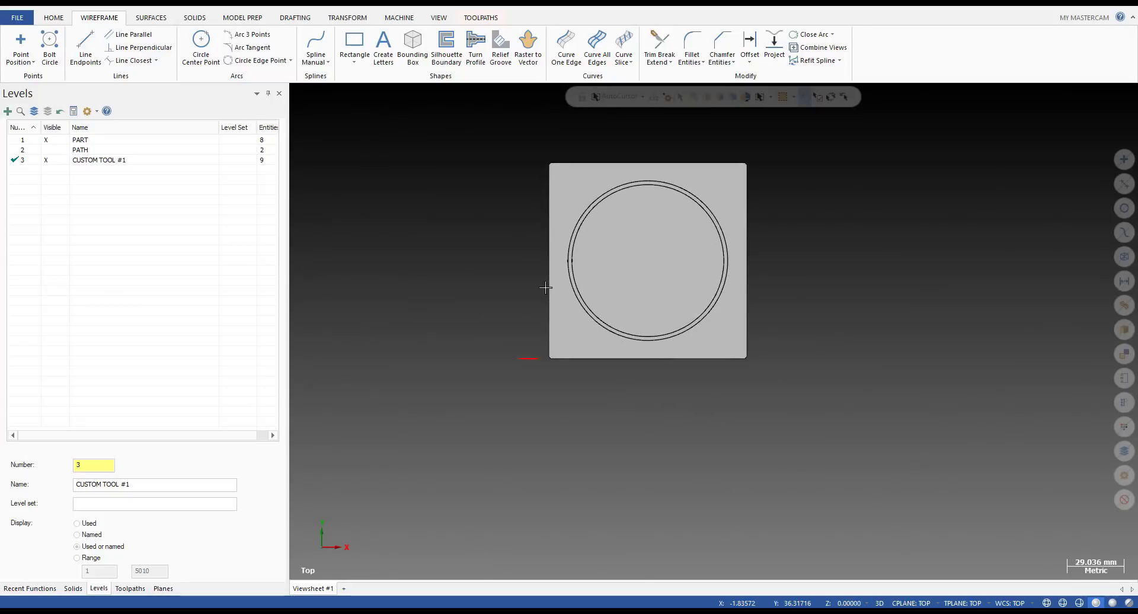
pyautogui.hotkey('alt', '2')
pyautogui.hotkey('alt', '1')
# - Rotate the whole tool profile about the X axis at its top line's free end so it lies flat in the Top plane
pyautogui.scroll(2, 547, 350)
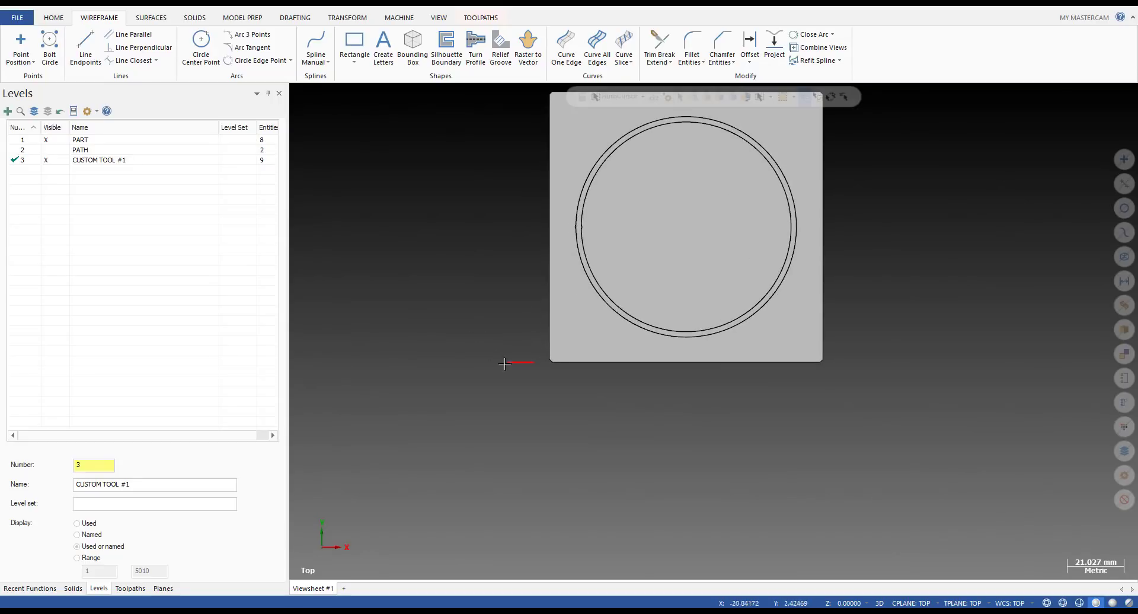
pyautogui.scroll(2, 539, 388)
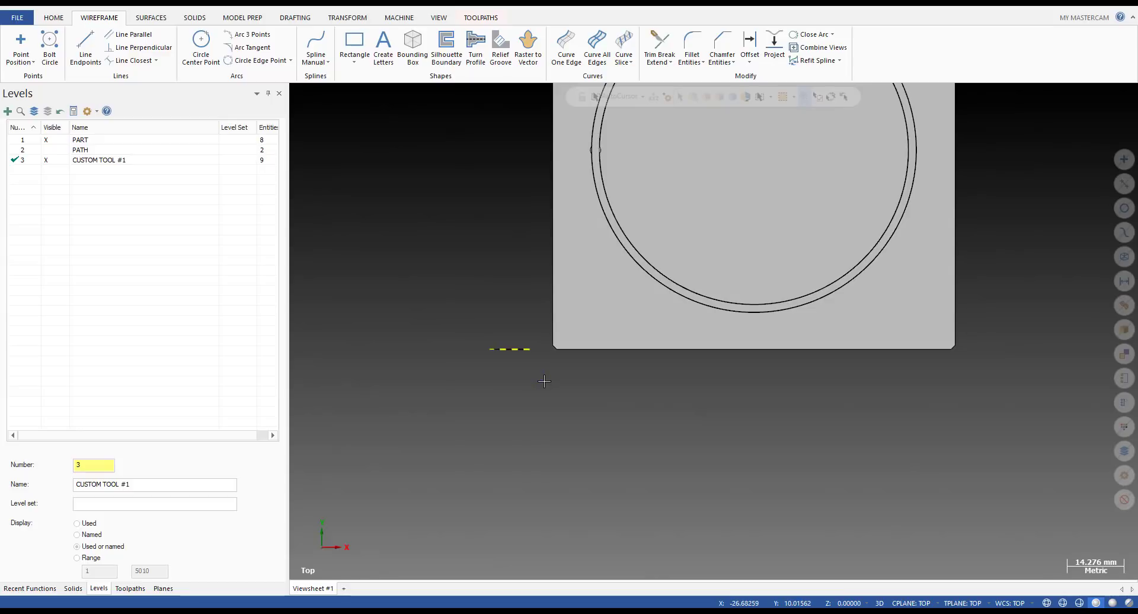
pyautogui.moveTo(516, 360); pyautogui.dragTo(447, 326, button='middle')
pyautogui.scroll(1, 481, 332)
pyautogui.press('d')
pyautogui.click(488, 349)
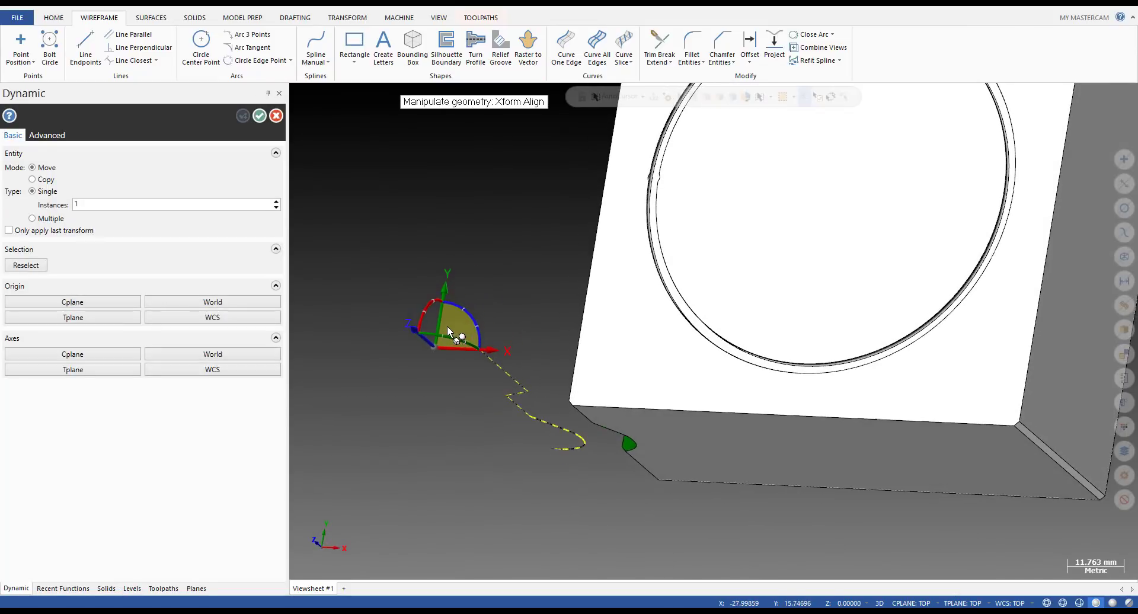
pyautogui.scroll(-3, 508, 379)
pyautogui.scroll(-1, 508, 379)
pyautogui.hotkey('alt', '2')
pyautogui.moveTo(508, 376); pyautogui.dragTo(442, 354, button='middle')
pyautogui.scroll(-2, 443, 353)
pyautogui.scroll(2, 506, 232)
pyautogui.press('alt')
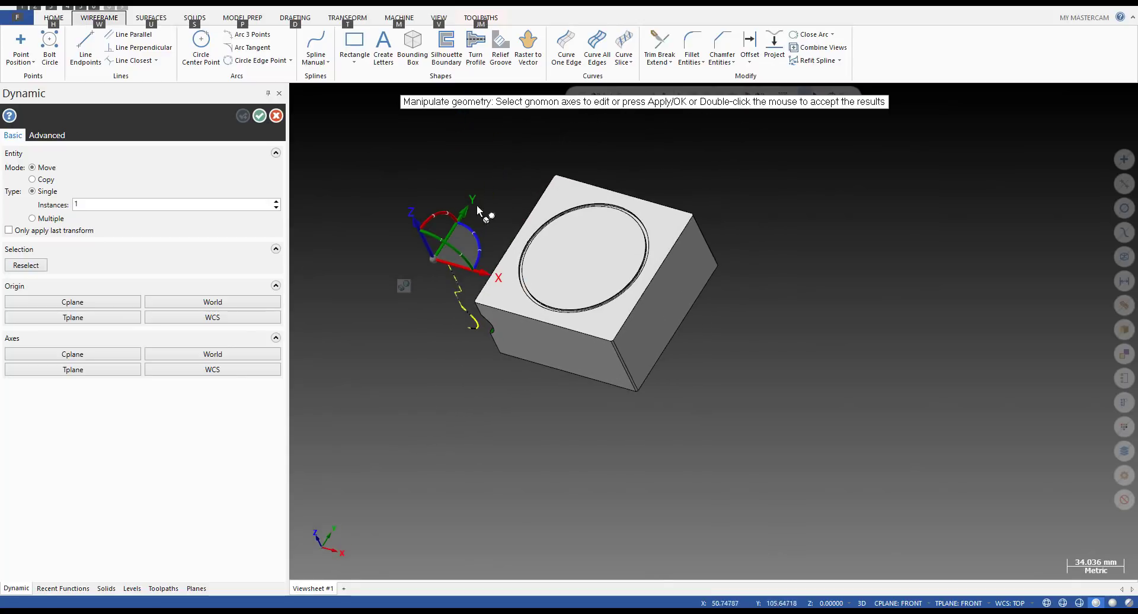
pyautogui.click(442, 213)
pyautogui.write('-')
pyautogui.press('Return')
pyautogui.press('Return')
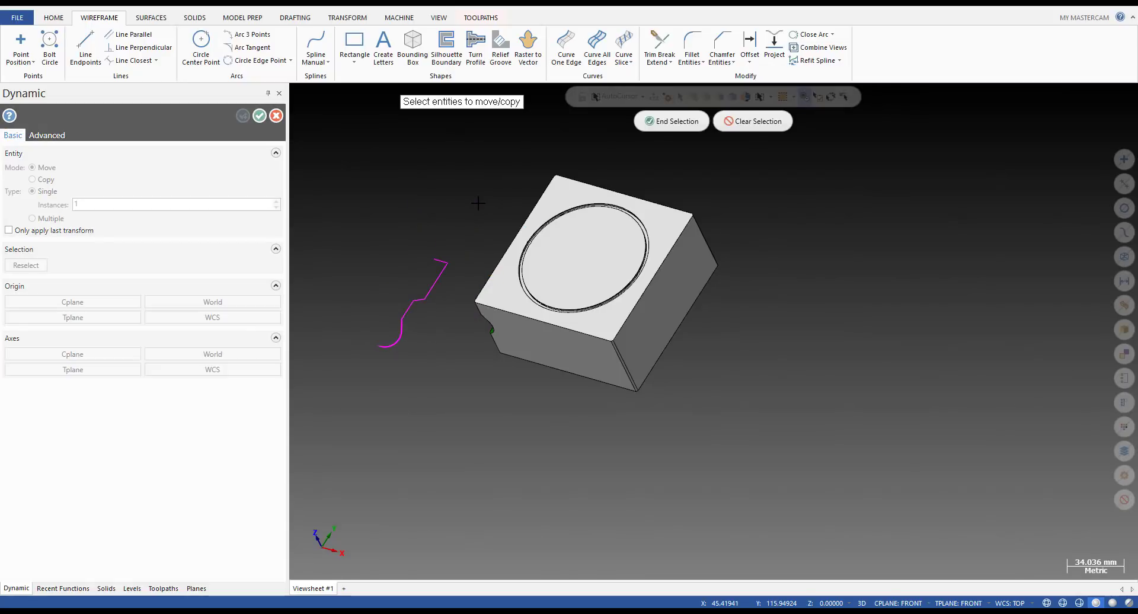
pyautogui.hotkey('alt', '1')
pyautogui.press('Escape')
pyautogui.scroll(-1, 447, 423)
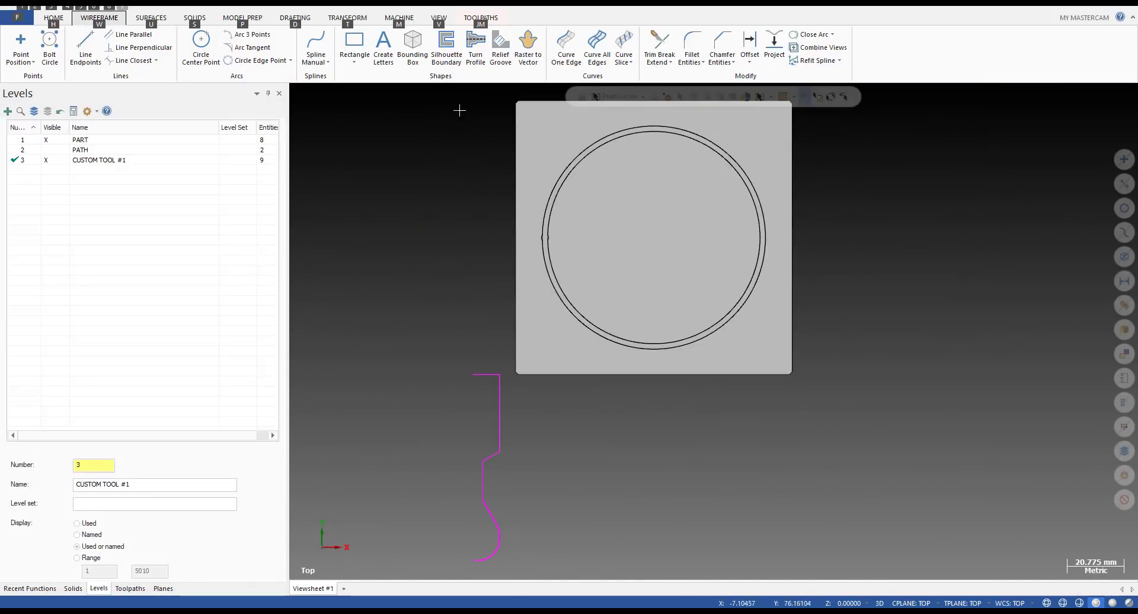
# - Show the coordinate axes and gnomons, and hide the PART level
pyautogui.click(438, 17)
pyautogui.click(616, 47)
pyautogui.scroll(-3, 483, 245)
pyautogui.click(650, 46)
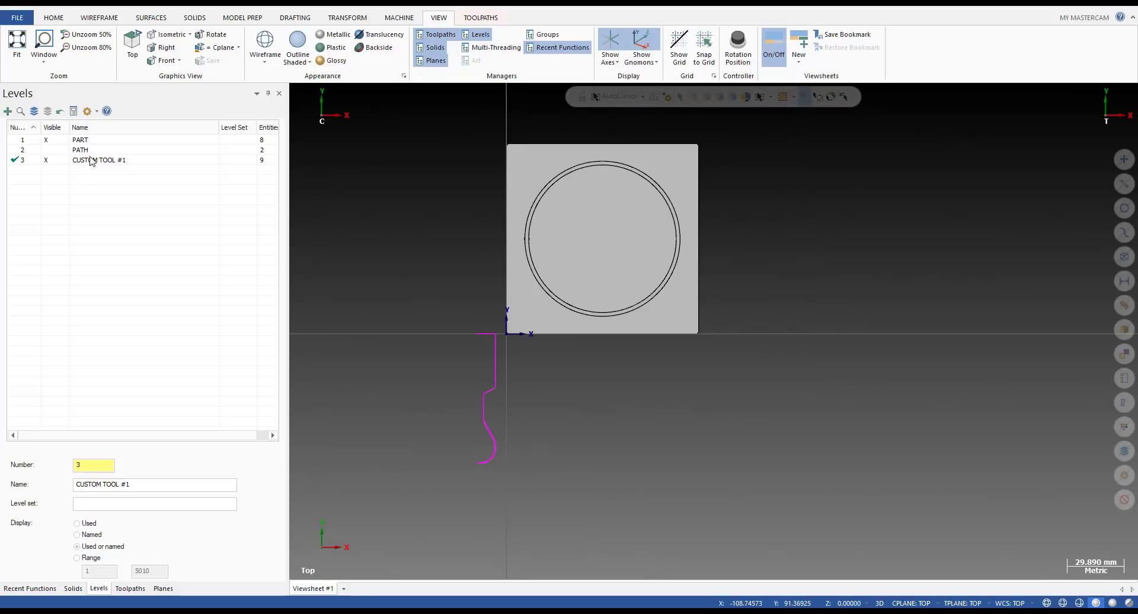
pyautogui.click(47, 140)
# - Move the whole tool profile with a Dynamic transform so the free end of its bottom edge sits on the origin
pyautogui.scroll(4, 524, 356)
pyautogui.moveTo(408, 274); pyautogui.dragTo(537, 529)
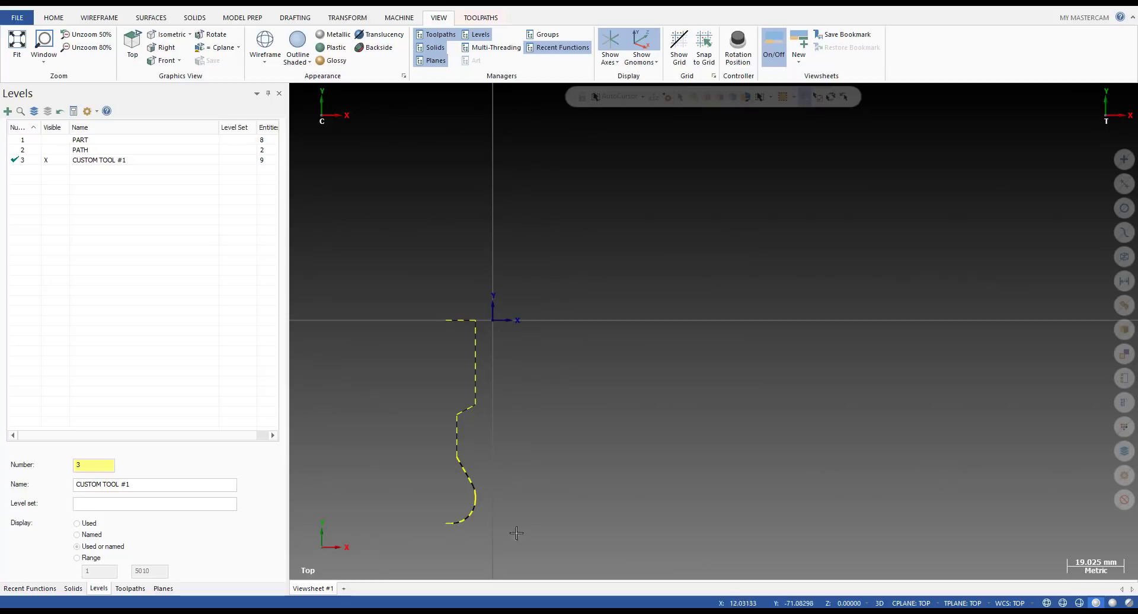
pyautogui.press('d')
pyautogui.click(448, 528)
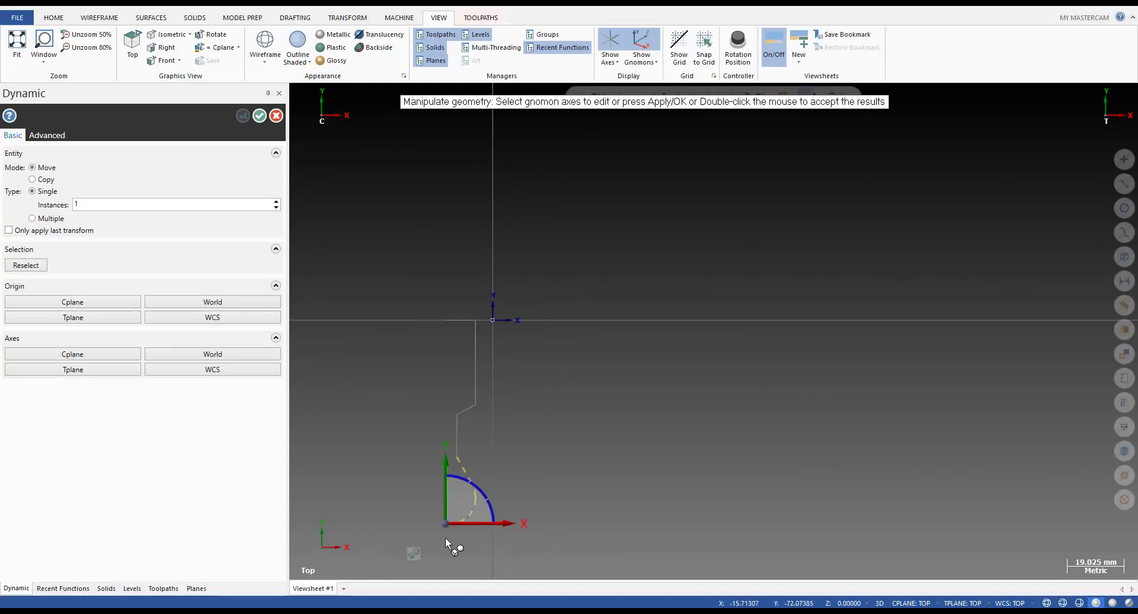
pyautogui.click(449, 529)
pyautogui.click(494, 319)
pyautogui.press('Return')
pyautogui.press('Escape')
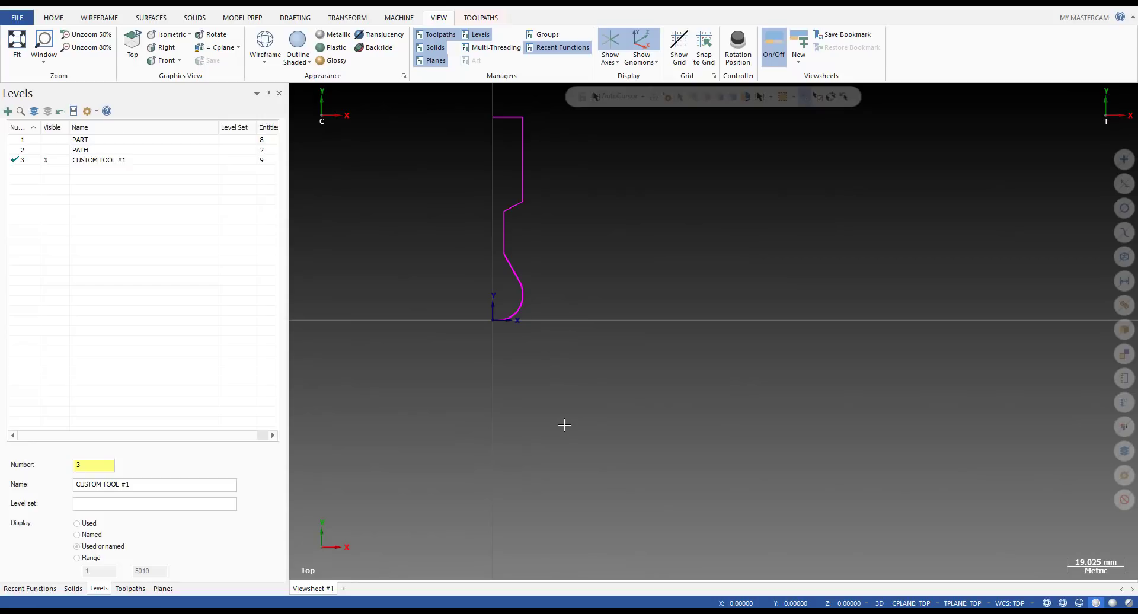
# - Set the 1.8 Flat Endmill's tool number, length offset and diameter offset to 2 in the Tool Manager
pyautogui.scroll(-5, 556, 401)
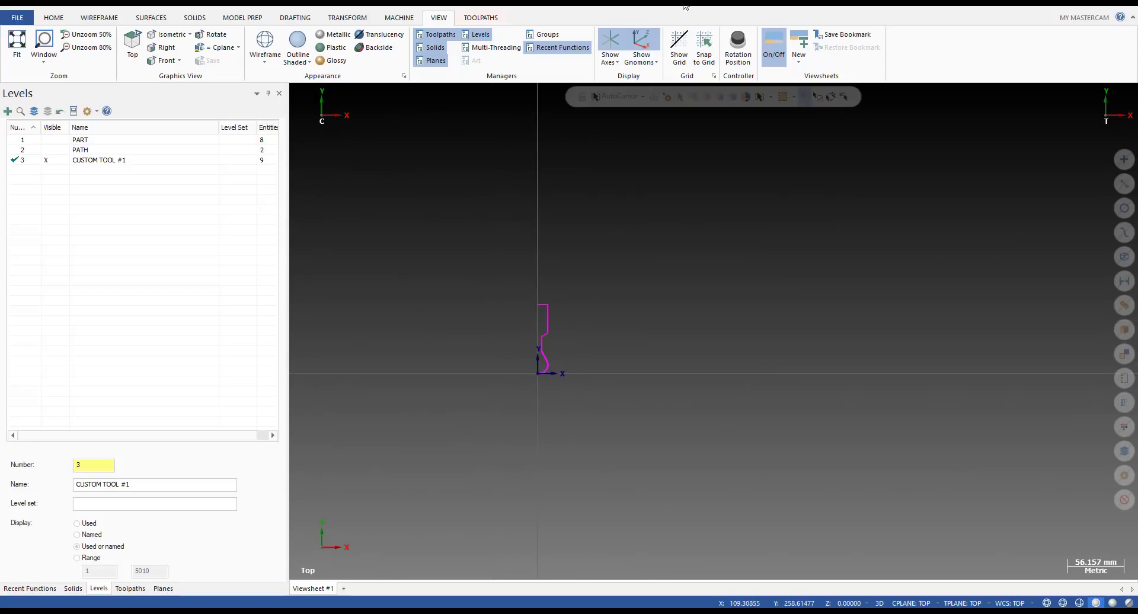
pyautogui.click(500, 17)
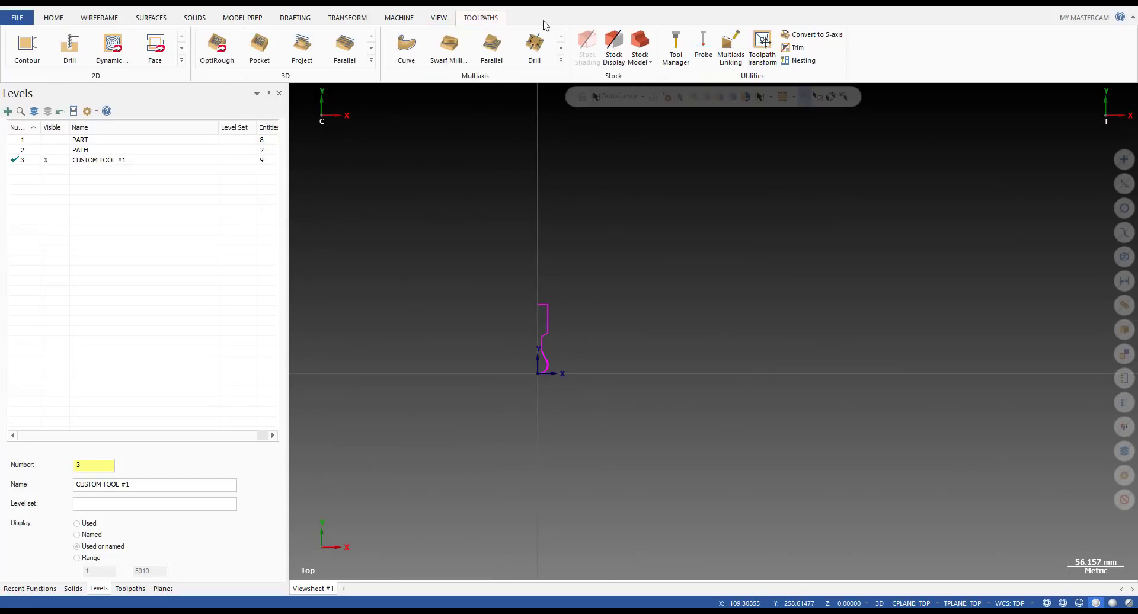
pyautogui.click(672, 47)
pyautogui.click(765, 195)
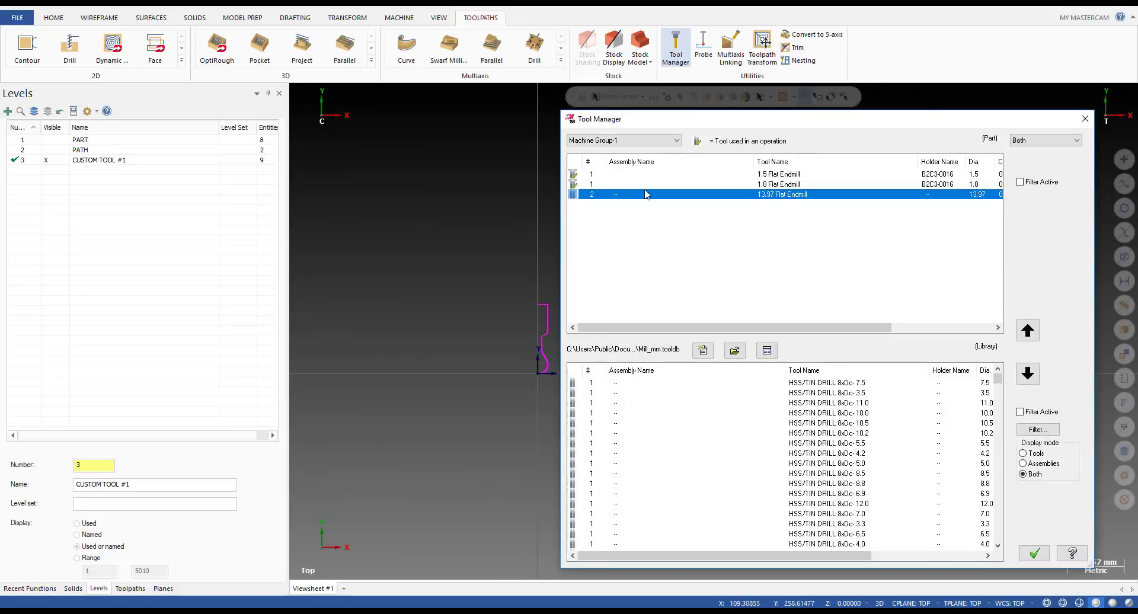
pyautogui.click(602, 186)
pyautogui.doubleClick(603, 186)
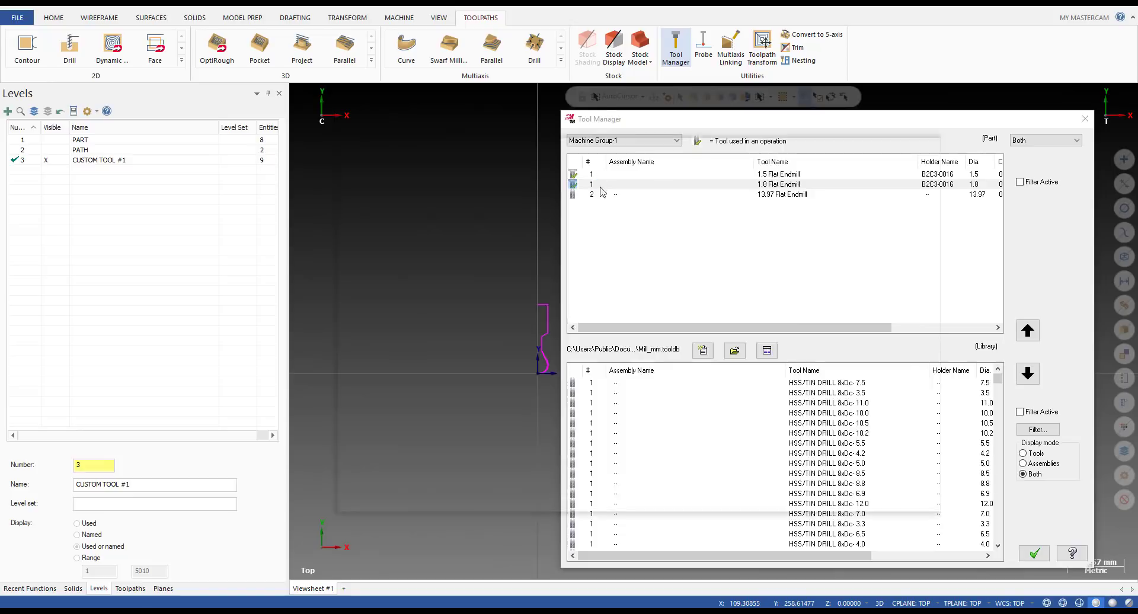
pyautogui.click(379, 197)
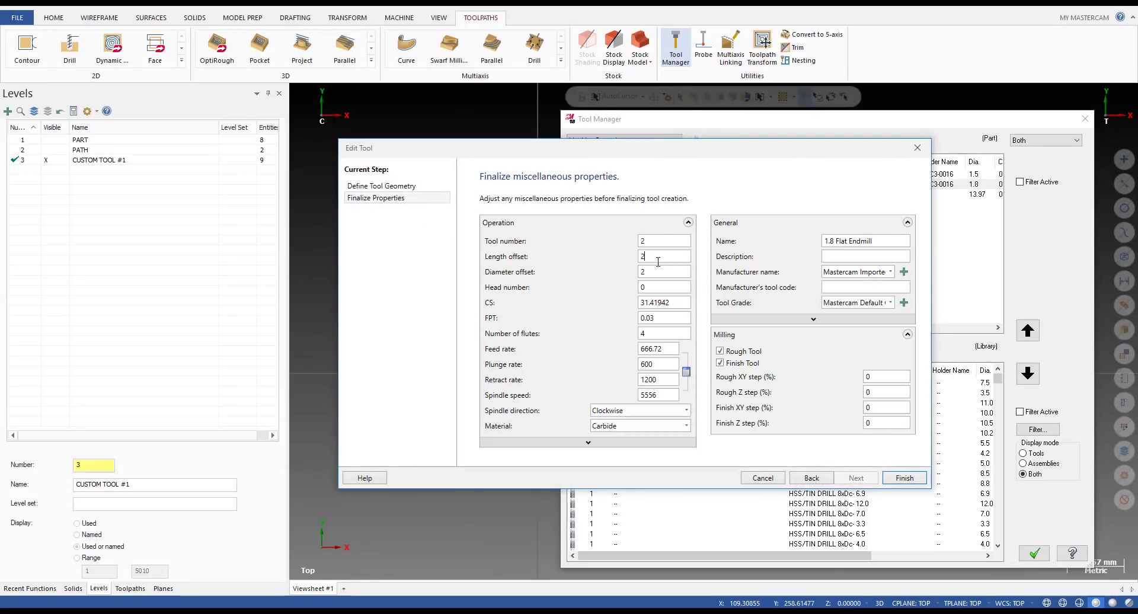
pyautogui.click(904, 478)
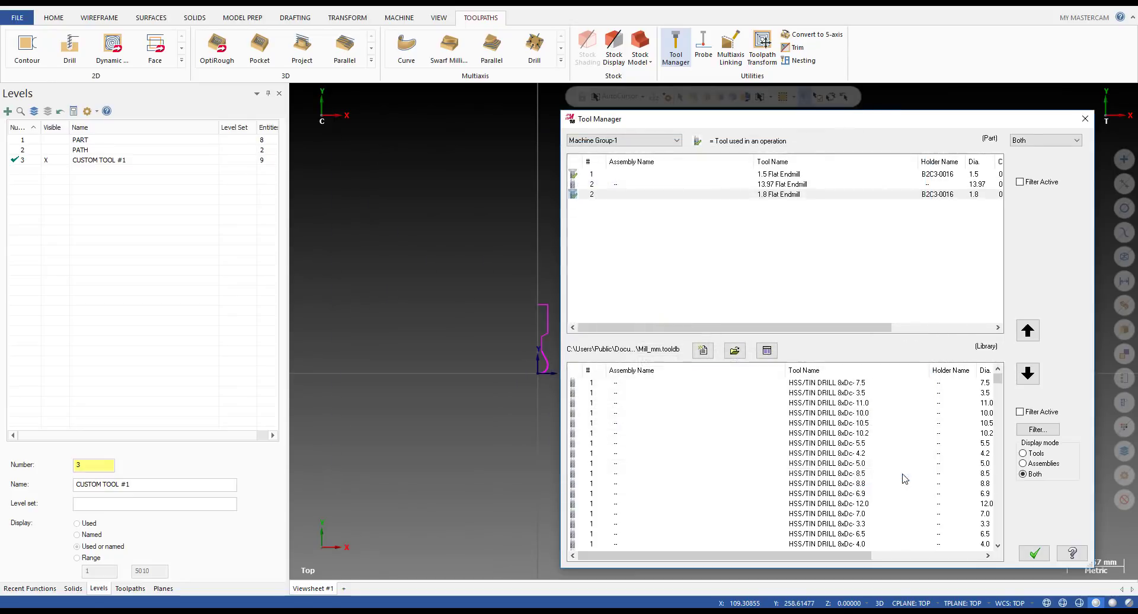
pyautogui.doubleClick(590, 194)
pyautogui.press('Escape')
# - Import the level 3 CUSTOM TOOL #1 profile into the 13.97 Flat Endmill, overwriting its existing geometry settings
pyautogui.doubleClick(605, 183)
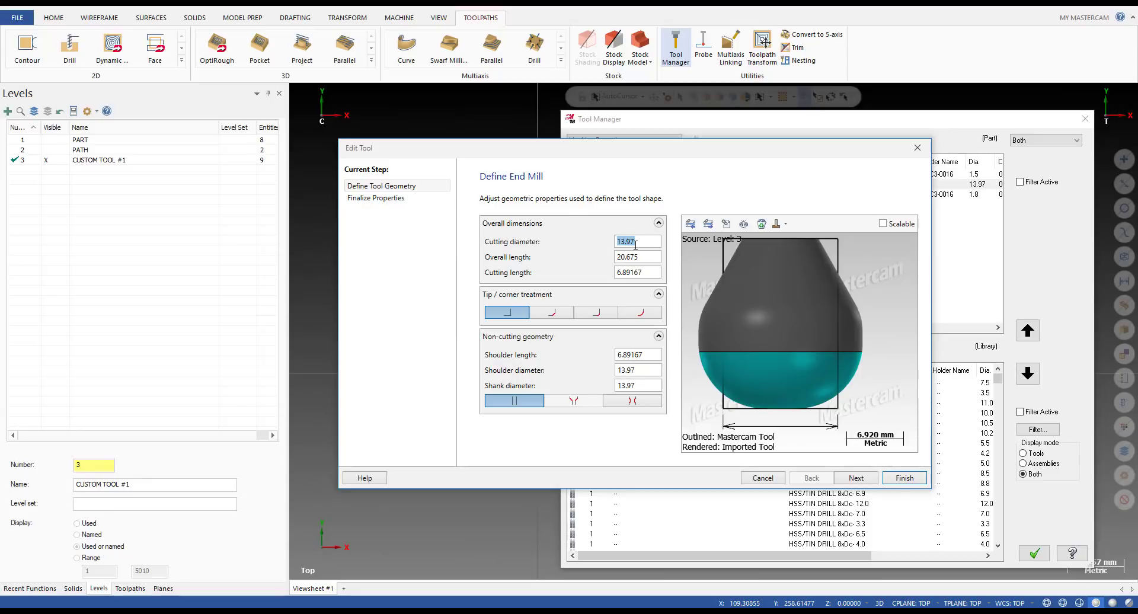
pyautogui.click(691, 224)
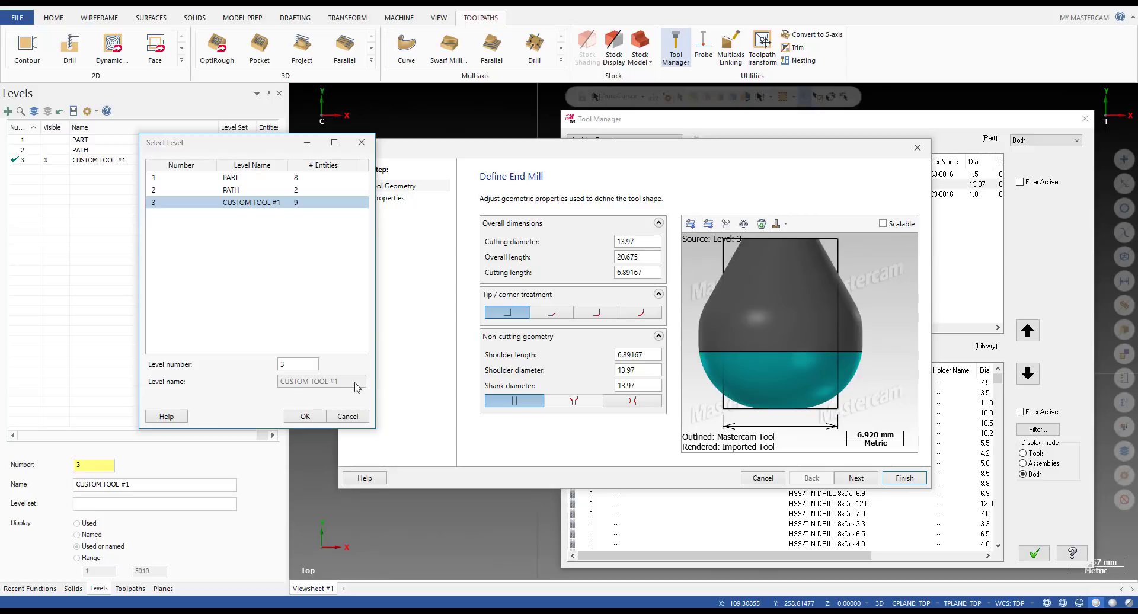
pyautogui.click(325, 418)
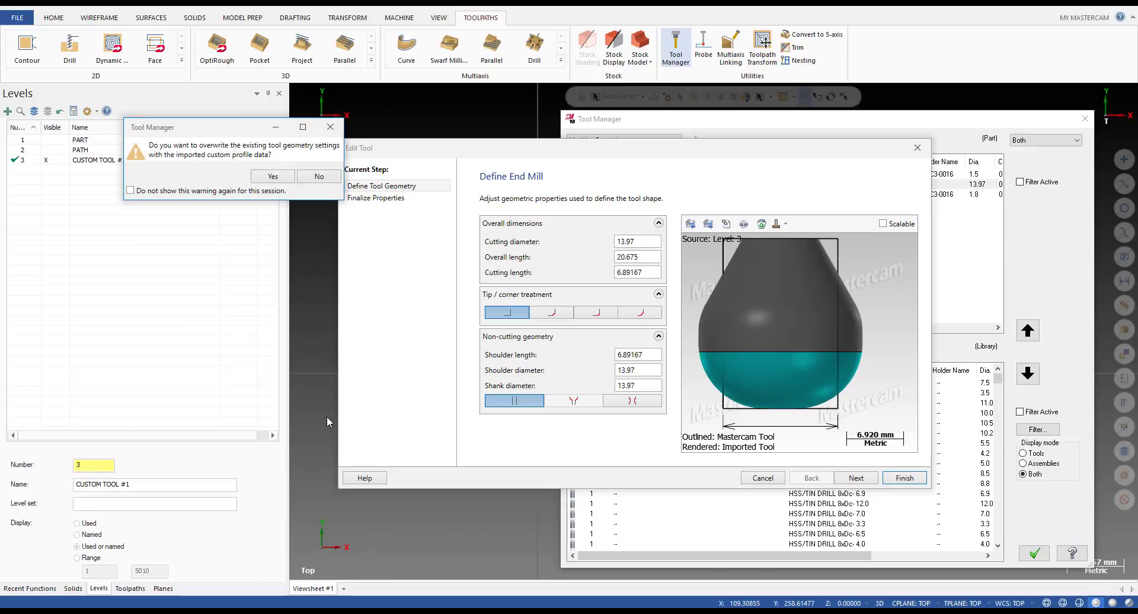
pyautogui.click(273, 176)
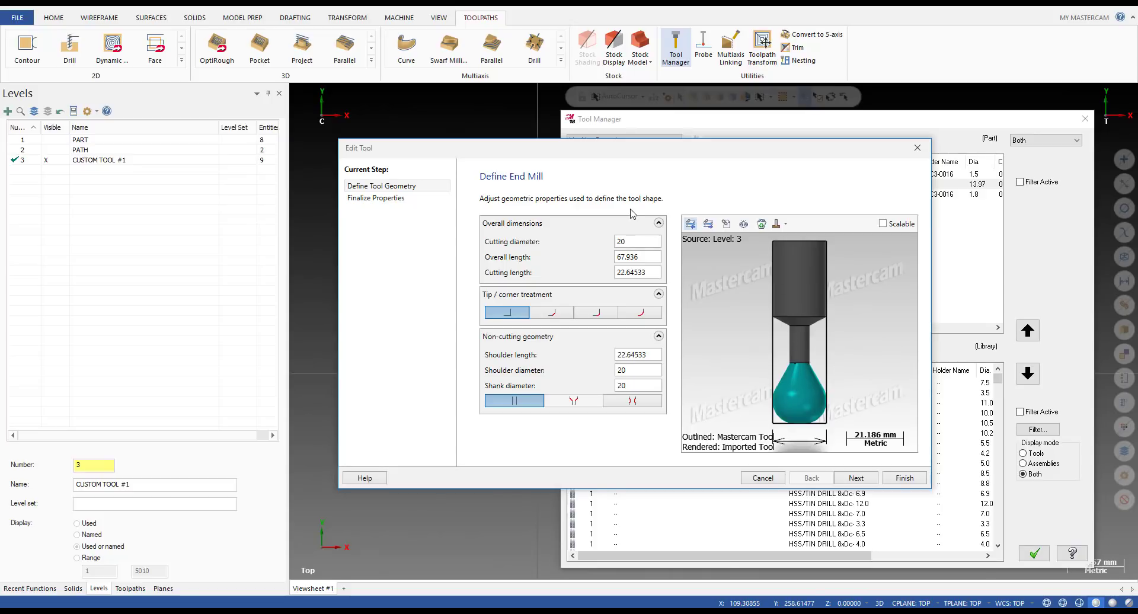
# - Set the imported custom tool's overall length to 75 and save the tool
pyautogui.click(639, 242)
pyautogui.click(629, 256)
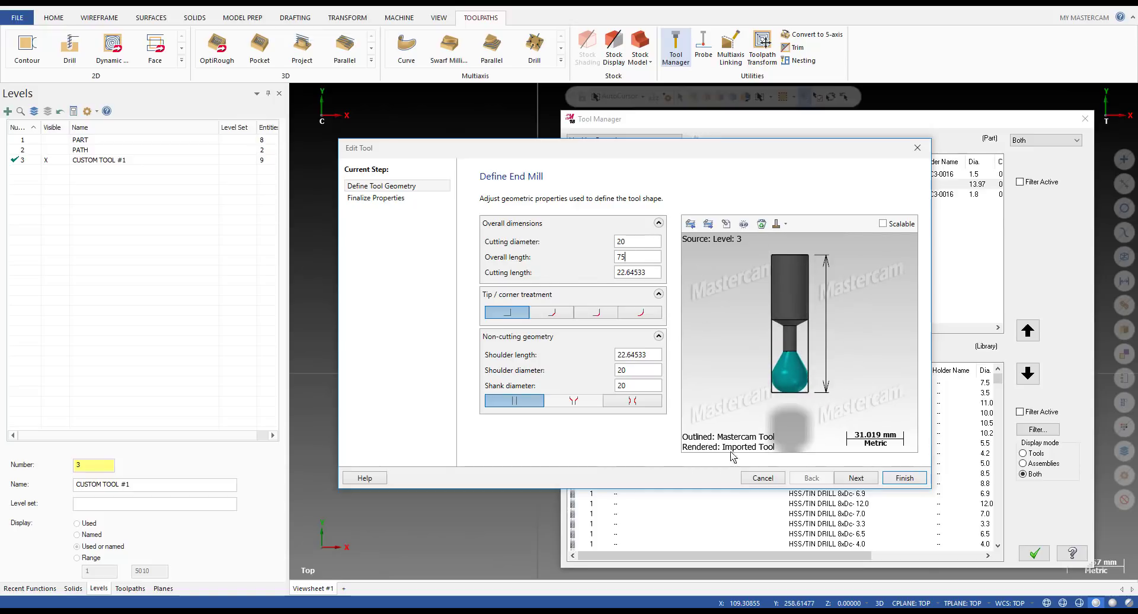
pyautogui.click(904, 478)
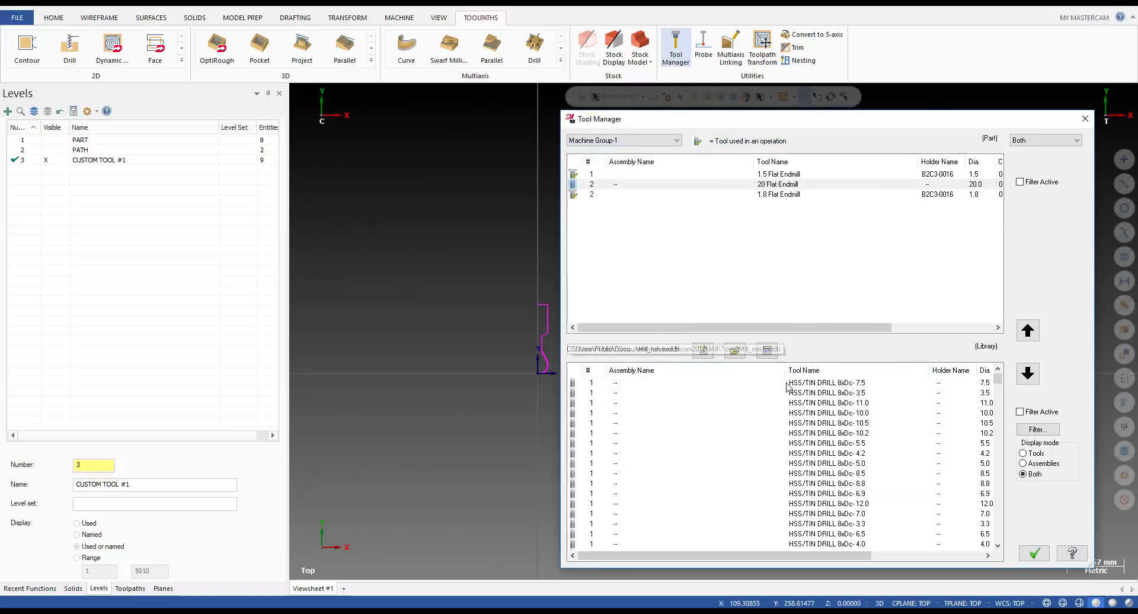
pyautogui.click(1031, 552)
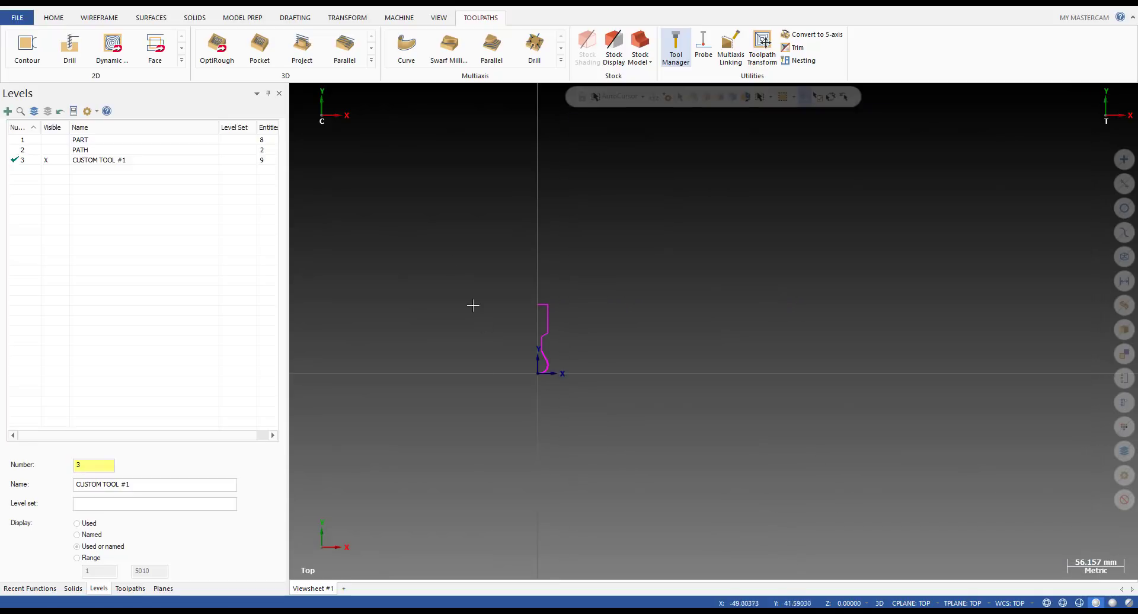
# - Hide the CUSTOM TOOL #1 level and show the PART level with the side channel in view
pyautogui.click(55, 161)
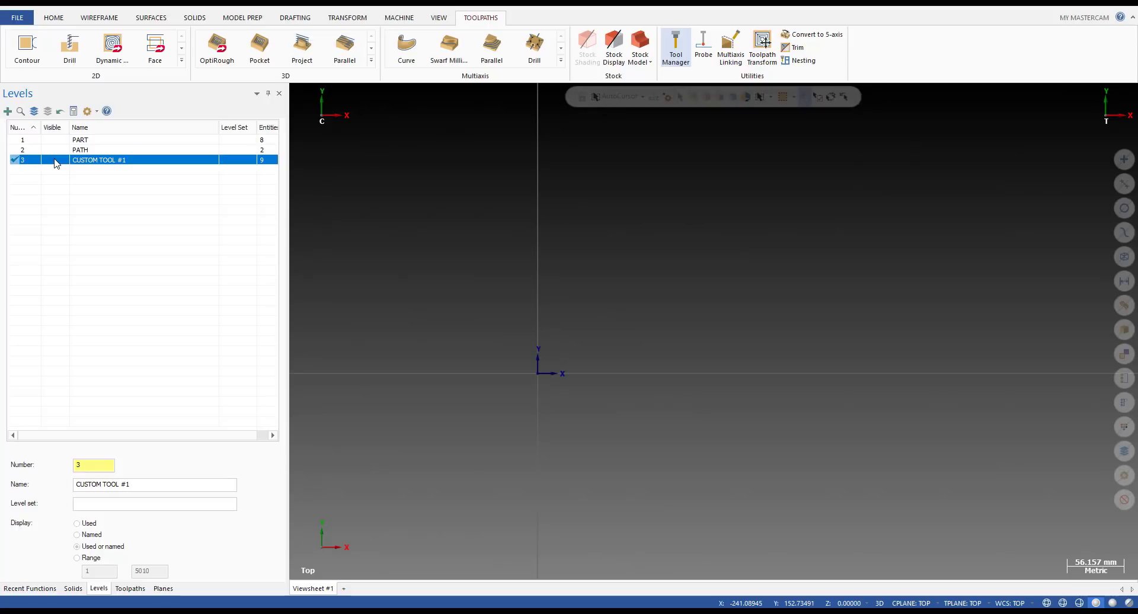
pyautogui.click(49, 143)
pyautogui.moveTo(682, 273); pyautogui.dragTo(584, 319, button='middle')
pyautogui.scroll(4, 584, 319)
pyautogui.scroll(3, 544, 359)
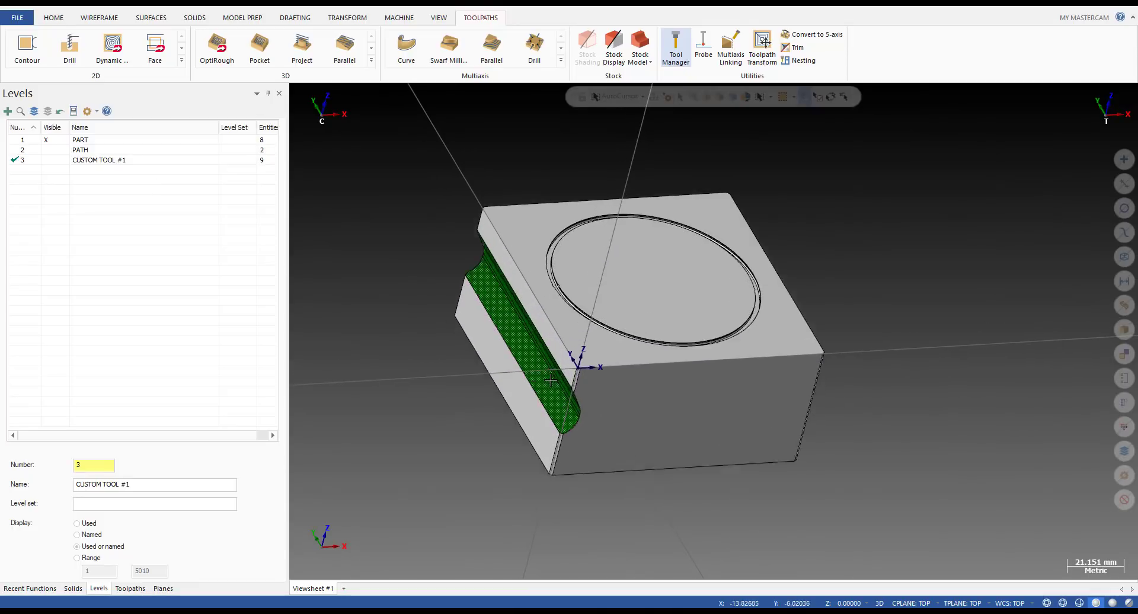
pyautogui.moveTo(544, 359); pyautogui.dragTo(530, 329, button='middle')
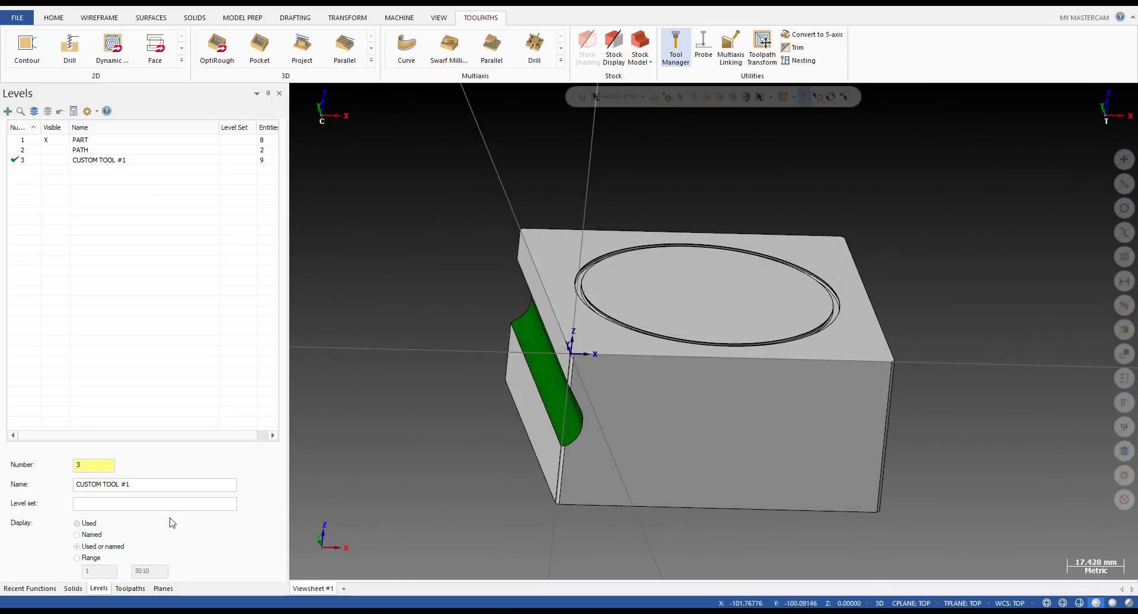
pyautogui.click(129, 588)
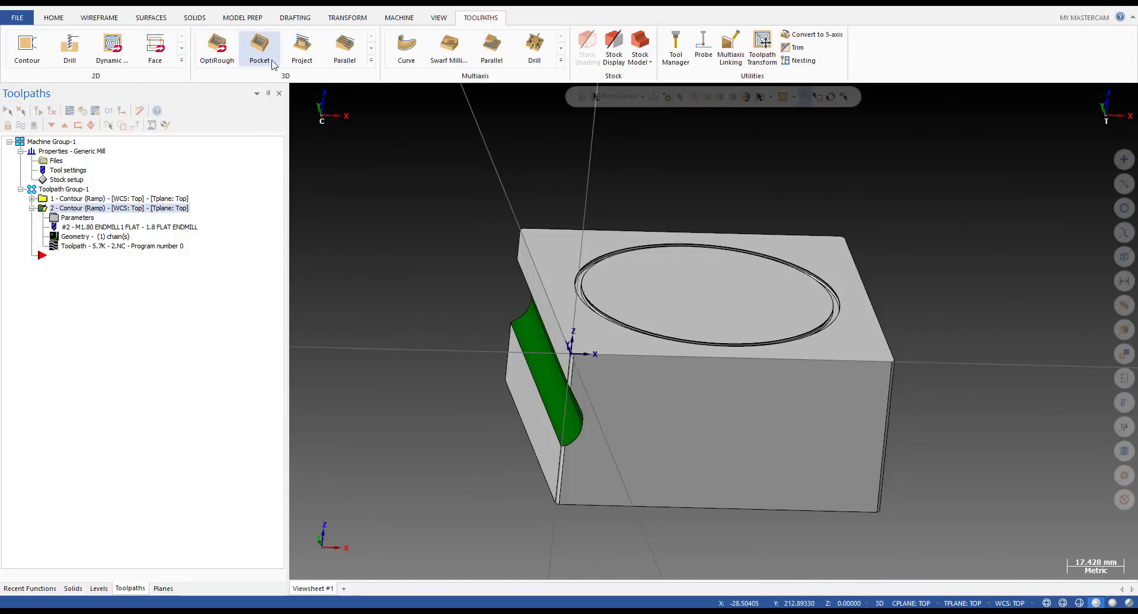
pyautogui.click(371, 60)
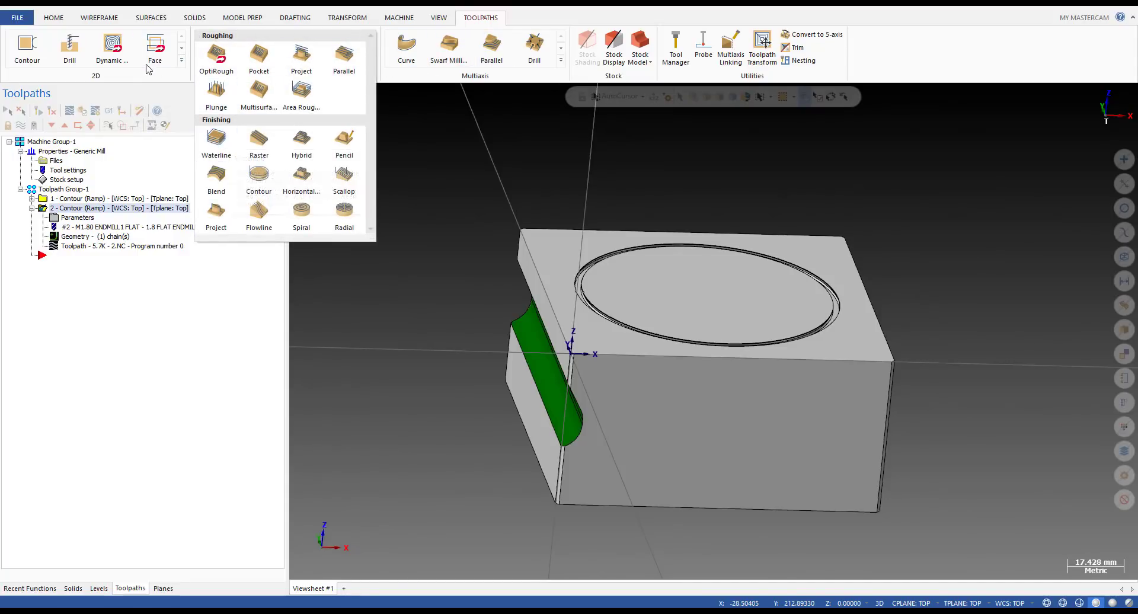
pyautogui.click(31, 57)
pyautogui.scroll(5, 473, 261)
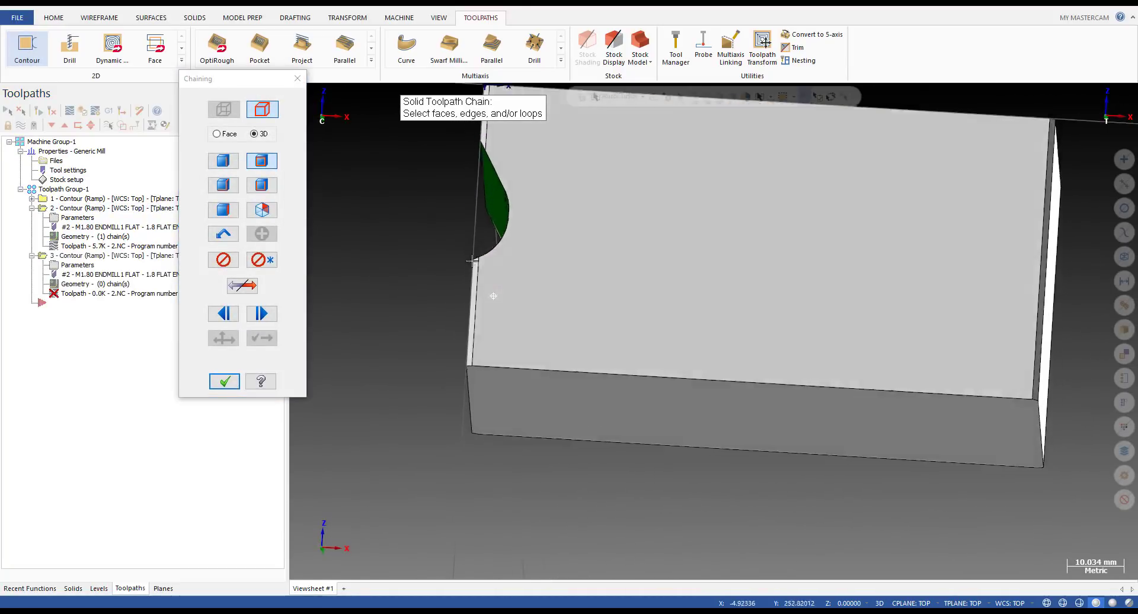
pyautogui.moveTo(473, 261); pyautogui.dragTo(473, 267, button='middle')
pyautogui.press('Escape')
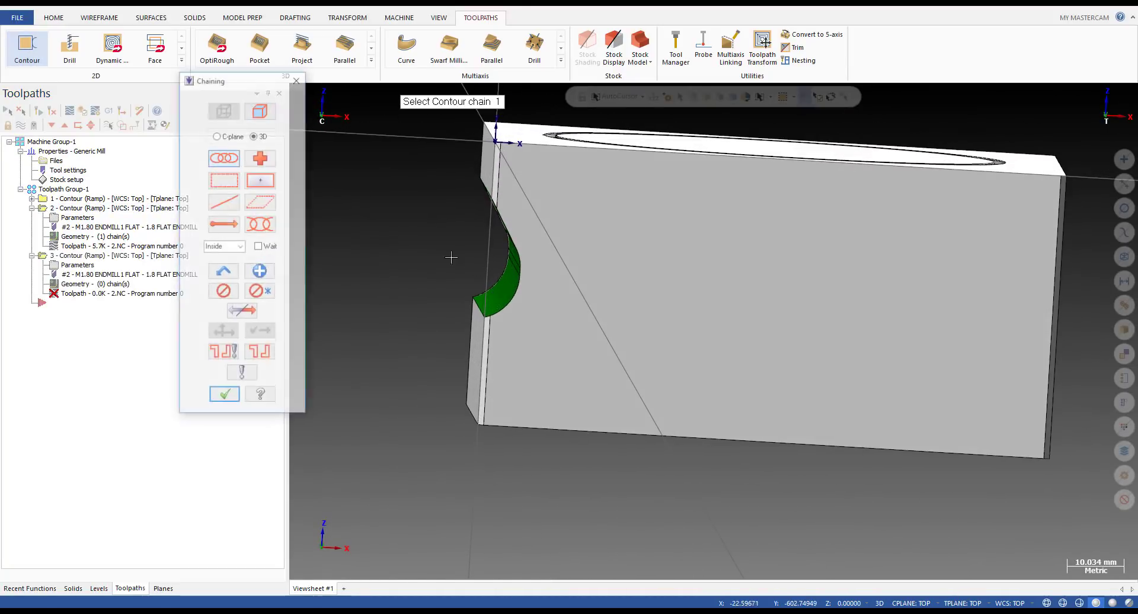
pyautogui.click(296, 79)
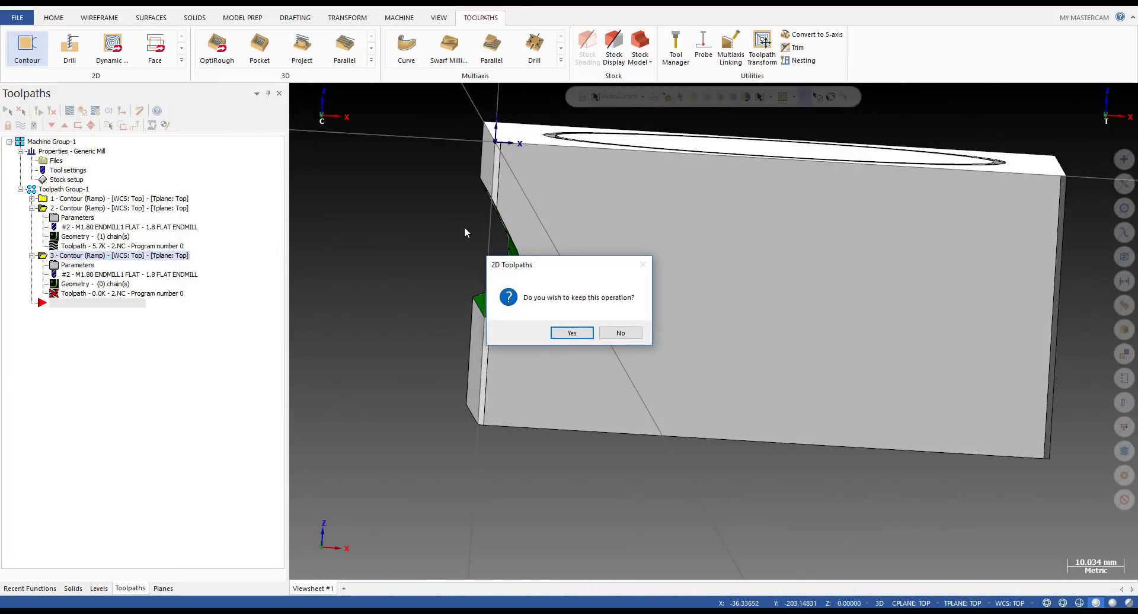
pyautogui.click(621, 334)
pyautogui.moveTo(617, 329); pyautogui.dragTo(564, 284, button='middle')
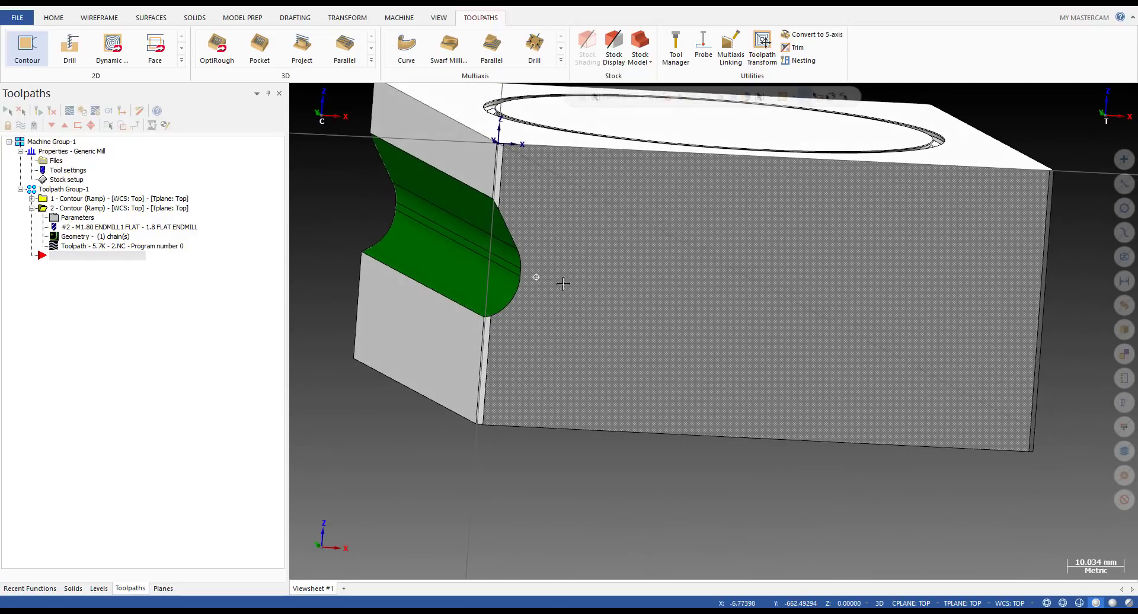
pyautogui.scroll(2, 563, 284)
pyautogui.click(99, 17)
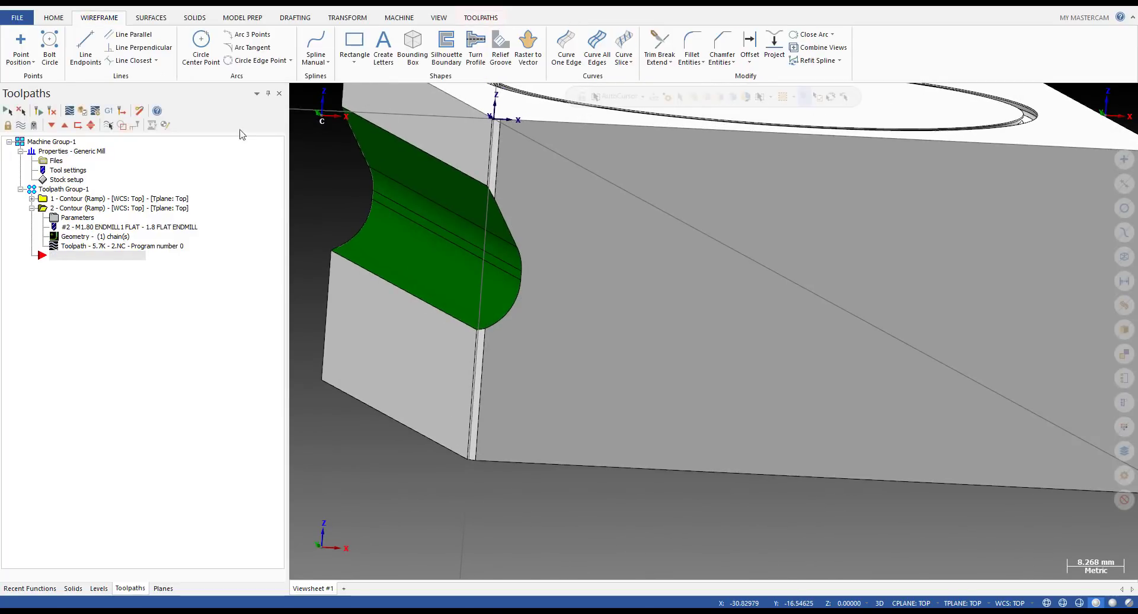
pyautogui.click(566, 48)
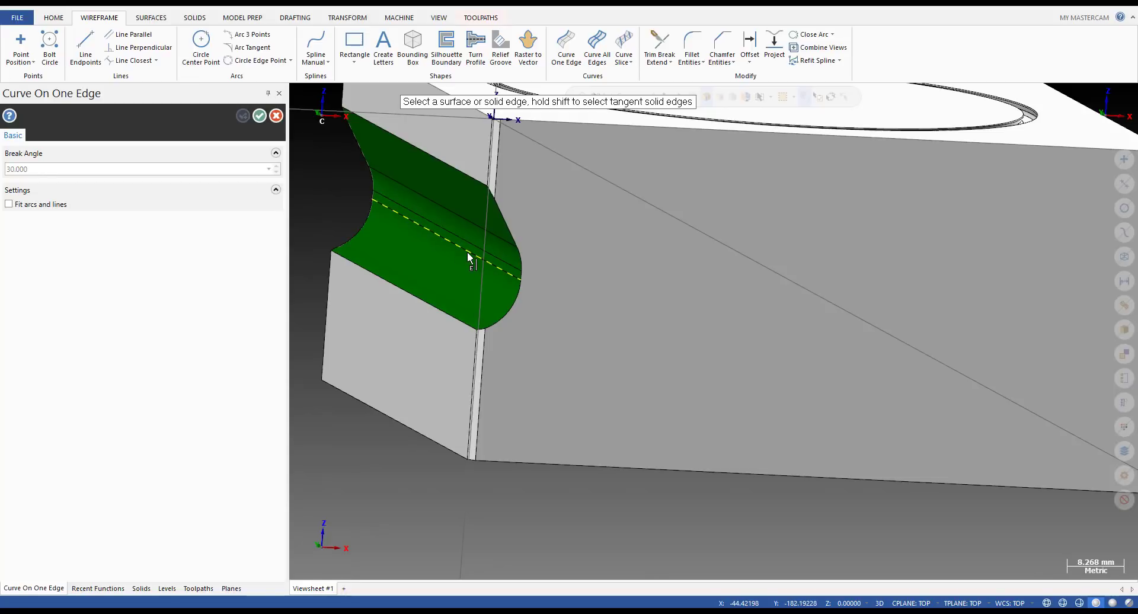
pyautogui.press('Escape')
pyautogui.hotkey('alt', '2')
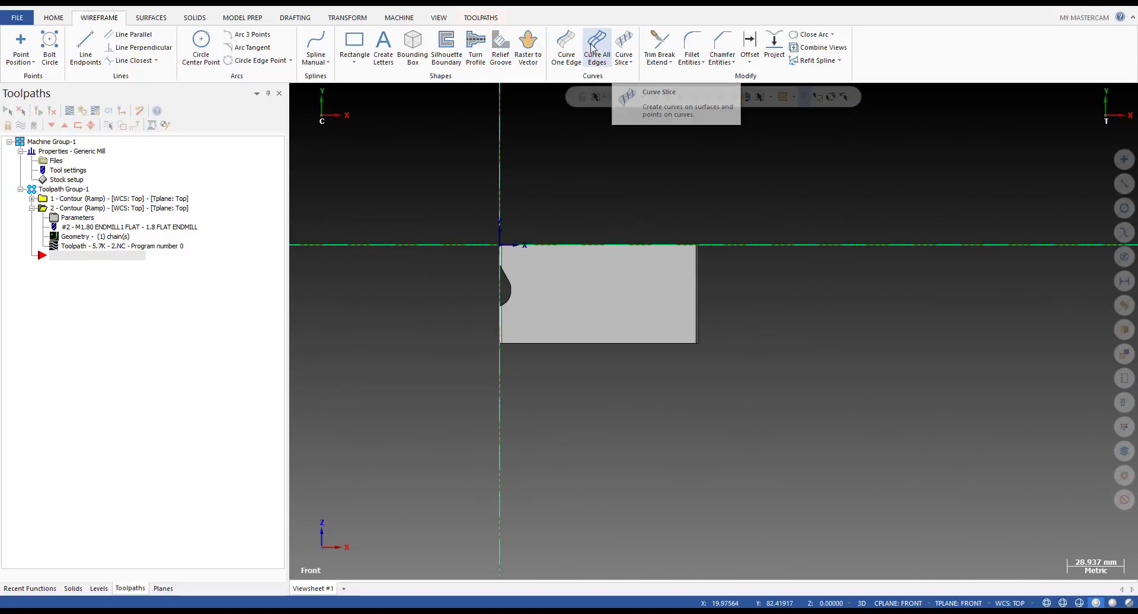
pyautogui.click(560, 42)
pyautogui.scroll(5, 474, 305)
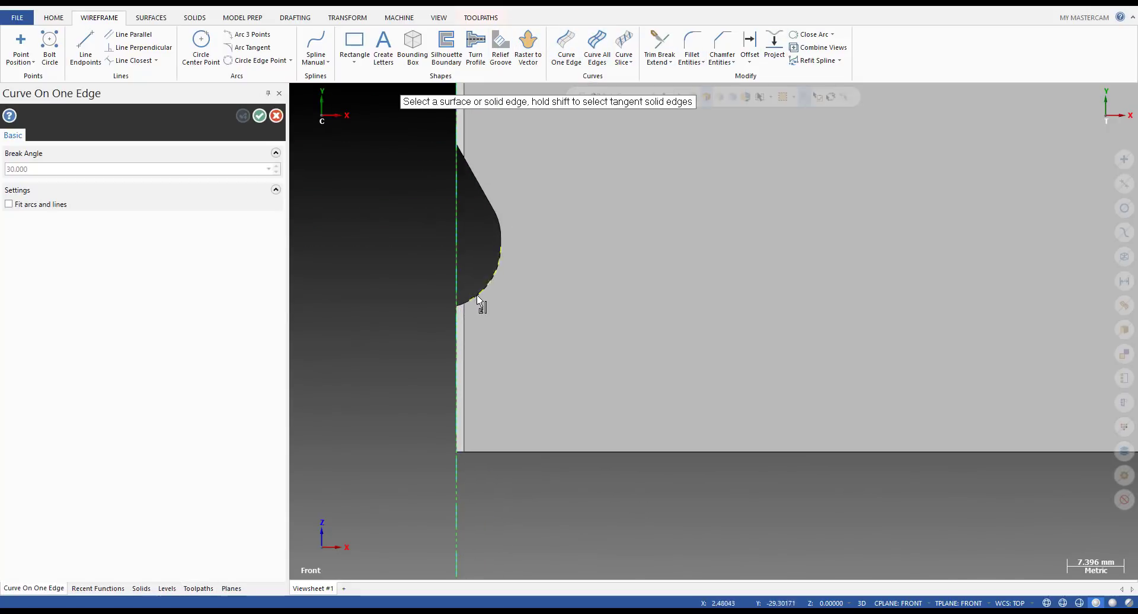
pyautogui.scroll(3, 477, 303)
pyautogui.moveTo(477, 303); pyautogui.dragTo(479, 312, button='middle')
pyautogui.click(475, 293)
pyautogui.press('Escape')
pyautogui.press('Escape')
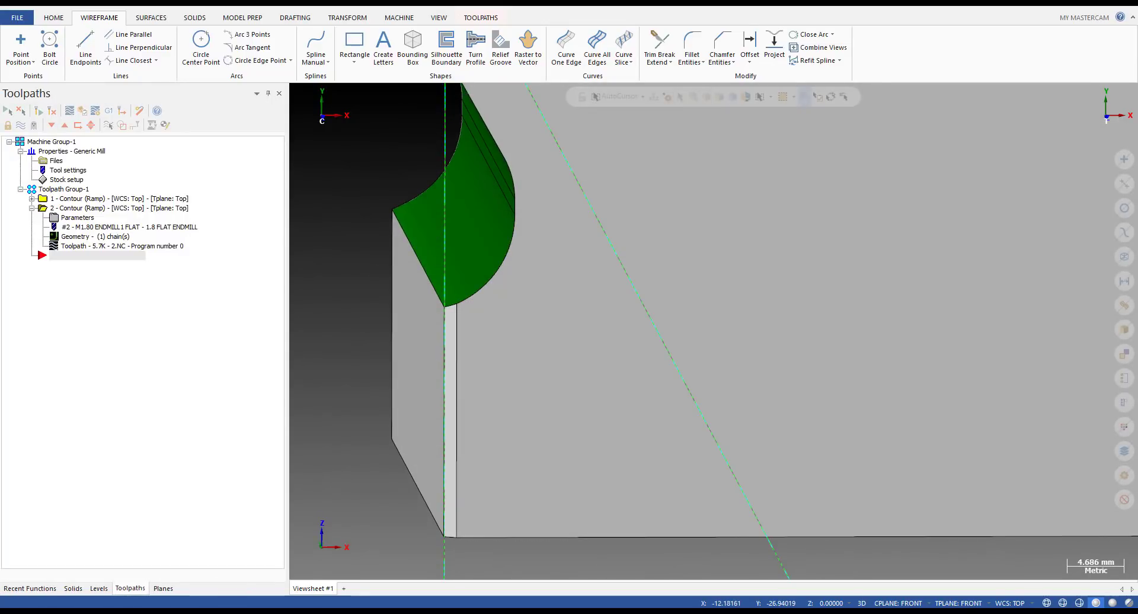
# - Make PATH the active level and turn on the visibility of the PATH and CUSTOM TOOL #1 levels
pyautogui.click(99, 589)
pyautogui.click(22, 150)
pyautogui.click(45, 160)
pyautogui.scroll(2, 503, 245)
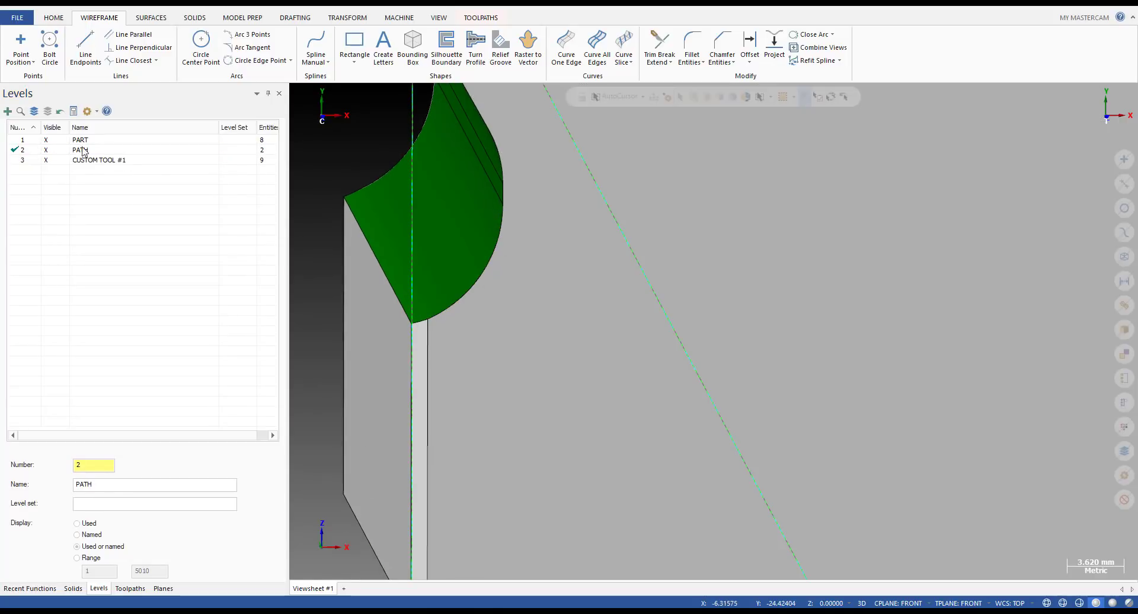
pyautogui.scroll(-2, 441, 275)
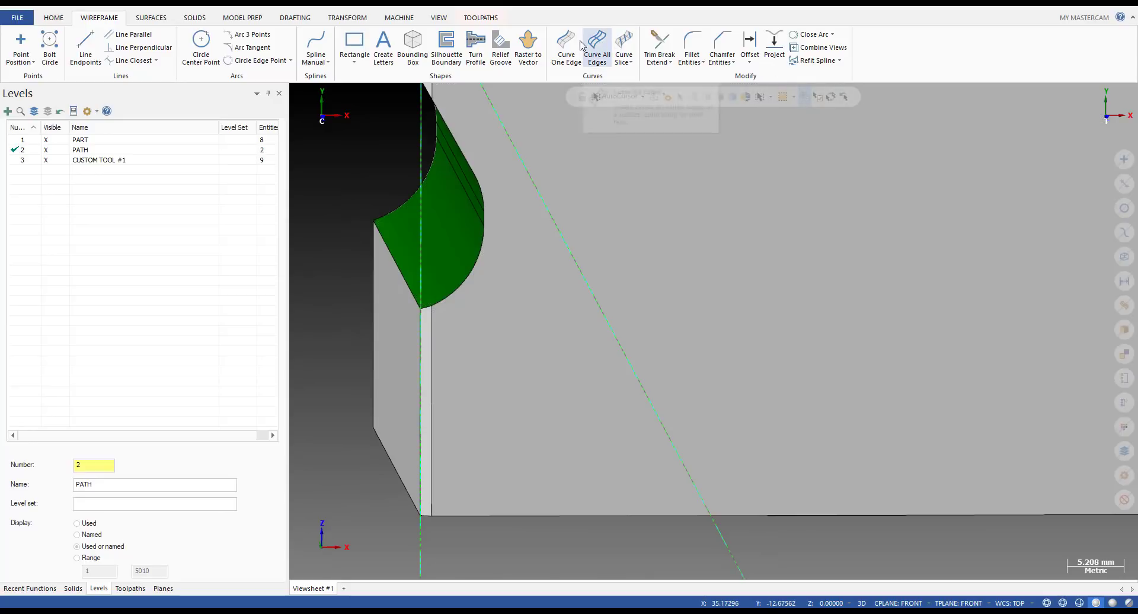
# - Create a curve from the lower arc edge of the green side channel on the block's front face
pyautogui.click(566, 44)
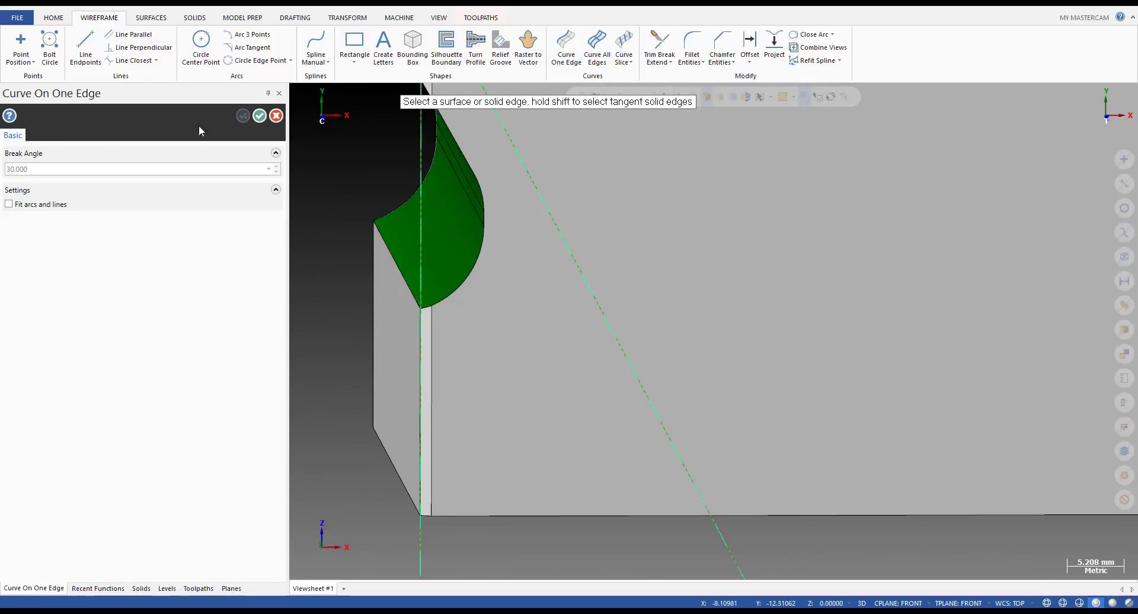
pyautogui.click(467, 278)
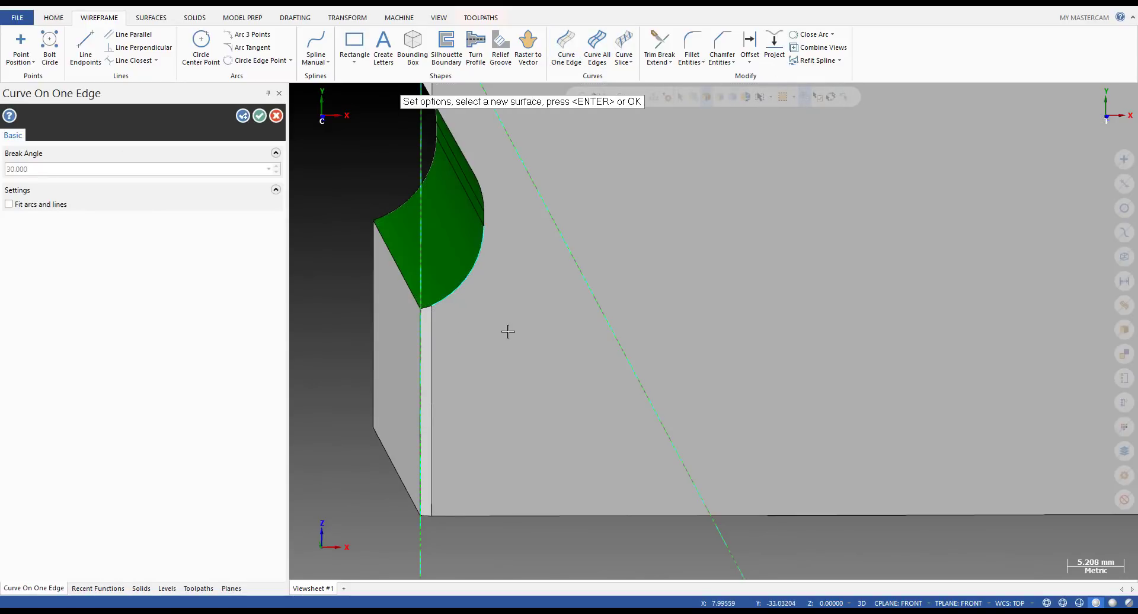
pyautogui.press('Return')
# - Close the channel's edge arc into a full circle, working in the Front plane
pyautogui.hotkey('alt', '2')
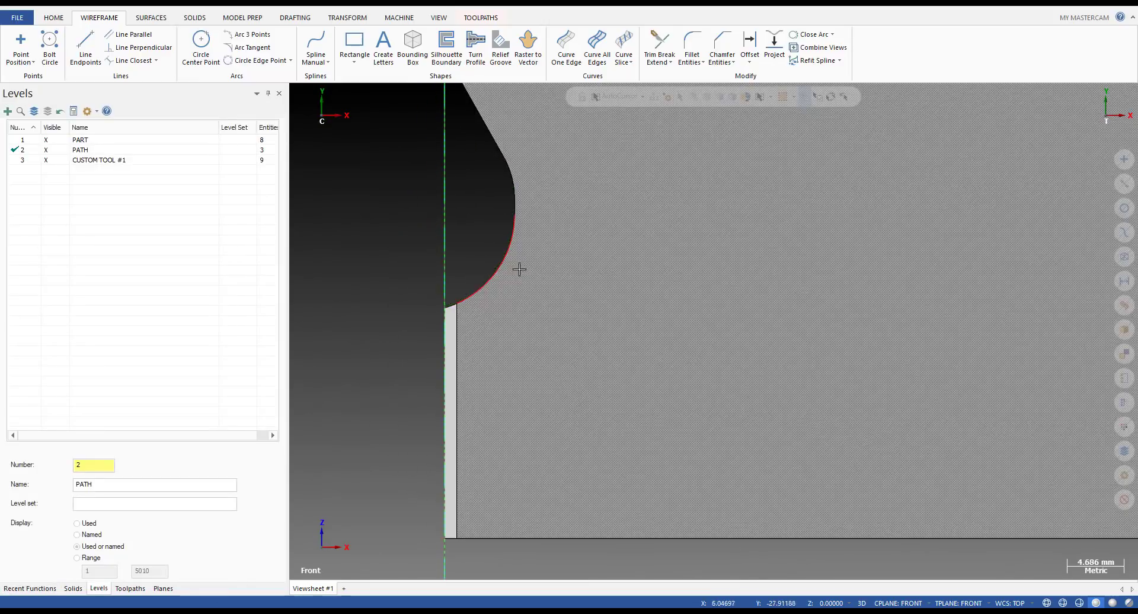
pyautogui.scroll(-1, 510, 281)
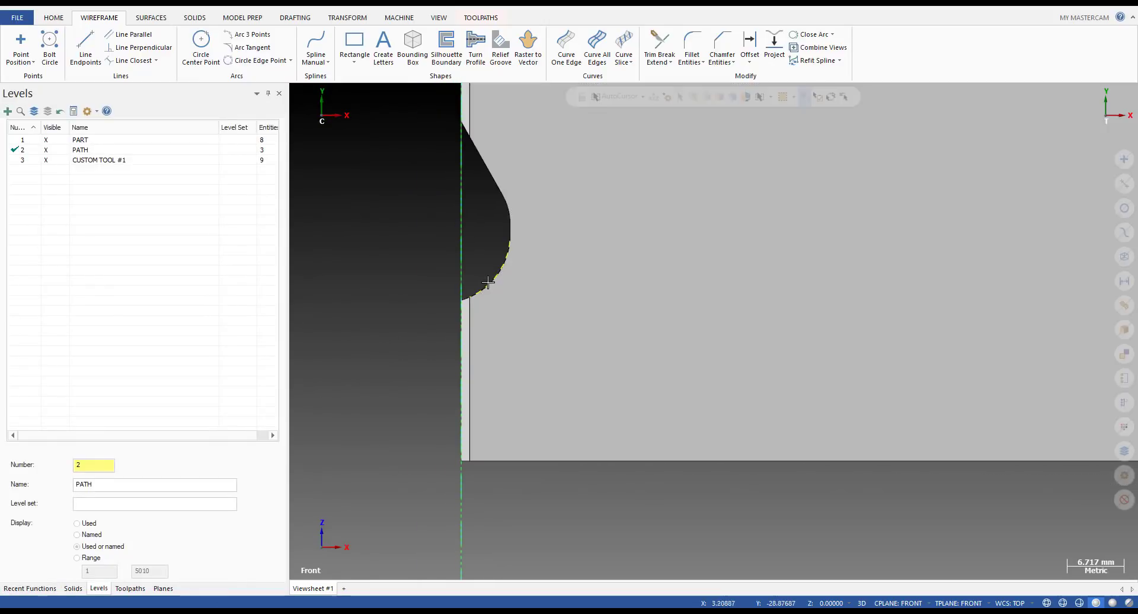
pyautogui.moveTo(456, 249)
pyautogui.mouseDown(button='middle')
pyautogui.moveTo(446, 259)
pyautogui.moveTo(454, 266)
pyautogui.mouseUp(button='middle')
pyautogui.hotkey('alt', '2')
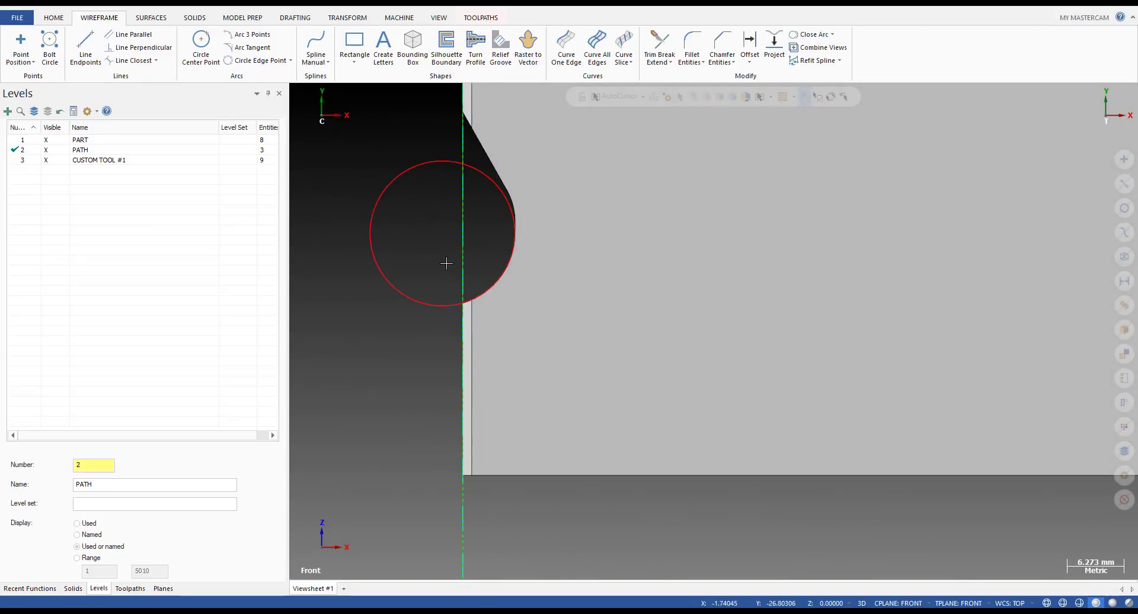
# - Draw a horizontal line from the circle's lowest point outward, away from the block
pyautogui.press('l')
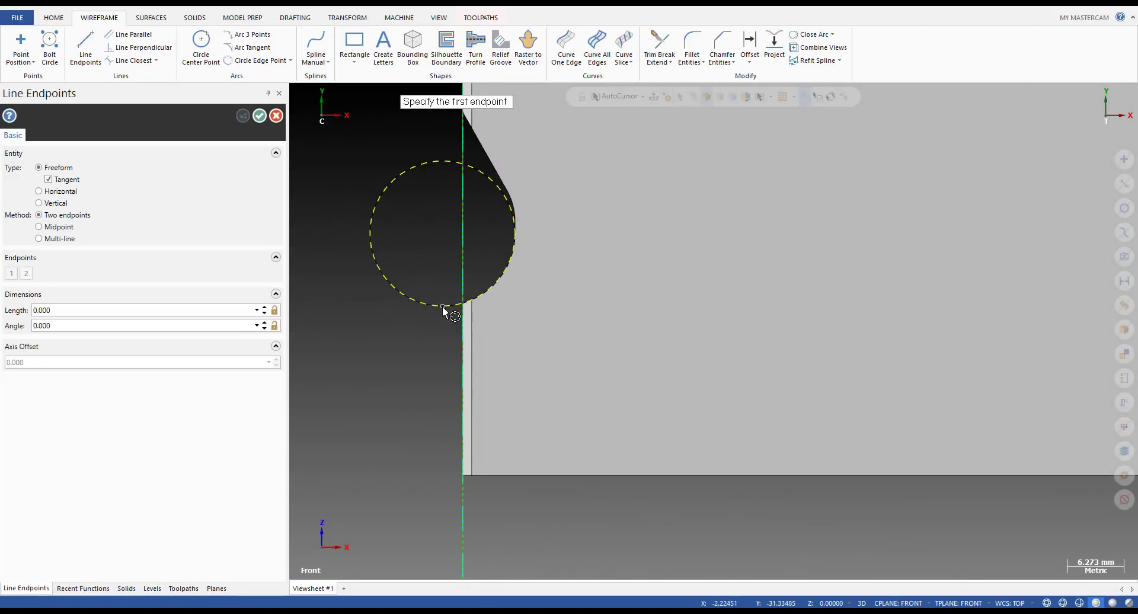
pyautogui.click(443, 309)
pyautogui.click(369, 305)
# - Trim the circle and the horizontal line to each other with Trim 2 entities, keeping the arc along the channel
pyautogui.scroll(1, 437, 274)
pyautogui.moveTo(437, 275); pyautogui.dragTo(460, 323, button='middle')
pyautogui.scroll(6, 462, 339)
pyautogui.press('t')
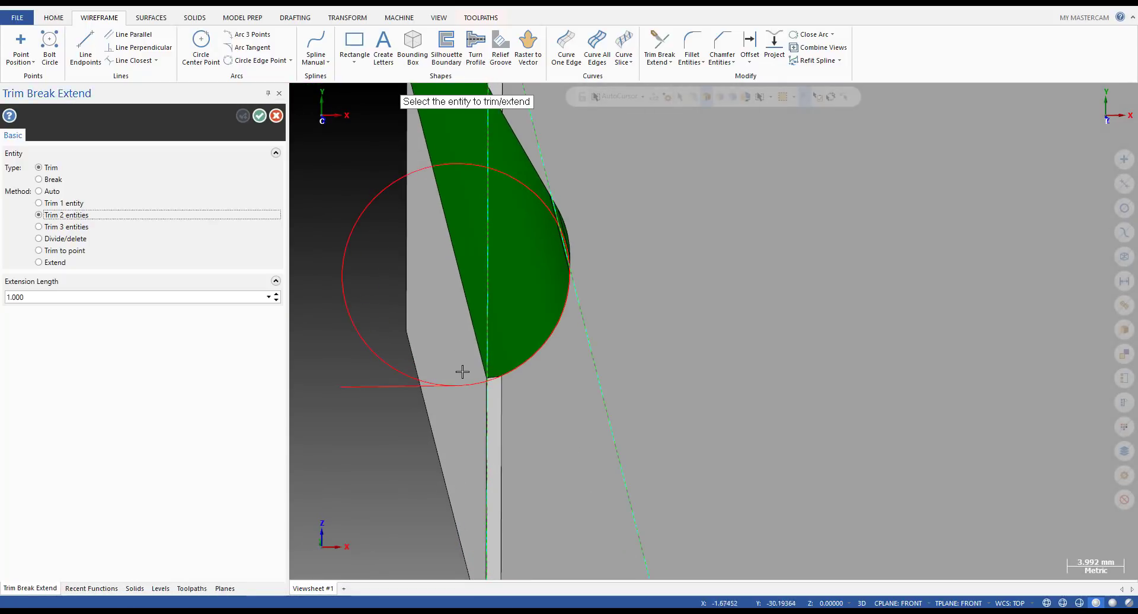
pyautogui.scroll(2, 463, 373)
pyautogui.click(470, 387)
pyautogui.click(417, 396)
pyautogui.press('Escape')
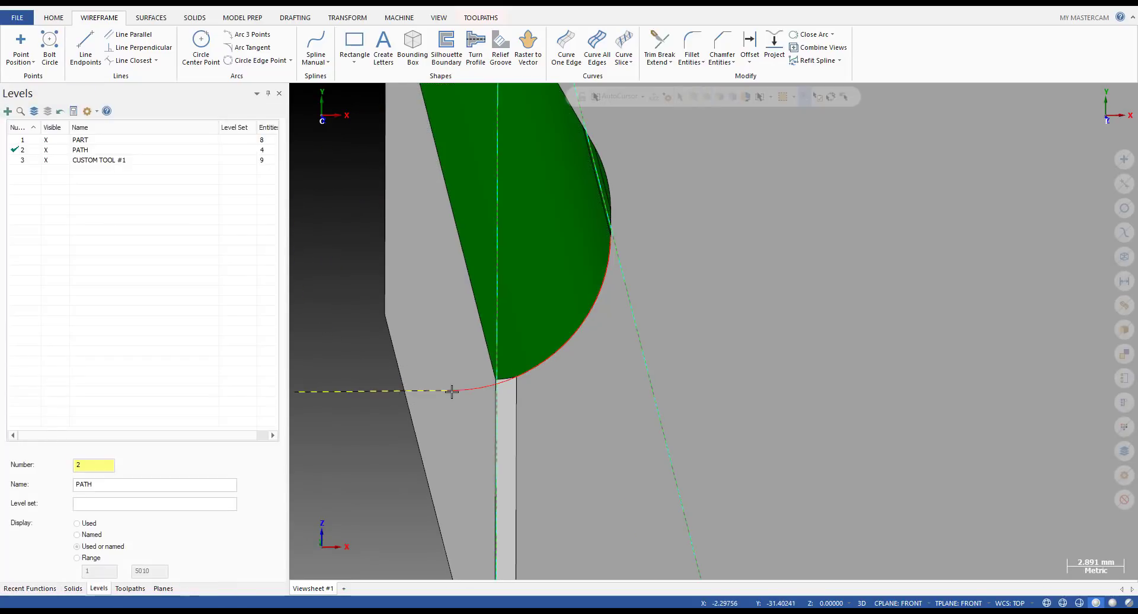
# - In the Top plane, draw a line from the trimmed arc's lower end along the channel to beyond the block's back face
pyautogui.press('l')
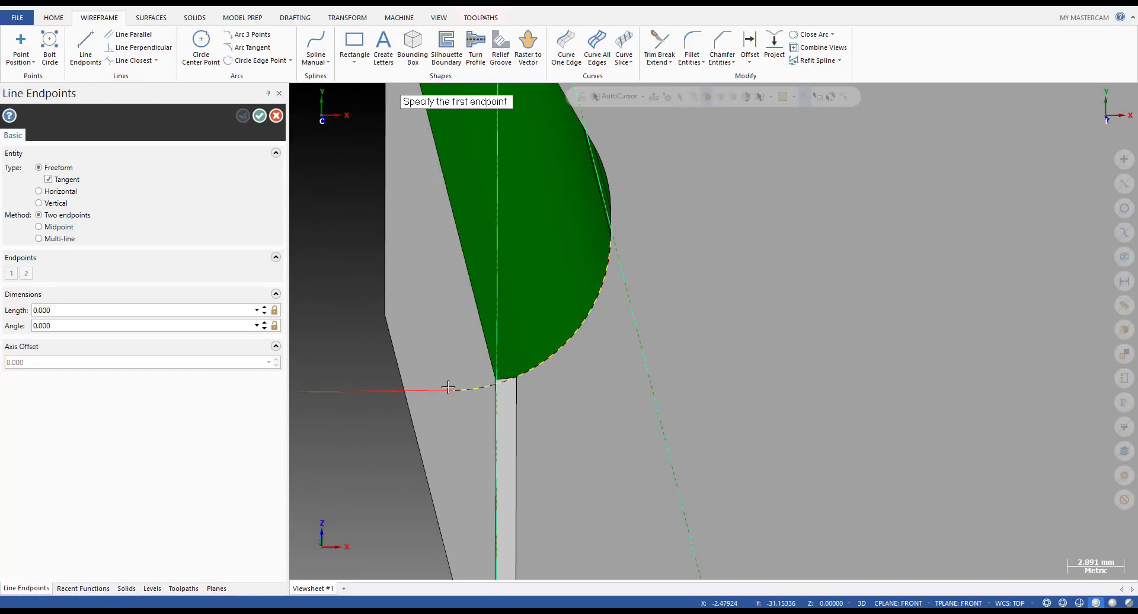
pyautogui.hotkey('alt', '1')
pyautogui.moveTo(523, 378); pyautogui.dragTo(519, 365, button='middle')
pyautogui.scroll(6, 527, 370)
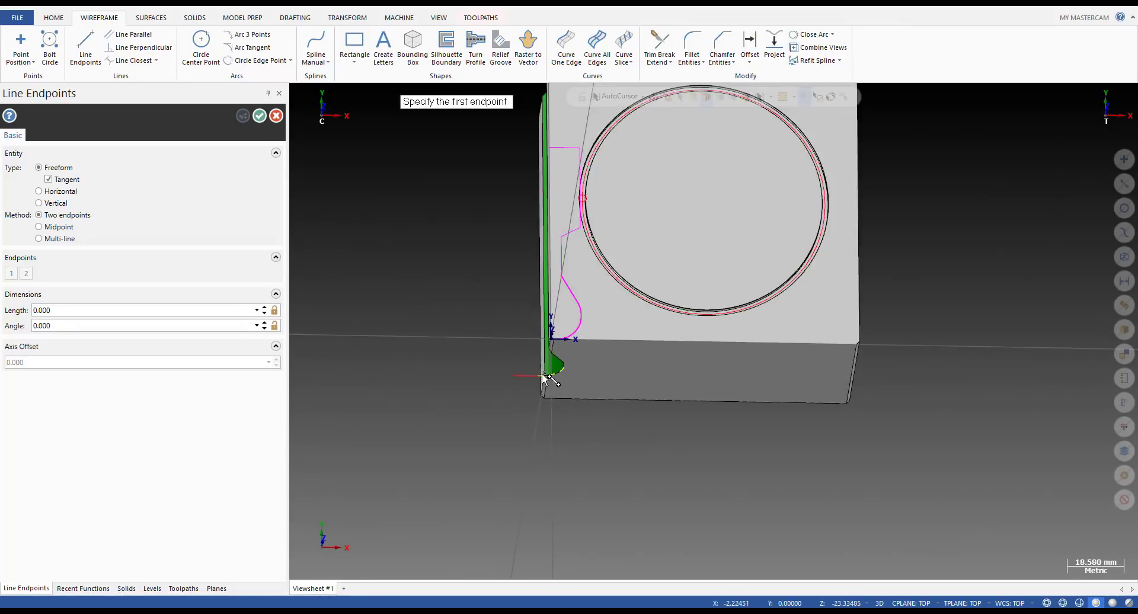
pyautogui.click(535, 379)
pyautogui.scroll(-4, 515, 338)
pyautogui.scroll(4, 525, 237)
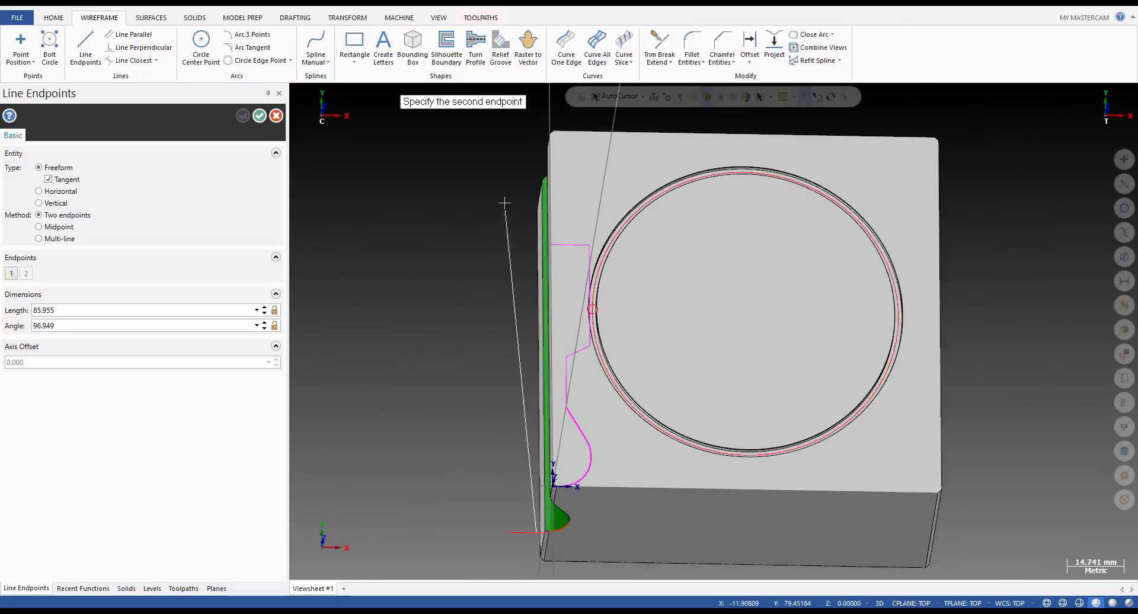
pyautogui.click(535, 129)
pyautogui.scroll(-4, 531, 243)
pyautogui.press('Escape')
# - Trim the line along the channel to the block's back edge
pyautogui.moveTo(551, 223); pyautogui.dragTo(577, 192, button='middle')
pyautogui.scroll(3, 577, 194)
pyautogui.press('t')
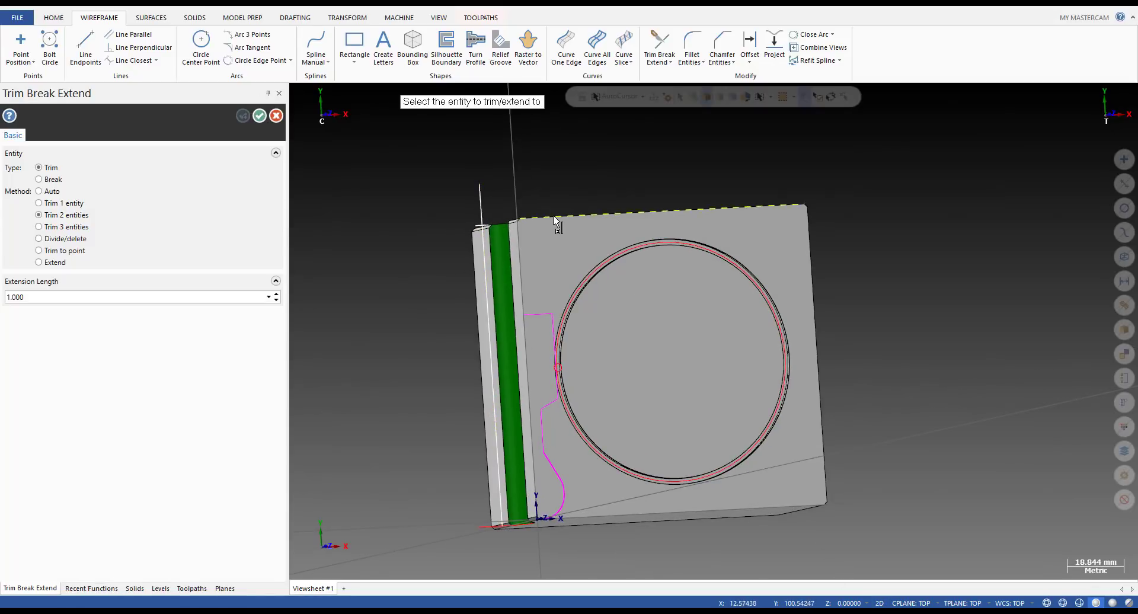
pyautogui.press('Escape')
# - Delete the short horizontal line at the channel's front end
pyautogui.scroll(-2, 510, 244)
pyautogui.moveTo(524, 279); pyautogui.dragTo(548, 224, button='middle')
pyautogui.scroll(5, 566, 395)
pyautogui.moveTo(513, 444); pyautogui.dragTo(427, 364, button='middle')
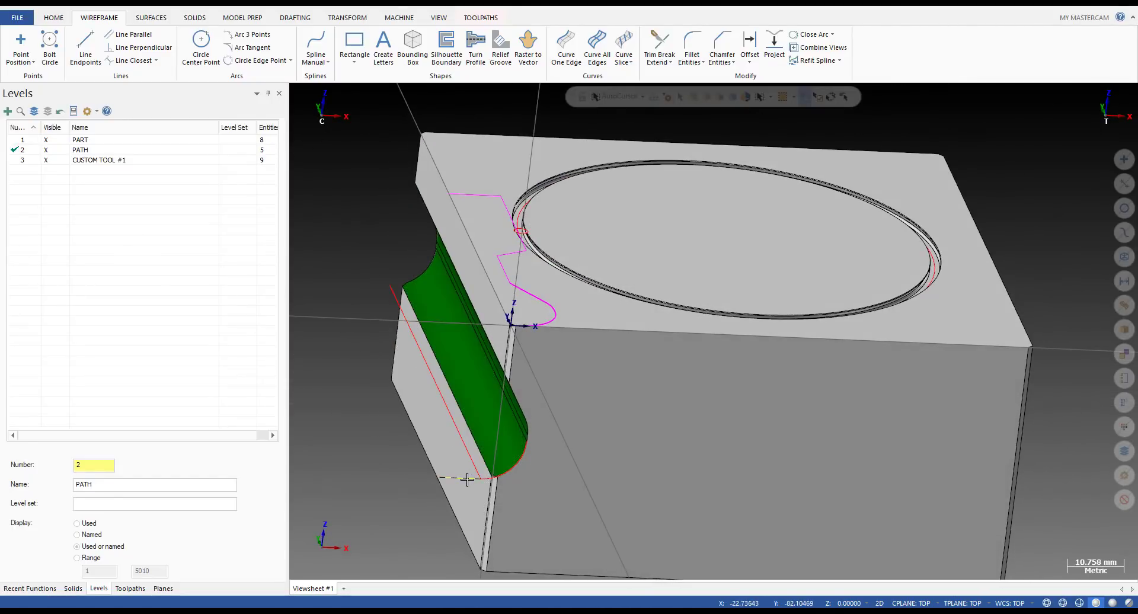
pyautogui.scroll(2, 466, 480)
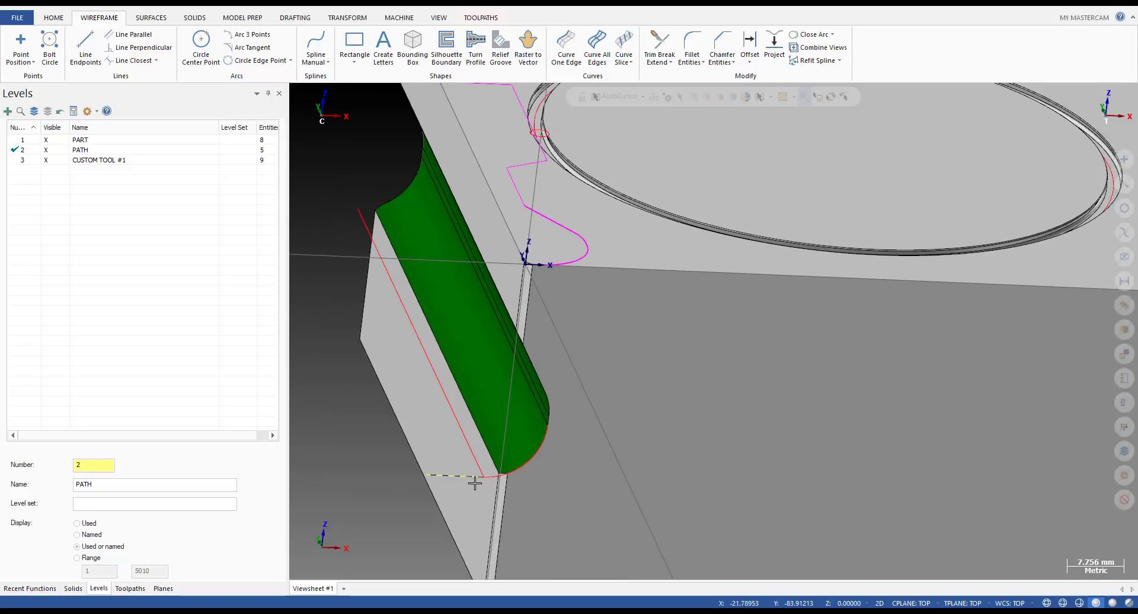
# - Create a 2D Contour toolpath using the straight line along the channel as a single chain, running front to back
pyautogui.click(130, 588)
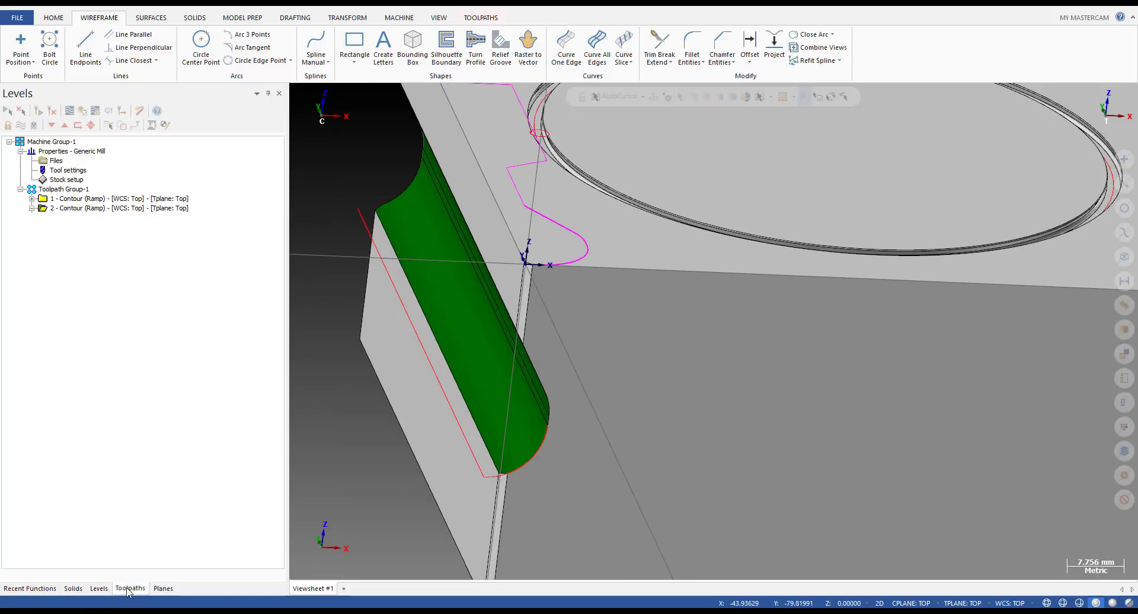
pyautogui.click(481, 17)
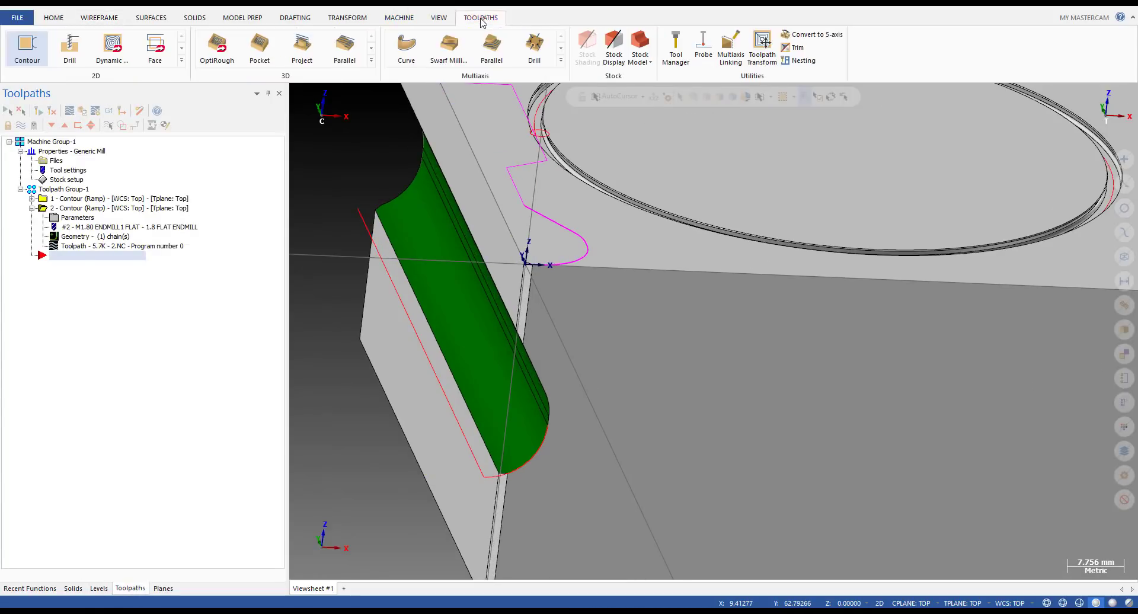
pyautogui.click(26, 47)
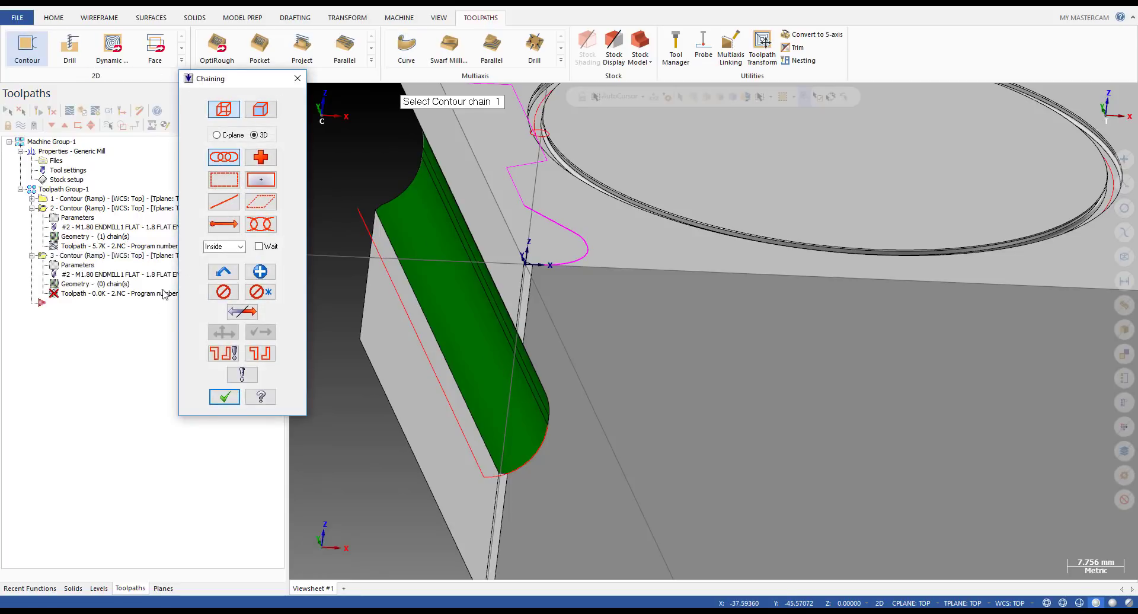
pyautogui.click(437, 391)
pyautogui.scroll(-3, 437, 391)
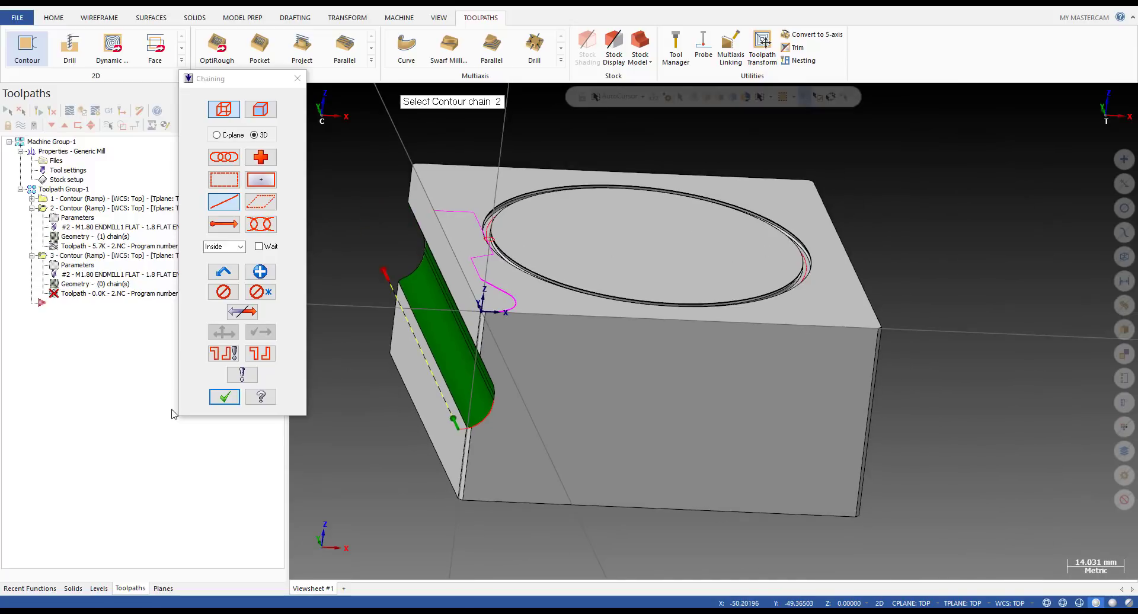
pyautogui.click(212, 400)
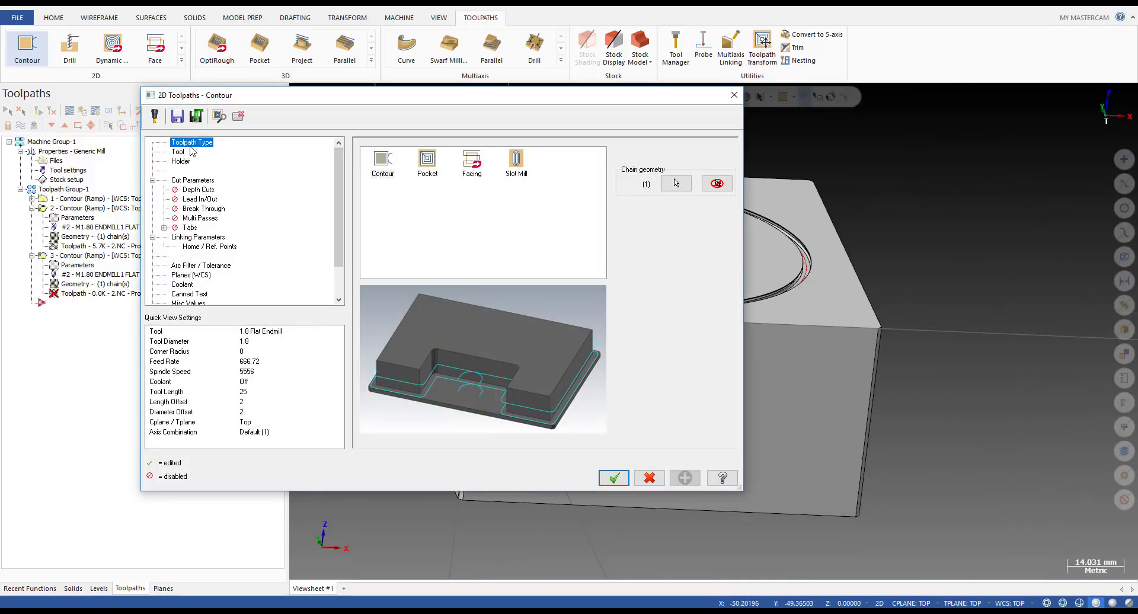
# - Assign the imported 20 mm end mill tool number 3, with length offset 3 and diameter offset 3
pyautogui.click(177, 152)
pyautogui.click(477, 186)
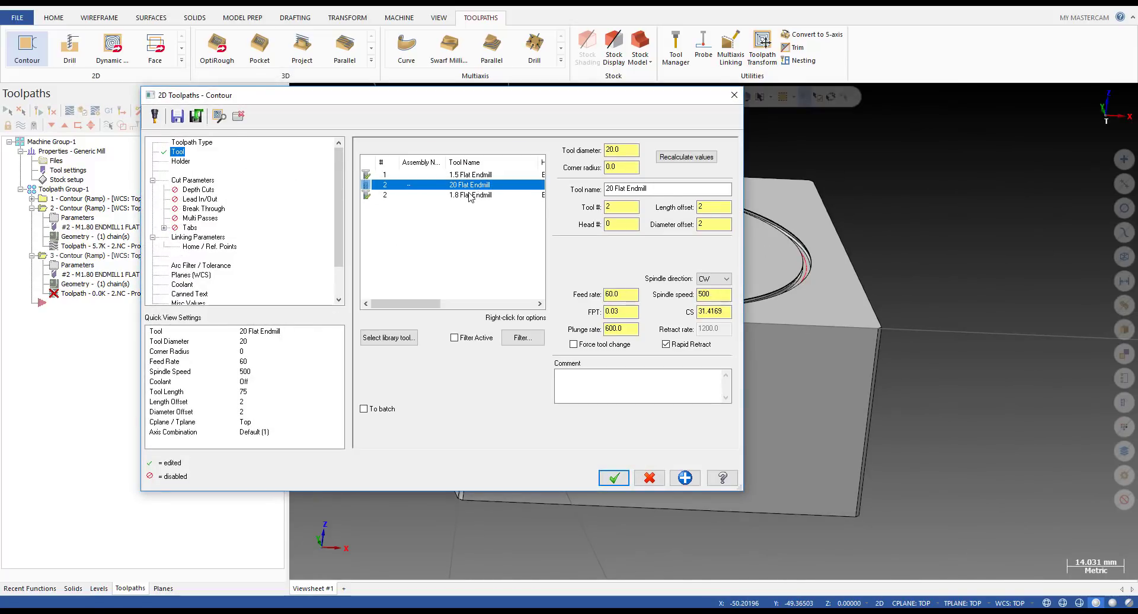
pyautogui.click(463, 195)
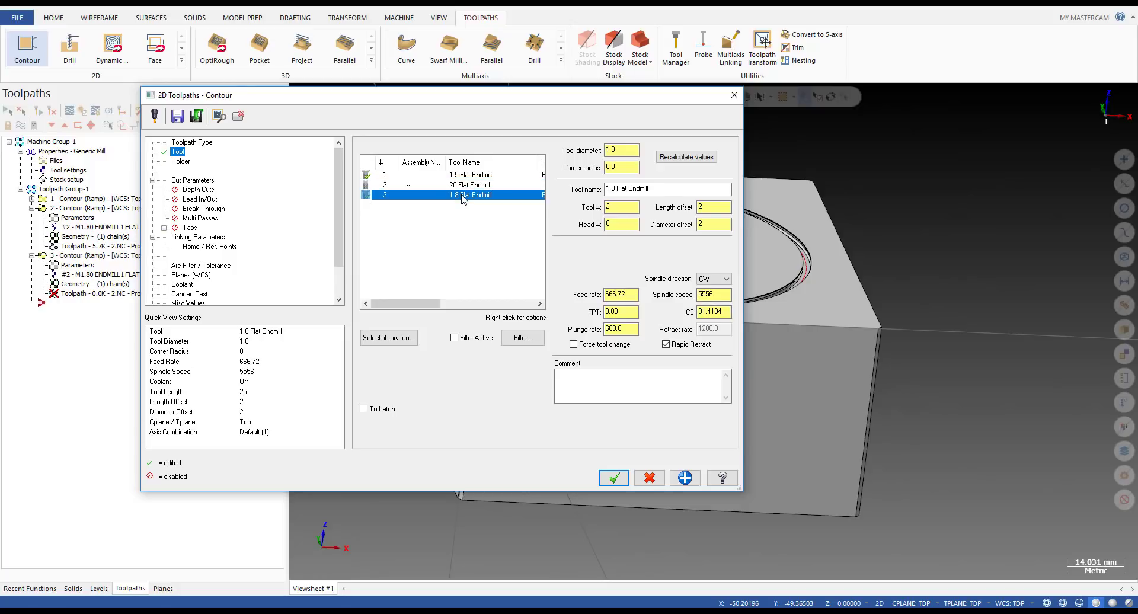
pyautogui.doubleClick(429, 185)
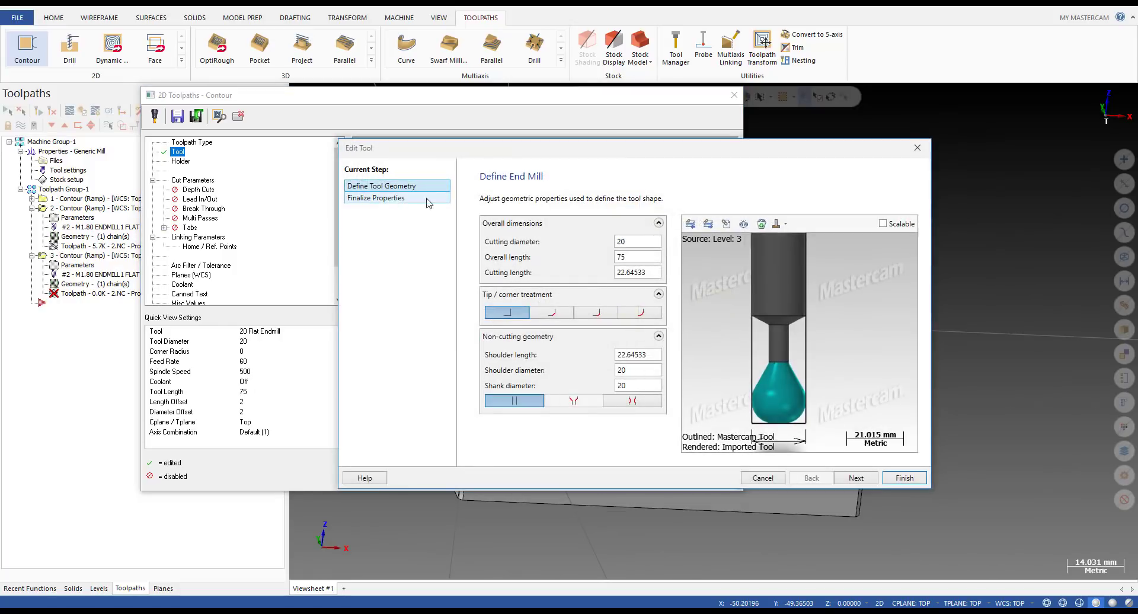
pyautogui.click(415, 198)
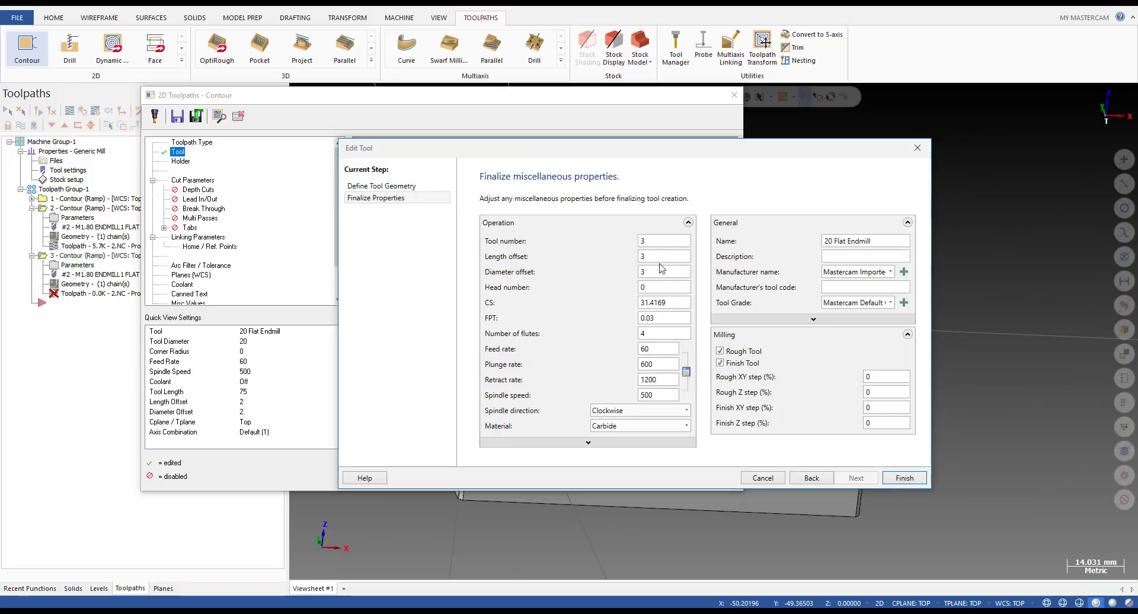
pyautogui.click(904, 478)
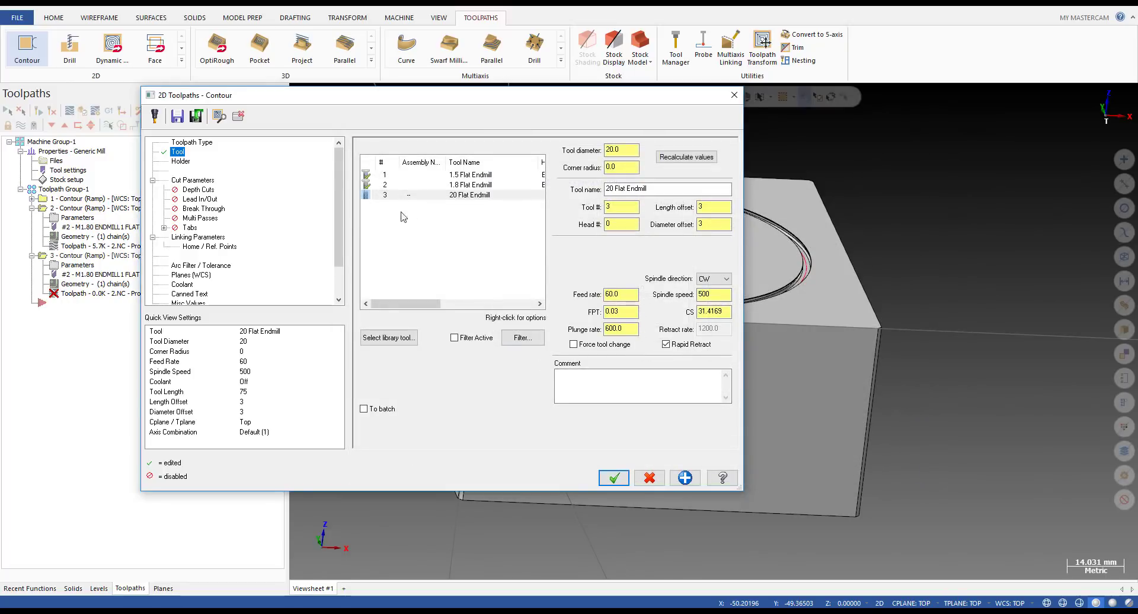
# - Rename the imported 20 mm end mill to "d20 custom tool"
pyautogui.click(421, 190)
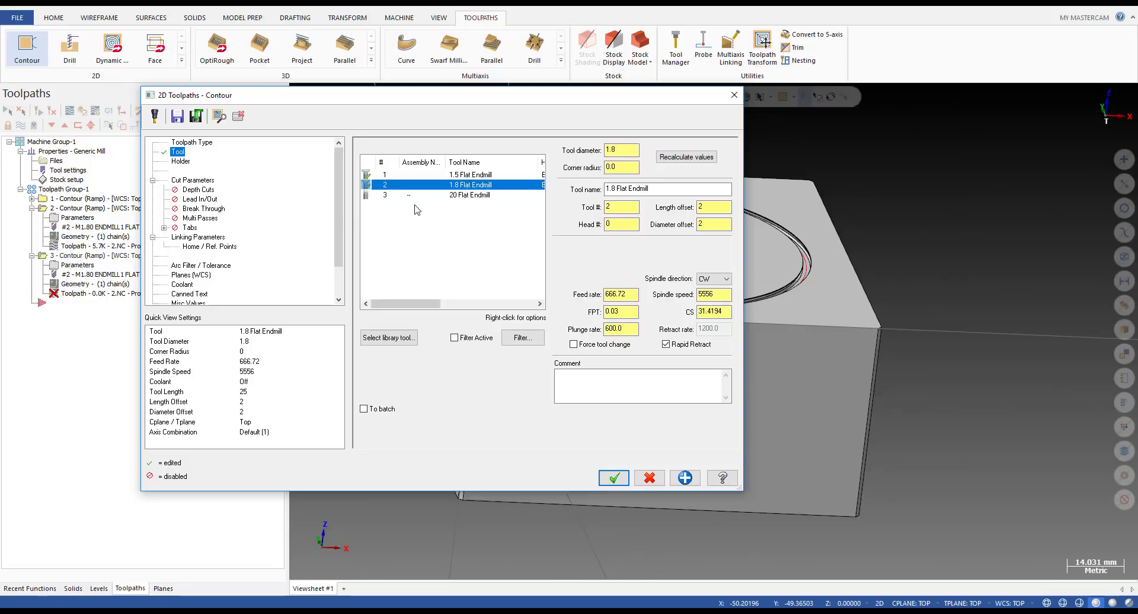
pyautogui.doubleClick(415, 195)
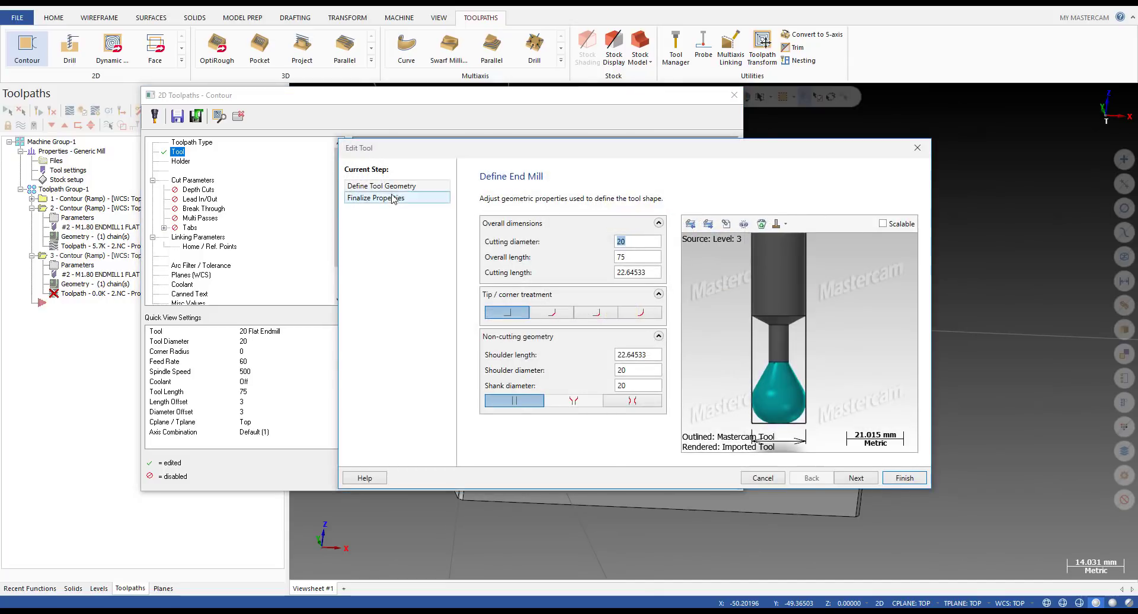
pyautogui.click(392, 197)
pyautogui.click(885, 243)
pyautogui.write('CÚ')
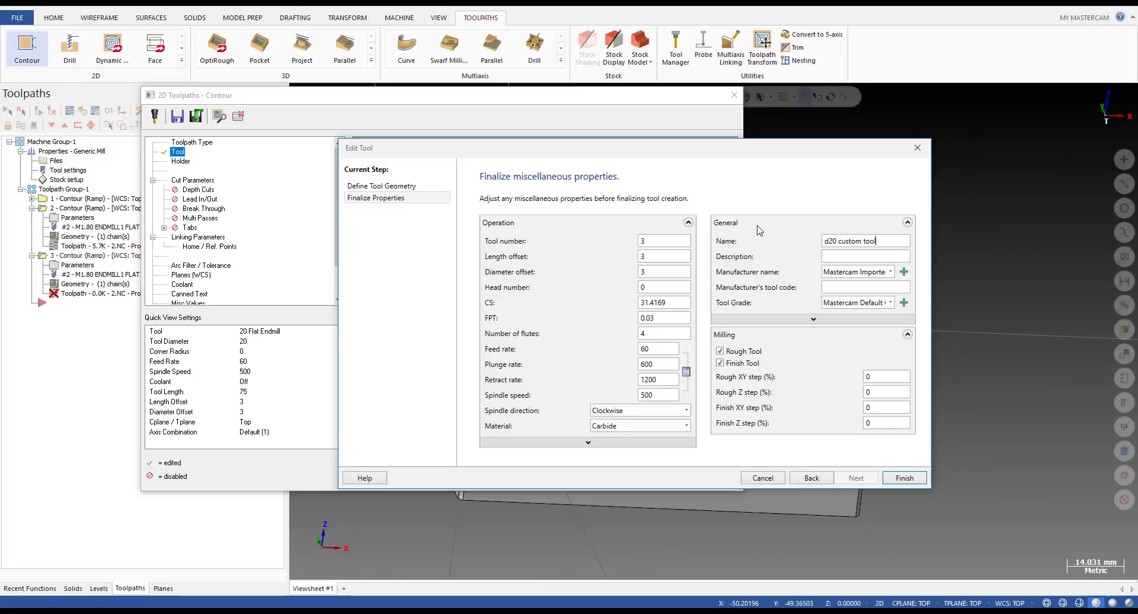
pyautogui.click(895, 481)
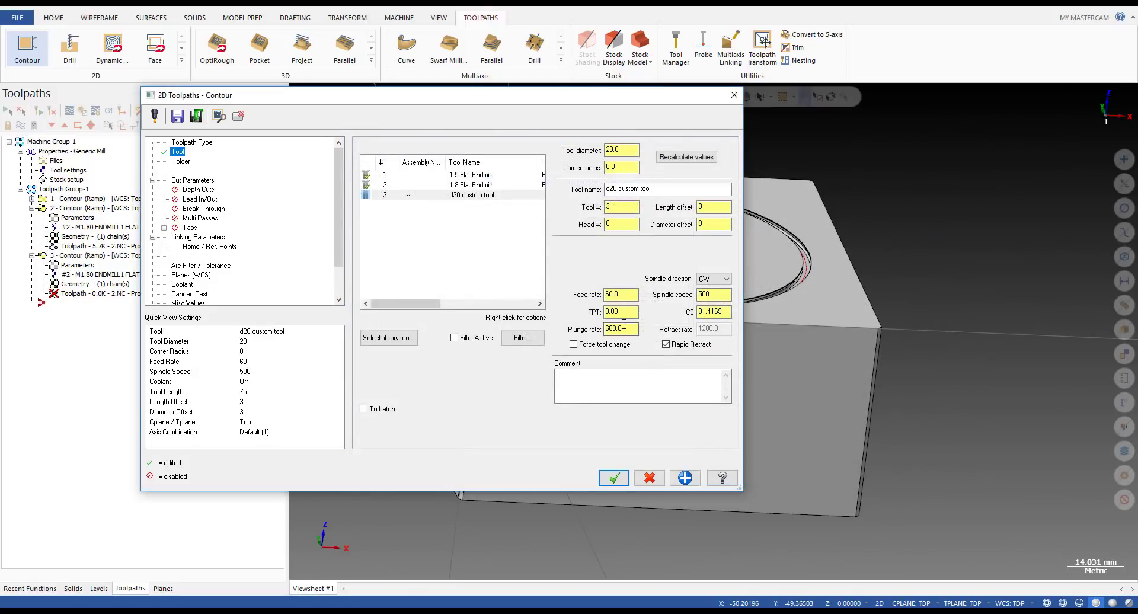
# - Set the contour's compensation type to Computer and check the compensation side against the channel
pyautogui.click(195, 181)
pyautogui.click(501, 167)
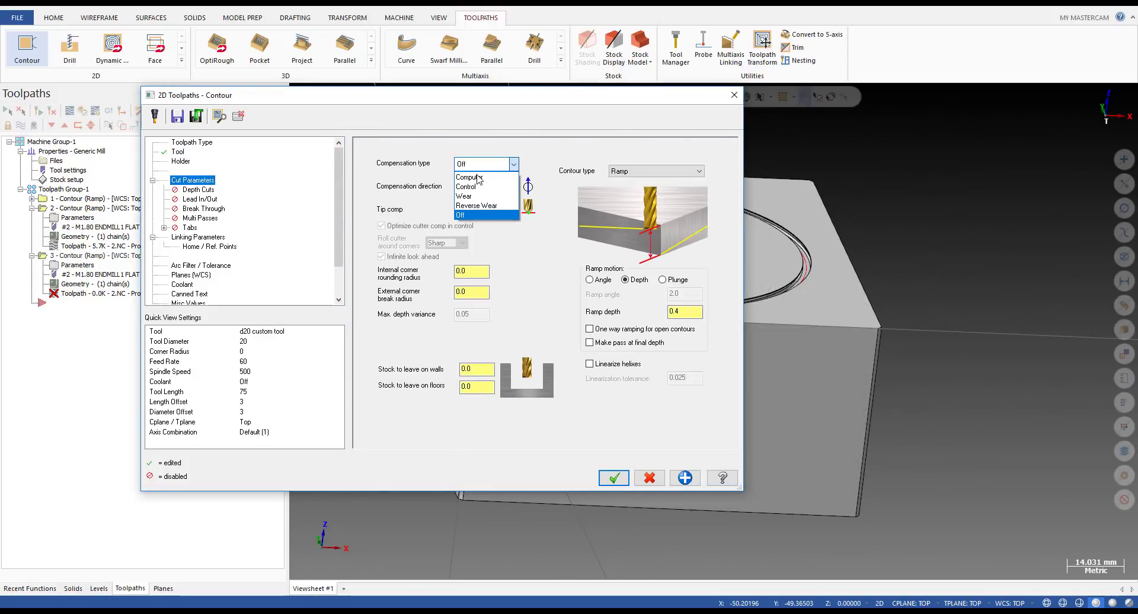
pyautogui.click(498, 174)
pyautogui.moveTo(596, 101); pyautogui.dragTo(258, 117)
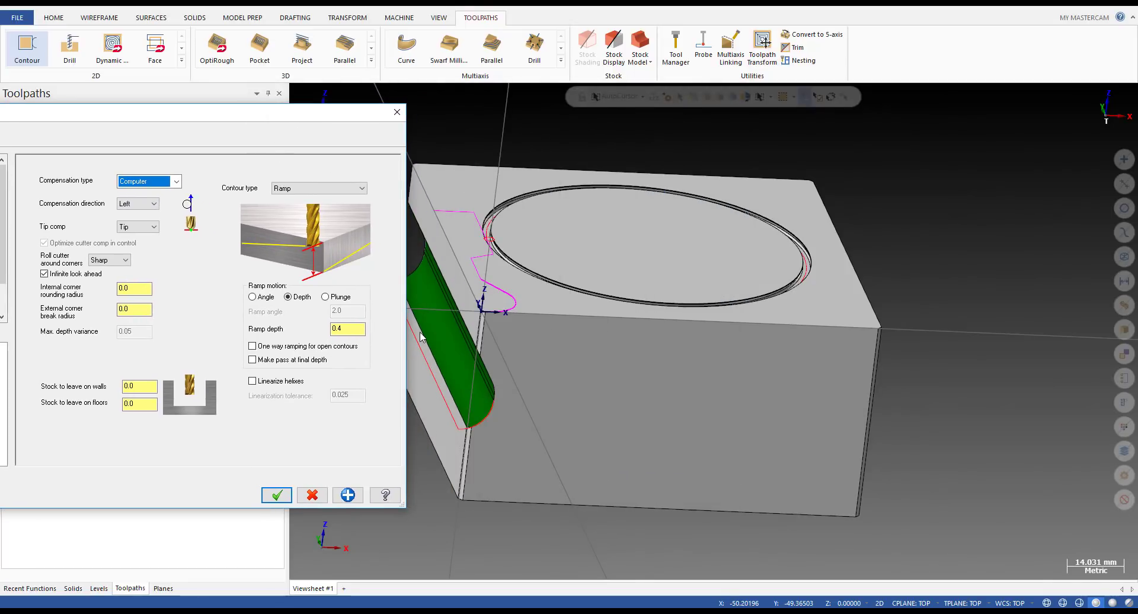
pyautogui.moveTo(327, 113); pyautogui.dragTo(559, 108)
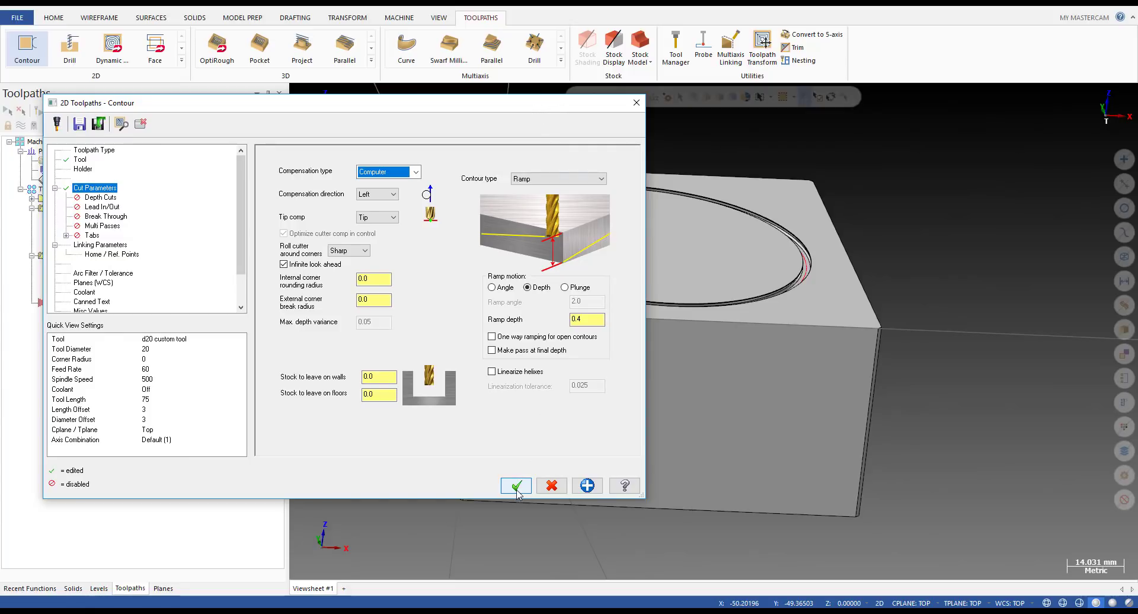
# - Enable Lead In/Out for the contour, with an entry line length of 6 mm and an entry arc radius of 6 mm
pyautogui.click(118, 245)
pyautogui.click(104, 207)
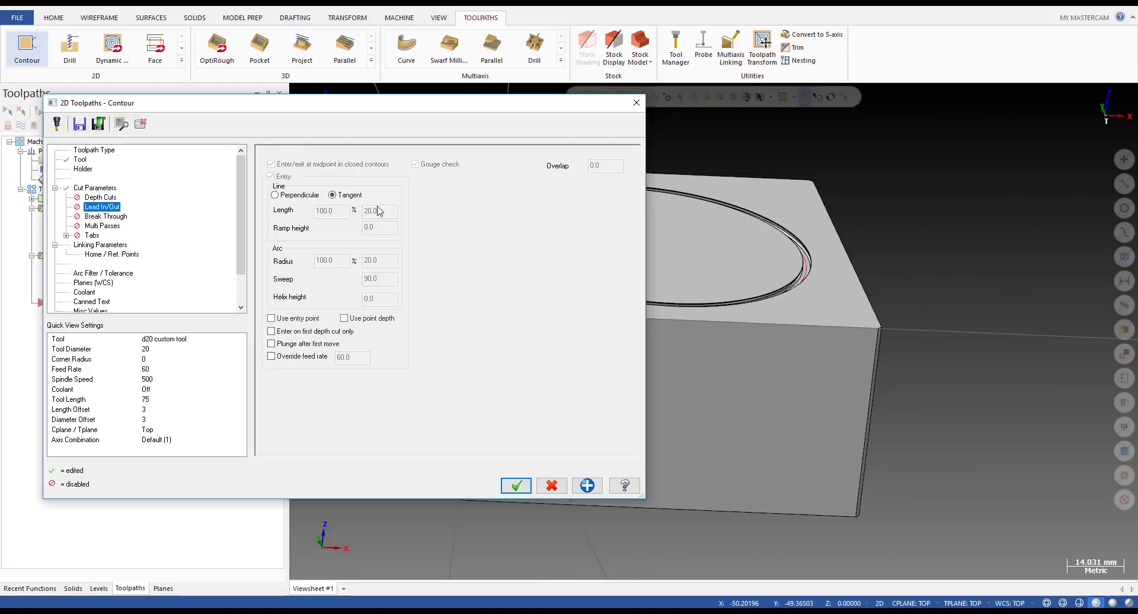
pyautogui.click(304, 155)
pyautogui.doubleClick(359, 211)
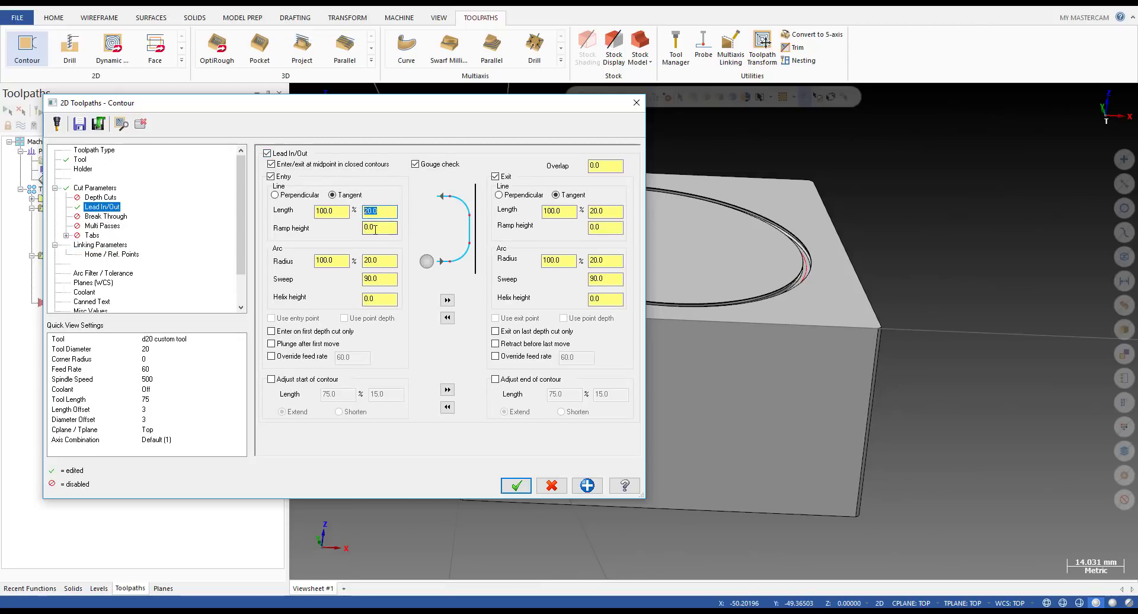
pyautogui.write('6')
pyautogui.press('Tab')
pyautogui.write('6')
pyautogui.press('Tab')
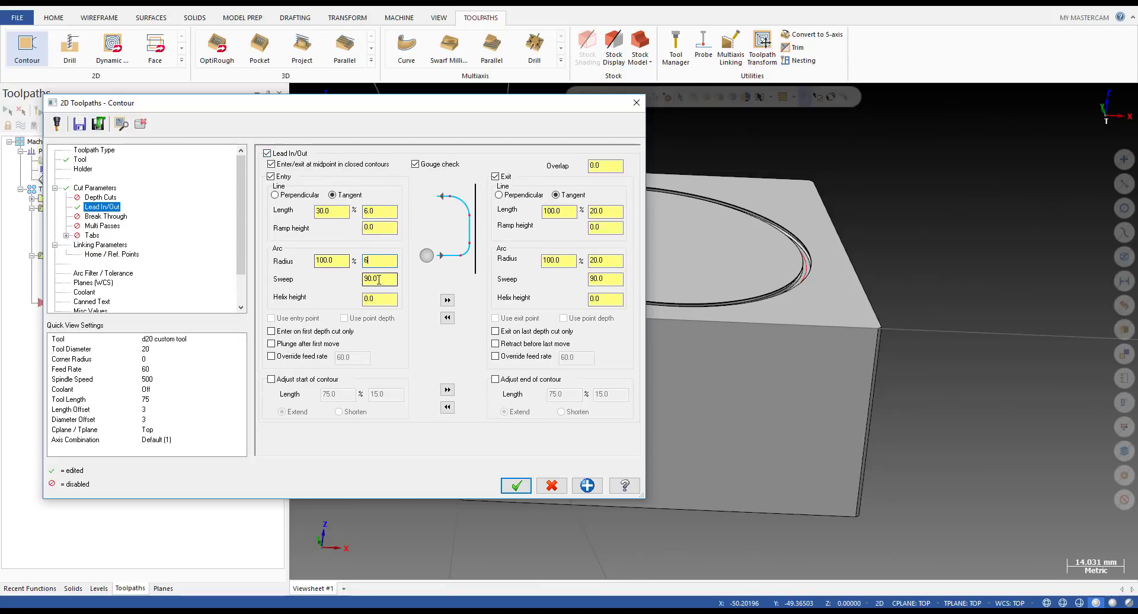
# - Accept the contour parameters, regenerate the channel toolpath and step through its backplot
pyautogui.click(106, 246)
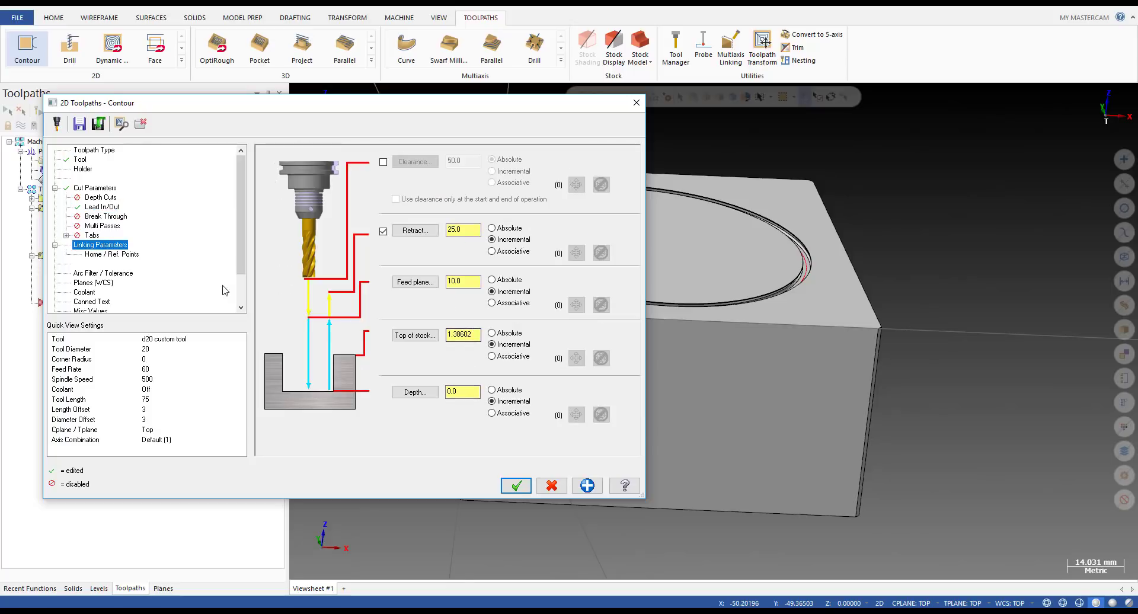
pyautogui.click(515, 486)
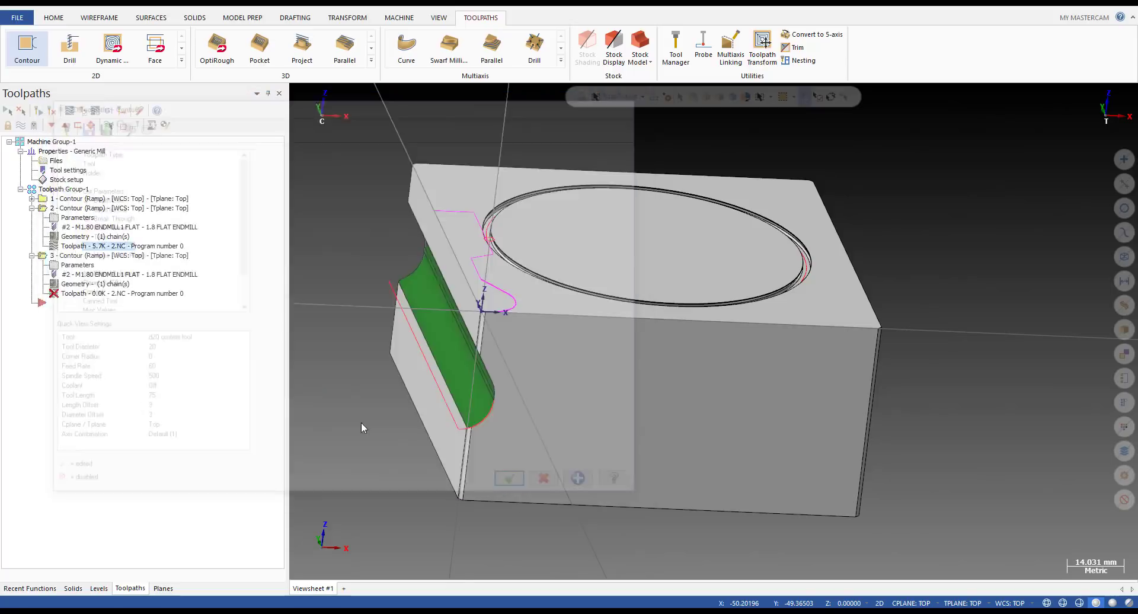
pyautogui.click(68, 294)
pyautogui.press('s')
pyautogui.scroll(2, 490, 418)
pyautogui.moveTo(475, 412); pyautogui.dragTo(447, 380, button='middle')
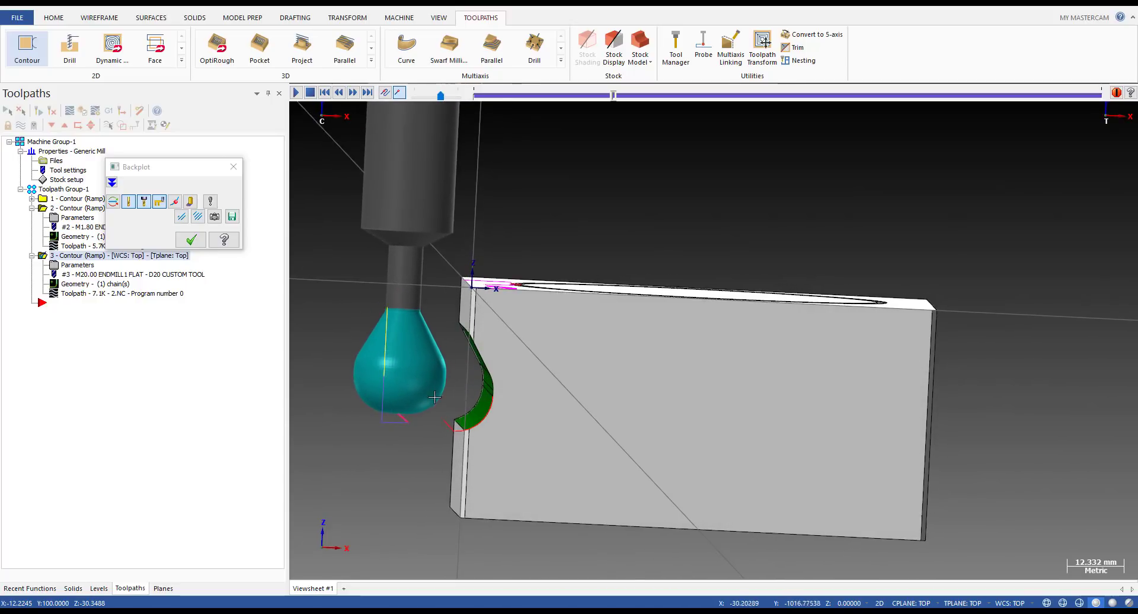
# - Examine the custom tool's position relative to the channel profile in the Front view and from an angle
pyautogui.scroll(1, 435, 396)
pyautogui.hotkey('alt', '2')
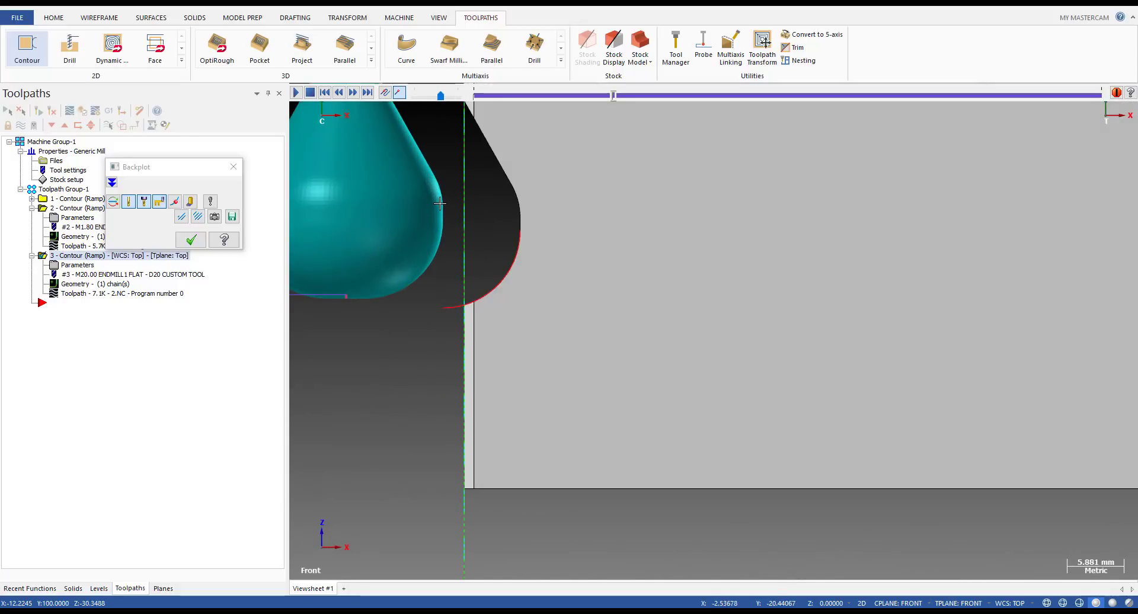
pyautogui.moveTo(438, 297); pyautogui.dragTo(433, 255, button='middle')
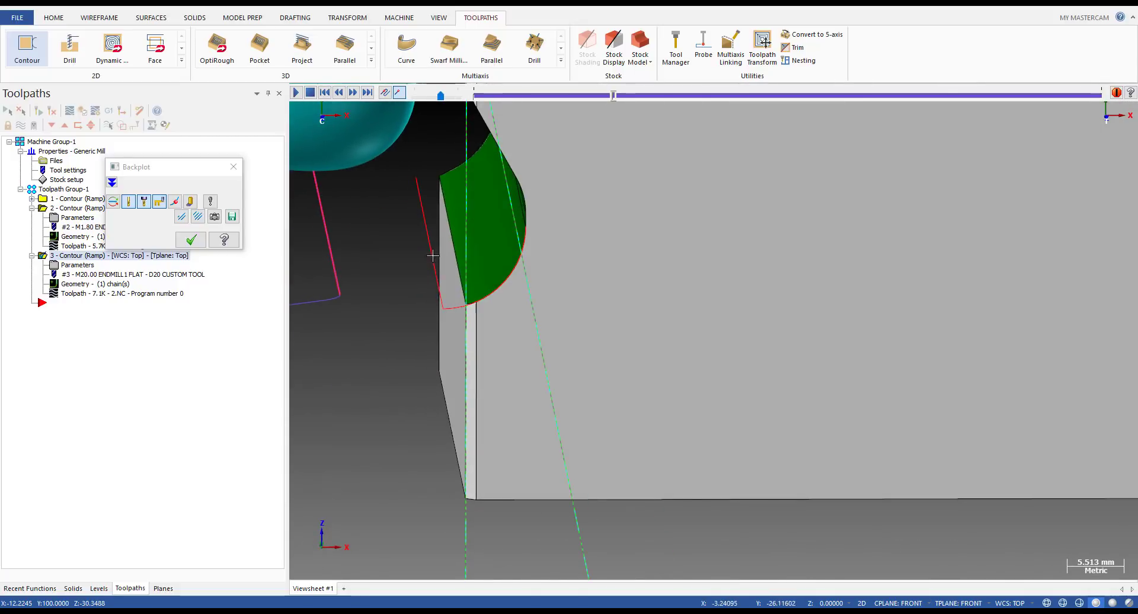
pyautogui.scroll(-5, 436, 354)
pyautogui.moveTo(436, 355); pyautogui.dragTo(451, 287, button='middle')
pyautogui.scroll(3, 424, 297)
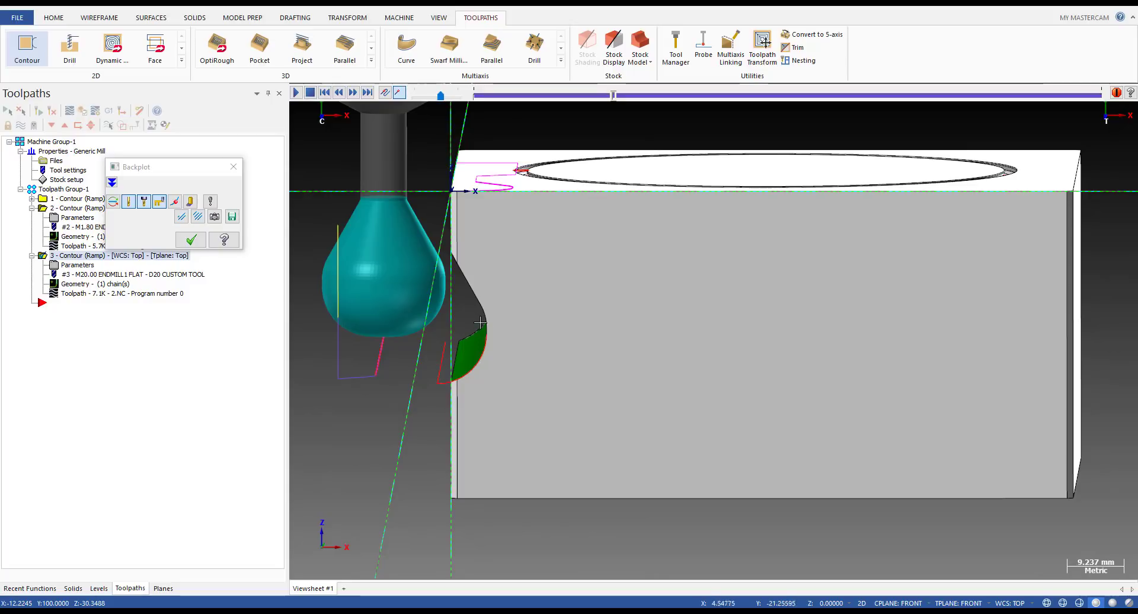
pyautogui.moveTo(474, 322); pyautogui.dragTo(415, 345, button='middle')
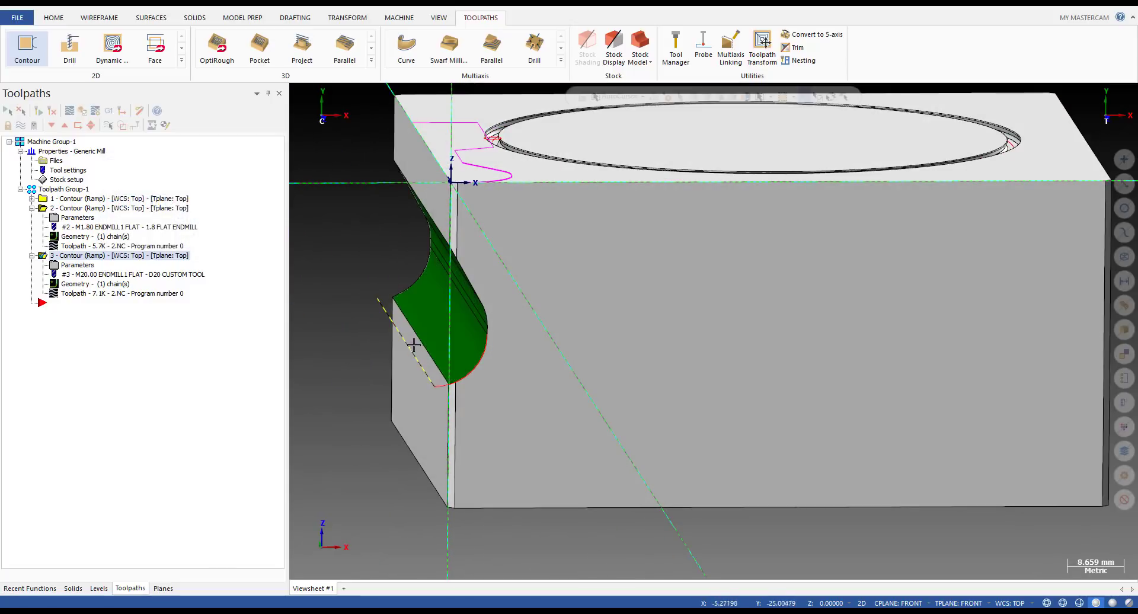
# - Try to move the path line about 8 mm along X to the arc's upper end with Dynamic transform, in 3D mode
pyautogui.press('d')
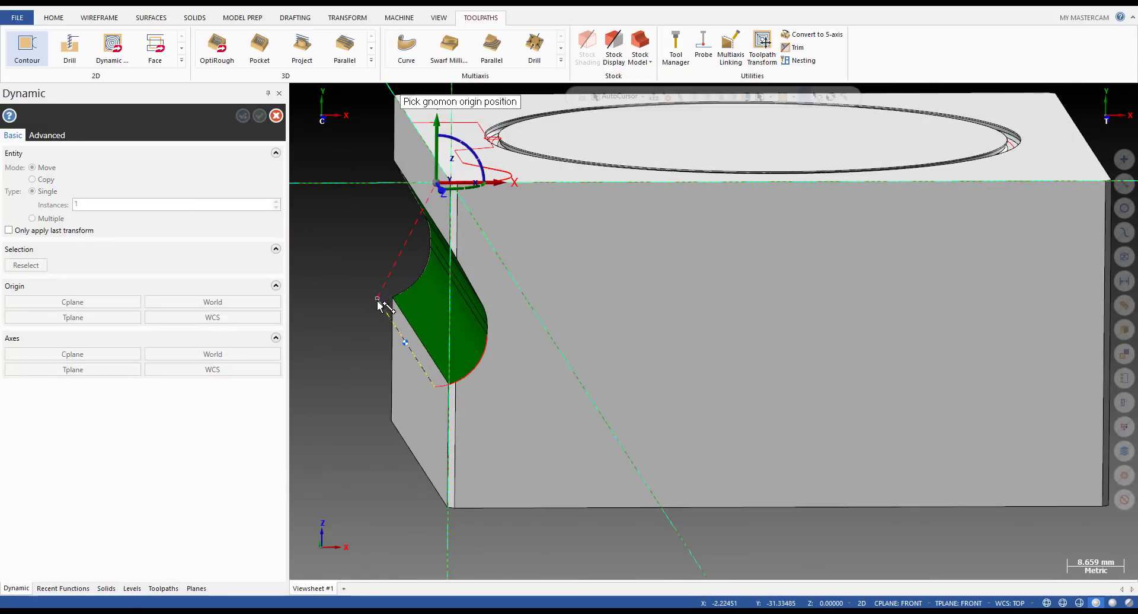
pyautogui.click(862, 604)
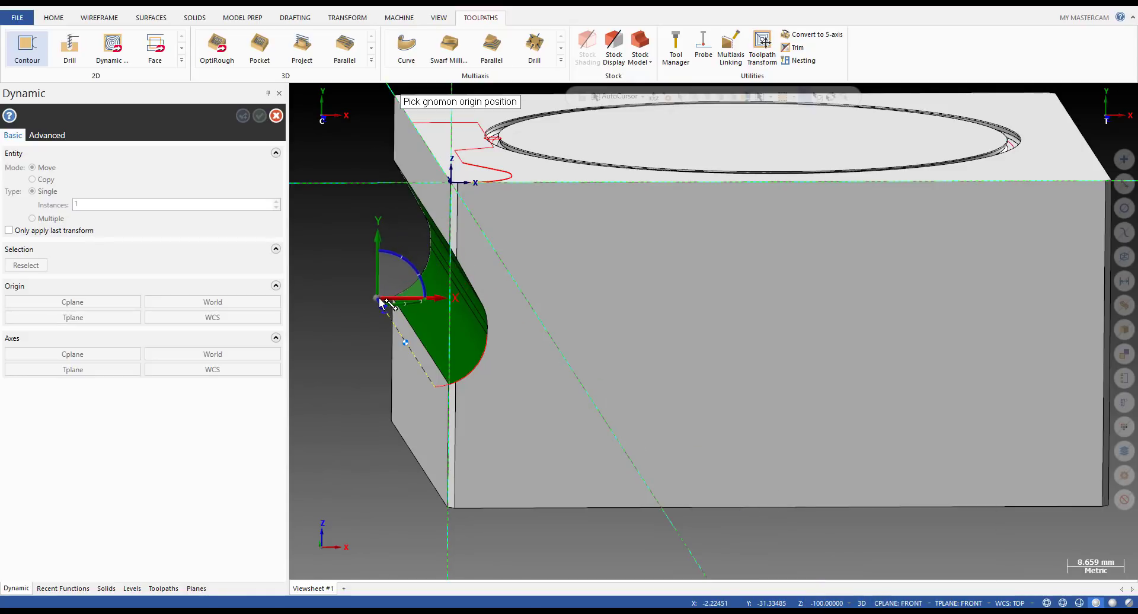
pyautogui.click(377, 297)
pyautogui.click(401, 299)
pyautogui.scroll(3, 489, 335)
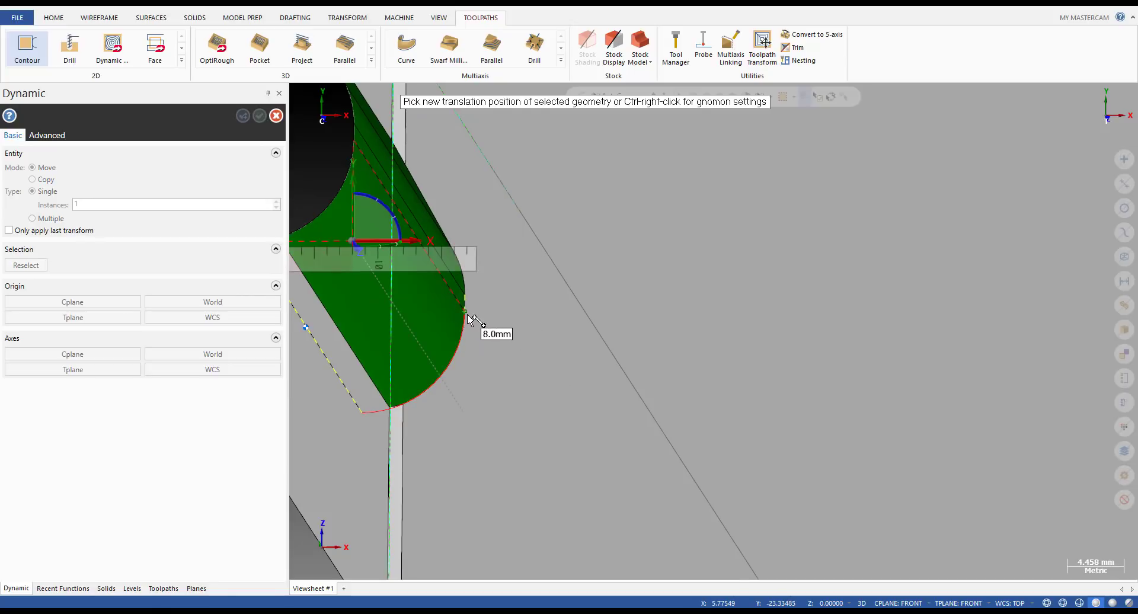
pyautogui.click(474, 319)
pyautogui.scroll(-2, 534, 373)
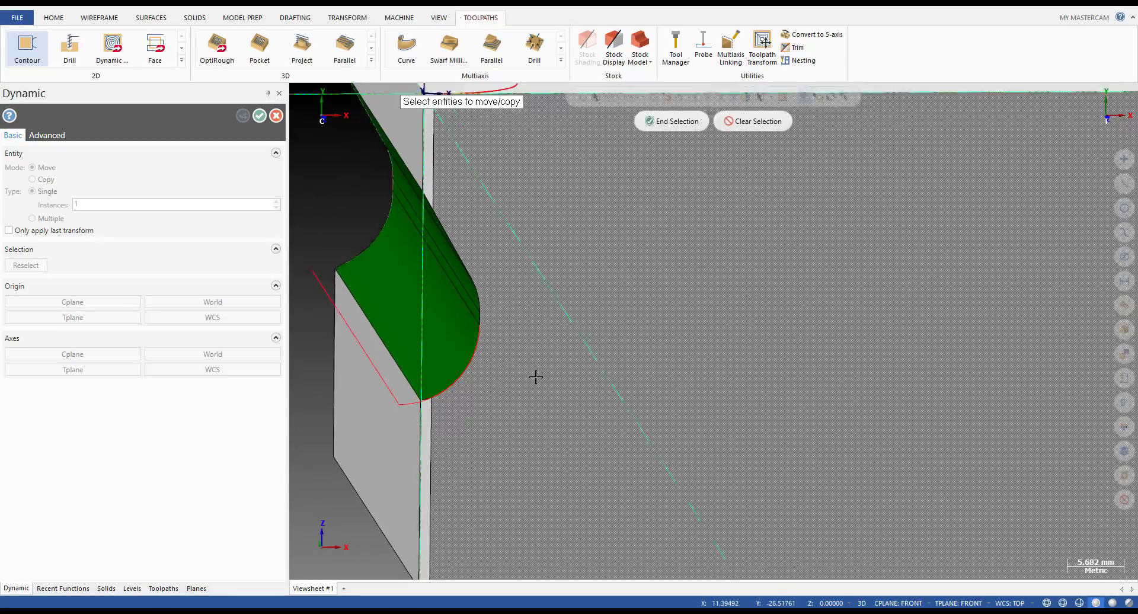
# - In the Front view, draw a 10 mm horizontal line from the arc's upper end outward past the channel opening
pyautogui.press('l')
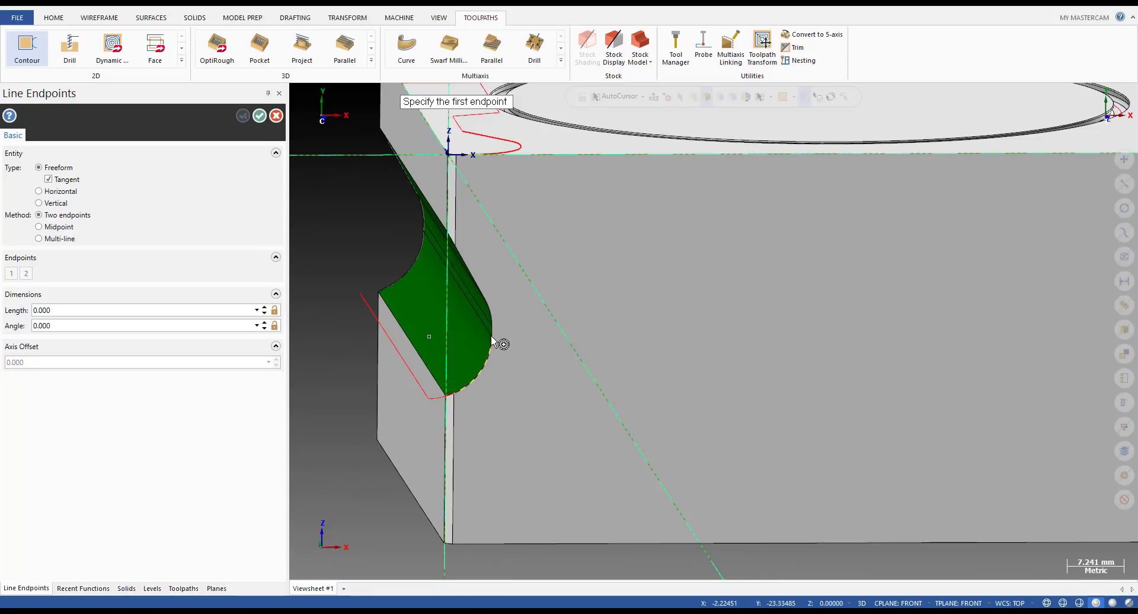
pyautogui.hotkey('alt', '2')
pyautogui.click(525, 227)
pyautogui.click(407, 227)
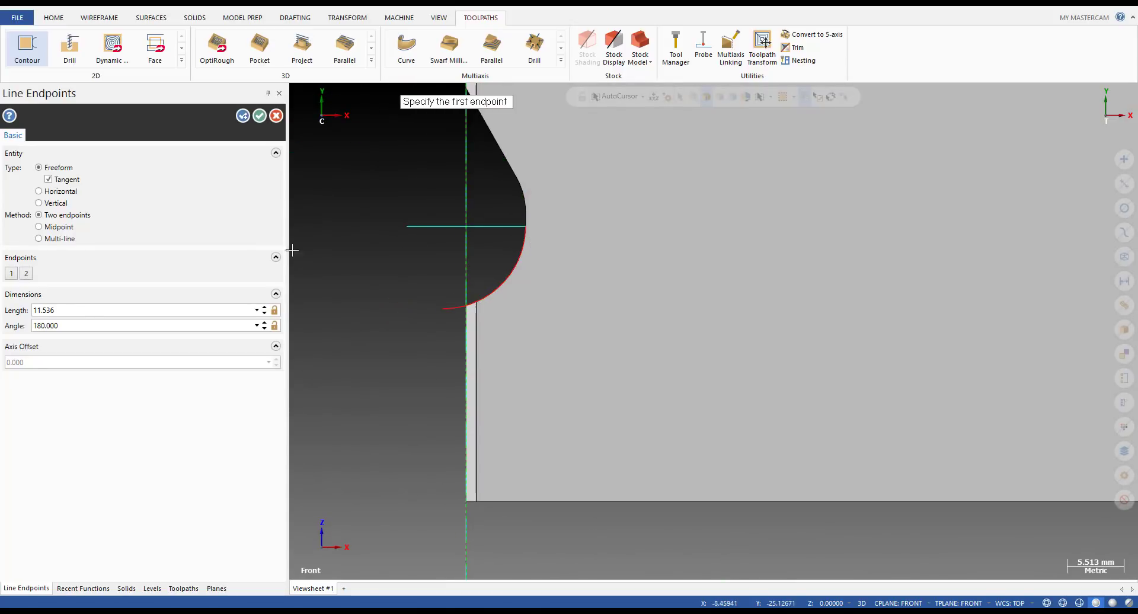
pyautogui.click(78, 326)
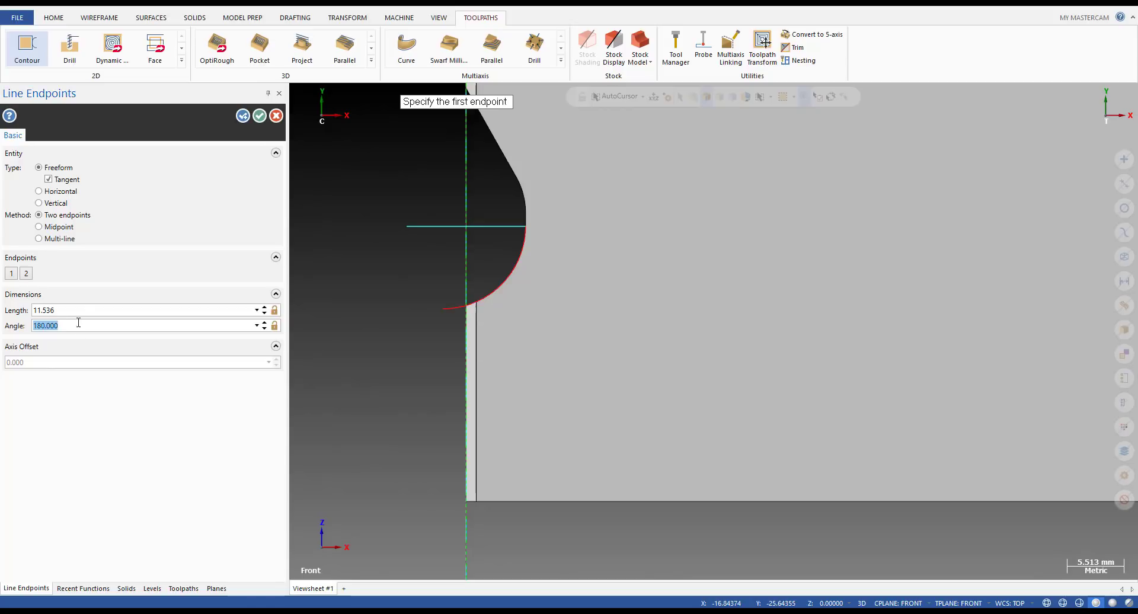
pyautogui.write('10')
pyautogui.press('Return')
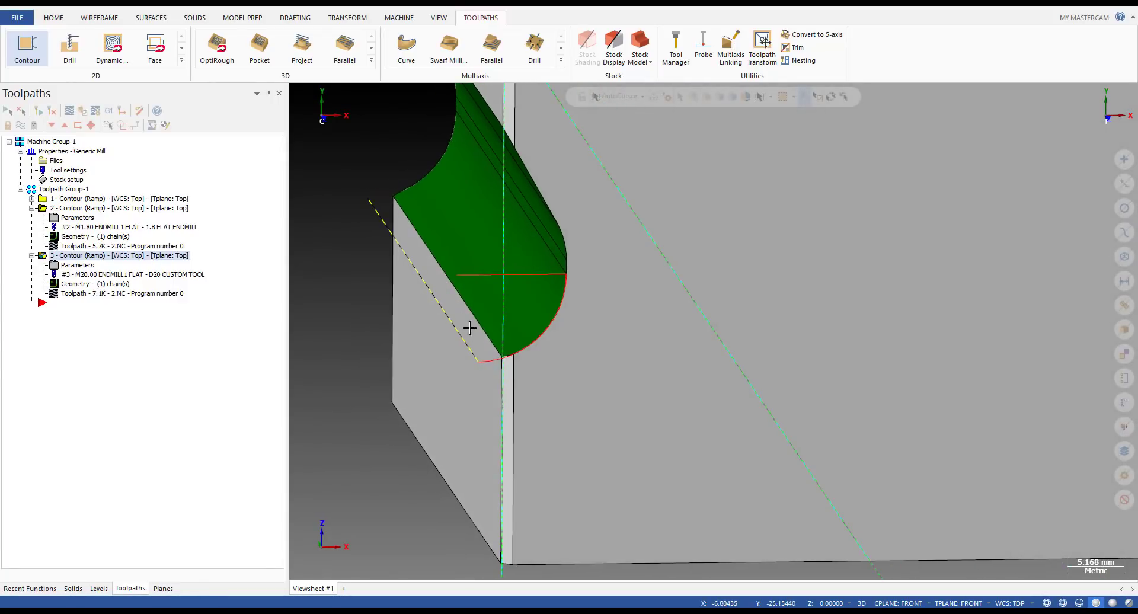
# - Try to move the path line along X from its front end to the outer end of the 10 mm horizontal line
pyautogui.press('d')
pyautogui.click(478, 362)
pyautogui.click(497, 362)
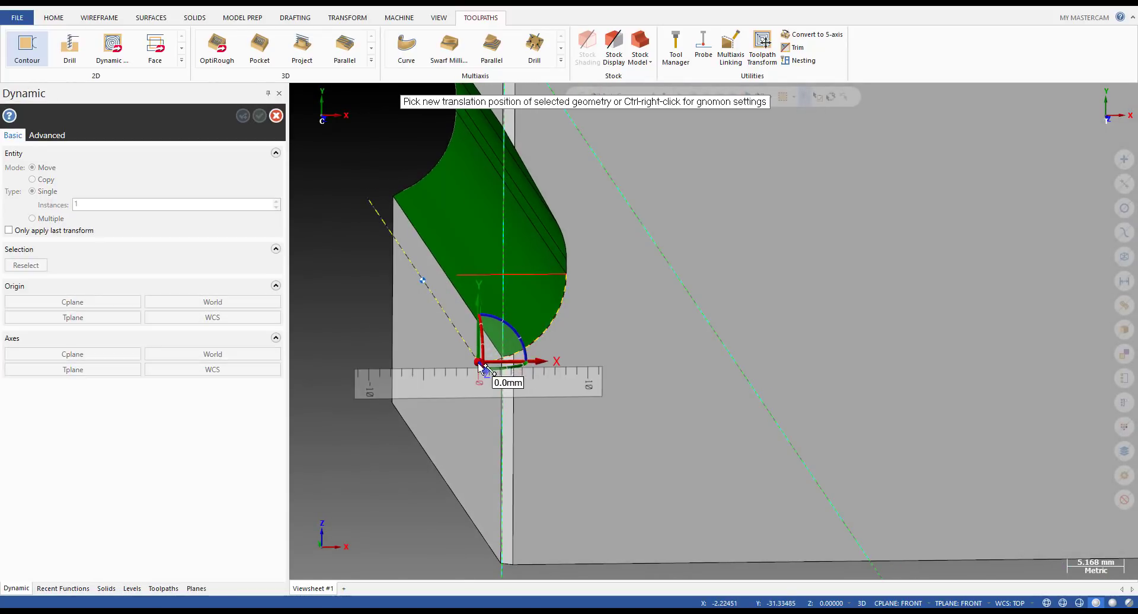
pyautogui.click(457, 279)
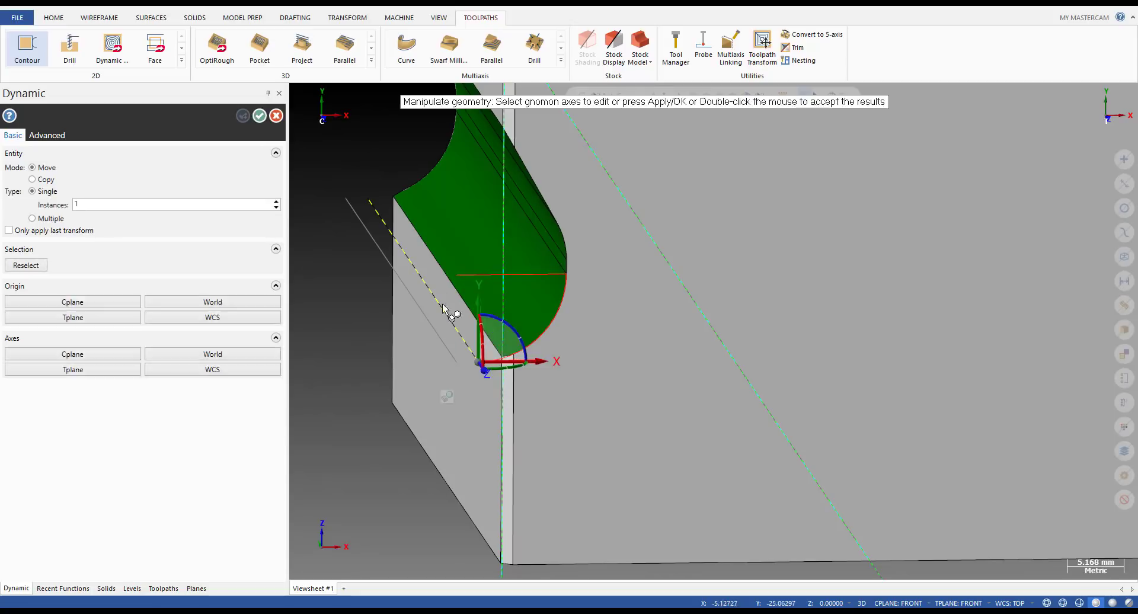
pyautogui.doubleClick(444, 315)
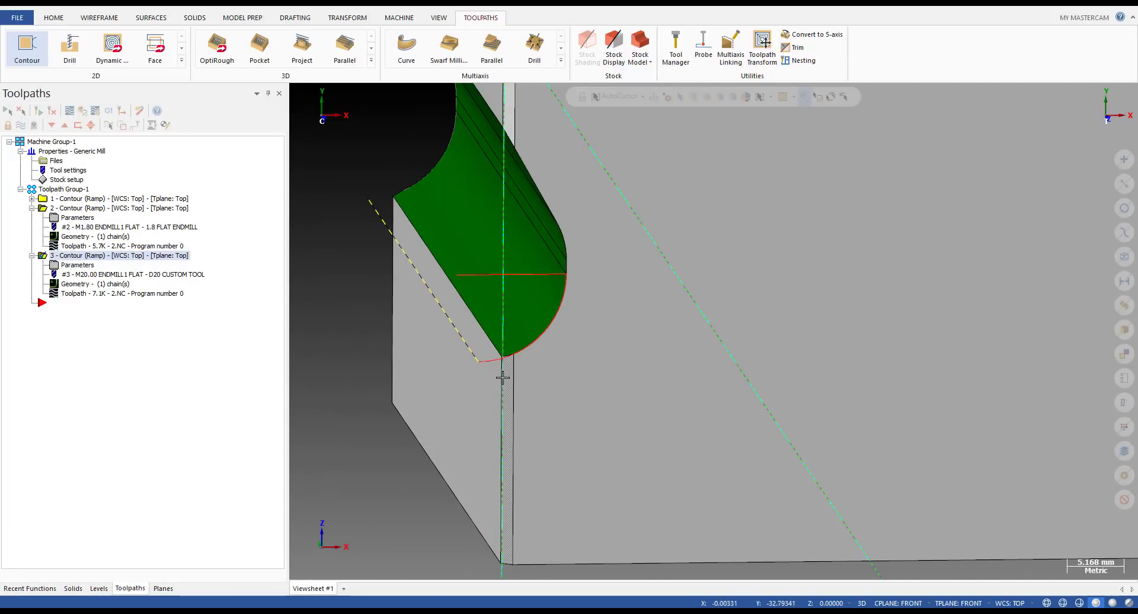
# - Move the path line along X with Dynamic transform until its front end lines up with the arc's upper end
pyautogui.press('d')
pyautogui.click(369, 201)
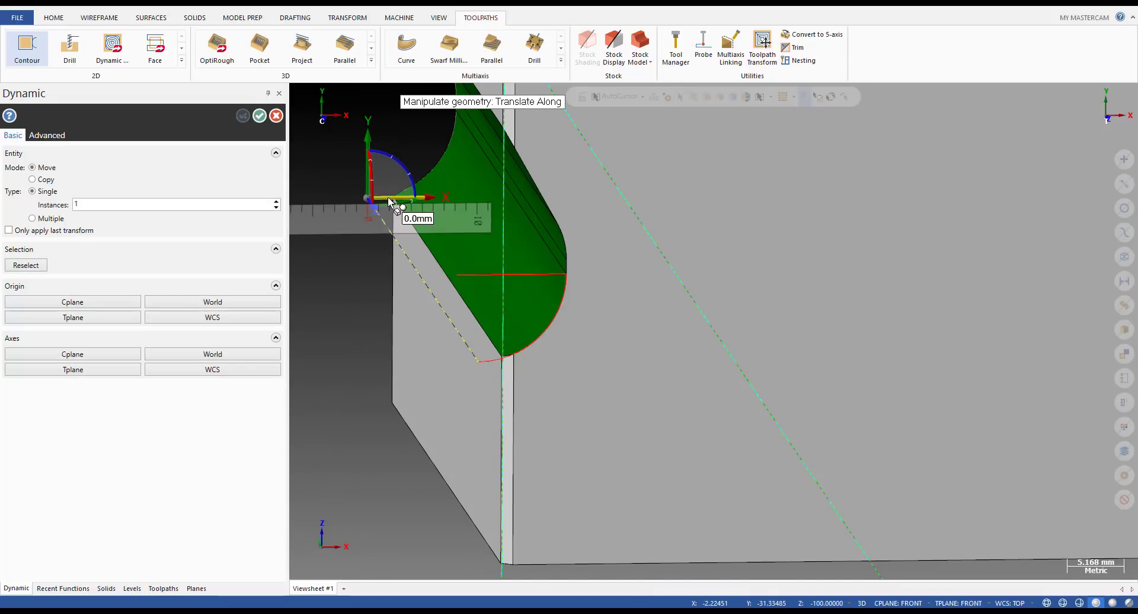
pyautogui.click(393, 201)
pyautogui.hotkey('alt', 's')
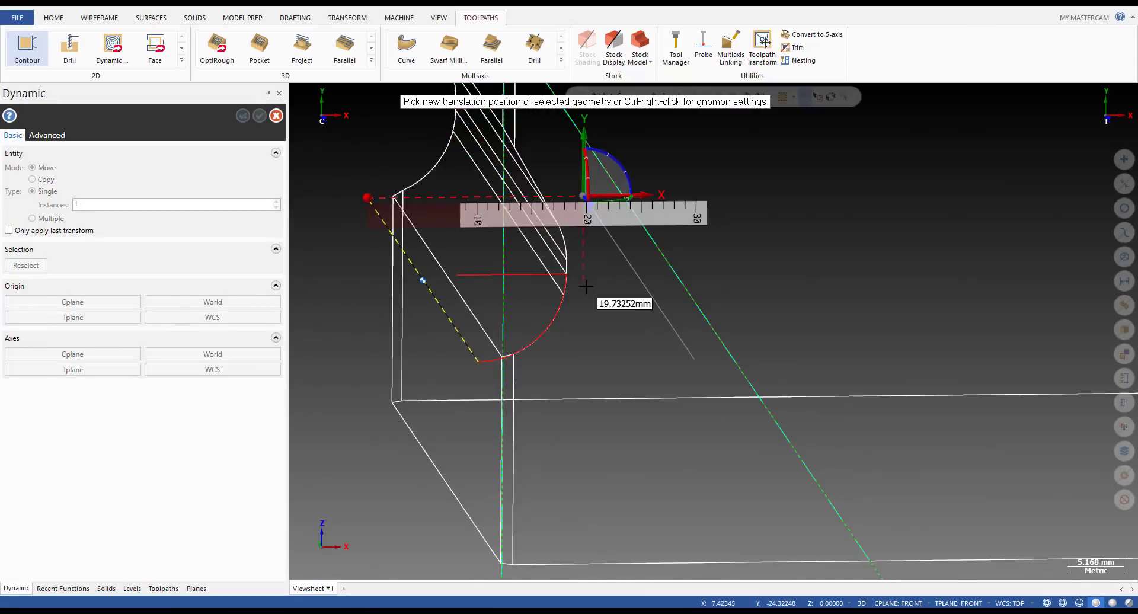
pyautogui.scroll(2, 591, 288)
pyautogui.click(563, 284)
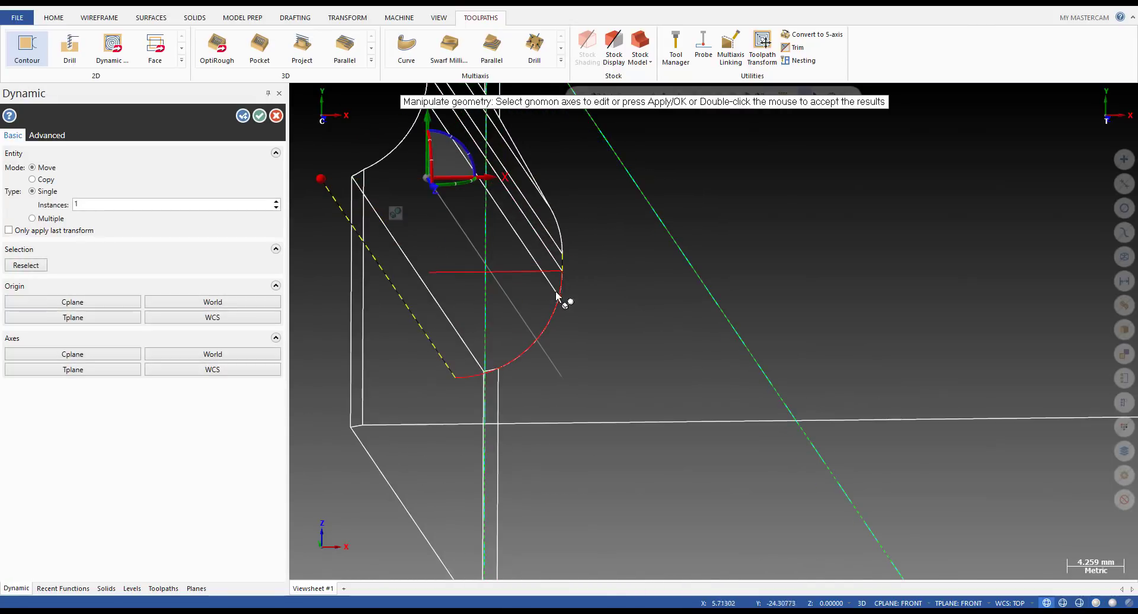
pyautogui.doubleClick(544, 319)
pyautogui.press('Escape')
pyautogui.hotkey('alt', 's')
pyautogui.scroll(-5, 560, 362)
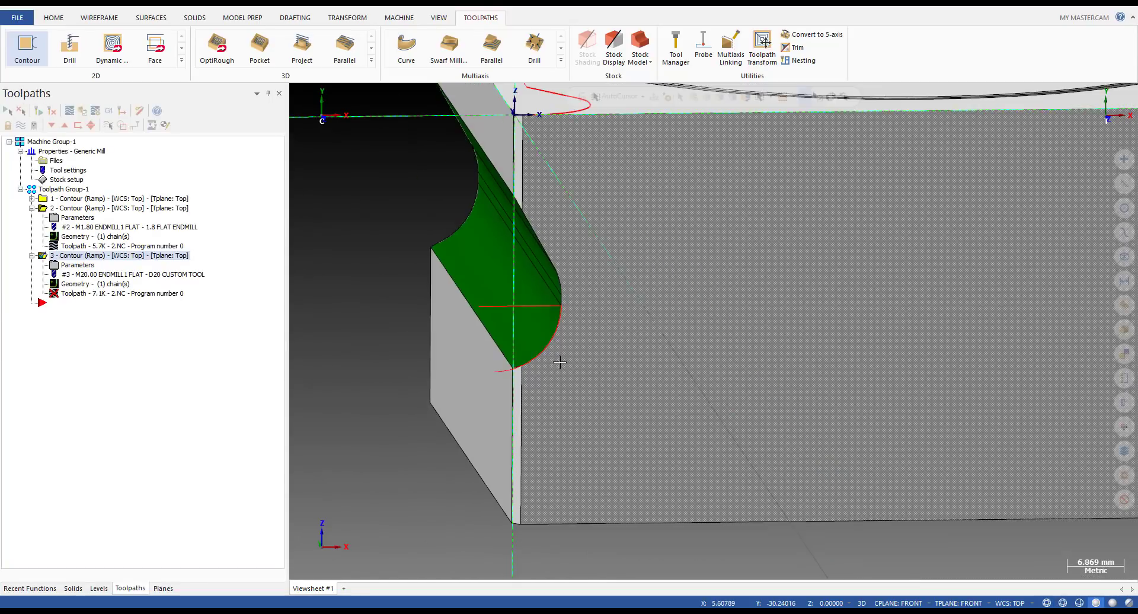
pyautogui.hotkey('alt', 's')
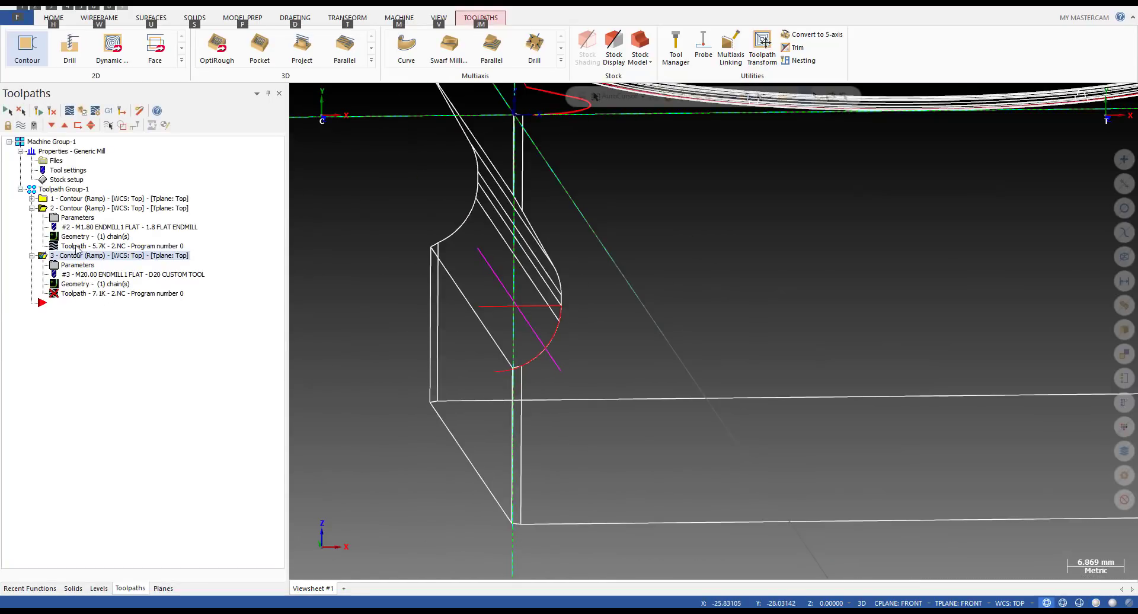
# - Regenerate the d20 custom tool contour and backplot it to compare the tool with the channel profile
pyautogui.click(38, 112)
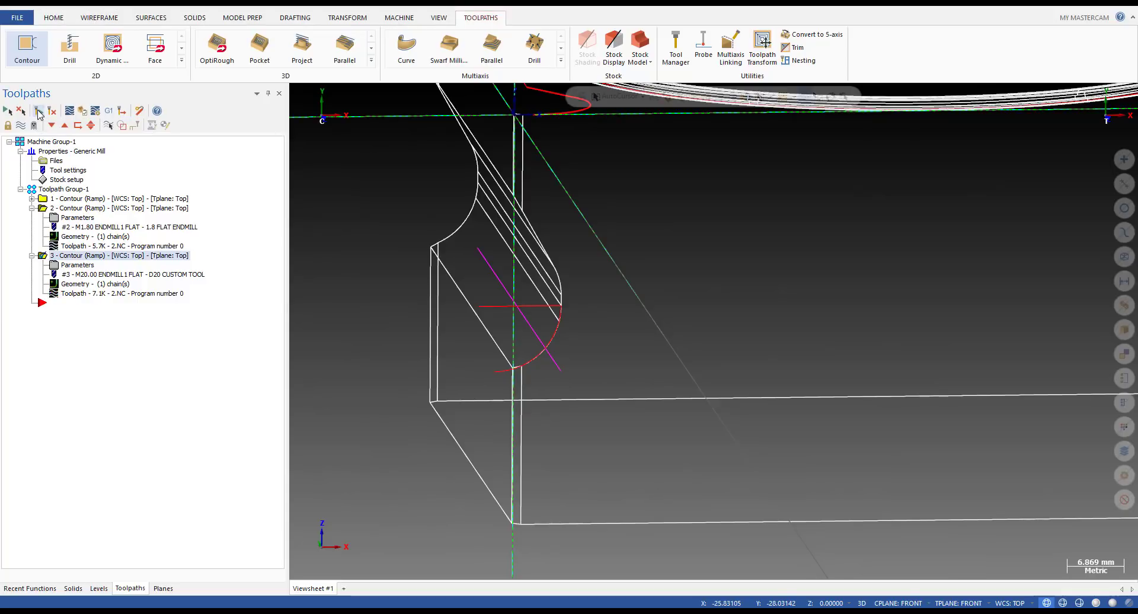
pyautogui.hotkey('alt', 't')
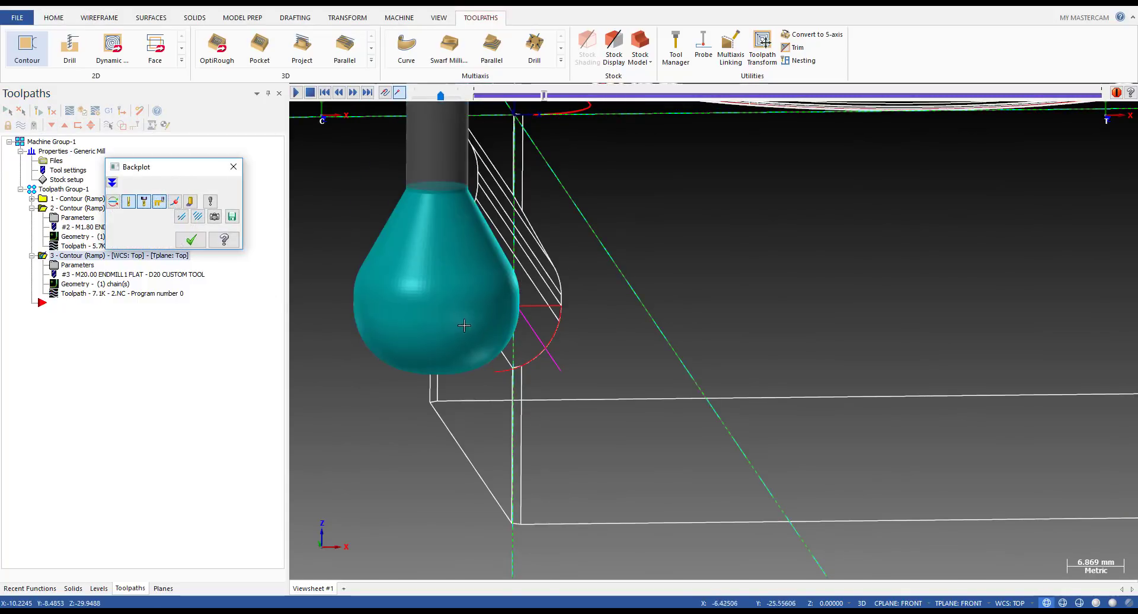
pyautogui.moveTo(483, 306)
pyautogui.mouseDown(button='middle')
pyautogui.moveTo(464, 290)
pyautogui.moveTo(460, 301)
pyautogui.mouseUp(button='middle')
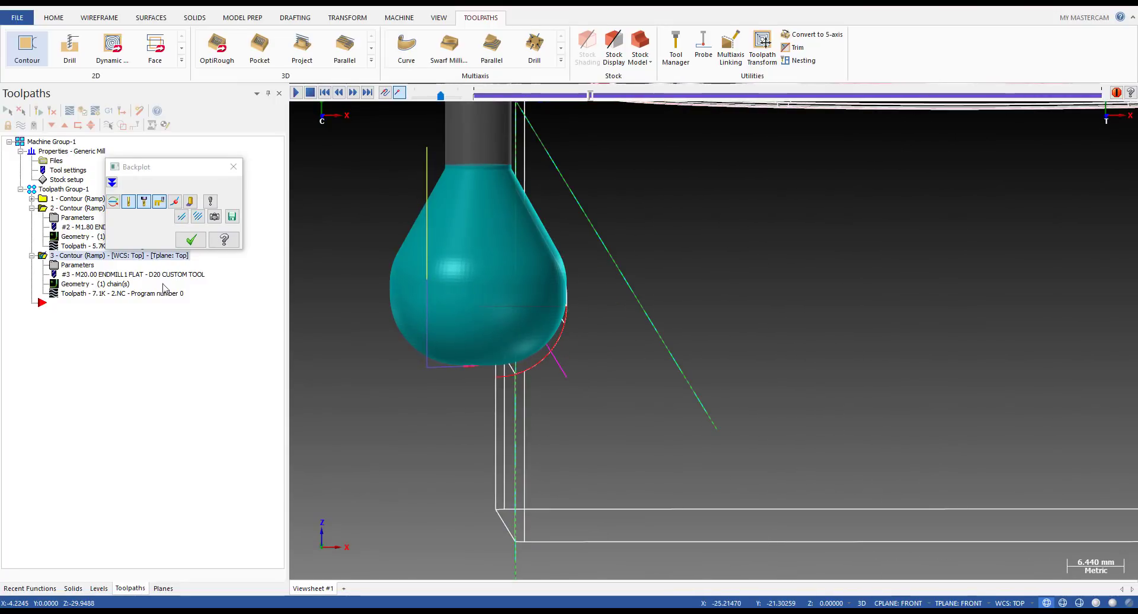
pyautogui.click(191, 239)
# - Set the contour type of the d20 custom tool operation to 2D in its cut parameters
pyautogui.click(71, 265)
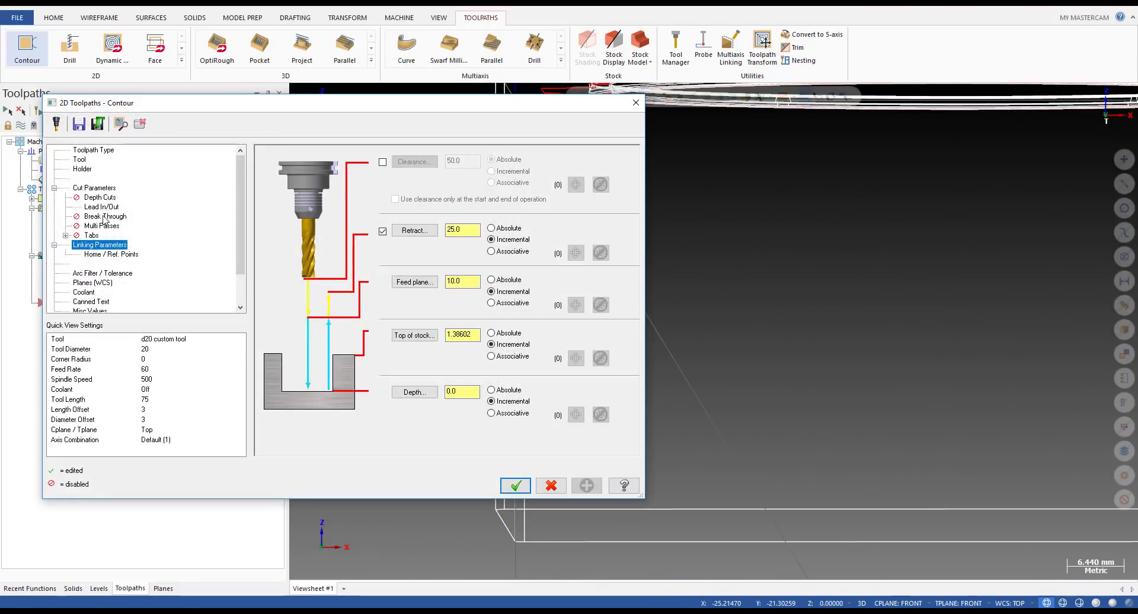
pyautogui.click(103, 207)
pyautogui.click(86, 244)
pyautogui.doubleClick(457, 334)
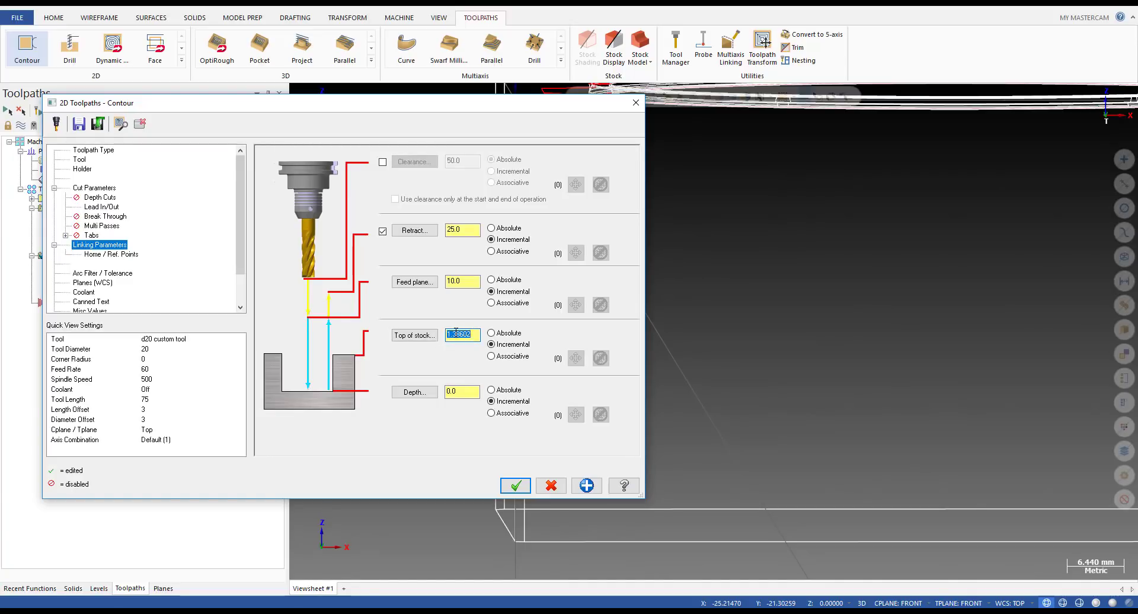
pyautogui.click(89, 188)
pyautogui.click(532, 179)
pyautogui.click(522, 189)
pyautogui.click(516, 485)
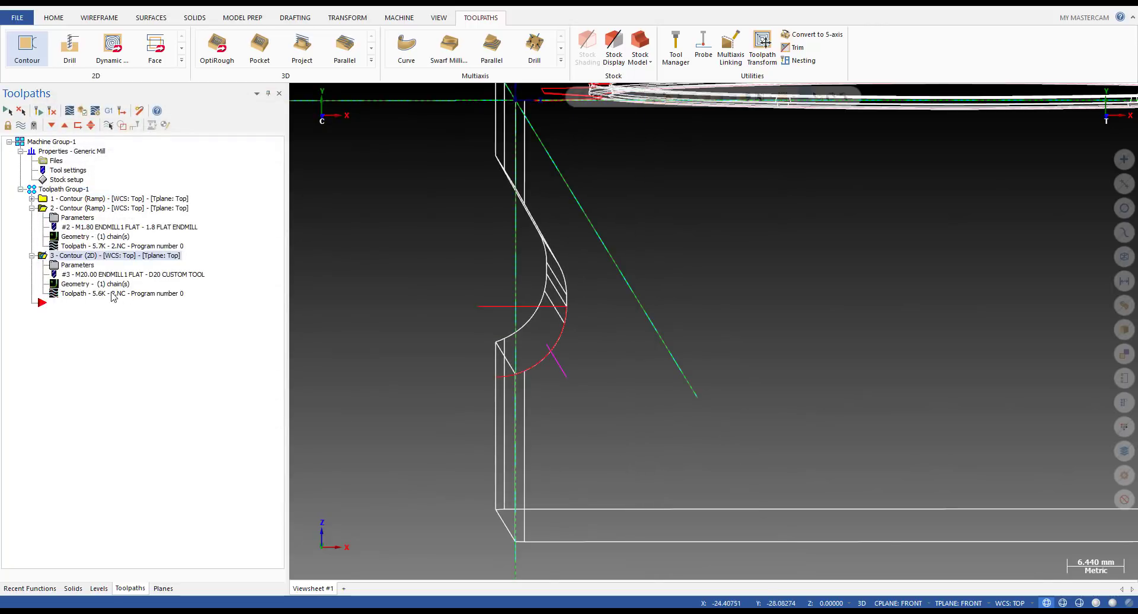
# - Backplot the 2D contour and examine the tool's fit in the channel from the Front and isometric views
pyautogui.hotkey('alt', 't')
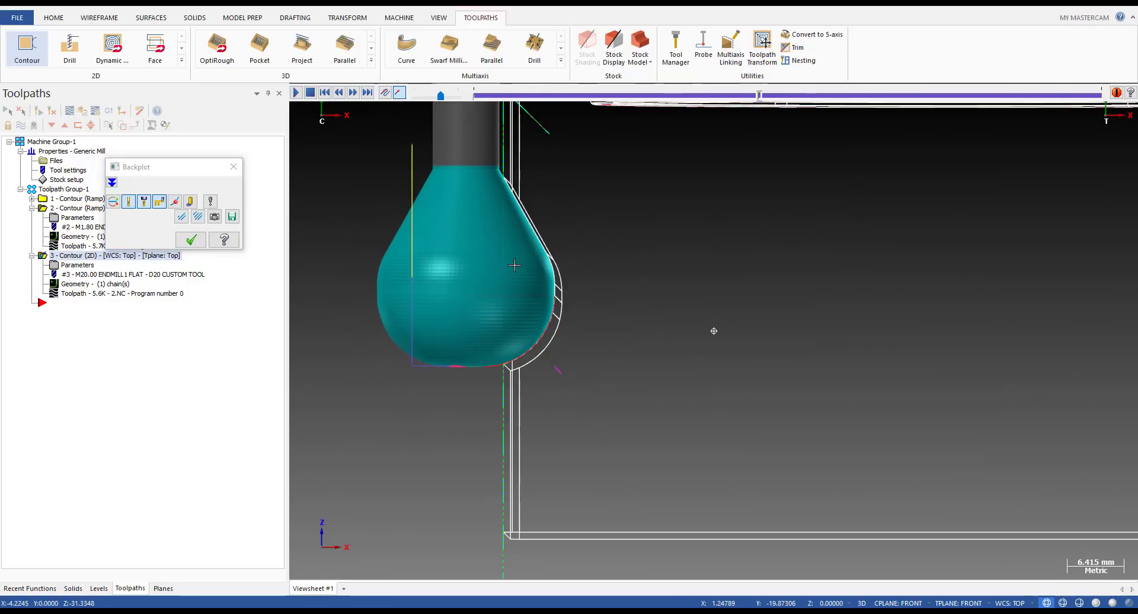
pyautogui.scroll(1, 515, 265)
pyautogui.scroll(-5, 515, 267)
pyautogui.hotkey('alt', '2')
pyautogui.scroll(6, 517, 273)
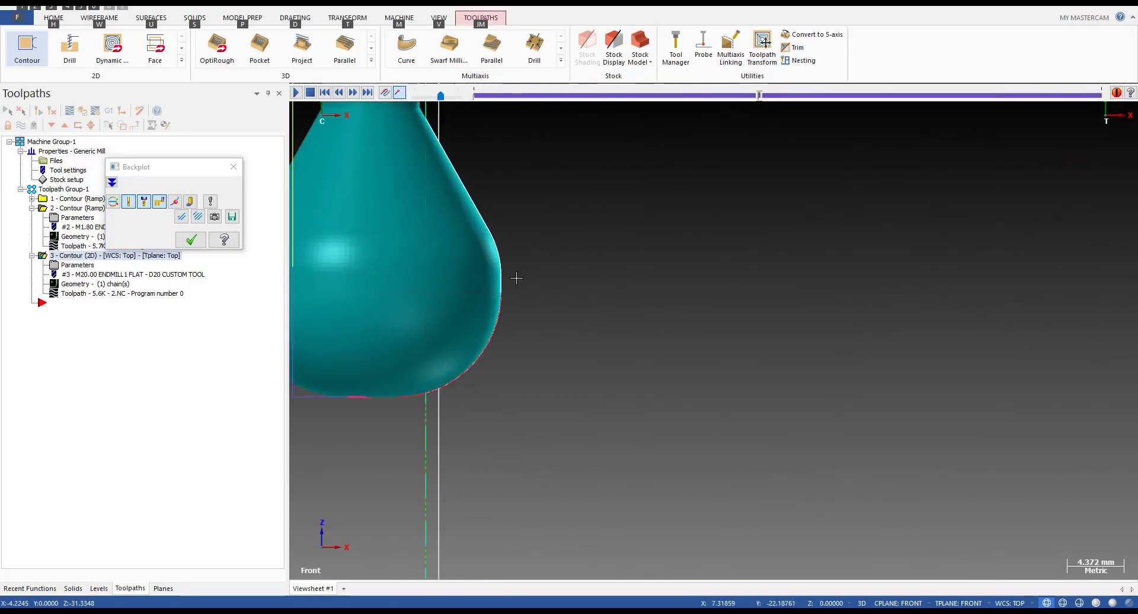
pyautogui.scroll(1, 519, 278)
pyautogui.scroll(-8, 490, 284)
pyautogui.scroll(2, 487, 275)
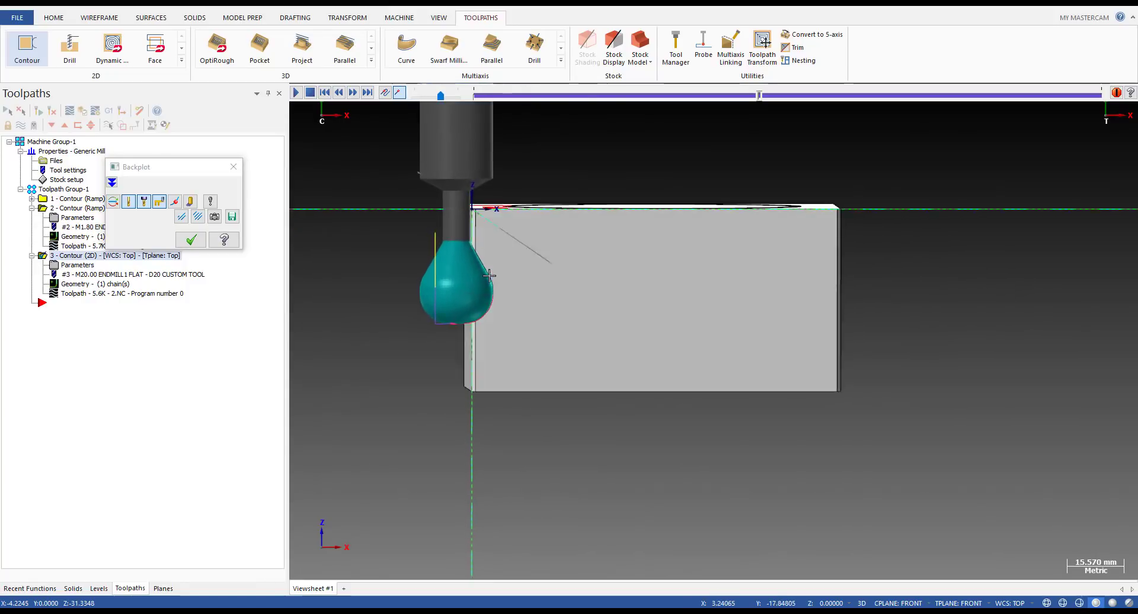
pyautogui.hotkey('alt', '7')
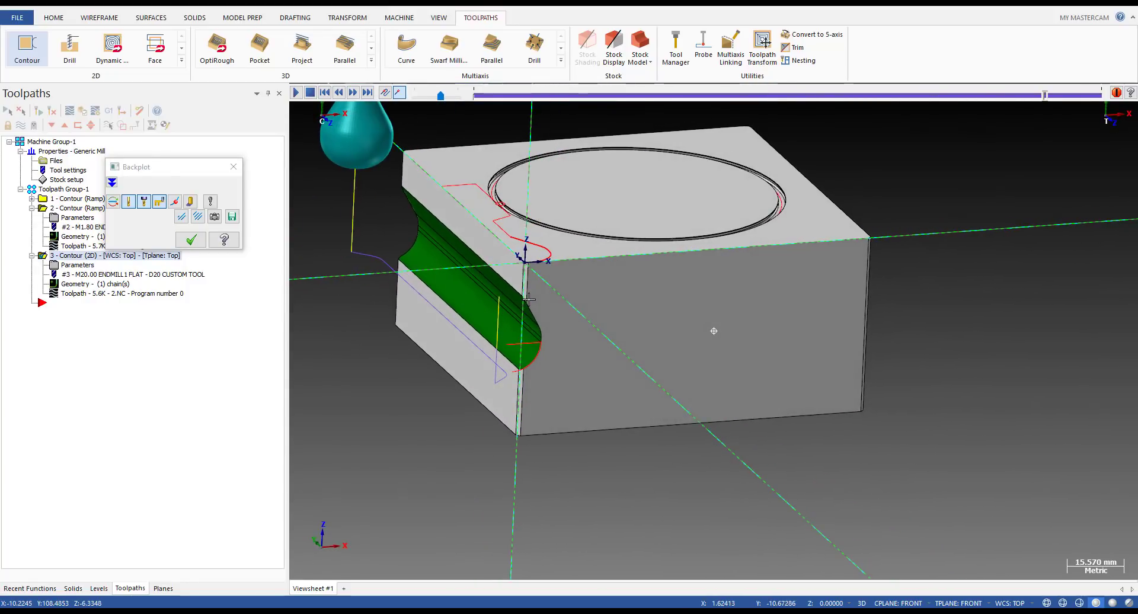
pyautogui.click(191, 240)
# - Enable multi passes with 4 rough passes and 1 finish pass at 0.1 spacing, and regenerate the contour
pyautogui.click(77, 265)
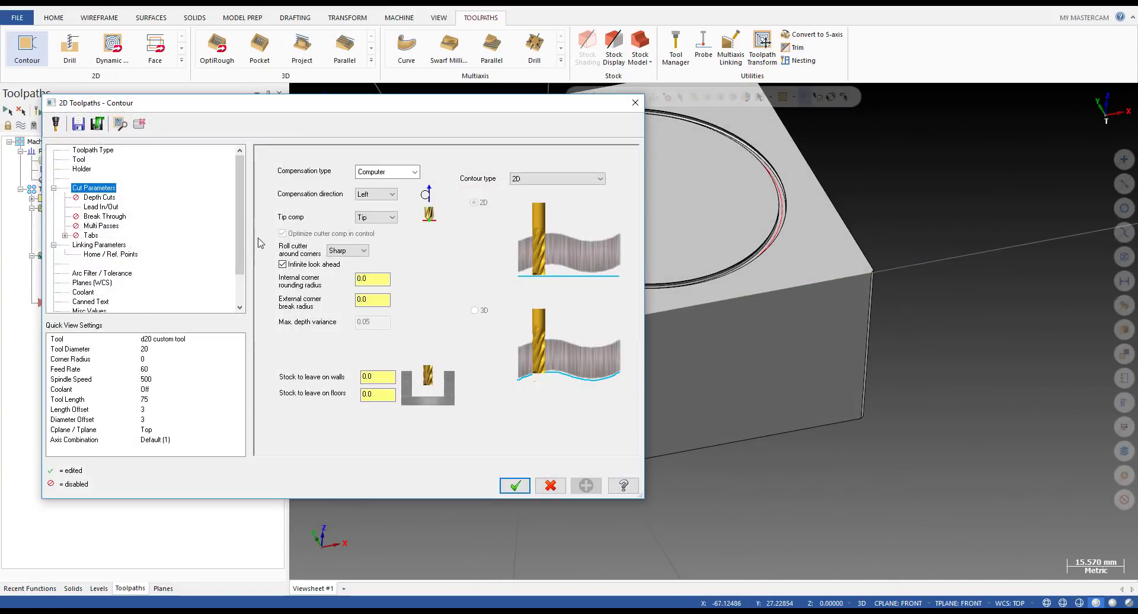
pyautogui.click(98, 227)
pyautogui.click(321, 170)
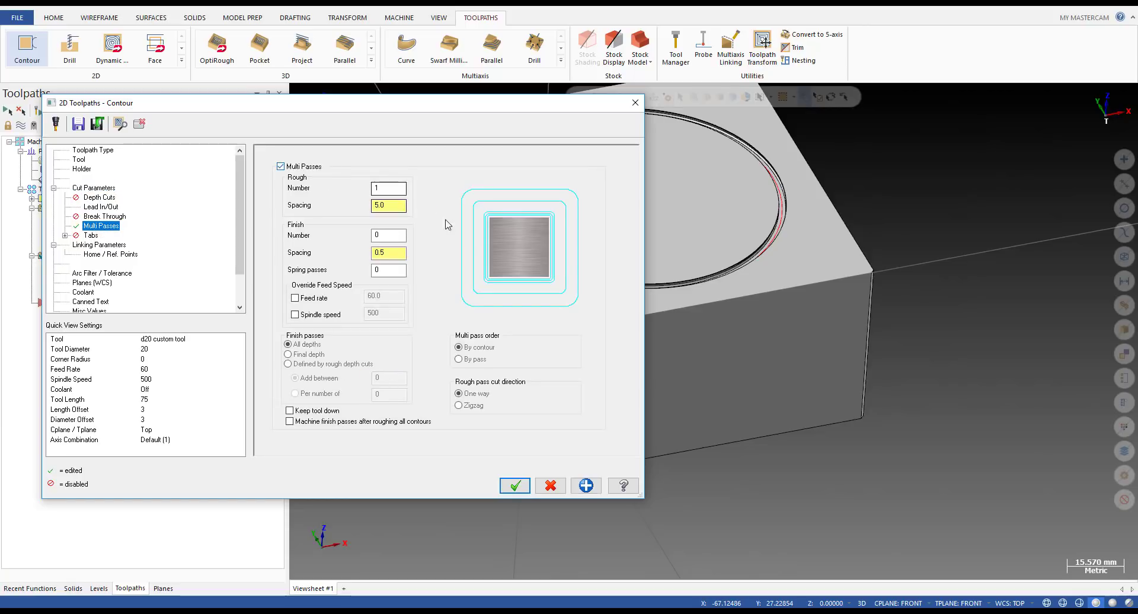
pyautogui.doubleClick(388, 235)
pyautogui.write('1')
pyautogui.doubleClick(383, 253)
pyautogui.write('0.1')
pyautogui.moveTo(386, 189)
pyautogui.mouseDown()
pyautogui.moveTo(365, 190)
pyautogui.moveTo(378, 208)
pyautogui.mouseUp()
pyautogui.write('3')
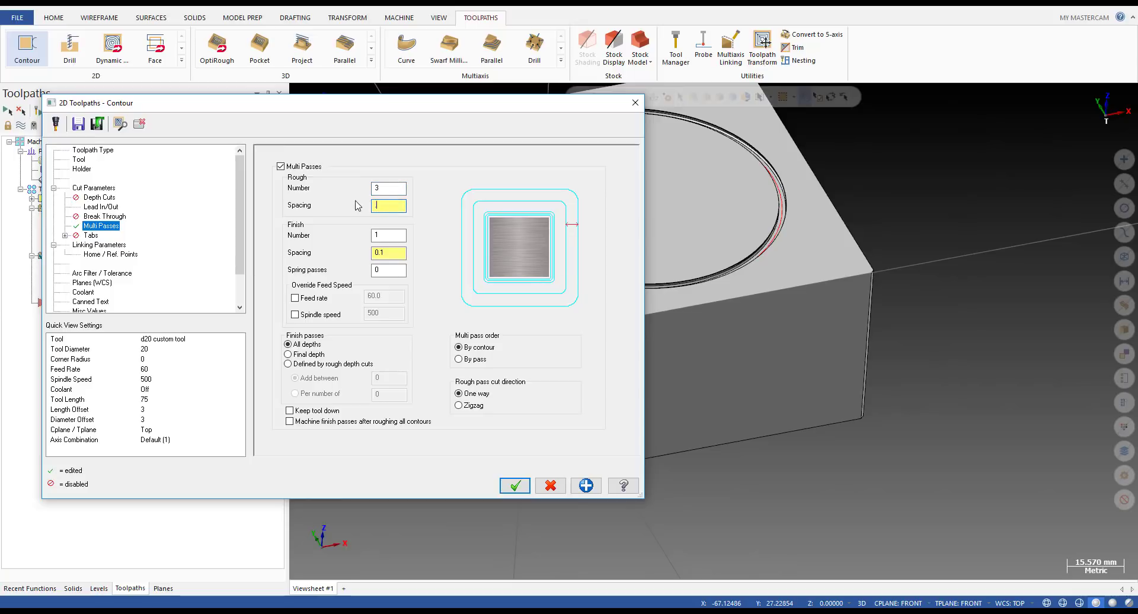
pyautogui.doubleClick(388, 188)
pyautogui.write('4')
pyautogui.click(514, 486)
pyautogui.click(37, 111)
# - Backplot the multi-pass contour and check the first pass's distance from the channel in the Front view
pyautogui.click(69, 111)
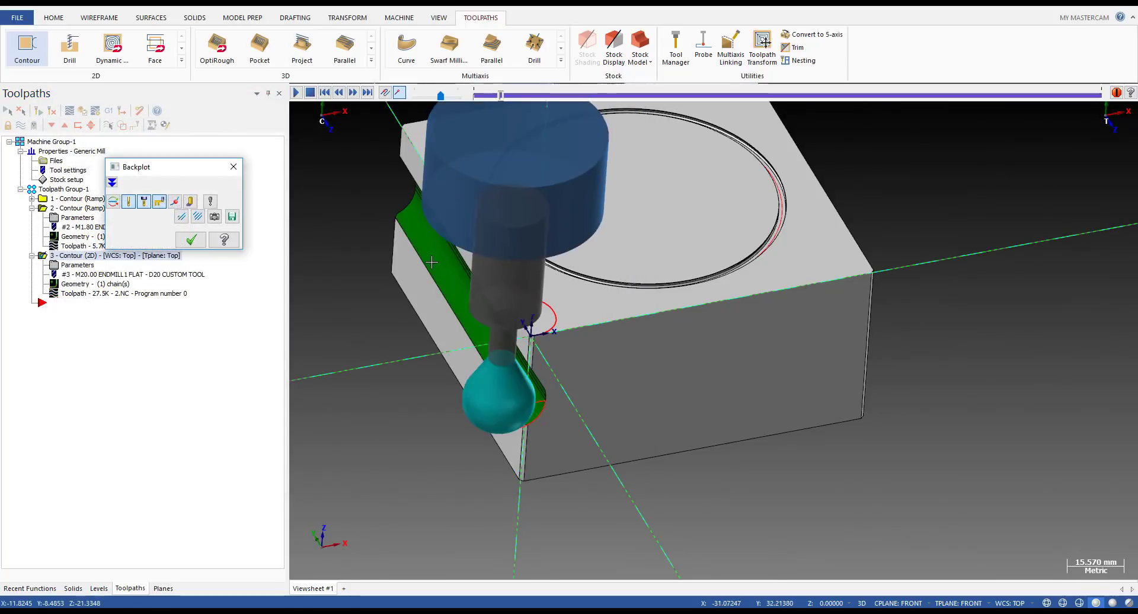
pyautogui.moveTo(577, 277); pyautogui.dragTo(533, 231, button='middle')
pyautogui.hotkey('alt', '2')
pyautogui.scroll(1, 509, 284)
pyautogui.moveTo(509, 292); pyautogui.dragTo(437, 337, button='middle')
pyautogui.hotkey('alt', '2')
pyautogui.press('Escape')
# - Set the multi passes to 6 rough passes with 1.0 spacing and regenerate the contour
pyautogui.click(74, 265)
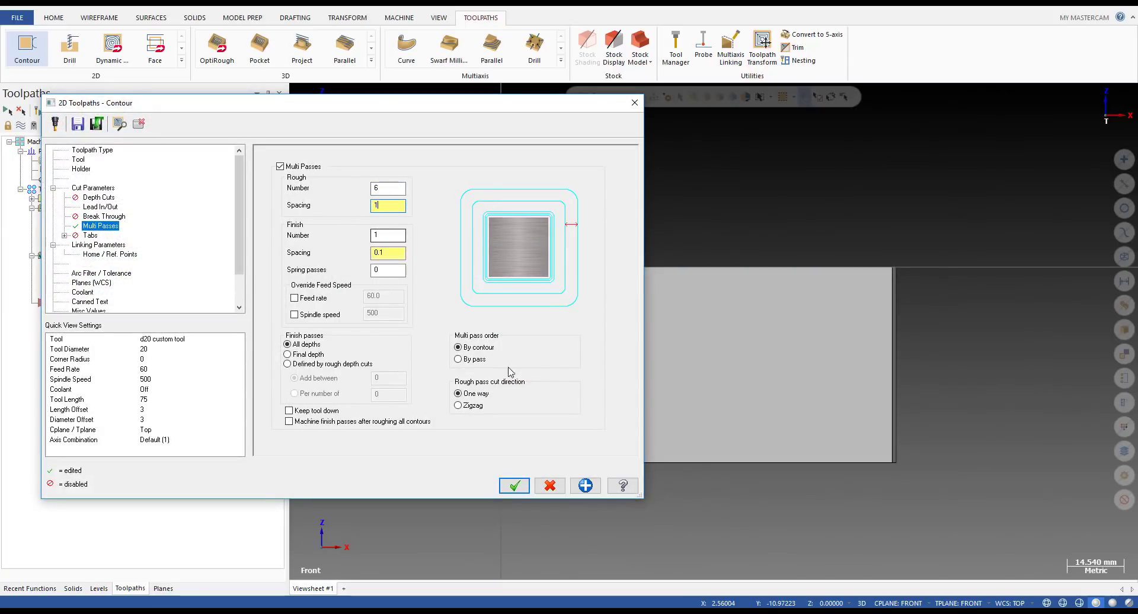
pyautogui.click(514, 486)
pyautogui.click(37, 110)
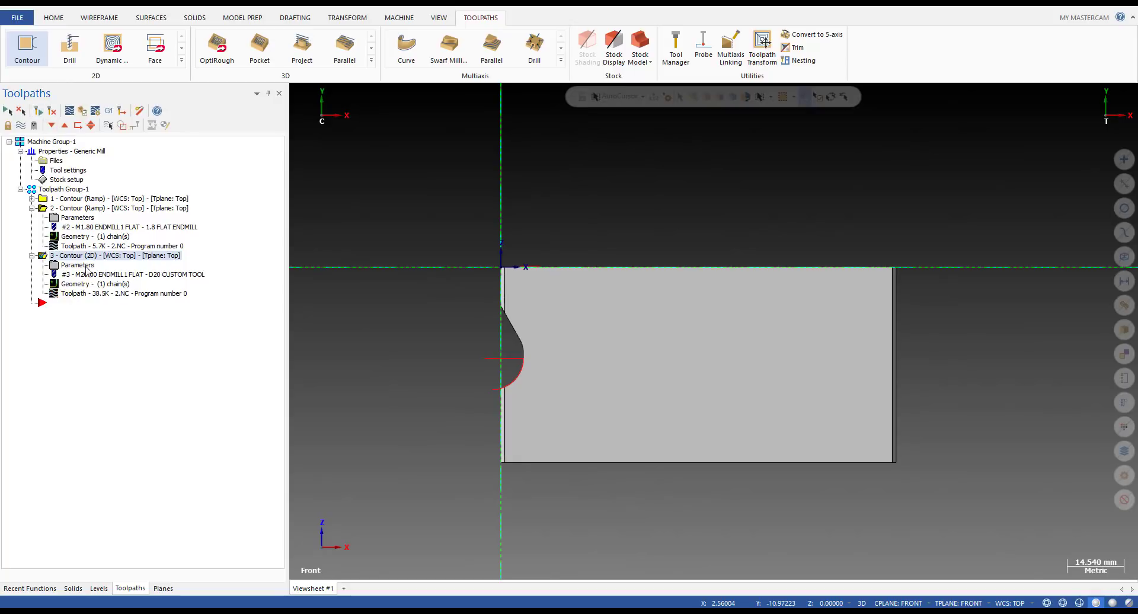
# - Step through the contour's backplot in the Front view to examine how each pass approaches the channel
pyautogui.click(80, 293)
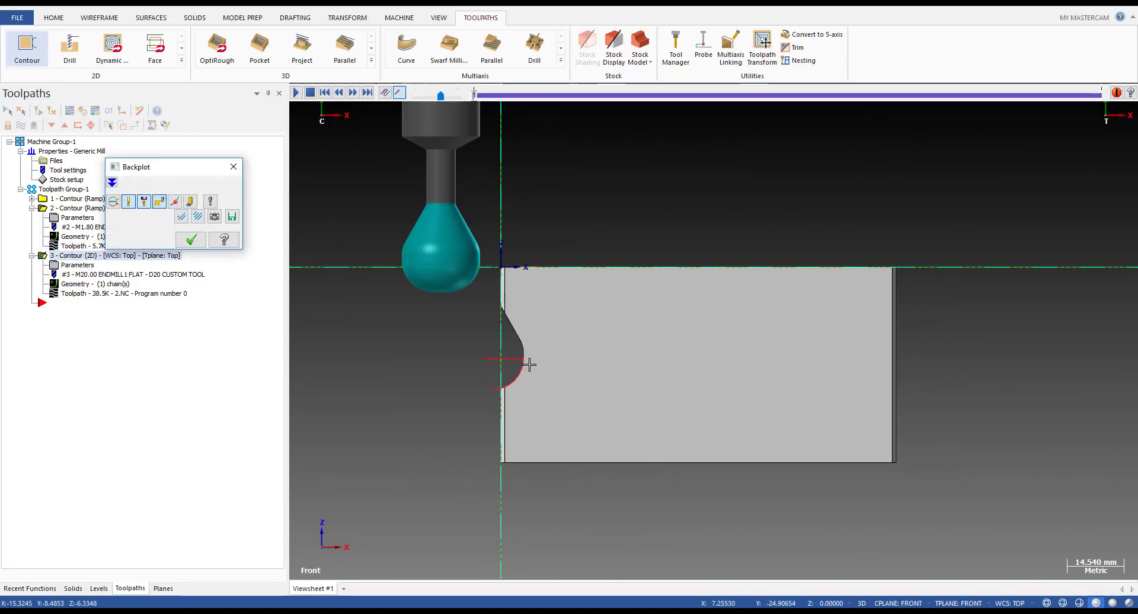
pyautogui.press('s')
pyautogui.press('s')
pyautogui.scroll(-4, 500, 318)
pyautogui.press('s')
pyautogui.press('s')
pyautogui.press('s')
pyautogui.moveTo(500, 318); pyautogui.dragTo(511, 342, button='middle')
pyautogui.press('s')
pyautogui.press('s')
pyautogui.press('s')
pyautogui.press('s')
pyautogui.press('s')
pyautogui.press('s')
pyautogui.press('s')
pyautogui.press('s')
pyautogui.press('s')
pyautogui.press('s')
pyautogui.press('s')
pyautogui.press('s')
pyautogui.press('s')
pyautogui.press('s')
pyautogui.press('s')
pyautogui.press('s')
pyautogui.press('s')
pyautogui.press('s')
pyautogui.press('s')
pyautogui.press('s')
pyautogui.press('s')
pyautogui.press('s')
pyautogui.press('s')
pyautogui.press('s')
pyautogui.press('s')
pyautogui.press('s')
pyautogui.press('s')
pyautogui.press('s')
pyautogui.press('s')
pyautogui.press('s')
pyautogui.press('s')
pyautogui.press('s')
pyautogui.press('s')
pyautogui.press('s')
pyautogui.press('Escape')
# - Open the multi-pass parameters of the d20 custom tool contour
pyautogui.click(77, 265)
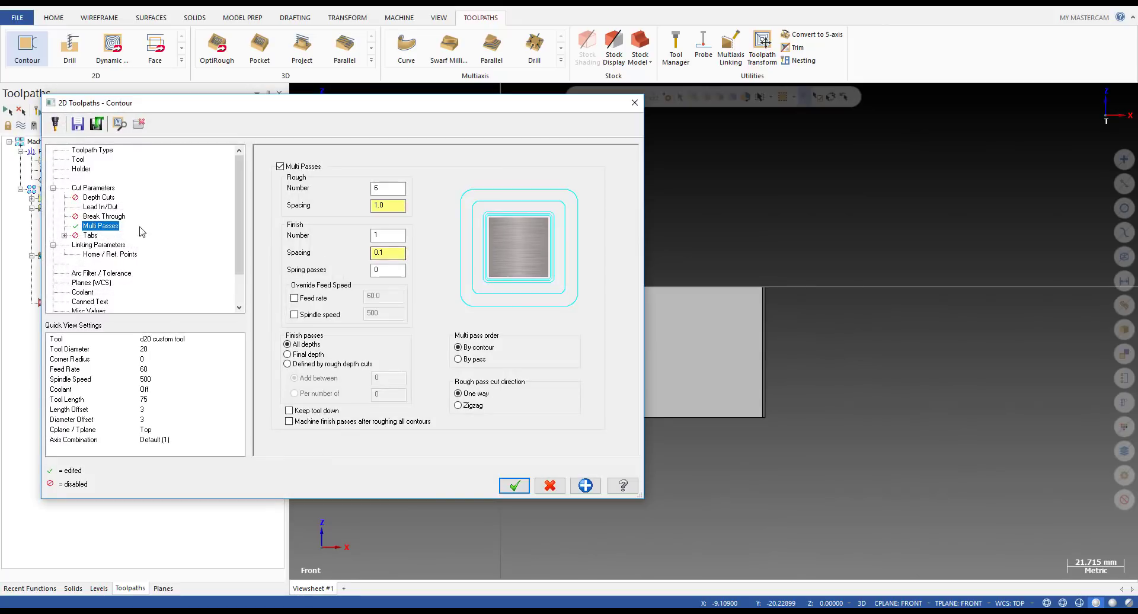
# - Enable the 50.0 absolute clearance height in the 2D contour's linking parameters and accept the toolpath settings
pyautogui.click(98, 244)
pyautogui.click(382, 161)
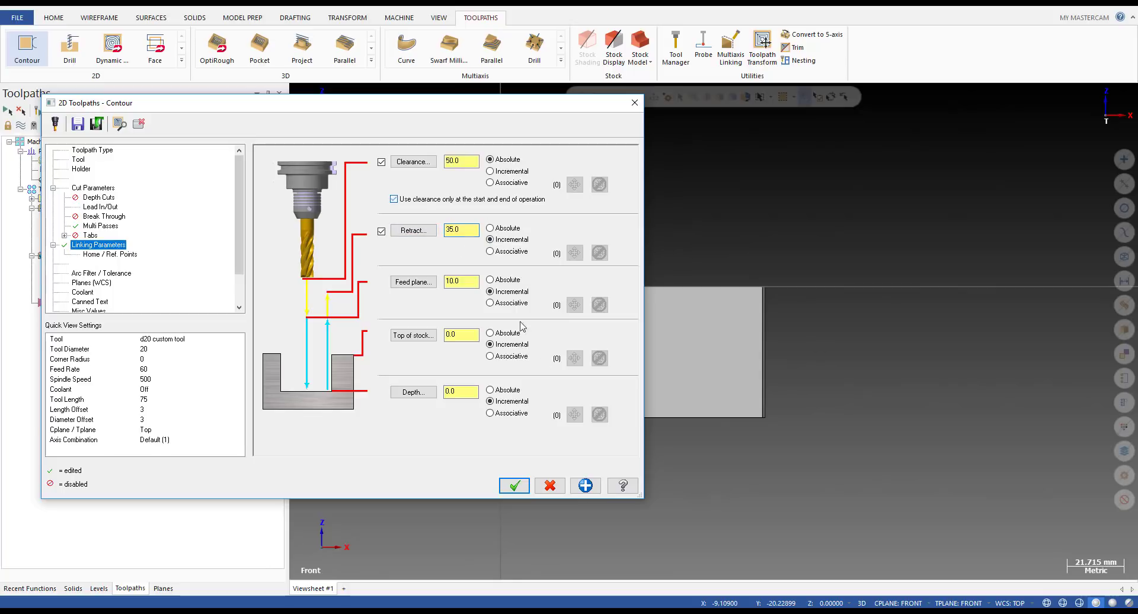
pyautogui.click(524, 484)
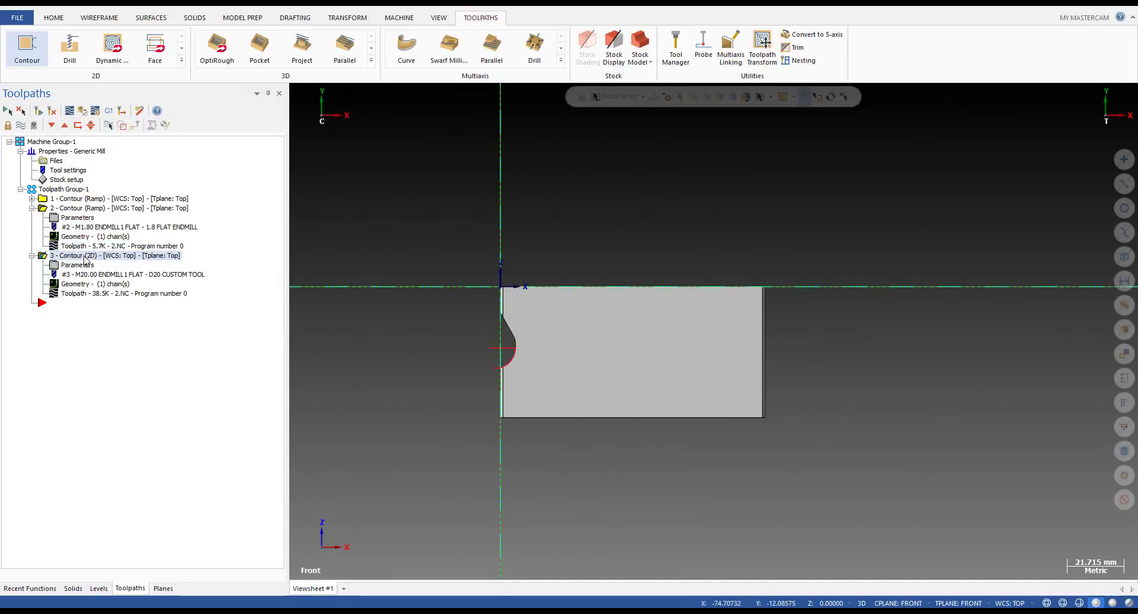
# - Backplot the third contour operation to inspect the custom tool's motion along the side groove, and exit the simulation
pyautogui.click(70, 111)
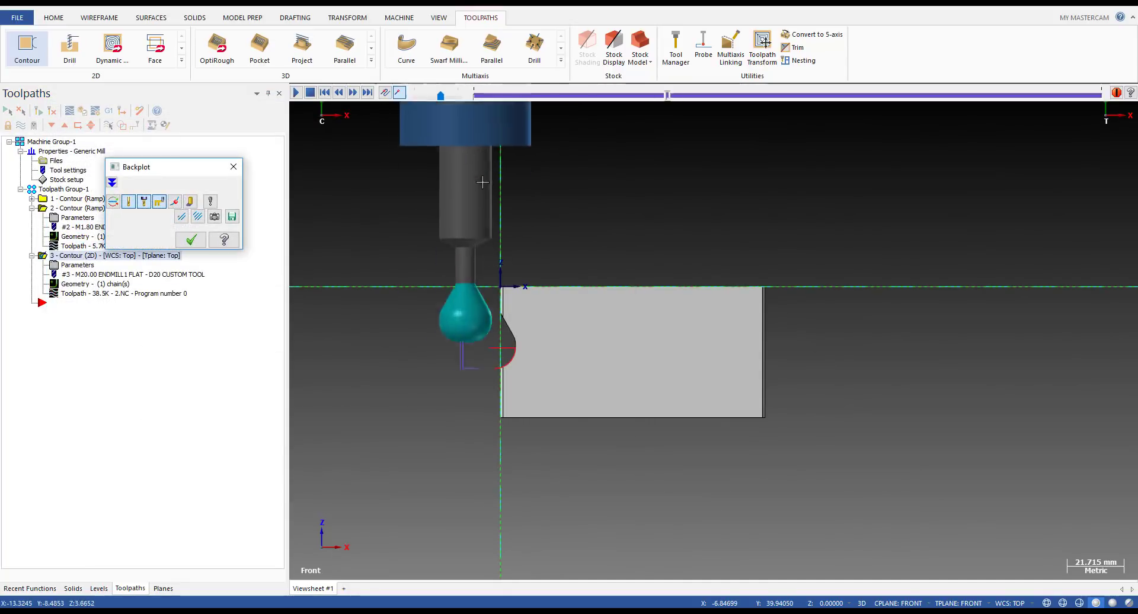
pyautogui.scroll(1, 510, 249)
pyautogui.moveTo(510, 249); pyautogui.dragTo(597, 290, button='middle')
pyautogui.scroll(-1, 595, 290)
pyautogui.press('Escape')
pyautogui.scroll(-1, 355, 271)
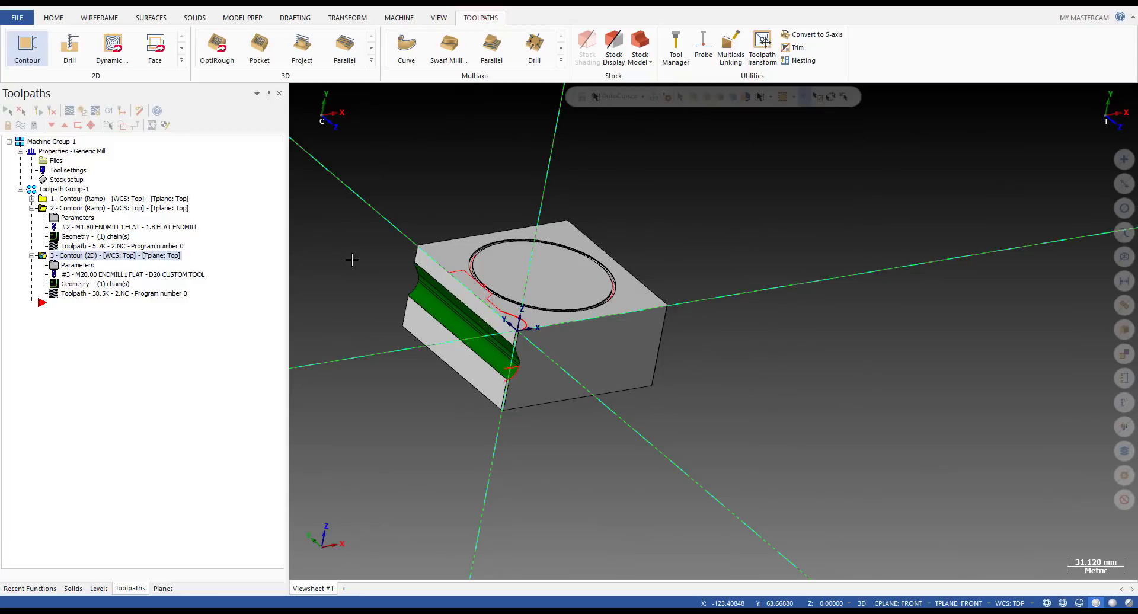
# - Hide the CUSTOM TOOL #1 level and show the part in top view
pyautogui.click(99, 589)
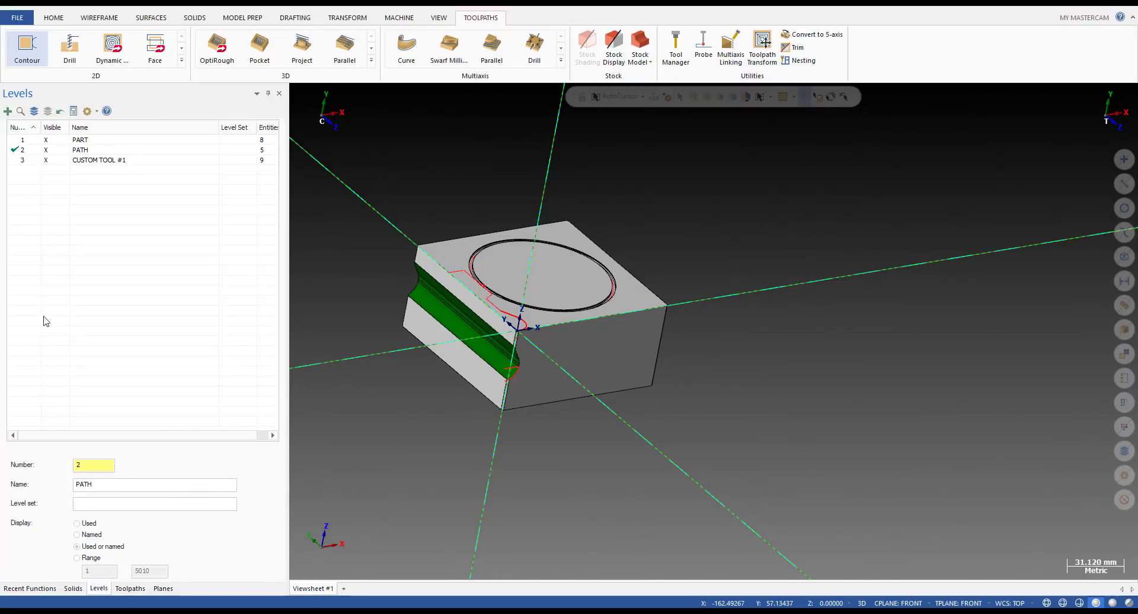
pyautogui.click(54, 163)
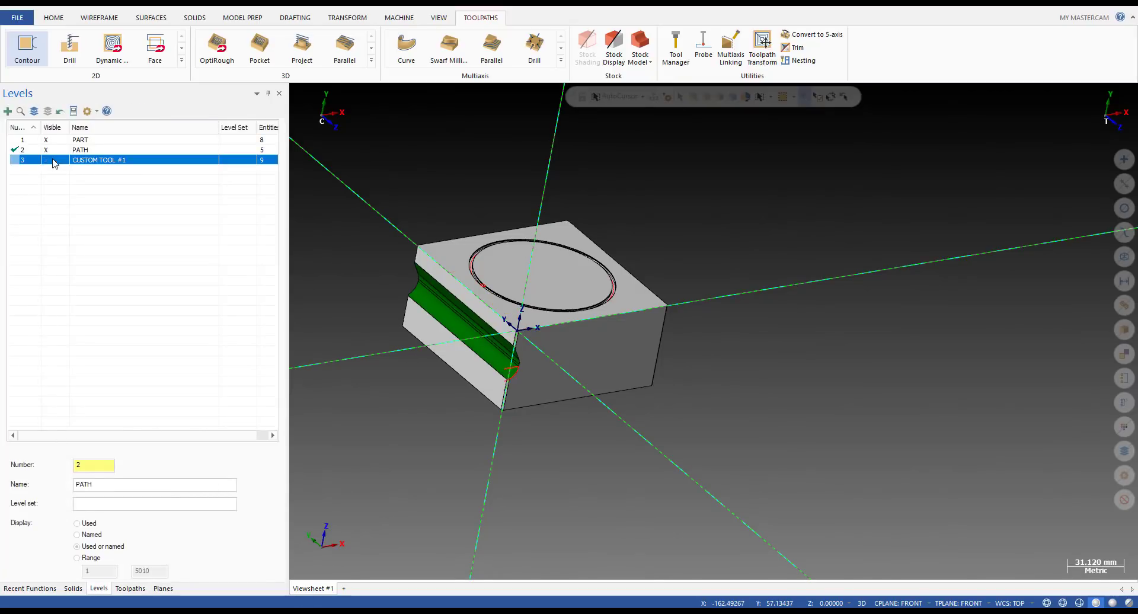
pyautogui.hotkey('alt', '1')
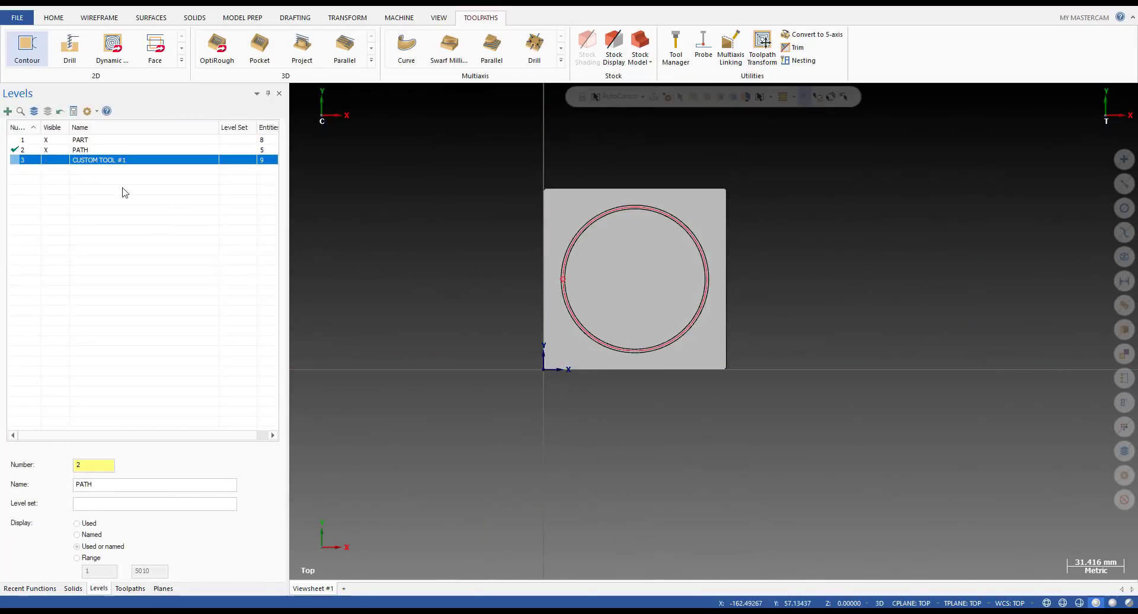
# - Create level 4 as the active level, name it CUSTOM TOOL #2, and dismiss the mail notification
pyautogui.moveTo(93, 465); pyautogui.dragTo(64, 462)
pyautogui.write('4')
pyautogui.click(96, 488)
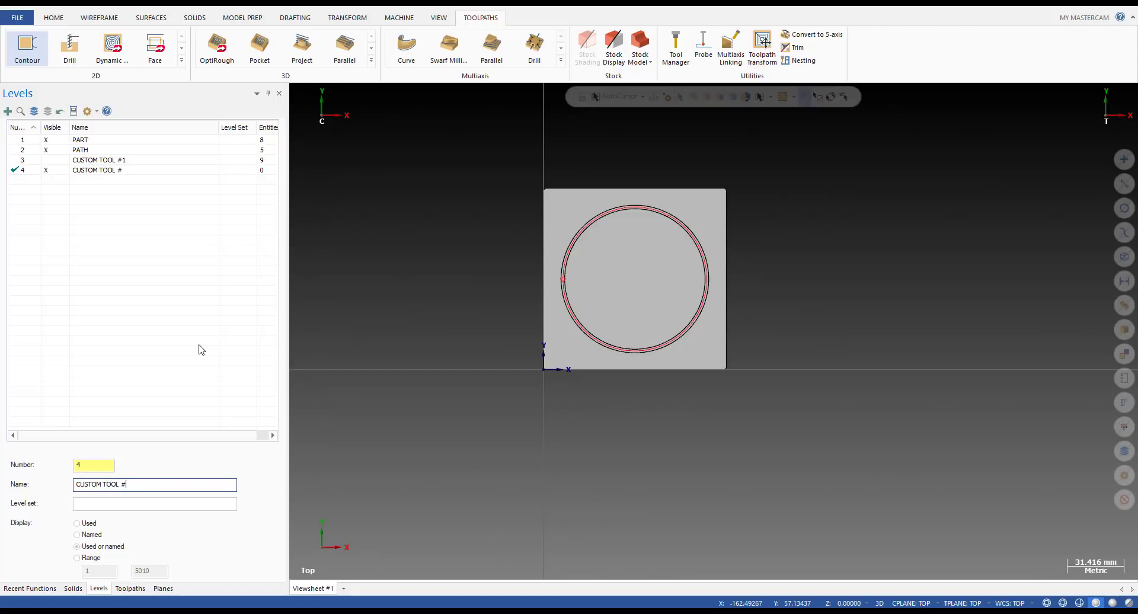
pyautogui.write('2')
pyautogui.press('Return')
pyautogui.scroll(-2, 521, 300)
pyautogui.scroll(4, 521, 315)
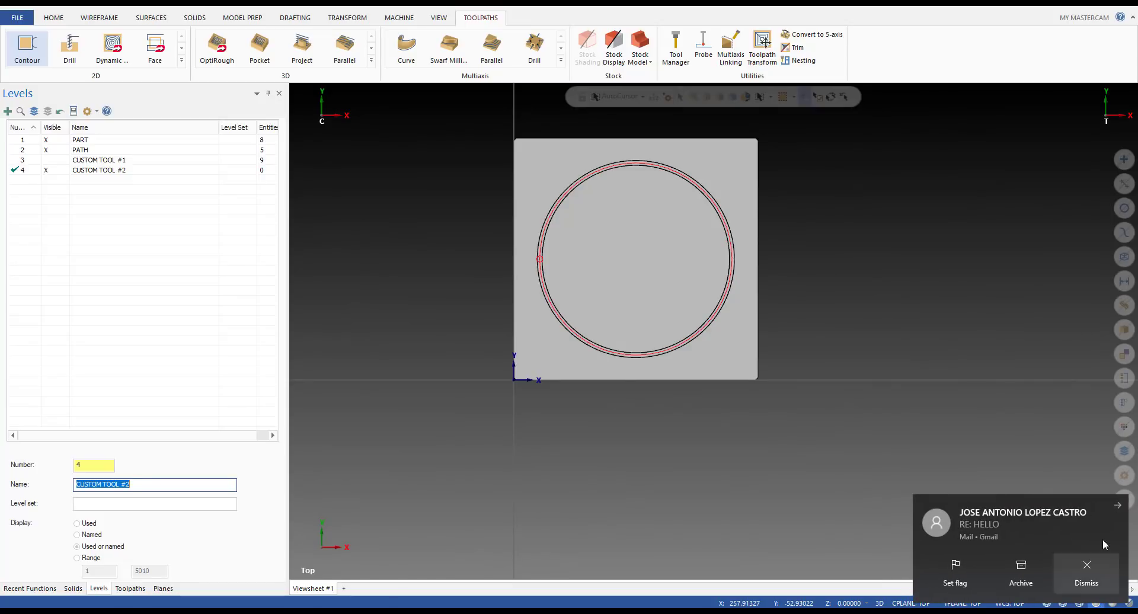
pyautogui.click(1094, 581)
pyautogui.click(1063, 563)
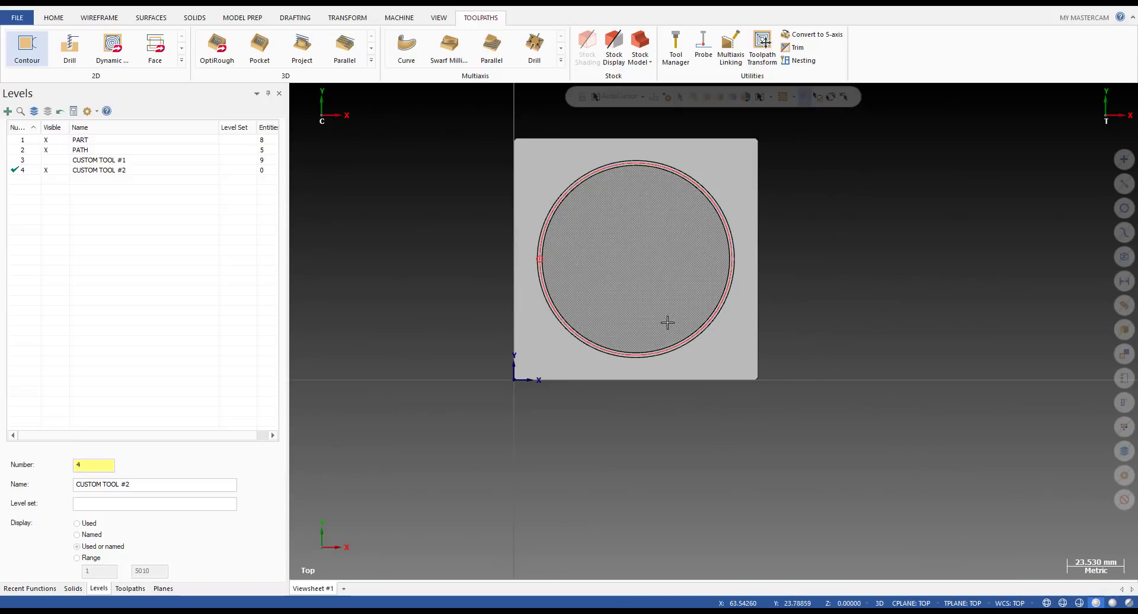
# - Examine the circular groove in the part's top face and its entry hole from several angles
pyautogui.scroll(12, 538, 254)
pyautogui.moveTo(526, 251); pyautogui.dragTo(587, 244, button='middle')
pyautogui.scroll(-1, 587, 245)
pyautogui.scroll(-3, 587, 245)
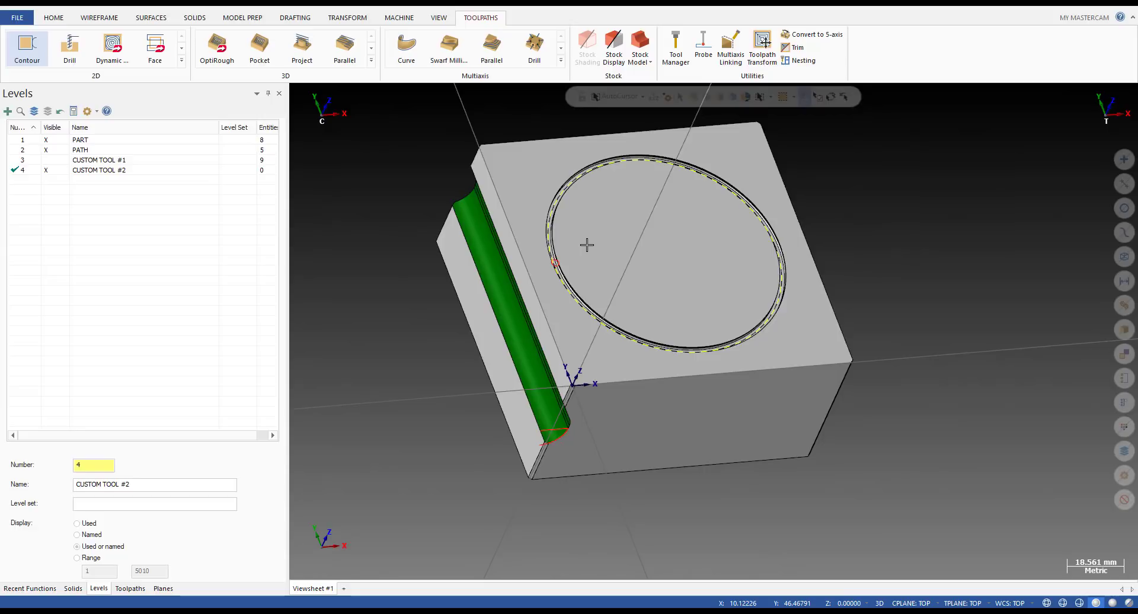
pyautogui.hotkey('alt', '1')
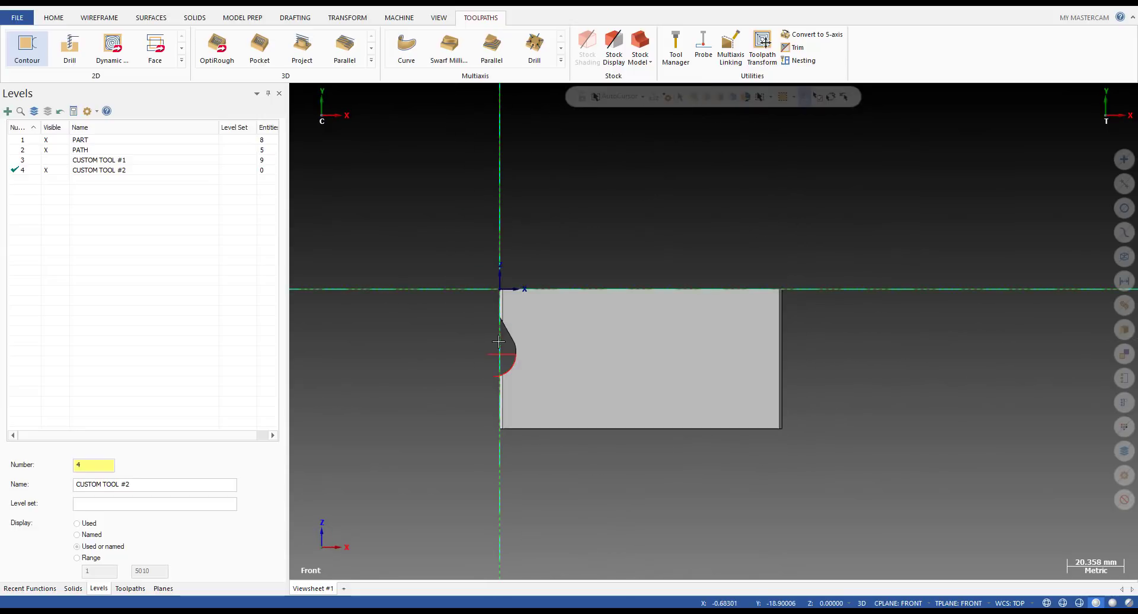
pyautogui.scroll(2, 546, 366)
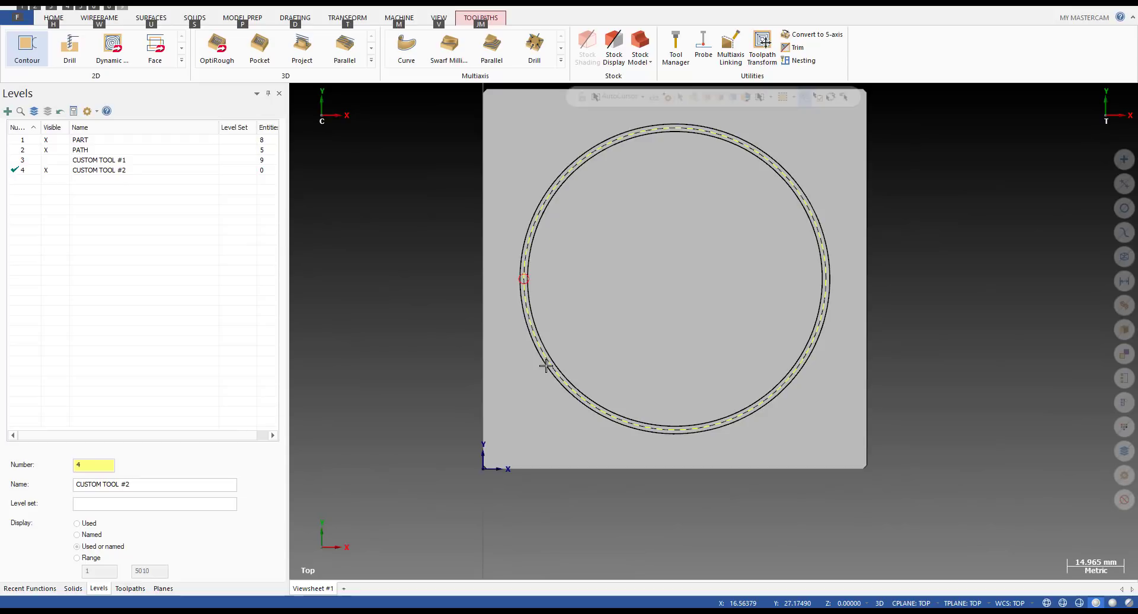
pyautogui.moveTo(478, 315); pyautogui.dragTo(523, 300, button='middle')
pyautogui.scroll(10, 500, 285)
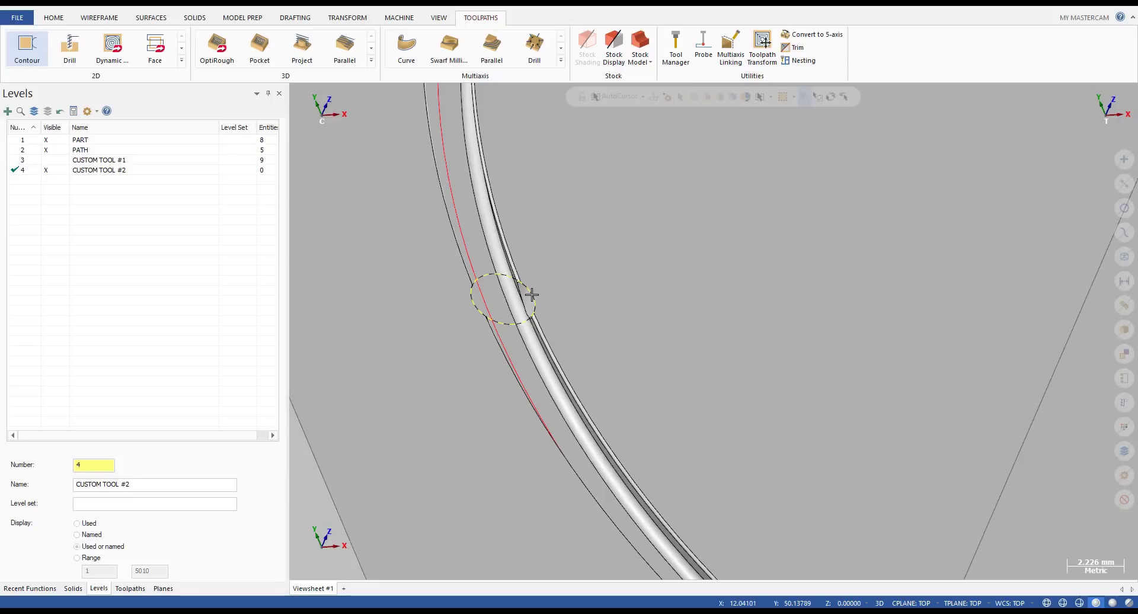
pyautogui.scroll(-5, 521, 356)
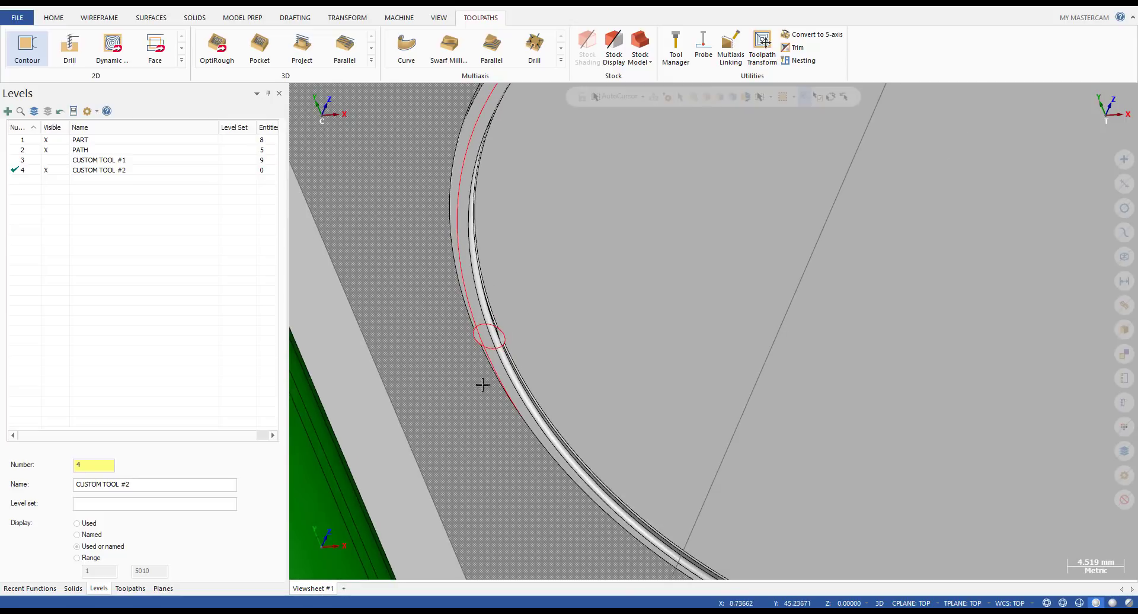
pyautogui.hotkey('alt', '1')
pyautogui.scroll(6, 508, 290)
pyautogui.moveTo(478, 396)
pyautogui.mouseDown(button='middle')
pyautogui.moveTo(490, 368)
pyautogui.moveTo(493, 400)
pyautogui.mouseUp(button='middle')
pyautogui.scroll(4, 490, 368)
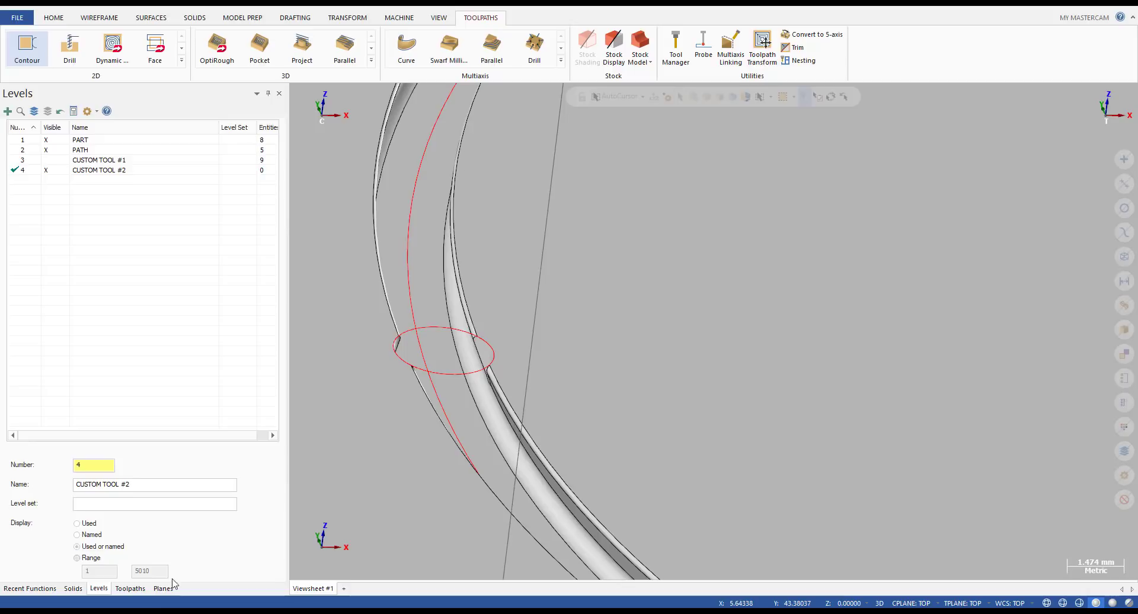
# - Switch to Chrome and open Harvey Tool's Parker Hannifin O-ring dovetail cutters with drop hole provision under Specialty Profiles
pyautogui.hotkey('alt', 'Tab')
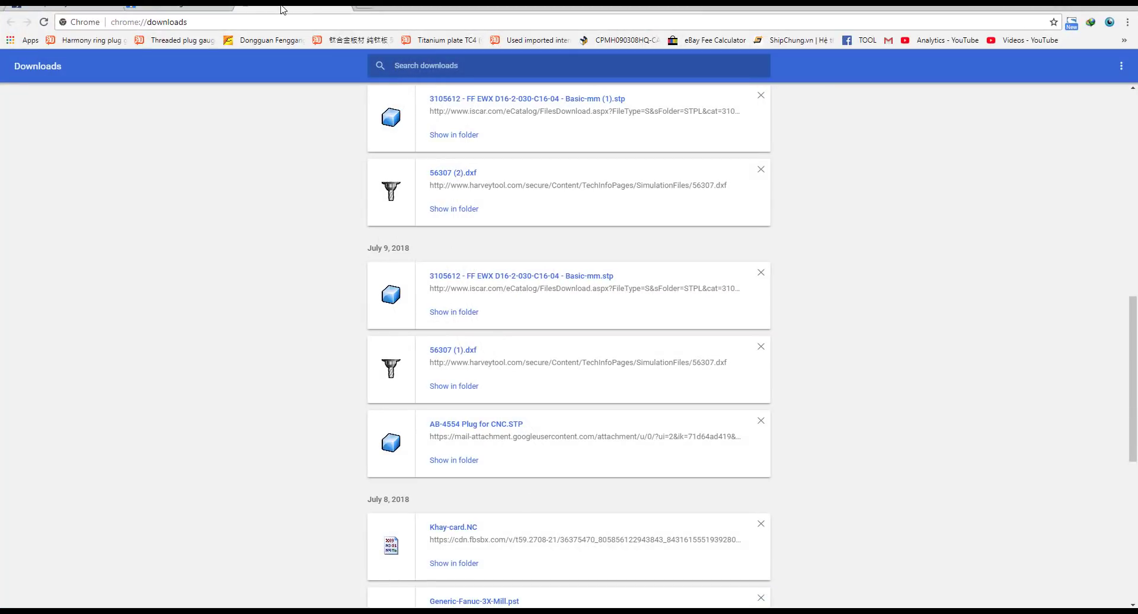
pyautogui.click(344, 9)
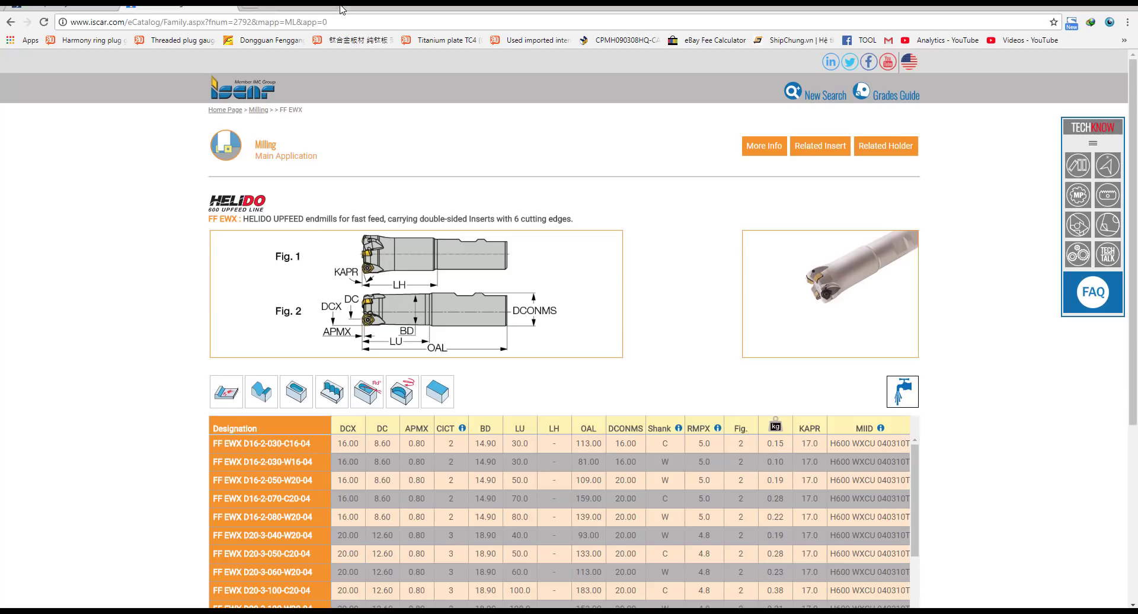
pyautogui.click(87, 11)
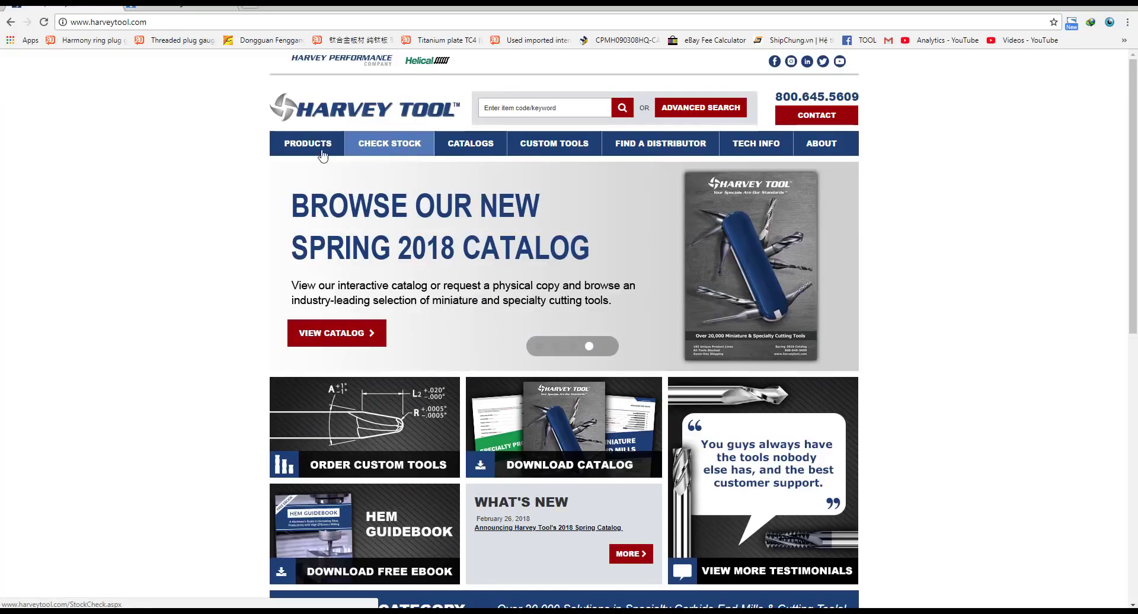
pyautogui.moveTo(326, 151)
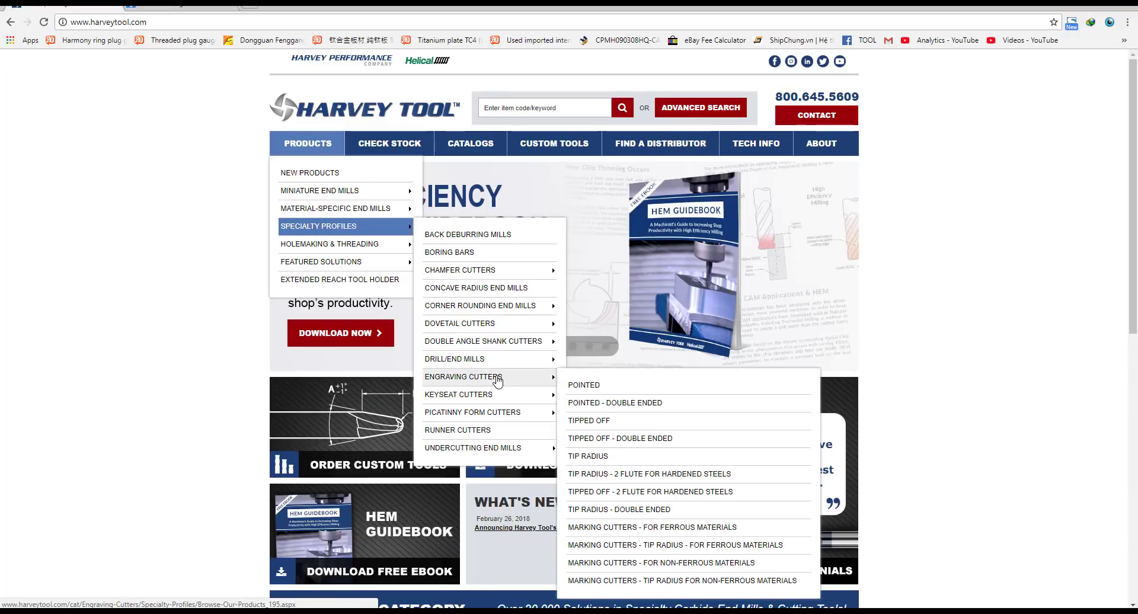
pyautogui.moveTo(476, 399)
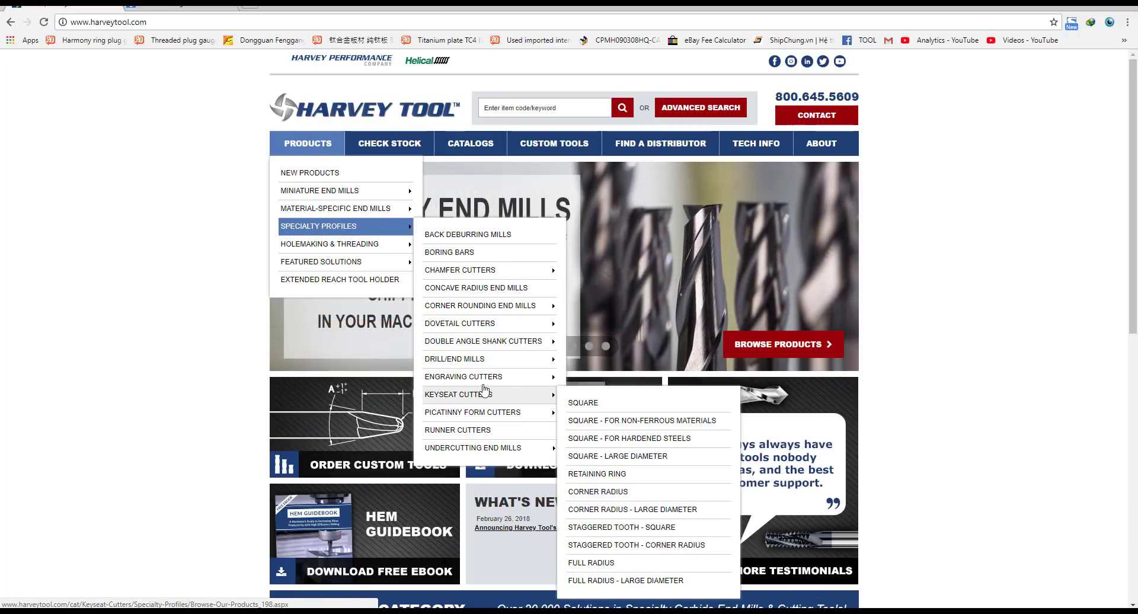
pyautogui.moveTo(475, 323)
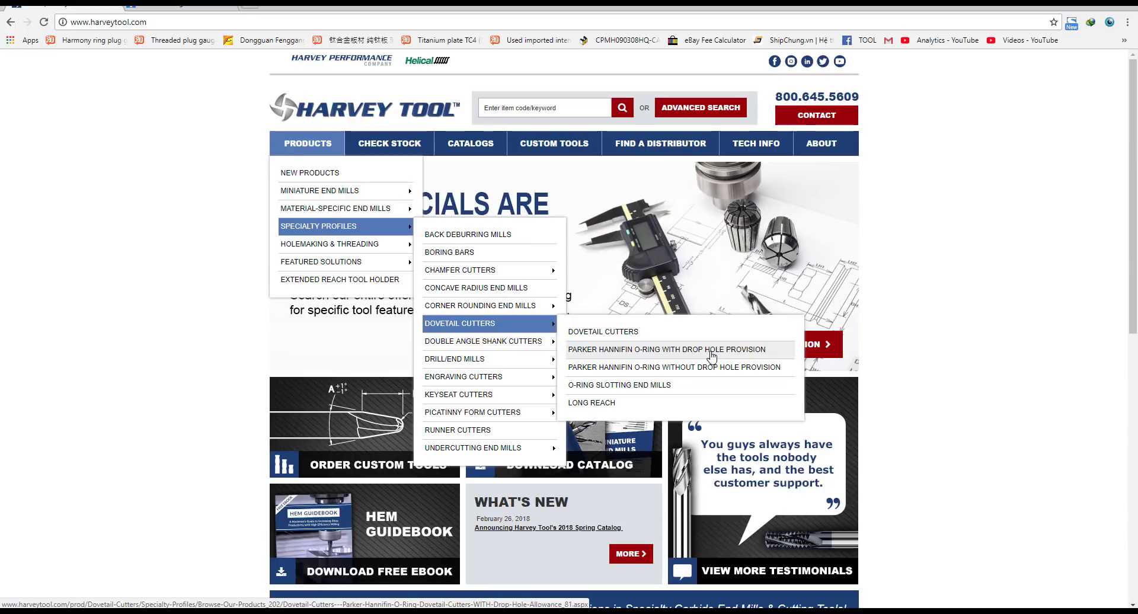
pyautogui.click(673, 354)
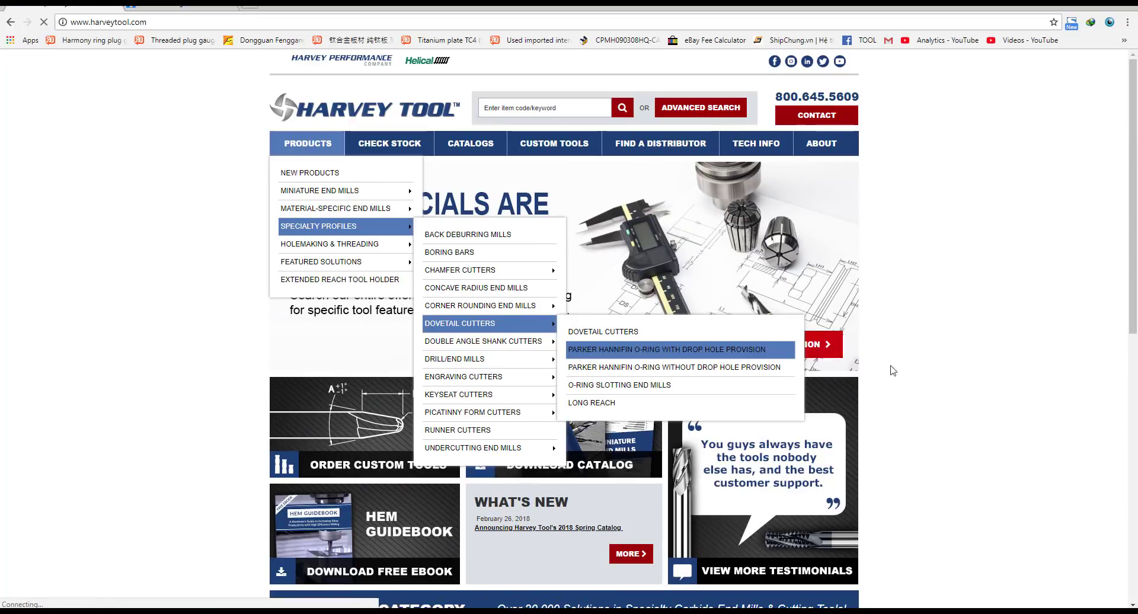
pyautogui.scroll(-9, 933, 358)
pyautogui.scroll(9, 934, 358)
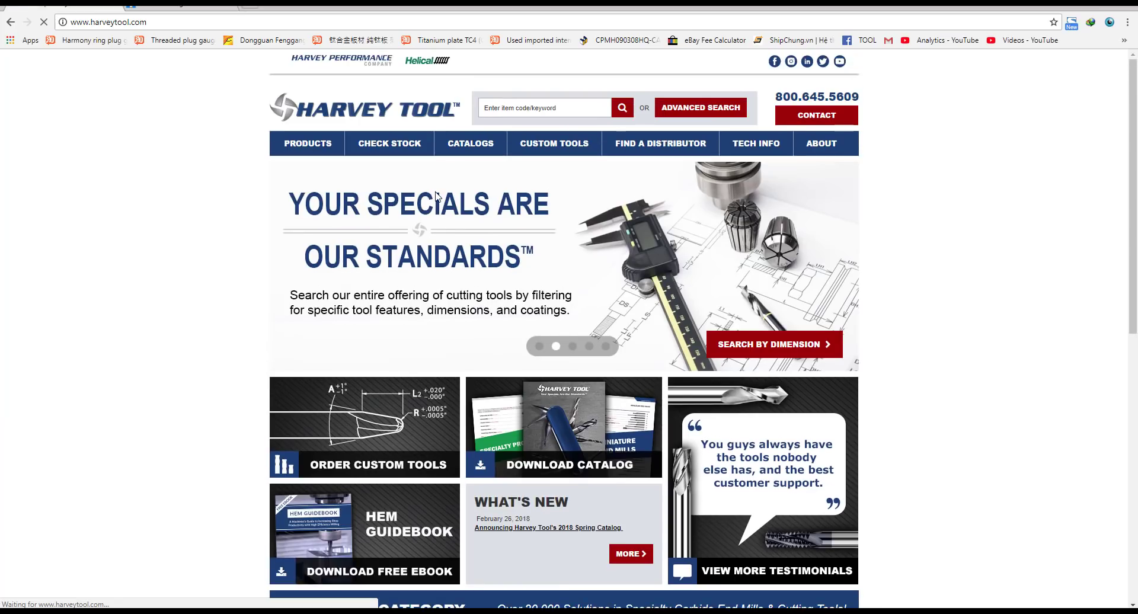
pyautogui.moveTo(309, 144)
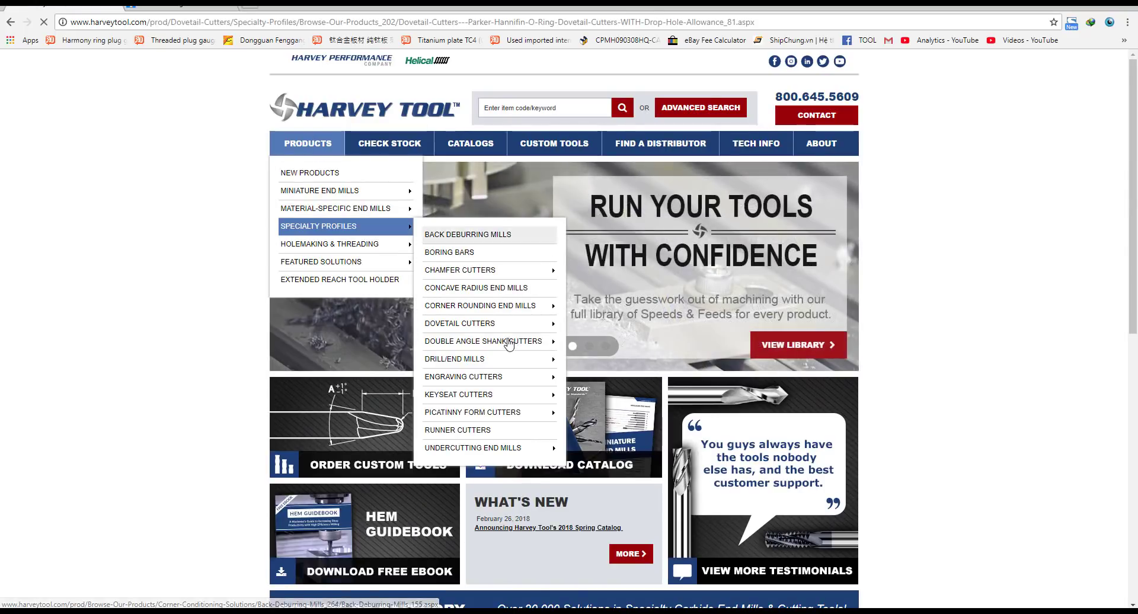
# - Display the cutter's side-view drawing on the product page and close its enlarged view
pyautogui.scroll(-3, 601, 179)
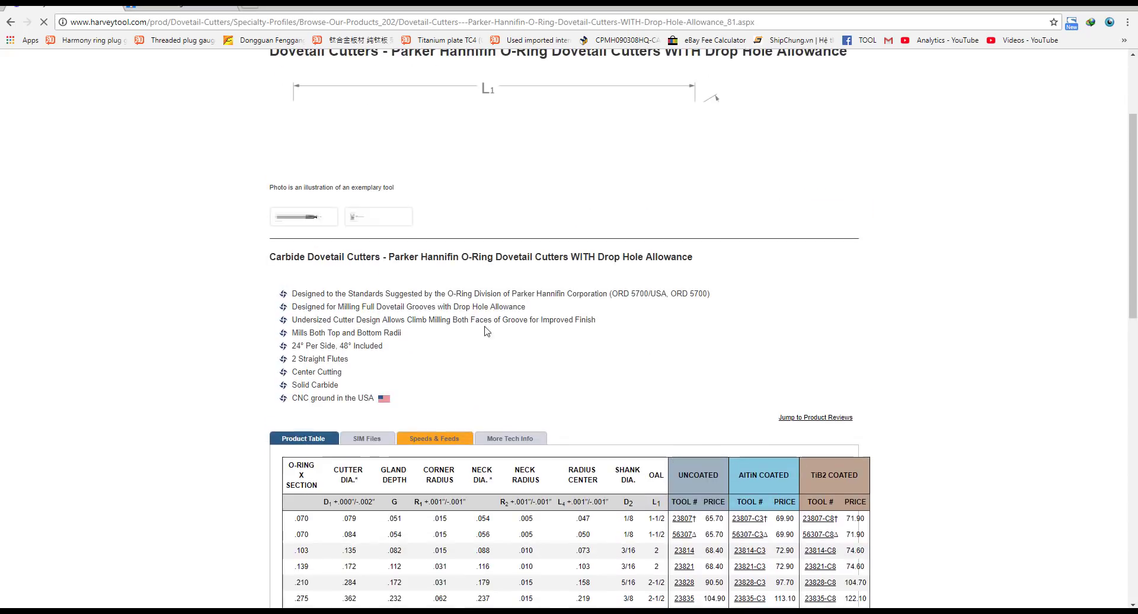
pyautogui.scroll(3, 600, 179)
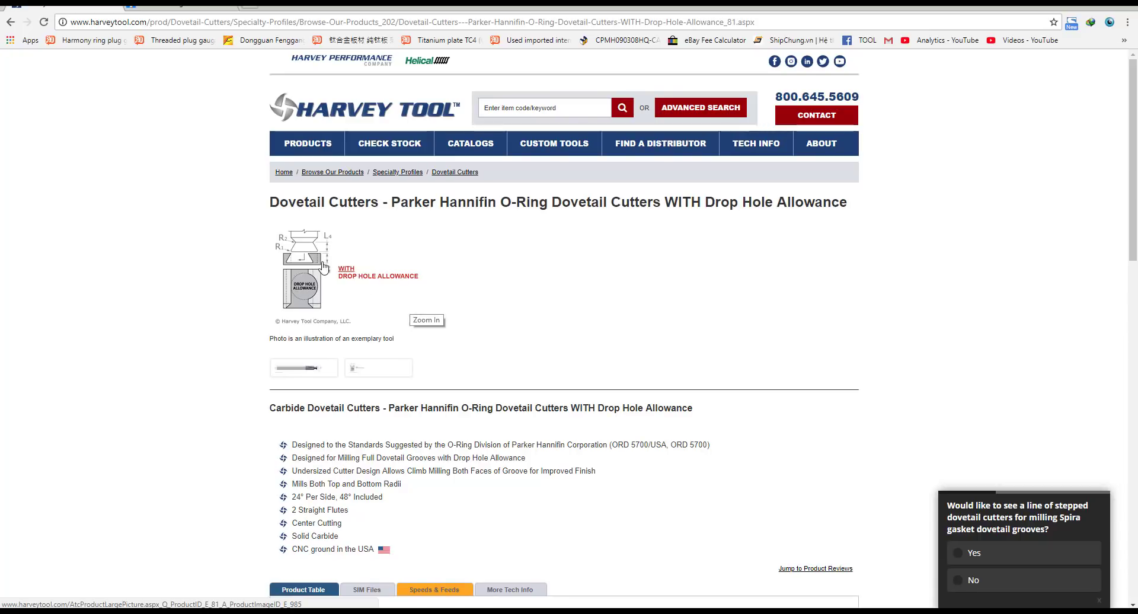
pyautogui.click(301, 369)
pyautogui.click(300, 369)
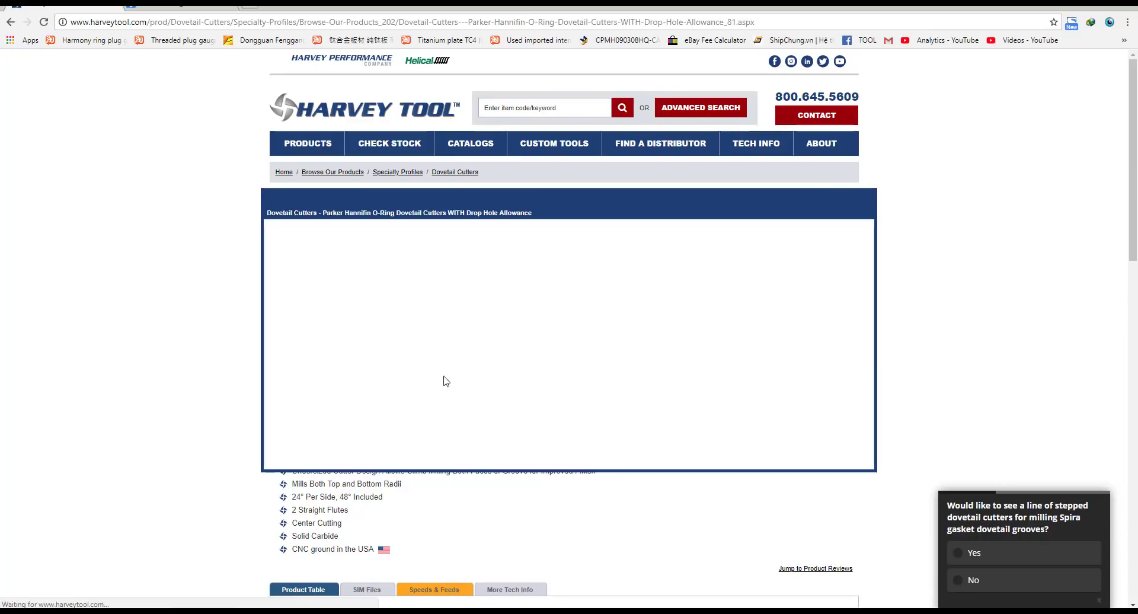
pyautogui.click(866, 199)
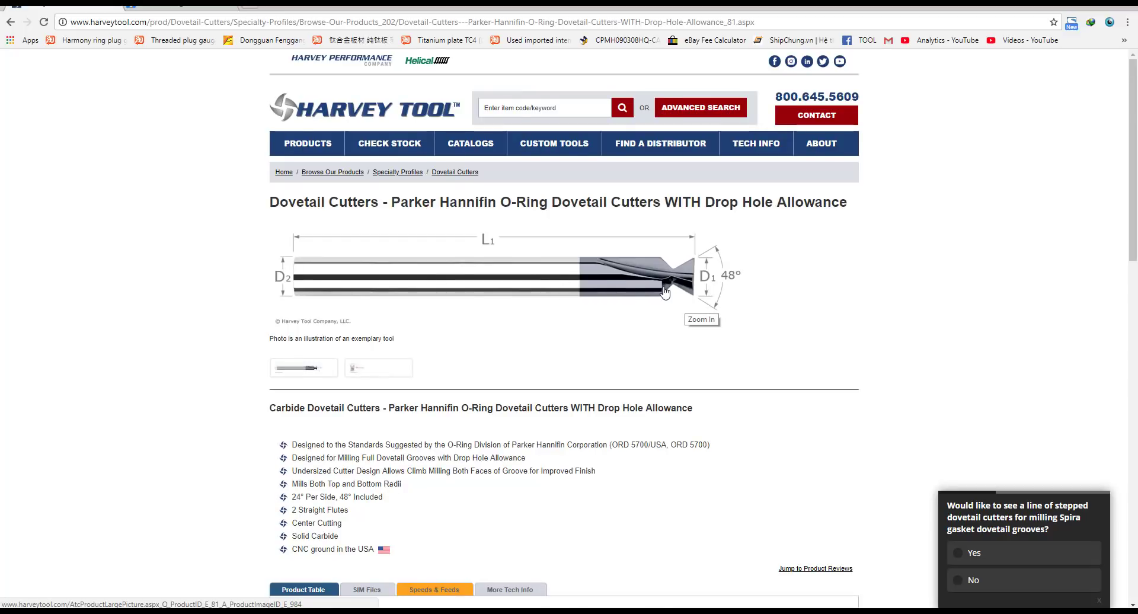
# - Examine the dovetail cutter's drawing, dimension table, reviews and related products on the product page
pyautogui.scroll(-6, 665, 291)
pyautogui.scroll(3, 666, 291)
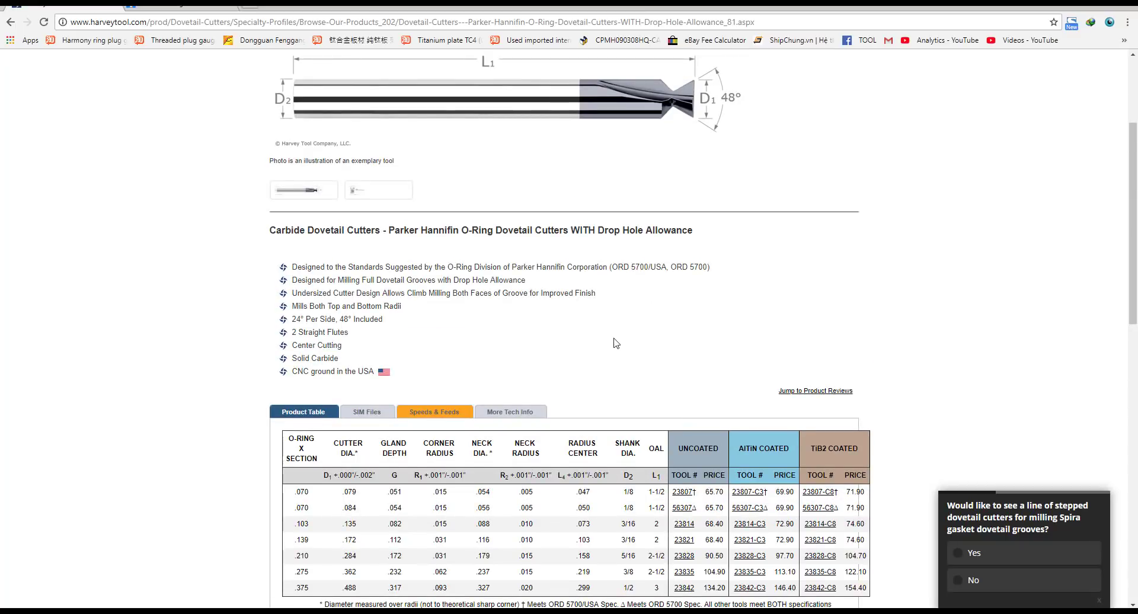
pyautogui.scroll(-3, 616, 342)
pyautogui.scroll(4, 617, 342)
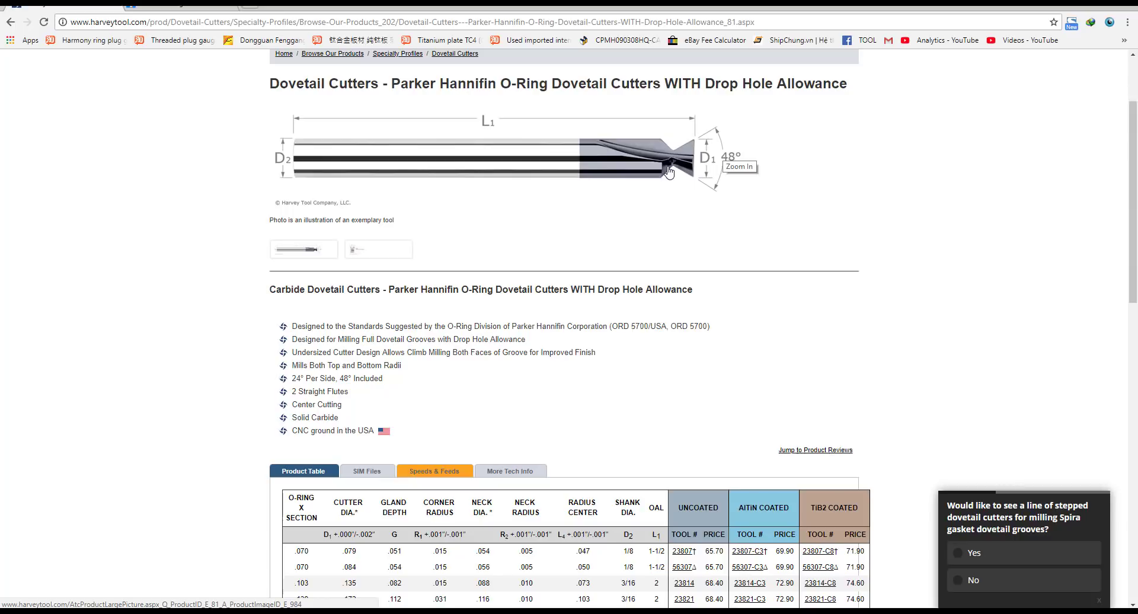
pyautogui.scroll(-3, 650, 272)
pyautogui.scroll(3, 564, 295)
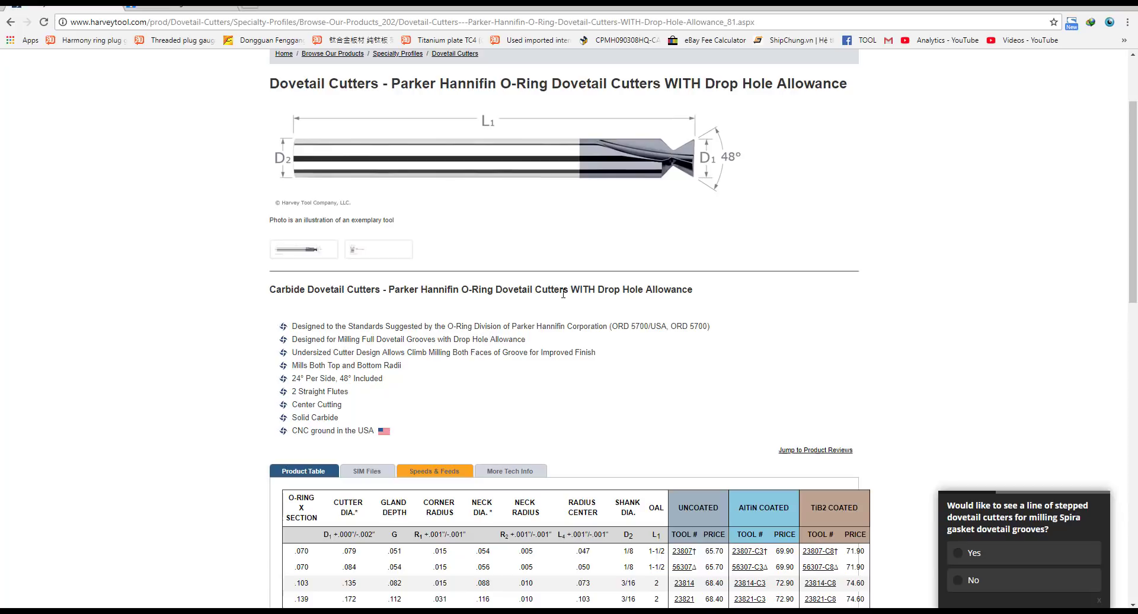
pyautogui.scroll(-5, 563, 298)
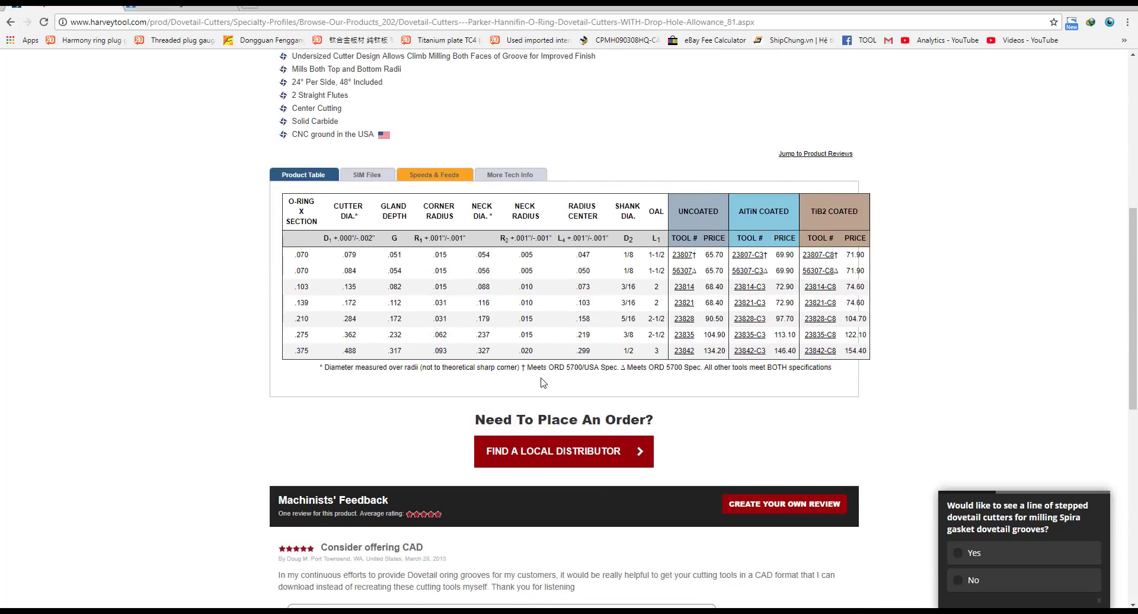
pyautogui.scroll(-2, 543, 383)
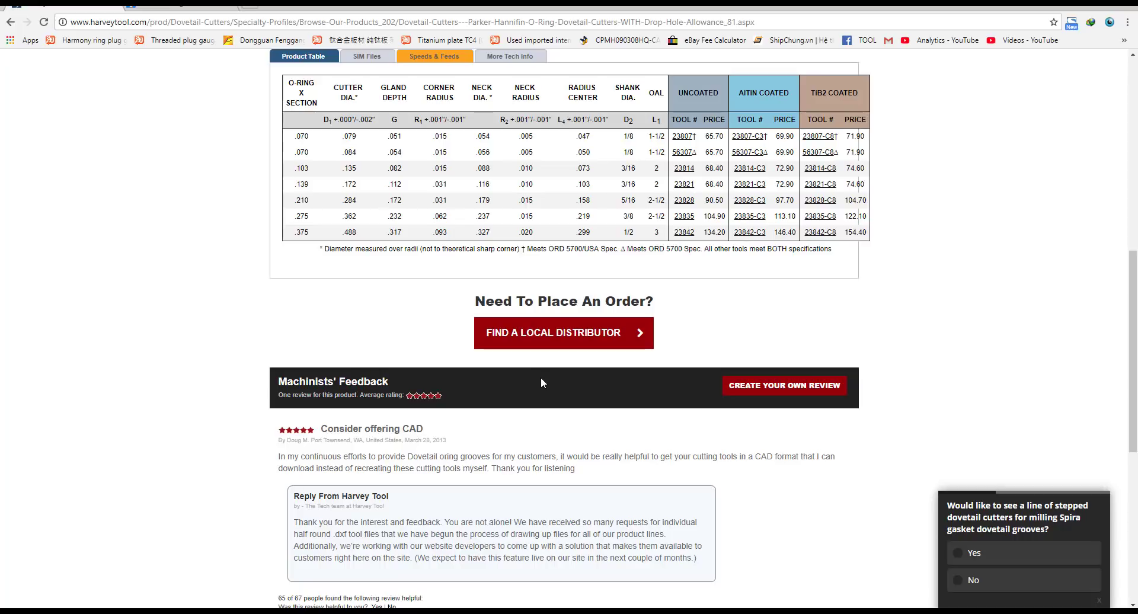
pyautogui.scroll(-5, 541, 378)
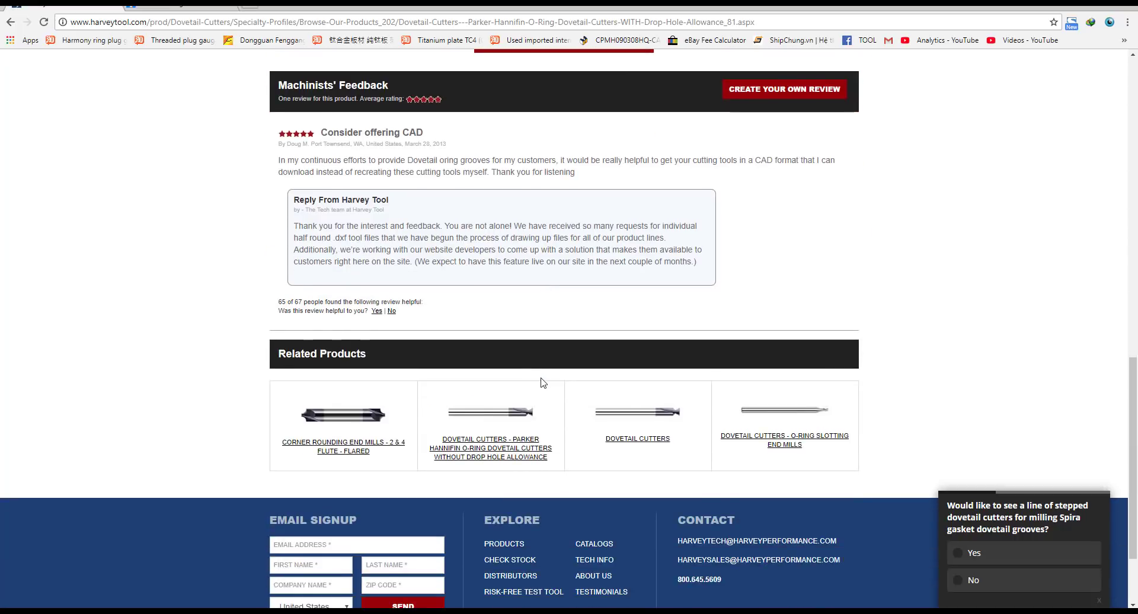
# - Open the tool page for the uncoated dovetail cutter 56307 from the product table
pyautogui.scroll(7, 541, 378)
pyautogui.scroll(1, 542, 382)
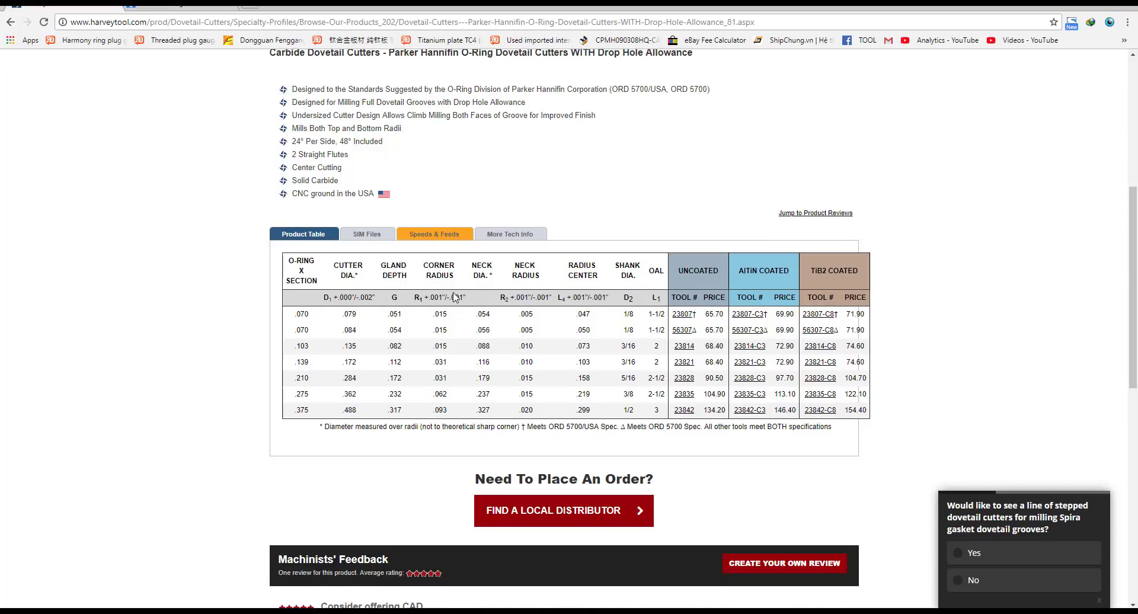
pyautogui.scroll(-2, 455, 297)
pyautogui.click(678, 215)
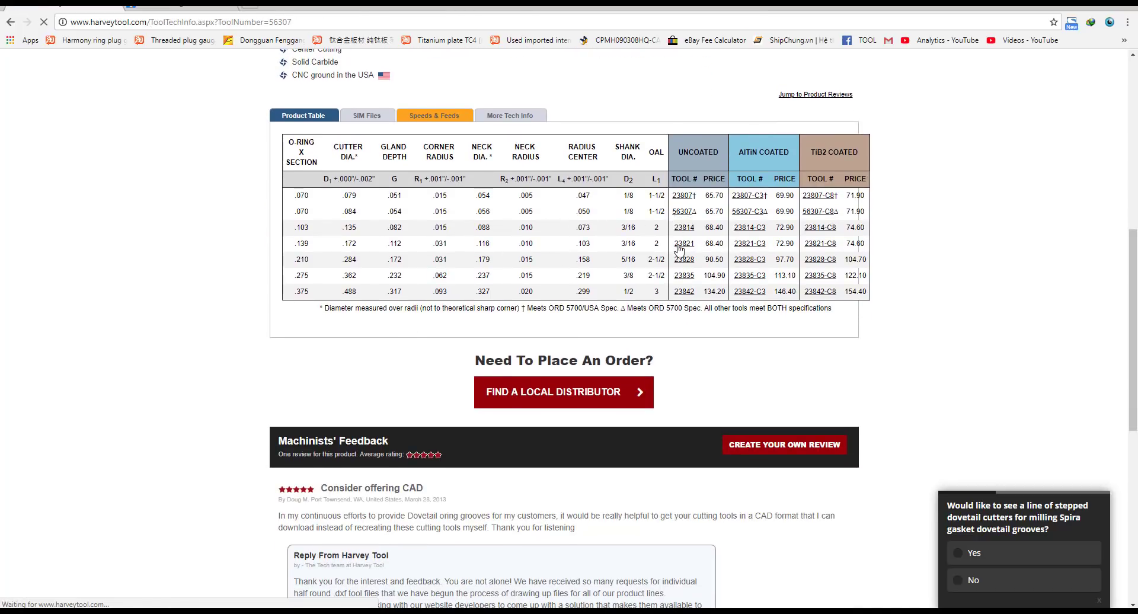
# - Review the specifications of cutter 56307 and download its simulation file
pyautogui.scroll(-4, 533, 293)
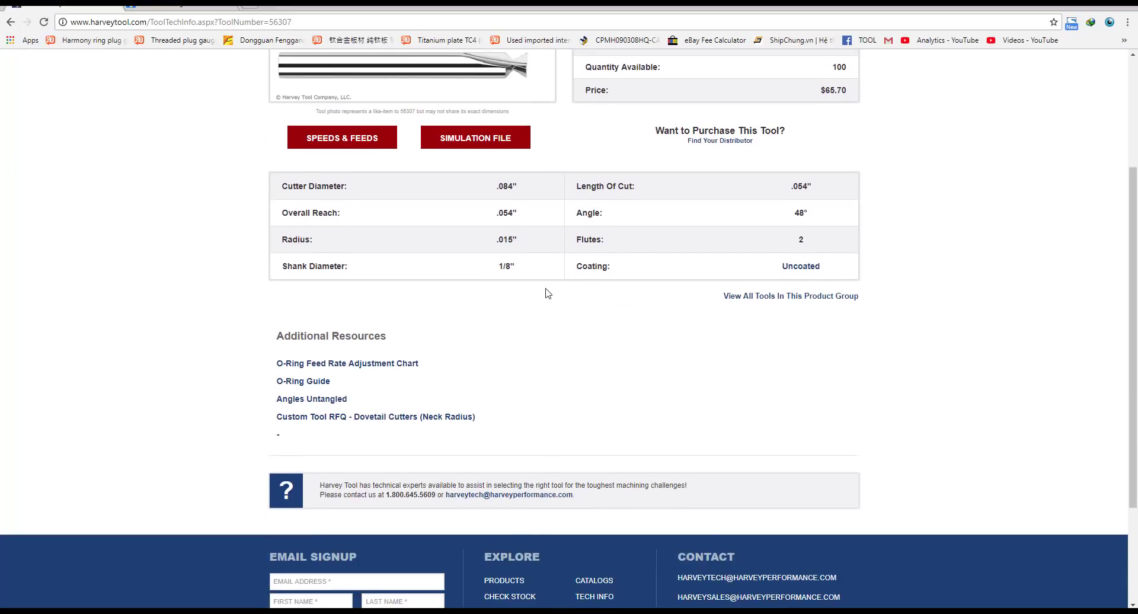
pyautogui.scroll(4, 544, 292)
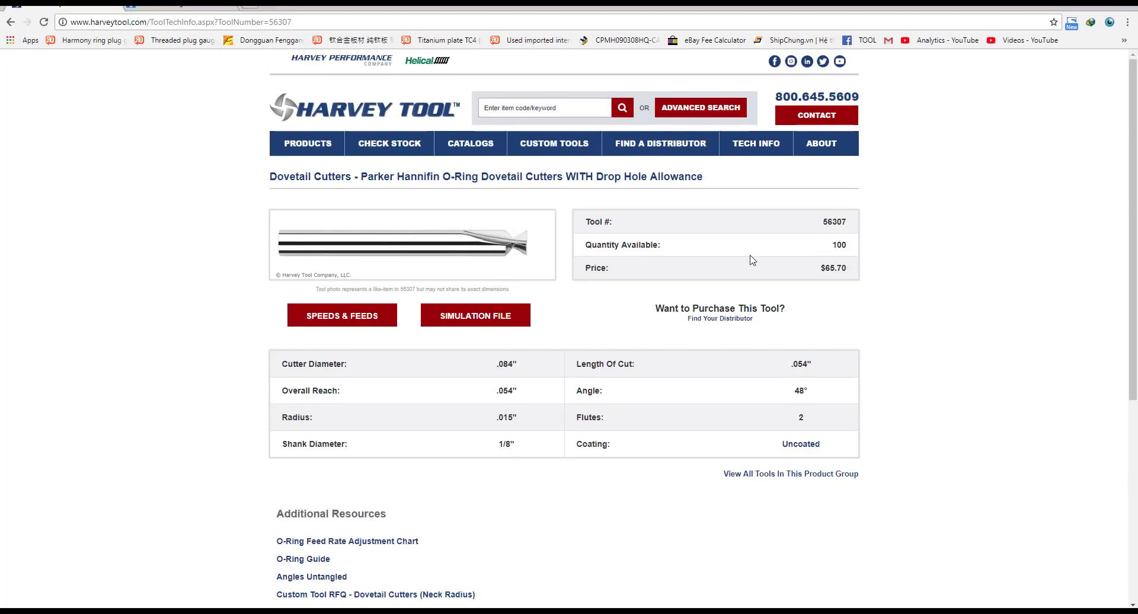
pyautogui.scroll(-1, 502, 434)
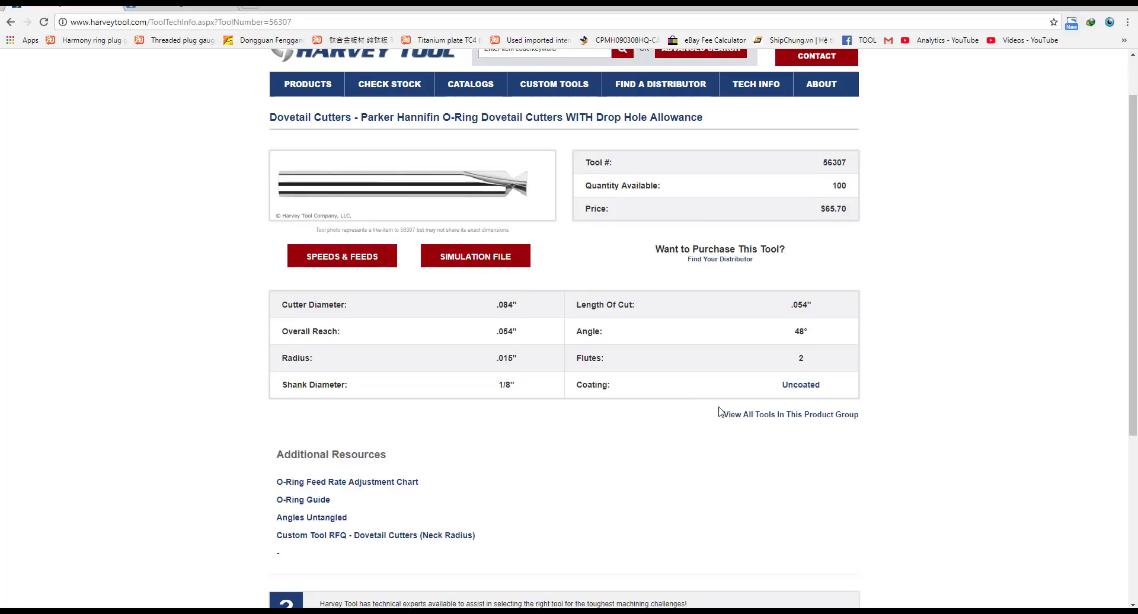
pyautogui.scroll(-3, 729, 381)
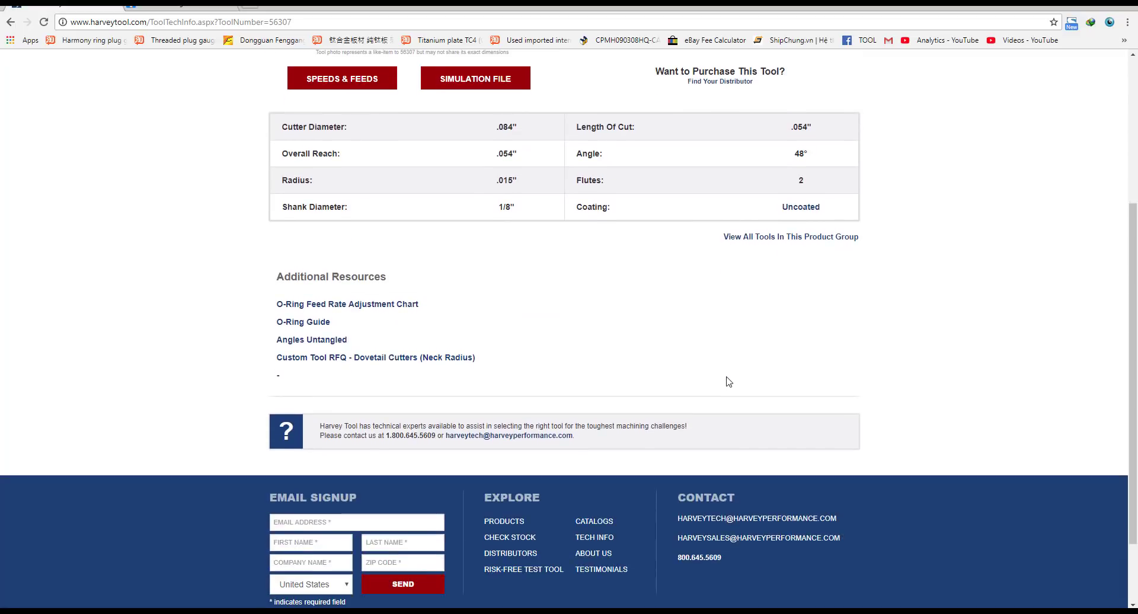
pyautogui.scroll(4, 729, 381)
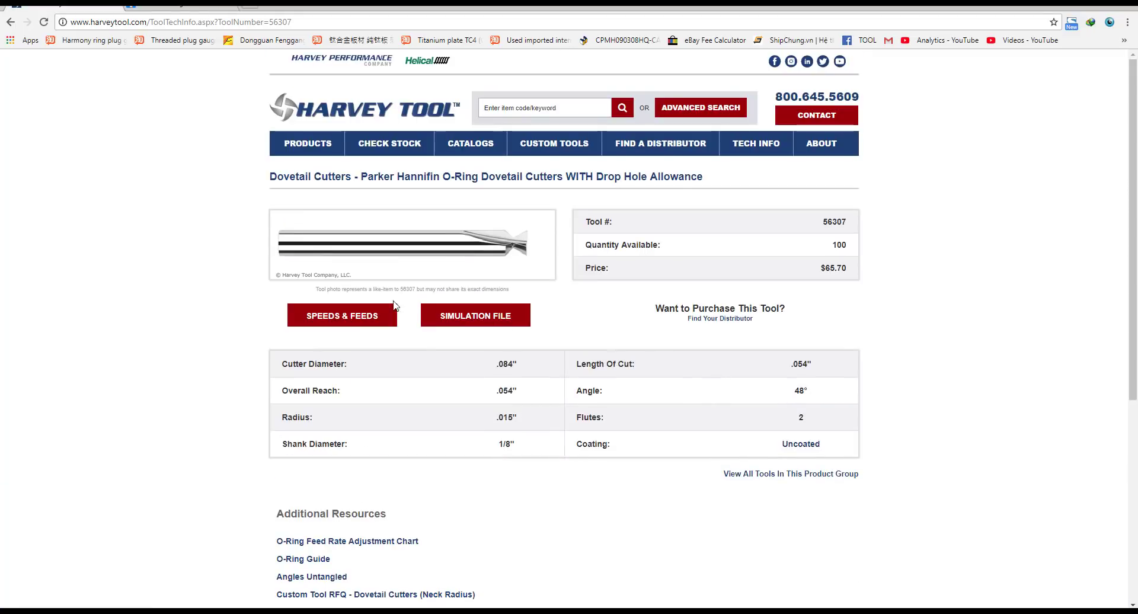
pyautogui.click(495, 323)
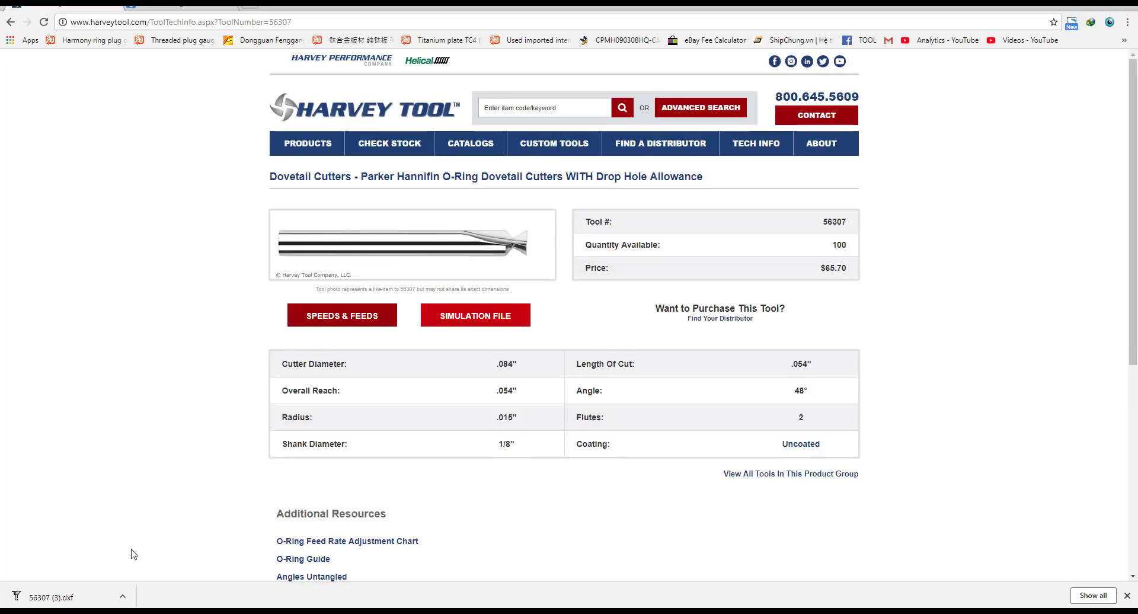
# - Switch to Mastercam and show the part in the top view
pyautogui.click(101, 613)
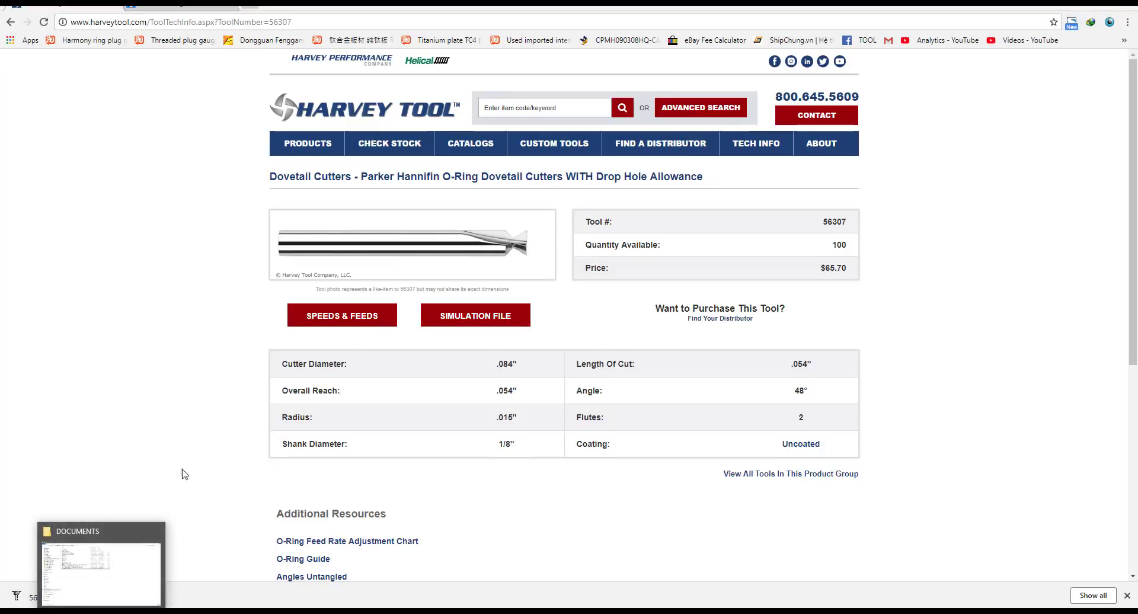
pyautogui.click(208, 456)
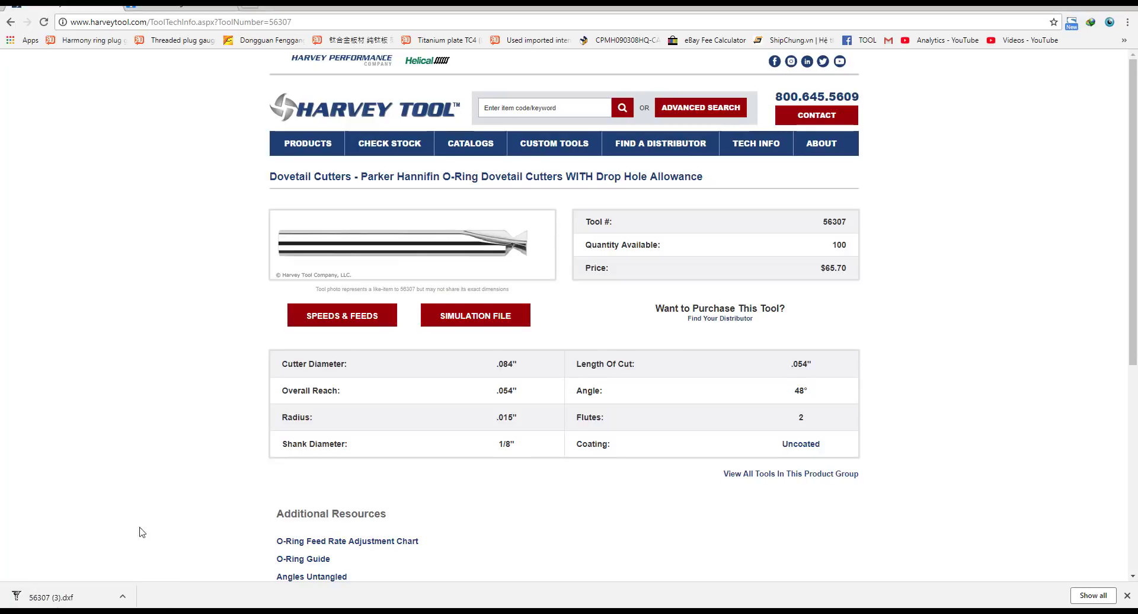
pyautogui.click(74, 598)
pyautogui.scroll(-2, 541, 393)
pyautogui.hotkey('alt', '1')
pyautogui.scroll(-5, 541, 359)
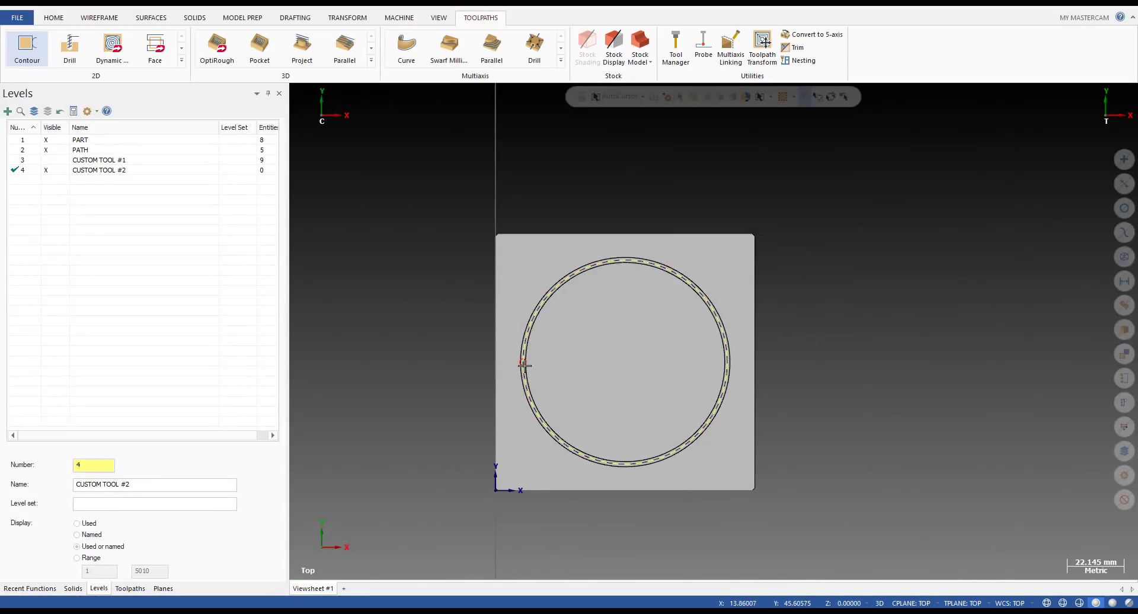
# - Merge 56307.dxf from the Downloads folder into the part file, importing Layout1 at its default position and scale
pyautogui.click(17, 17)
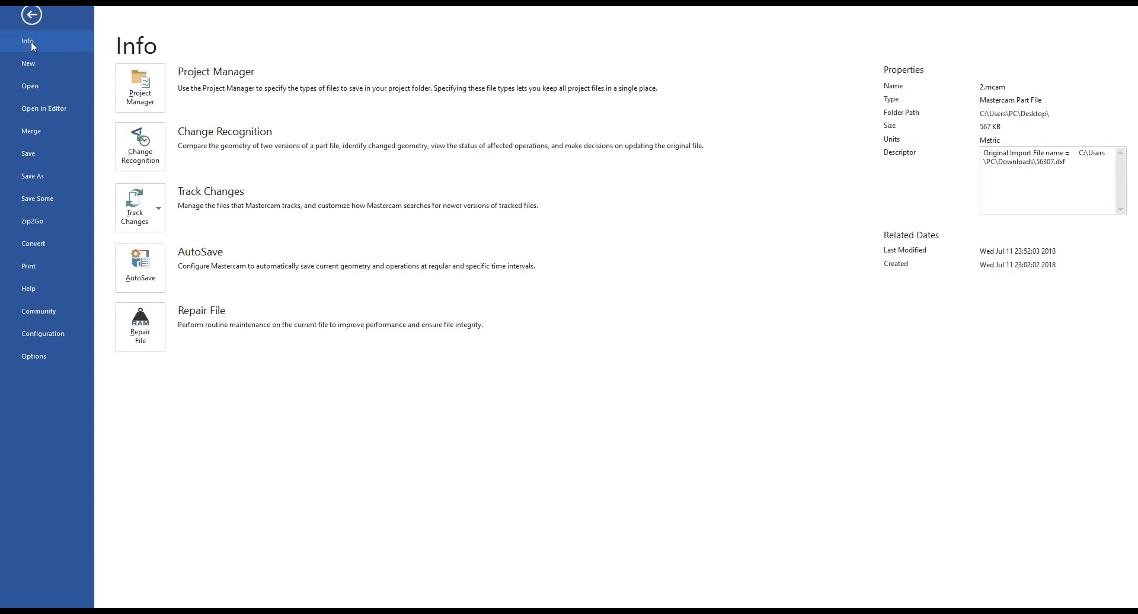
pyautogui.click(33, 131)
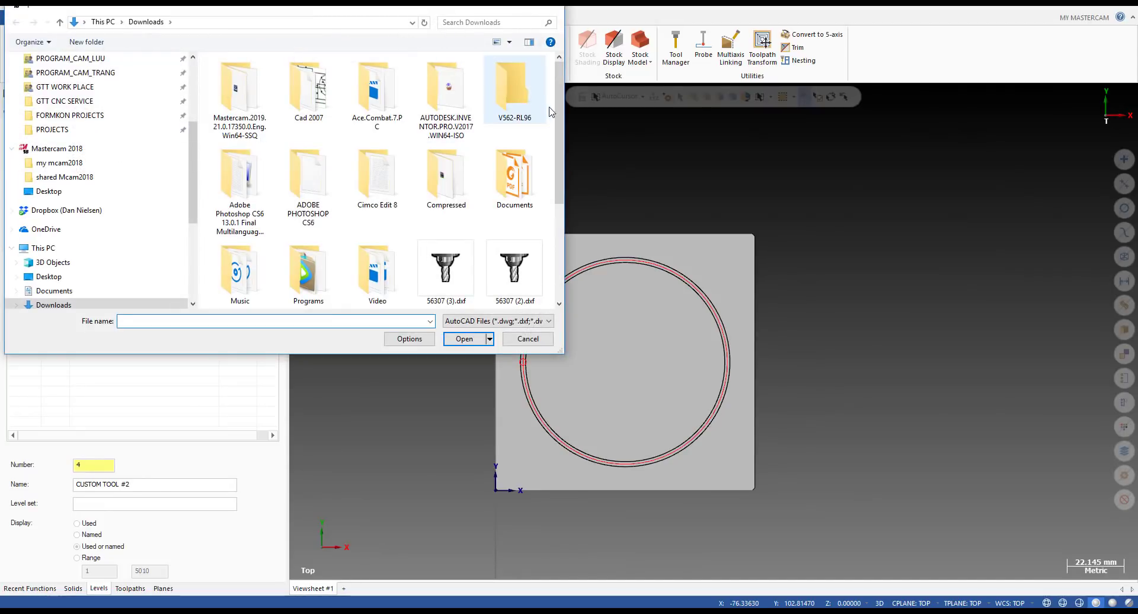
pyautogui.scroll(-3, 309, 196)
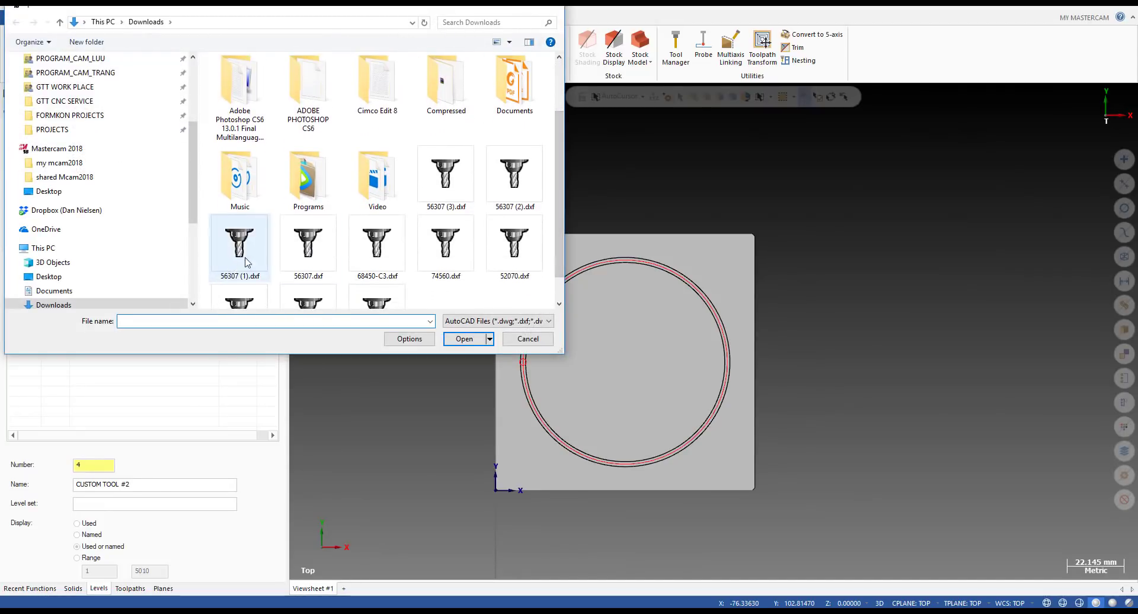
pyautogui.click(310, 256)
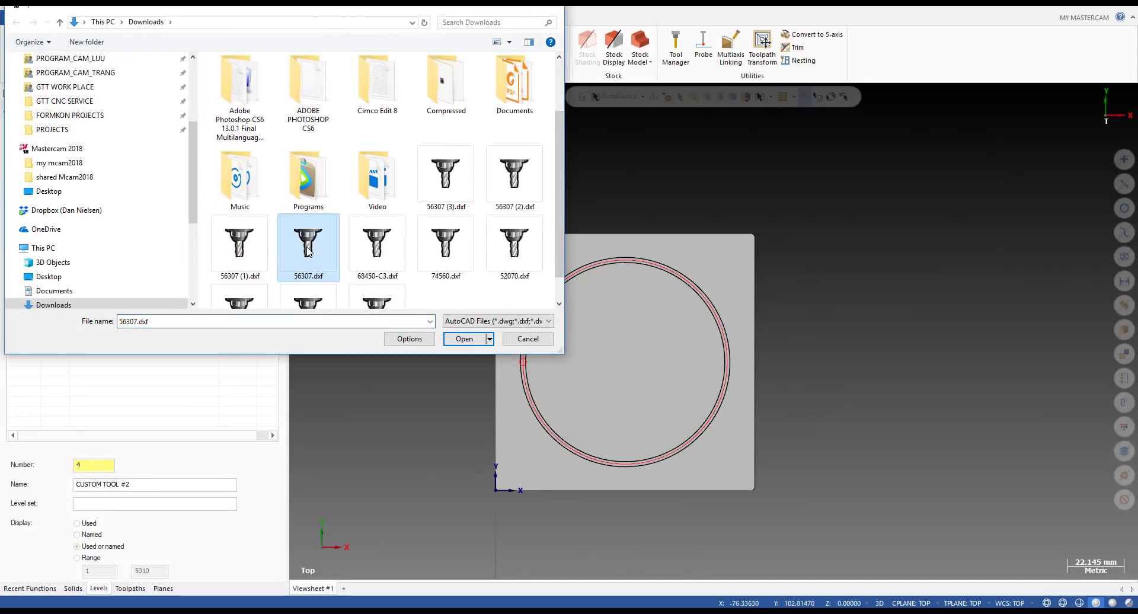
pyautogui.doubleClick(323, 280)
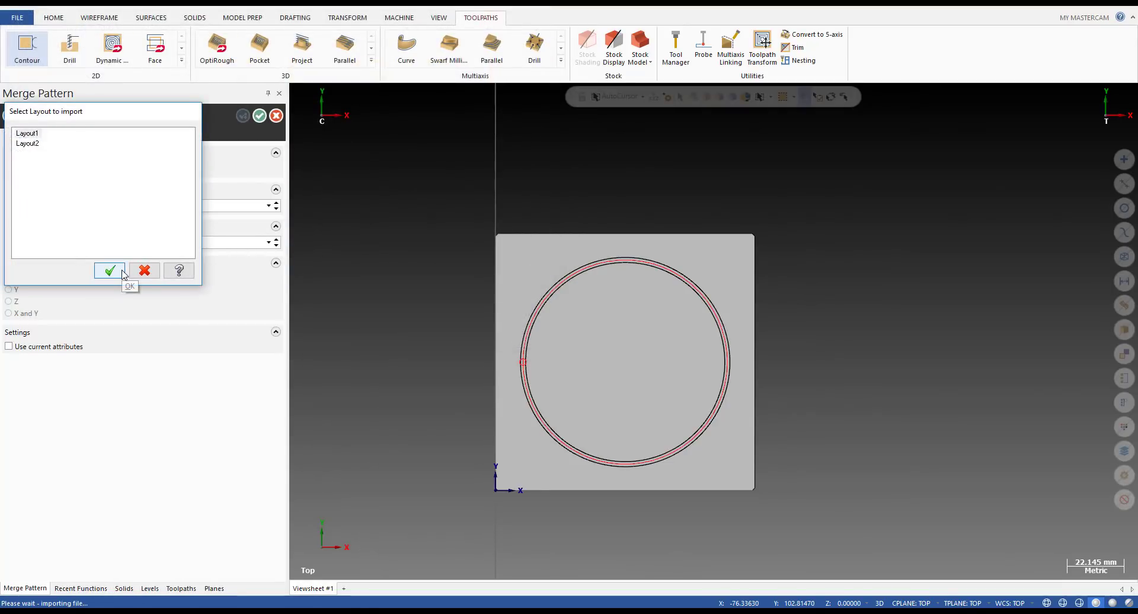
pyautogui.click(121, 271)
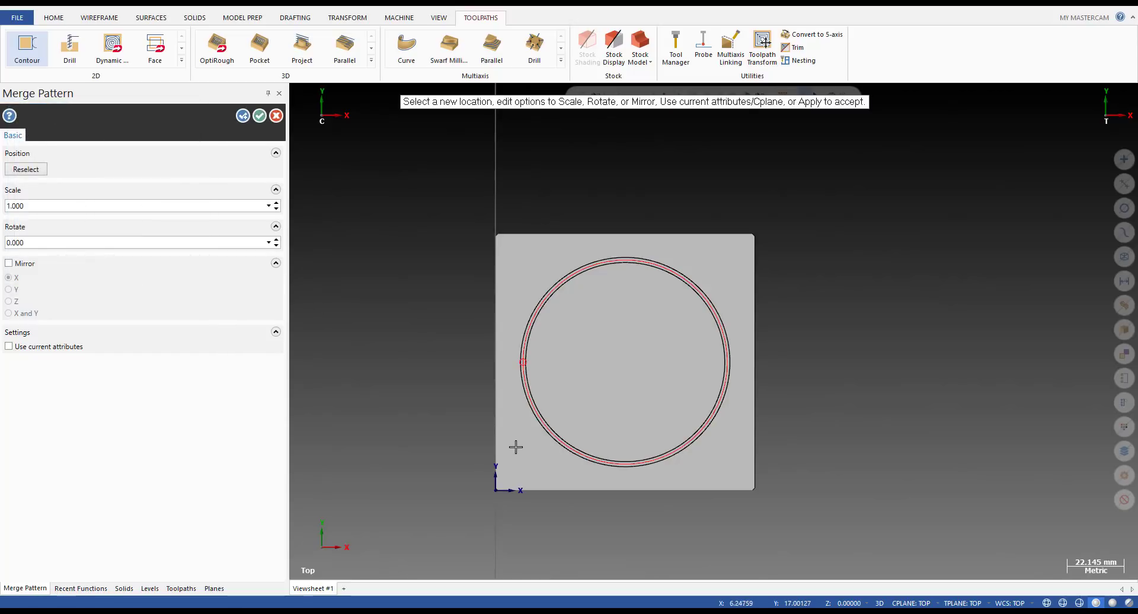
pyautogui.press('Return')
# - Set the merged cutter profile at the origin to the thickest line width and colour it red
pyautogui.scroll(10, 529, 459)
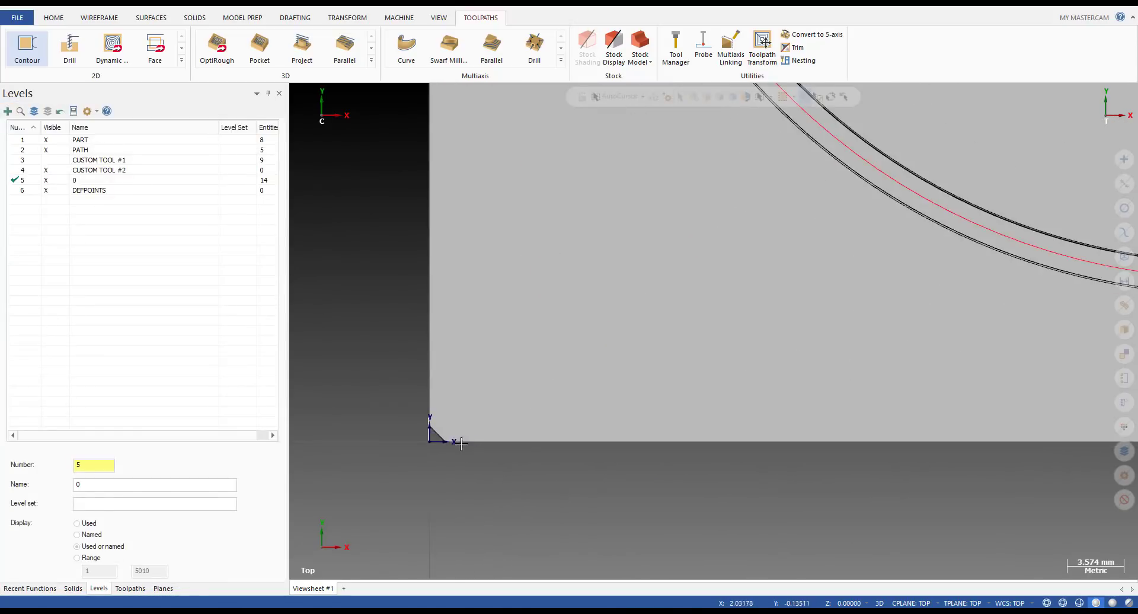
pyautogui.scroll(6, 394, 415)
pyautogui.press('alt')
pyautogui.moveTo(353, 201); pyautogui.dragTo(483, 509)
pyautogui.rightClick(349, 380)
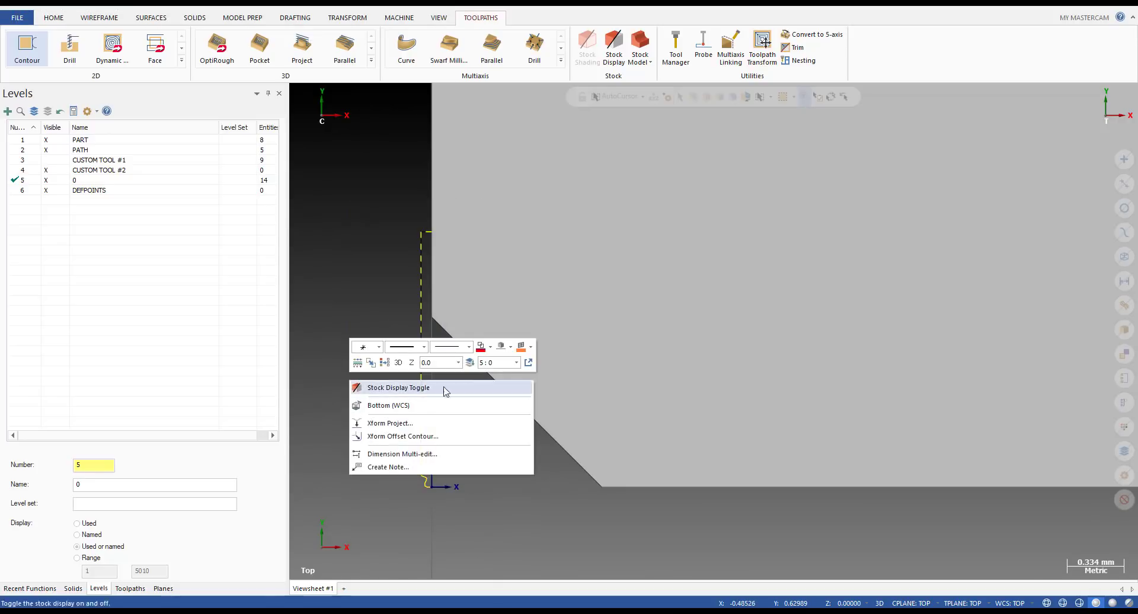
pyautogui.click(469, 347)
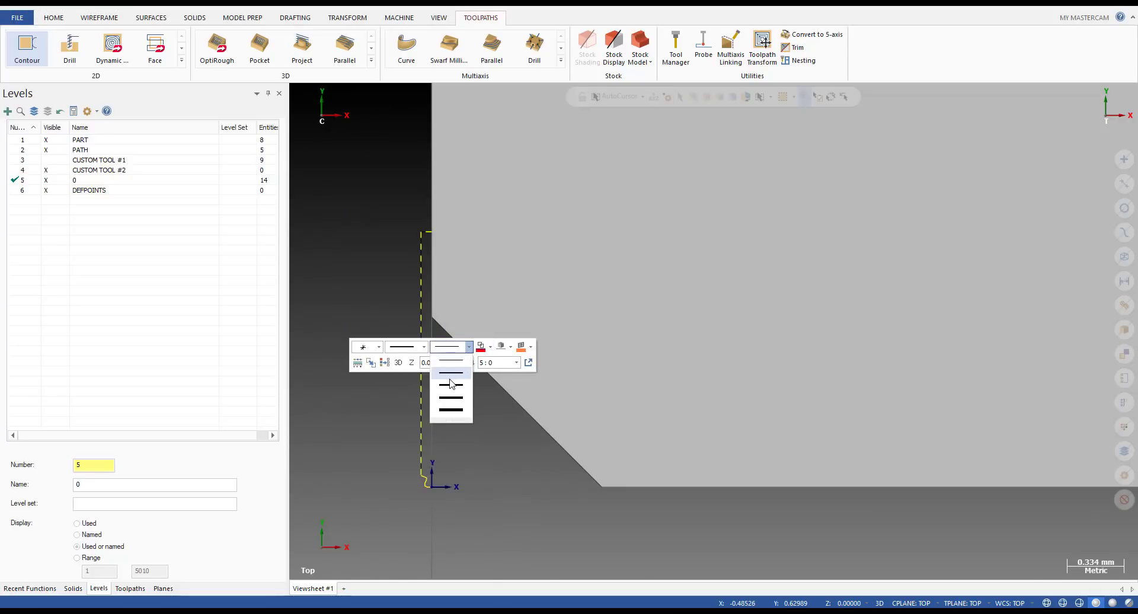
pyautogui.click(438, 410)
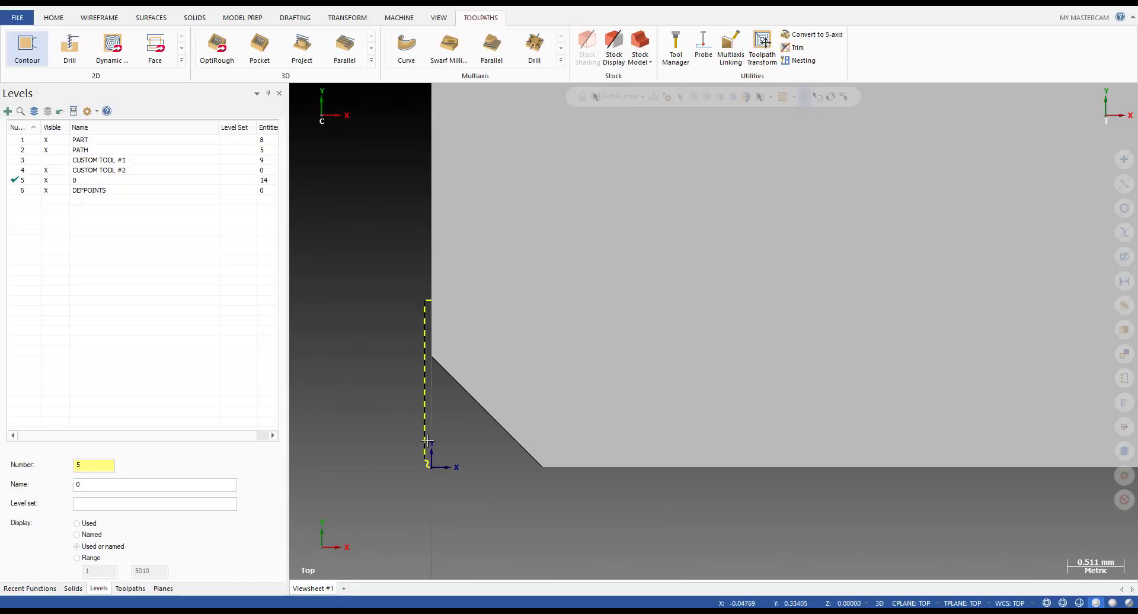
pyautogui.rightClick(429, 442)
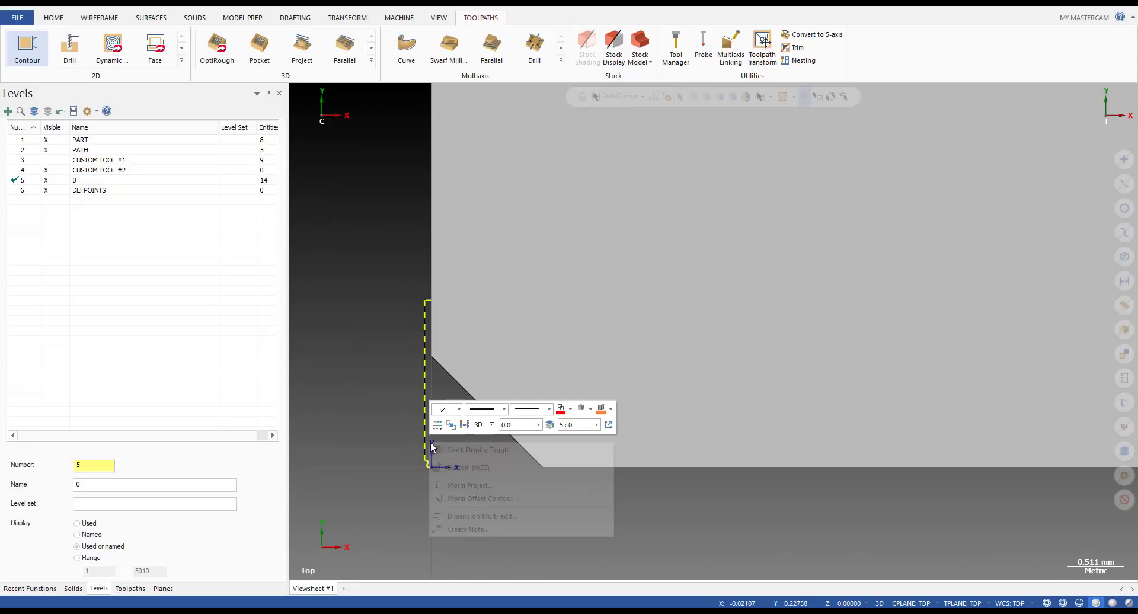
pyautogui.click(548, 409)
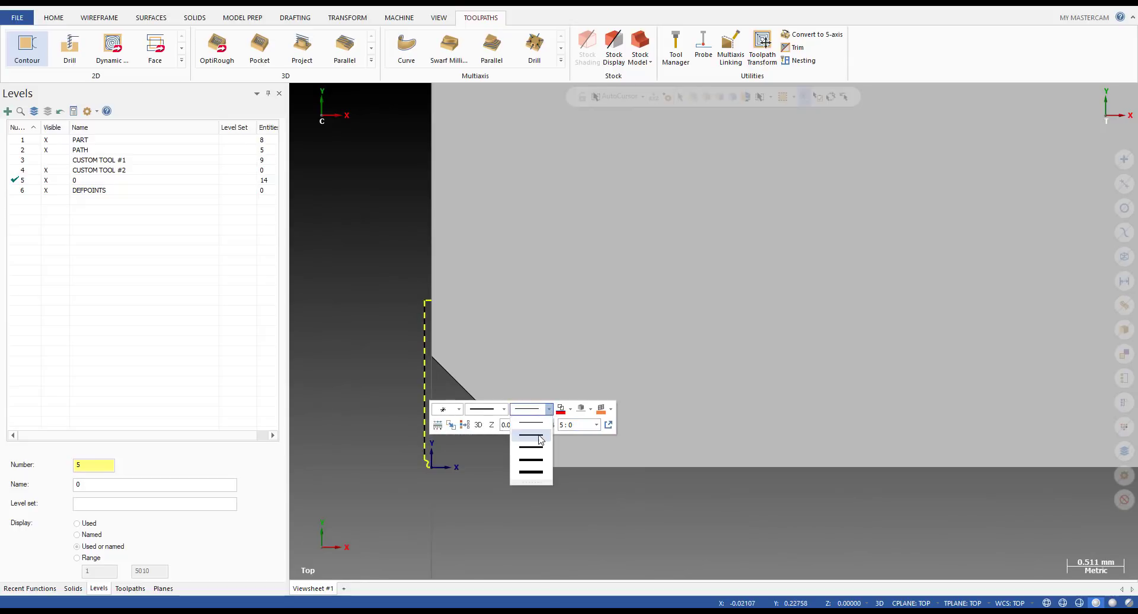
pyautogui.click(561, 410)
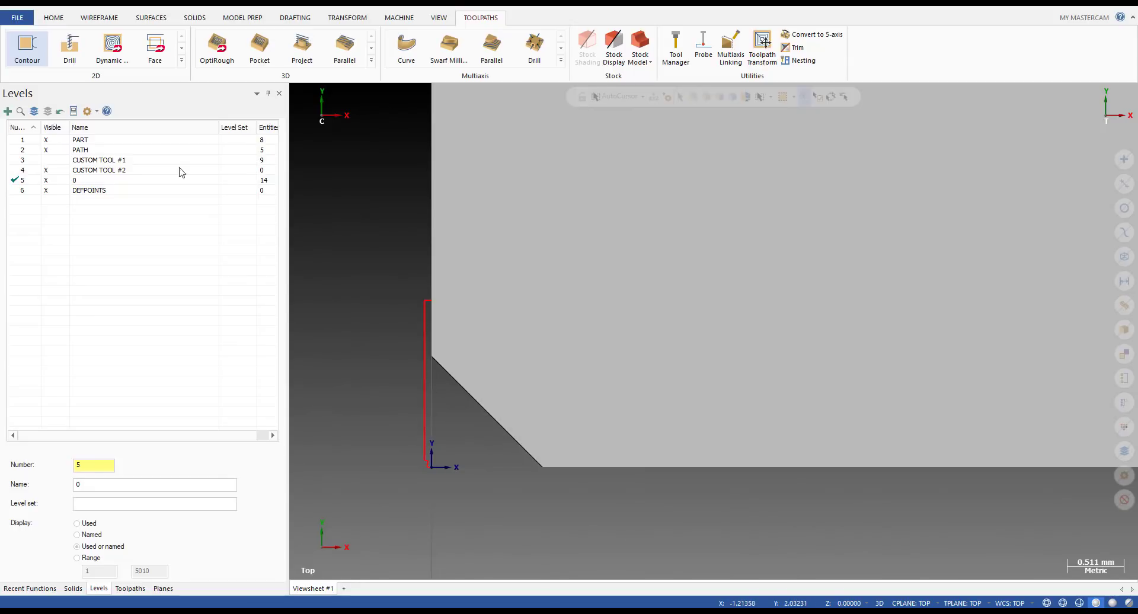
# - Hide the PART and PATH levels so that only the merged cutter profile is displayed
pyautogui.click(47, 140)
pyautogui.click(46, 150)
pyautogui.scroll(-3, 487, 379)
pyautogui.scroll(4, 488, 378)
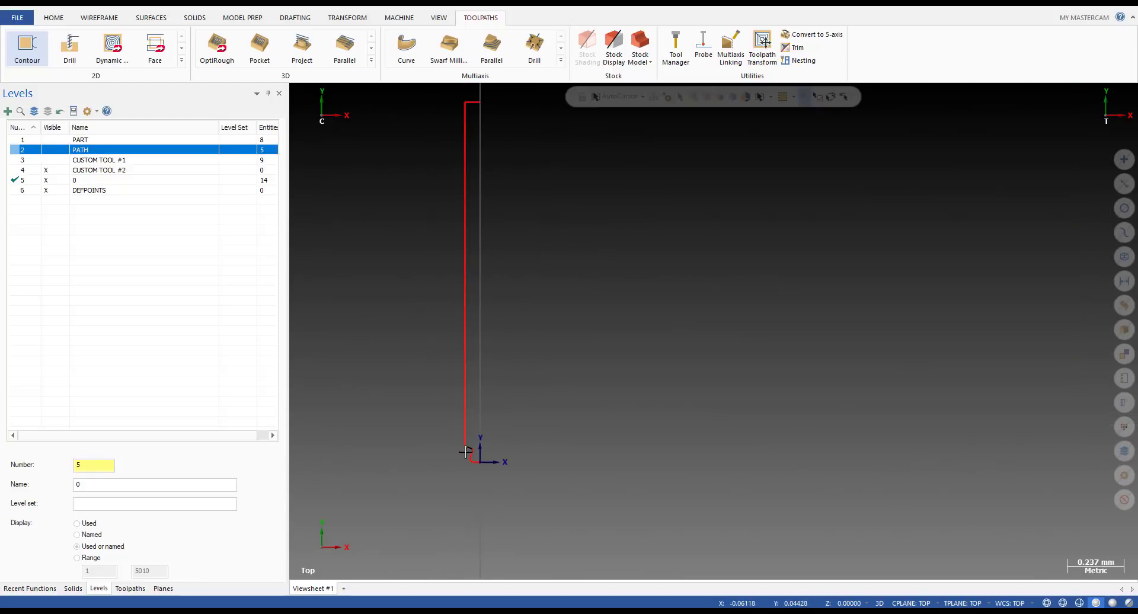
pyautogui.scroll(-7, 588, 365)
pyautogui.scroll(-6, 430, 438)
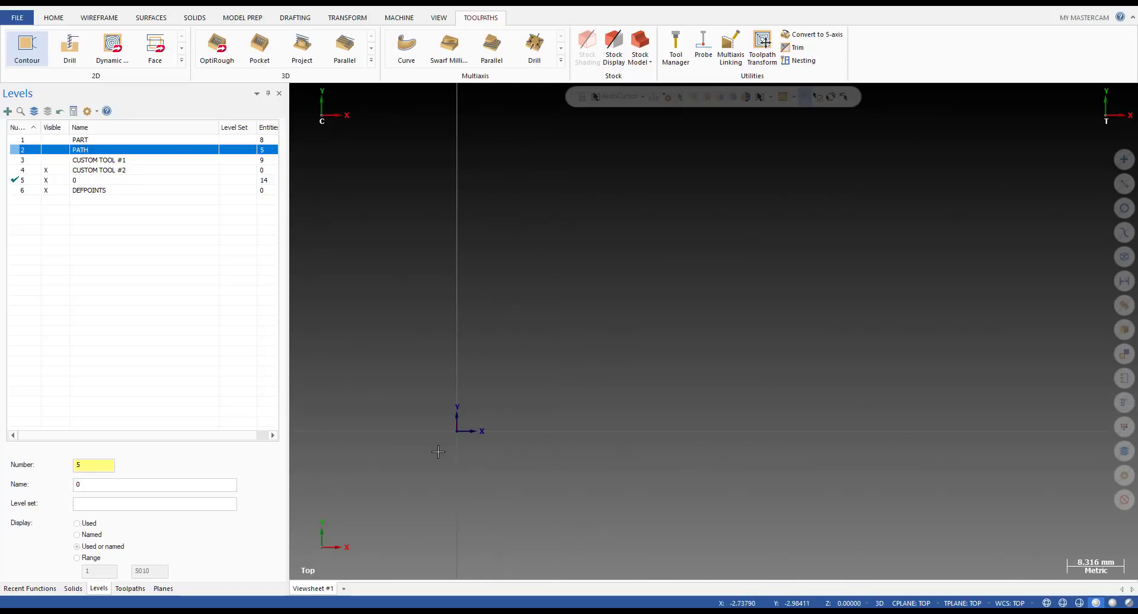
# - Check the cutter's dimensions on the Chrome tool page, then return to Mastercam and compare them with the merged profile's size
pyautogui.hotkey('alt', 'Tab')
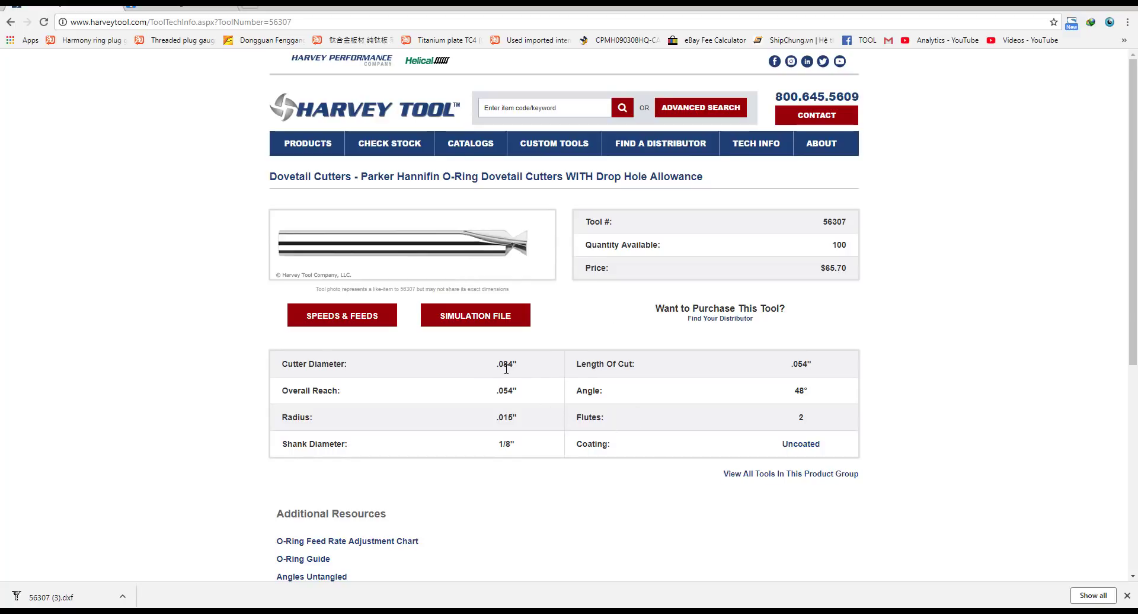
pyautogui.click(436, 610)
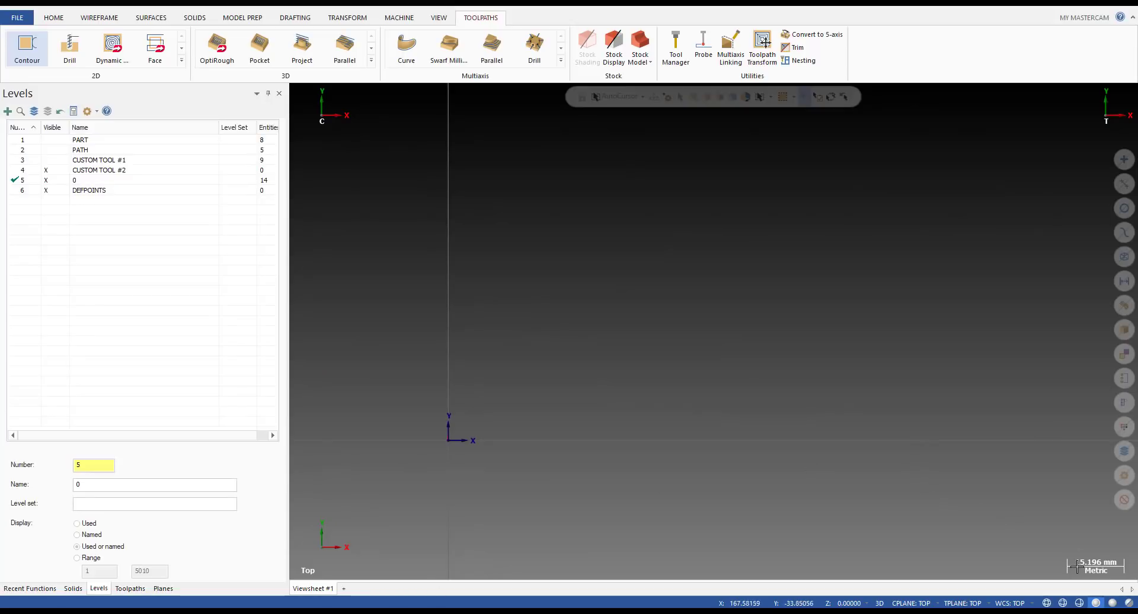
pyautogui.scroll(2, 1039, 519)
pyautogui.scroll(-2, 1039, 520)
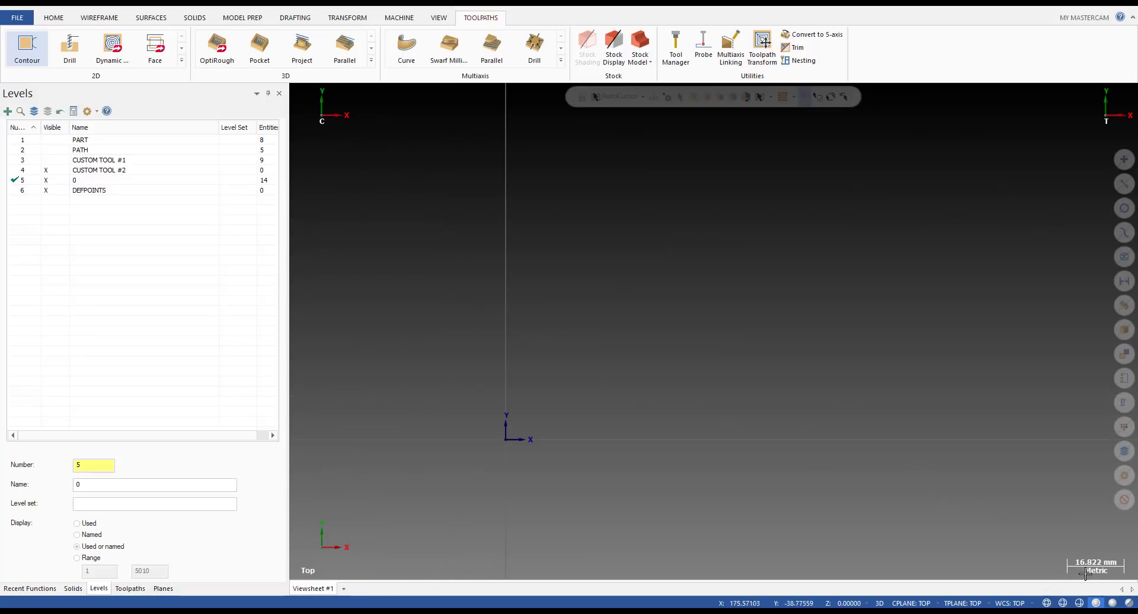
pyautogui.scroll(2, 459, 440)
pyautogui.scroll(10, 537, 418)
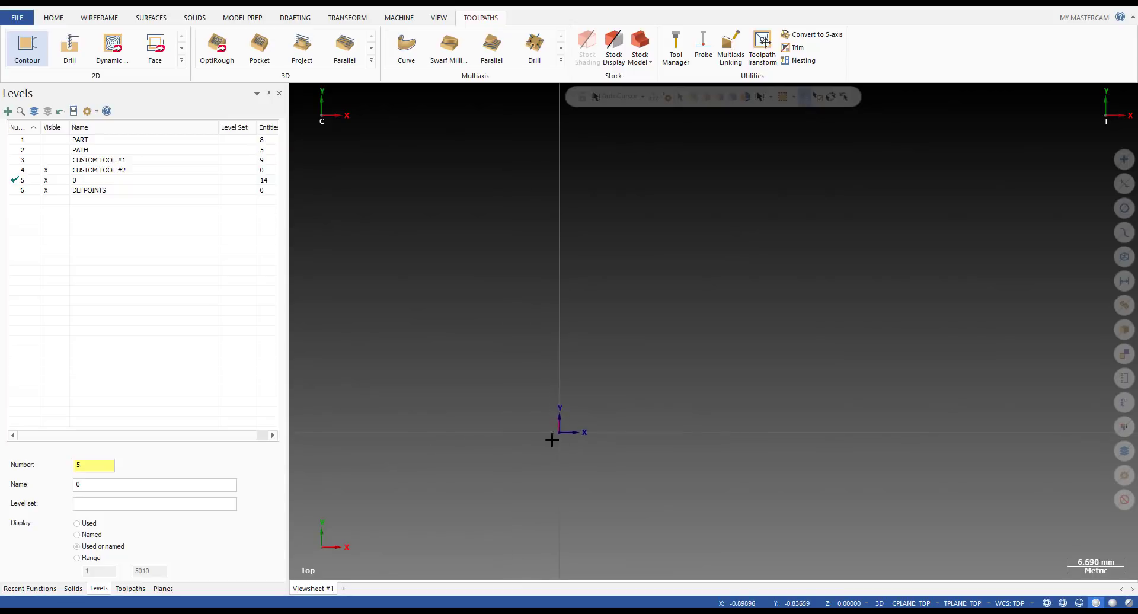
pyautogui.scroll(1, 537, 418)
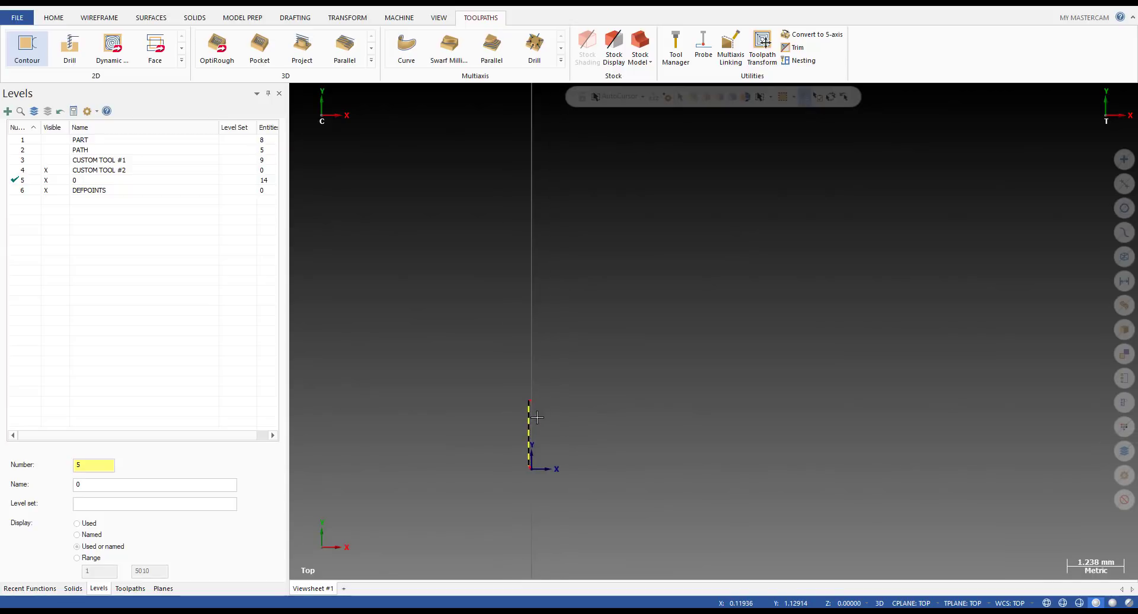
pyautogui.moveTo(474, 362); pyautogui.dragTo(605, 497)
pyautogui.press('Escape')
pyautogui.scroll(-1, 590, 431)
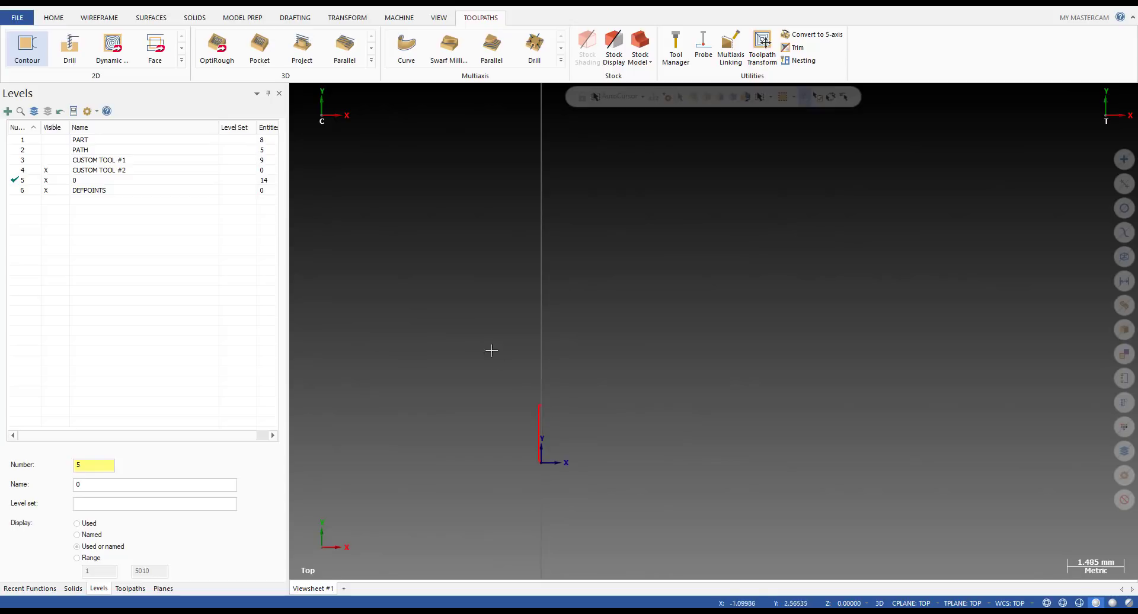
# - Scale the merged cutter profile uniformly by a factor of 25.4, moving the original geometry instead of copying it
pyautogui.moveTo(617, 478); pyautogui.dragTo(636, 502)
pyautogui.click(351, 22)
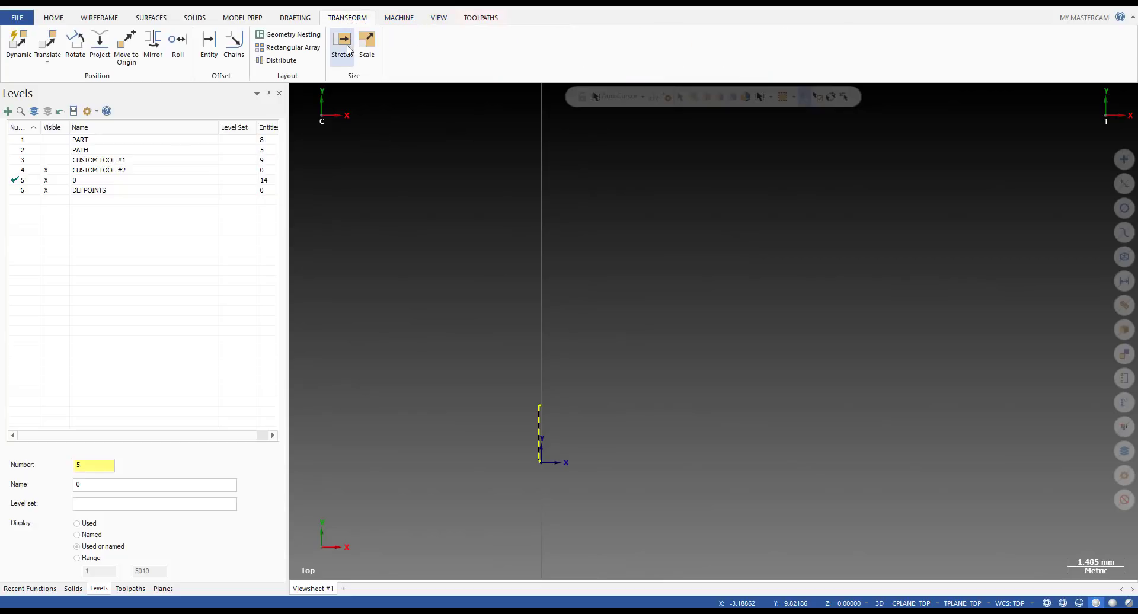
pyautogui.click(367, 43)
pyautogui.doubleClick(56, 419)
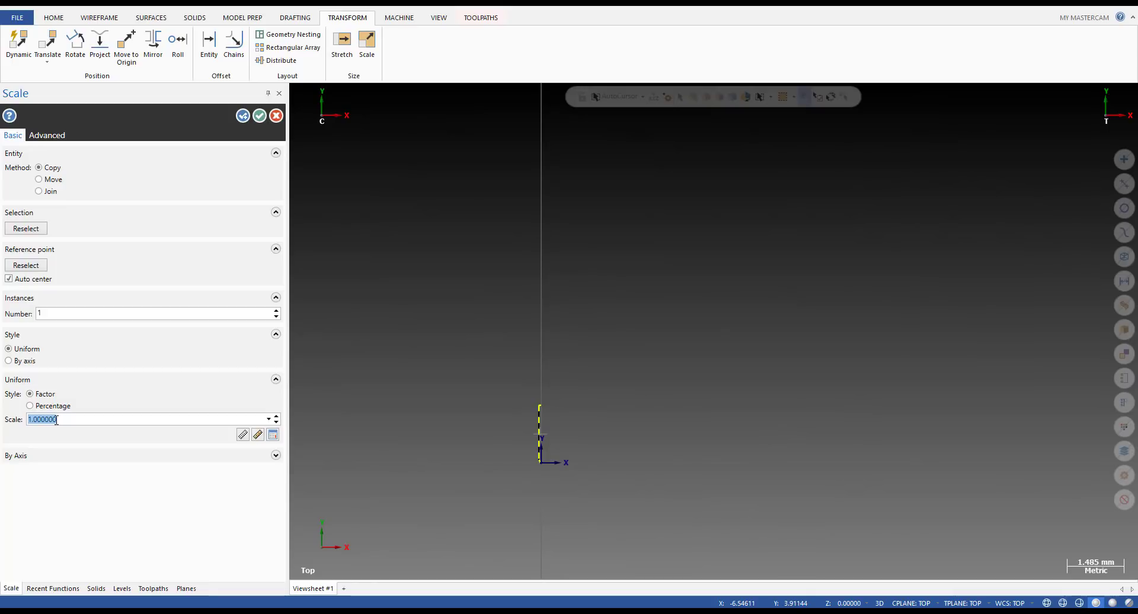
pyautogui.write('25')
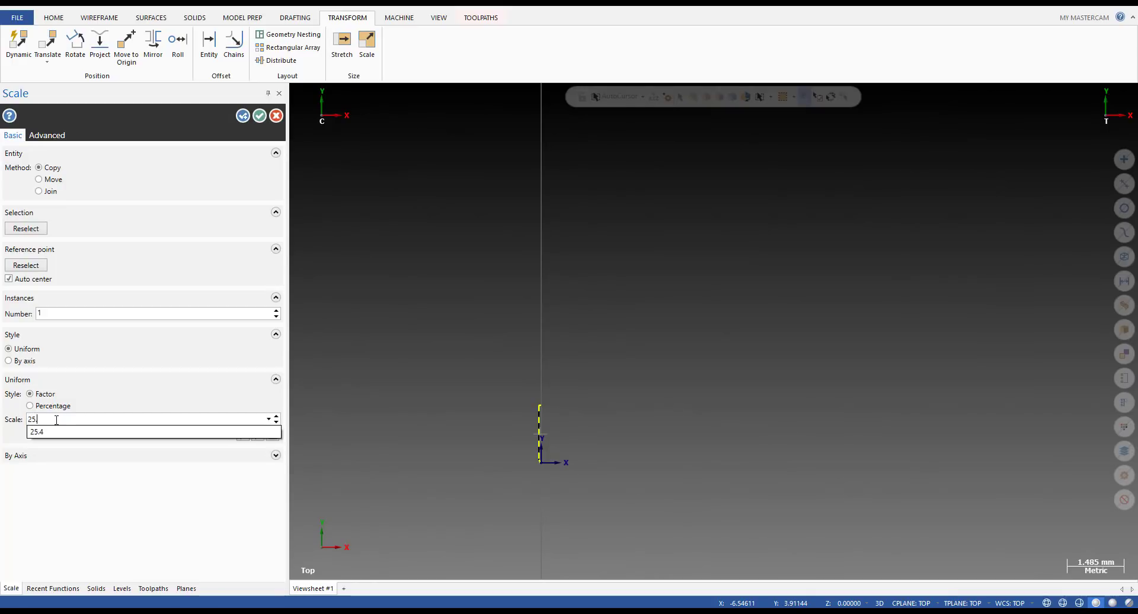
pyautogui.write('.4')
pyautogui.press('Return')
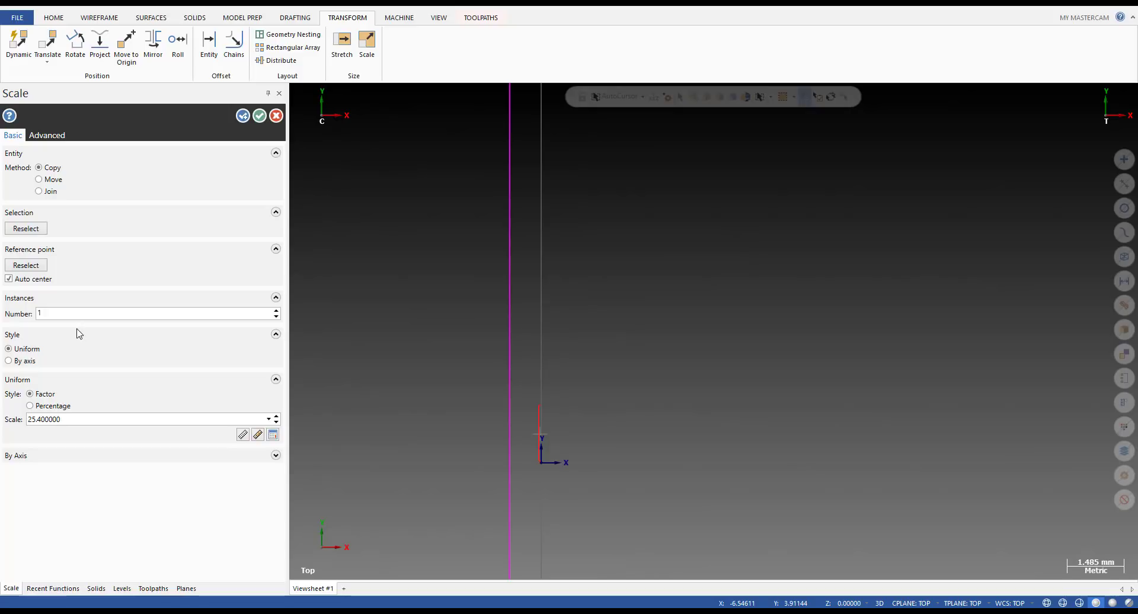
pyautogui.click(52, 179)
pyautogui.scroll(-2, 515, 371)
pyautogui.scroll(-4, 516, 371)
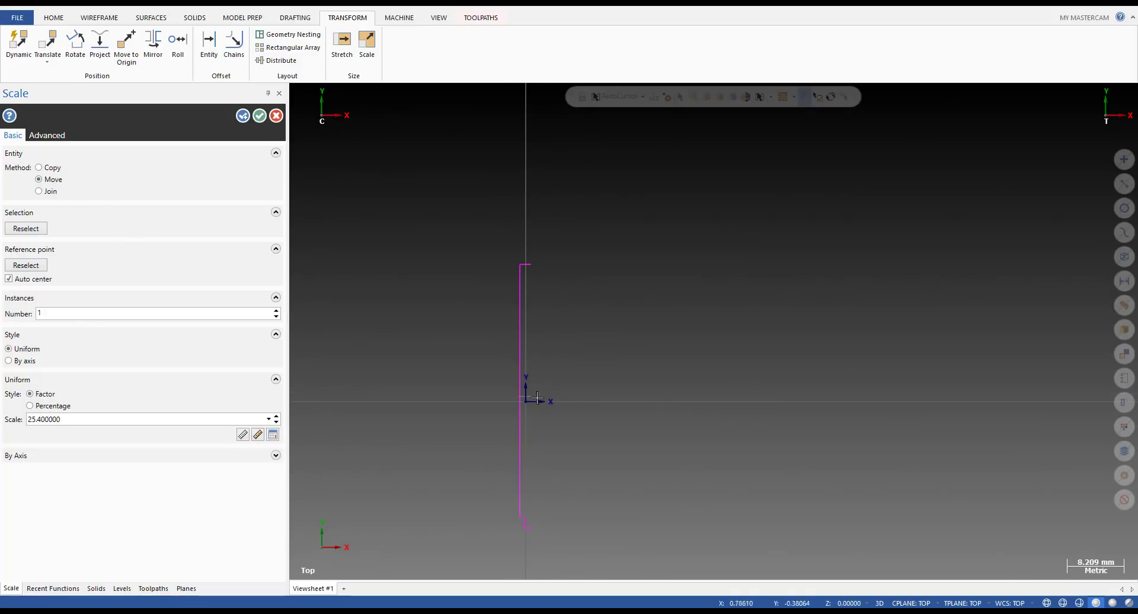
pyautogui.click(260, 116)
pyautogui.scroll(3, 472, 330)
pyautogui.scroll(-3, 474, 338)
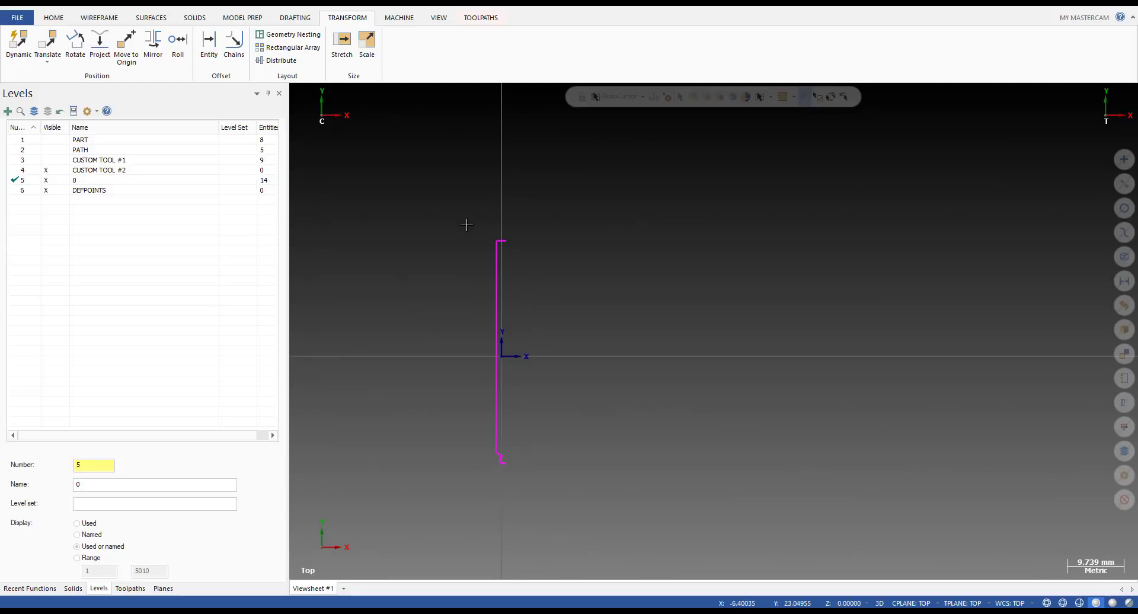
# - Measure the scaled profile's shank width between its long vertical line and the free end of its upper horizontal line
pyautogui.press('d')
pyautogui.click(490, 267)
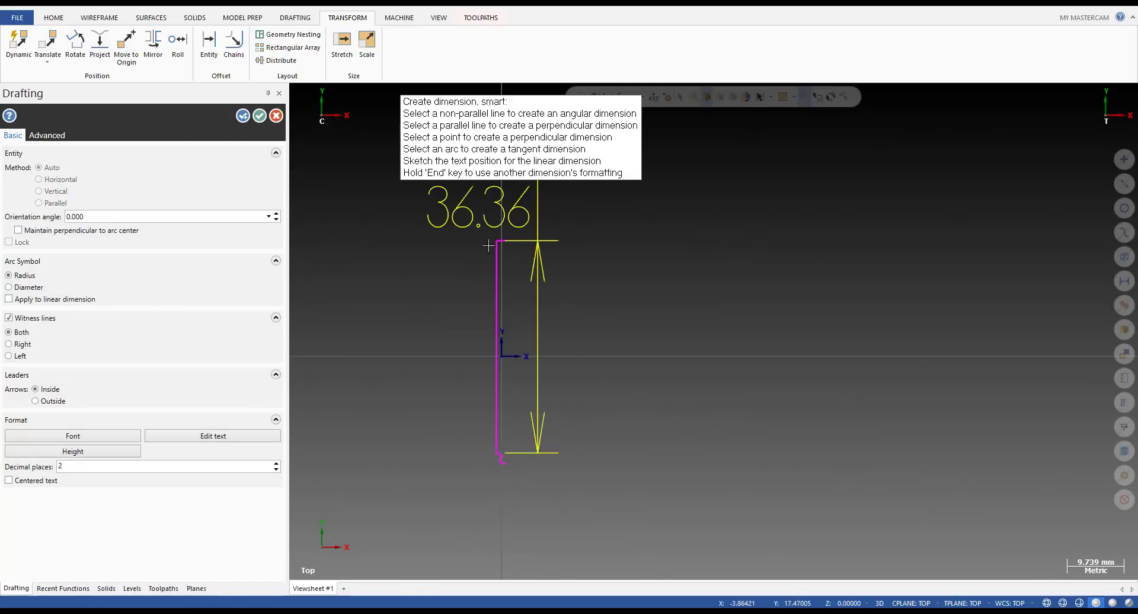
pyautogui.click(506, 240)
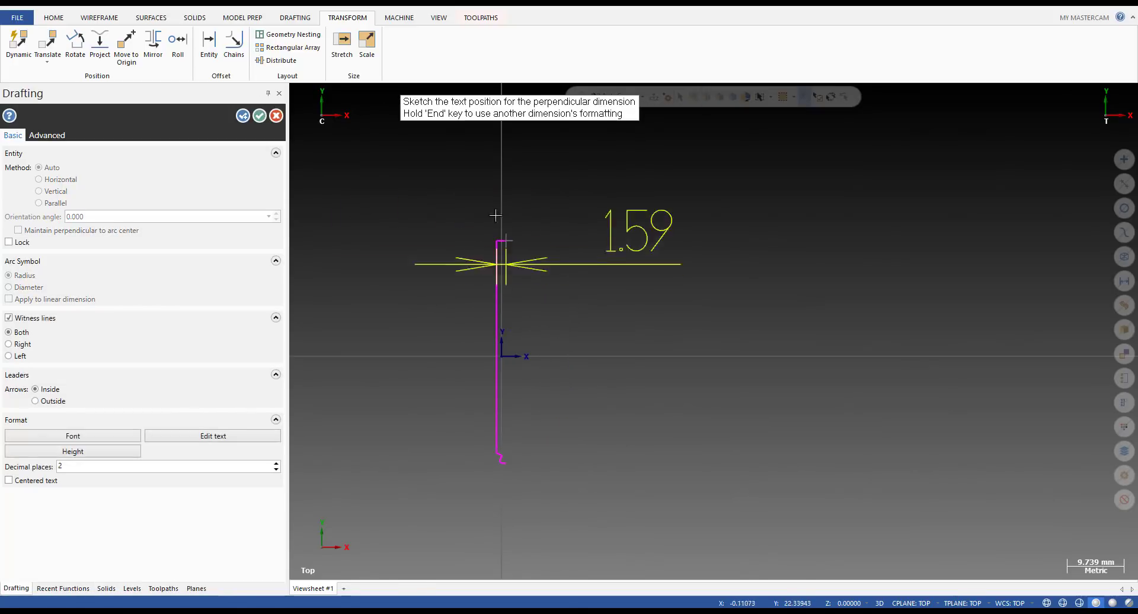
pyautogui.click(463, 201)
pyautogui.scroll(4, 498, 450)
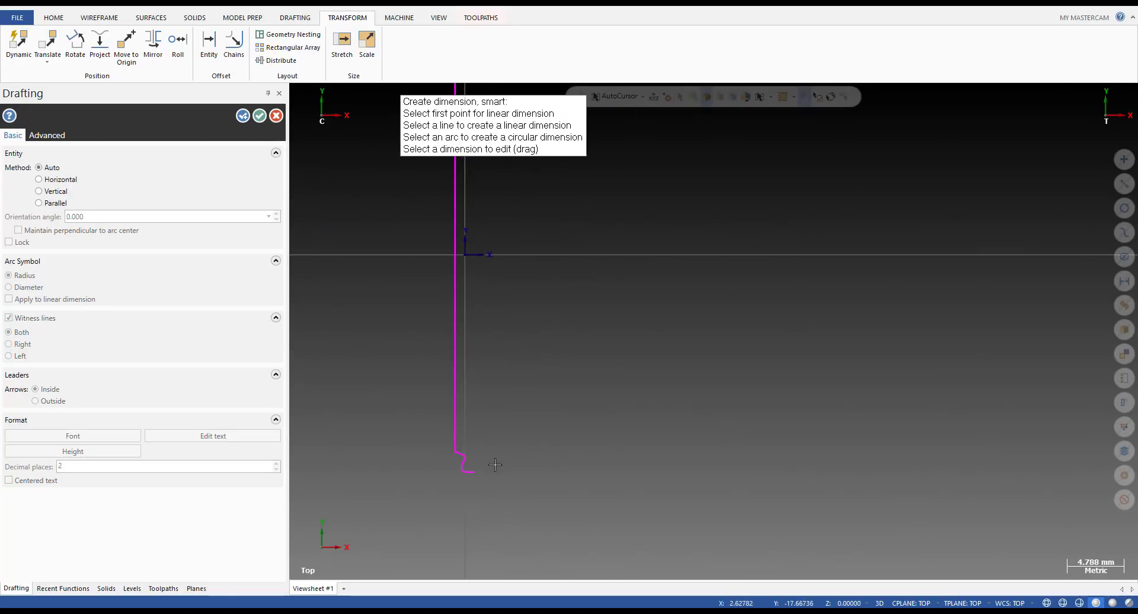
pyautogui.scroll(-4, 454, 442)
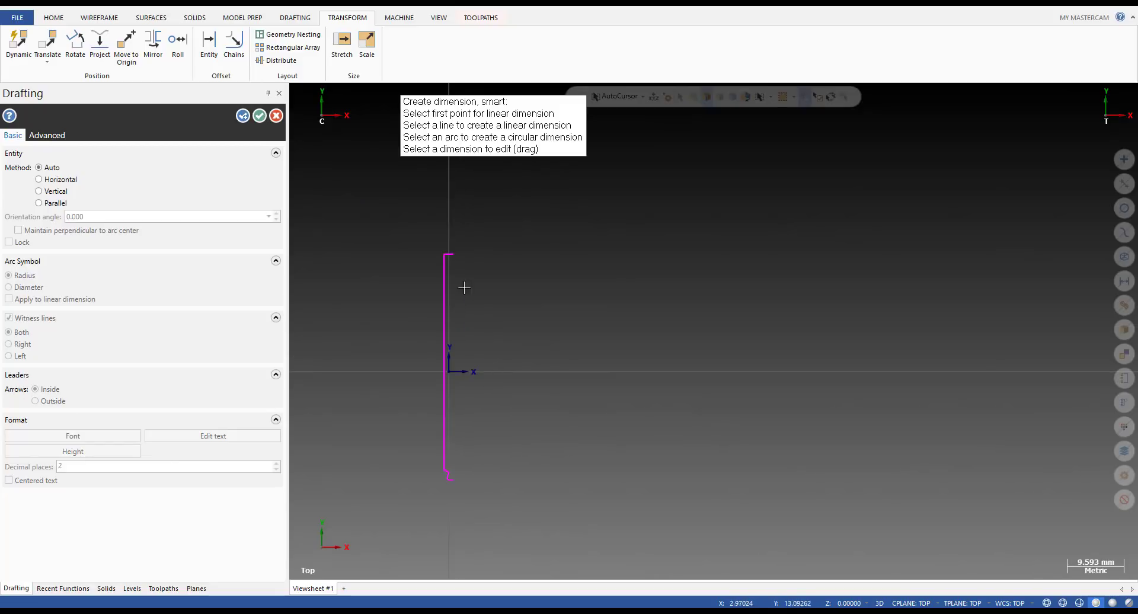
pyautogui.click(446, 267)
pyautogui.click(454, 256)
pyautogui.scroll(-3, 421, 208)
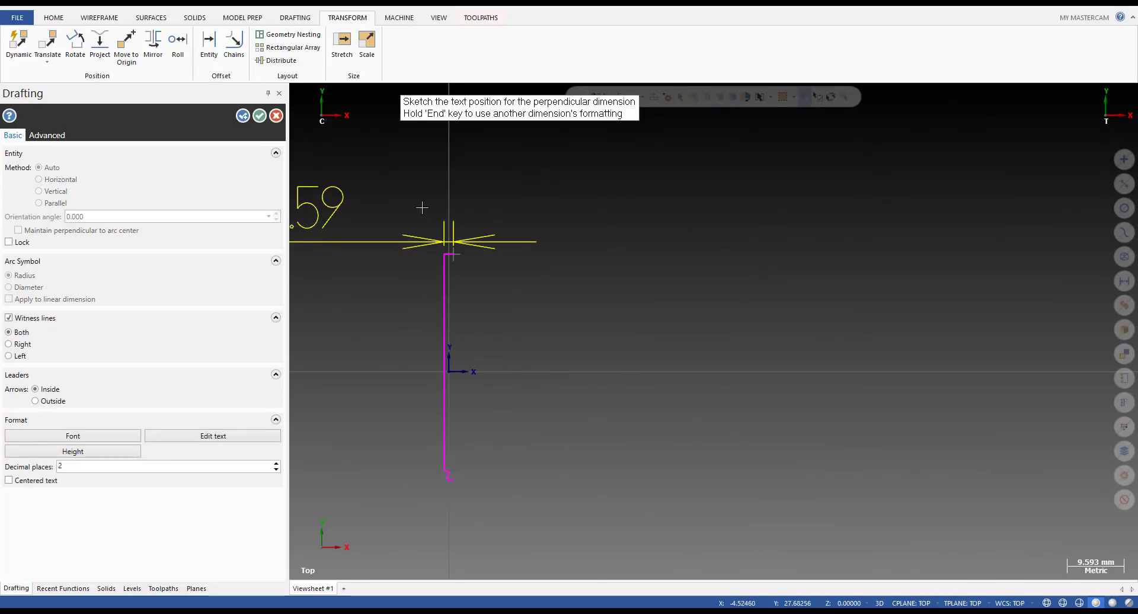
pyautogui.scroll(4, 499, 178)
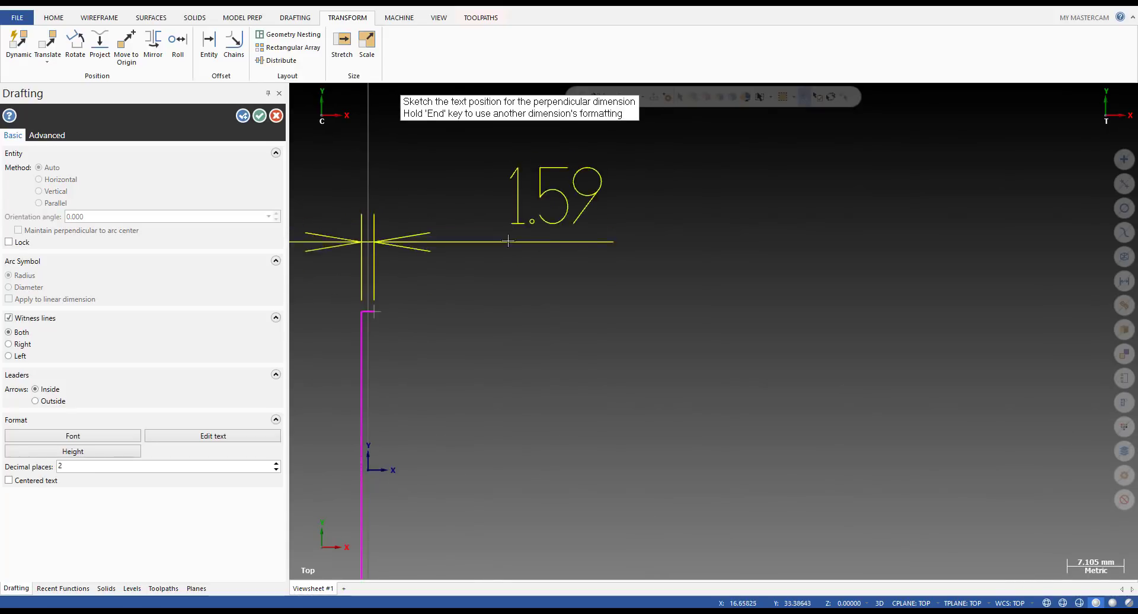
pyautogui.click(498, 189)
pyautogui.scroll(-8, 501, 261)
pyautogui.press('Escape')
pyautogui.scroll(2, 456, 321)
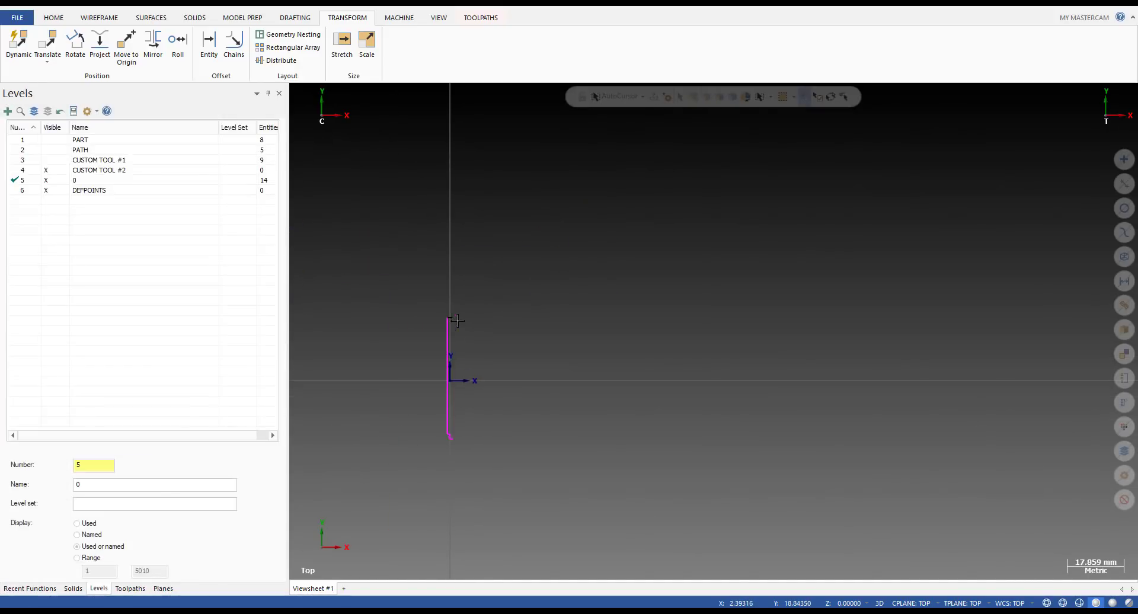
# - Move the whole scaled profile so that the free end of its lowest horizontal line sits at the origin
pyautogui.scroll(-4, 498, 353)
pyautogui.scroll(6, 504, 363)
pyautogui.moveTo(418, 276); pyautogui.dragTo(547, 546)
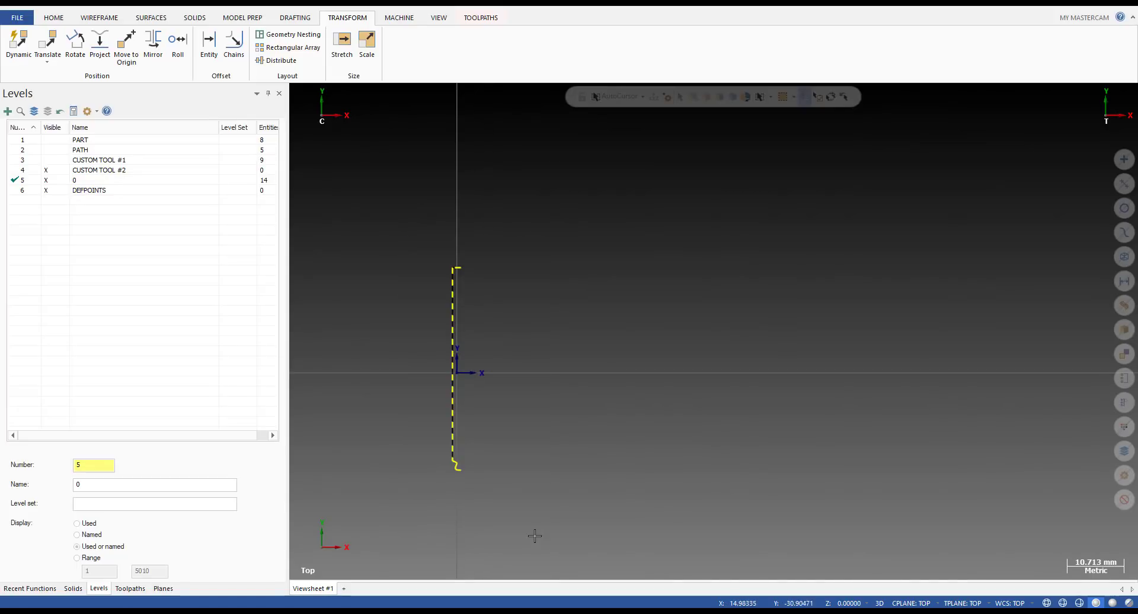
pyautogui.press('Return')
pyautogui.click(460, 468)
pyautogui.scroll(4, 461, 468)
pyautogui.click(462, 475)
pyautogui.click(452, 201)
pyautogui.press('Return')
pyautogui.scroll(-6, 529, 333)
pyautogui.press('Escape')
pyautogui.scroll(-4, 536, 409)
pyautogui.scroll(6, 537, 356)
pyautogui.scroll(-2, 437, 363)
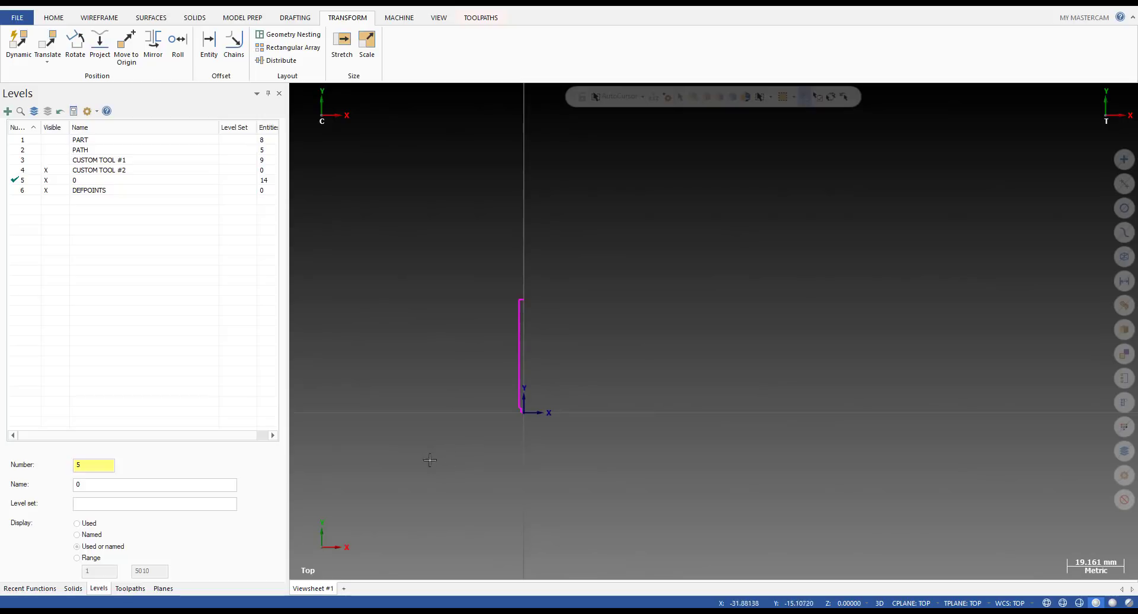
# - Clear the transform result colours from the repositioned profile
pyautogui.scroll(2, 526, 329)
pyautogui.rightClick(588, 279)
pyautogui.click(620, 260)
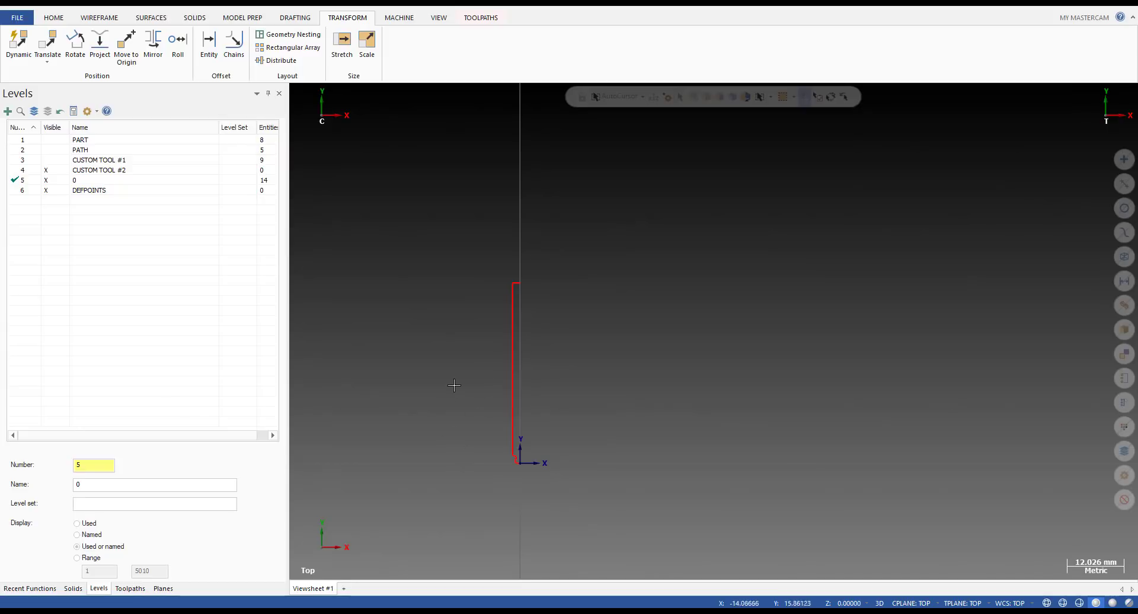
# - Move the cutter profile's entities to level 4, CUSTOM TOOL #2, and keep that level visible
pyautogui.click(131, 589)
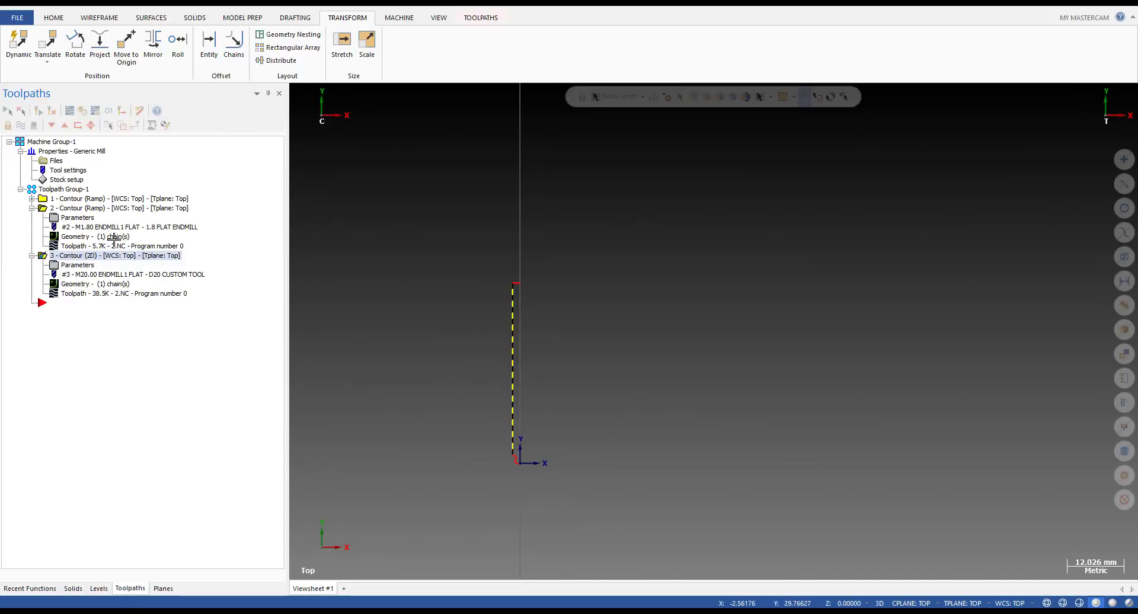
pyautogui.click(99, 589)
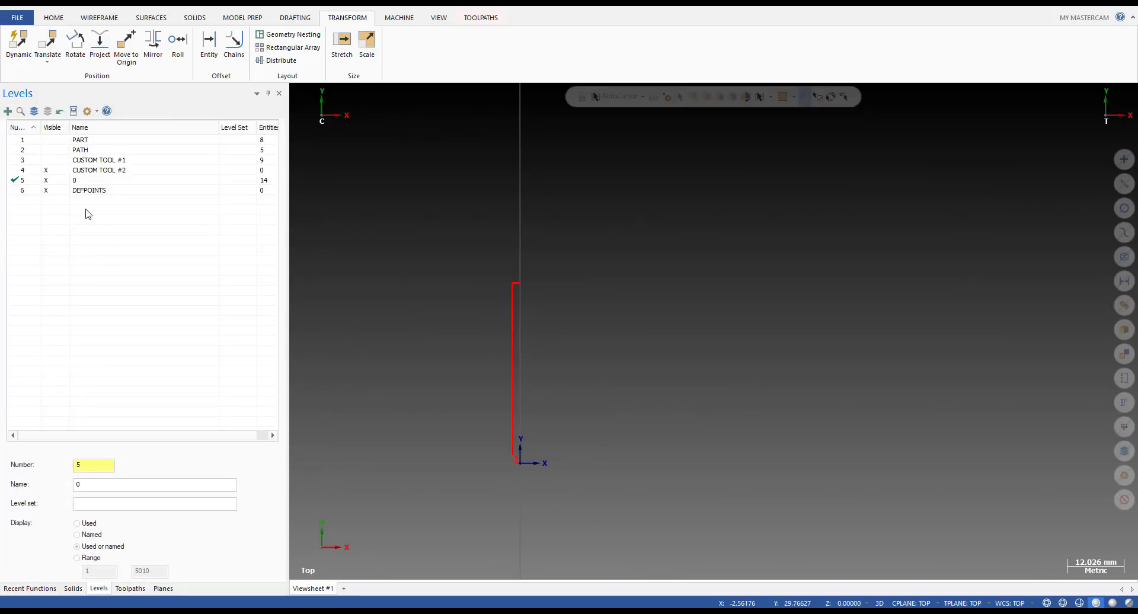
pyautogui.click(52, 170)
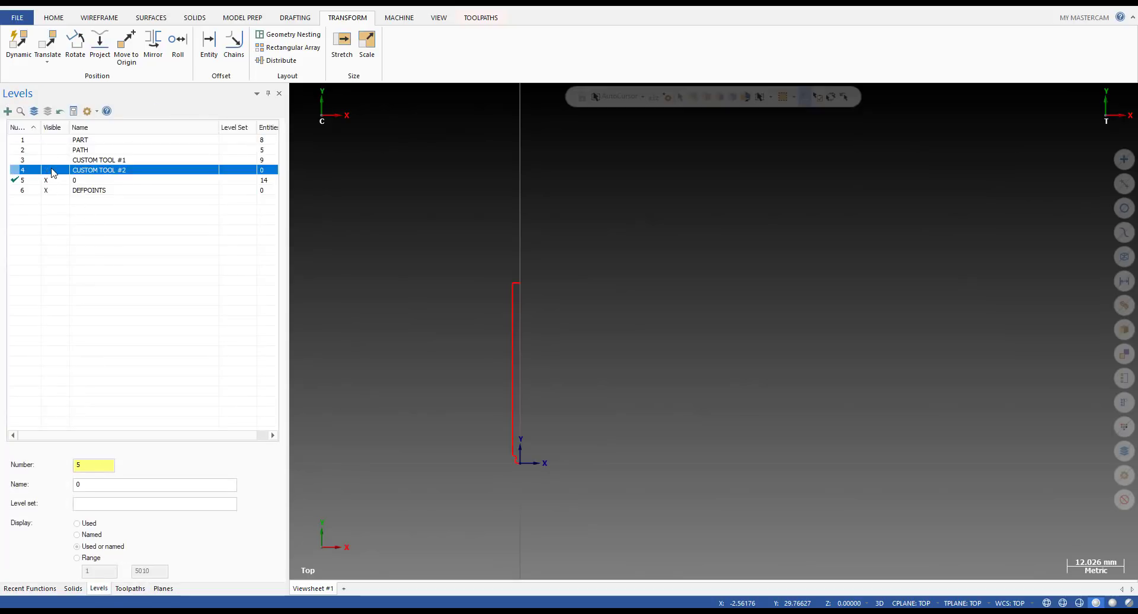
pyautogui.moveTo(594, 237); pyautogui.dragTo(409, 538)
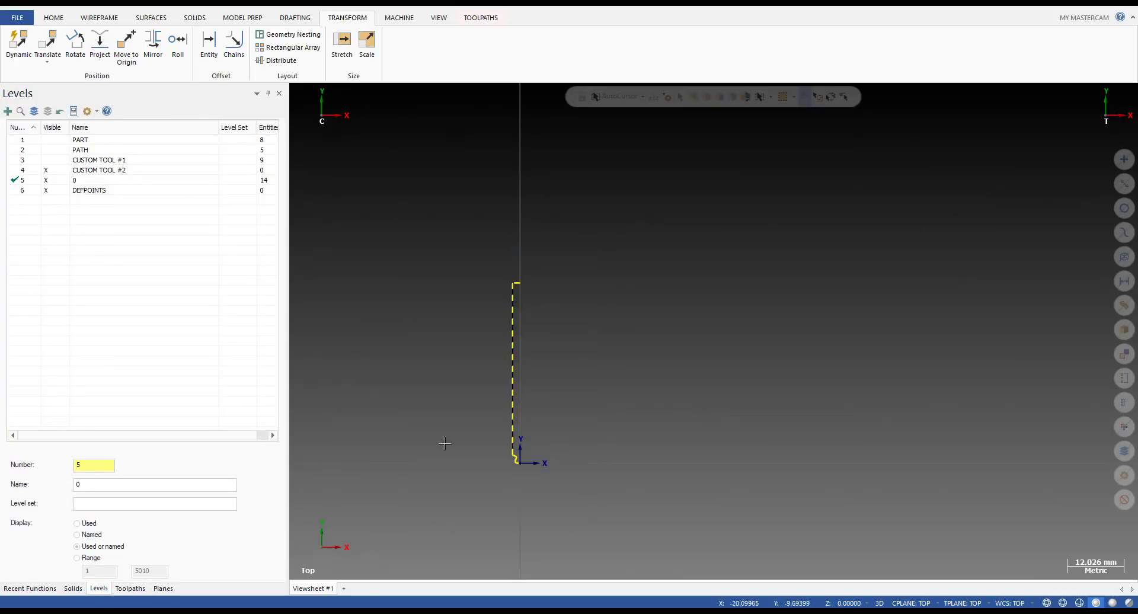
pyautogui.rightClick(475, 306)
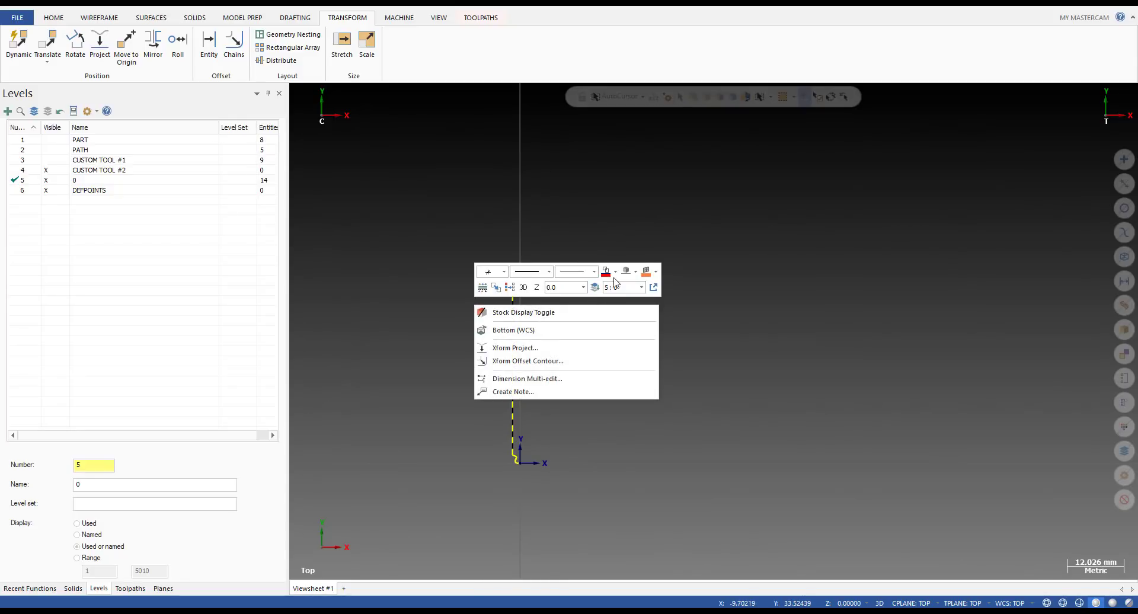
pyautogui.click(595, 287)
pyautogui.click(293, 190)
pyautogui.write('4')
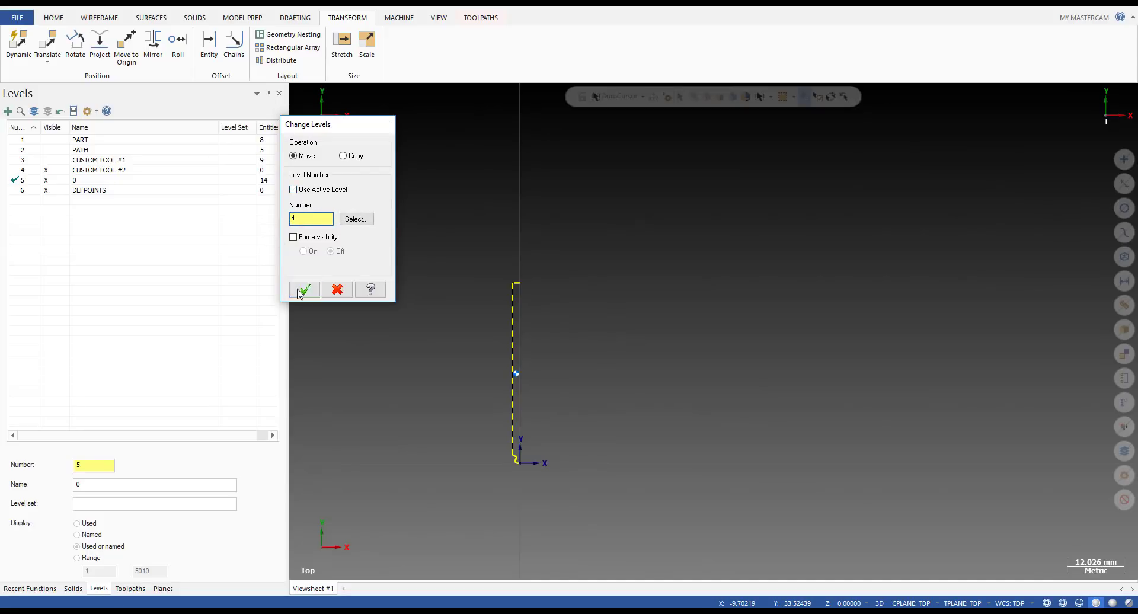
pyautogui.click(304, 290)
pyautogui.click(51, 172)
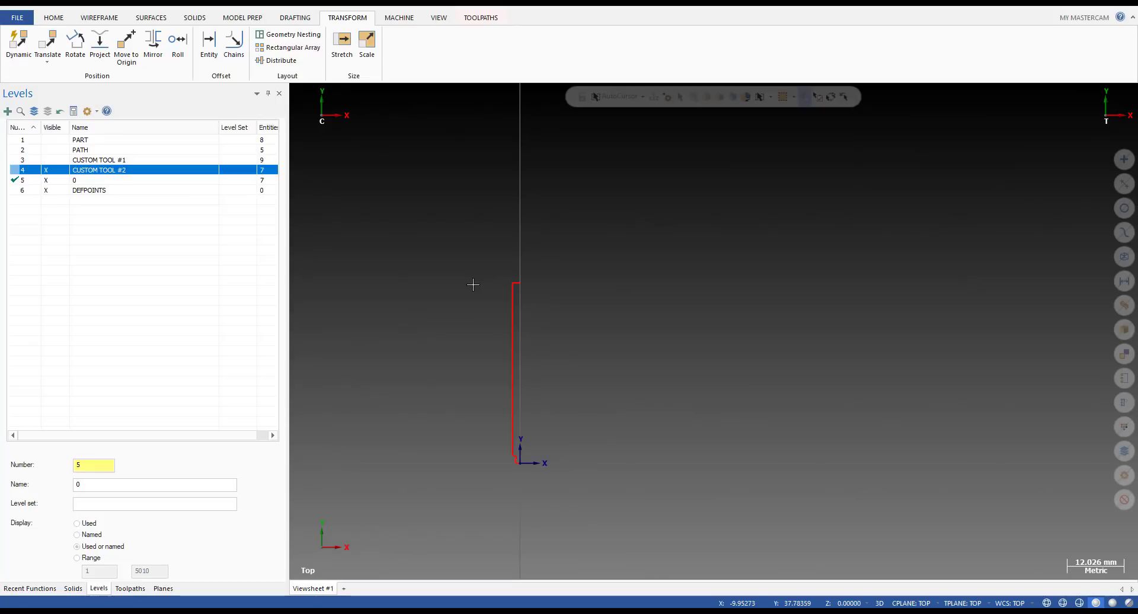
# - Try to create a new end mill in the Tool Manager using the geometry of level 4, CUSTOM TOOL #2
pyautogui.click(469, 15)
pyautogui.click(676, 46)
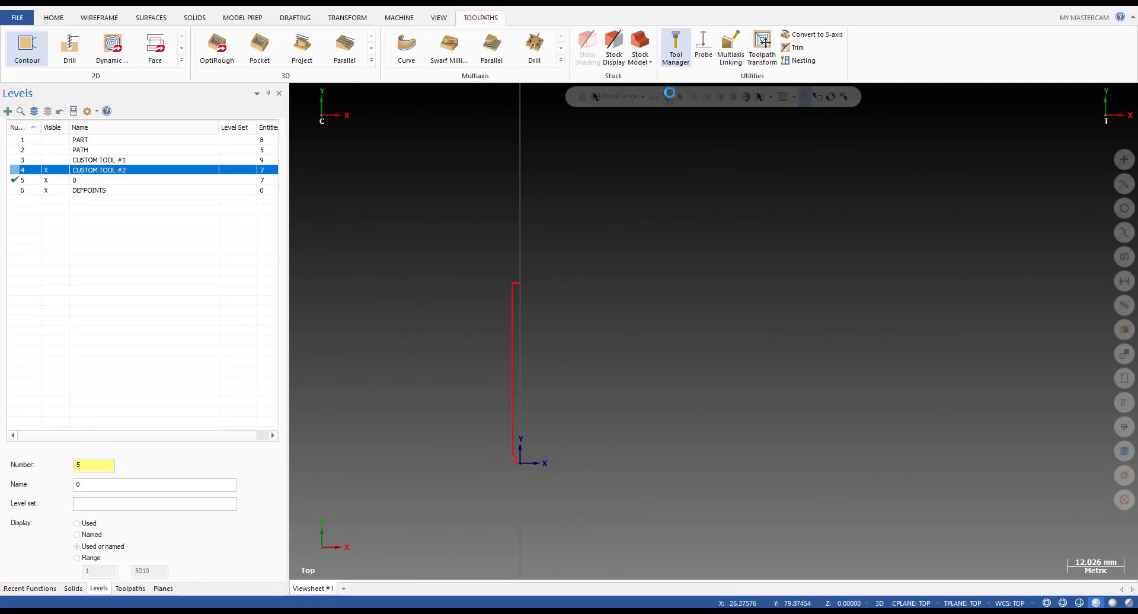
pyautogui.rightClick(658, 273)
pyautogui.click(663, 272)
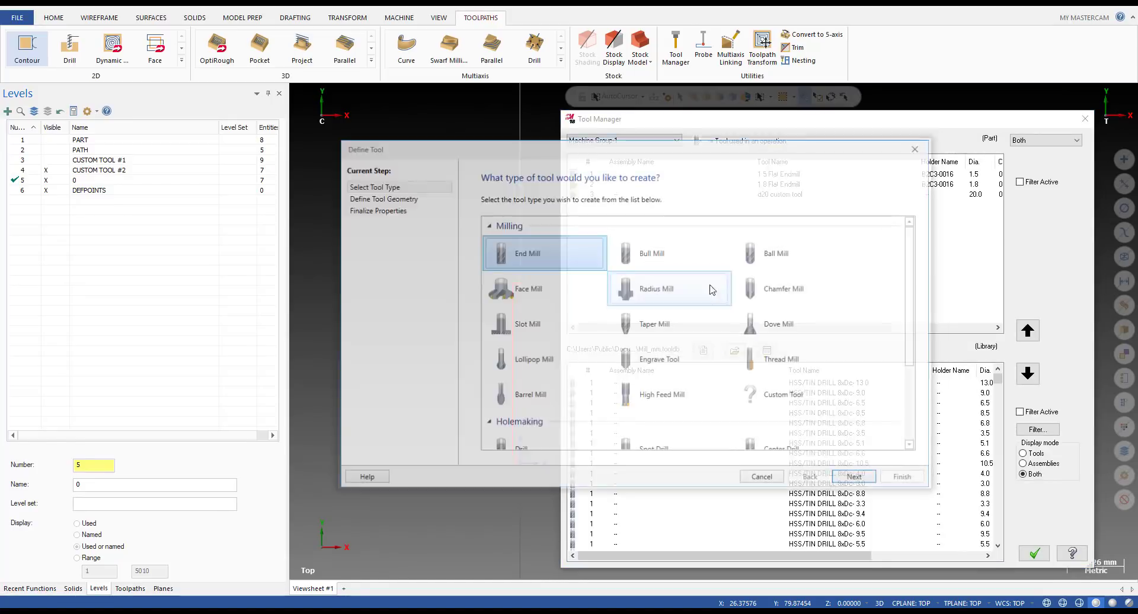
pyautogui.click(557, 255)
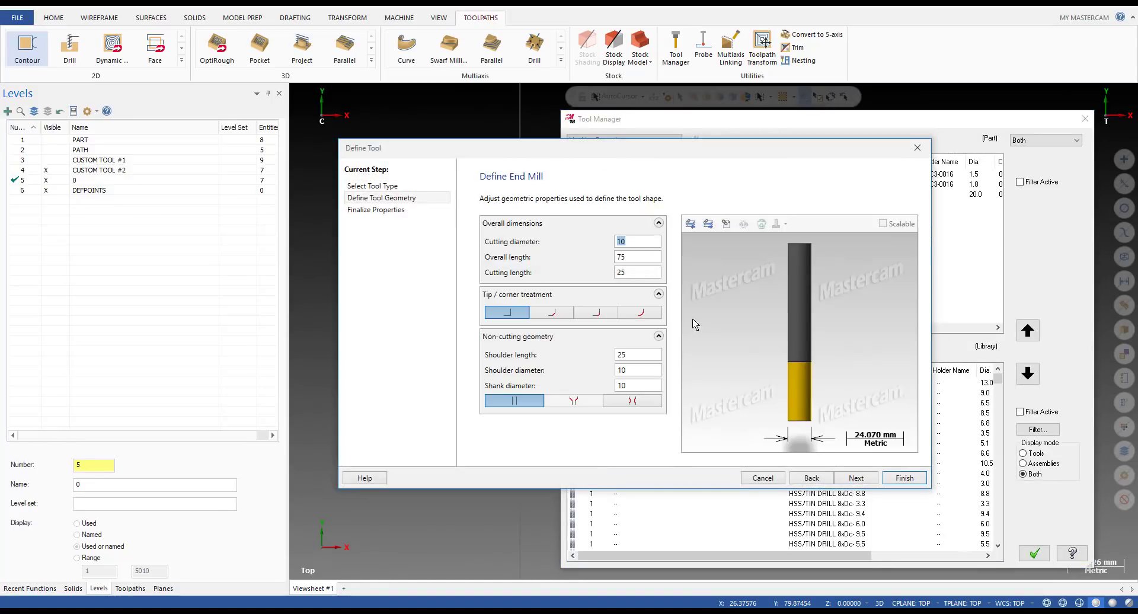
pyautogui.click(691, 224)
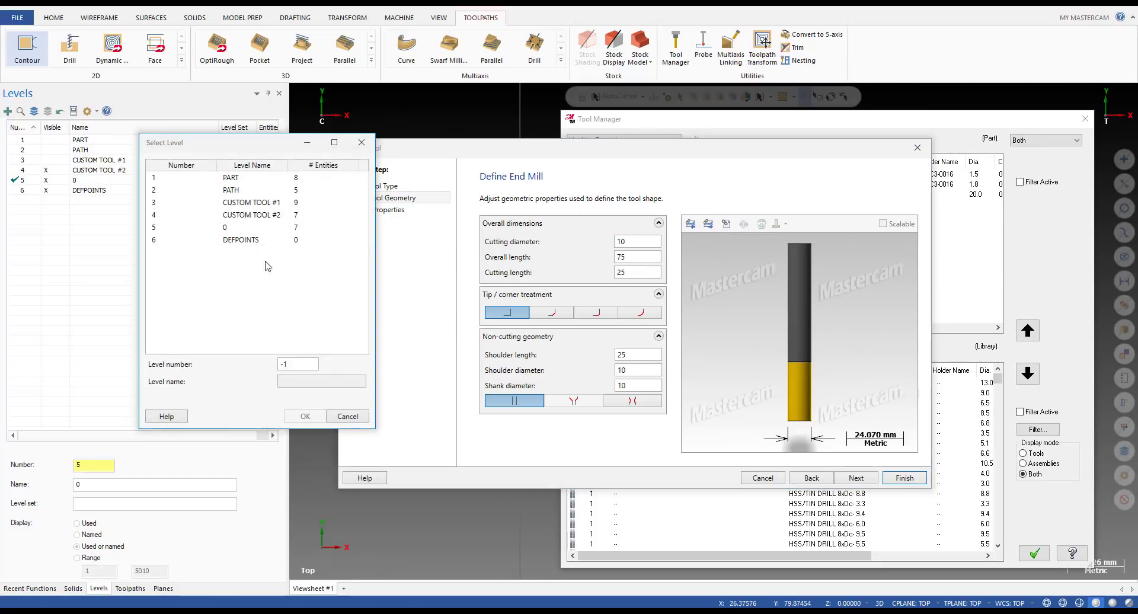
pyautogui.click(178, 214)
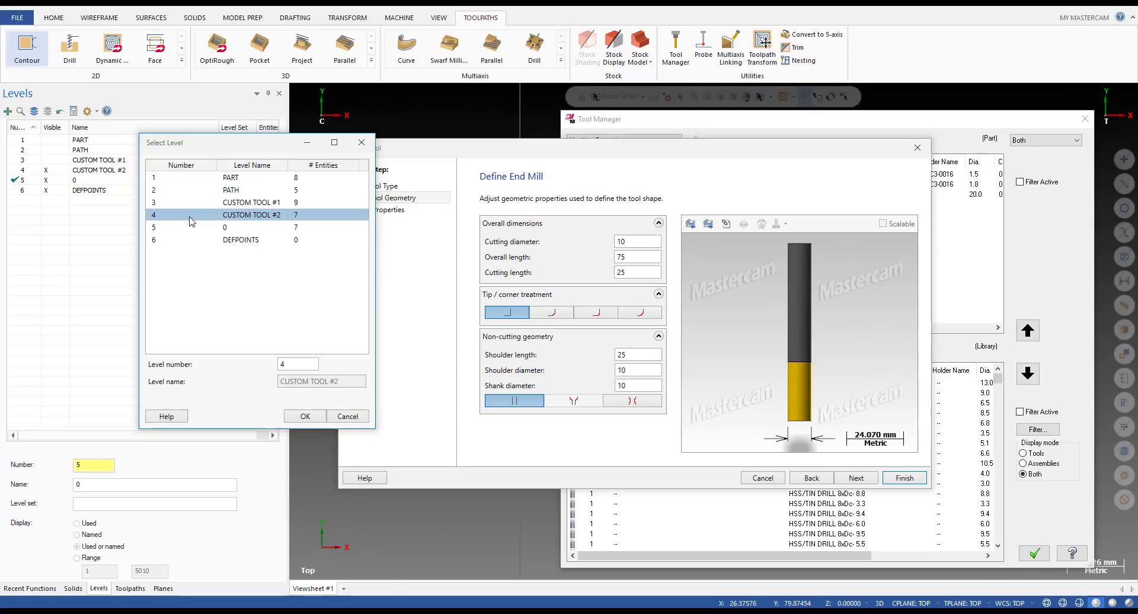
pyautogui.click(305, 416)
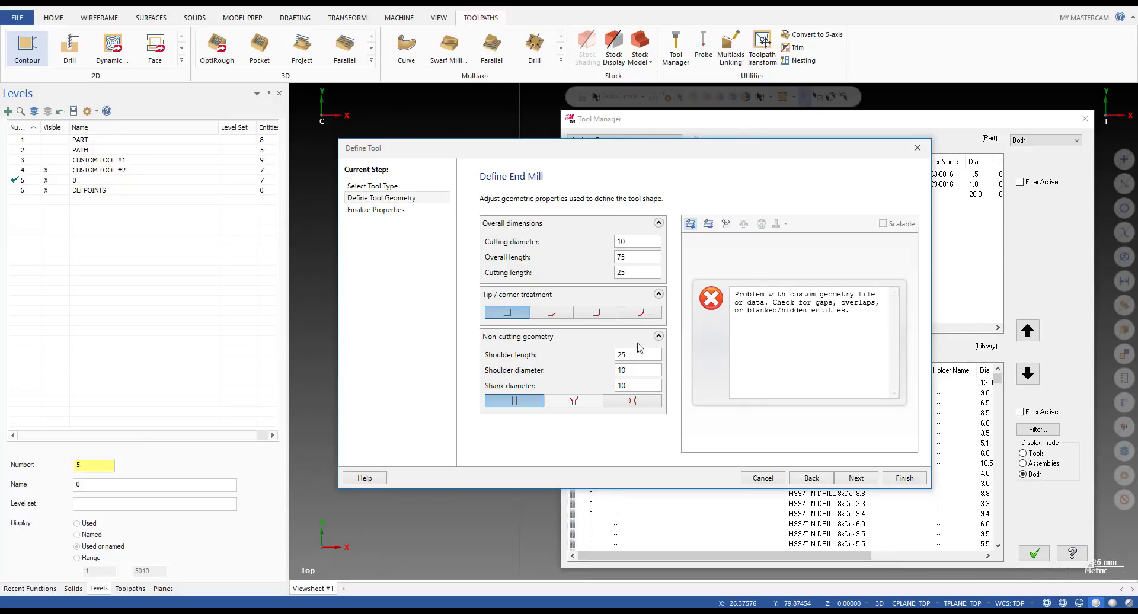
pyautogui.click(919, 479)
pyautogui.click(1035, 553)
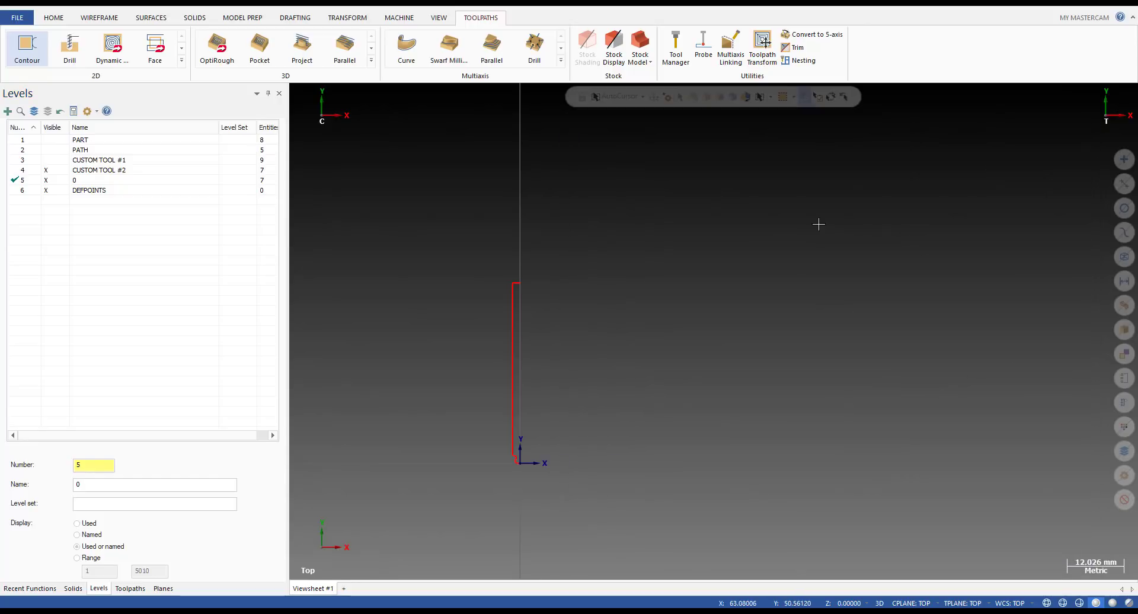
# - Mirror the cutter profile about the vertical axis through the origin, moving it rather than copying
pyautogui.scroll(2, 553, 252)
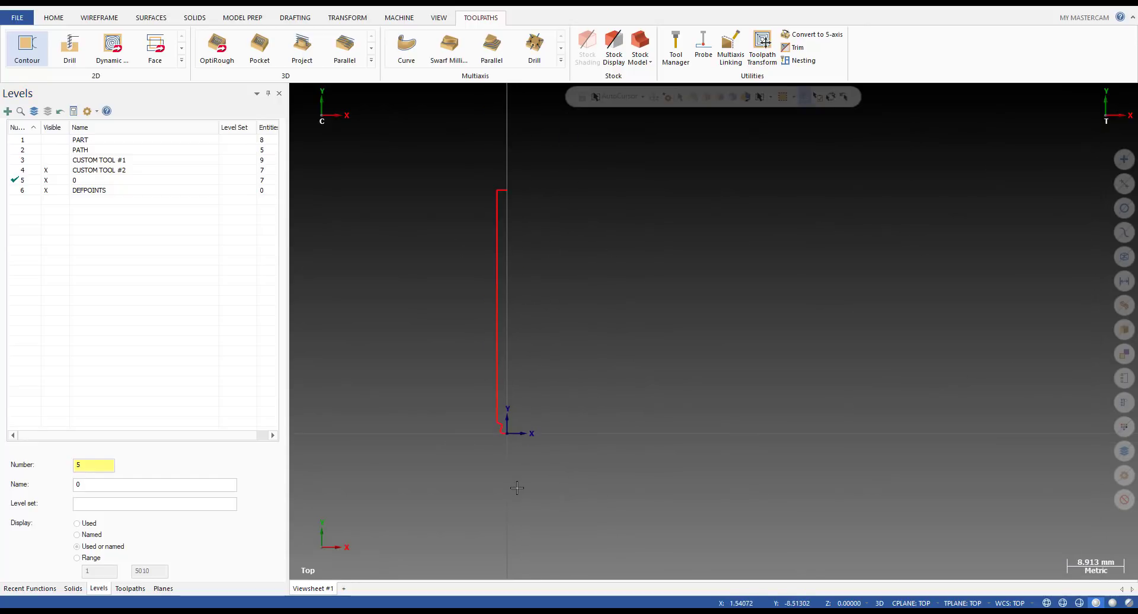
pyautogui.moveTo(466, 170); pyautogui.dragTo(545, 460)
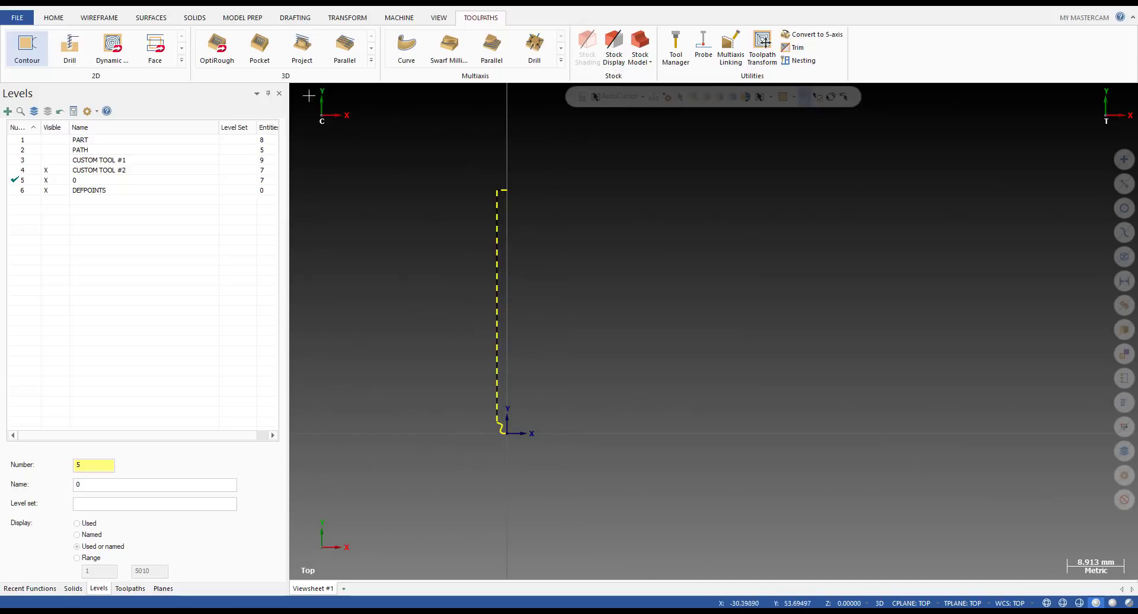
pyautogui.click(361, 18)
pyautogui.click(153, 42)
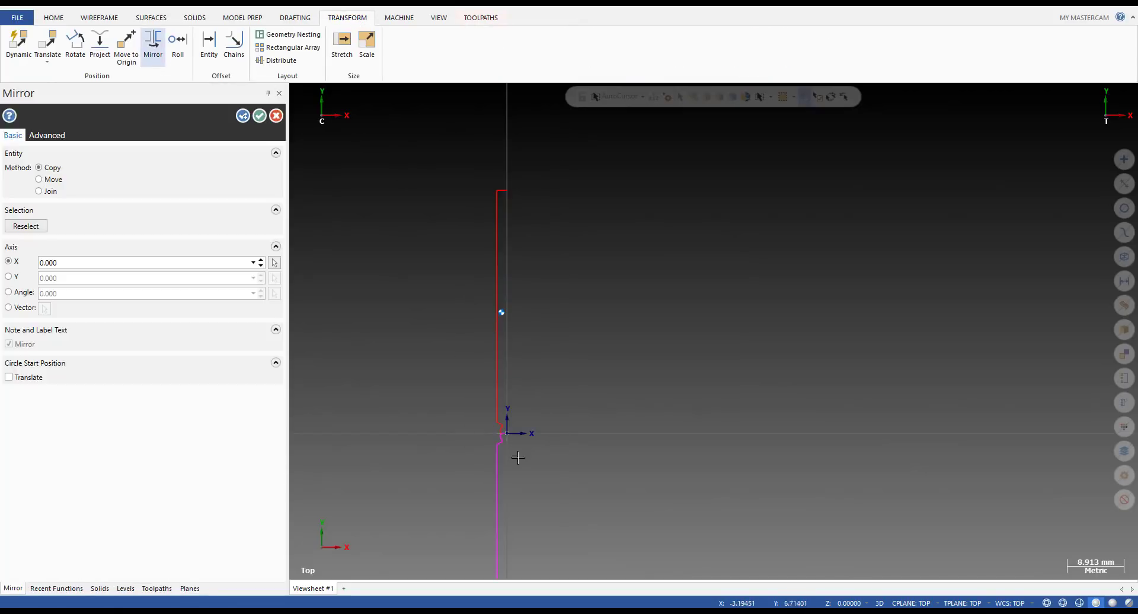
pyautogui.click(15, 278)
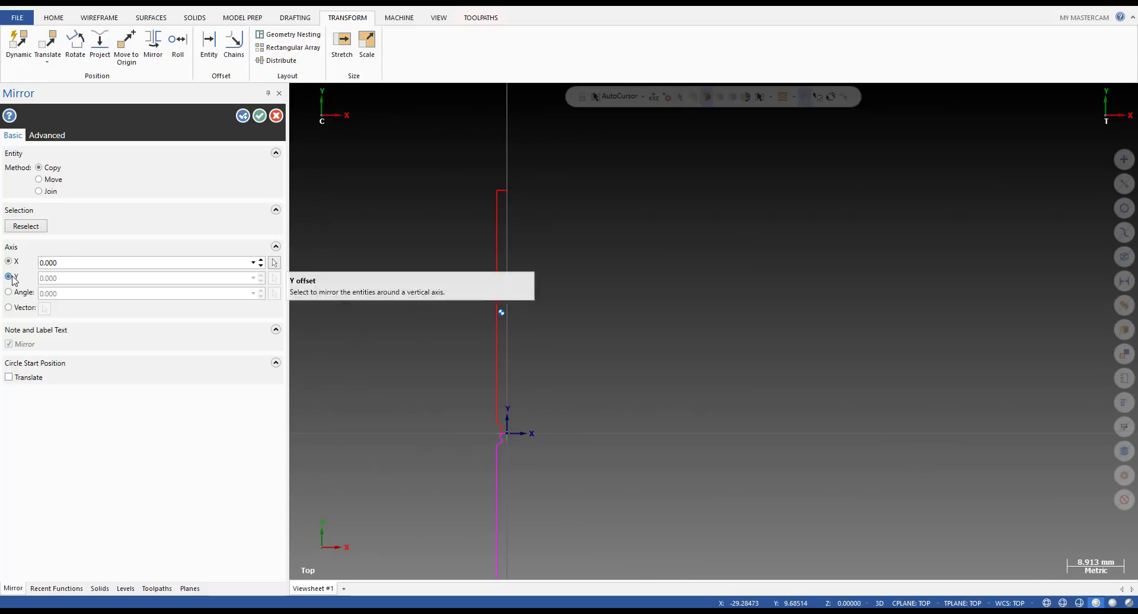
pyautogui.click(53, 182)
pyautogui.click(260, 116)
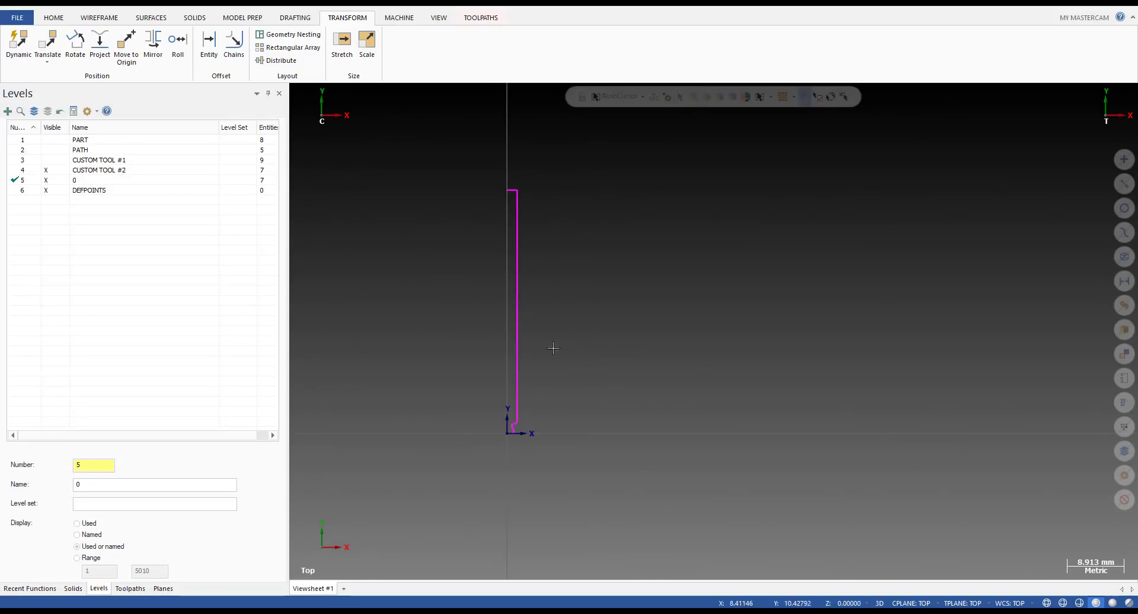
# - Import the level 4, CUSTOM TOOL #2, profile into the 10 Flat Endmill, overwriting its existing geometry settings
pyautogui.click(481, 17)
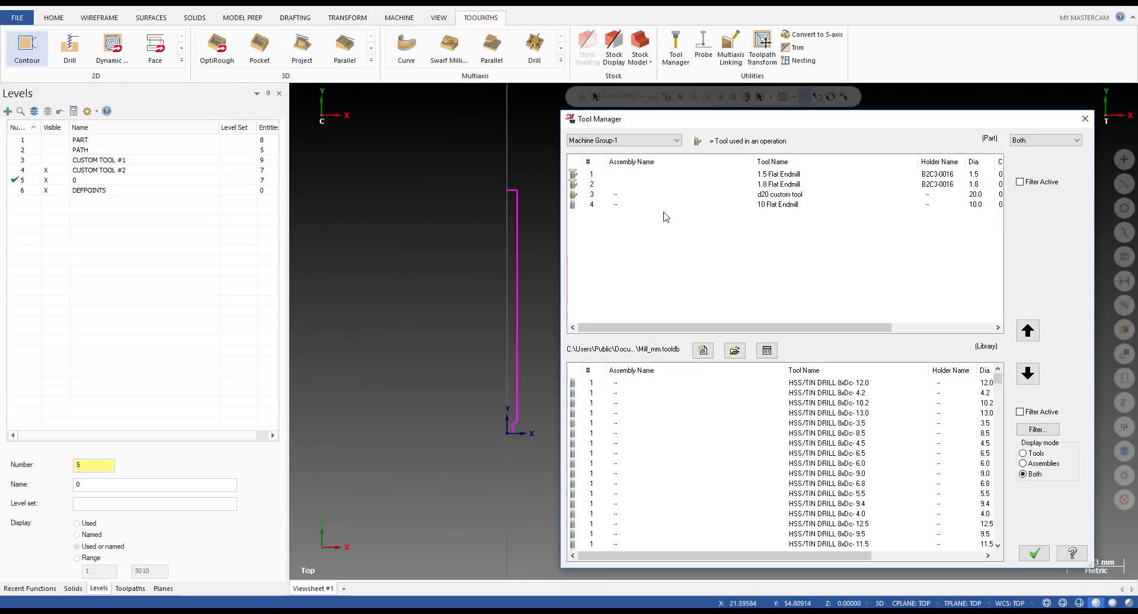
pyautogui.doubleClick(656, 205)
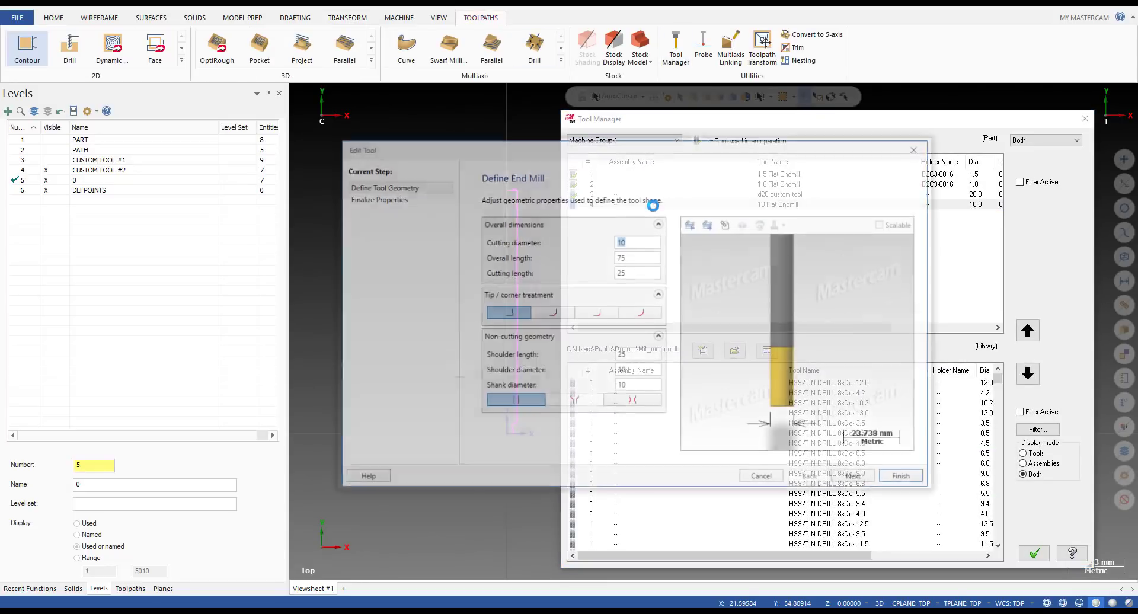
pyautogui.click(690, 223)
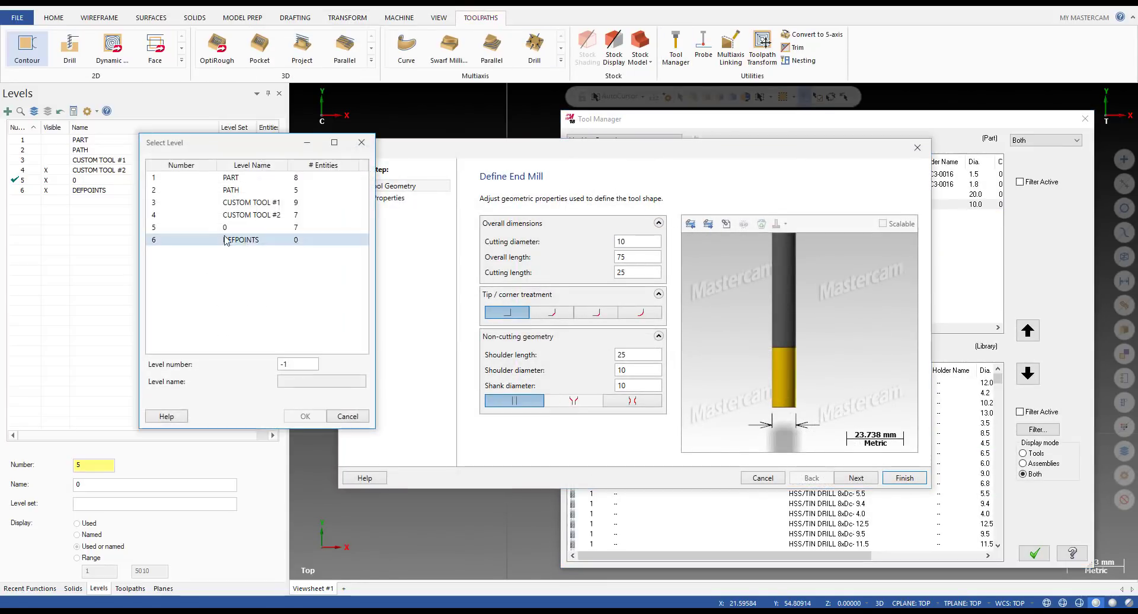
pyautogui.click(252, 215)
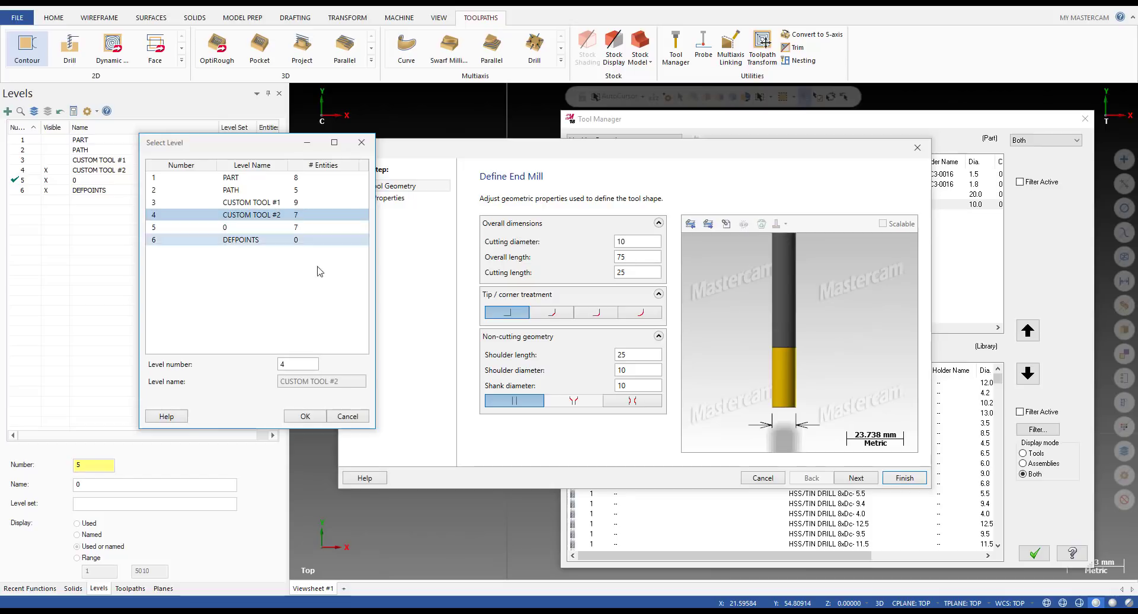
pyautogui.click(304, 417)
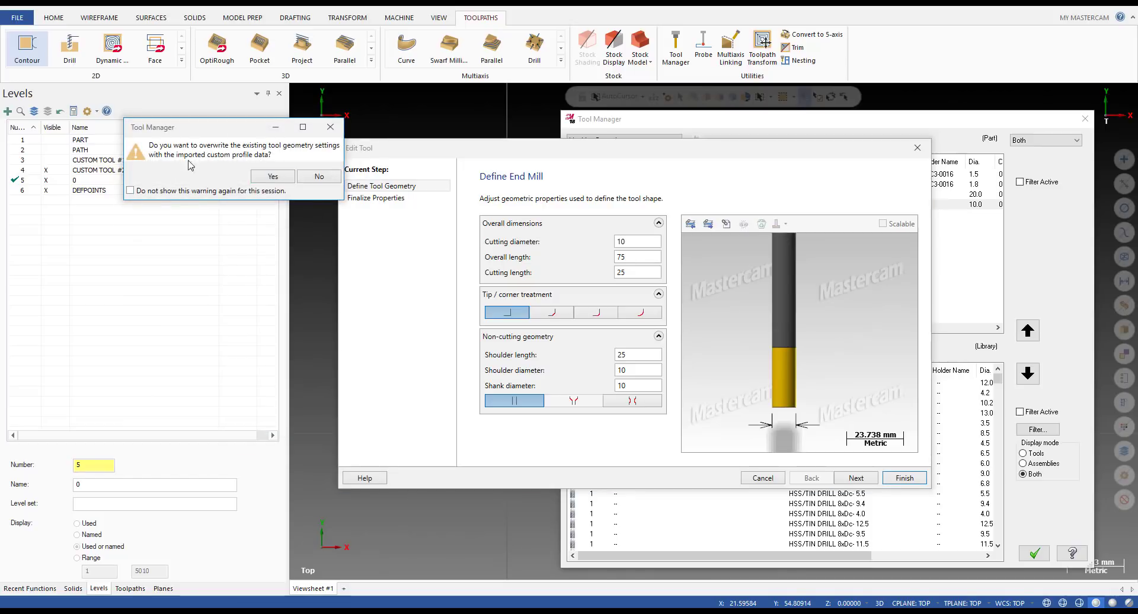
pyautogui.click(273, 177)
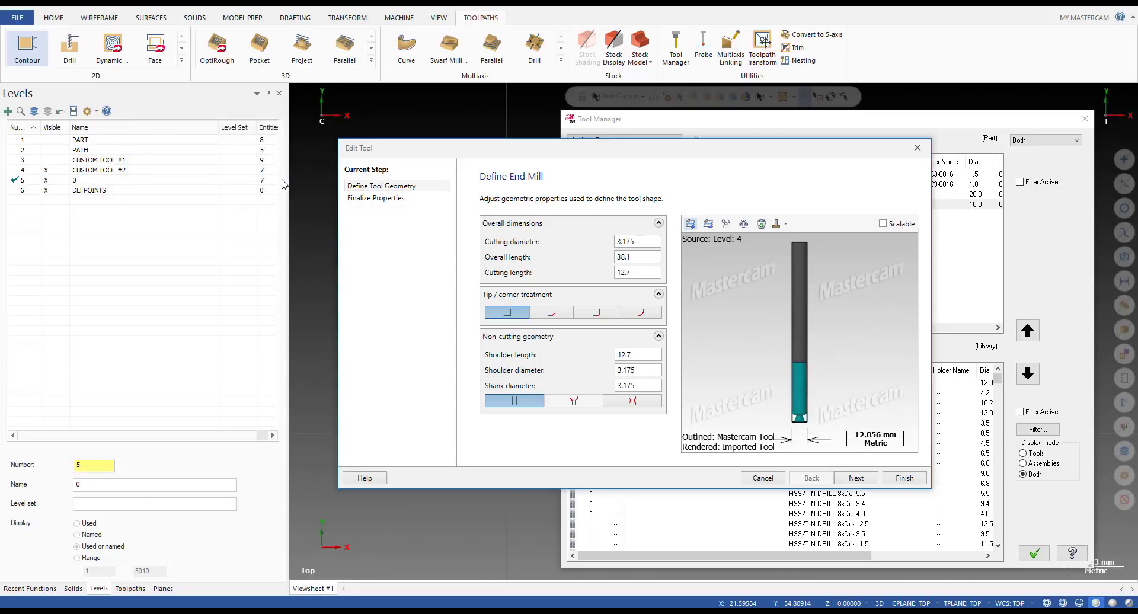
pyautogui.scroll(3, 806, 440)
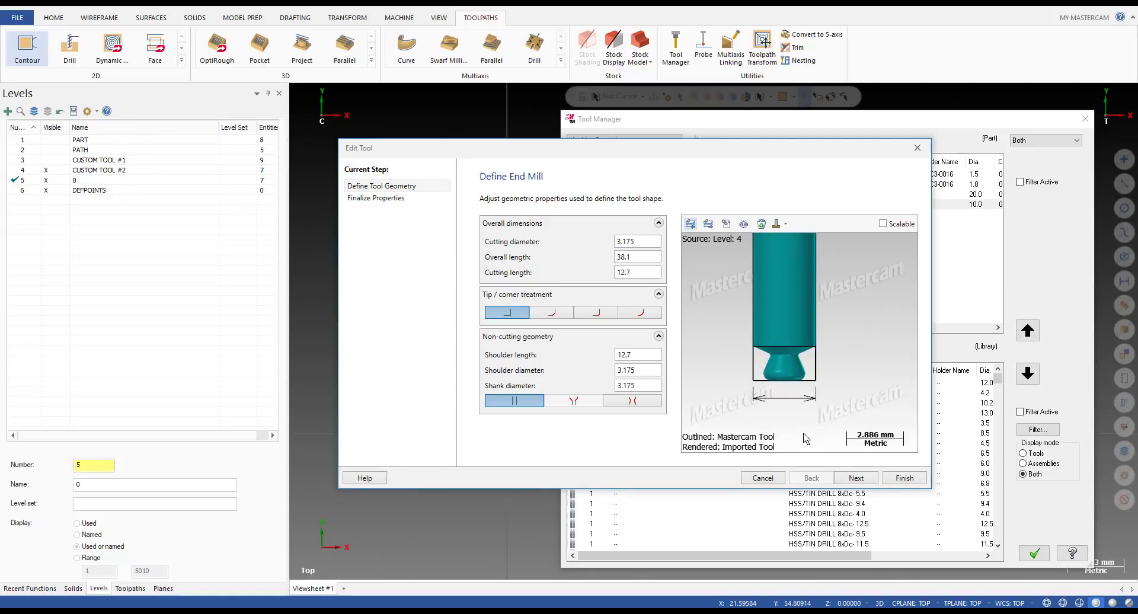
pyautogui.scroll(-2, 806, 439)
pyautogui.scroll(-3, 802, 424)
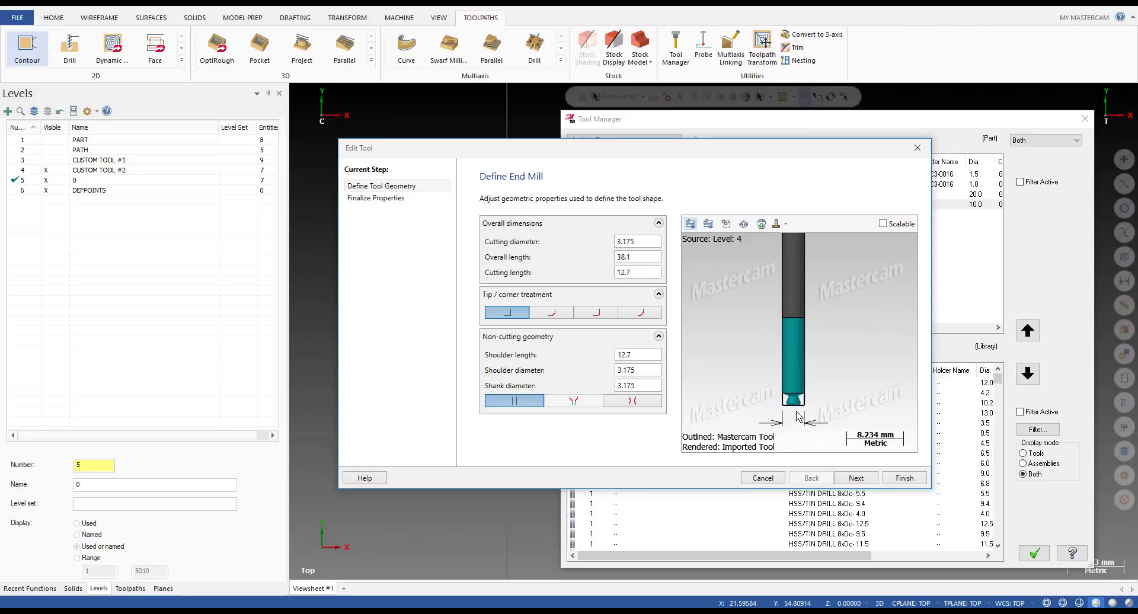
pyautogui.scroll(1, 818, 398)
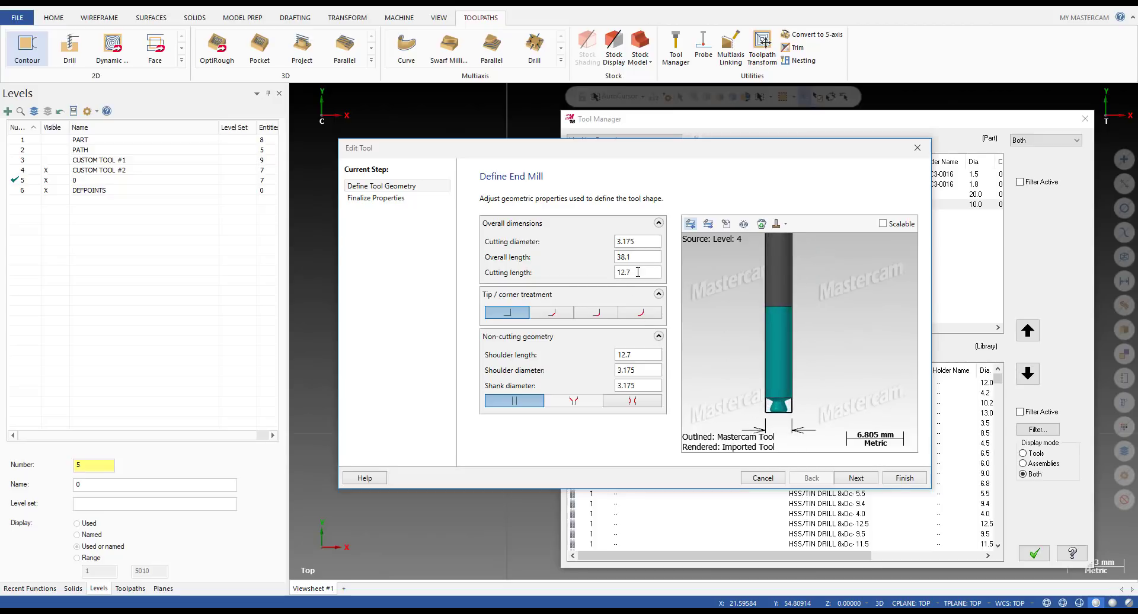
# - Set the end mill's shoulder length and cutting length to 6 mm
pyautogui.click(647, 355)
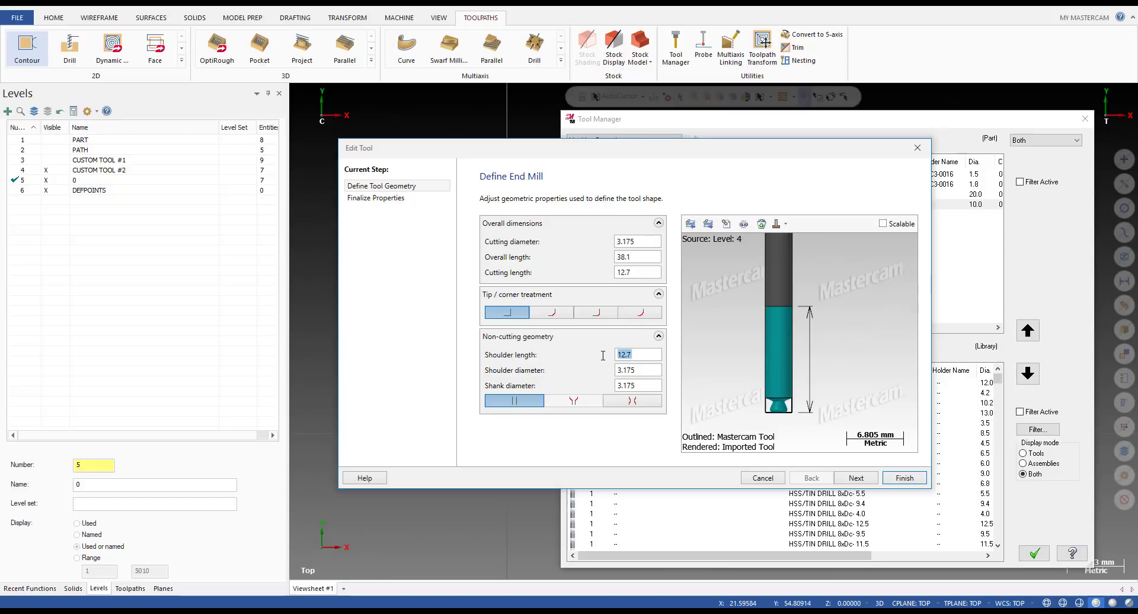
pyautogui.write('5')
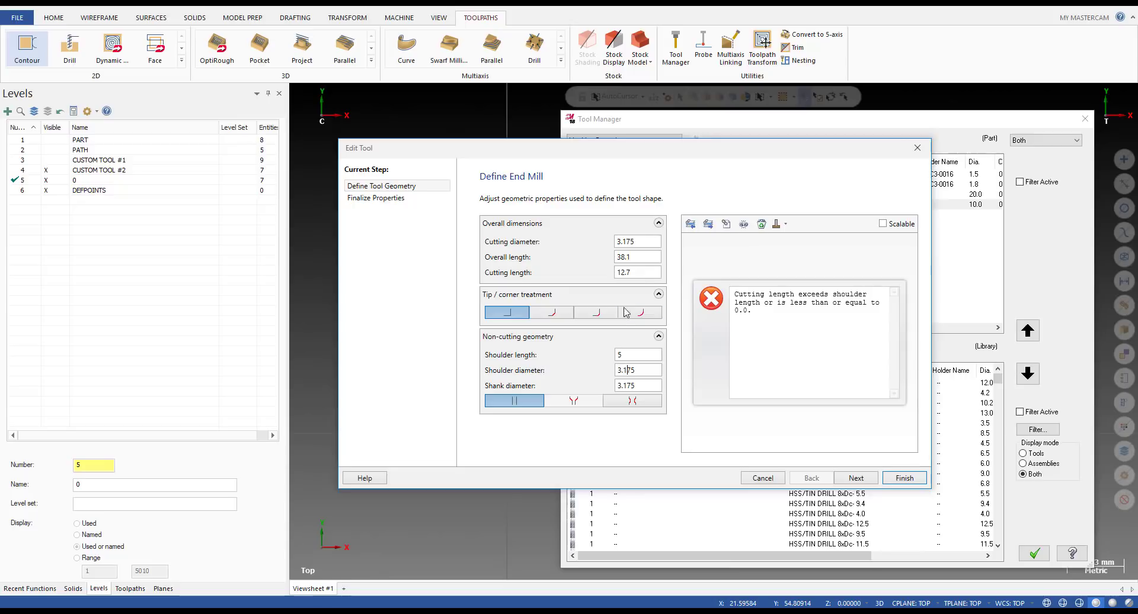
pyautogui.click(631, 272)
pyautogui.write('5')
pyautogui.click(626, 256)
pyautogui.scroll(-5, 834, 404)
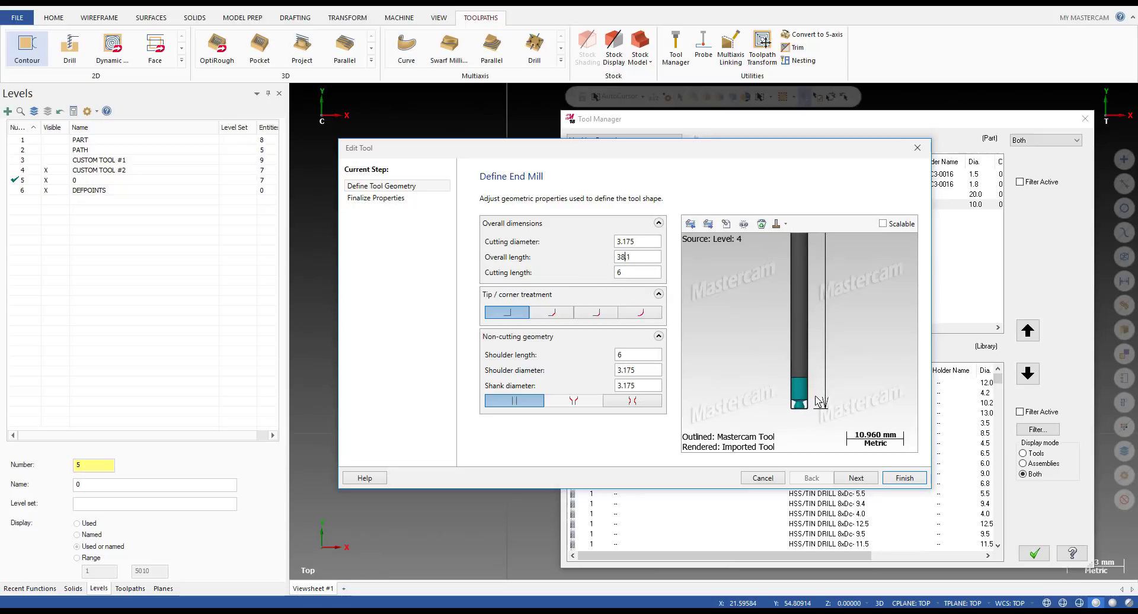
pyautogui.scroll(3, 817, 389)
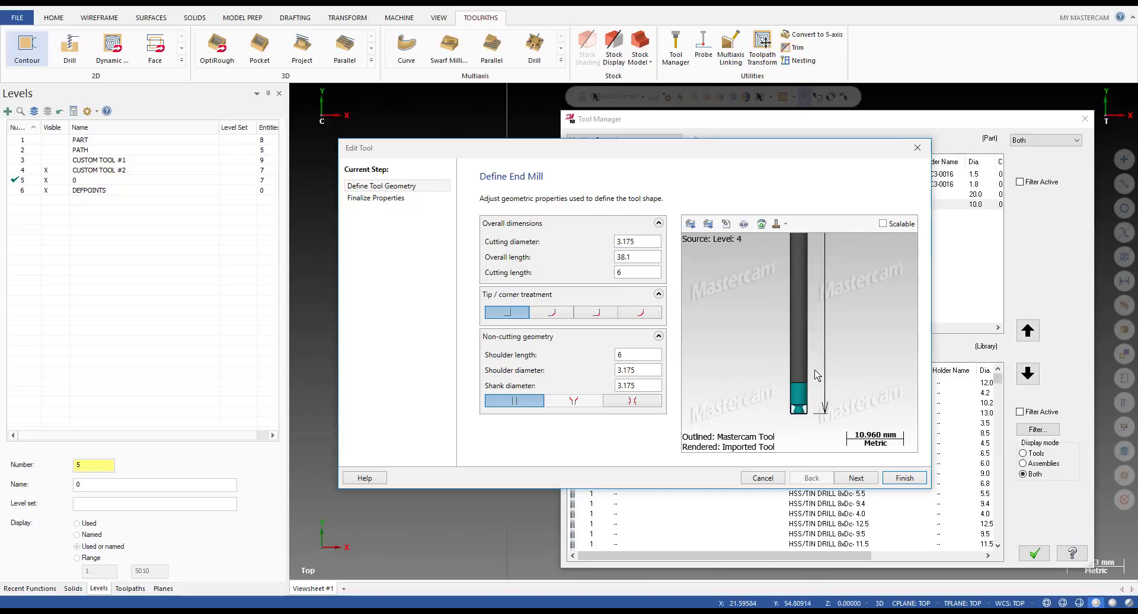
pyautogui.scroll(1, 806, 368)
pyautogui.scroll(8, 816, 446)
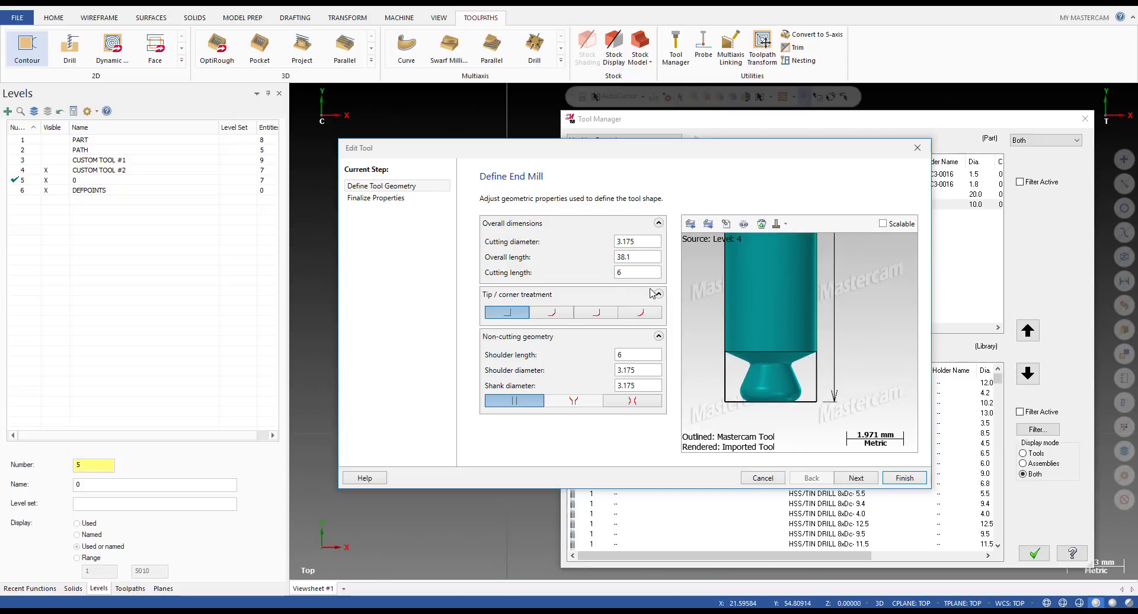
# - Compare the cutting diameter with the dovetail tip in the tool preview, and save the edited end mill
pyautogui.click(617, 242)
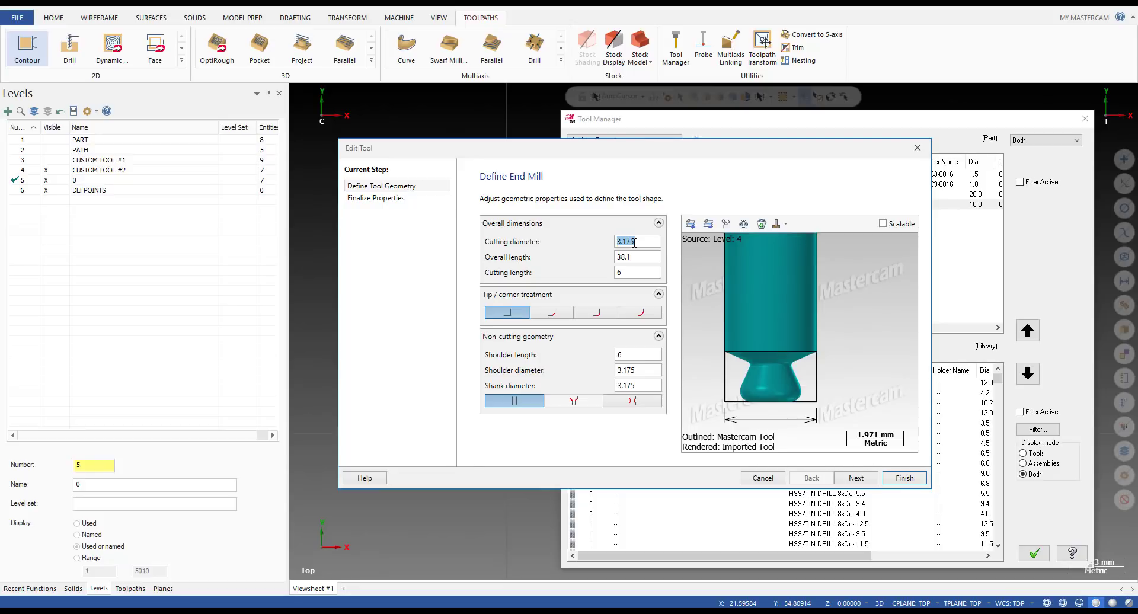
pyautogui.scroll(-2, 824, 329)
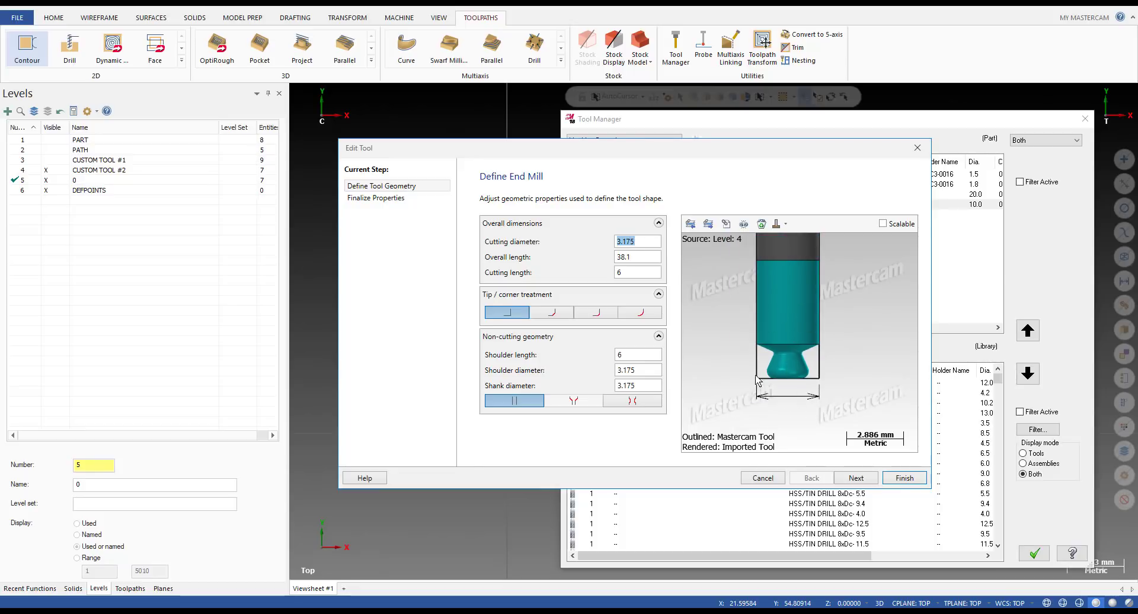
pyautogui.scroll(5, 779, 313)
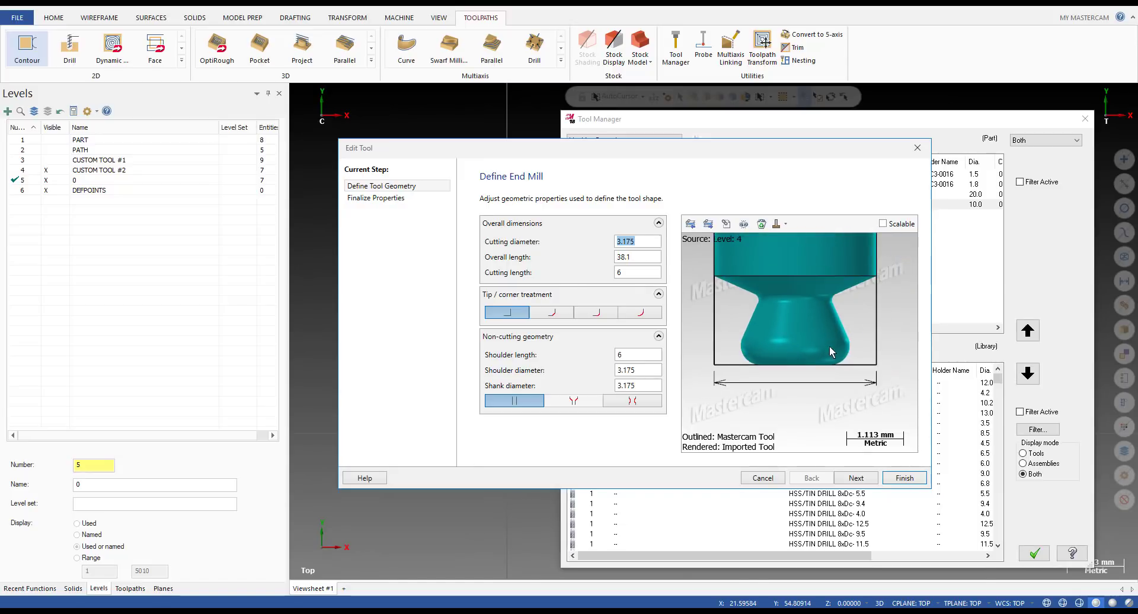
pyautogui.scroll(-1, 824, 386)
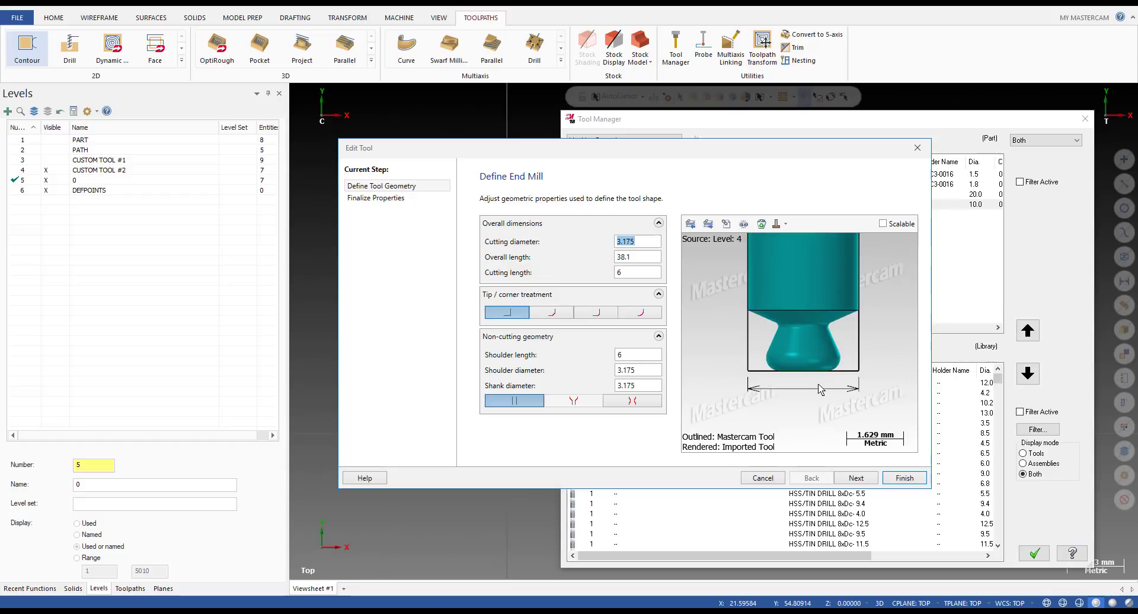
pyautogui.click(635, 257)
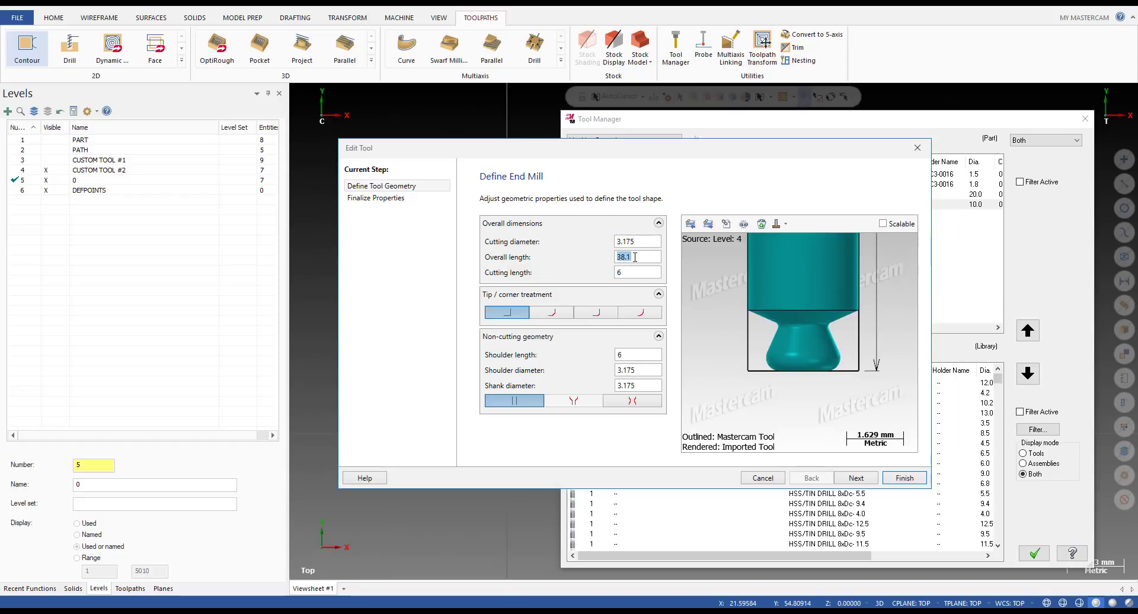
pyautogui.scroll(2, 866, 382)
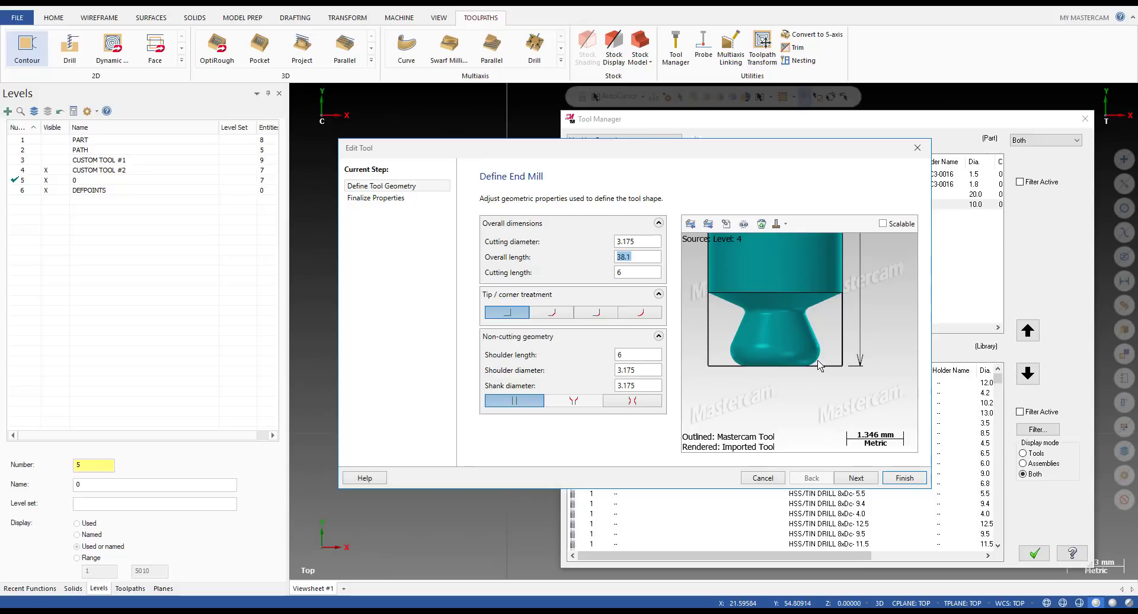
pyautogui.click(637, 242)
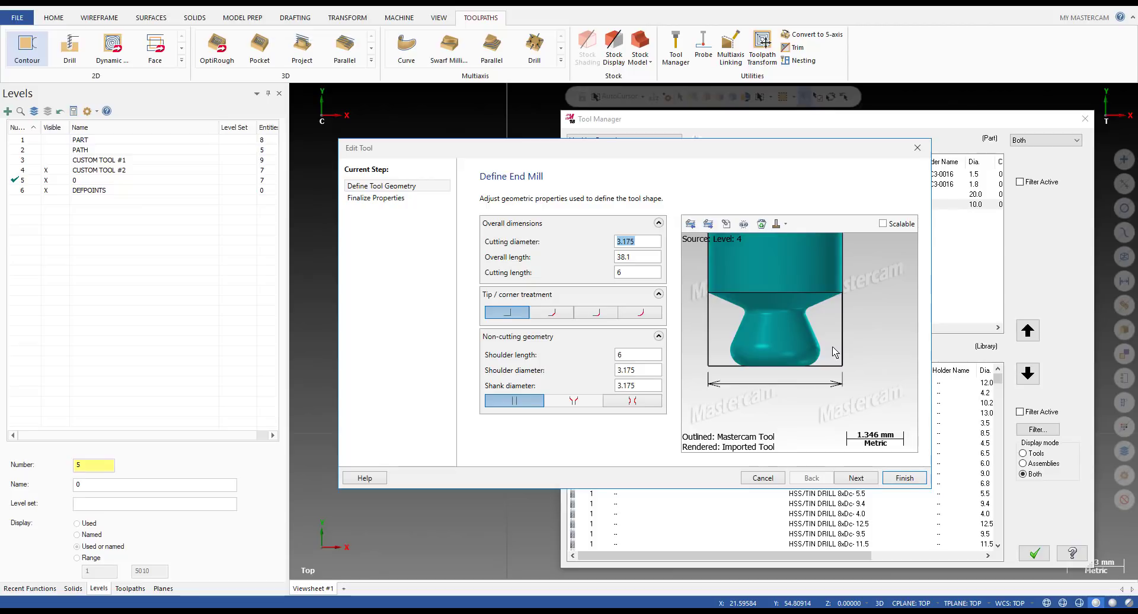
pyautogui.click(904, 477)
pyautogui.click(1035, 553)
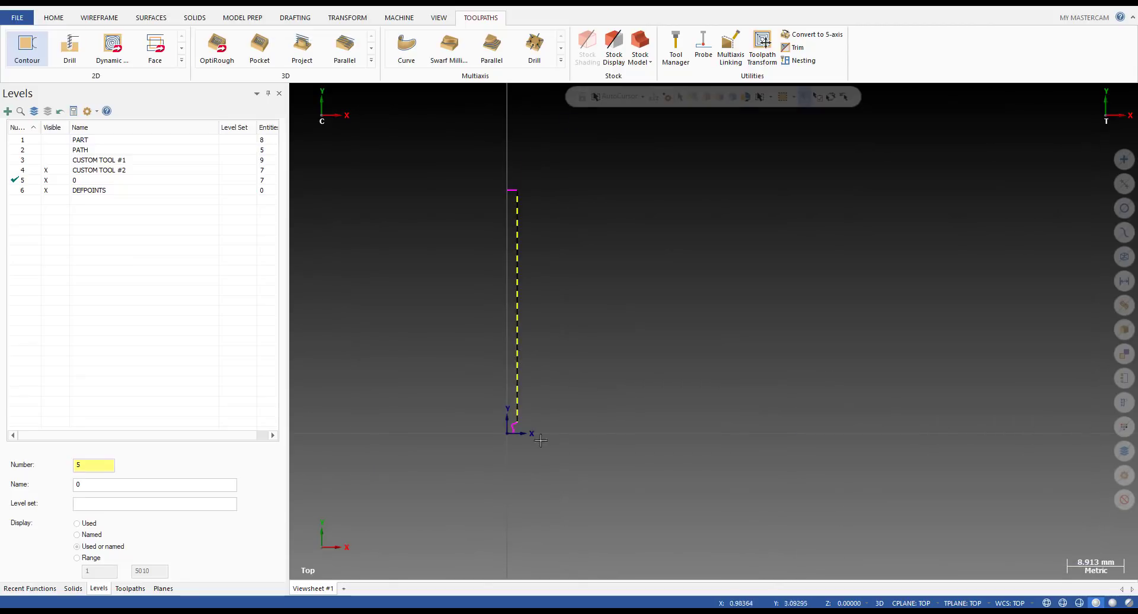
# - Dimension the horizontal distance from the origin to the widest point of the dovetail tip, displayed with three decimal places
pyautogui.scroll(5, 481, 451)
pyautogui.press('d')
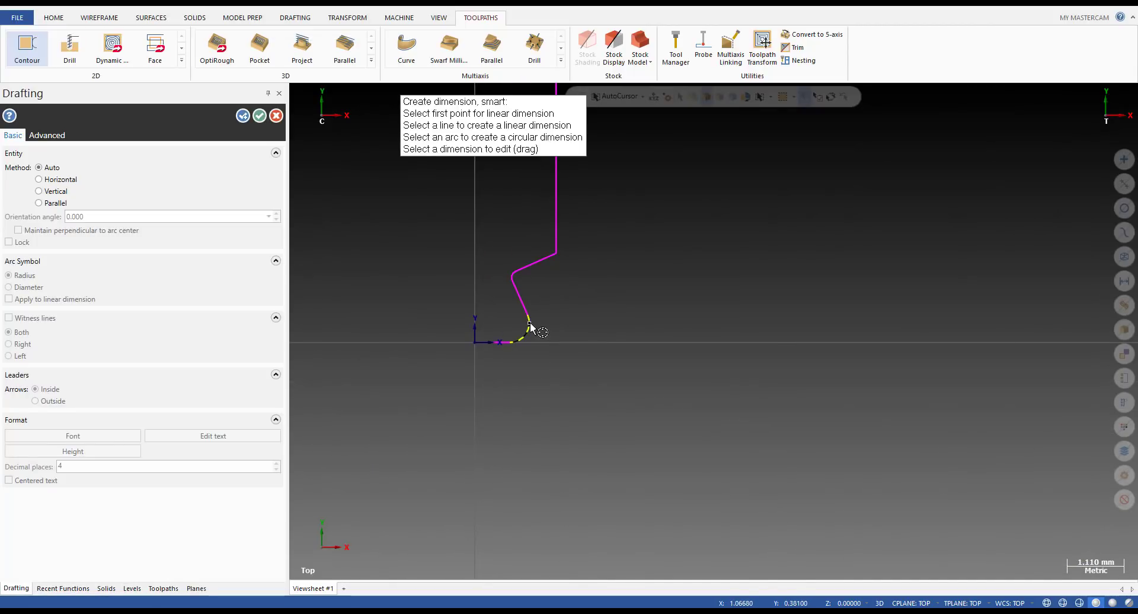
pyautogui.click(530, 326)
pyautogui.click(474, 342)
pyautogui.scroll(-1, 401, 435)
pyautogui.scroll(-8, 402, 435)
pyautogui.click(420, 449)
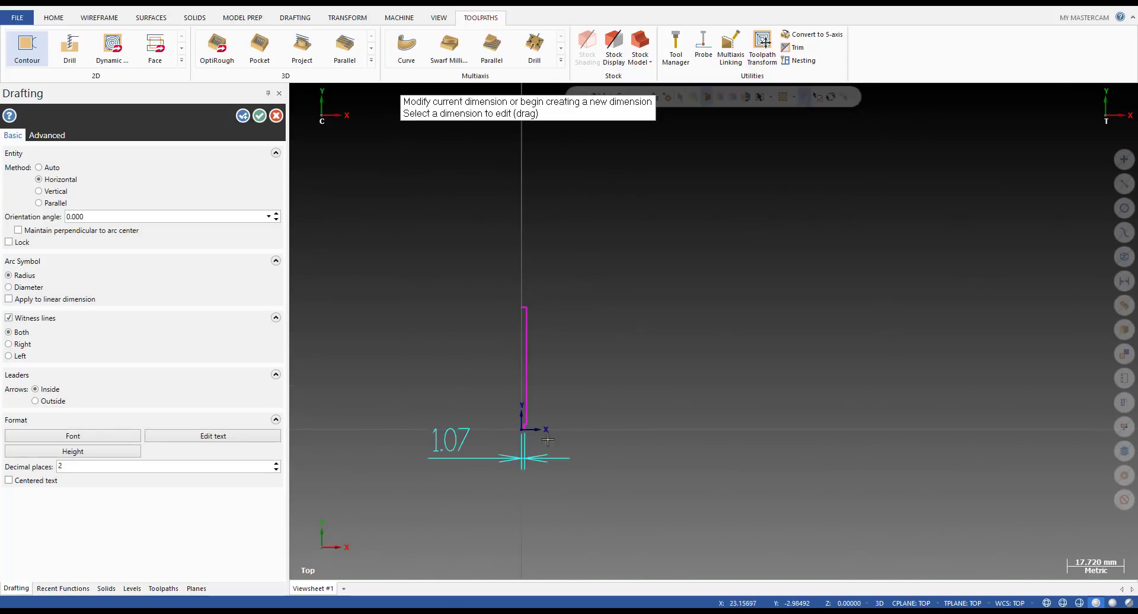
pyautogui.scroll(1, 468, 445)
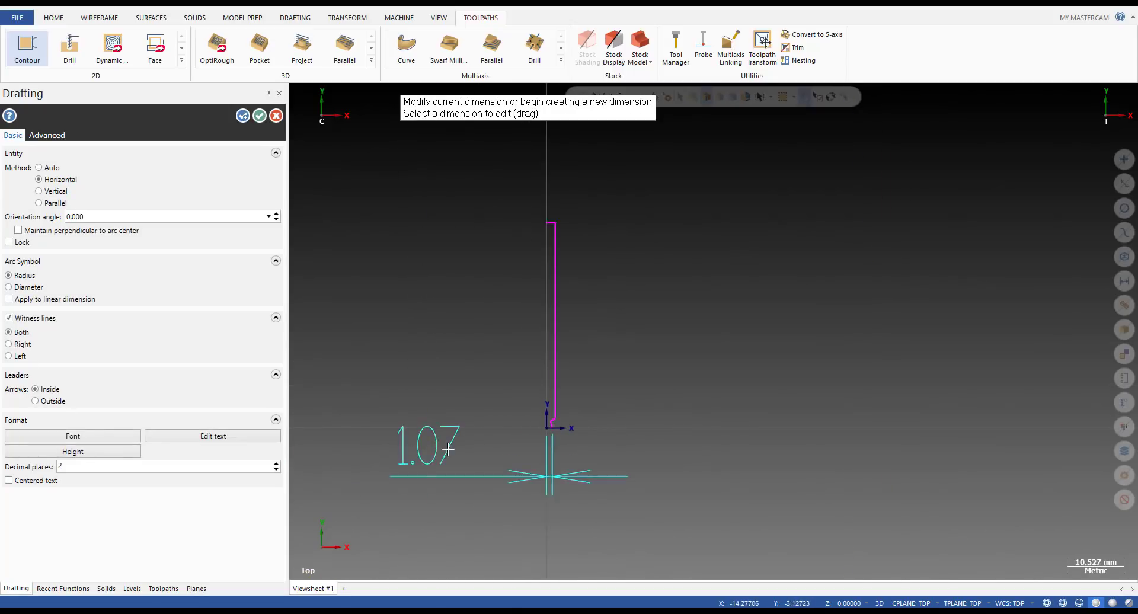
pyautogui.click(276, 465)
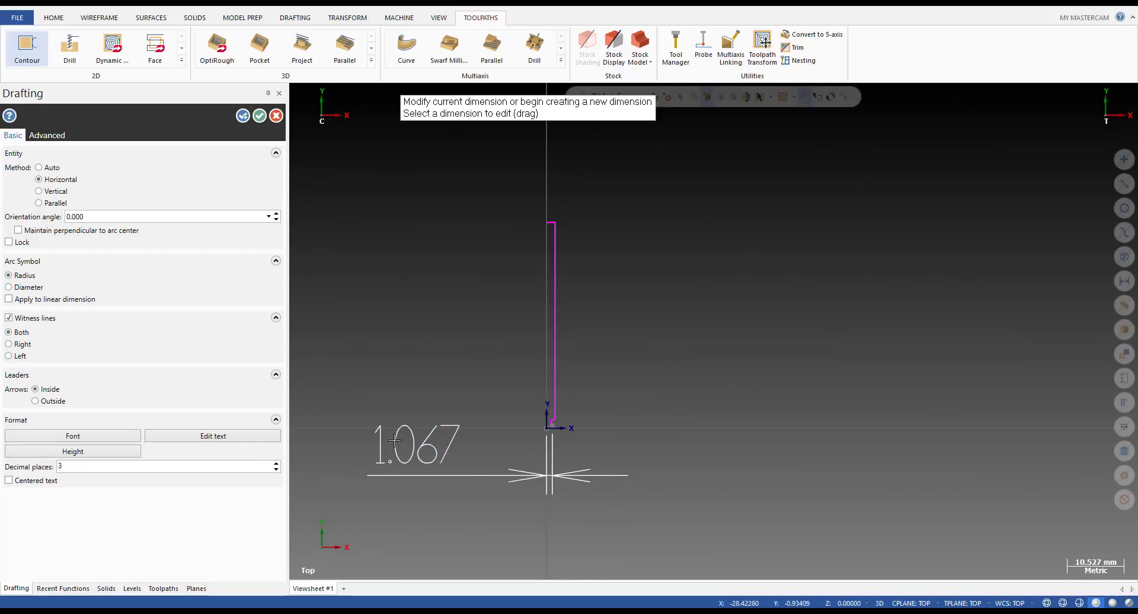
pyautogui.click(646, 481)
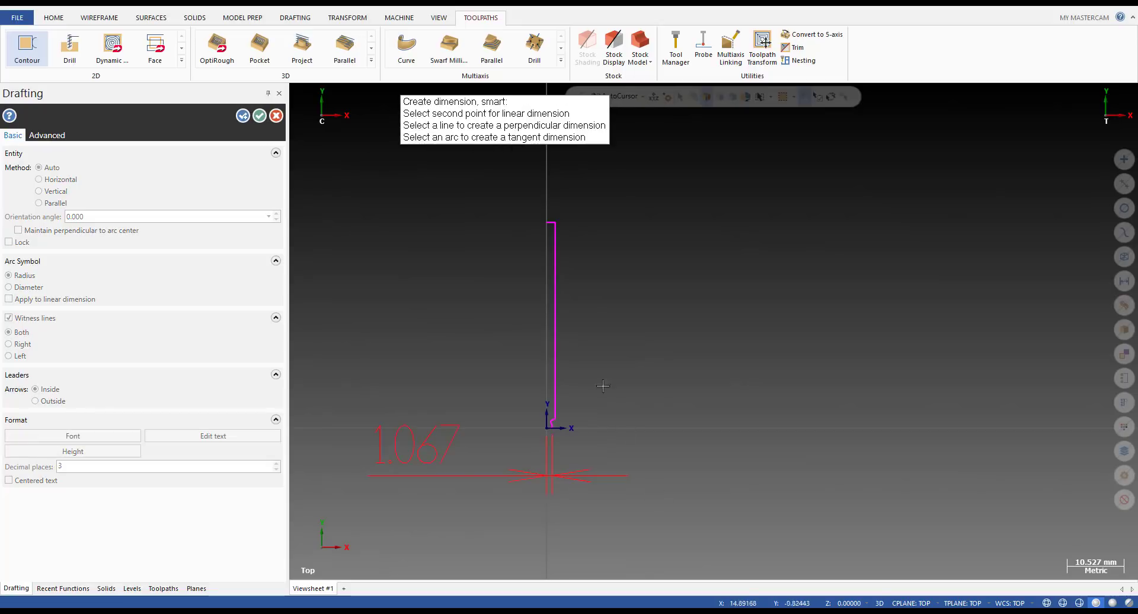
pyautogui.press('Escape')
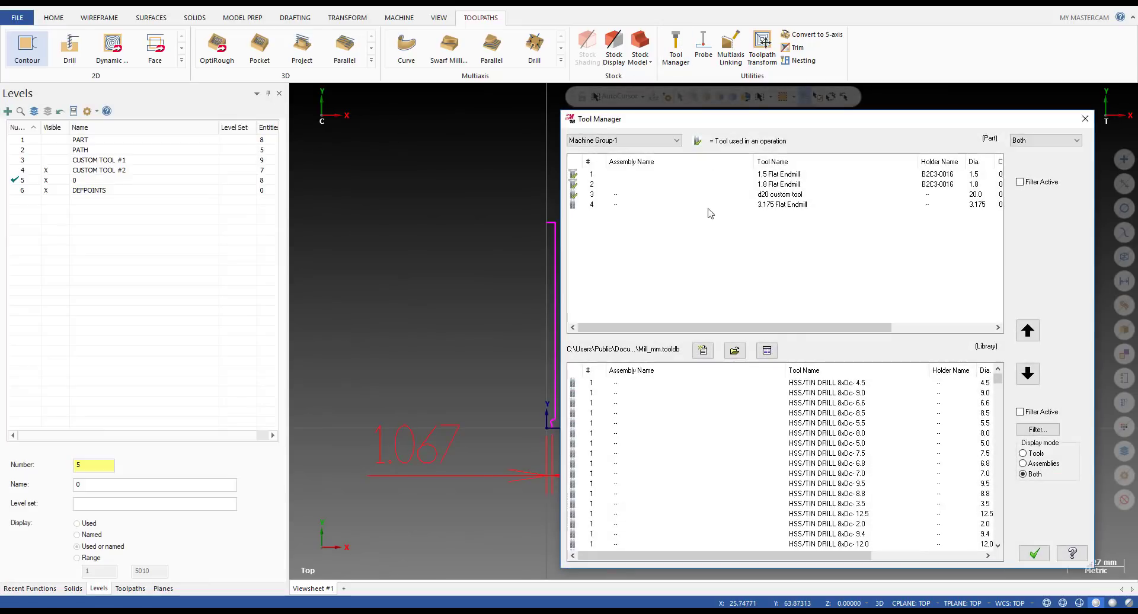
# - Set the custom end mill's cutting diameter to 2.134 mm, twice the dimensioned tip radius, and save the tool
pyautogui.doubleClick(783, 206)
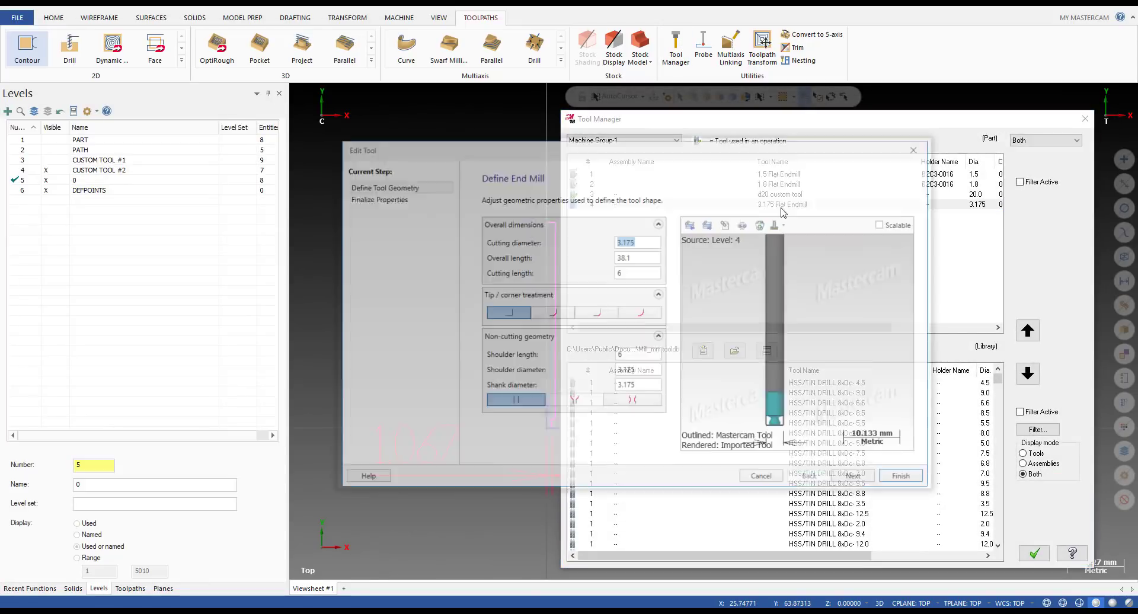
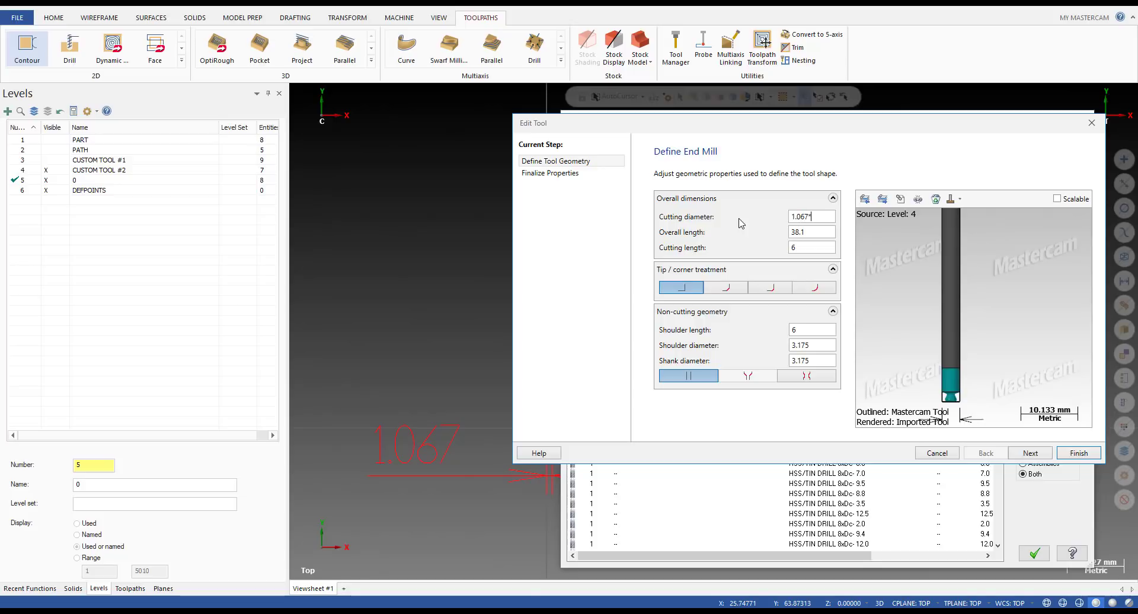
pyautogui.press('Return')
pyautogui.scroll(6, 971, 402)
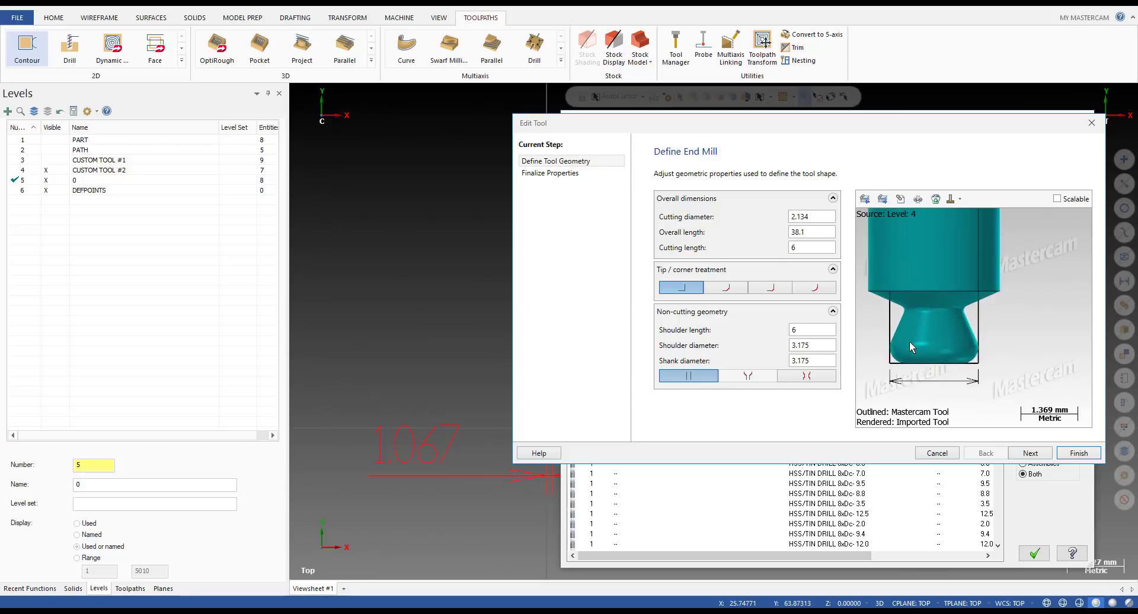
pyautogui.scroll(2, 912, 340)
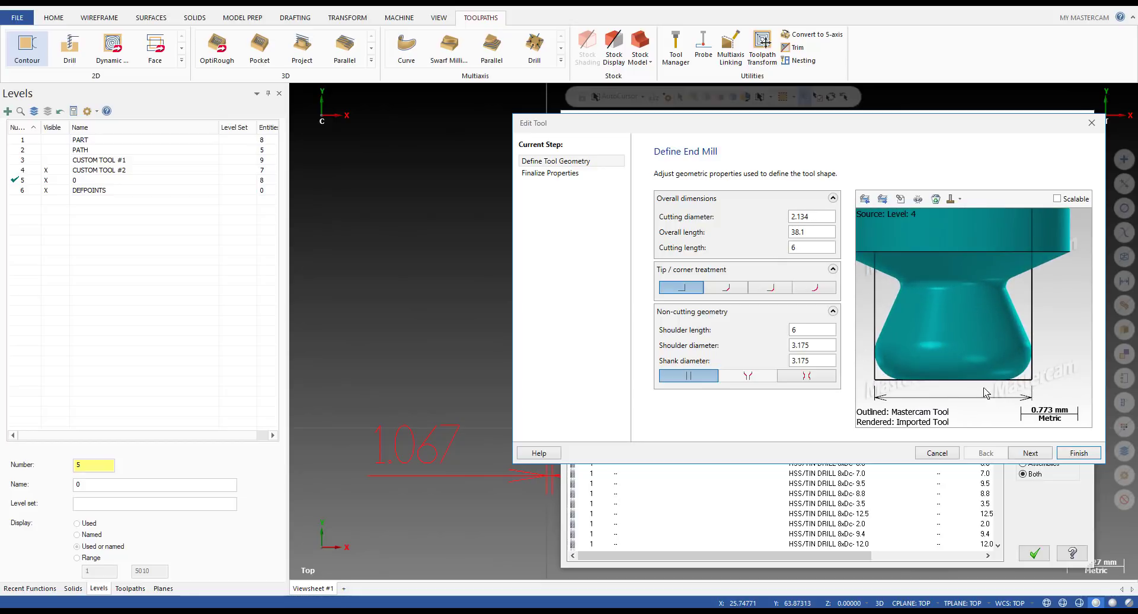
pyautogui.scroll(-2, 990, 362)
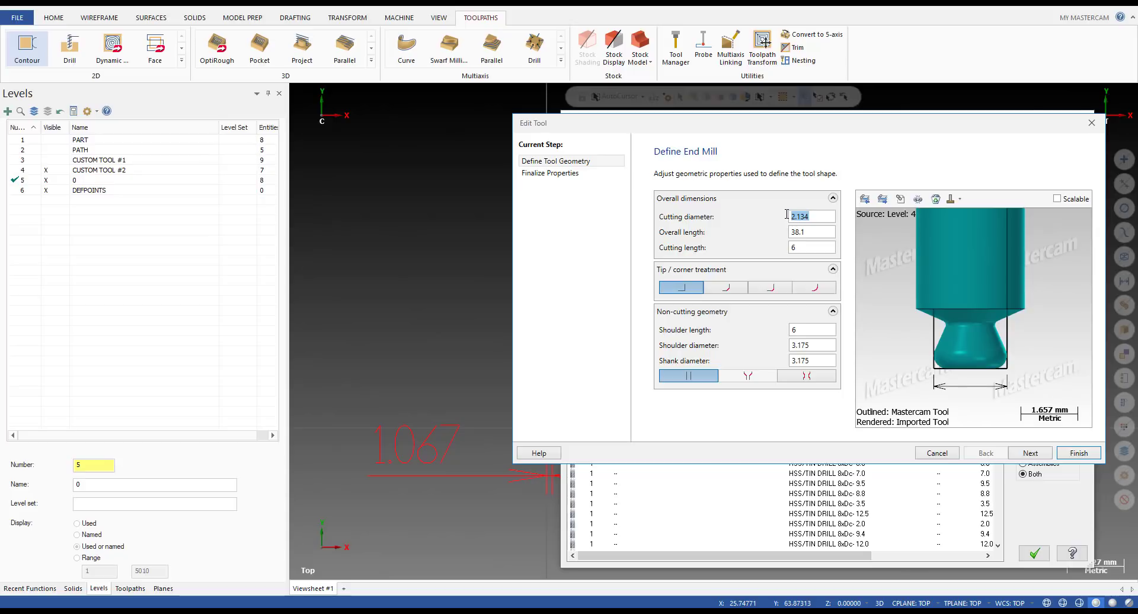
pyautogui.click(1079, 453)
pyautogui.click(1035, 554)
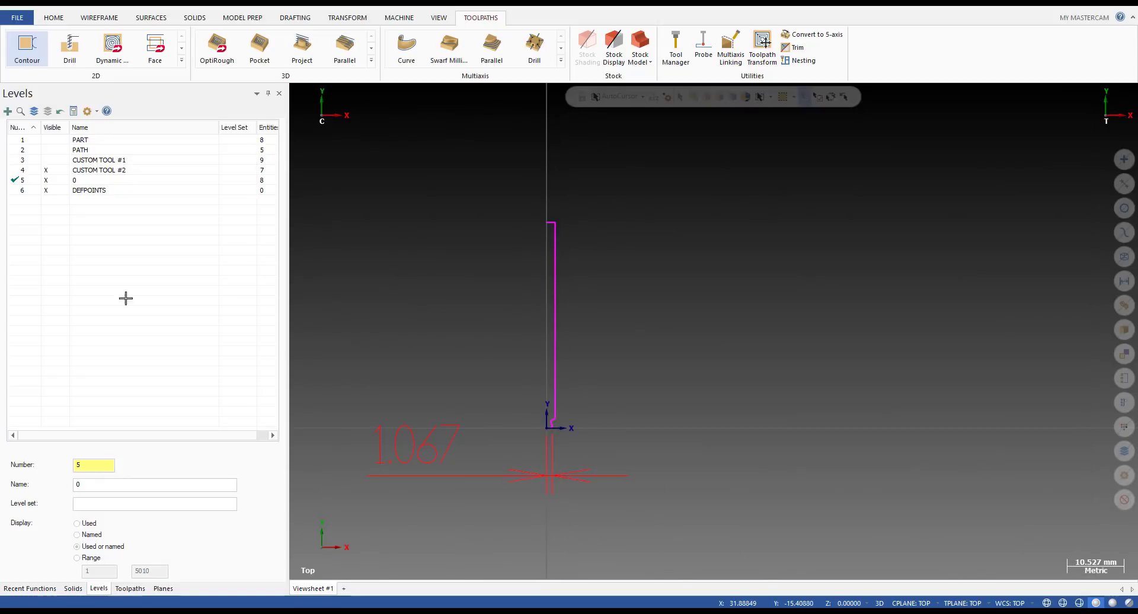
# - Hide level 4, CUSTOM TOOL #2, and show level 1, PART
pyautogui.click(48, 170)
pyautogui.click(57, 140)
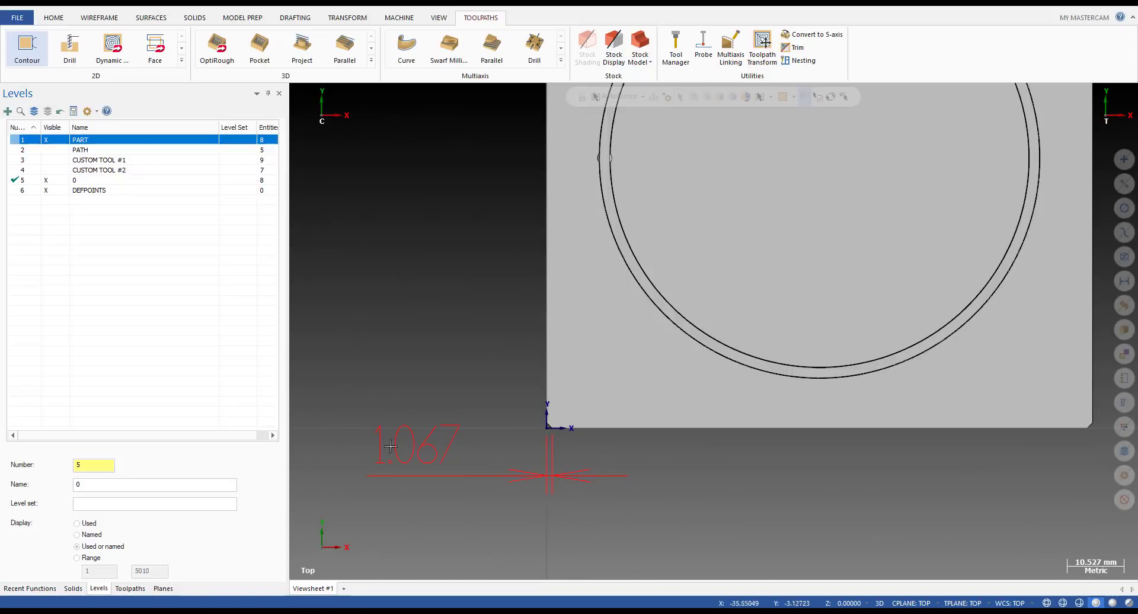
# - Delete the tip radius dimension beside the origin
pyautogui.press('Delete')
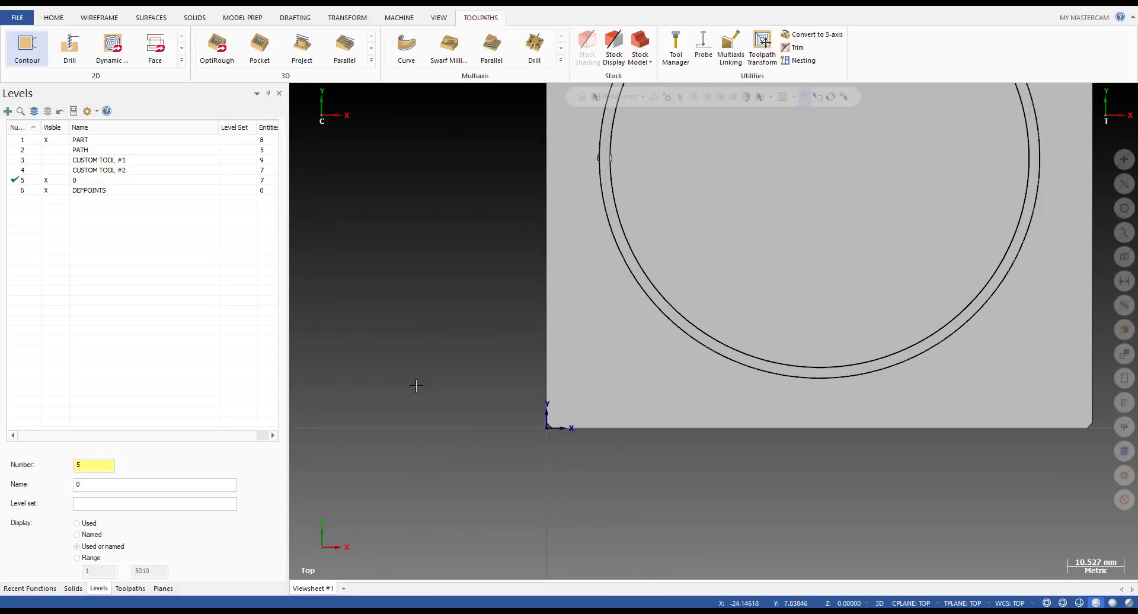
pyautogui.scroll(-3, 436, 398)
pyautogui.moveTo(488, 430); pyautogui.dragTo(517, 387, button='middle')
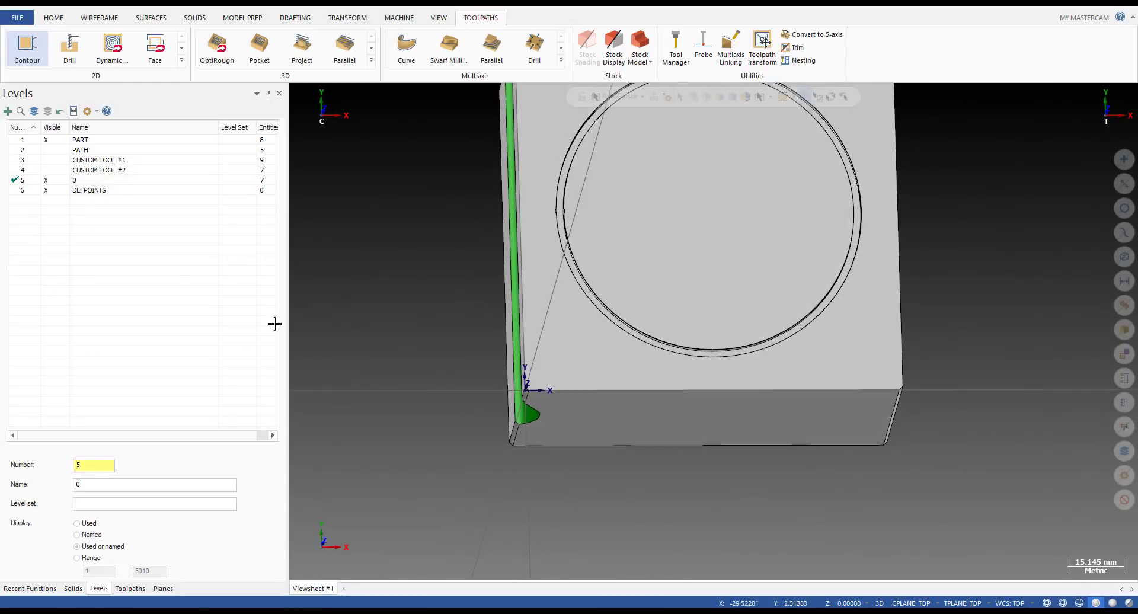
# - Examine the round entry pocket in the circular groove and its undercut walls from above and at an angle
pyautogui.click(118, 178)
pyautogui.click(119, 171)
pyautogui.scroll(6, 549, 208)
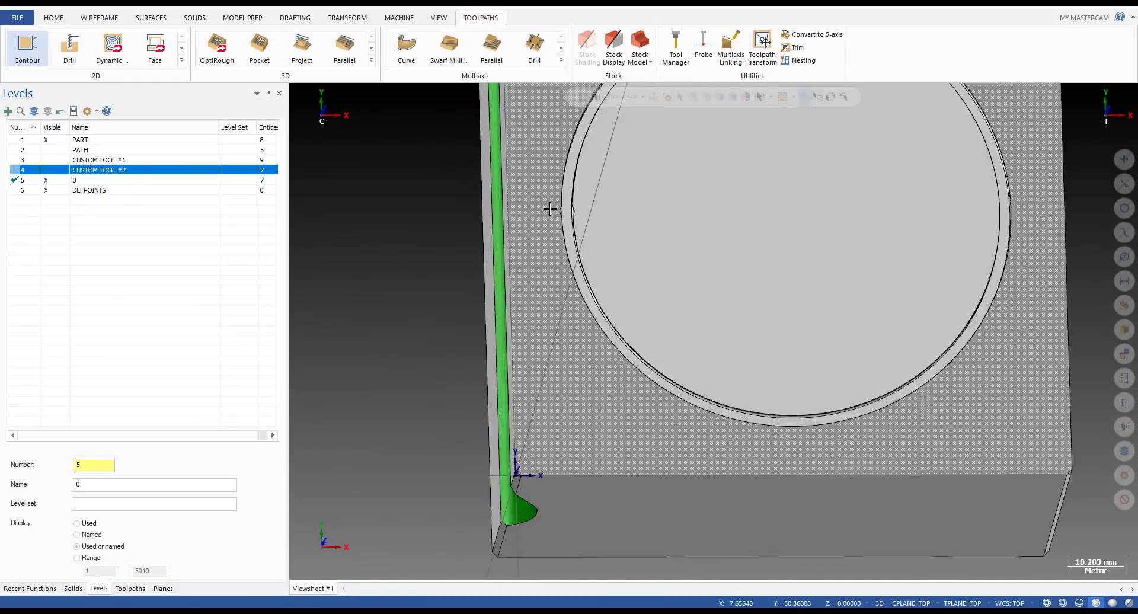
pyautogui.click(132, 590)
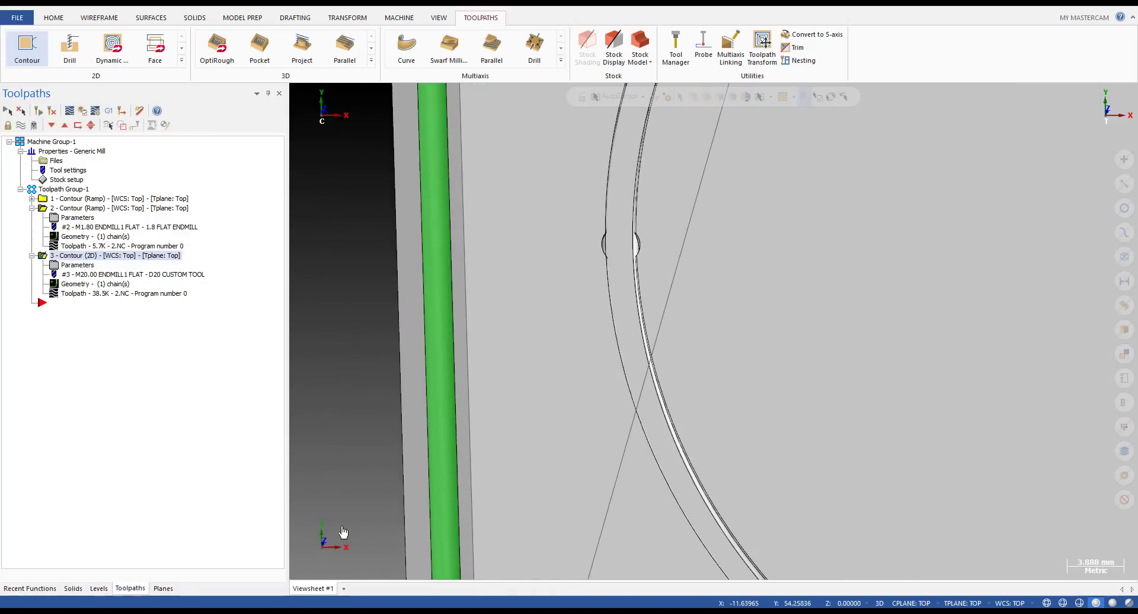
pyautogui.scroll(-3, 587, 409)
pyautogui.scroll(8, 626, 350)
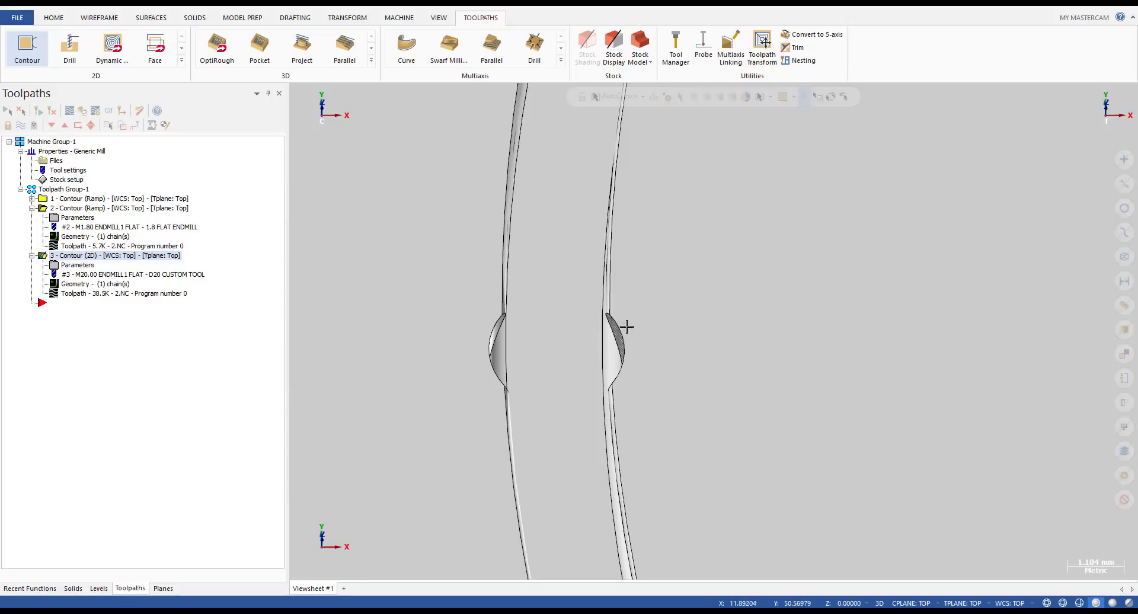
pyautogui.moveTo(626, 326); pyautogui.dragTo(578, 359, button='middle')
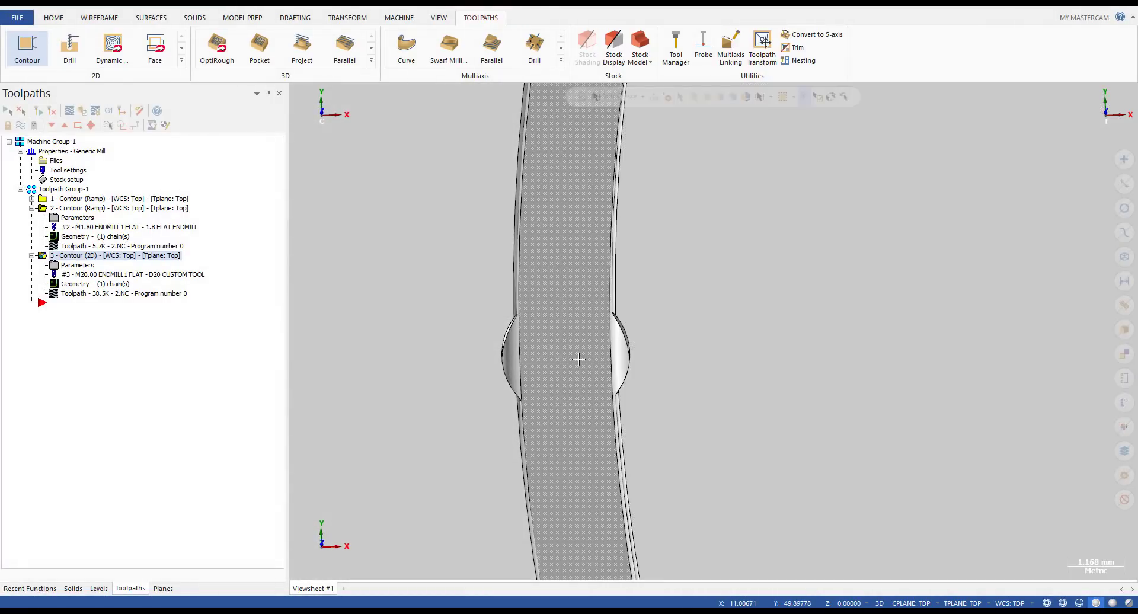
pyautogui.scroll(4, 571, 350)
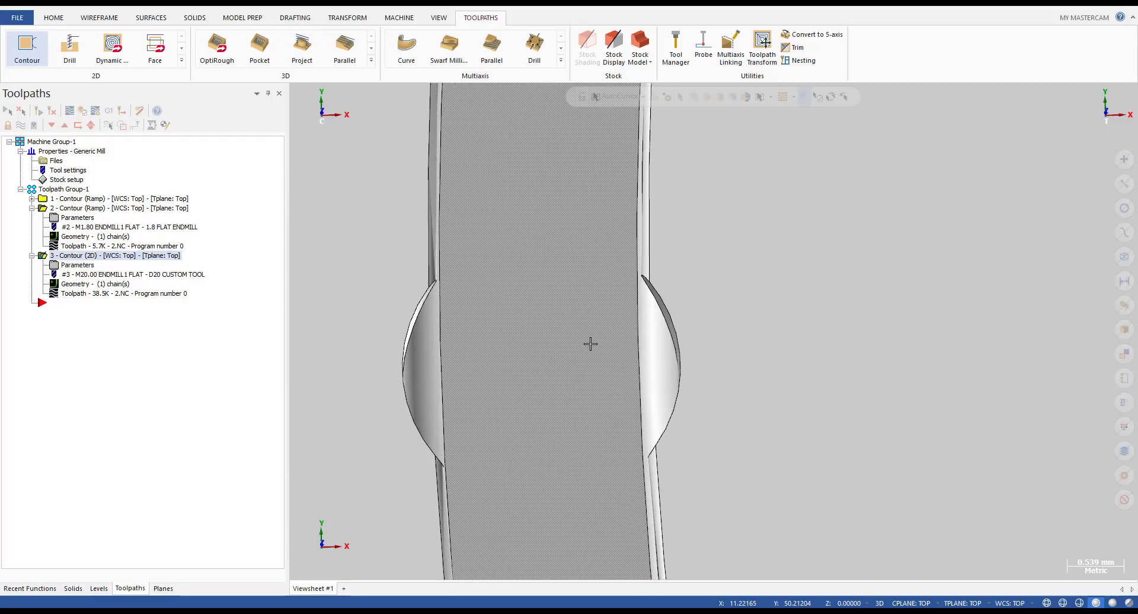
pyautogui.hotkey('alt', '1')
pyautogui.scroll(15, 563, 234)
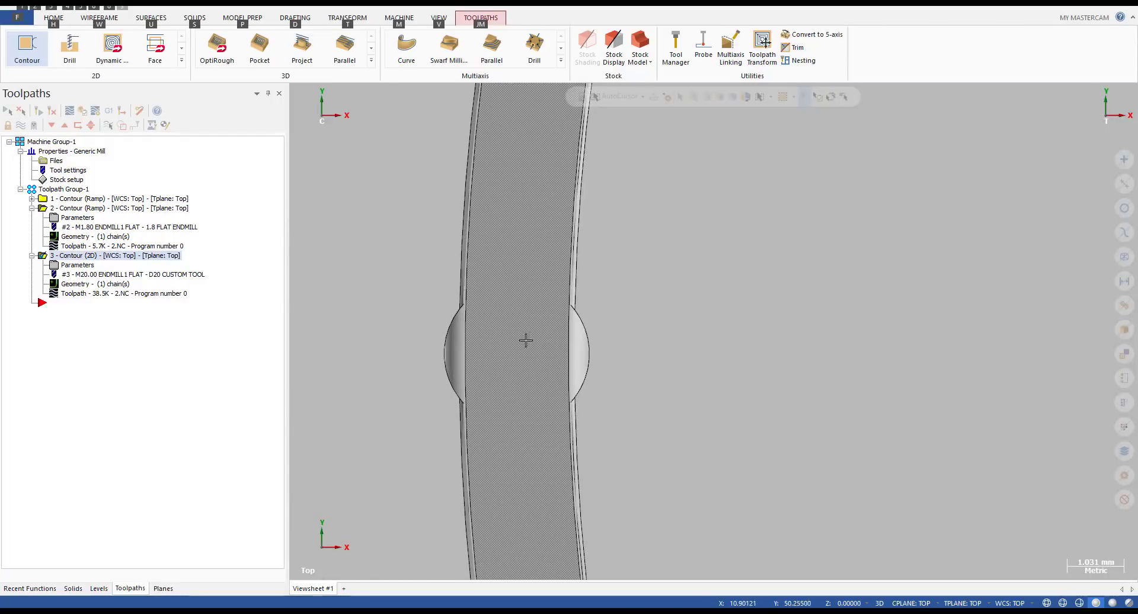
pyautogui.scroll(-3, 524, 338)
pyautogui.moveTo(527, 348)
pyautogui.mouseDown(button='middle')
pyautogui.moveTo(572, 340)
pyautogui.moveTo(493, 364)
pyautogui.moveTo(518, 358)
pyautogui.mouseUp(button='middle')
pyautogui.scroll(-2, 501, 371)
pyautogui.scroll(8, 493, 363)
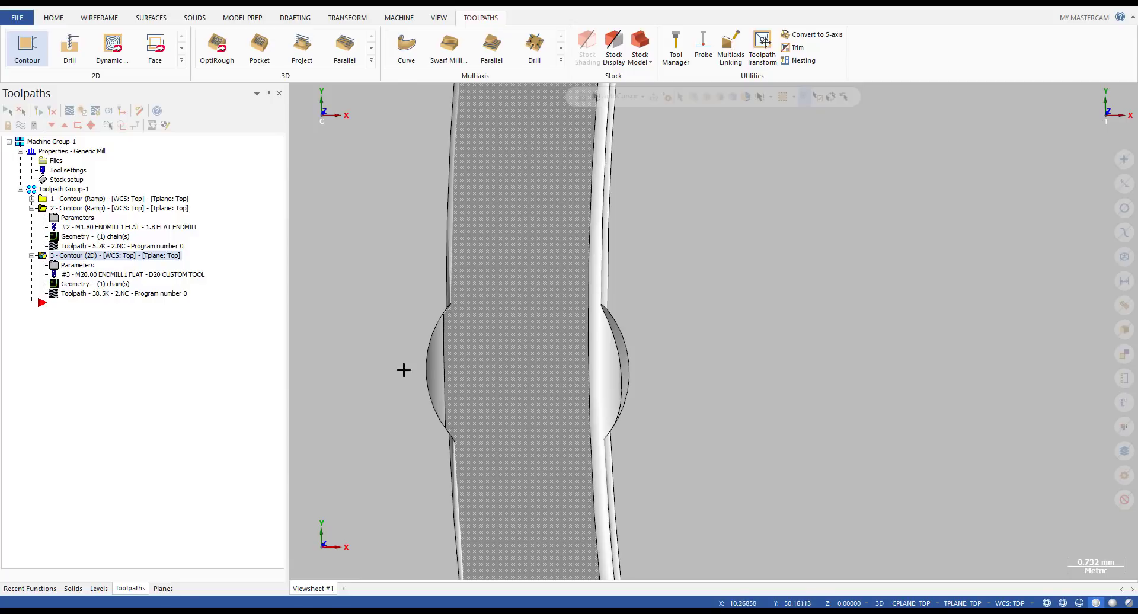
# - Show level 2, PATH, with the entry circle and groove centerline
pyautogui.click(98, 589)
pyautogui.click(46, 150)
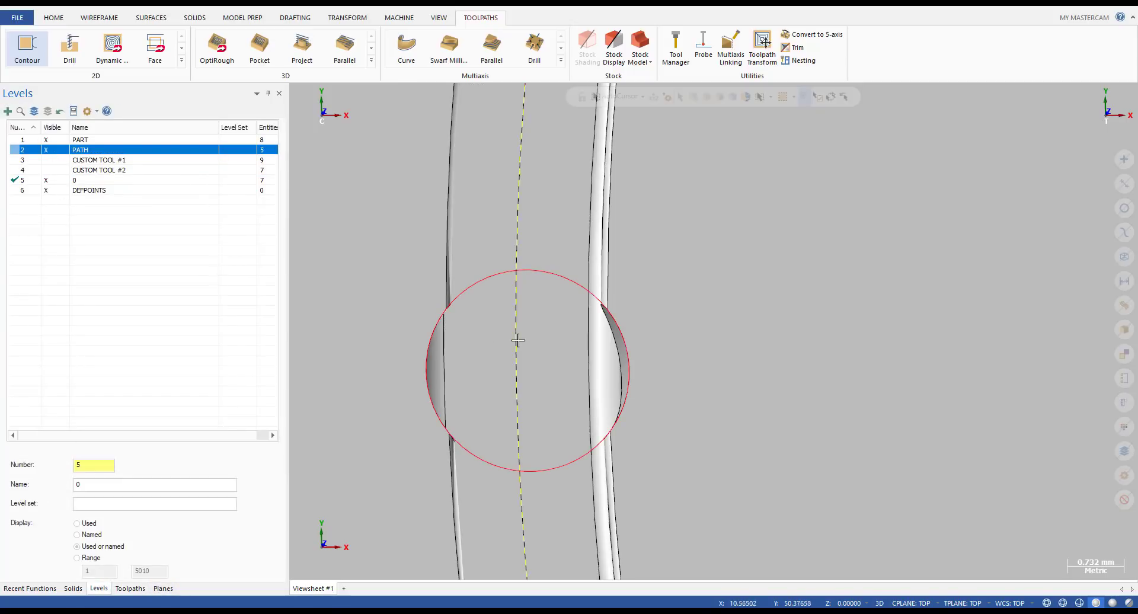
pyautogui.scroll(-2, 525, 320)
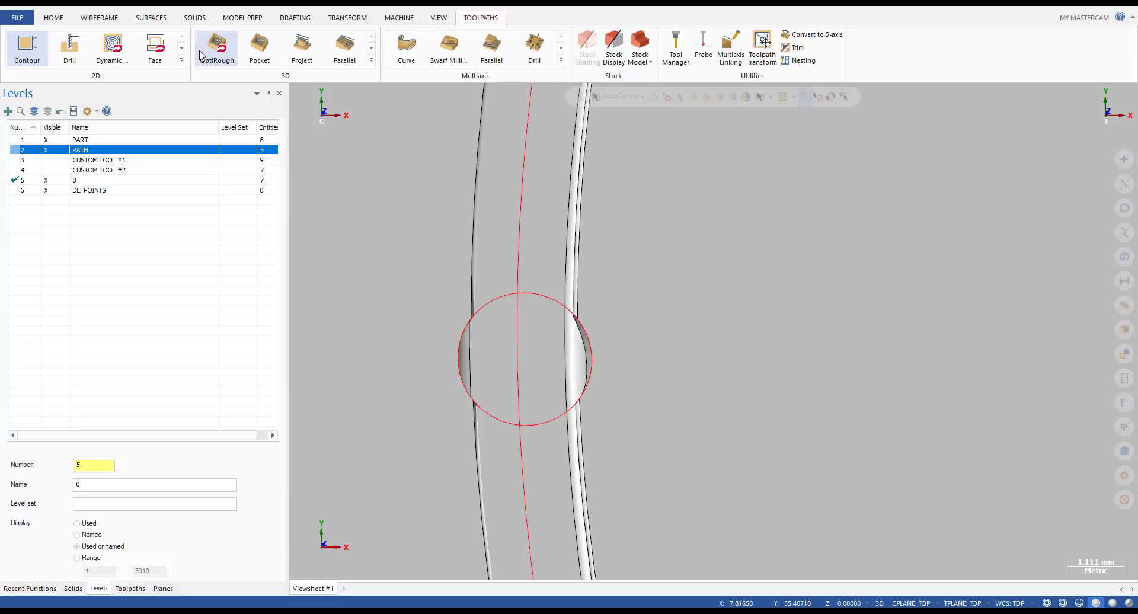
# - Start a 2D Contour toolpath and chain the entry circle's center point as its first geometry
pyautogui.click(181, 60)
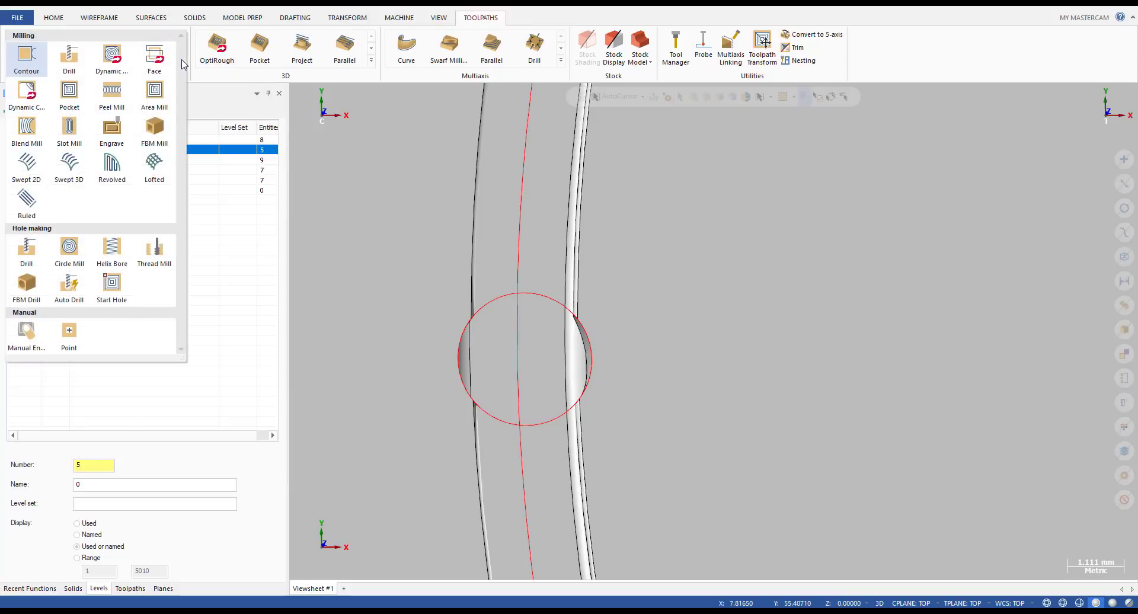
pyautogui.click(26, 59)
pyautogui.scroll(3, 627, 383)
pyautogui.click(260, 157)
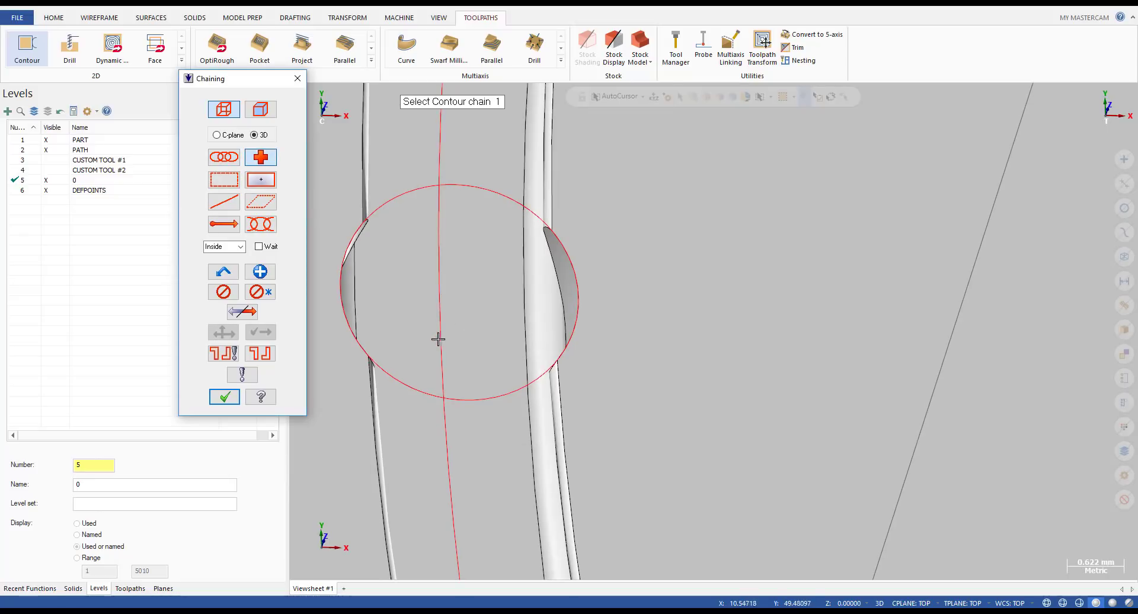
pyautogui.click(459, 293)
pyautogui.click(262, 115)
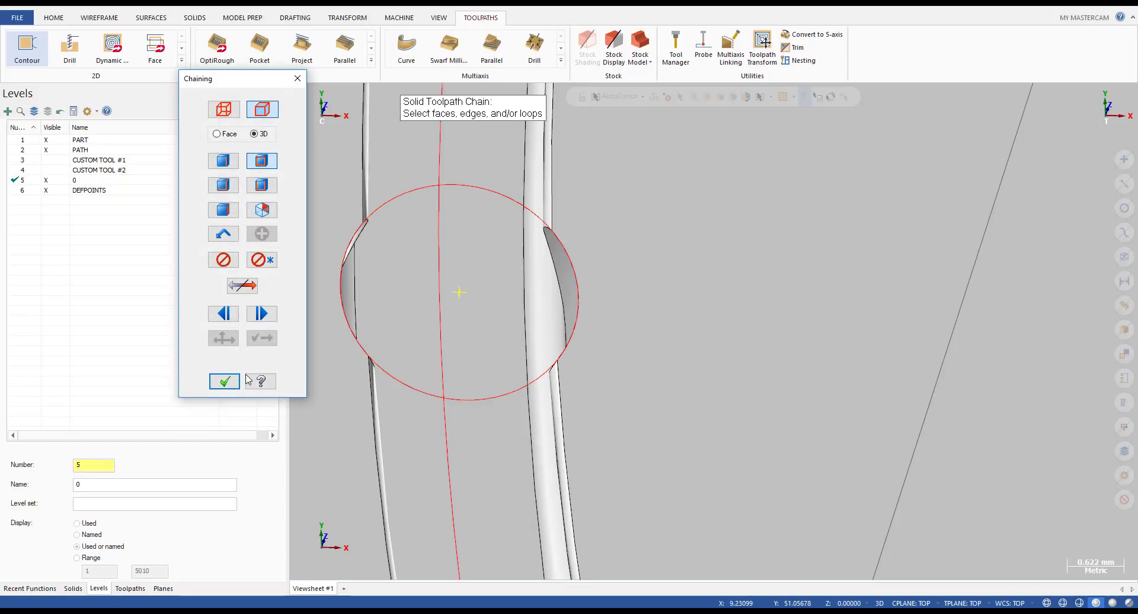
pyautogui.click(225, 380)
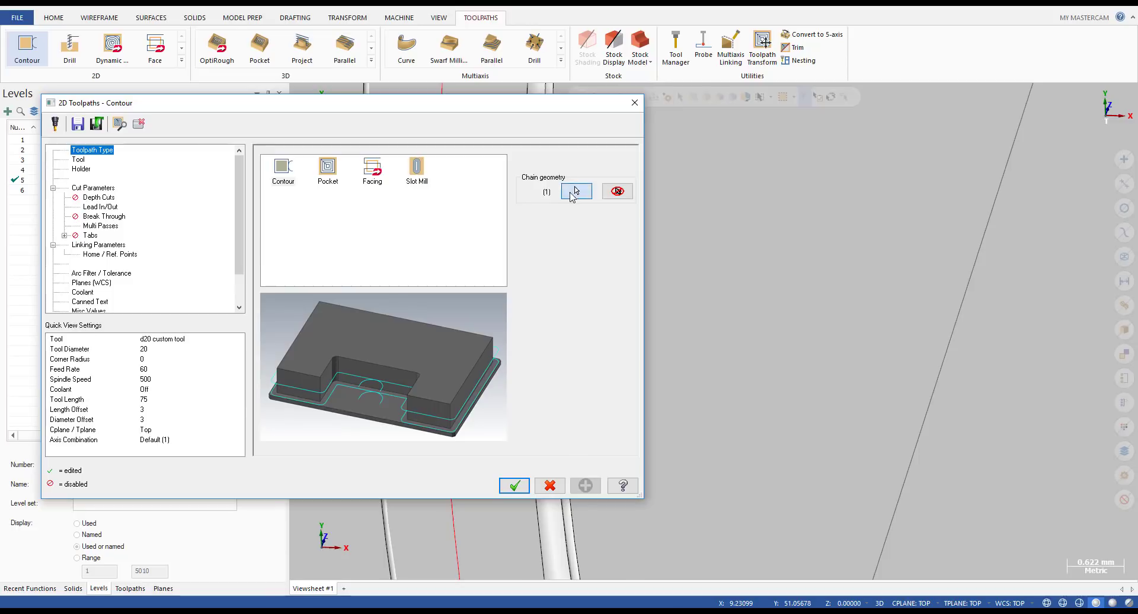
# - Add both circular bottom edges of the groove as solid chains, reversing the direction of the outer one
pyautogui.click(575, 191)
pyautogui.rightClick(245, 174)
pyautogui.click(279, 180)
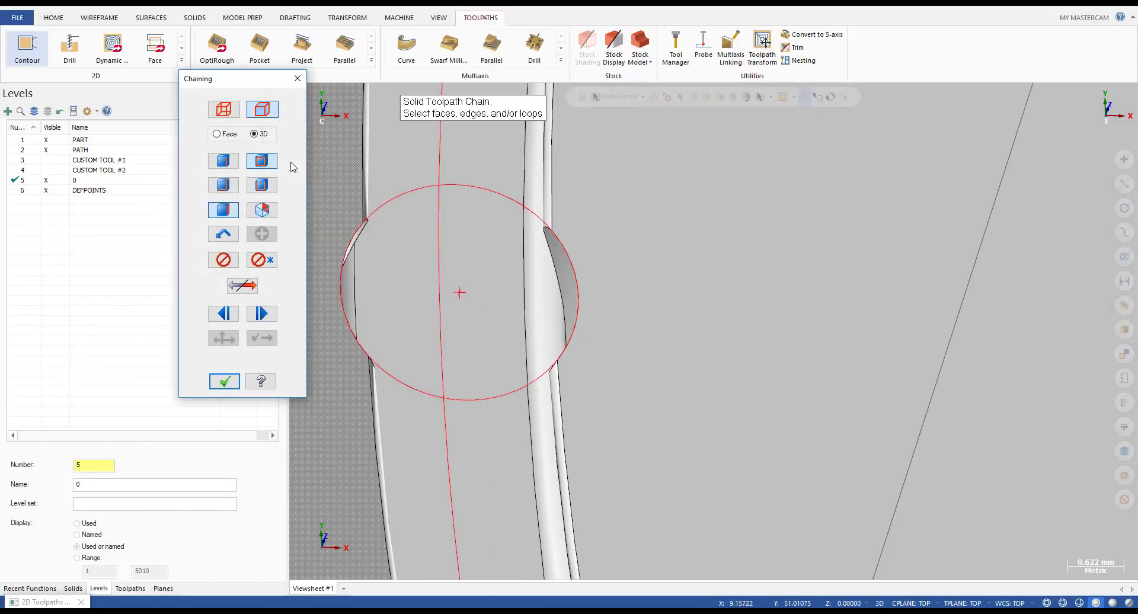
pyautogui.click(224, 161)
pyautogui.click(525, 317)
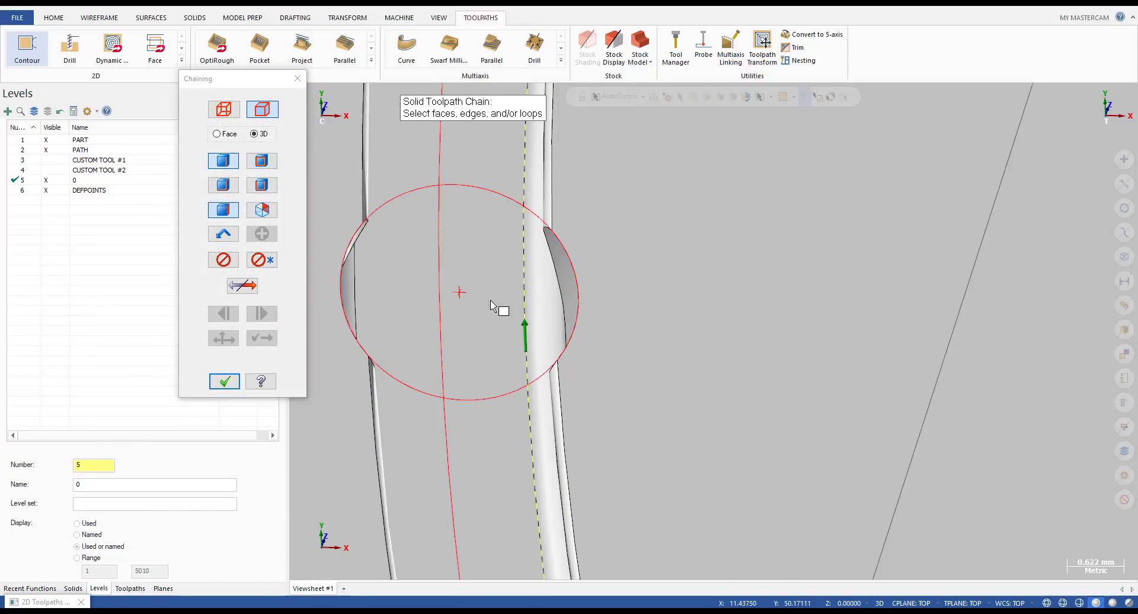
pyautogui.scroll(-5, 514, 289)
pyautogui.moveTo(499, 307); pyautogui.dragTo(455, 326, button='middle')
pyautogui.scroll(2, 454, 325)
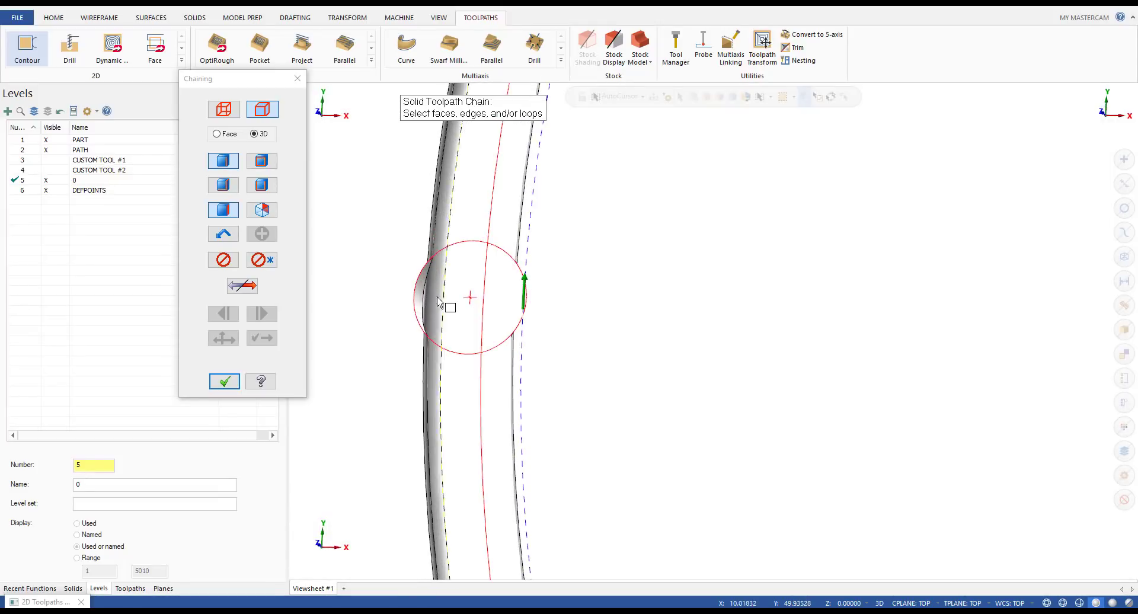
pyautogui.click(442, 306)
pyautogui.click(242, 287)
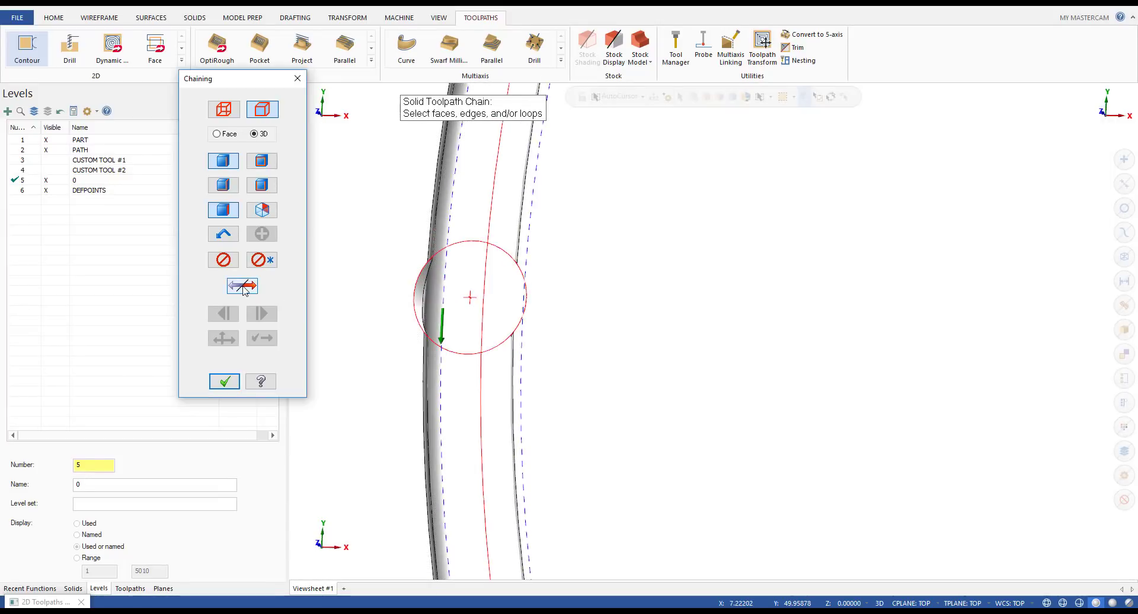
pyautogui.click(224, 382)
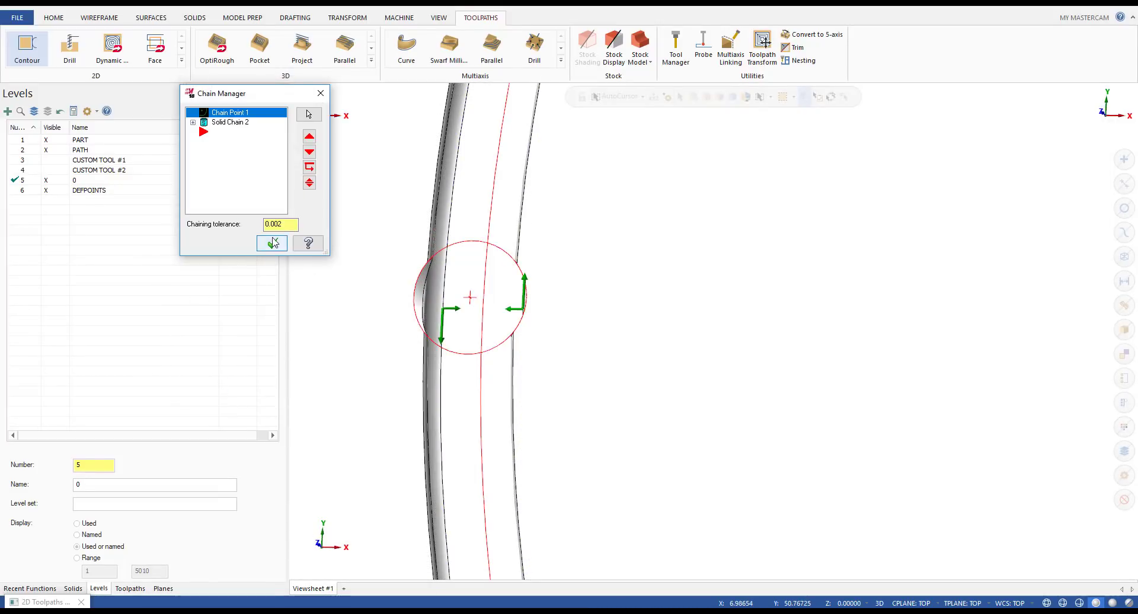
pyautogui.click(273, 243)
# - Assign tool 4, 2.134 Flat Endmill, to the contour toolpath and review its cut parameters and depth cuts
pyautogui.click(79, 159)
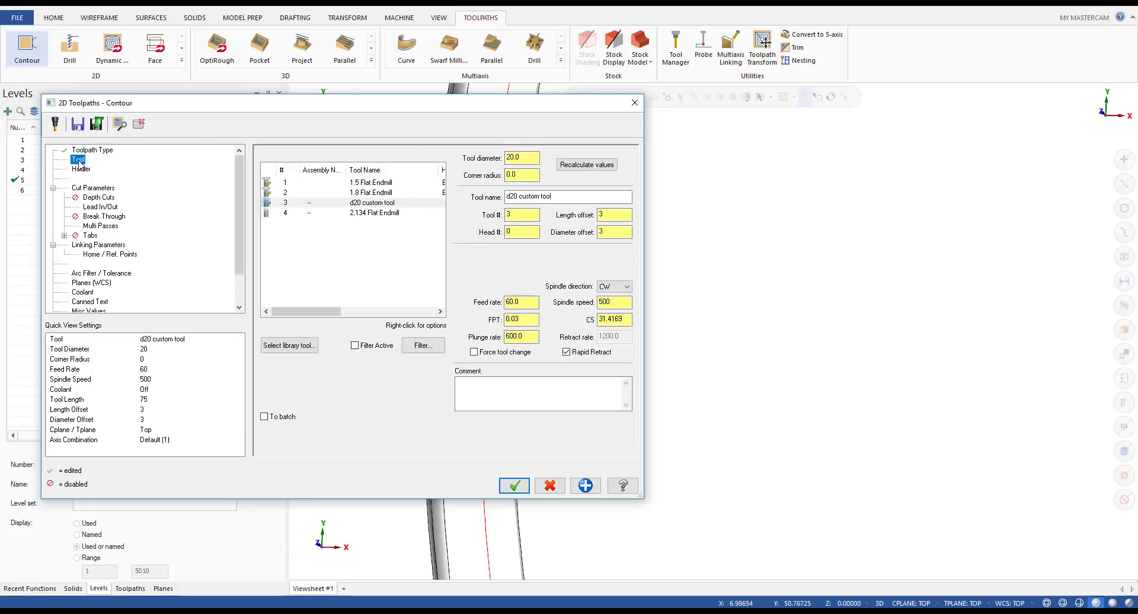
pyautogui.click(364, 214)
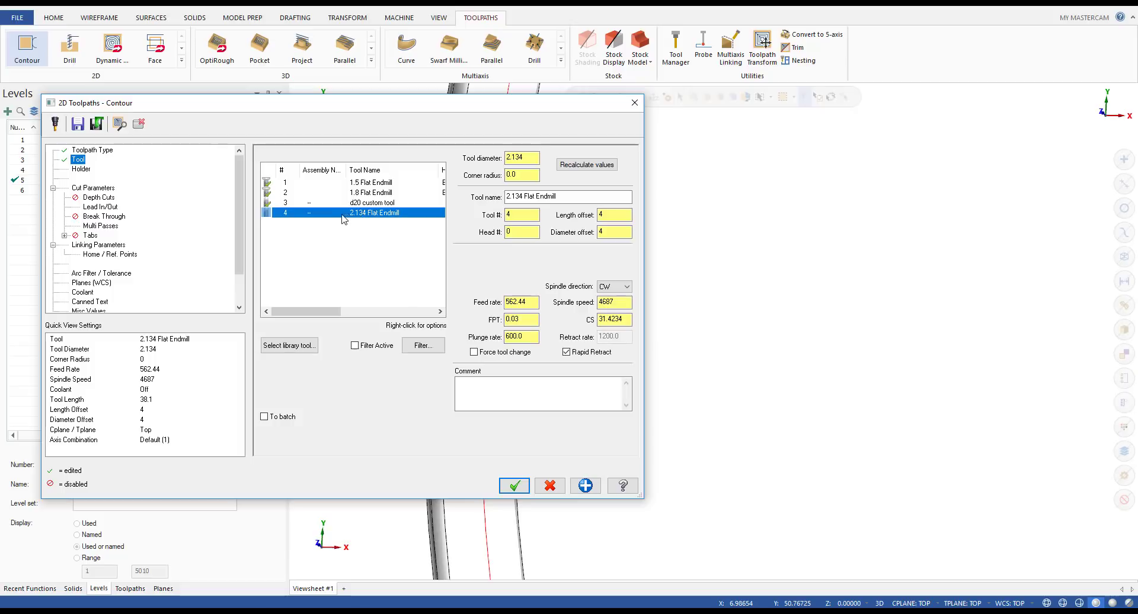
pyautogui.click(98, 189)
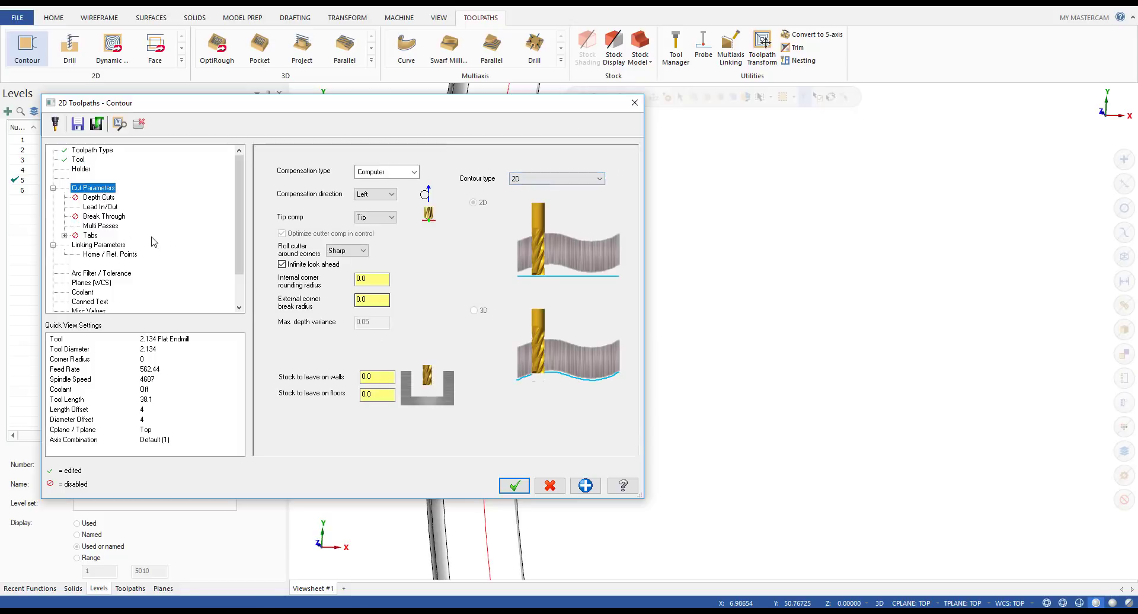
pyautogui.click(97, 198)
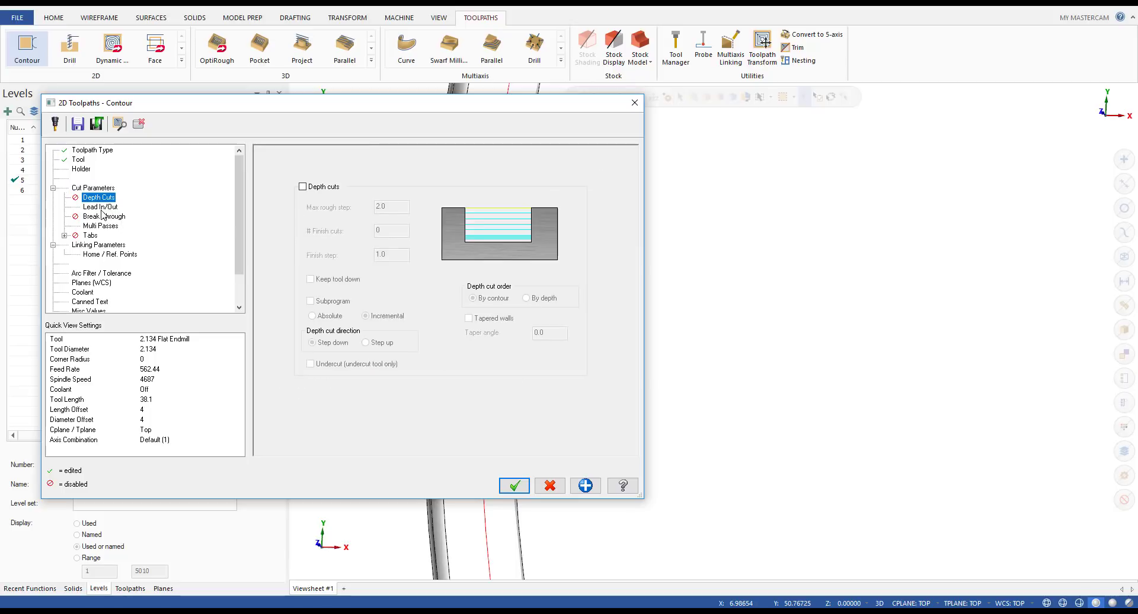
# - Set the lead-in and lead-out line lengths and arc radii to 0.2 mm, enable entry and exit points, and generate the toolpath
pyautogui.click(101, 207)
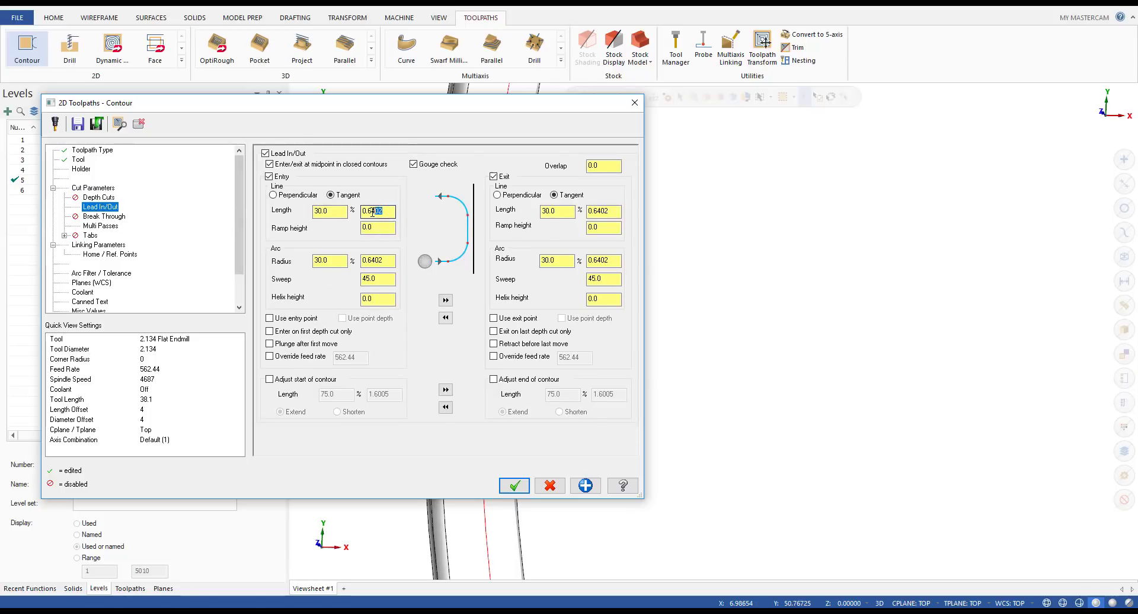
pyautogui.write('2')
pyautogui.moveTo(392, 260); pyautogui.dragTo(373, 261)
pyautogui.click(446, 300)
pyautogui.click(295, 320)
pyautogui.click(524, 320)
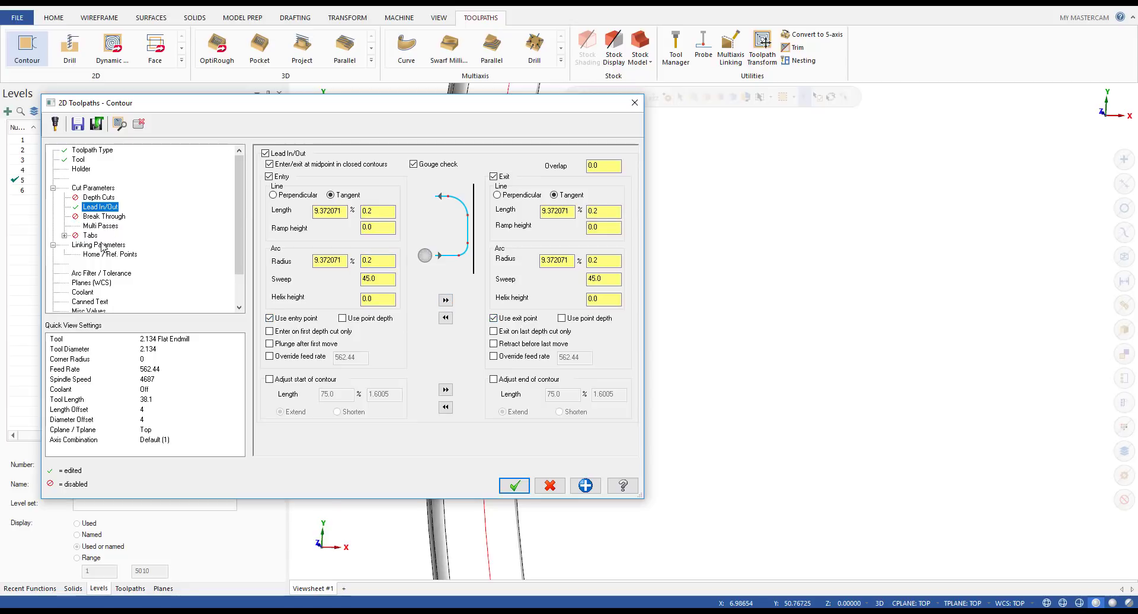
pyautogui.click(104, 247)
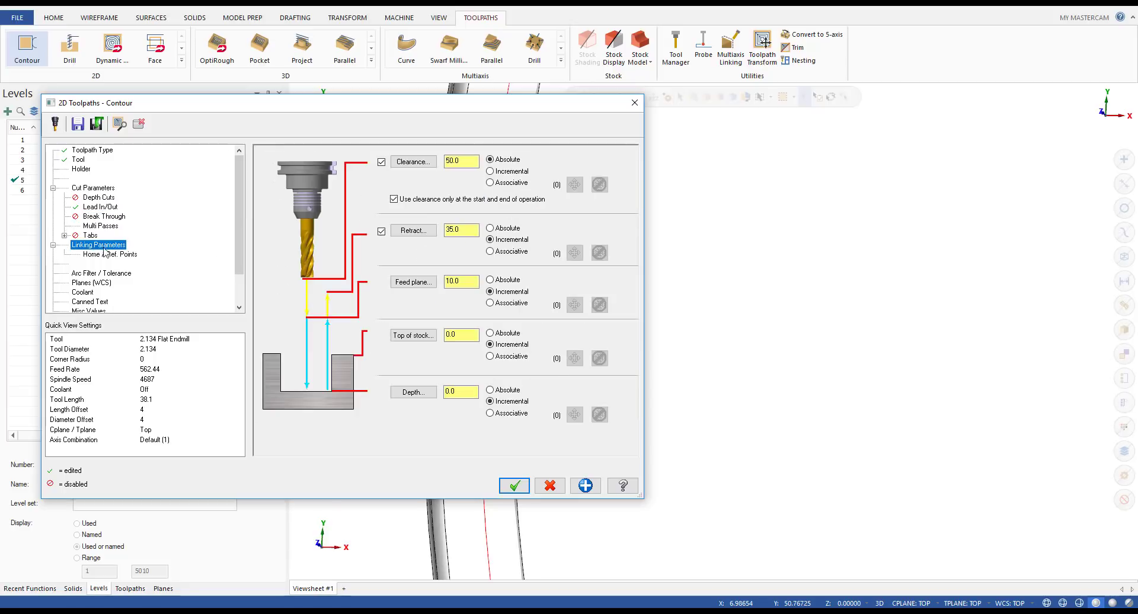
pyautogui.click(526, 484)
# - Backplot contour operation 4 step by step to check where the tool enters the groove
pyautogui.click(130, 588)
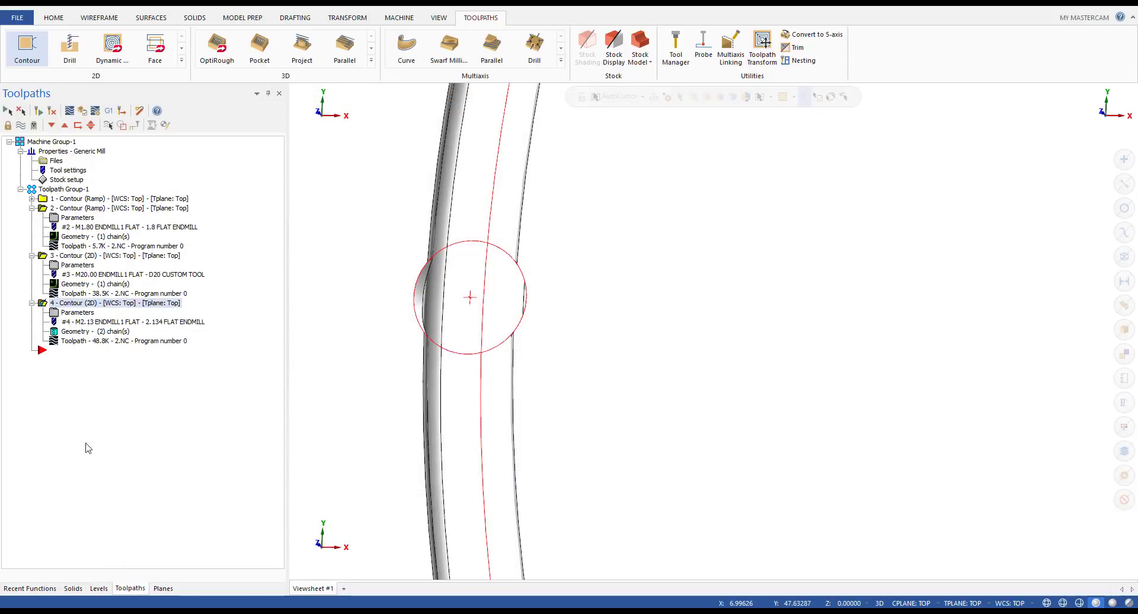
pyautogui.click(72, 342)
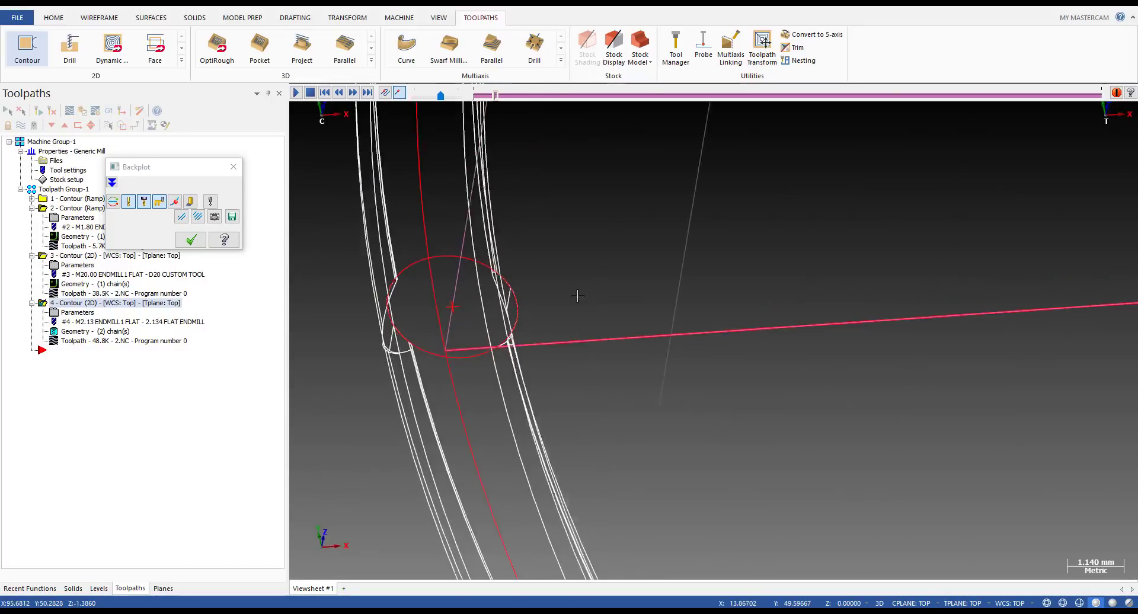
pyautogui.press('alt')
pyautogui.scroll(-5, 498, 356)
pyautogui.press('s')
pyautogui.press('s')
pyautogui.press('s')
pyautogui.press('s')
pyautogui.press('s')
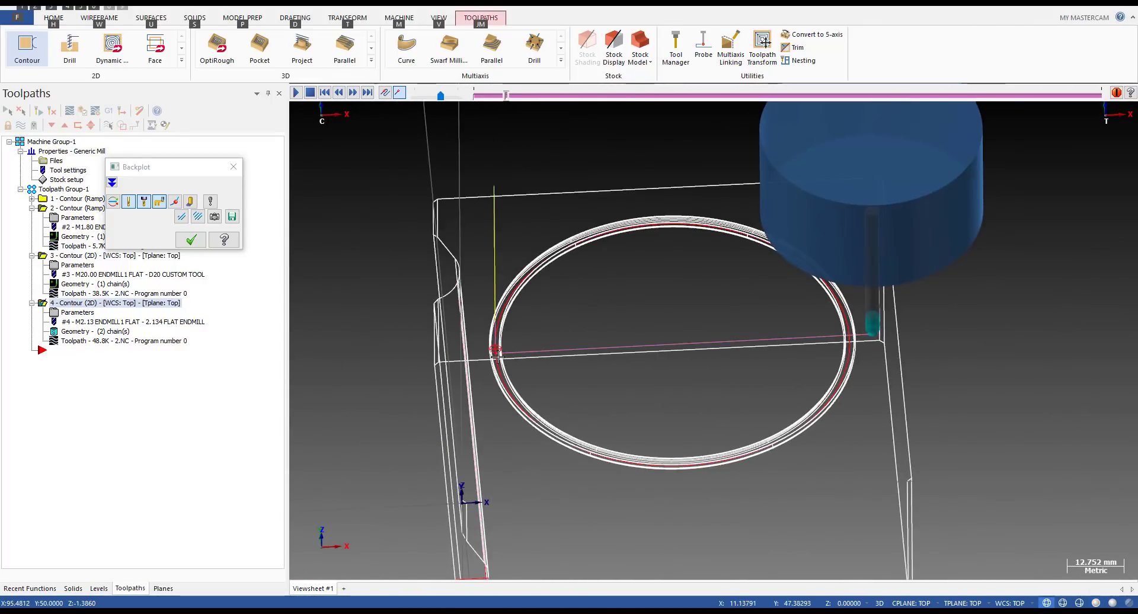
pyautogui.press('s')
pyautogui.press('s')
pyautogui.press('s')
pyautogui.press('s')
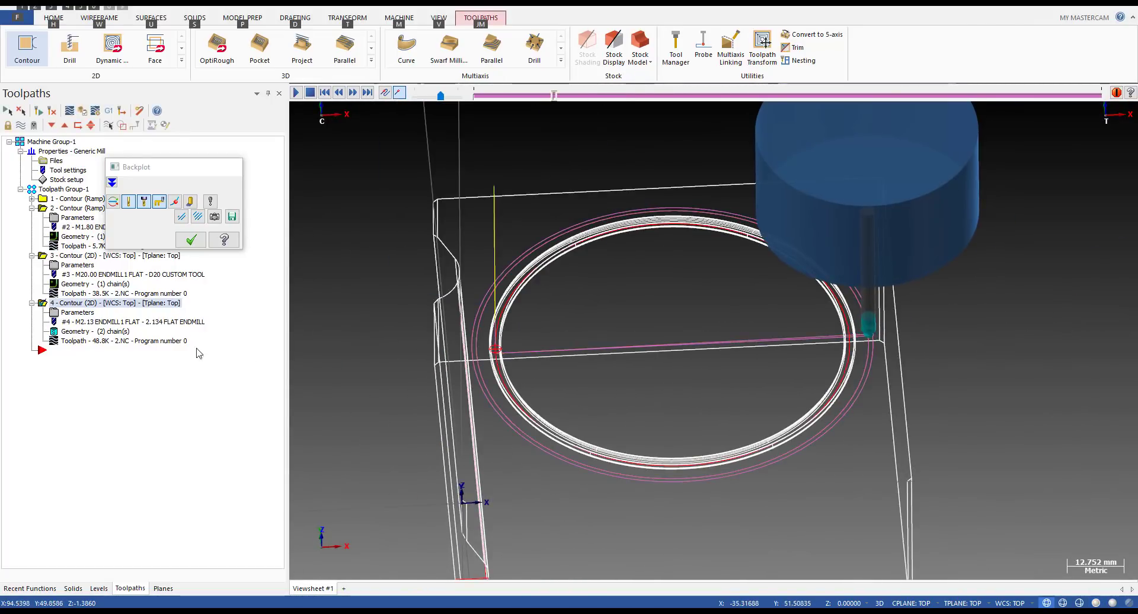
pyautogui.press('Escape')
# - Turn off entering and exiting at the midpoint of closed contours for operation 4, and regenerate the toolpath
pyautogui.click(80, 313)
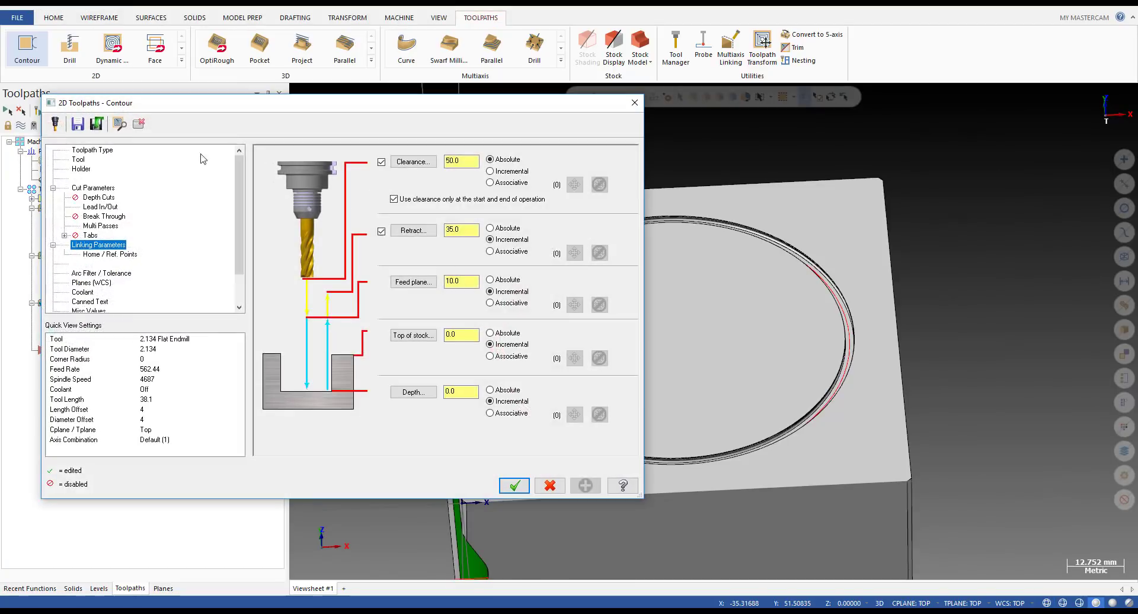
pyautogui.click(99, 207)
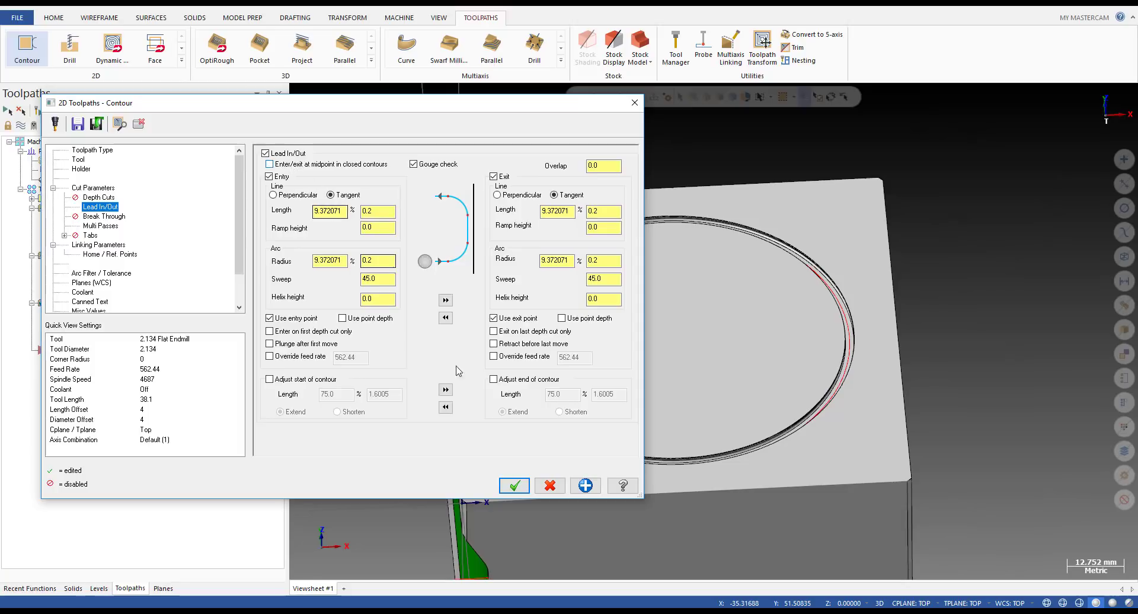
pyautogui.click(515, 486)
pyautogui.click(41, 112)
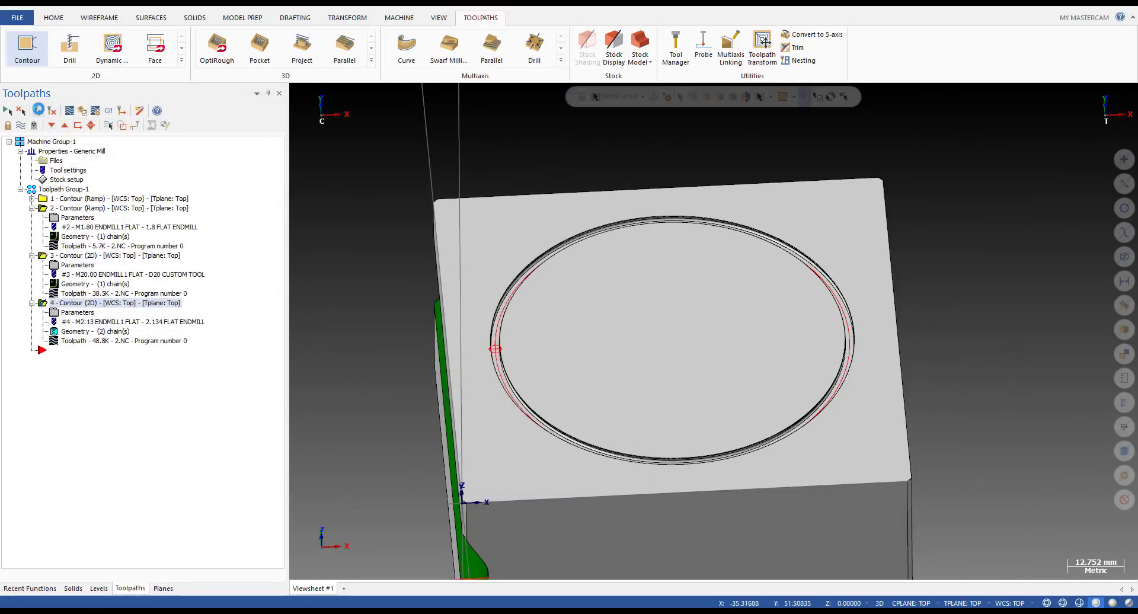
pyautogui.scroll(5, 483, 361)
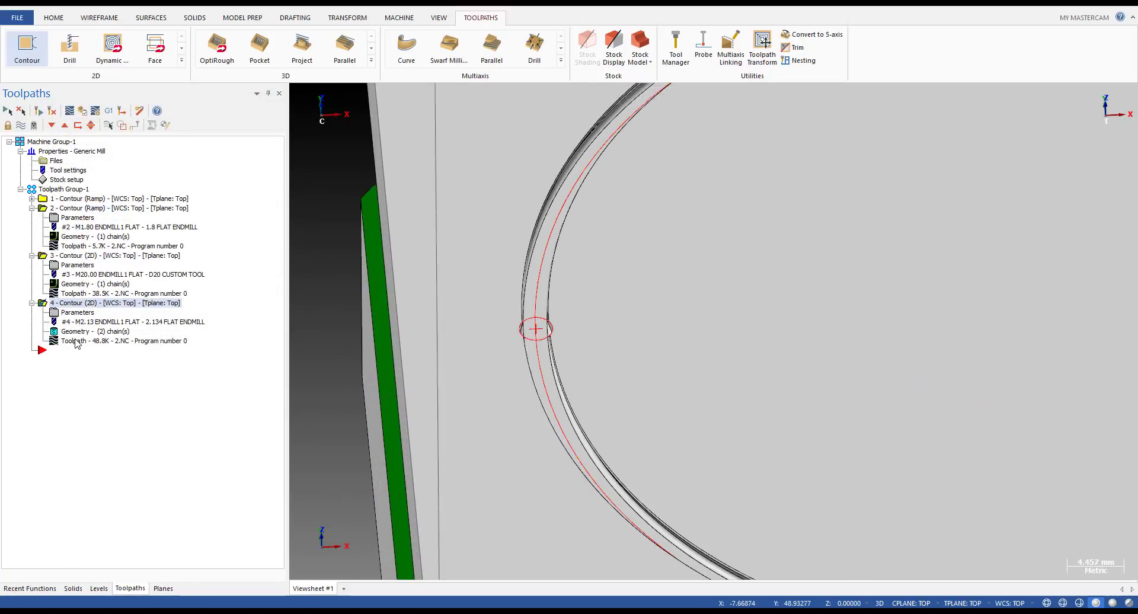
# - Backplot contour operation 4 and examine the cutter's position beside the groove's entry pocket
pyautogui.click(70, 110)
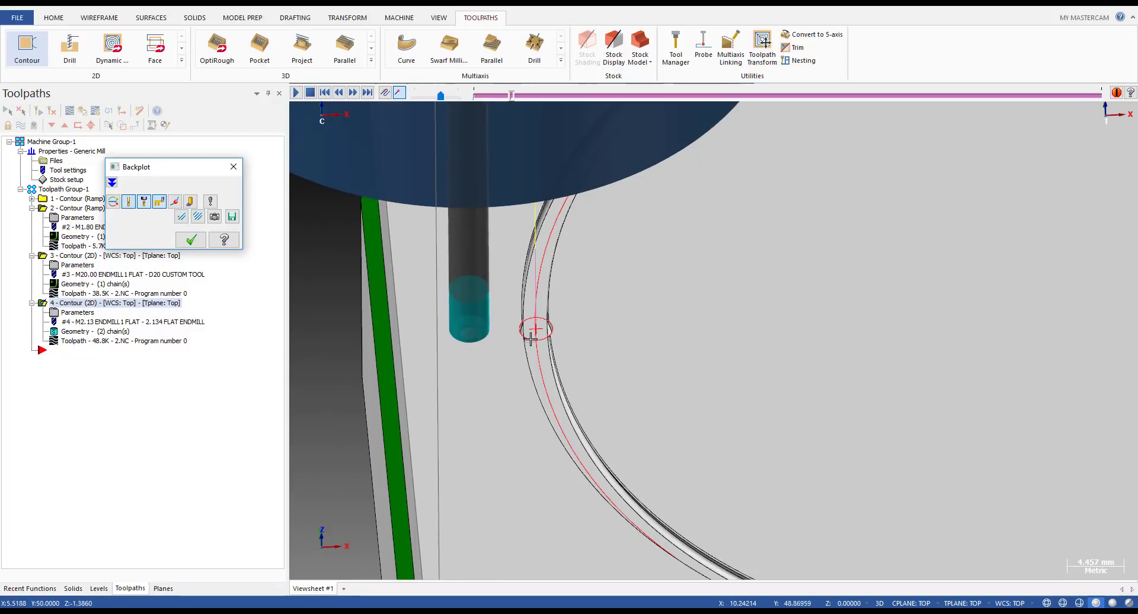
pyautogui.scroll(3, 515, 339)
pyautogui.moveTo(506, 339)
pyautogui.mouseDown(button='middle')
pyautogui.moveTo(511, 311)
pyautogui.moveTo(500, 319)
pyautogui.mouseUp(button='middle')
pyautogui.press('Escape')
# - Turn off multi passes for contour operation 4 and regenerate its toolpath
pyautogui.click(87, 314)
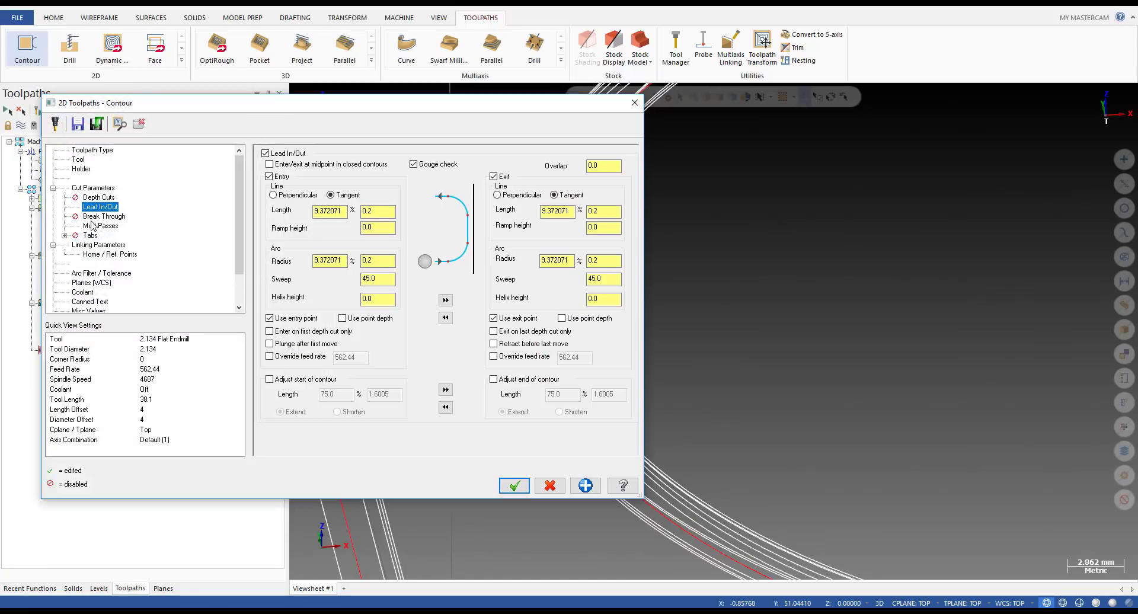
pyautogui.click(514, 486)
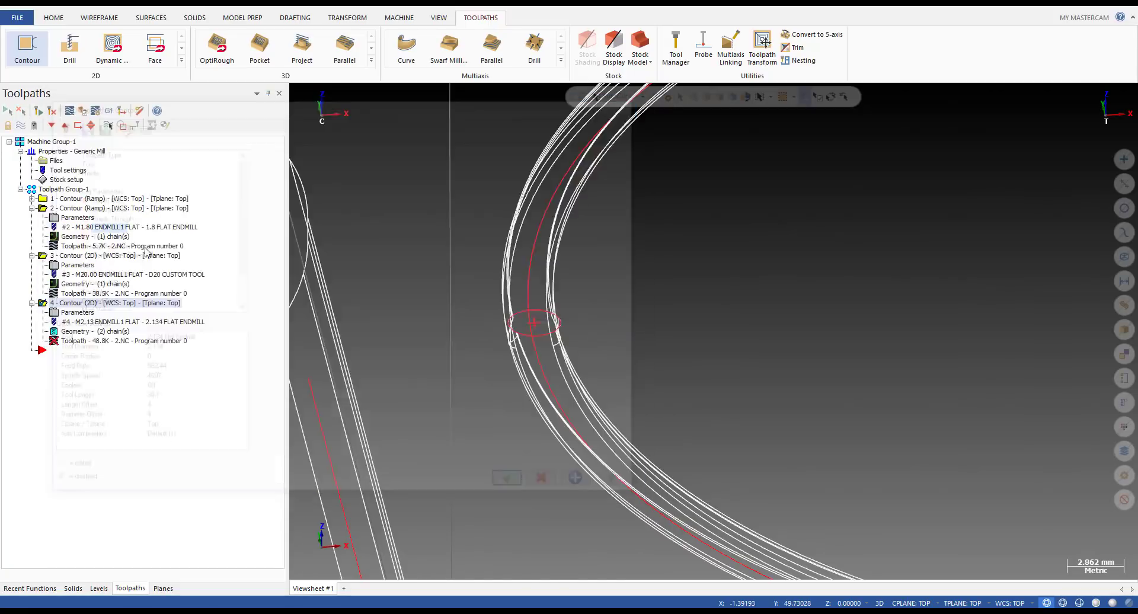
pyautogui.click(89, 340)
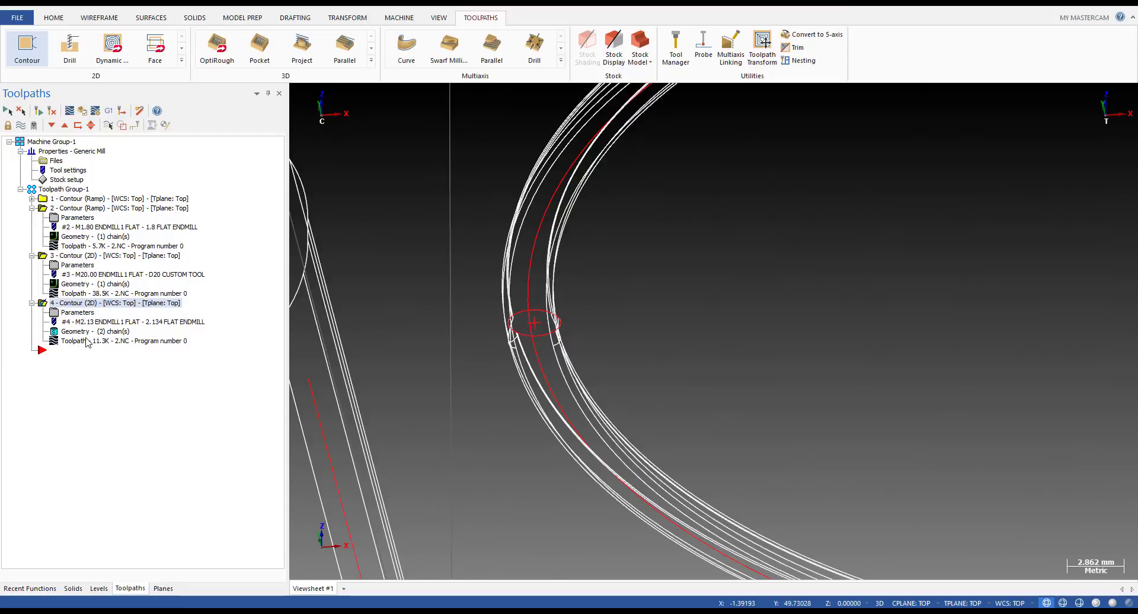
# - Backplot the regenerated operation 4 and step forward through the moves, following the cutter from the entry pocket to its retract
pyautogui.scroll(2, 546, 339)
pyautogui.scroll(2, 522, 320)
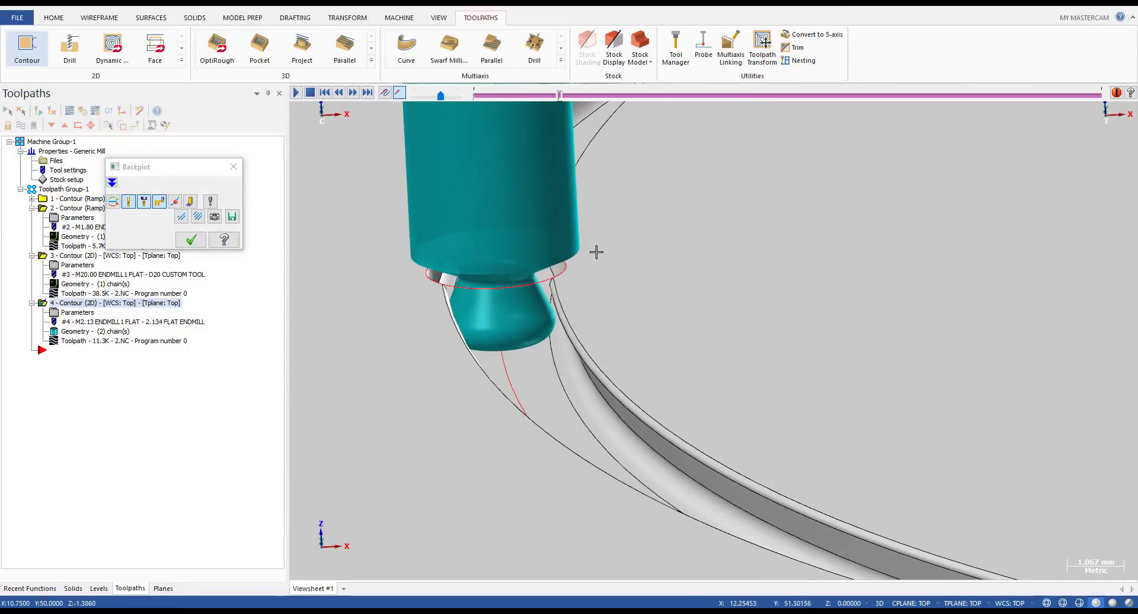
pyautogui.moveTo(549, 292)
pyautogui.mouseDown(button='middle')
pyautogui.moveTo(541, 304)
pyautogui.moveTo(551, 303)
pyautogui.moveTo(522, 311)
pyautogui.mouseUp(button='middle')
pyautogui.press('s')
pyautogui.press('s')
pyautogui.press('s')
pyautogui.moveTo(522, 311); pyautogui.dragTo(533, 309)
pyautogui.press('s')
pyautogui.press('s')
pyautogui.press('s')
pyautogui.press('s')
pyautogui.moveTo(533, 308)
pyautogui.mouseDown(button='middle')
pyautogui.moveTo(514, 307)
pyautogui.moveTo(544, 315)
pyautogui.mouseUp(button='middle')
pyautogui.press('s')
pyautogui.press('s')
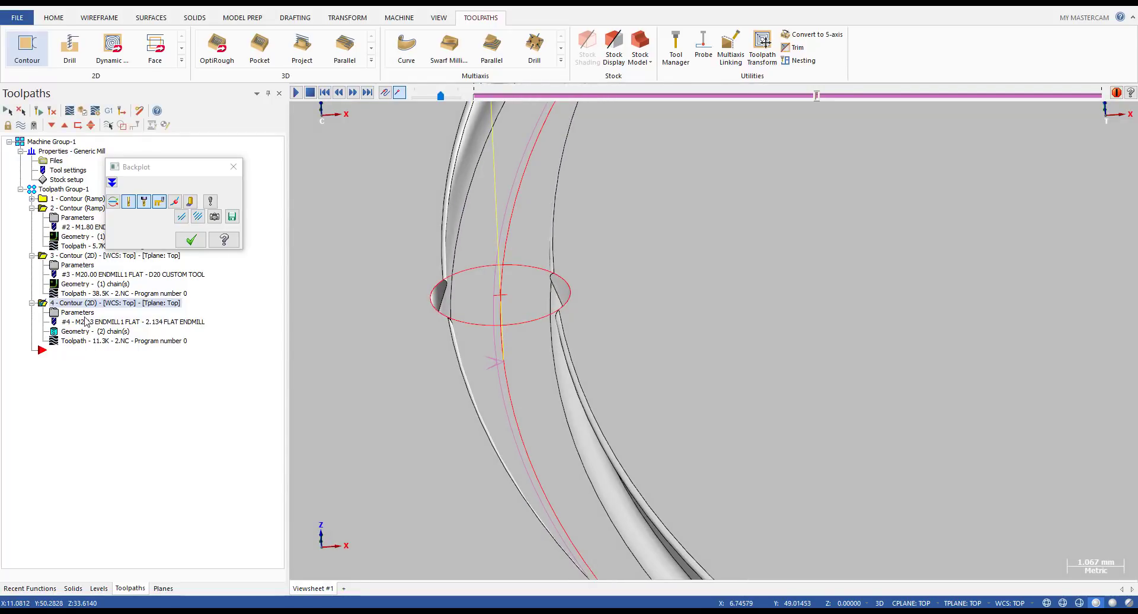
# - Step the backplot backward and inspect the dovetail cutter against the groove walls around the entry pocket up close
pyautogui.press('b')
pyautogui.press('b')
pyautogui.press('b')
pyautogui.press('b')
pyautogui.press('b')
pyautogui.press('b')
pyautogui.press('b')
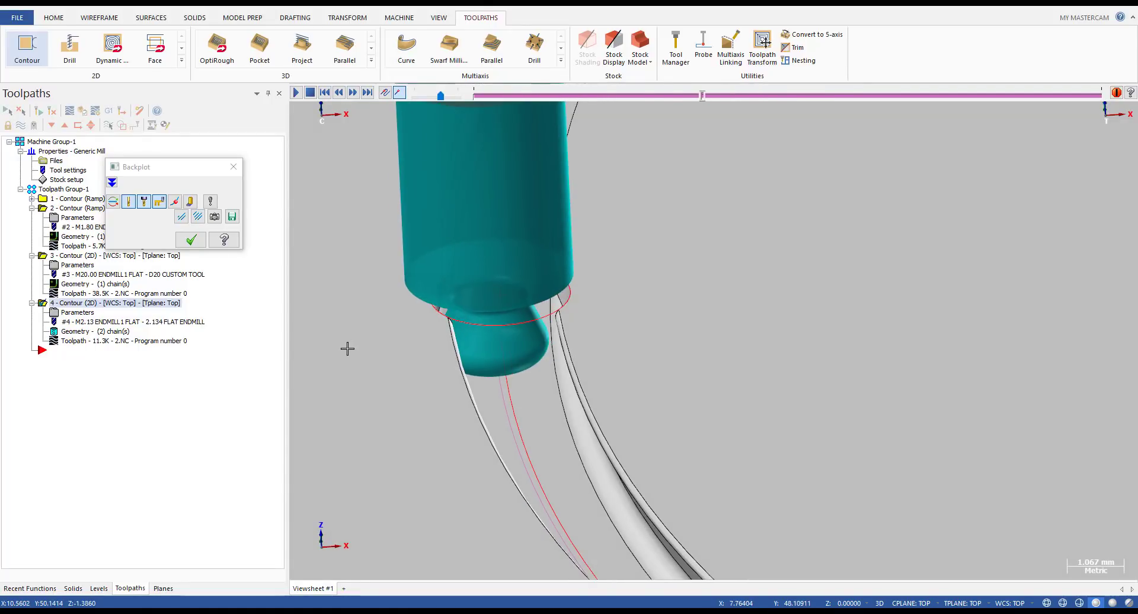
pyautogui.scroll(5, 539, 366)
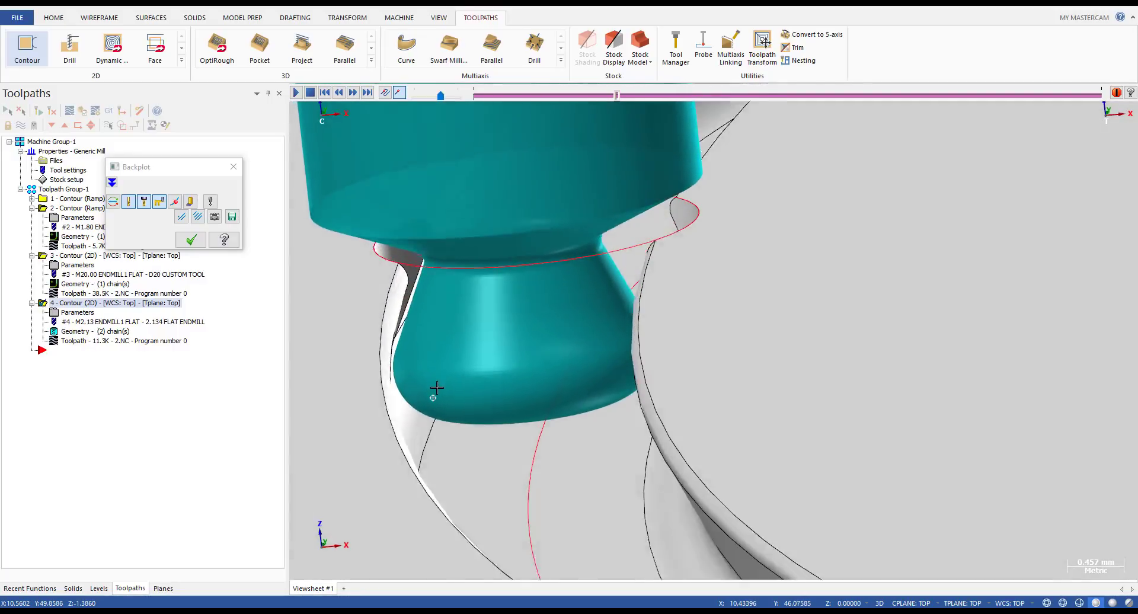
pyautogui.moveTo(436, 388); pyautogui.dragTo(463, 371, button='middle')
pyautogui.hotkey('alt', 's')
pyautogui.moveTo(444, 363)
pyautogui.mouseDown(button='middle')
pyautogui.moveTo(469, 355)
pyautogui.moveTo(457, 386)
pyautogui.moveTo(456, 376)
pyautogui.mouseUp(button='middle')
pyautogui.press('Escape')
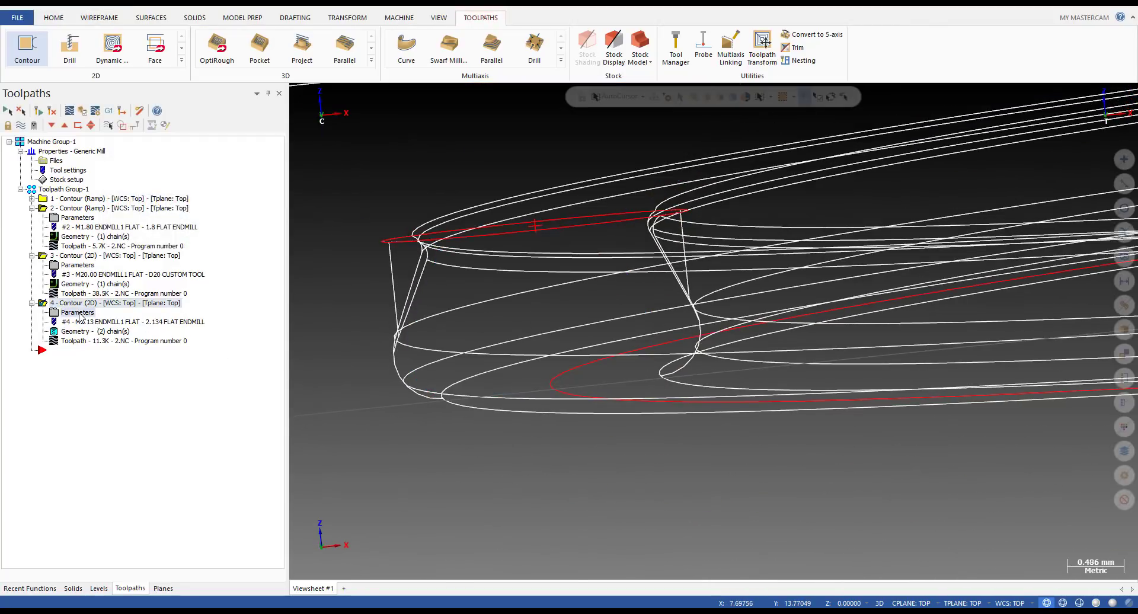
# - Review the cut parameters of operation 4 and examine the shaded entry pocket and groove walls
pyautogui.click(78, 314)
pyautogui.click(93, 188)
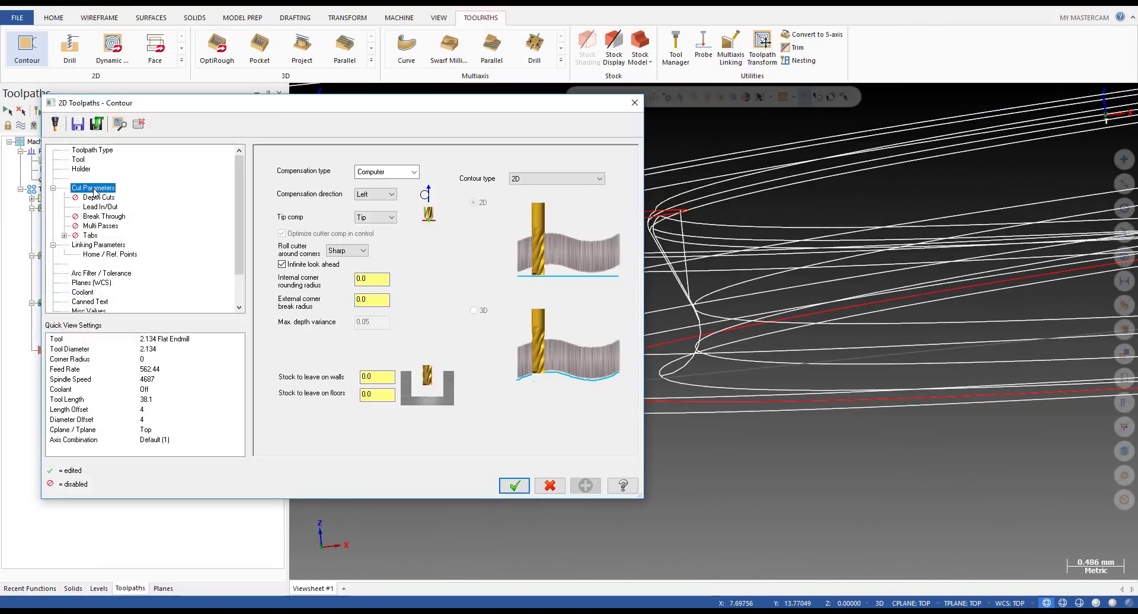
pyautogui.press('Return')
pyautogui.hotkey('alt', 's')
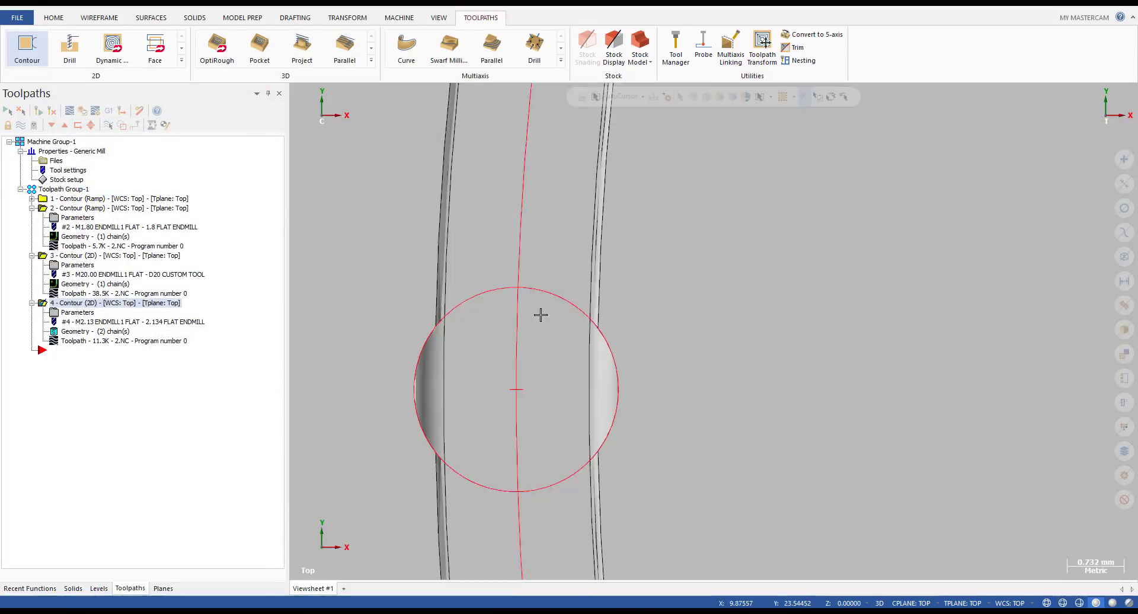
pyautogui.scroll(1, 532, 389)
pyautogui.moveTo(529, 402); pyautogui.dragTo(571, 361, button='middle')
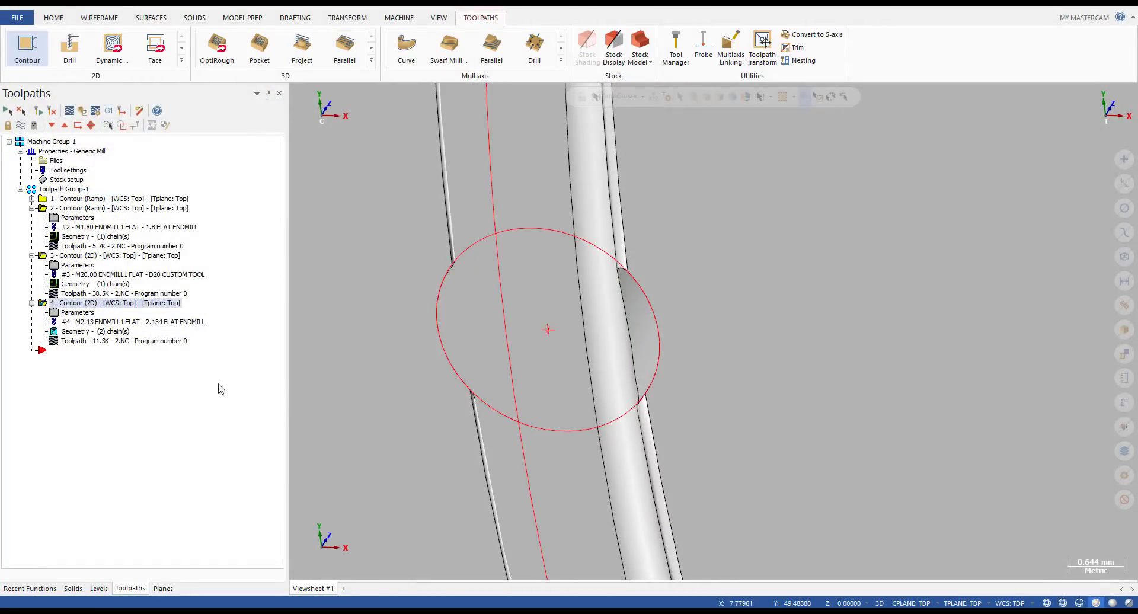
pyautogui.scroll(-6, 429, 373)
pyautogui.scroll(-5, 435, 364)
# - Make level 4, CUSTOM TOOL #2, visible to display the cutter profile at the part origin
pyautogui.click(98, 588)
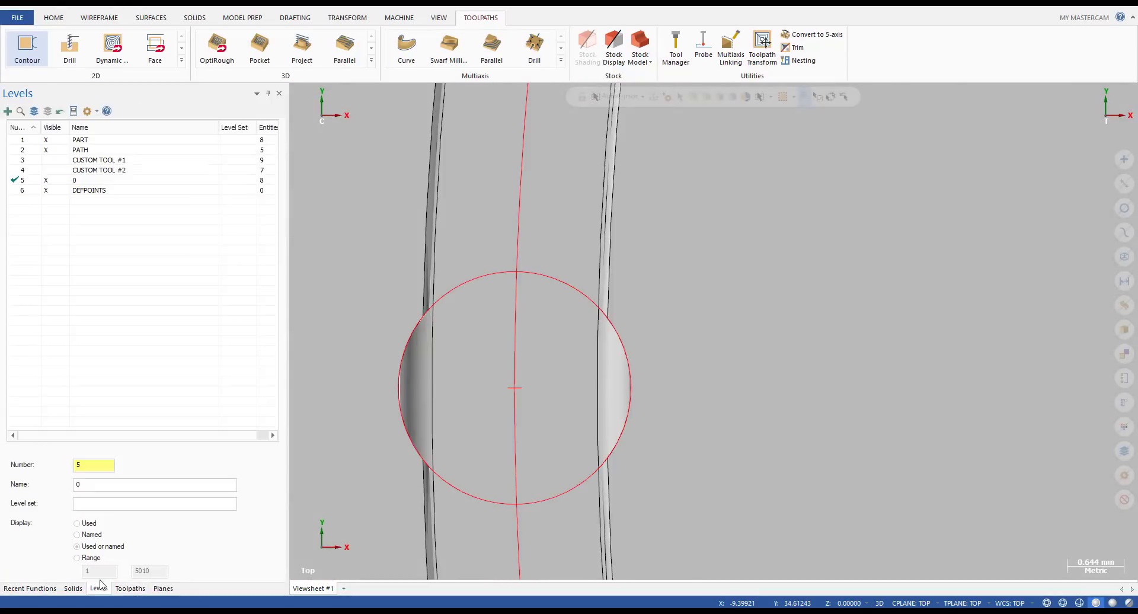
pyautogui.press('alt')
pyautogui.click(50, 171)
pyautogui.scroll(-8, 605, 356)
pyautogui.scroll(10, 580, 450)
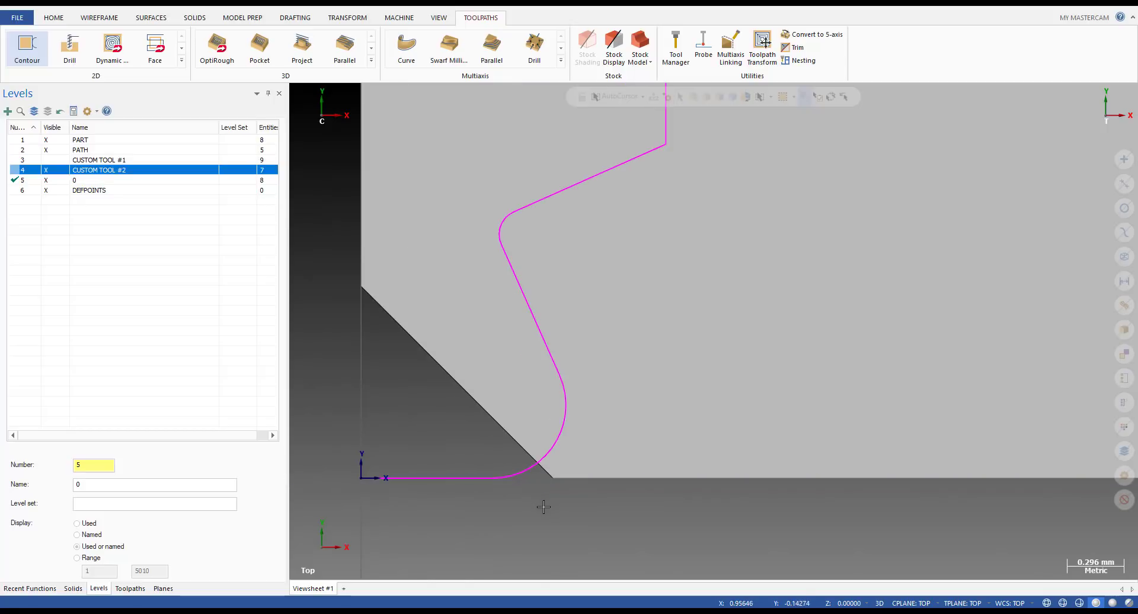
pyautogui.press('d')
pyautogui.click(492, 478)
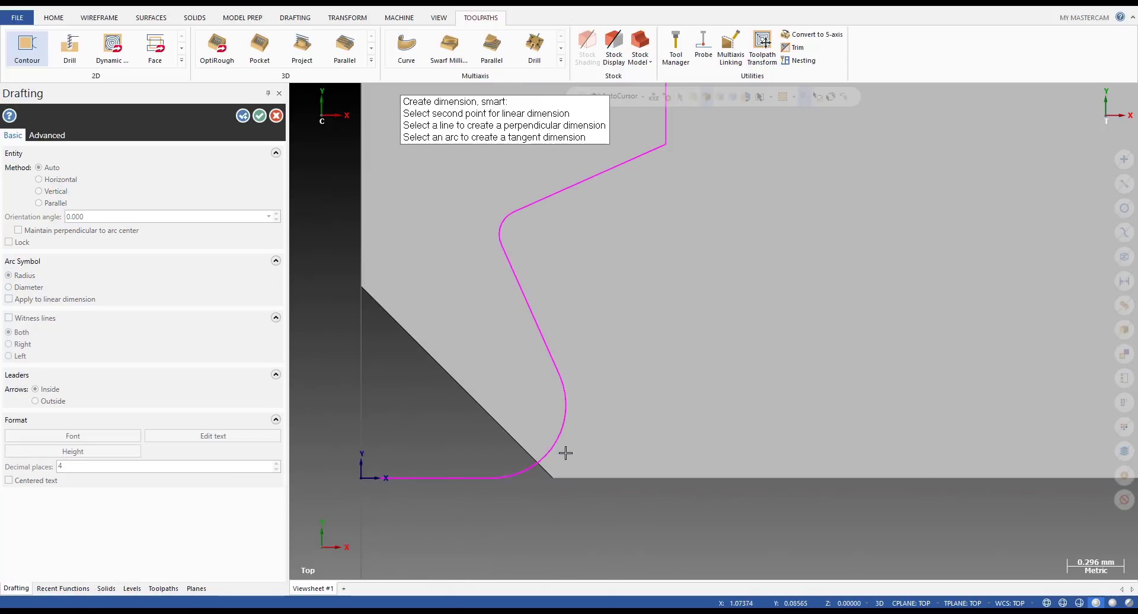
pyautogui.click(568, 401)
pyautogui.scroll(-8, 536, 457)
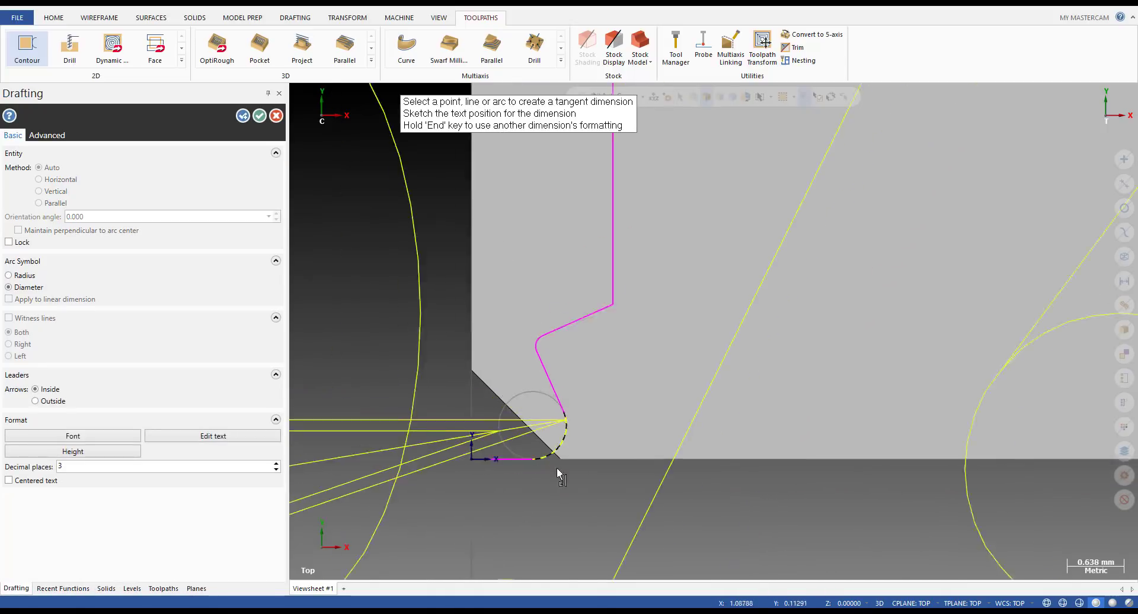
pyautogui.press('Escape')
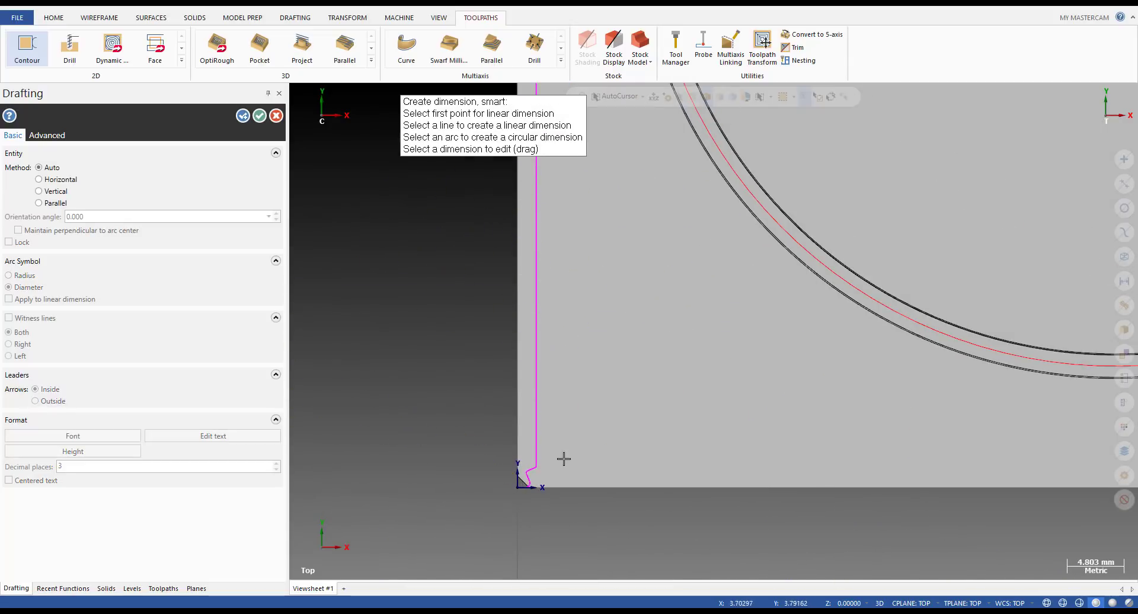
pyautogui.scroll(4, 541, 479)
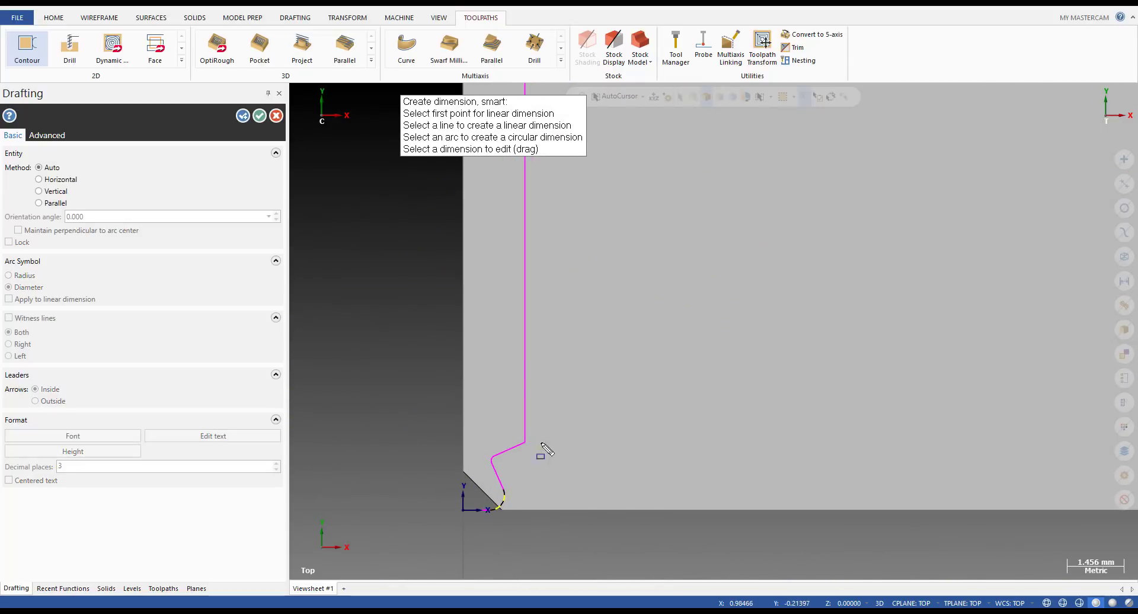
pyautogui.press('Escape')
pyautogui.scroll(1, 428, 399)
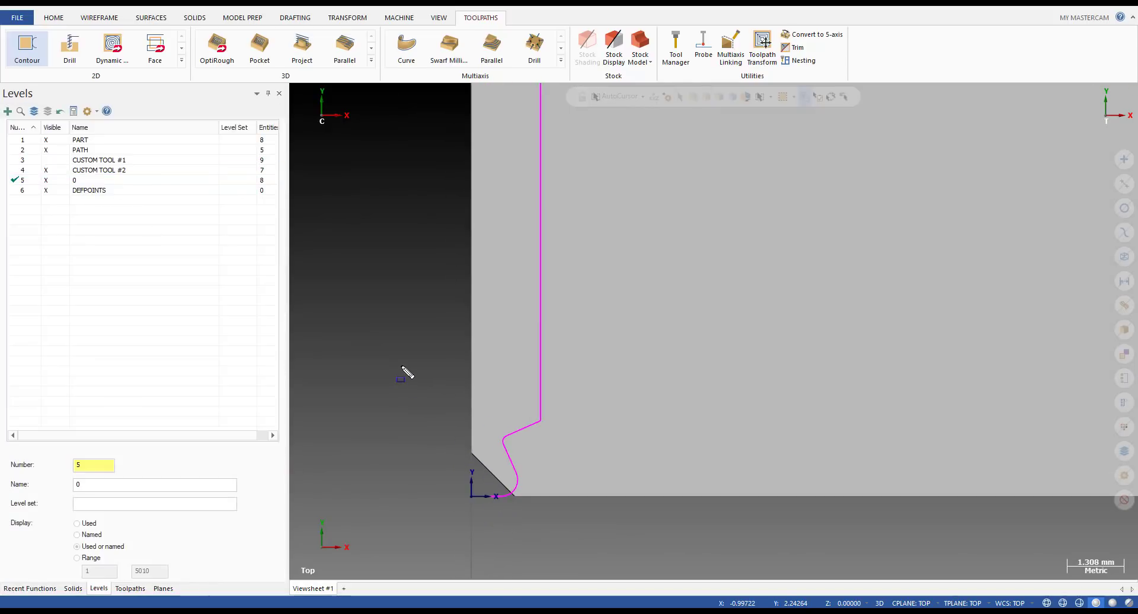
# - Measure the distance between the outermost point of the cutter profile's lower arc and the arc's end on the bottom line
pyautogui.click(59, 21)
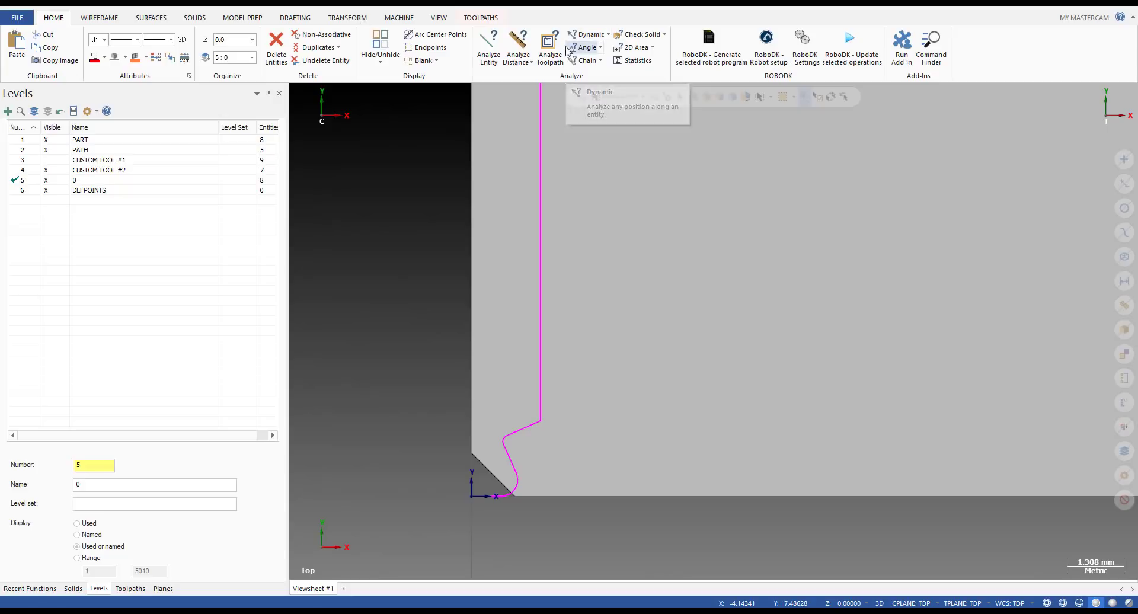
pyautogui.click(518, 44)
pyautogui.scroll(1, 573, 487)
pyautogui.scroll(5, 557, 484)
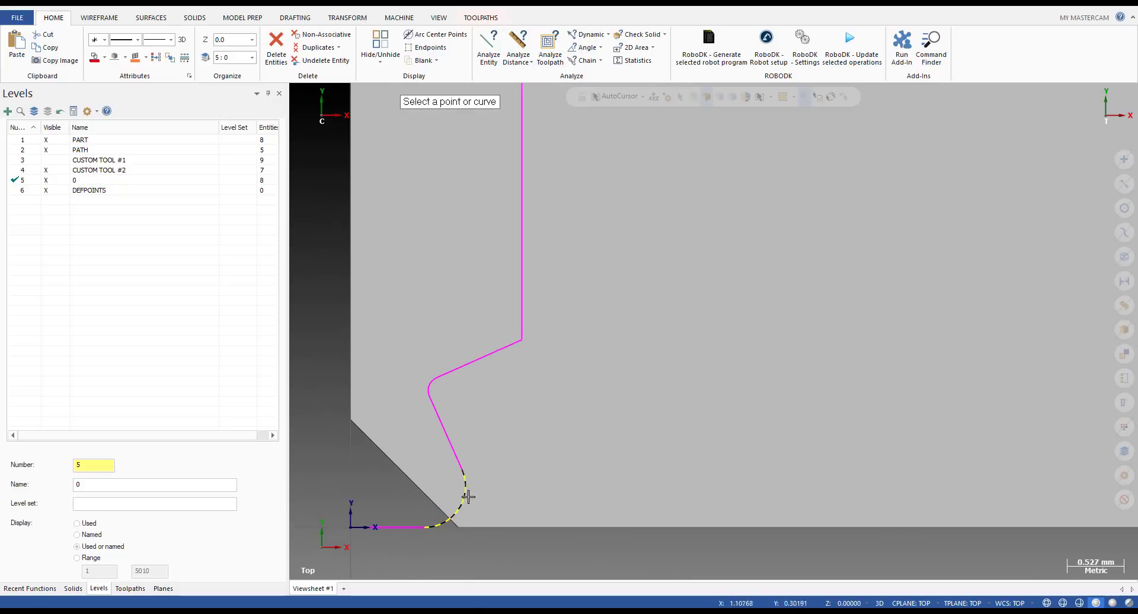
pyautogui.click(423, 528)
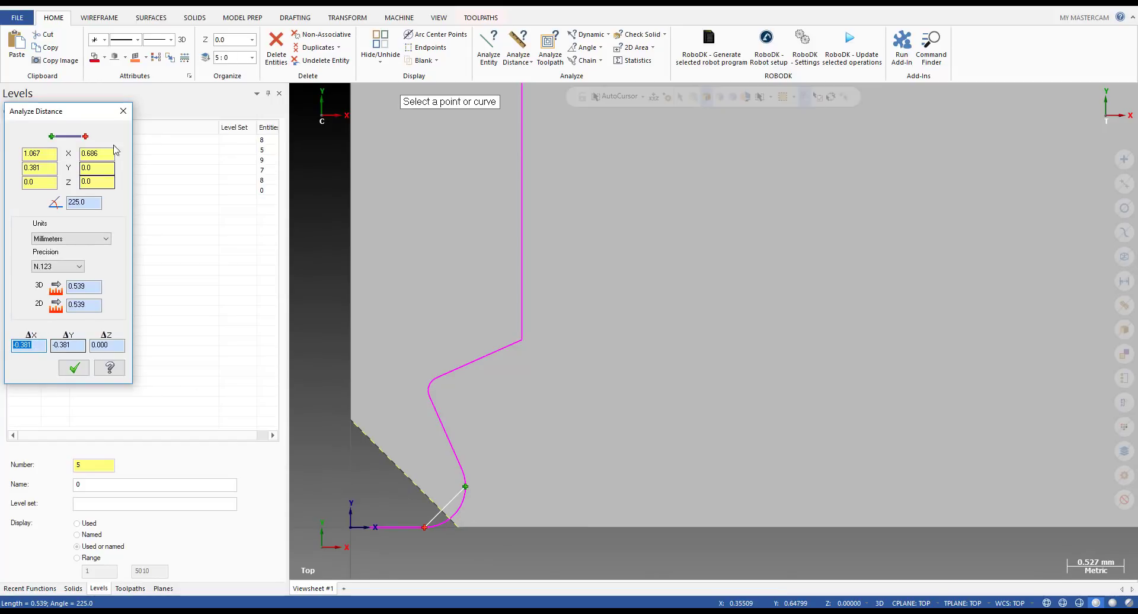
pyautogui.click(123, 112)
# - Set the lead-in and lead-out arc radii of contour operation 4 to 0.0 and regenerate the toolpath
pyautogui.click(130, 588)
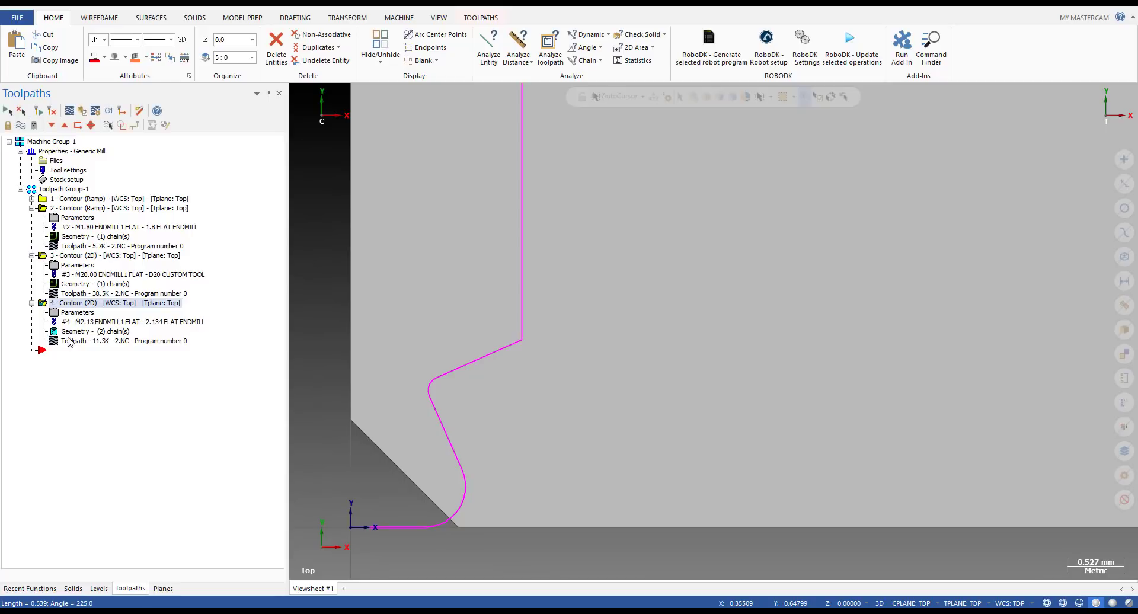
pyautogui.click(77, 313)
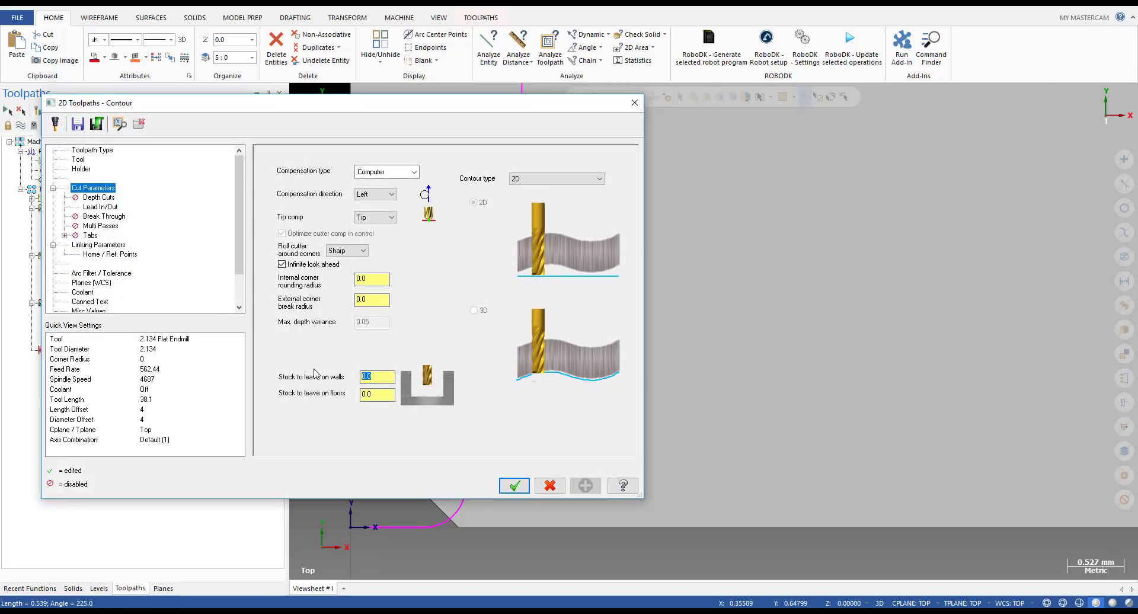
pyautogui.click(514, 486)
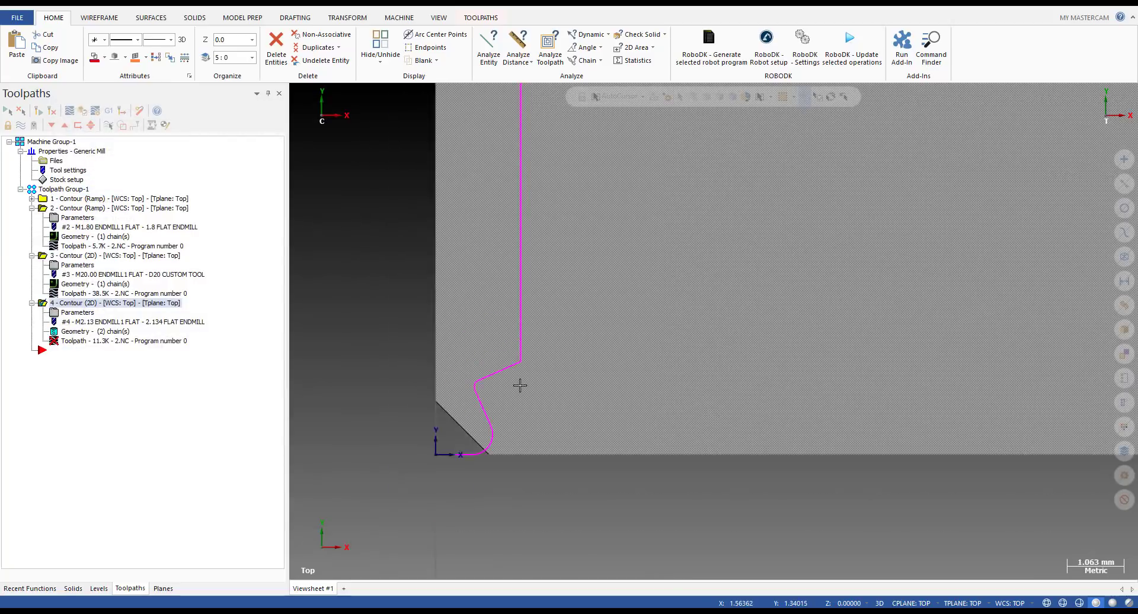
pyautogui.click(65, 314)
pyautogui.click(100, 207)
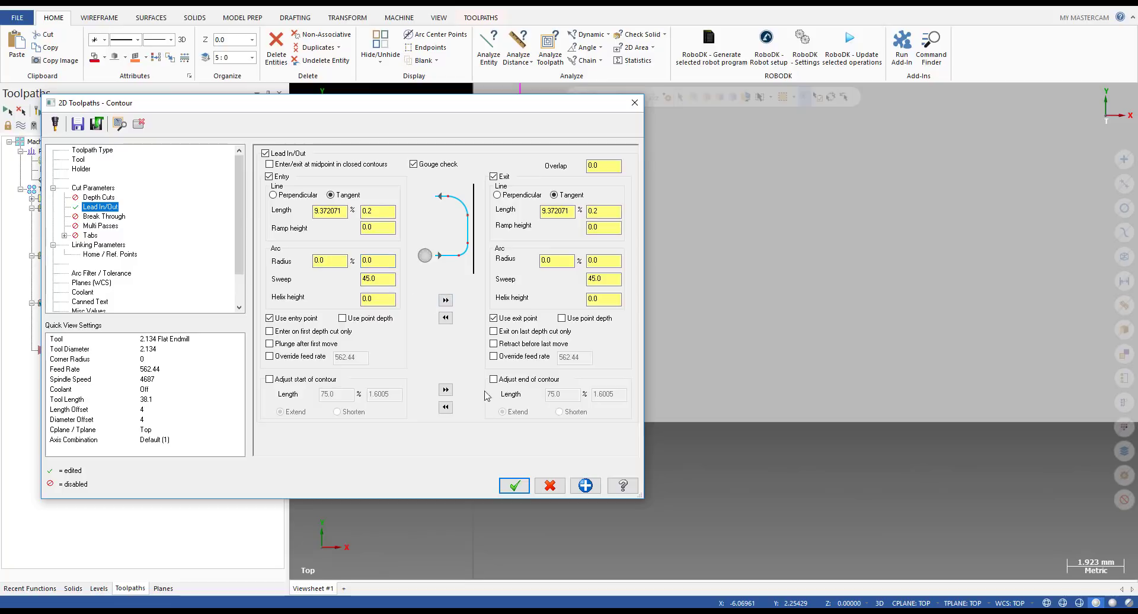
pyautogui.click(508, 486)
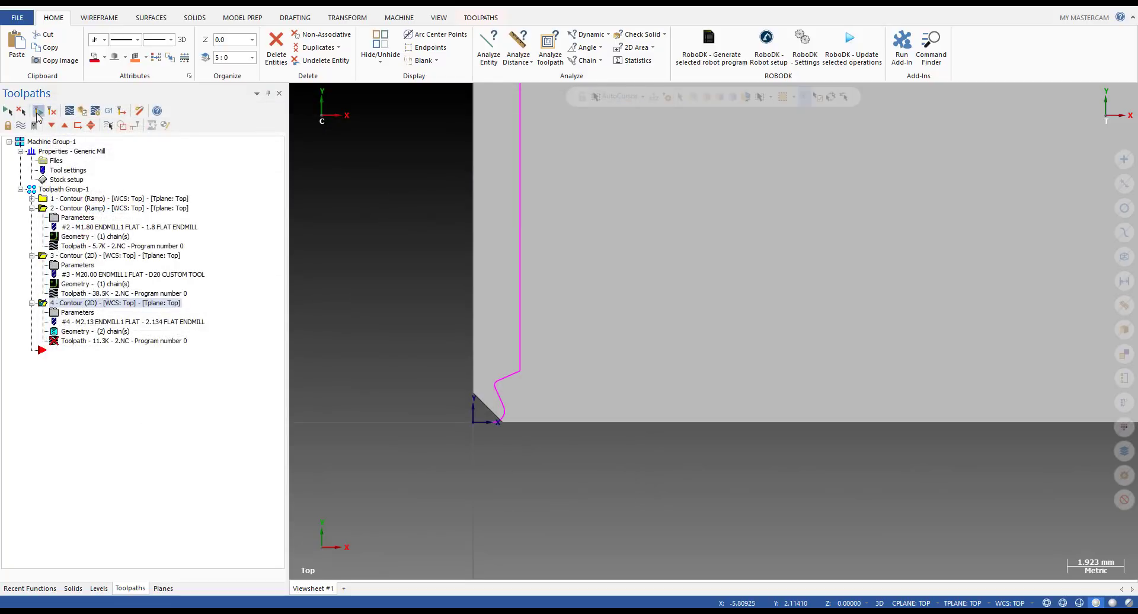
pyautogui.scroll(-8, 529, 343)
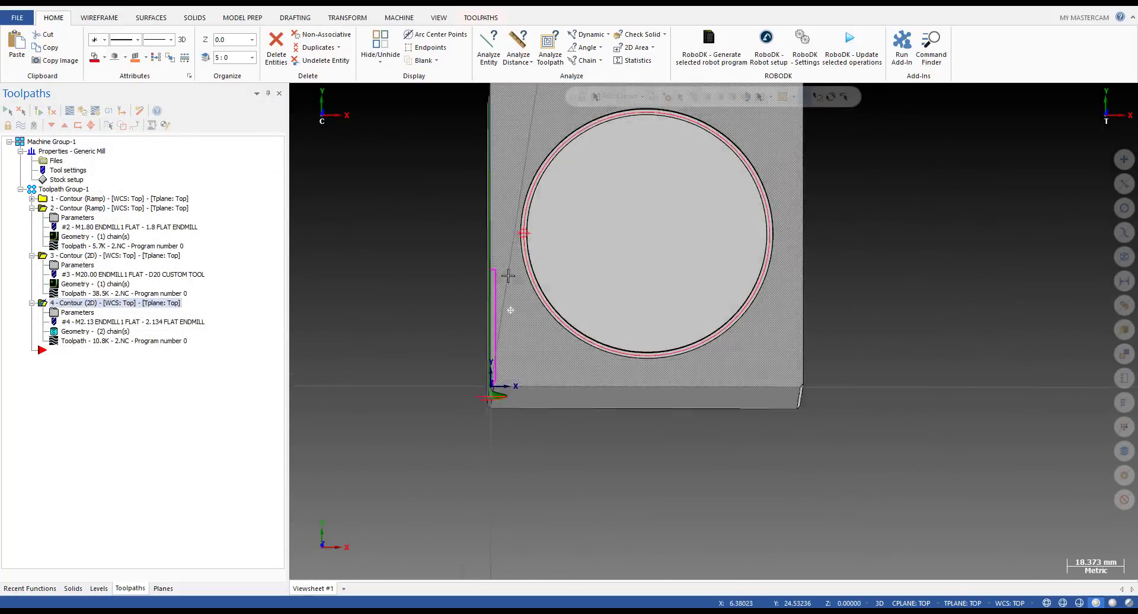
# - Backplot operation 4 to check its entry and exit moves at the round entry pocket
pyautogui.scroll(10, 545, 225)
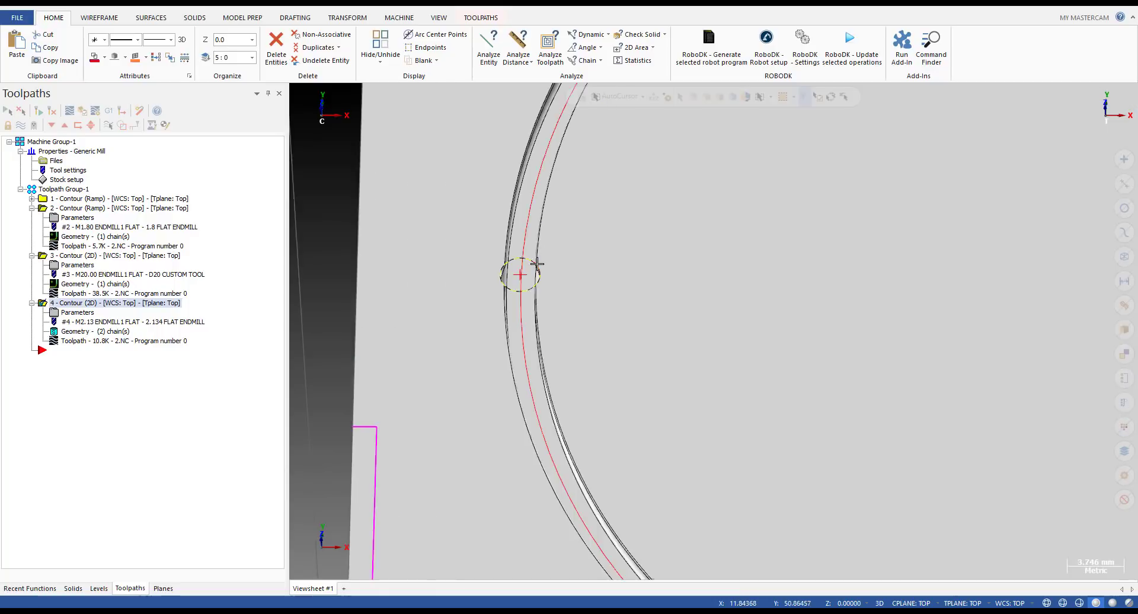
pyautogui.click(74, 342)
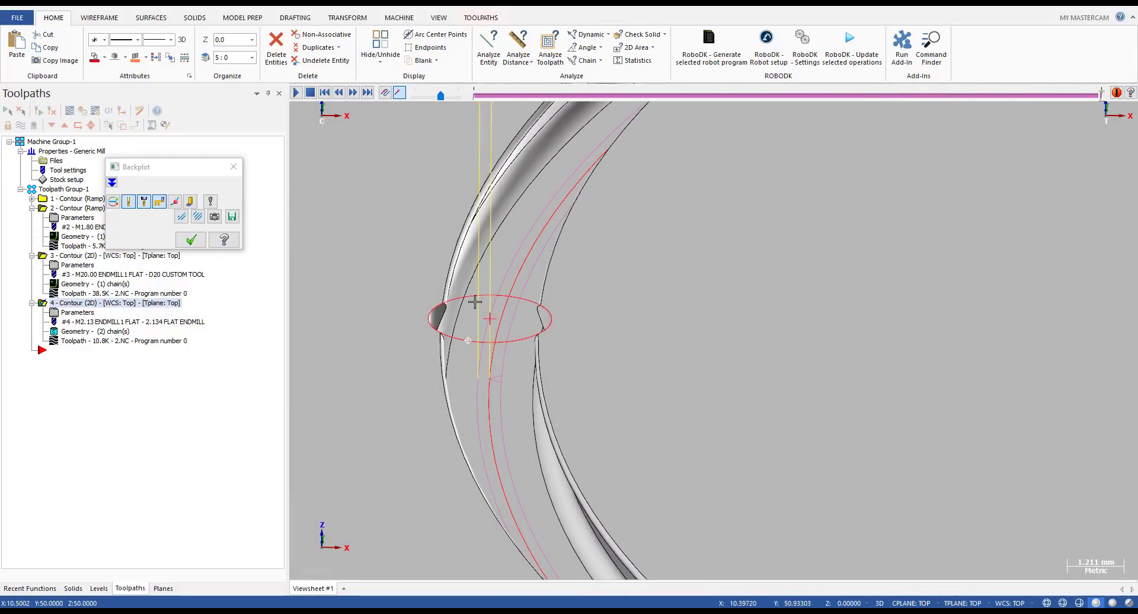
pyautogui.moveTo(475, 303); pyautogui.dragTo(468, 308, button='middle')
pyautogui.scroll(-1, 468, 307)
# - Rechain all the geometry of contour operation 4 in wireframe mode, taking the entry pocket's centre point as the first chain
pyautogui.click(95, 332)
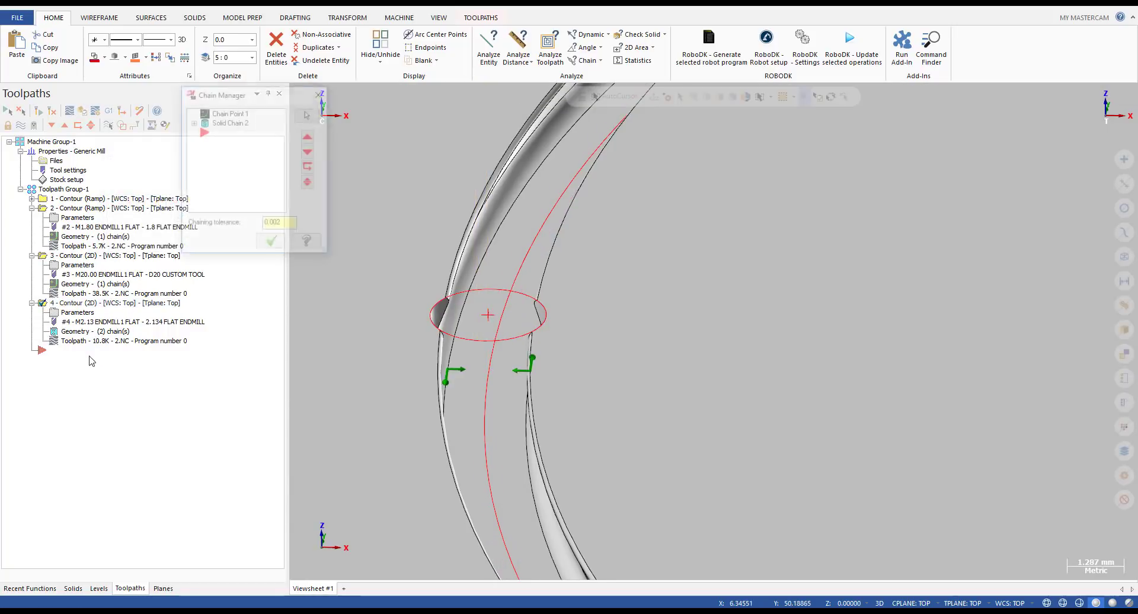
pyautogui.rightClick(229, 114)
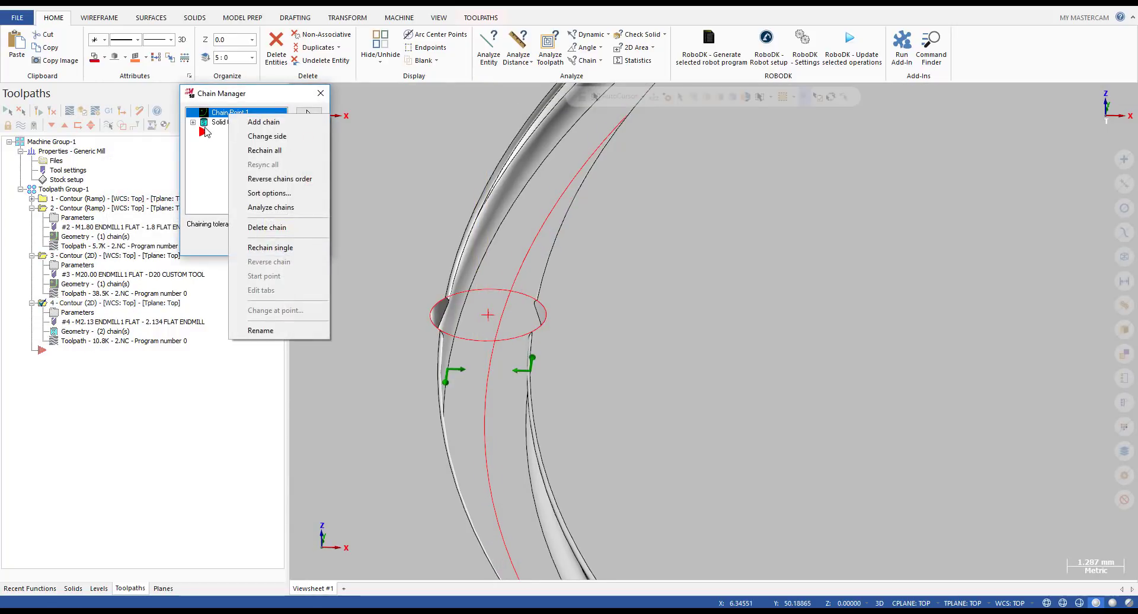
pyautogui.click(208, 171)
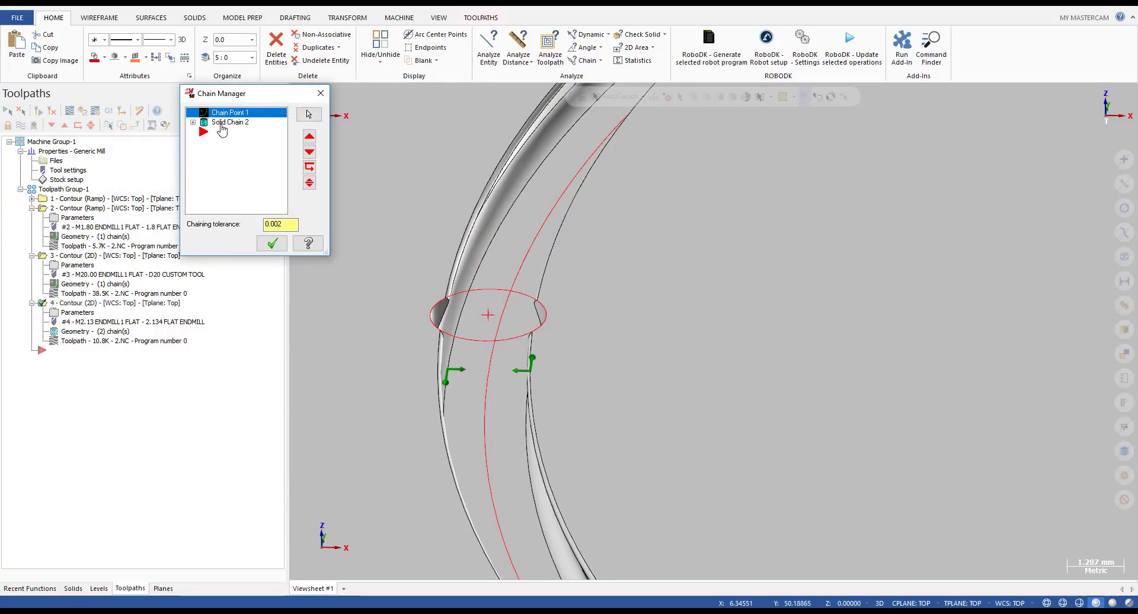
pyautogui.rightClick(220, 177)
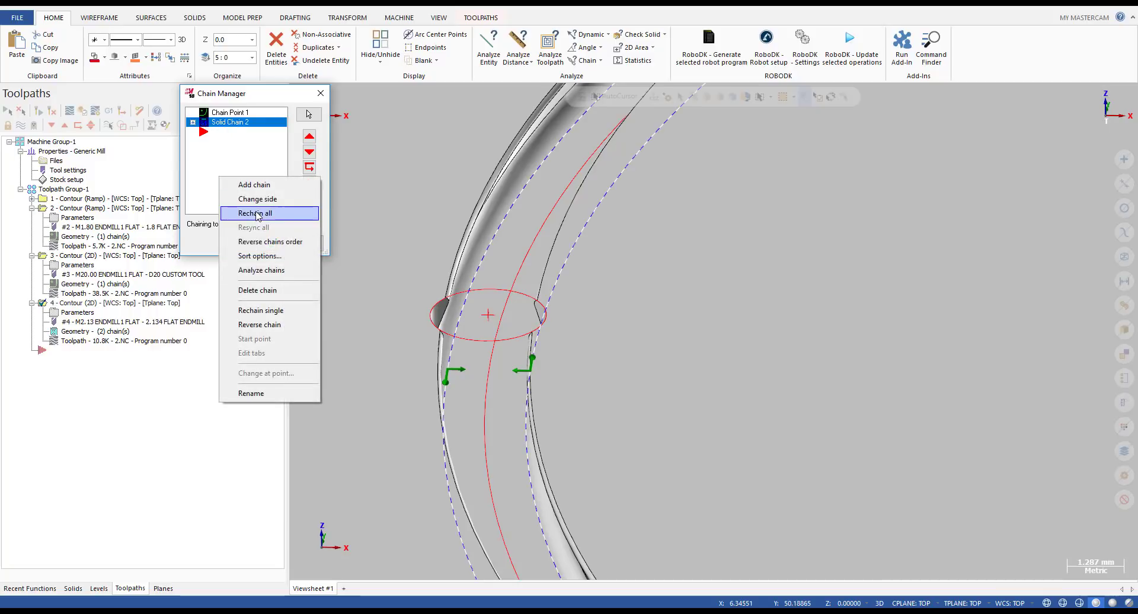
pyautogui.click(258, 215)
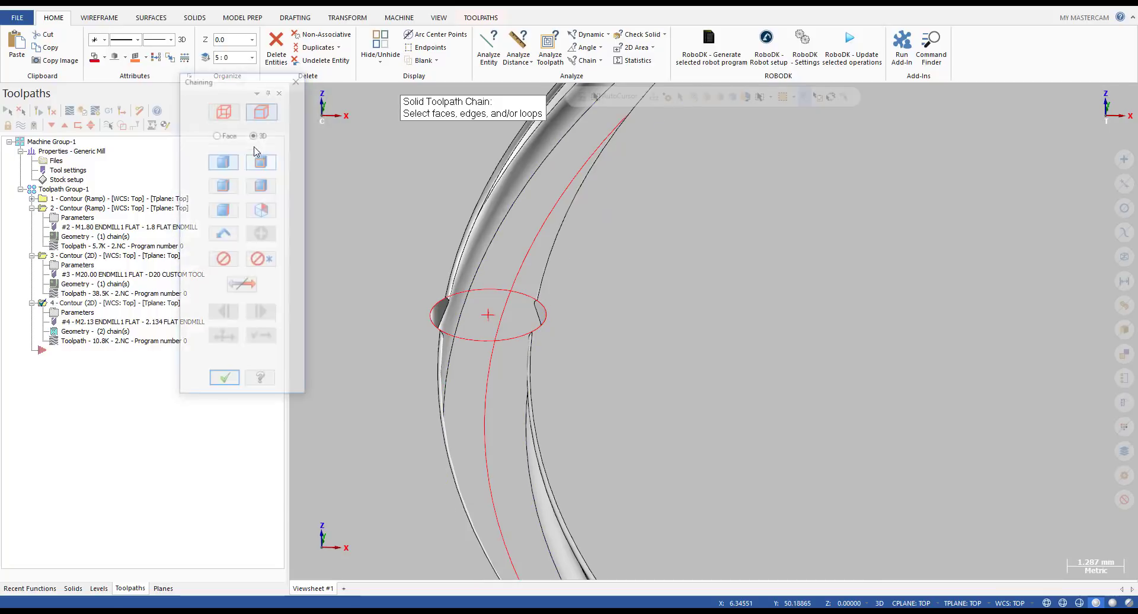
pyautogui.click(225, 110)
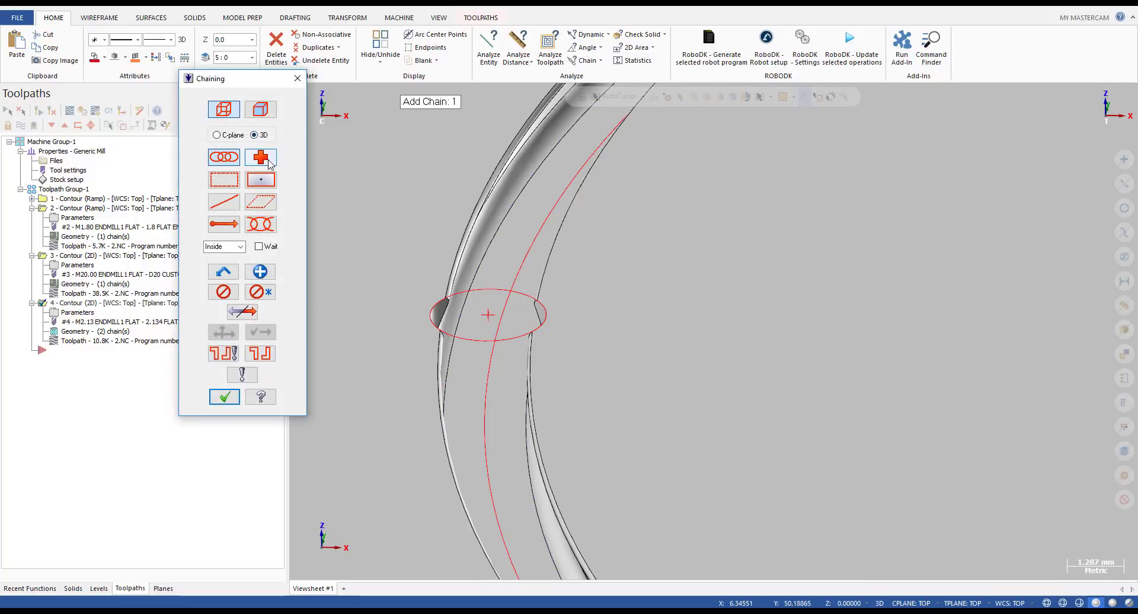
pyautogui.click(225, 396)
# - Add the bottom edge loop of the groove's inner wall as a solid chain following the centre point
pyautogui.rightClick(245, 160)
pyautogui.click(255, 169)
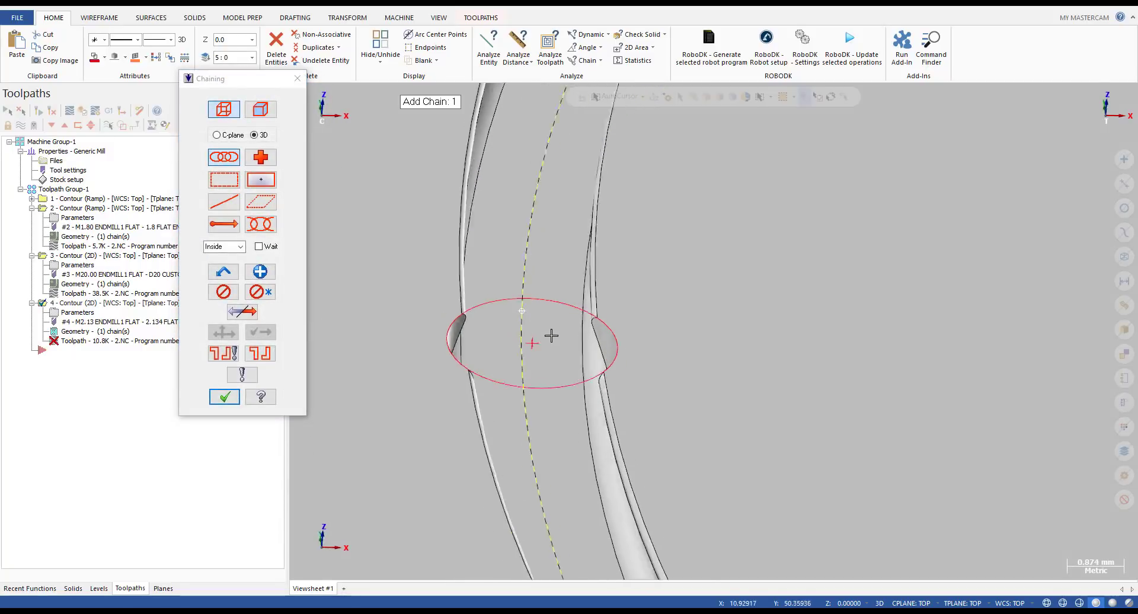
pyautogui.moveTo(545, 332); pyautogui.dragTo(589, 339, button='middle')
pyautogui.click(259, 112)
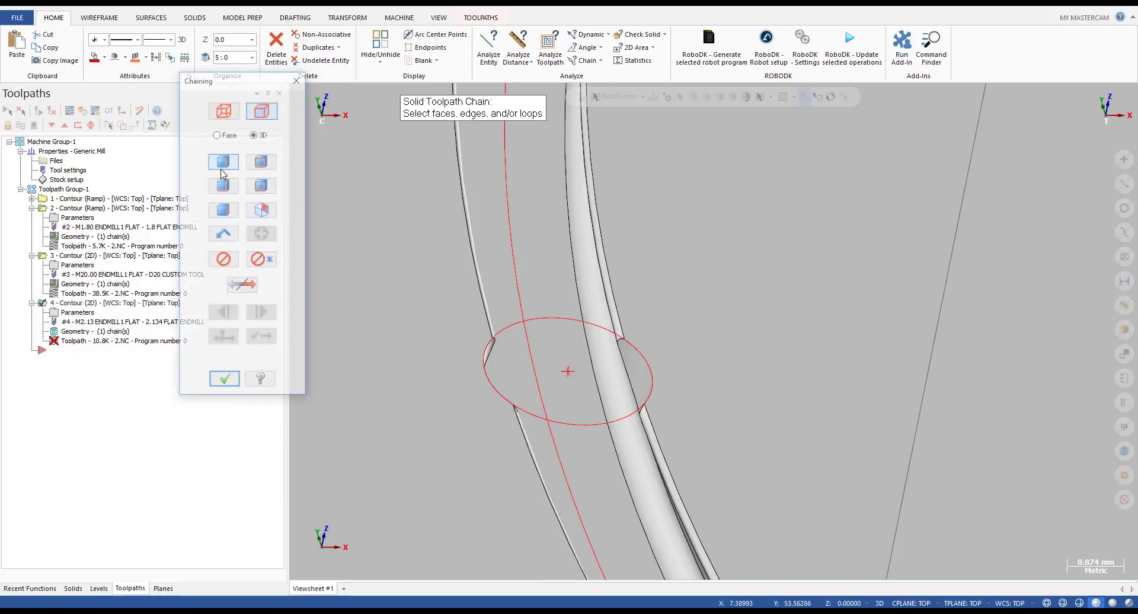
pyautogui.click(584, 348)
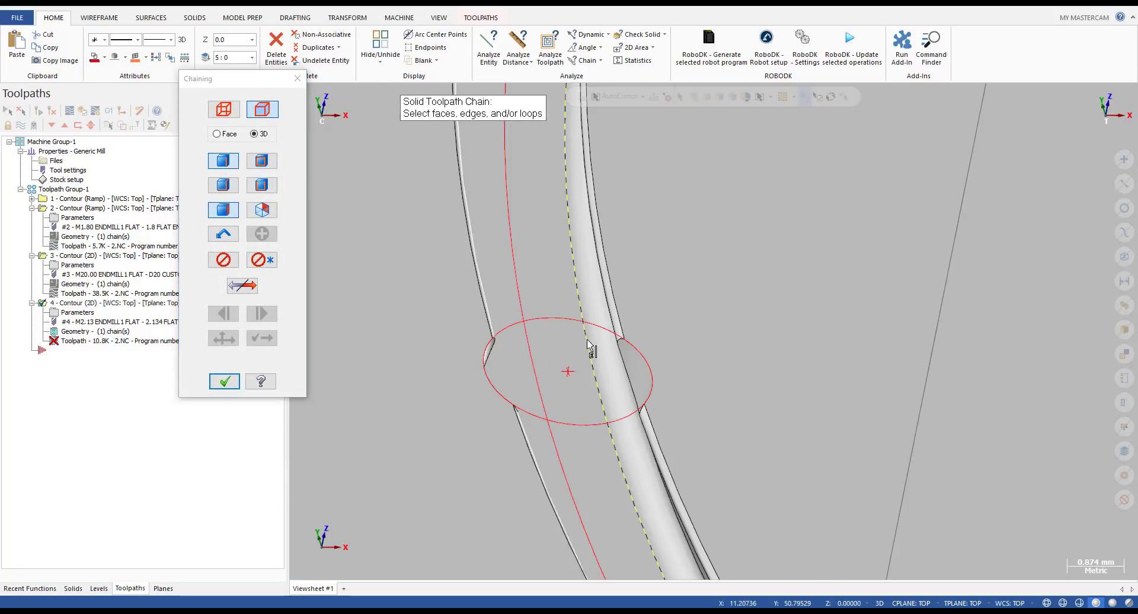
pyautogui.scroll(-4, 533, 347)
pyautogui.click(224, 381)
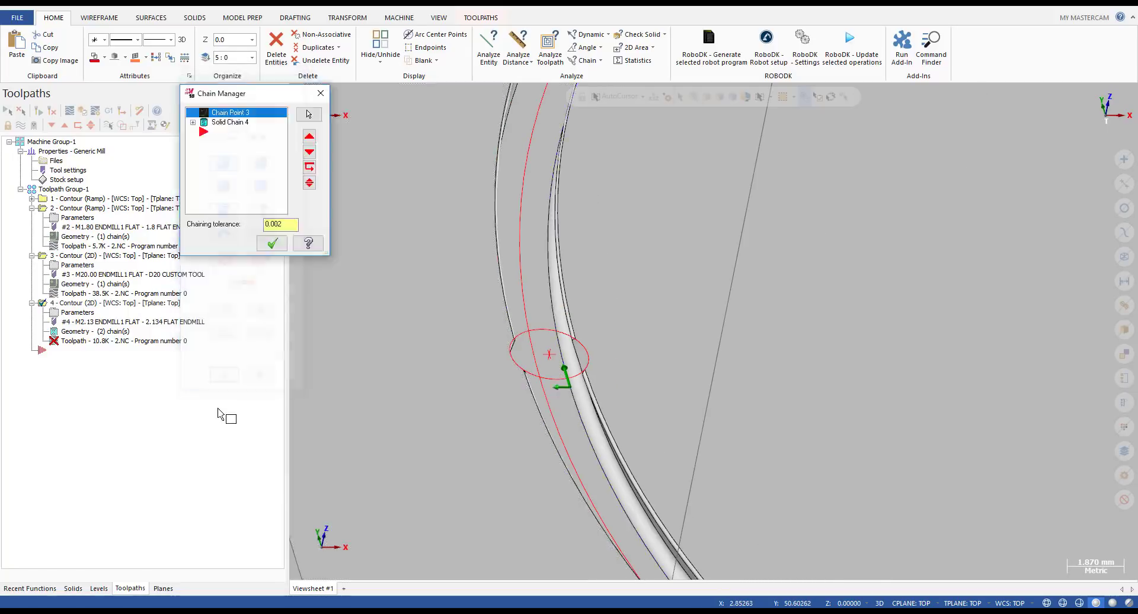
# - Add the entry pocket's centre point again as a point chain after the inner wall chain
pyautogui.rightClick(248, 172)
pyautogui.click(264, 181)
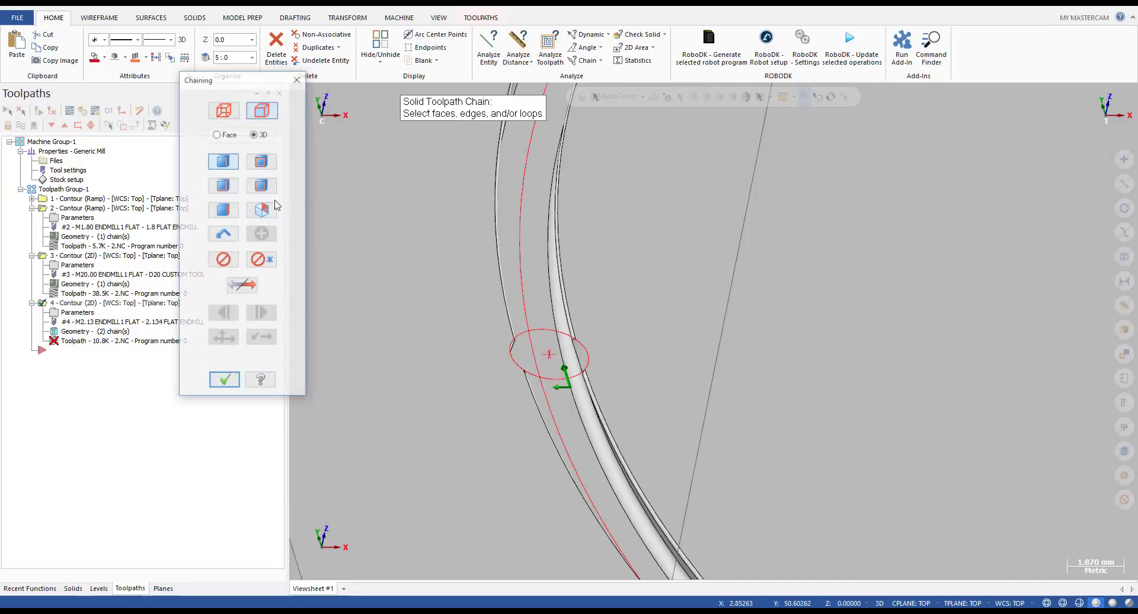
pyautogui.click(223, 109)
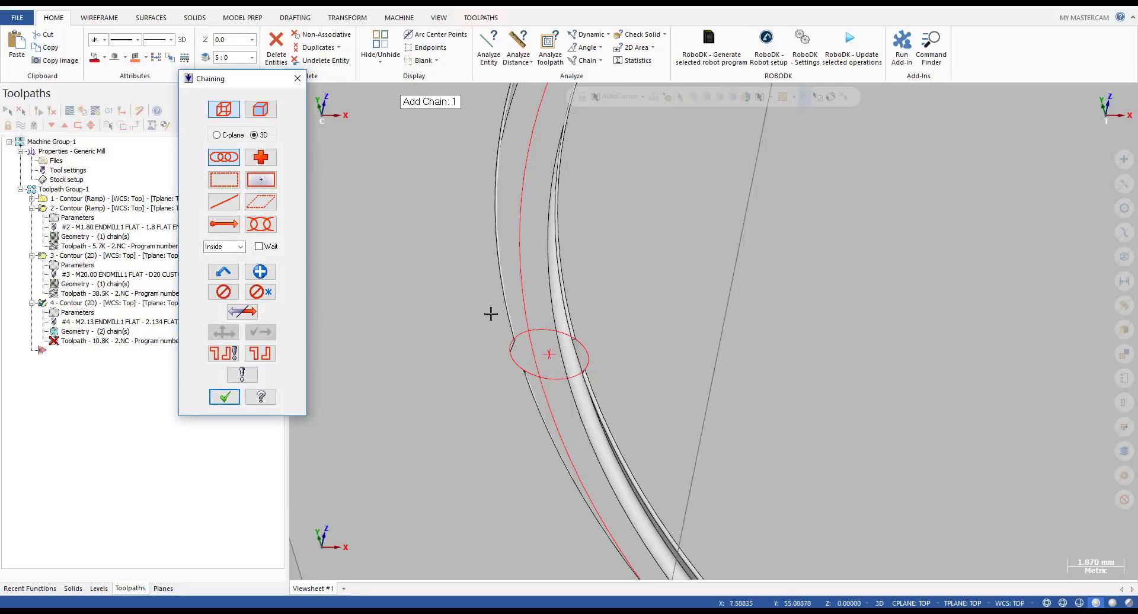
pyautogui.click(550, 359)
pyautogui.click(224, 398)
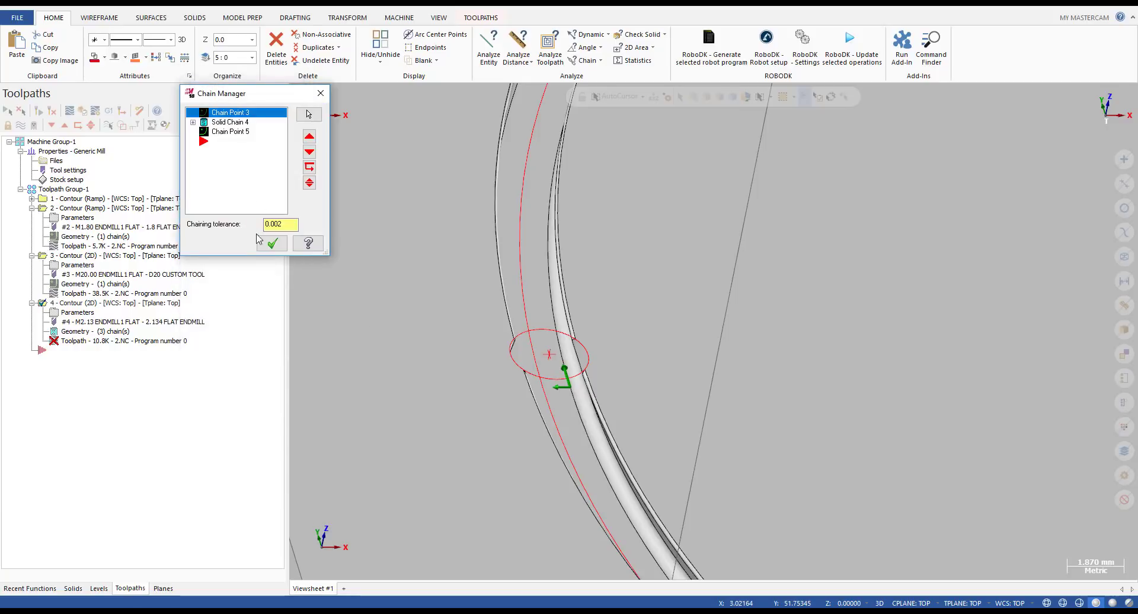
# - Add the bottom edge loop of the groove's outer wall as a solid chain with reversed direction and accept the chain list
pyautogui.rightClick(233, 158)
pyautogui.click(264, 163)
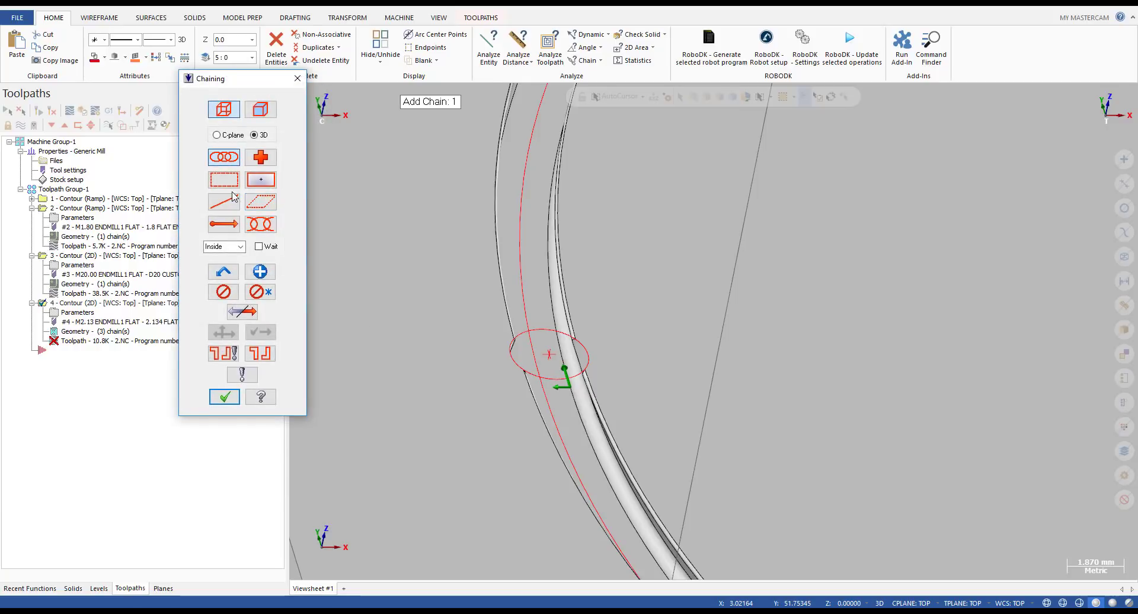
pyautogui.click(263, 113)
pyautogui.moveTo(403, 230); pyautogui.dragTo(329, 261, button='middle')
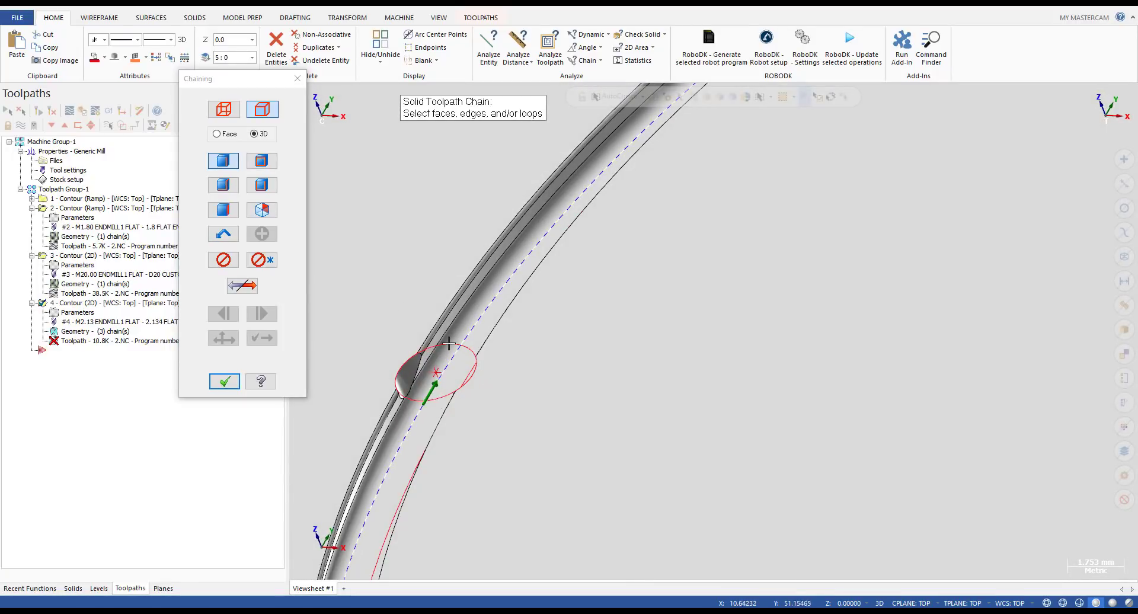
pyautogui.click(244, 286)
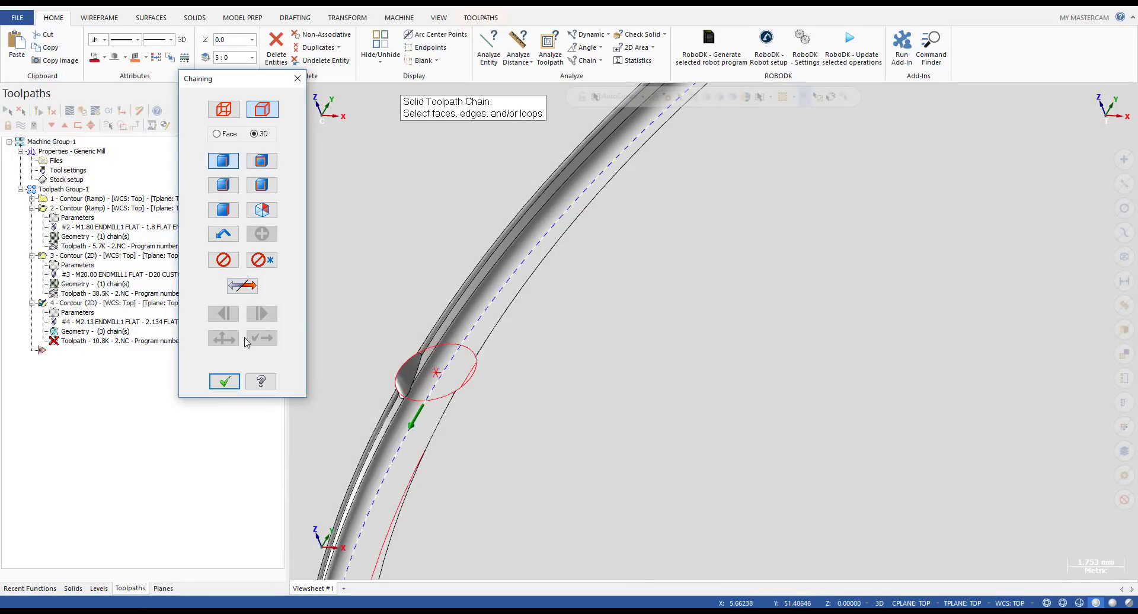
pyautogui.click(225, 381)
pyautogui.click(272, 244)
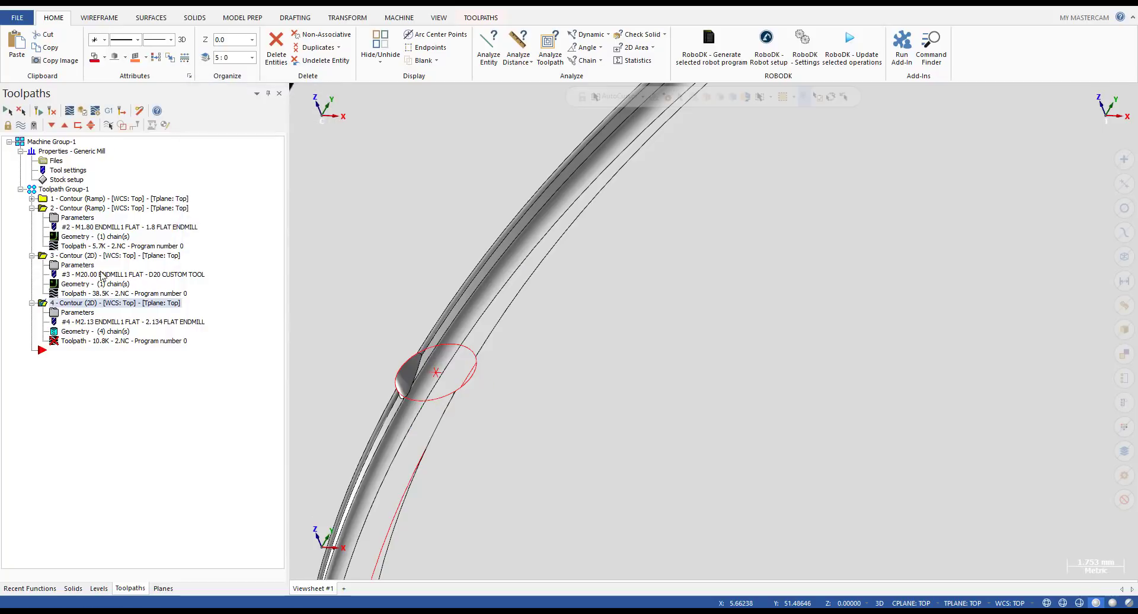
# - Regenerate contour operation 4 and backplot its first moves at the round entry pocket
pyautogui.hotkey('alt', '1')
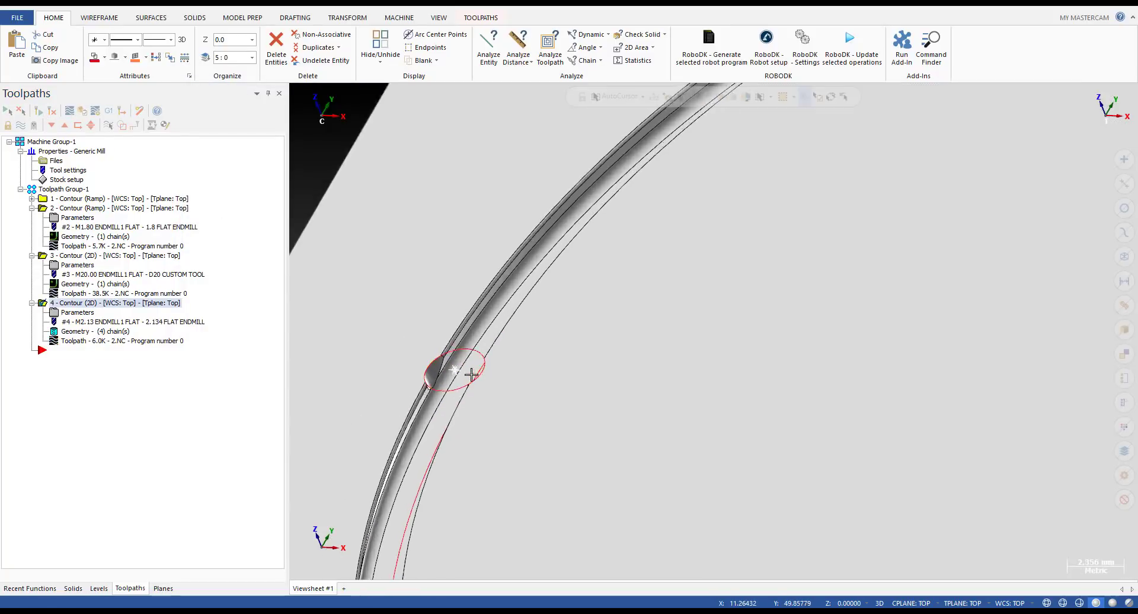
pyautogui.click(109, 342)
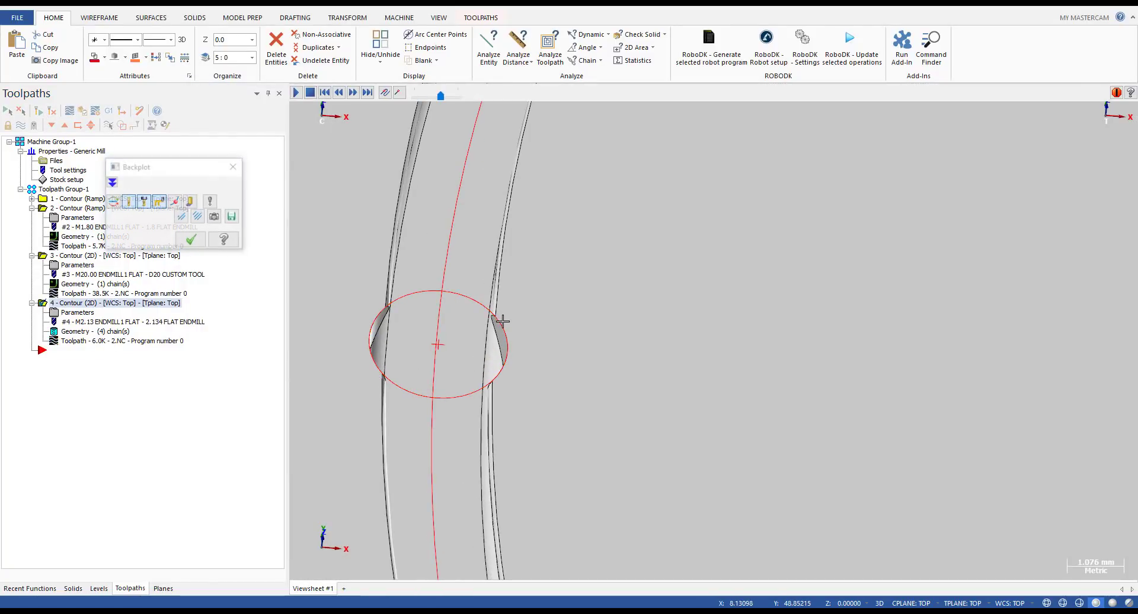
pyautogui.press('s')
pyautogui.press('s')
pyautogui.press('s')
pyautogui.press('s')
pyautogui.moveTo(477, 349)
pyautogui.mouseDown(button='middle')
pyautogui.moveTo(488, 332)
pyautogui.moveTo(437, 321)
pyautogui.moveTo(468, 318)
pyautogui.moveTo(468, 367)
pyautogui.mouseUp(button='middle')
pyautogui.press('Escape')
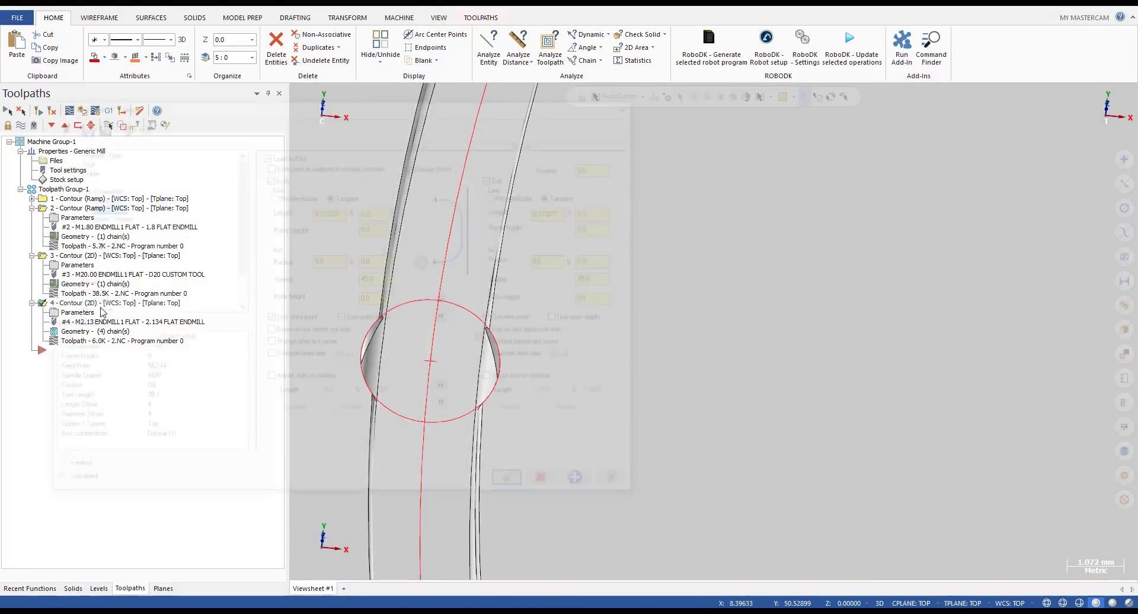
# - Review operation 4's lead in/out settings and backplot it again to examine its moves around the entry pocket
pyautogui.click(84, 319)
pyautogui.press('Escape')
pyautogui.click(101, 343)
pyautogui.press('r')
pyautogui.scroll(-2, 441, 352)
pyautogui.moveTo(442, 354)
pyautogui.mouseDown(button='middle')
pyautogui.moveTo(454, 263)
pyautogui.moveTo(455, 301)
pyautogui.moveTo(476, 321)
pyautogui.mouseUp(button='middle')
pyautogui.hotkey('alt', 's')
pyautogui.hotkey('alt', 's')
pyautogui.press('Escape')
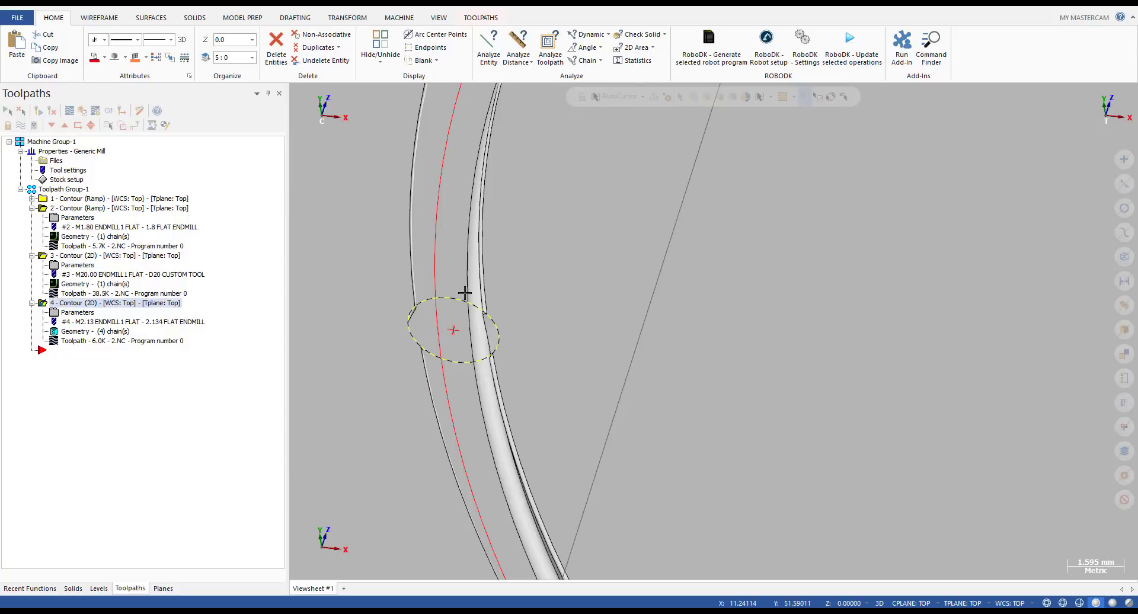
# - Collapse operations 2 and 3 in the operations list and launch a solid verification of all four operations
pyautogui.click(32, 208)
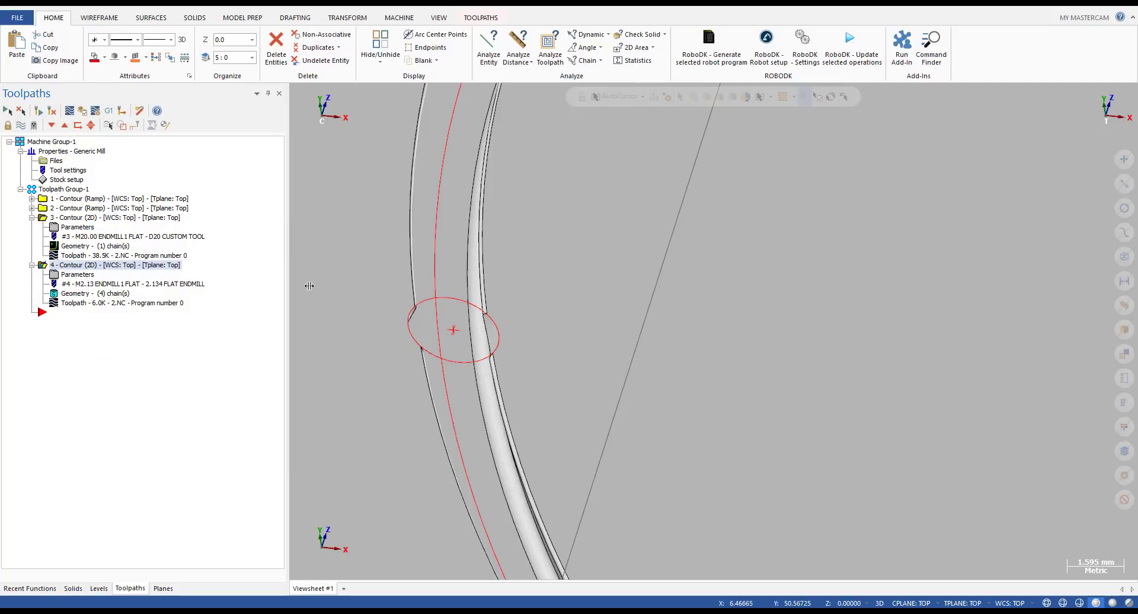
pyautogui.scroll(-10, 425, 314)
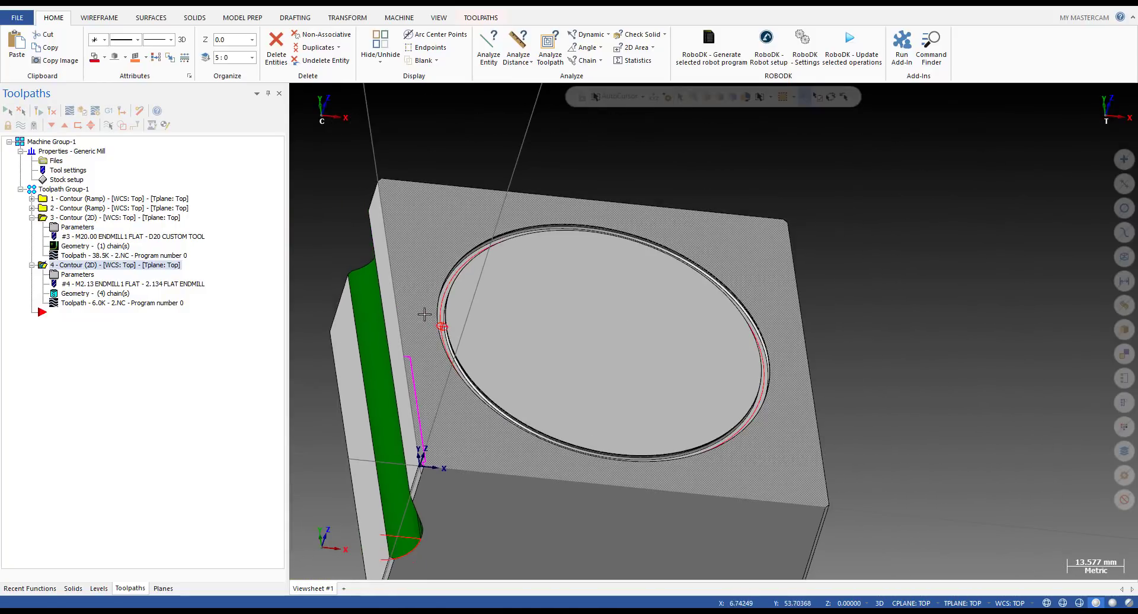
pyautogui.hotkey('alt', '1')
pyautogui.click(32, 217)
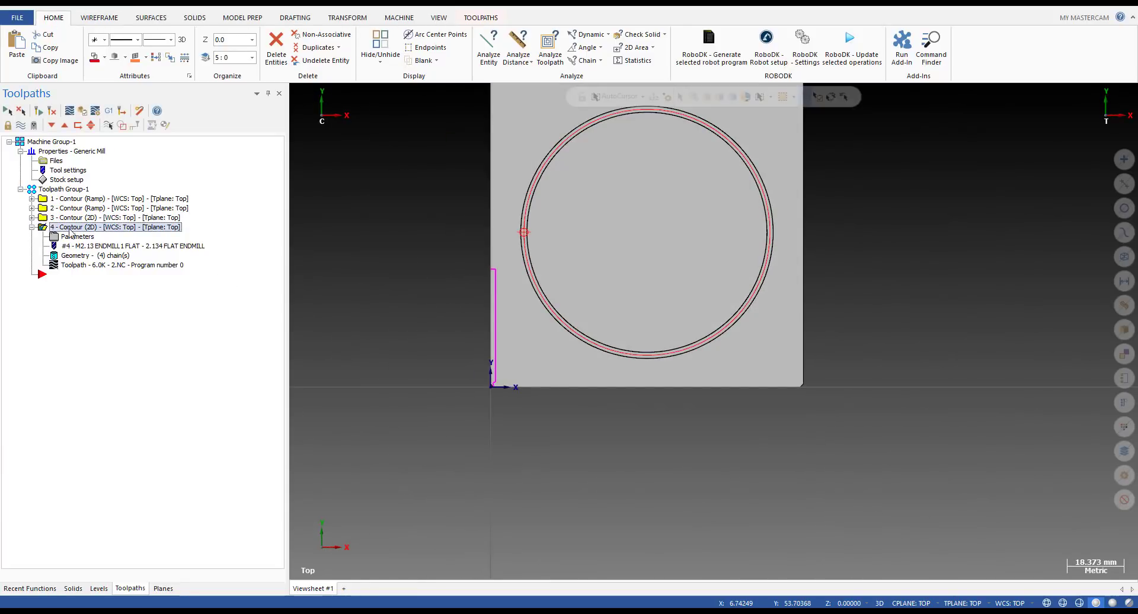
pyautogui.hotkey('alt', '7')
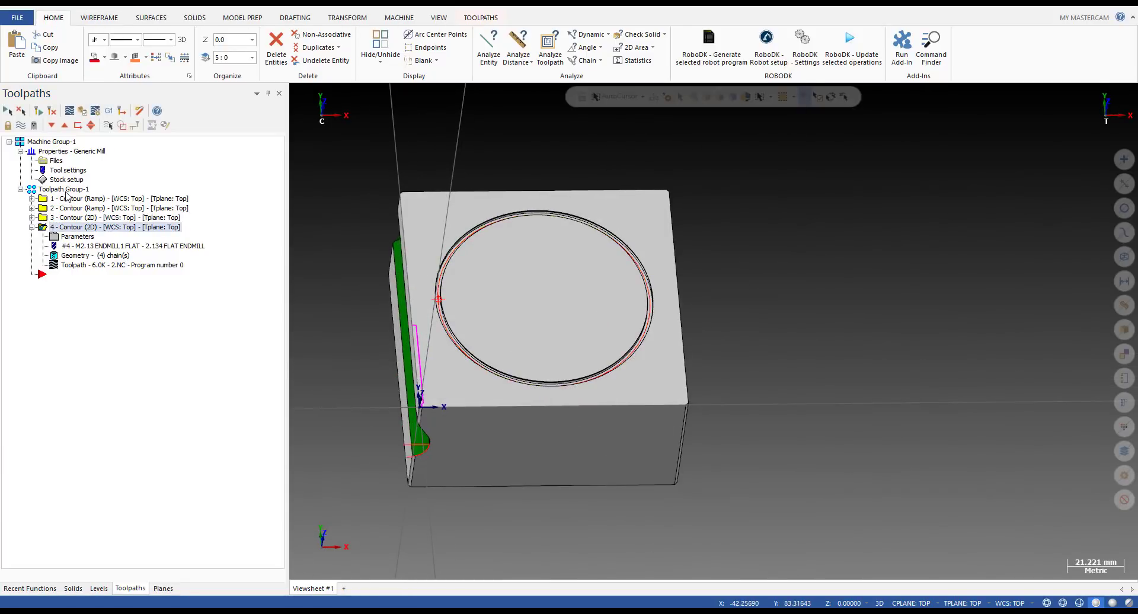
pyautogui.click(86, 113)
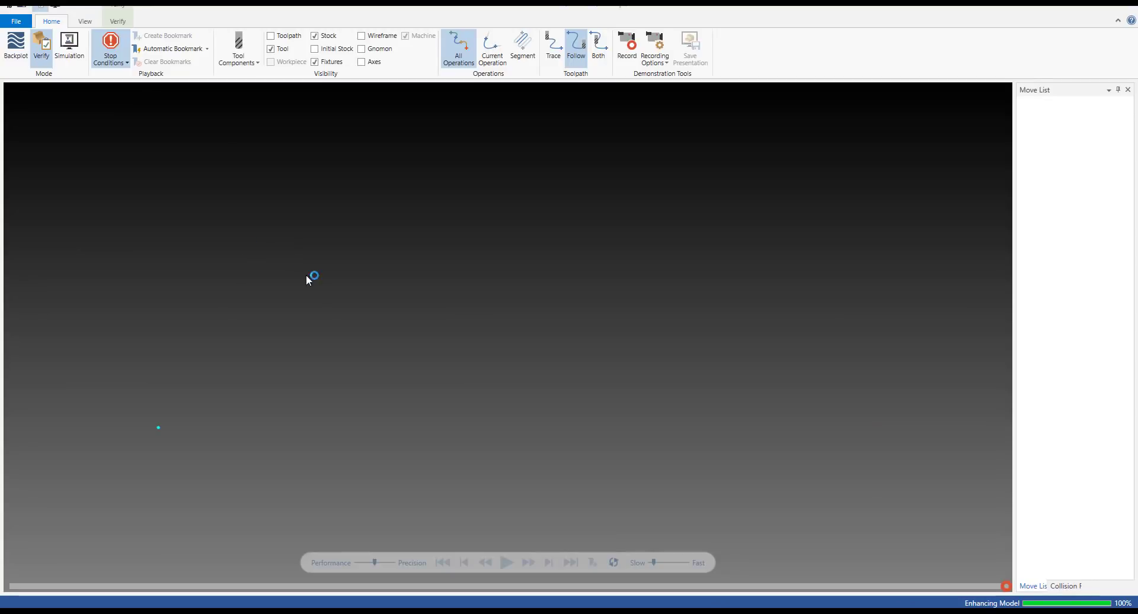
# - Step through the first verified moves of operation 1 to examine the 1.5 flat endmill entering the stock
pyautogui.scroll(8, 208, 319)
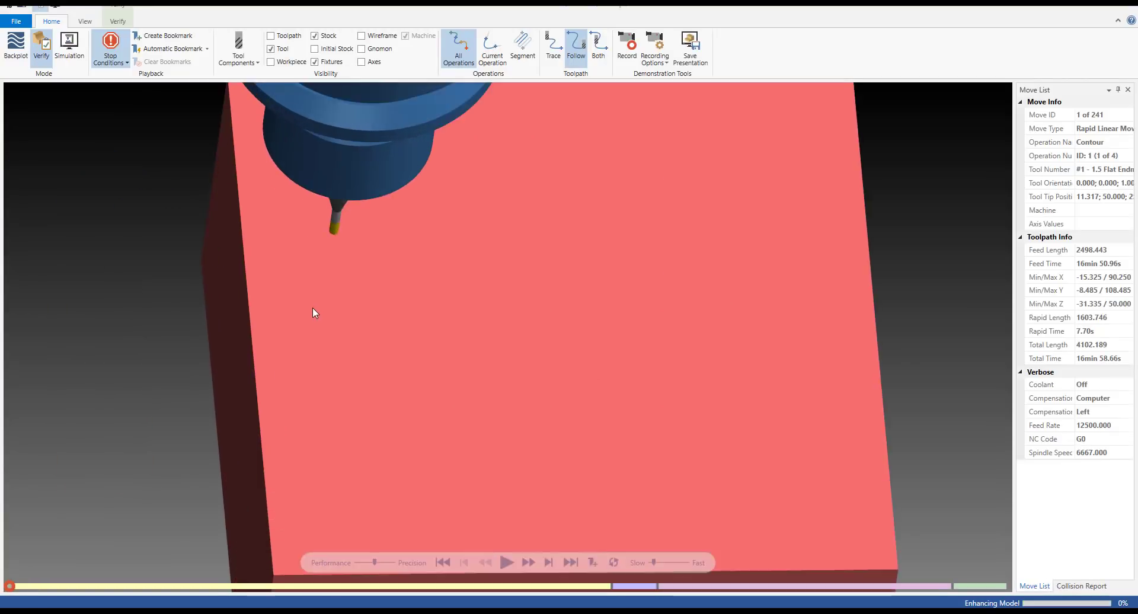
pyautogui.moveTo(312, 307); pyautogui.dragTo(315, 292, button='middle')
pyautogui.scroll(-3, 314, 289)
pyautogui.press('s')
pyautogui.press('s')
pyautogui.scroll(2, 329, 220)
pyautogui.scroll(2, 330, 219)
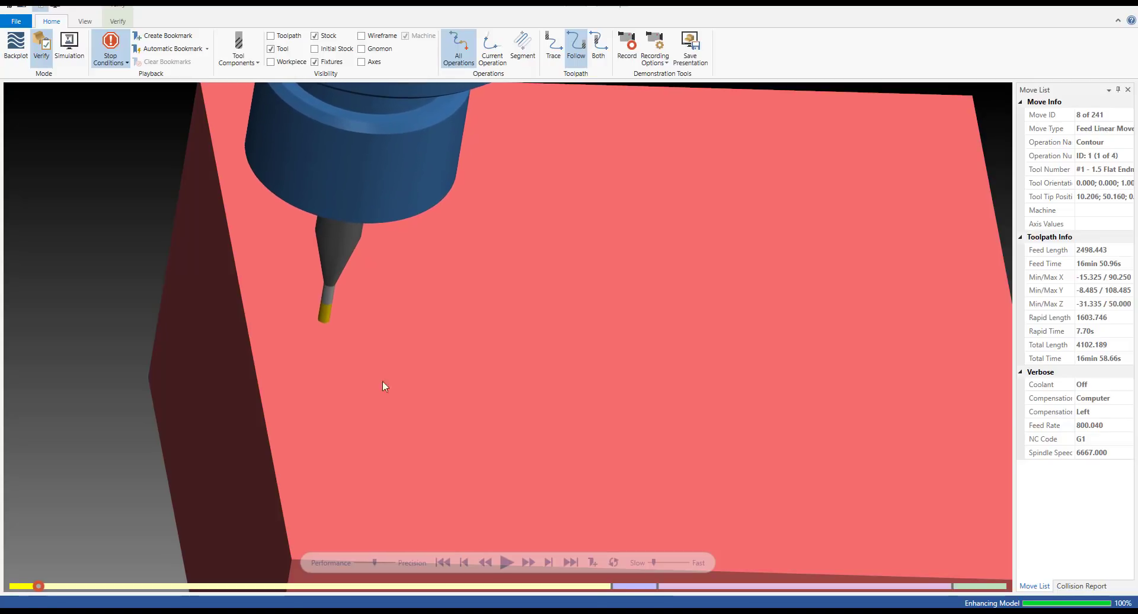
# - Check the stop conditions and play the verification through the entry pocket and circular groove cuts of operations 1 and 2
pyautogui.click(110, 64)
pyautogui.click(3, 392)
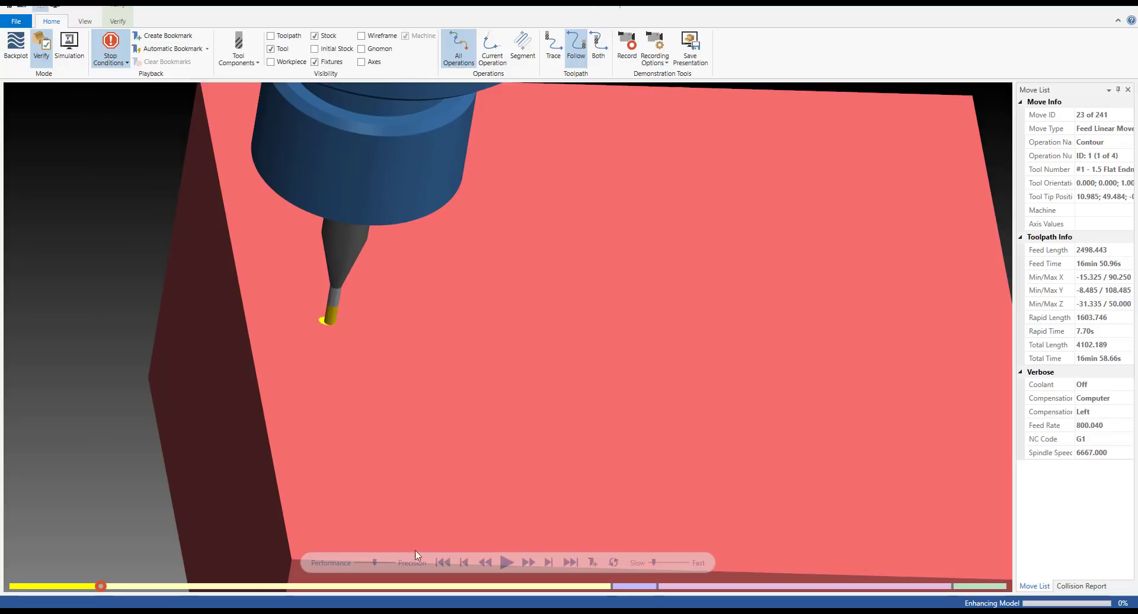
pyautogui.click(507, 562)
pyautogui.scroll(2, 300, 325)
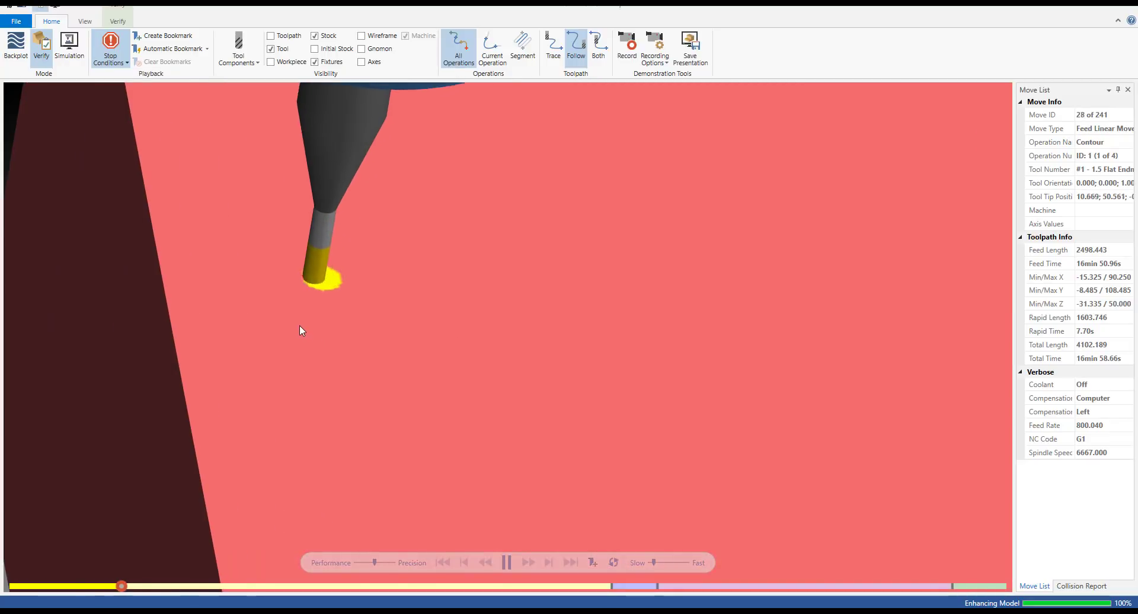
pyautogui.scroll(-4, 300, 325)
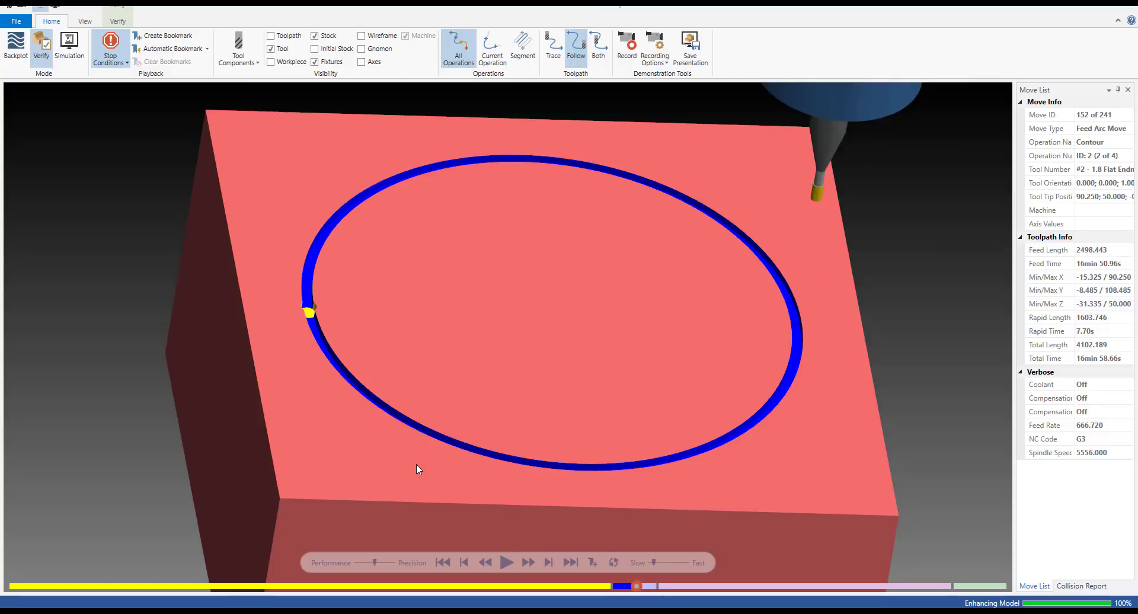
pyautogui.scroll(1, 416, 465)
pyautogui.scroll(-5, 380, 413)
pyautogui.moveTo(325, 447); pyautogui.dragTo(328, 424, button='middle')
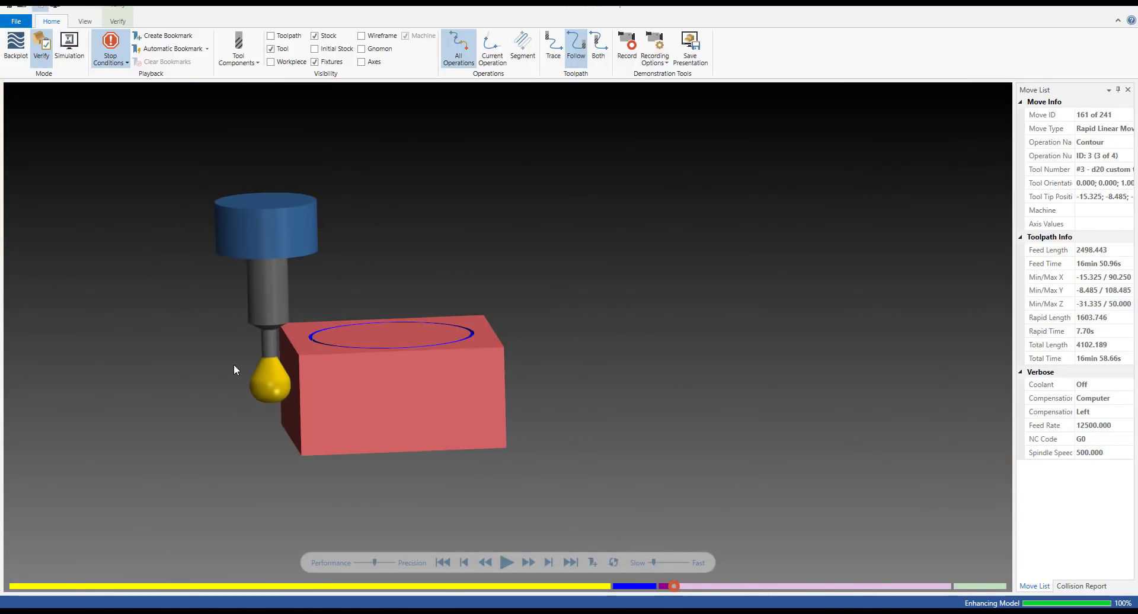
# - Step through and play the verification of operation 3, examining the D20 custom tool's side cuts up to the change to operation 4
pyautogui.scroll(3, 335, 370)
pyautogui.press('s')
pyautogui.moveTo(298, 430); pyautogui.dragTo(318, 418, button='middle')
pyautogui.press('s')
pyautogui.press('s')
pyautogui.press('s')
pyautogui.press('s')
pyautogui.press('s')
pyautogui.press('s')
pyautogui.press('s')
pyautogui.press('s')
pyautogui.press('s')
pyautogui.press('s')
pyautogui.press('s')
pyautogui.press('s')
pyautogui.press('s')
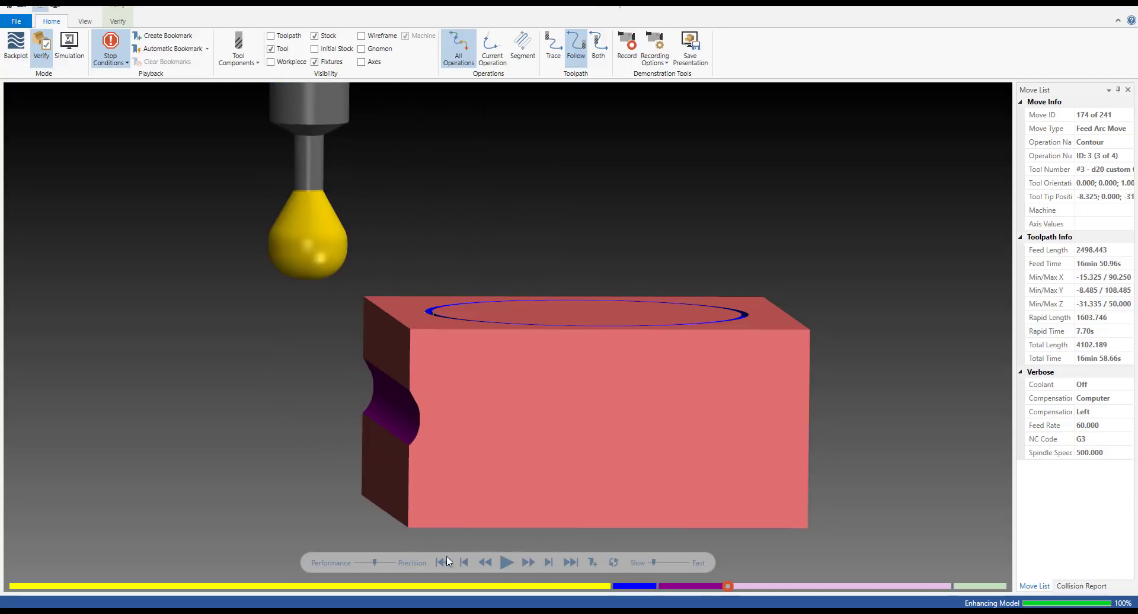
pyautogui.click(504, 564)
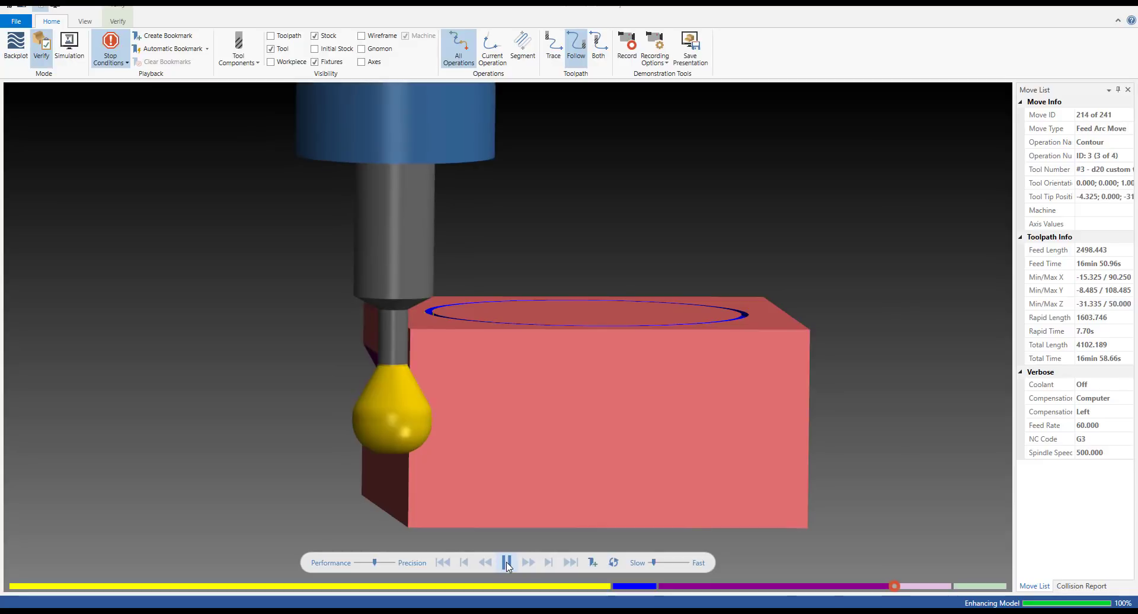
pyautogui.moveTo(386, 532); pyautogui.dragTo(389, 431, button='middle')
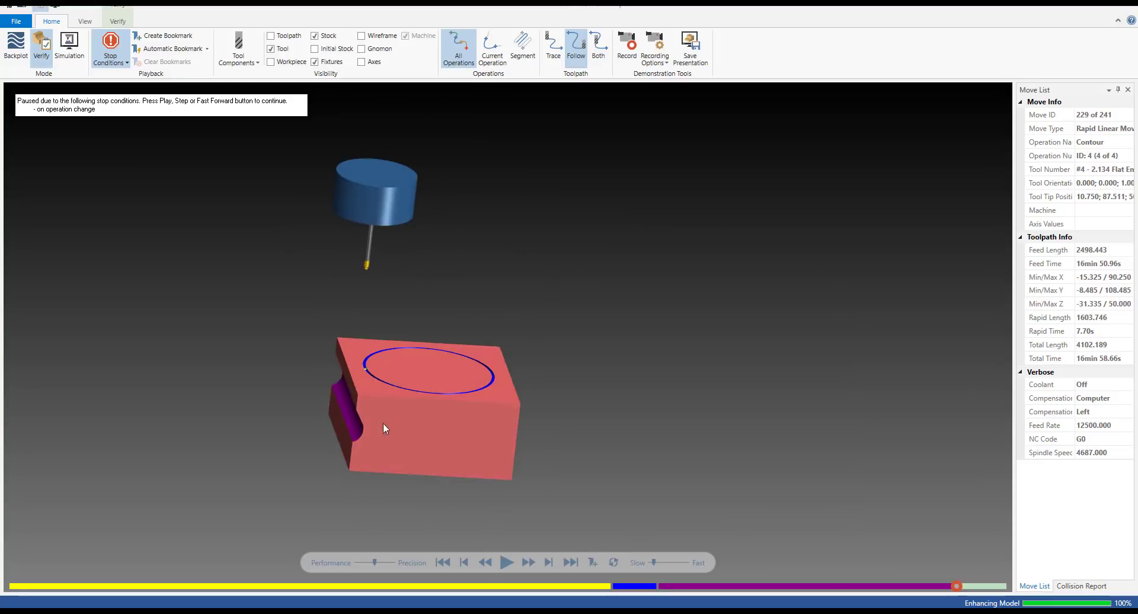
# - Step through the first moves of operation 4 and examine the dovetail cutter as it approaches the groove's entry pocket
pyautogui.scroll(7, 358, 350)
pyautogui.press('s')
pyautogui.scroll(-4, 354, 382)
pyautogui.press('s')
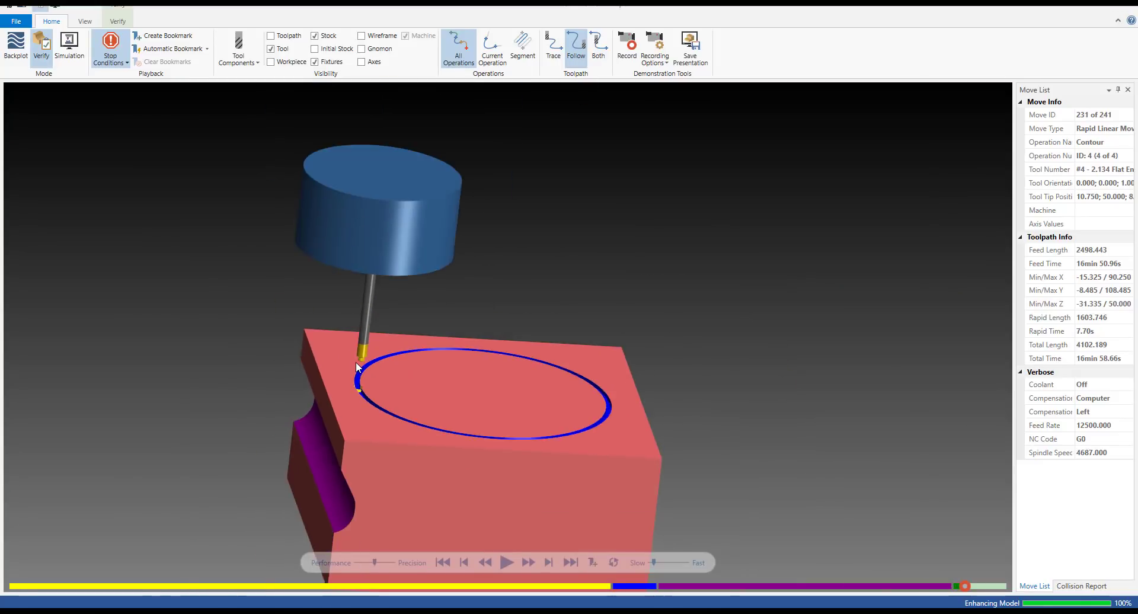
pyautogui.scroll(6, 355, 363)
pyautogui.scroll(1, 384, 346)
pyautogui.scroll(3, 384, 346)
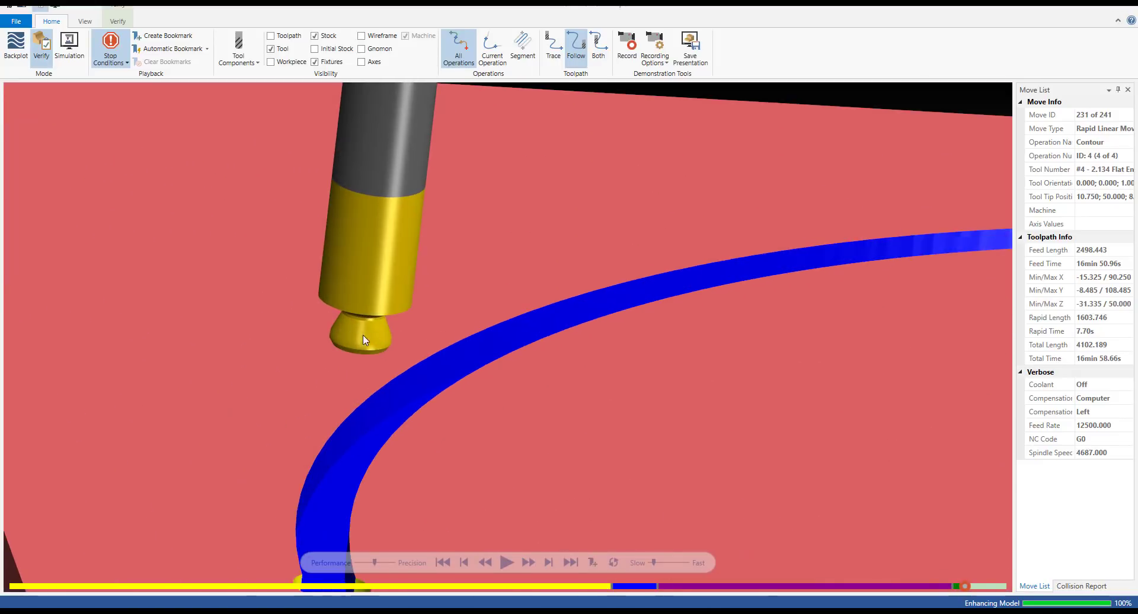
pyautogui.scroll(-3, 343, 332)
# - Step through the remaining moves of operation 4 to the end, examining the undercut around the entry pocket
pyautogui.press('s')
pyautogui.scroll(-2, 340, 383)
pyautogui.moveTo(335, 436); pyautogui.dragTo(257, 385, button='middle')
pyautogui.scroll(5, 257, 384)
pyautogui.press('s')
pyautogui.press('s')
pyautogui.press('s')
pyautogui.press('s')
pyautogui.press('s')
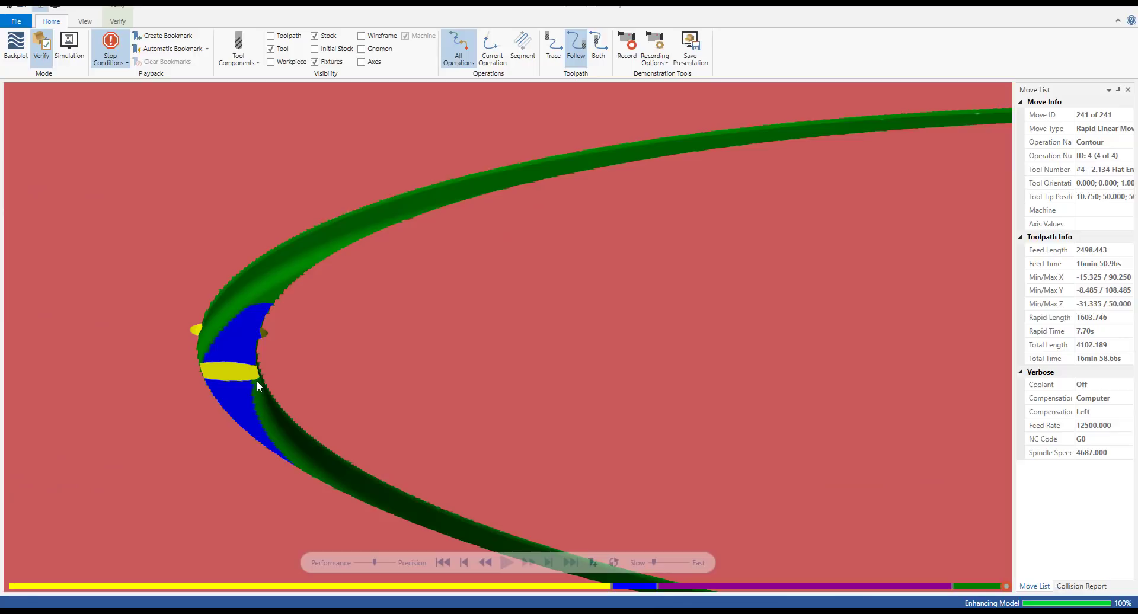
# - Overlay the workpiece on the verified stock, compare the groove walls with it from several distances, and hide it again
pyautogui.scroll(-5, 257, 386)
pyautogui.click(271, 62)
pyautogui.scroll(5, 262, 366)
pyautogui.scroll(-6, 221, 380)
pyautogui.scroll(5, 389, 365)
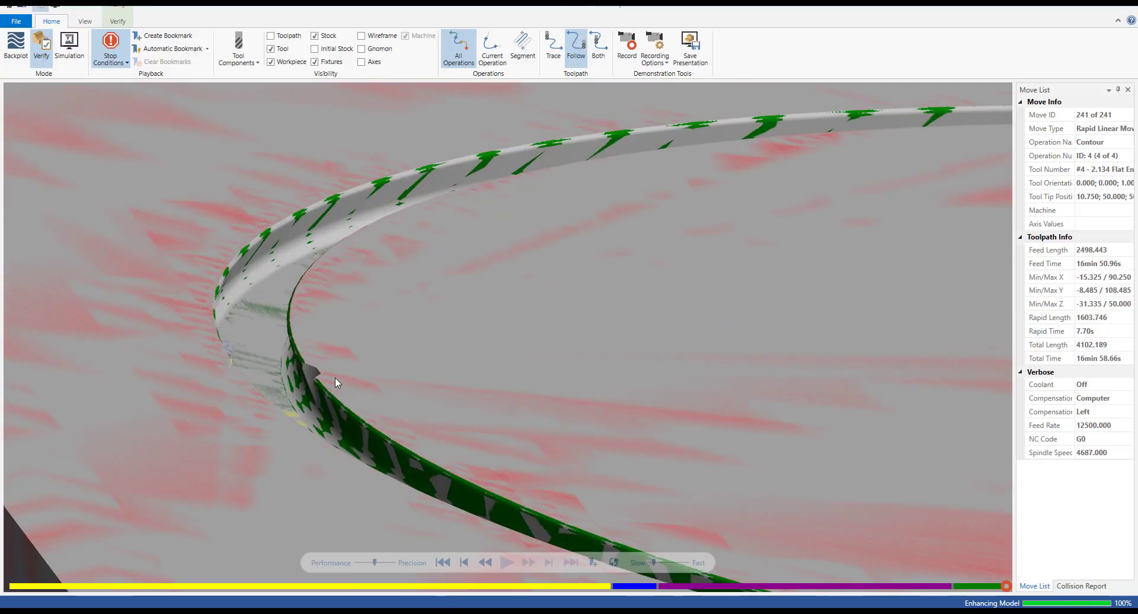
pyautogui.scroll(-5, 333, 376)
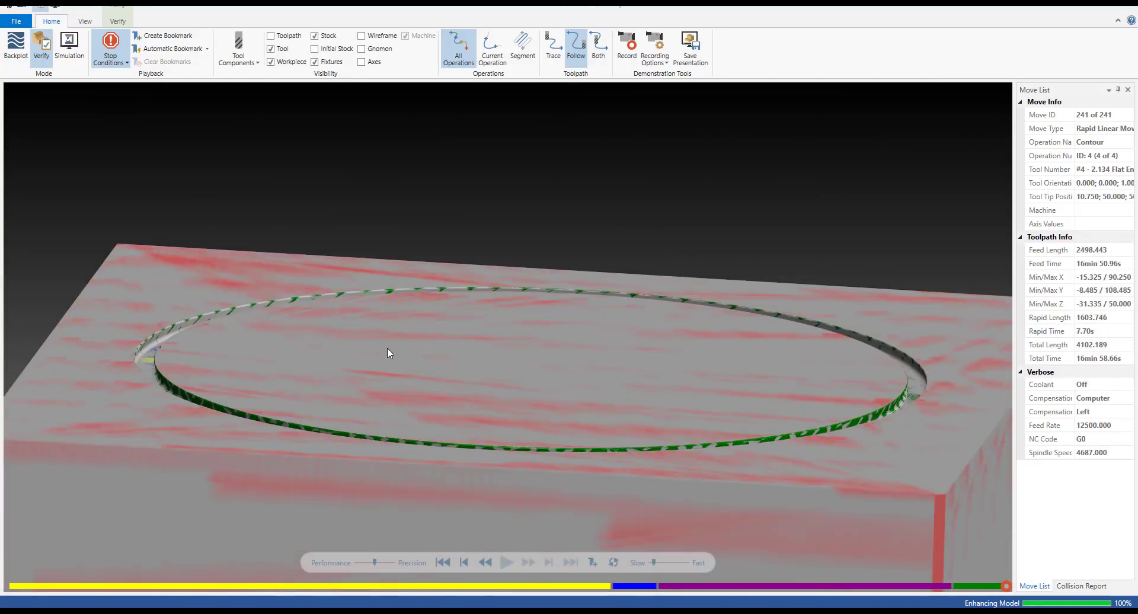
pyautogui.scroll(-2, 388, 348)
pyautogui.moveTo(540, 355); pyautogui.dragTo(548, 370, button='middle')
pyautogui.scroll(-4, 547, 372)
pyautogui.scroll(5, 420, 388)
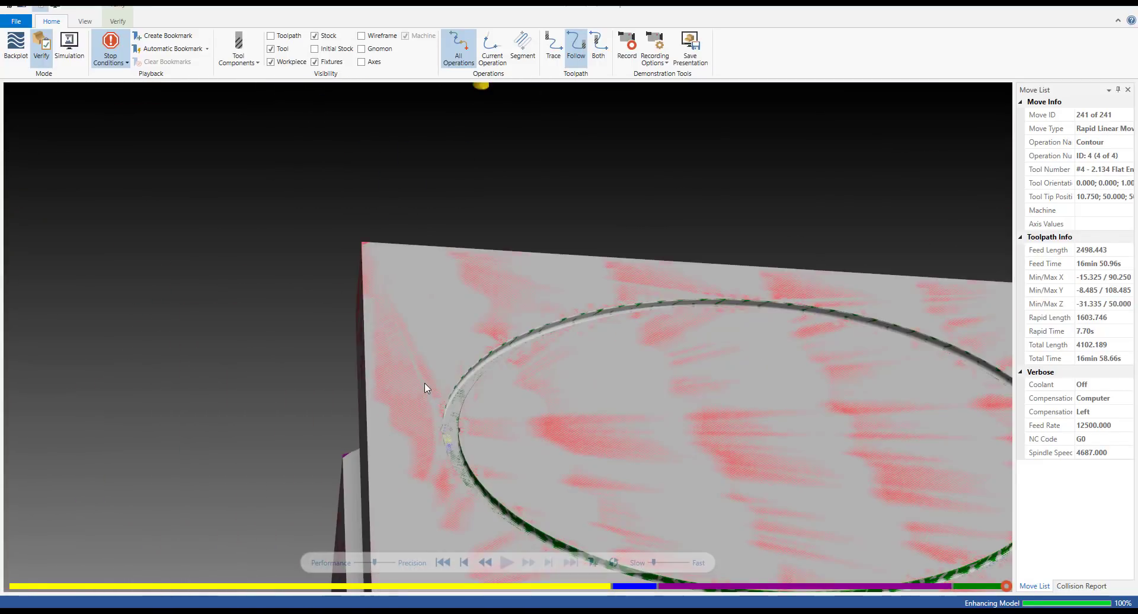
pyautogui.click(283, 61)
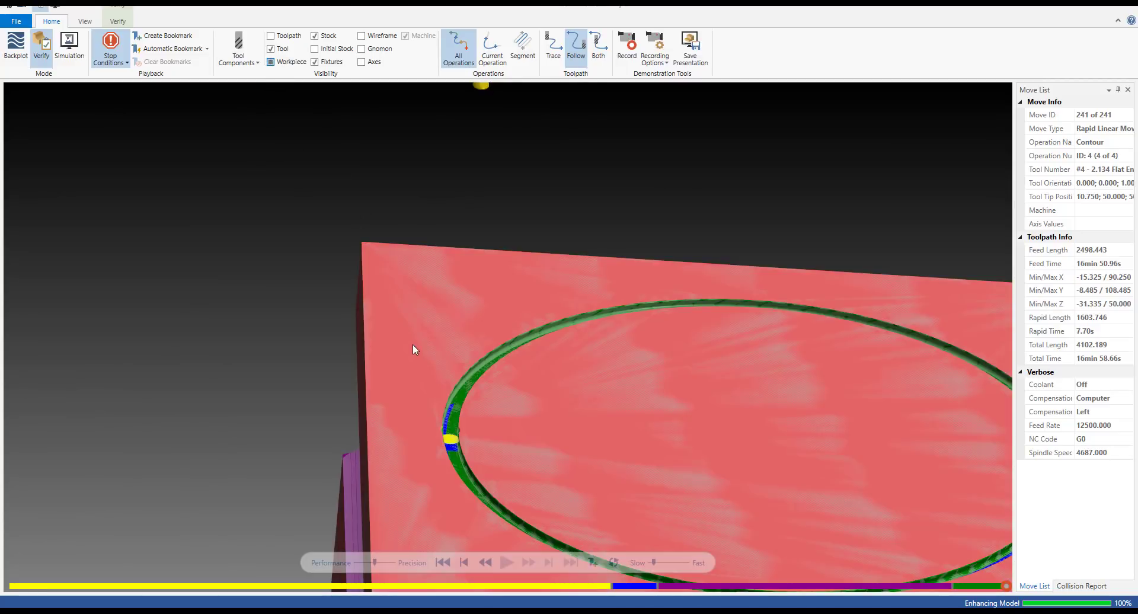
pyautogui.scroll(-4, 371, 363)
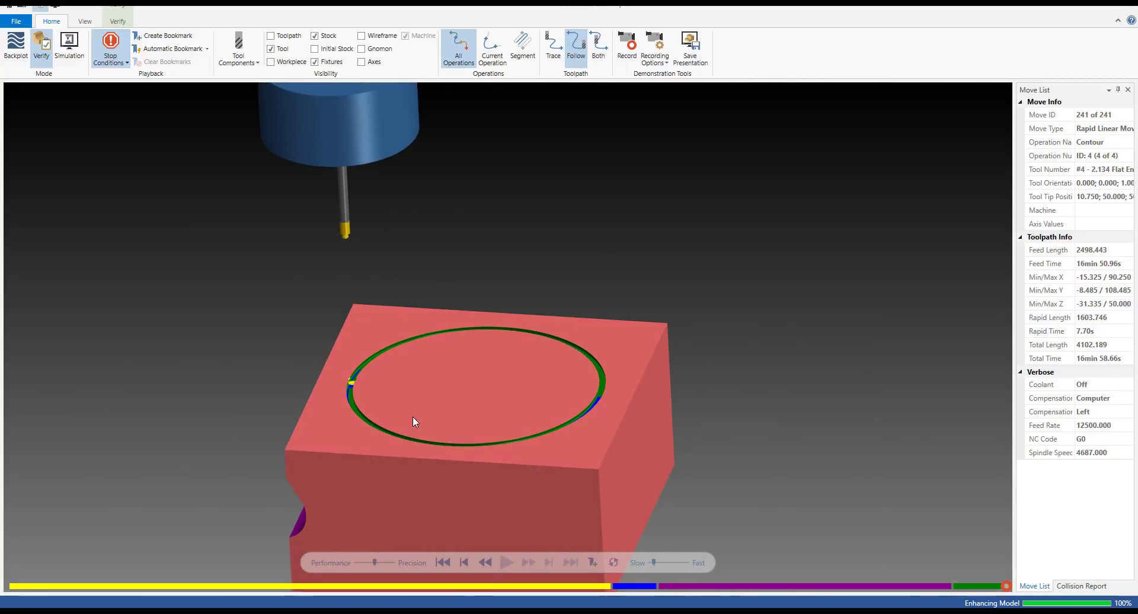
# - Clip the front of the verified stock with the ZX clipping plane and turn off Color Loop
pyautogui.click(116, 21)
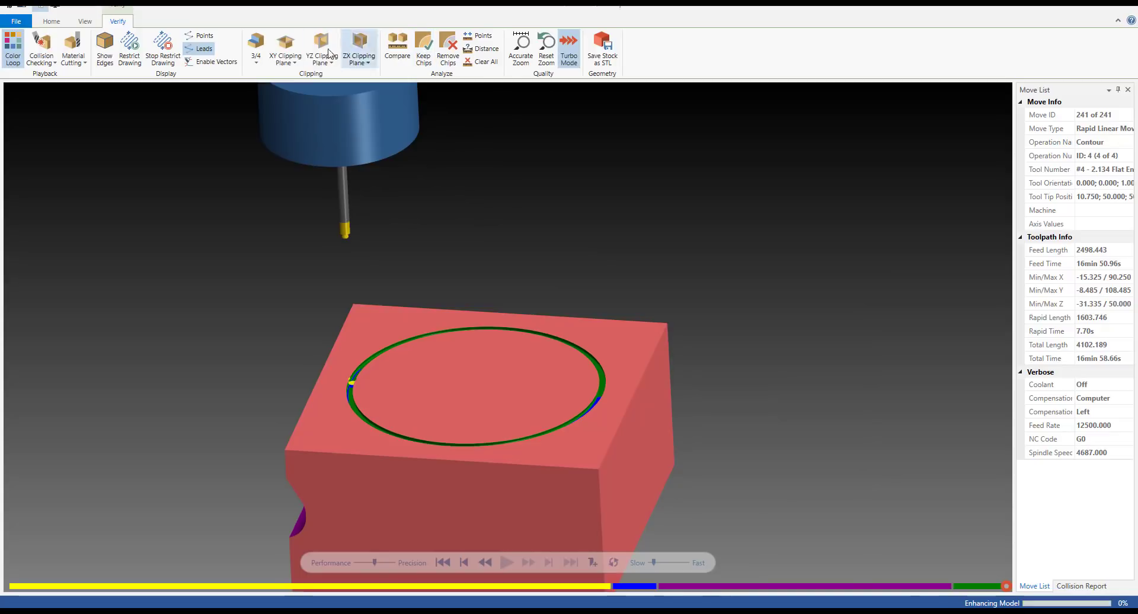
pyautogui.click(286, 59)
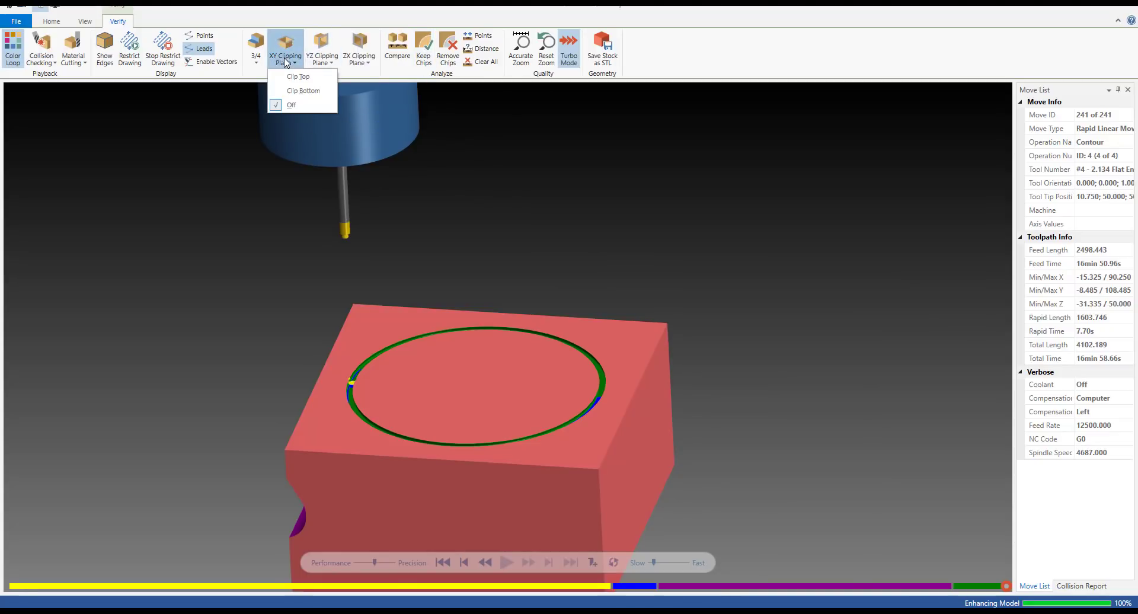
pyautogui.click(324, 59)
pyautogui.click(366, 59)
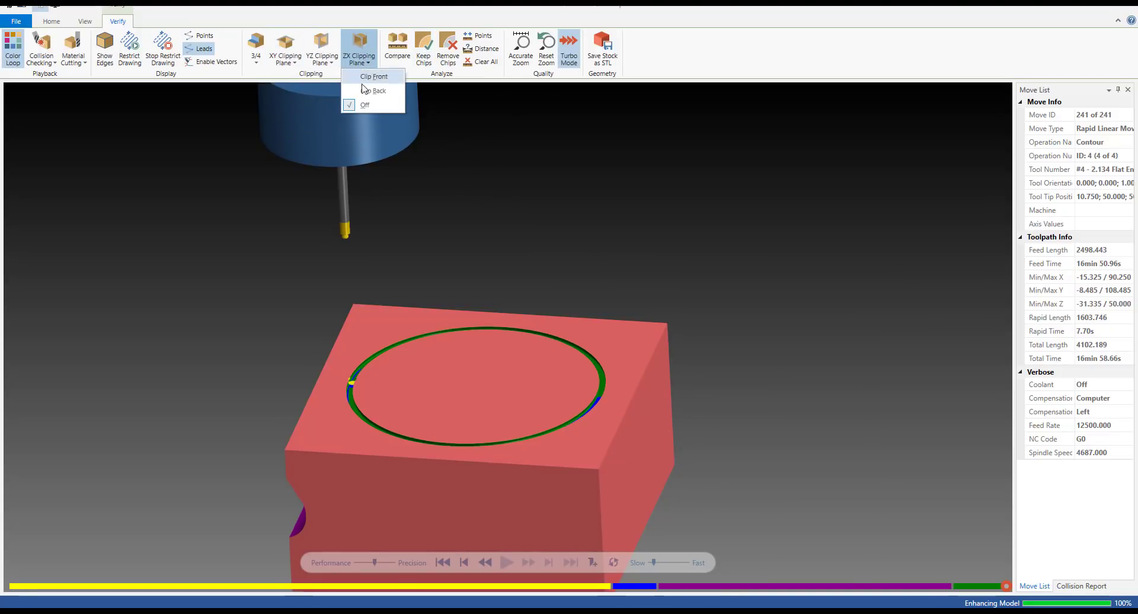
pyautogui.click(364, 76)
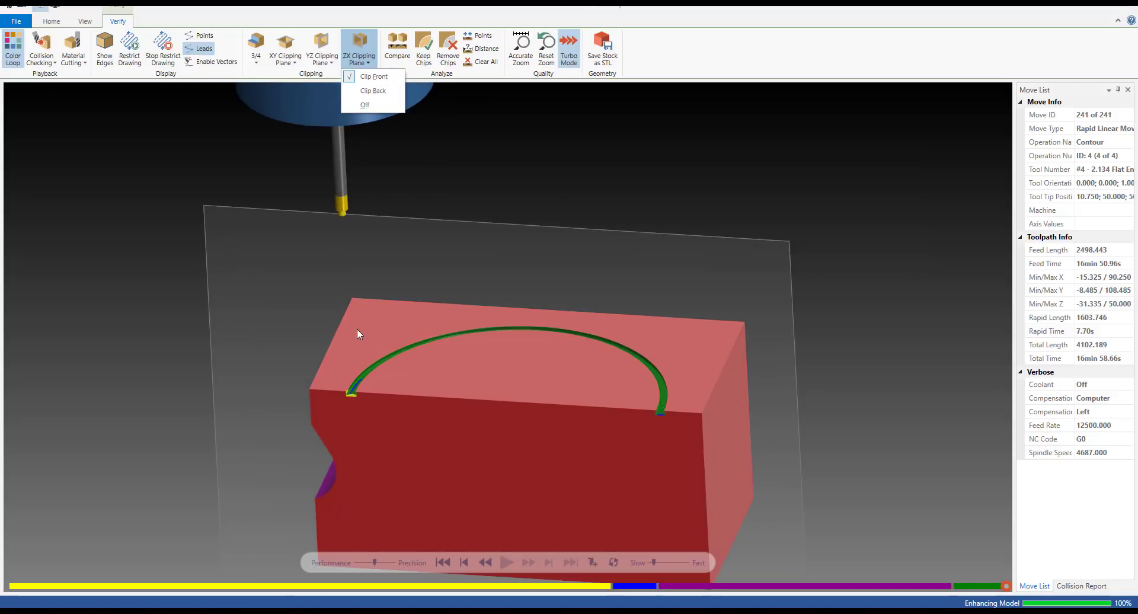
pyautogui.click(90, 22)
pyautogui.click(110, 24)
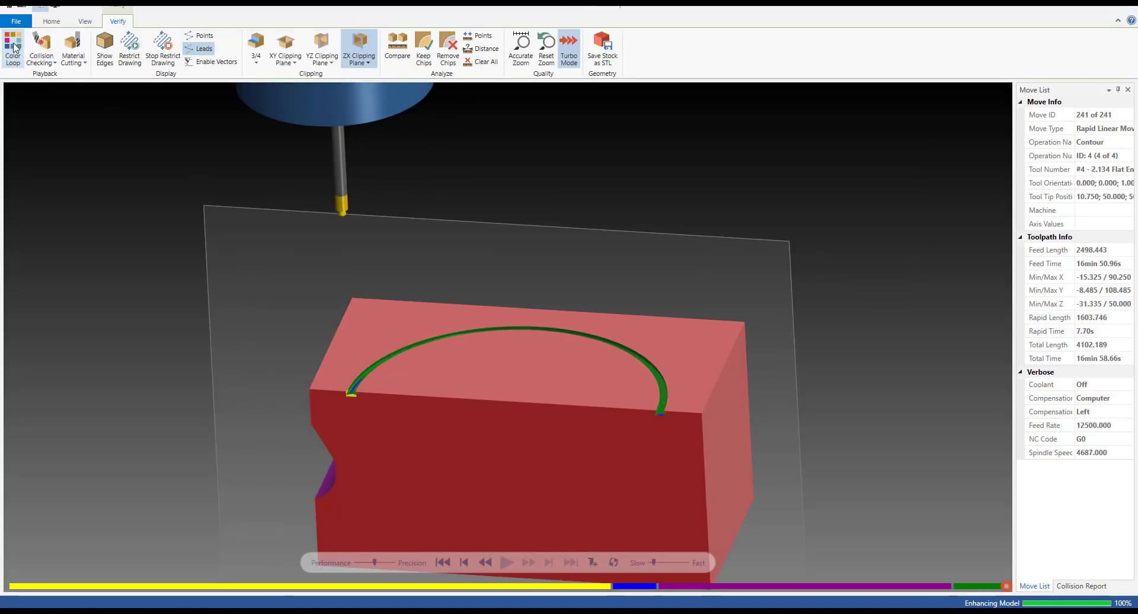
# - Examine the clipped groove's cross-section at the entry pocket, up close and from the front
pyautogui.scroll(5, 353, 396)
pyautogui.scroll(3, 357, 379)
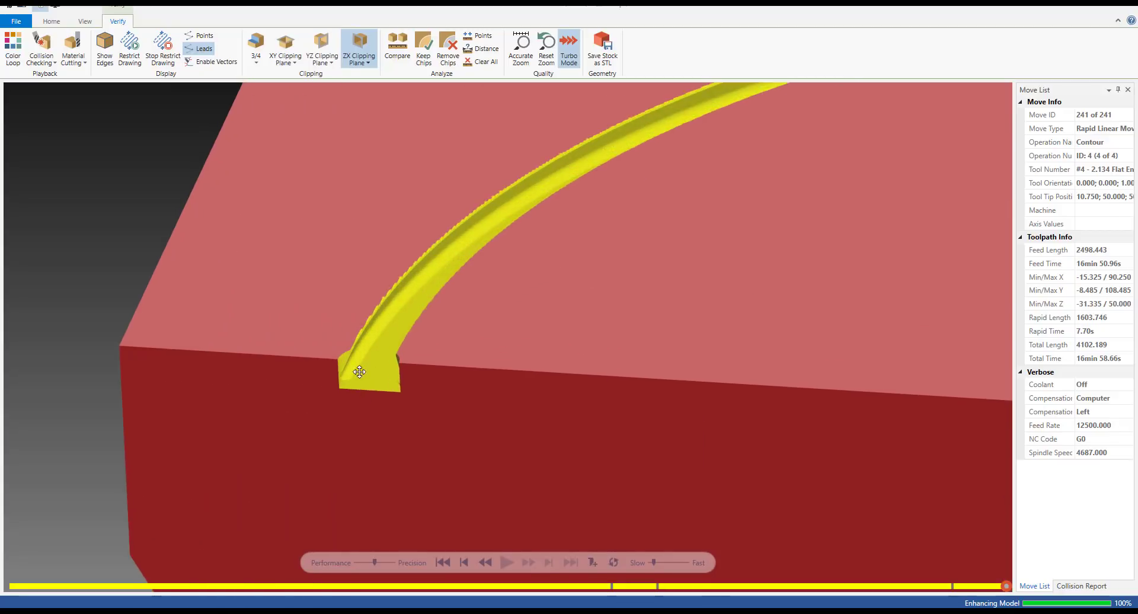
pyautogui.moveTo(358, 375); pyautogui.dragTo(361, 362, button='middle')
pyautogui.scroll(-6, 363, 361)
pyautogui.moveTo(447, 281); pyautogui.dragTo(449, 282, button='middle')
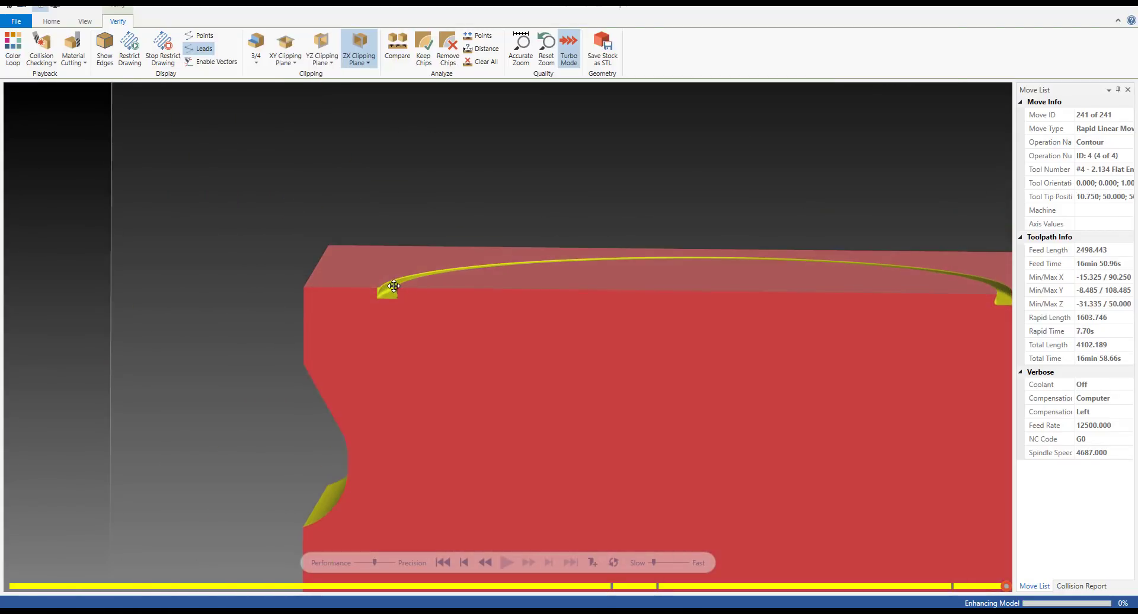
pyautogui.scroll(9, 389, 289)
pyautogui.scroll(-7, 385, 302)
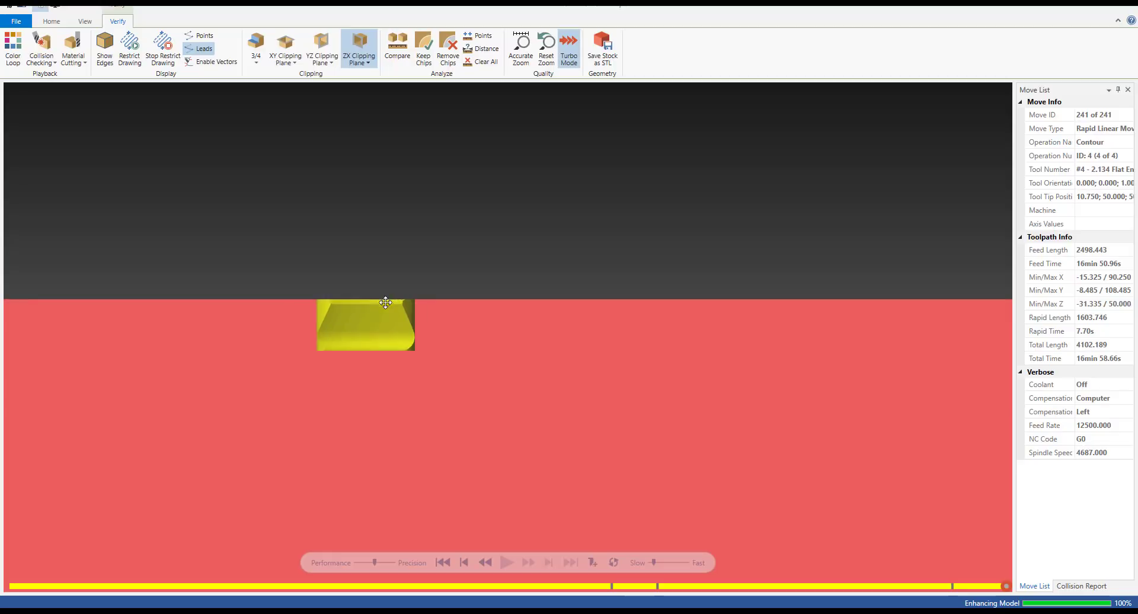
pyautogui.moveTo(383, 307); pyautogui.dragTo(371, 334, button='middle')
pyautogui.scroll(-3, 371, 334)
pyautogui.moveTo(319, 400); pyautogui.dragTo(290, 412, button='middle')
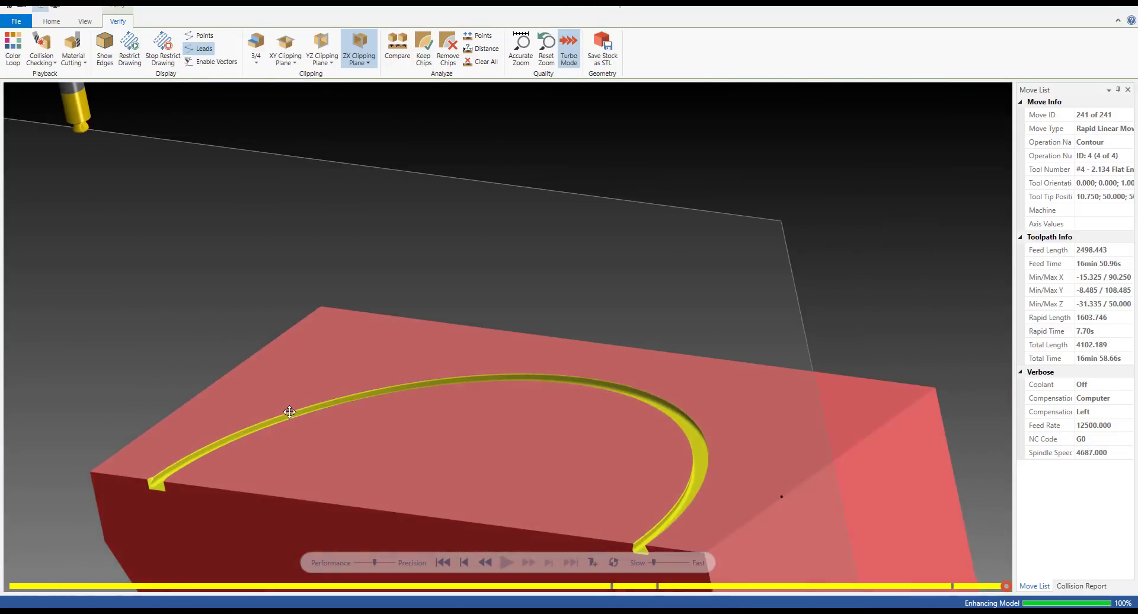
# - Examine the dovetail cross-section at the groove's end opposite the entry pocket and the finish along its edges
pyautogui.scroll(-3, 591, 551)
pyautogui.moveTo(591, 552); pyautogui.dragTo(417, 468, button='middle')
pyautogui.scroll(8, 376, 432)
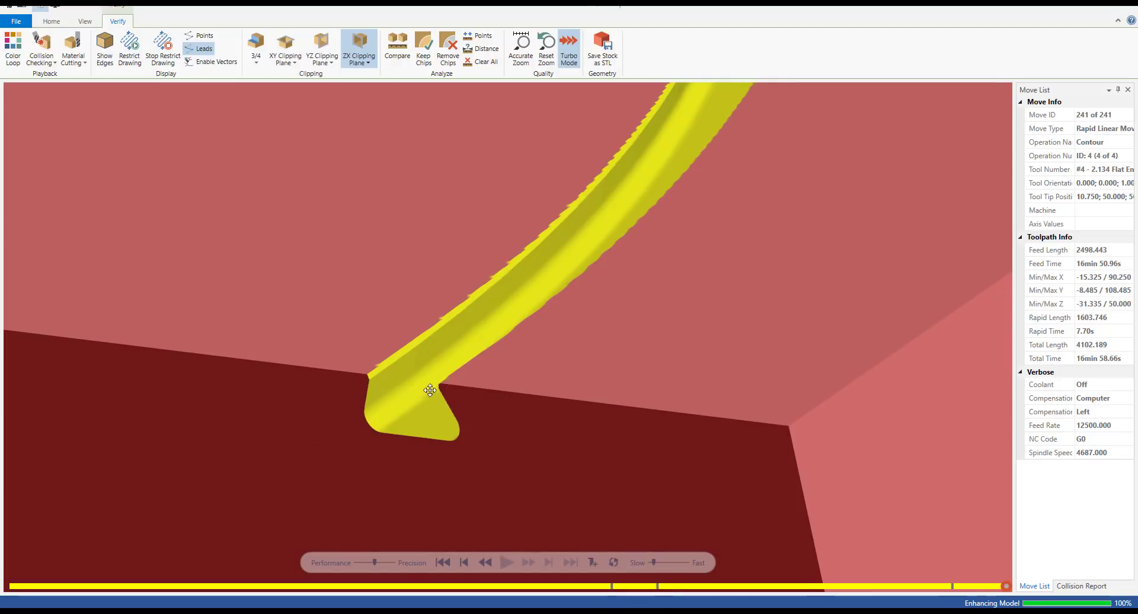
pyautogui.scroll(-5, 420, 412)
pyautogui.scroll(2, 451, 382)
pyautogui.scroll(3, 559, 253)
pyautogui.scroll(3, 470, 264)
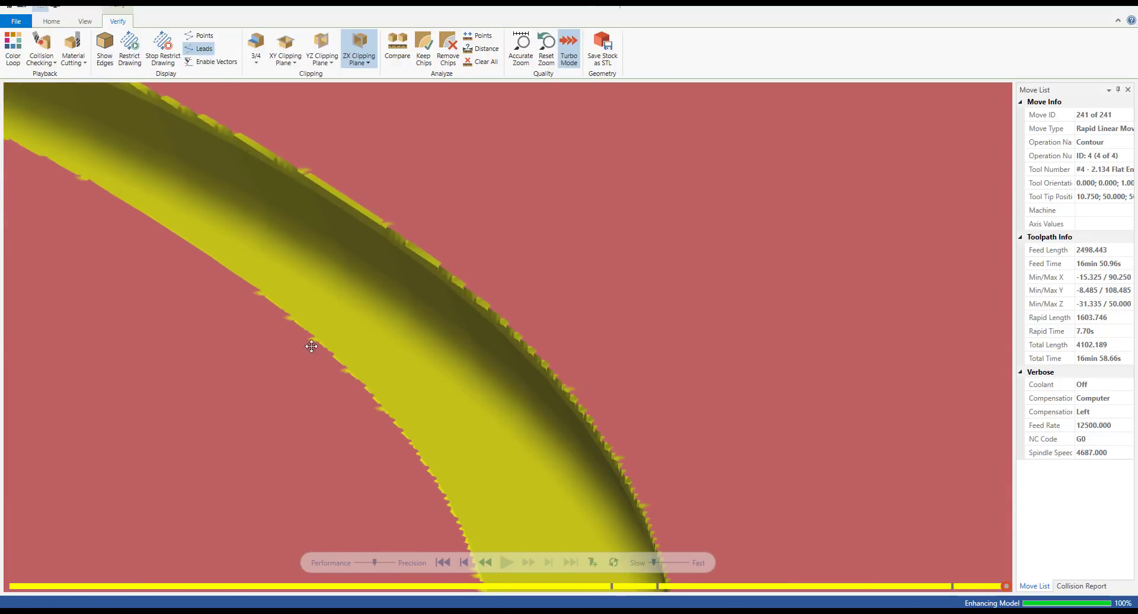
pyautogui.scroll(-2, 481, 307)
pyautogui.scroll(-5, 481, 307)
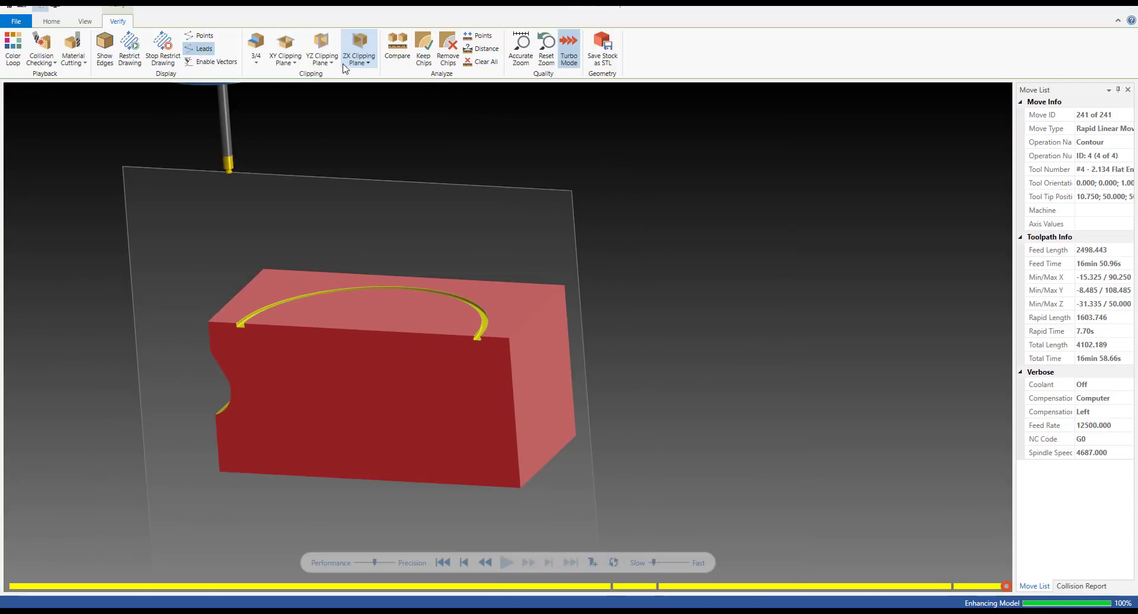
# - Move the ZX clipping plane farther back into the stock, then switch the clipping off
pyautogui.moveTo(316, 262); pyautogui.dragTo(330, 164)
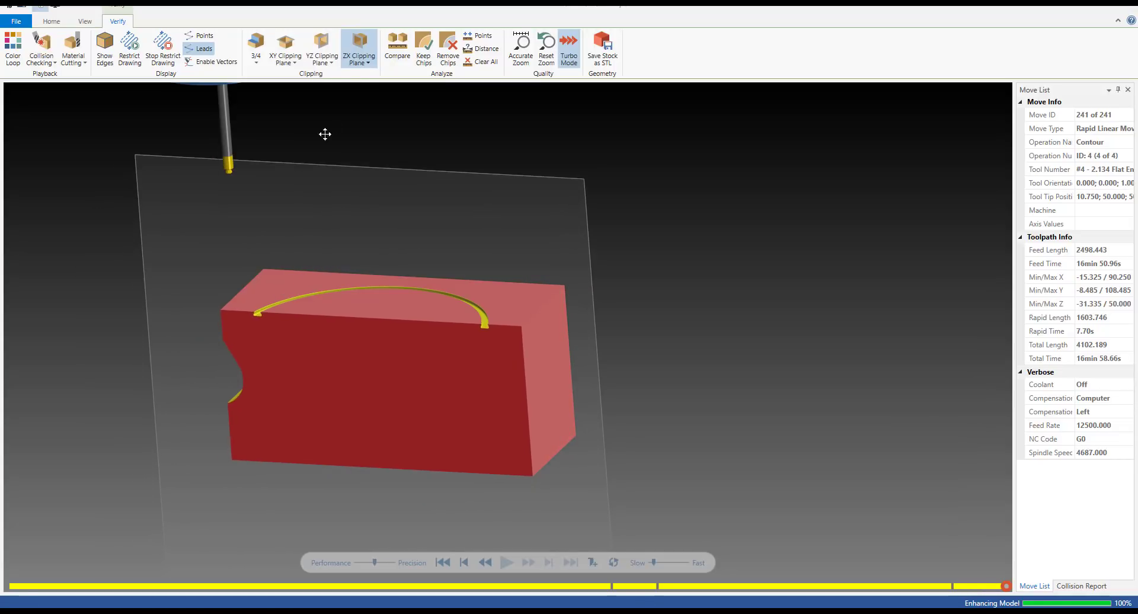
pyautogui.click(360, 61)
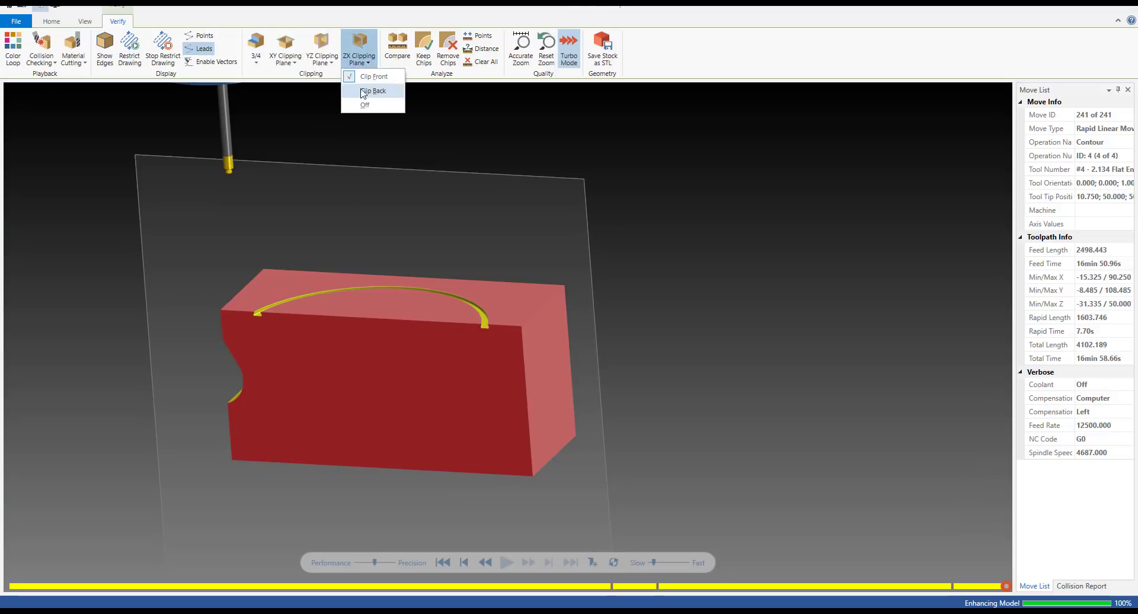
pyautogui.click(370, 109)
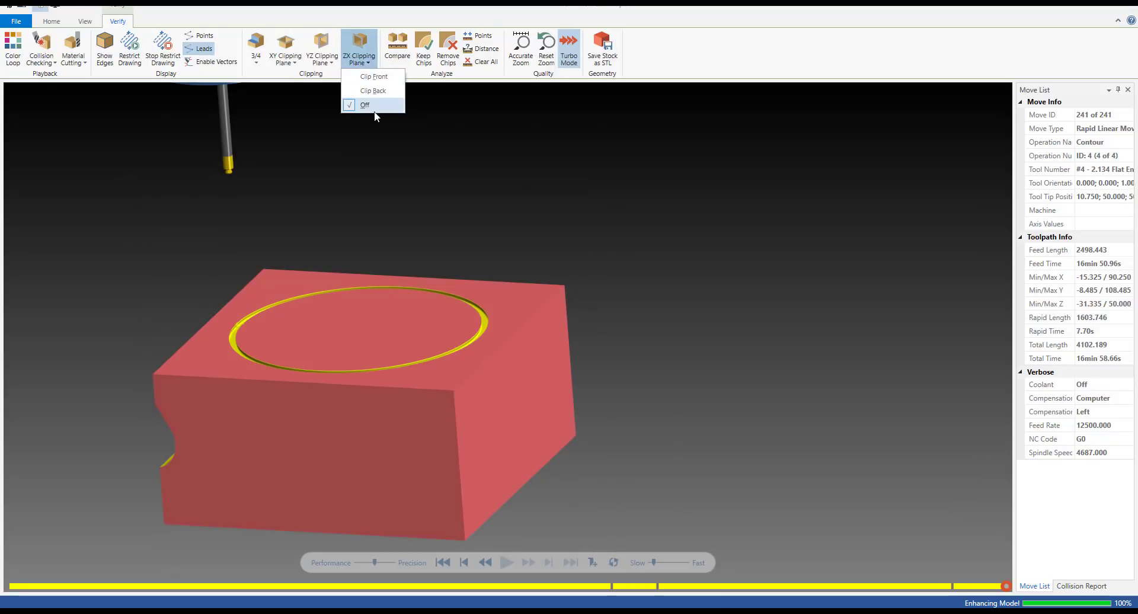
# - Look over the whole verified stock, close the simulator and show the part from the Top view
pyautogui.hotkey('alt', '1')
pyautogui.scroll(-2, 368, 236)
pyautogui.moveTo(349, 349); pyautogui.dragTo(373, 268, button='middle')
pyautogui.moveTo(381, 340); pyautogui.dragTo(410, 305, button='middle')
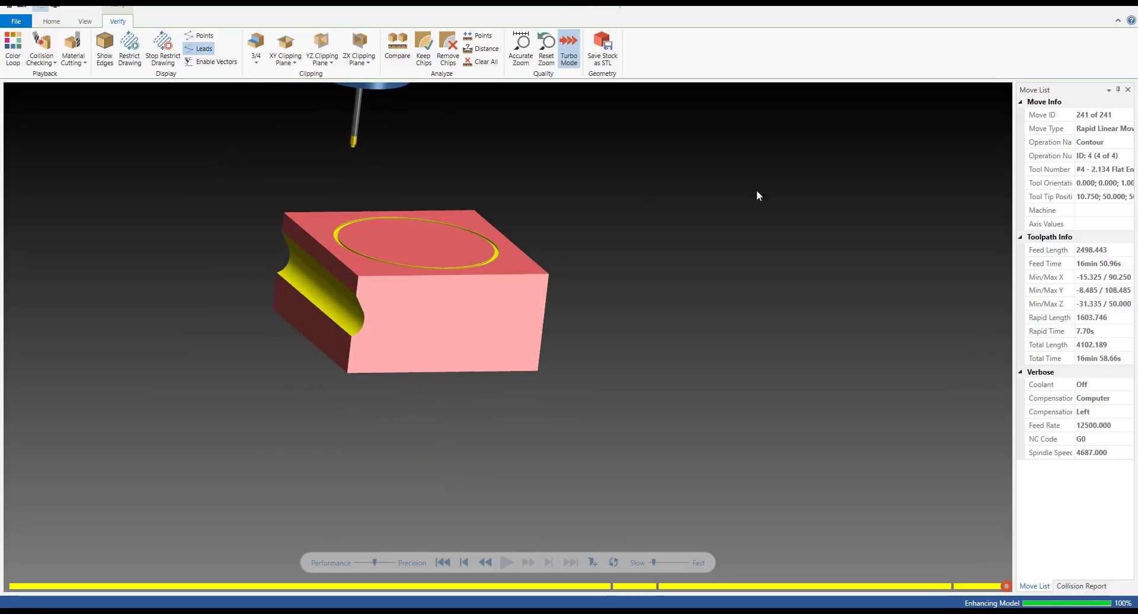
pyautogui.click(1120, 7)
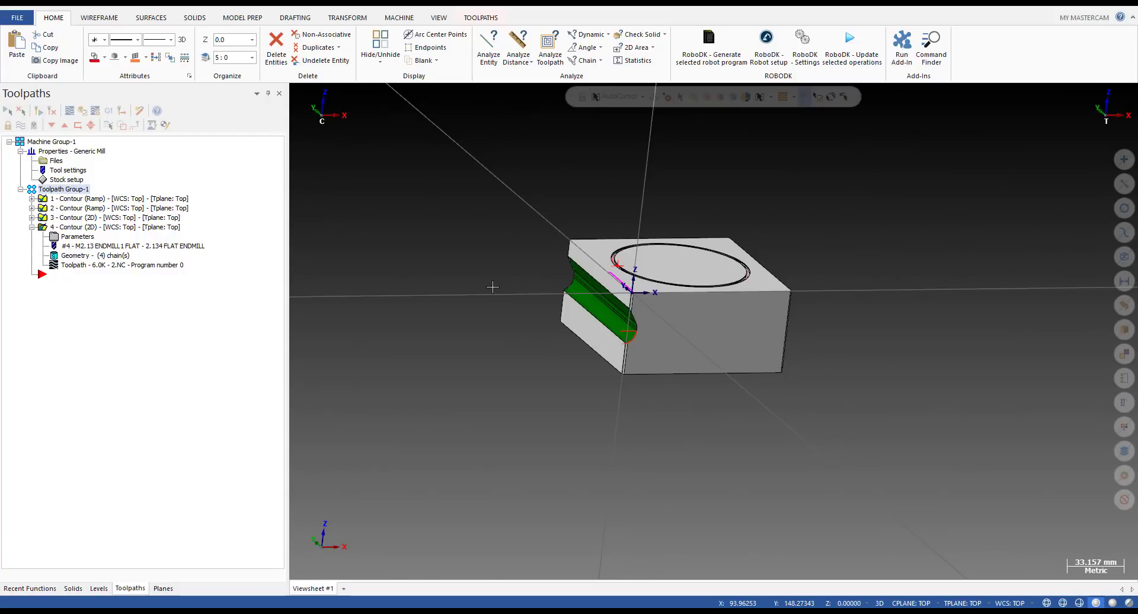
pyautogui.hotkey('alt', '1')
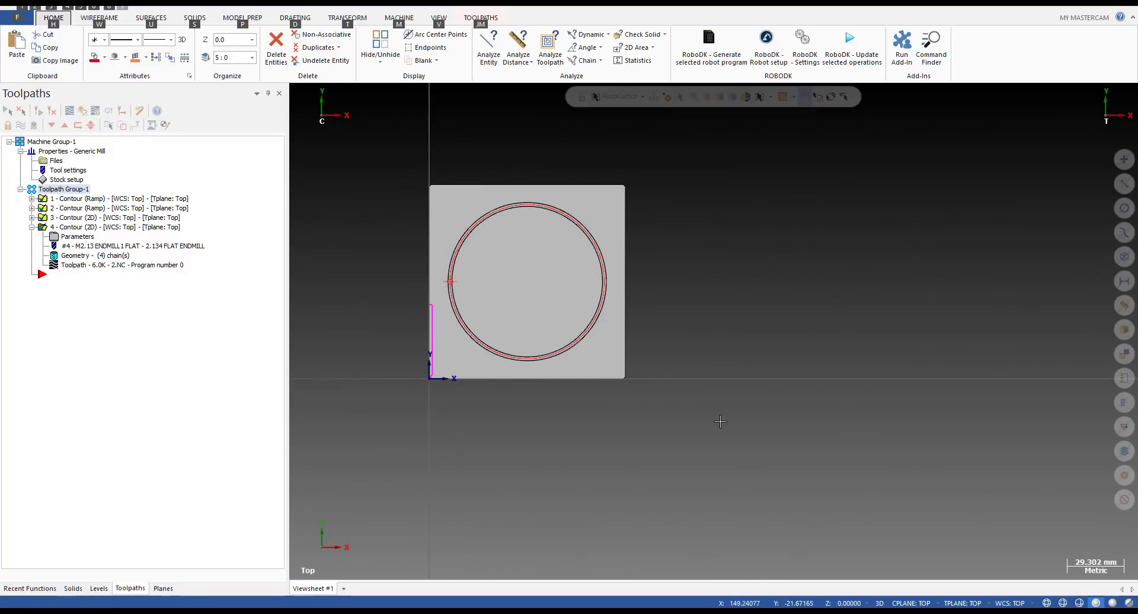
pyautogui.scroll(-2, 721, 423)
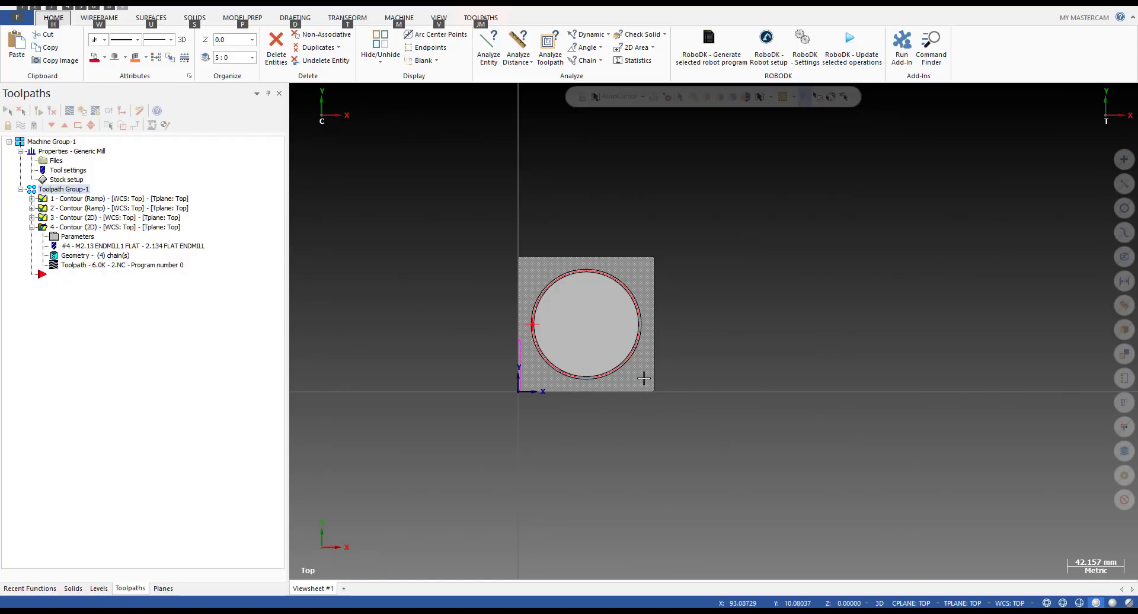
# - Switch to the Chrome browser and look over ISCAR's FF EWX endmill catalog page
pyautogui.hotkey('alt', 'Tab')
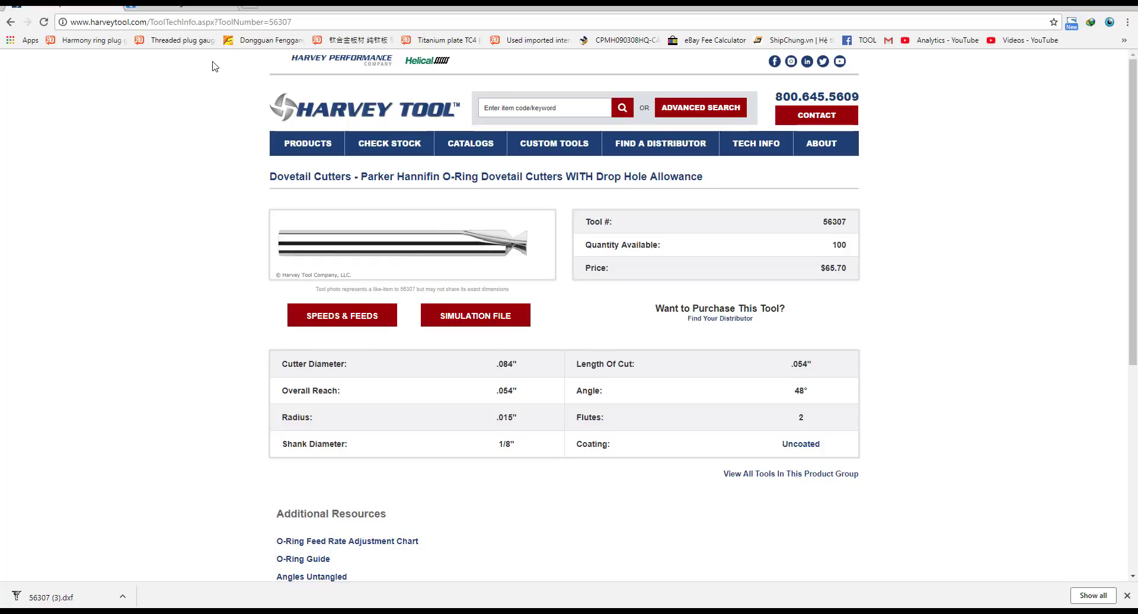
pyautogui.click(175, 8)
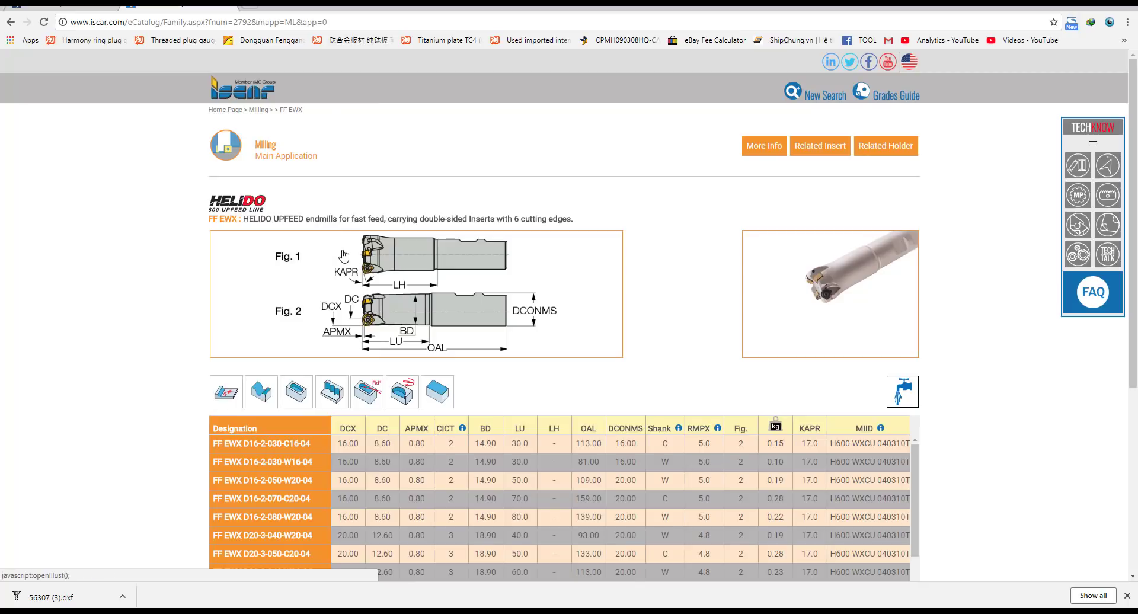
pyautogui.scroll(-5, 343, 256)
pyautogui.scroll(5, 40, 308)
# - Enlarge the FF EWX endmill's dimension drawing to full screen, examine the cutting insert's geometry, and close it
pyautogui.click(378, 320)
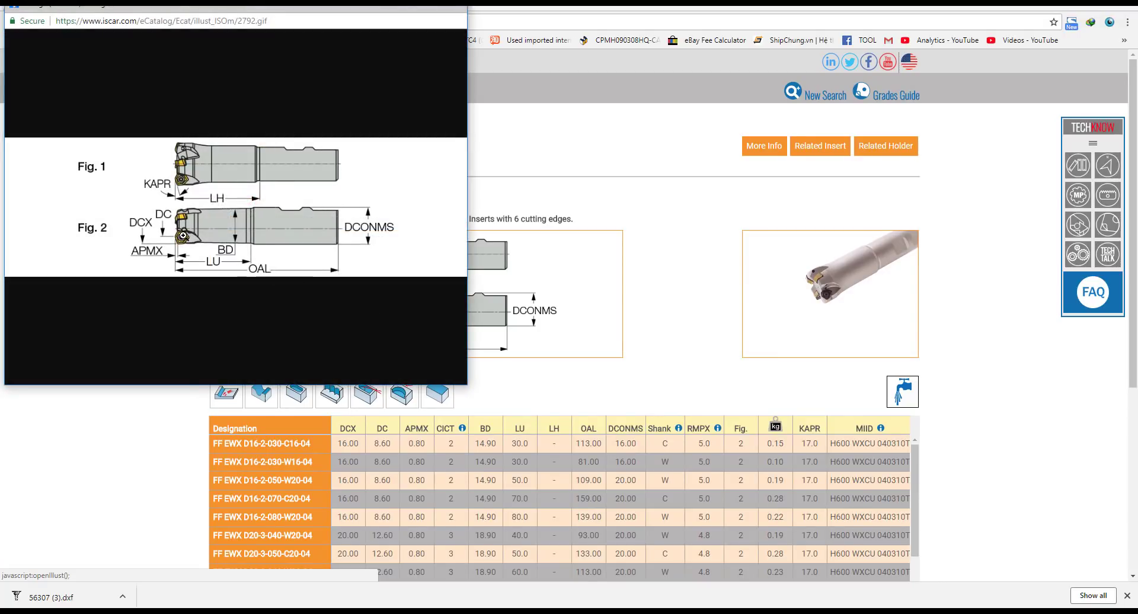
pyautogui.click(185, 237)
pyautogui.click(427, 9)
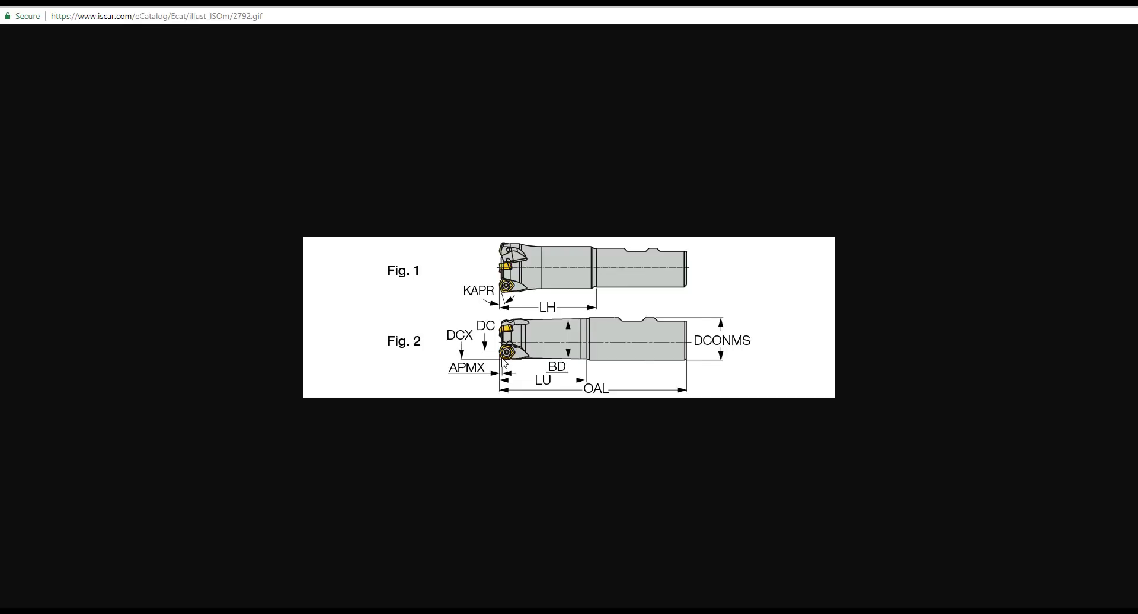
pyautogui.click(1117, 6)
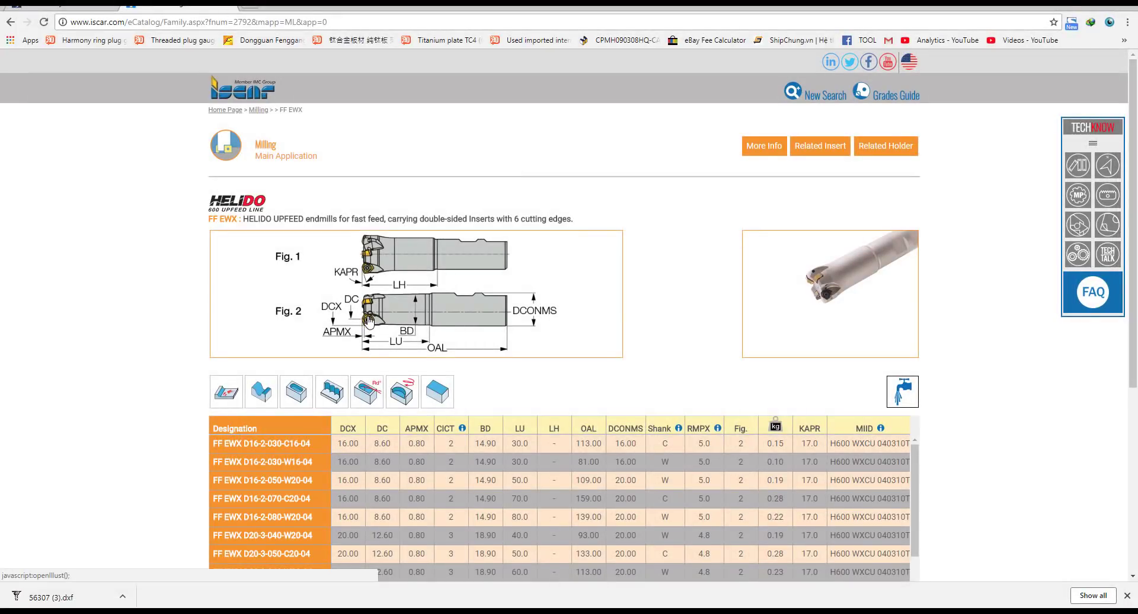
# - Read the note on the radius for programming below the FF EWX size table and return to the drawing
pyautogui.scroll(-5, 465, 265)
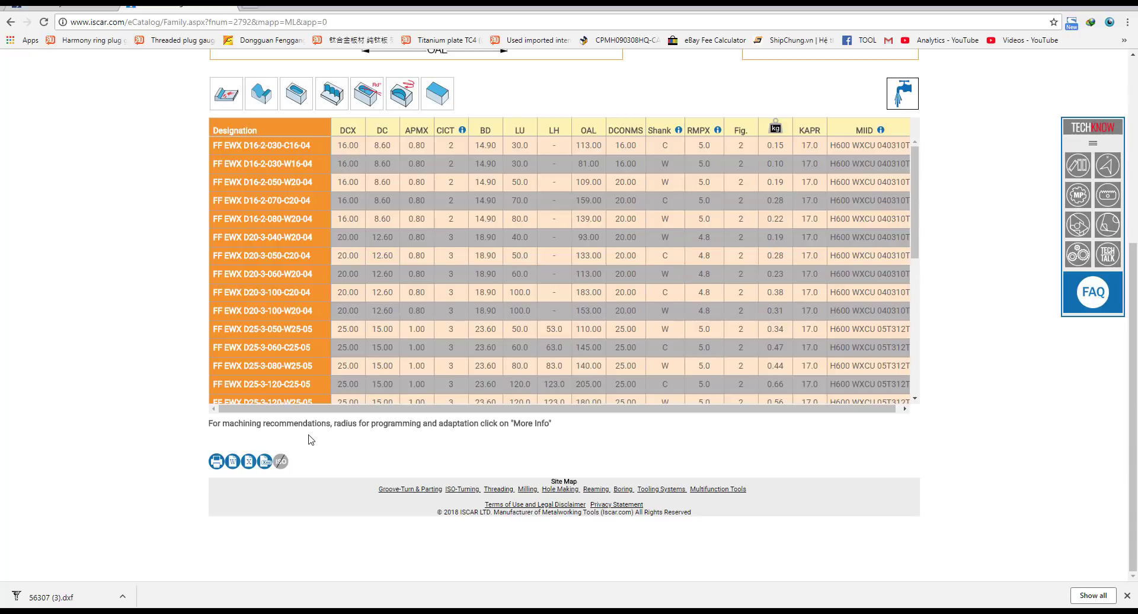
pyautogui.moveTo(335, 425); pyautogui.dragTo(426, 421)
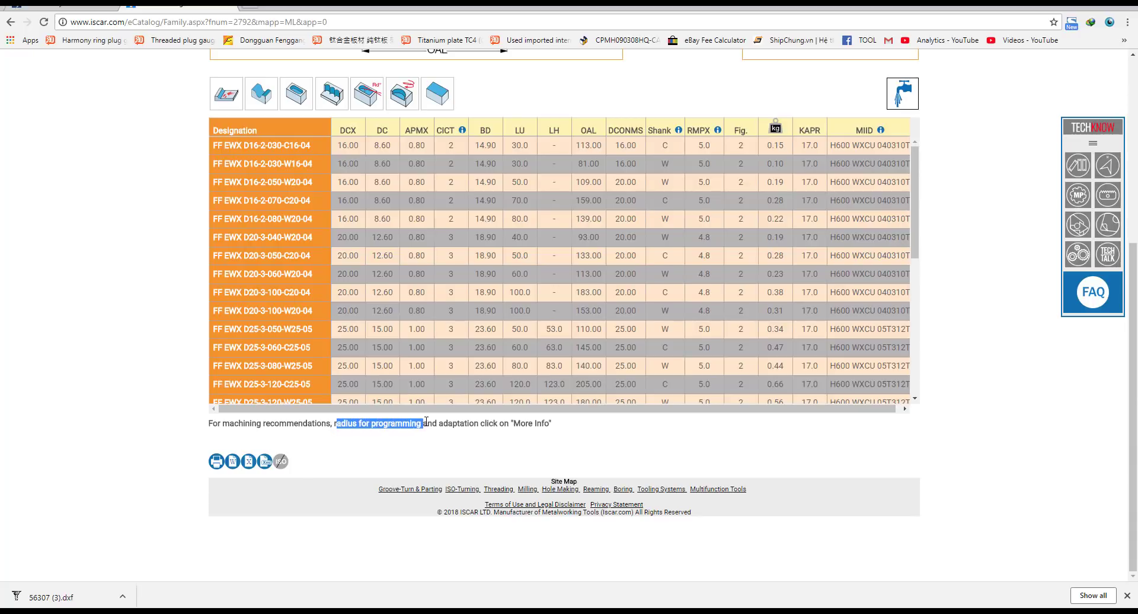
pyautogui.scroll(5, 397, 424)
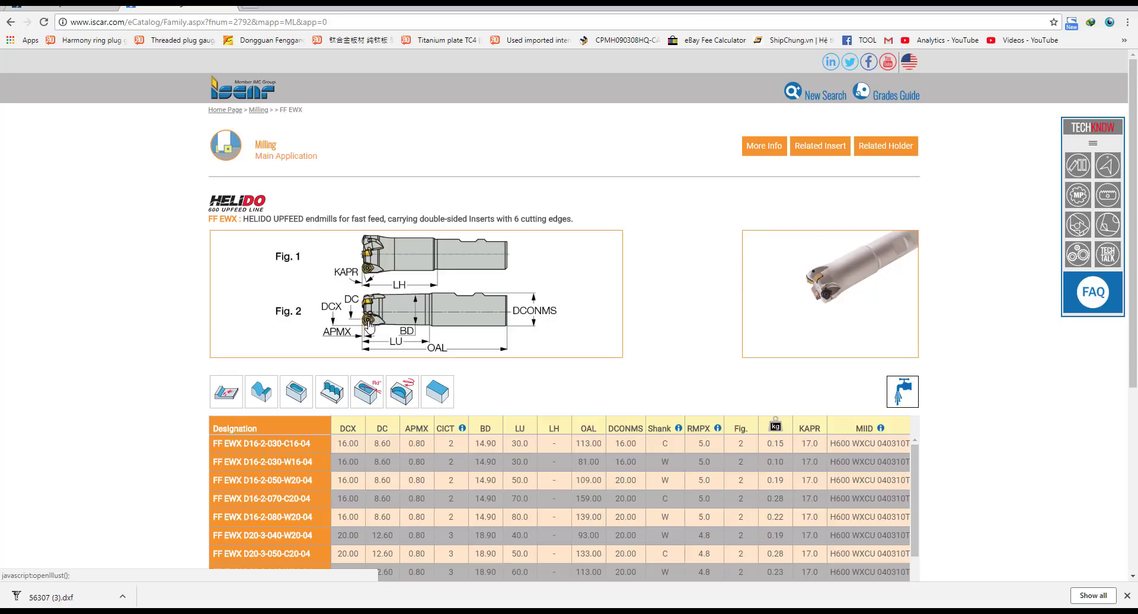
# - Open the FF EWX endmill's additional information and read the radius for programming on FF tools for each insert
pyautogui.scroll(-5, 369, 323)
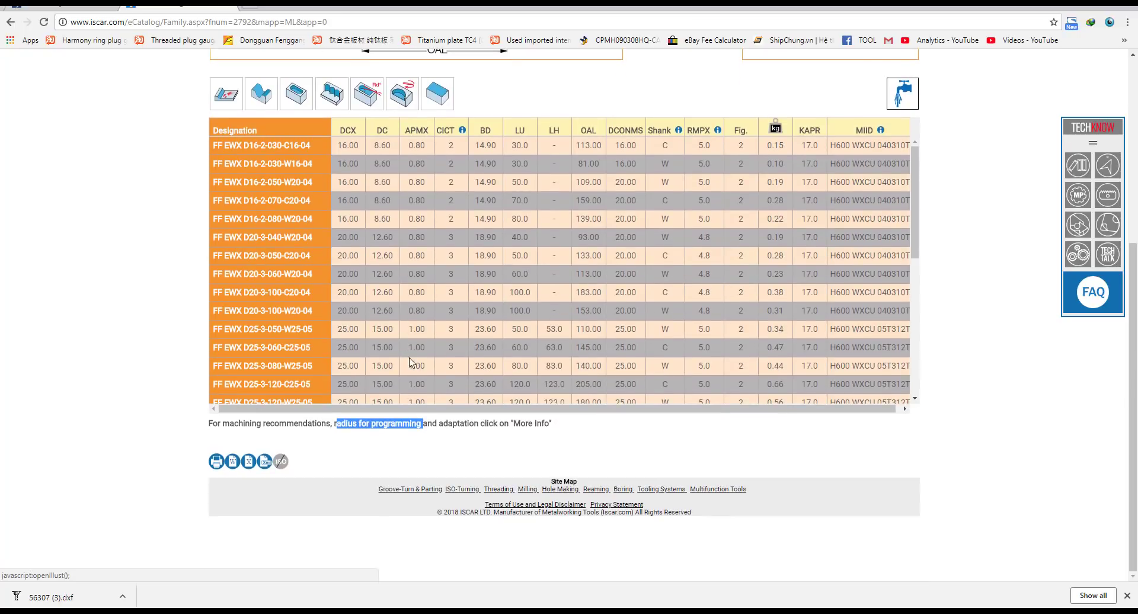
pyautogui.click(383, 427)
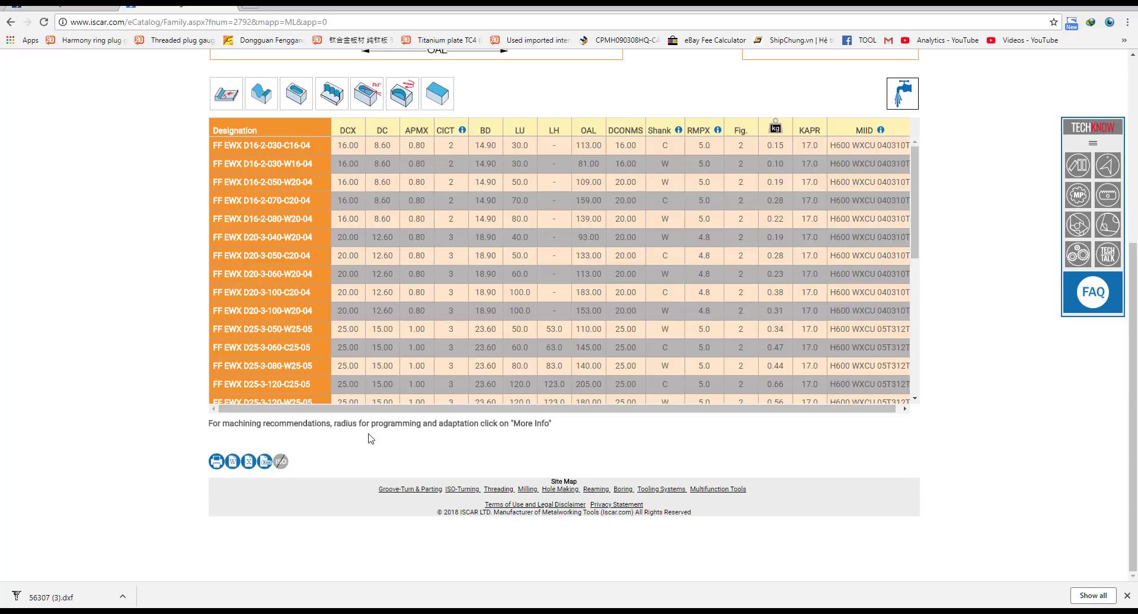
pyautogui.doubleClick(383, 423)
pyautogui.scroll(5, 382, 424)
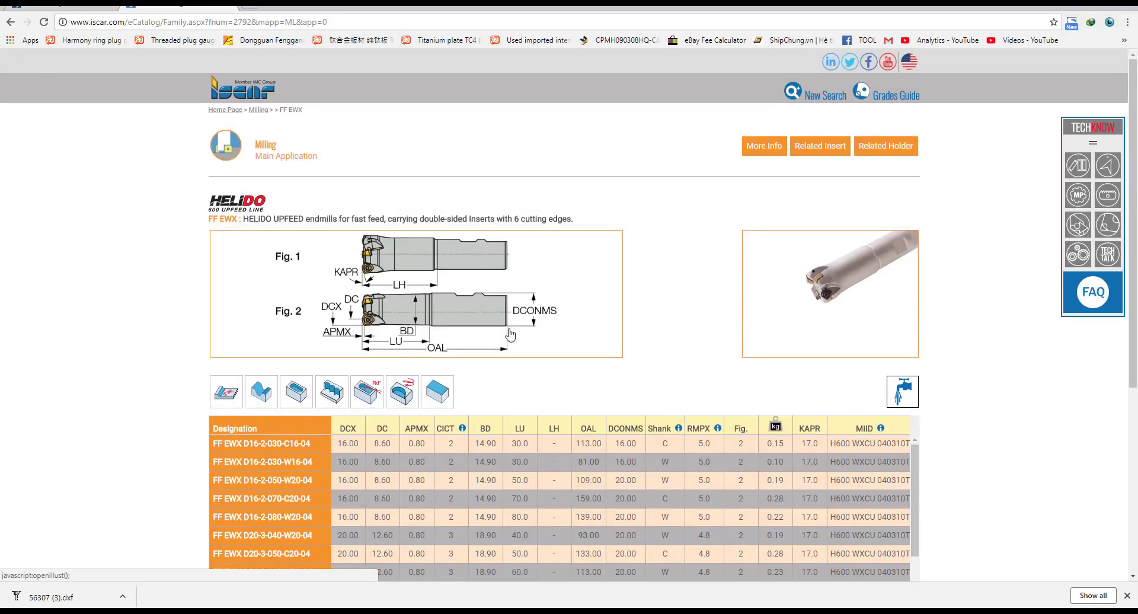
pyautogui.click(769, 148)
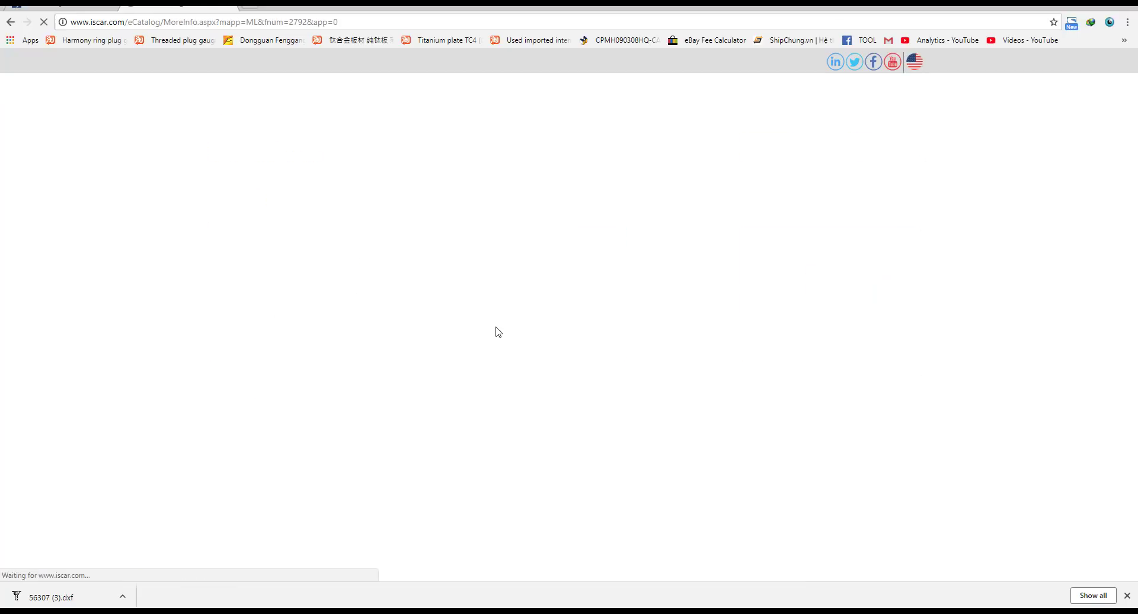
pyautogui.scroll(-2, 458, 323)
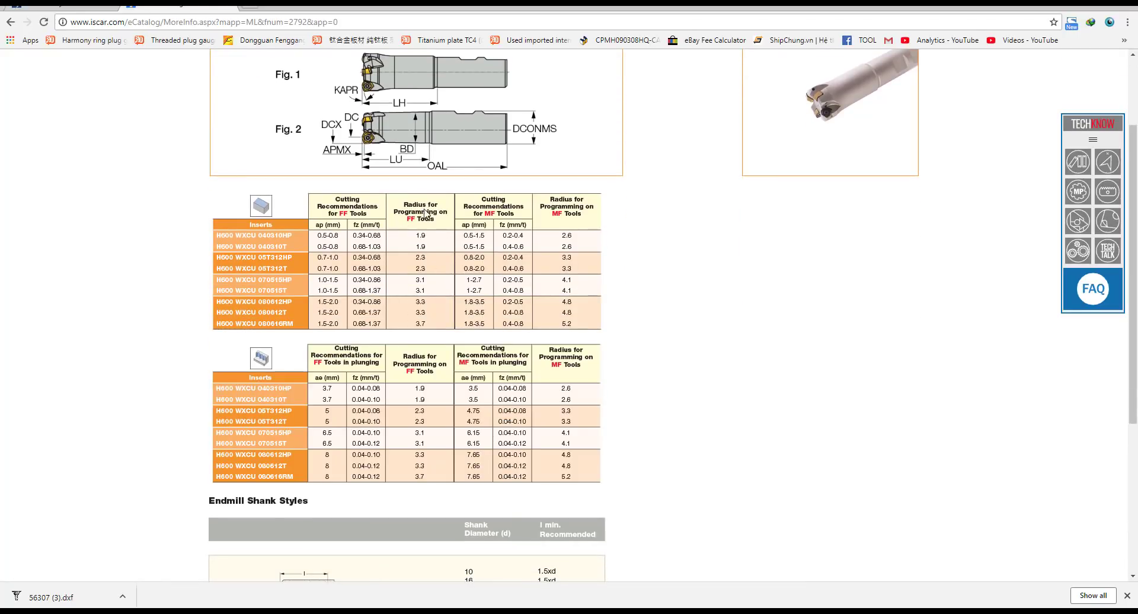
pyautogui.scroll(2, 424, 218)
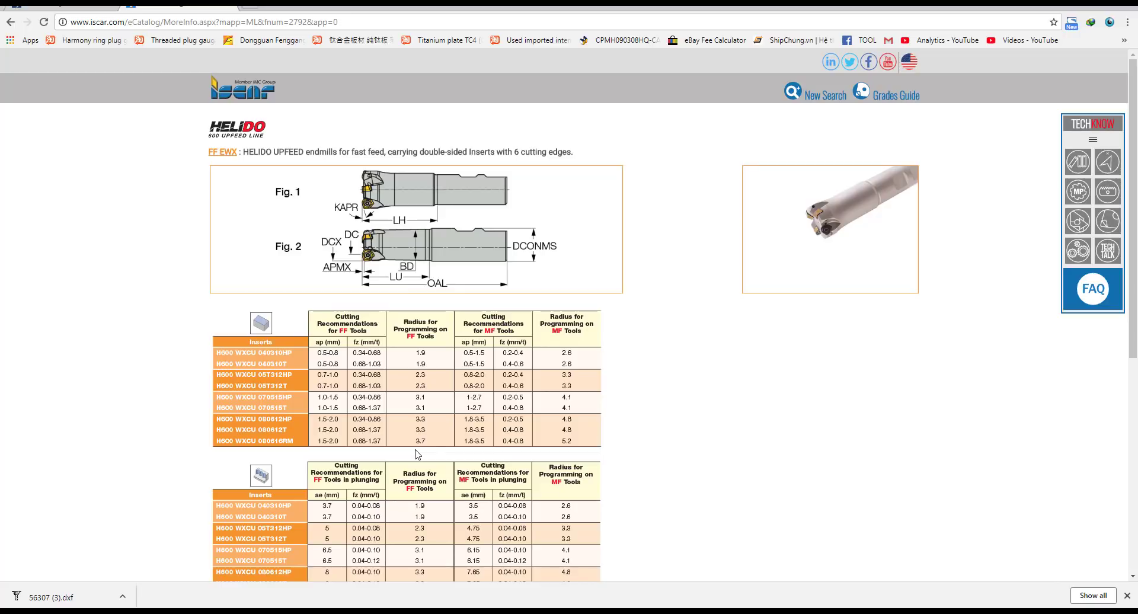
pyautogui.moveTo(416, 351); pyautogui.dragTo(433, 418)
# - Return to the FF EWX family page and look over its drawing, size table and export options
pyautogui.click(121, 10)
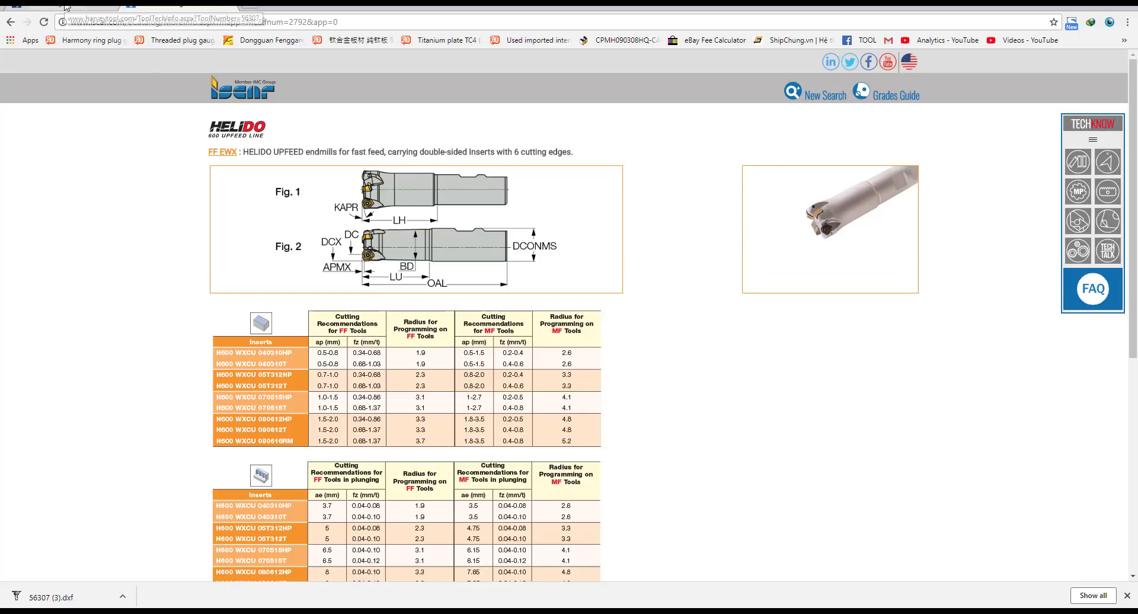
pyautogui.click(125, 10)
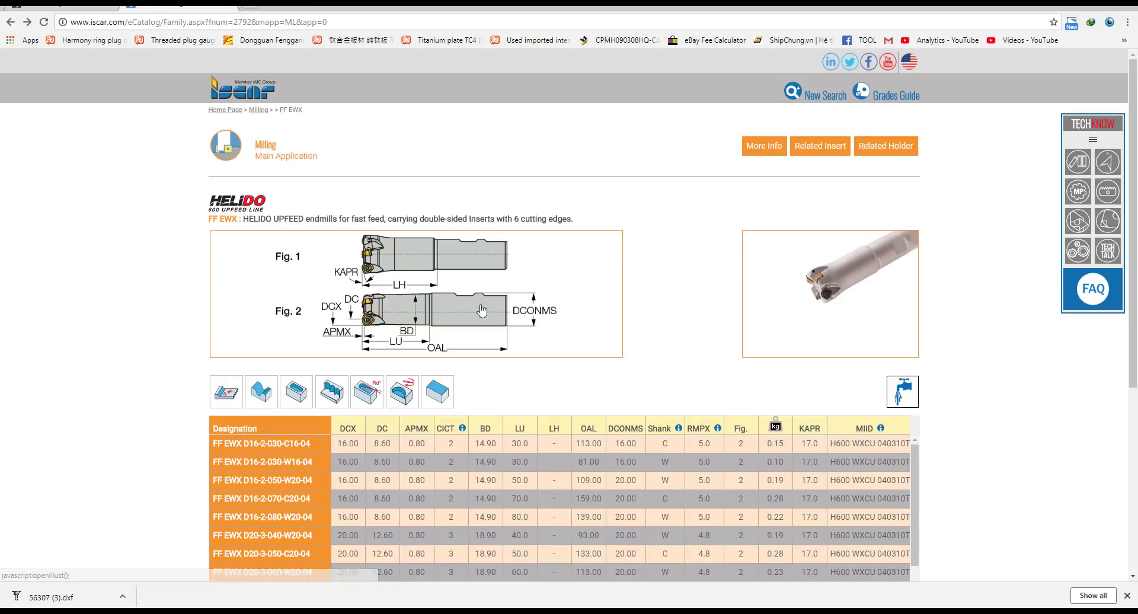
pyautogui.scroll(-5, 528, 362)
pyautogui.scroll(4, 527, 362)
pyautogui.scroll(-2, 581, 304)
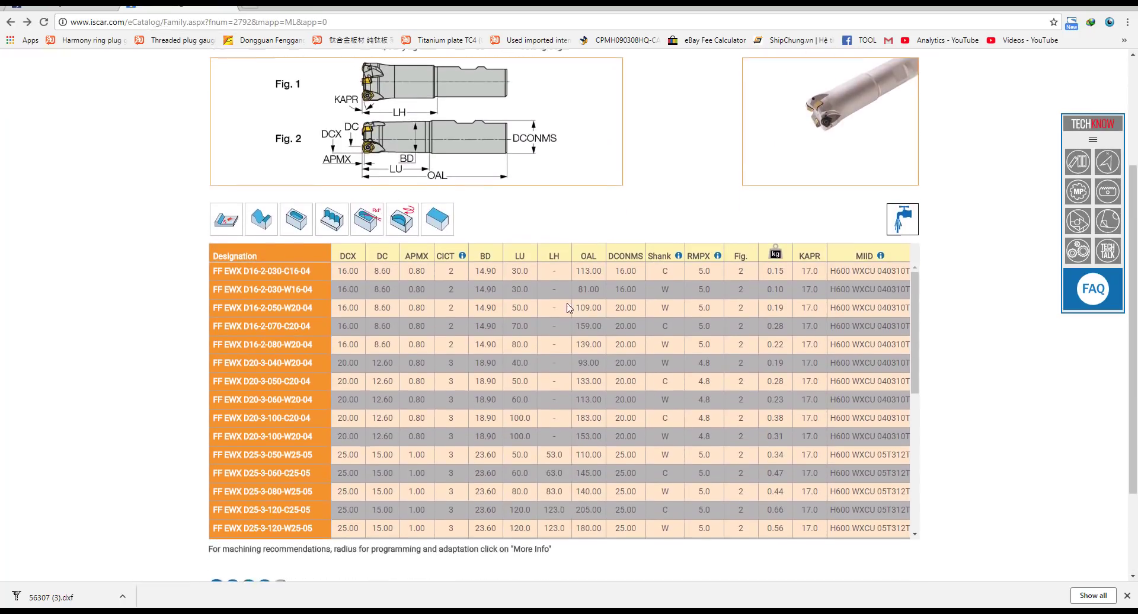
pyautogui.scroll(3, 771, 278)
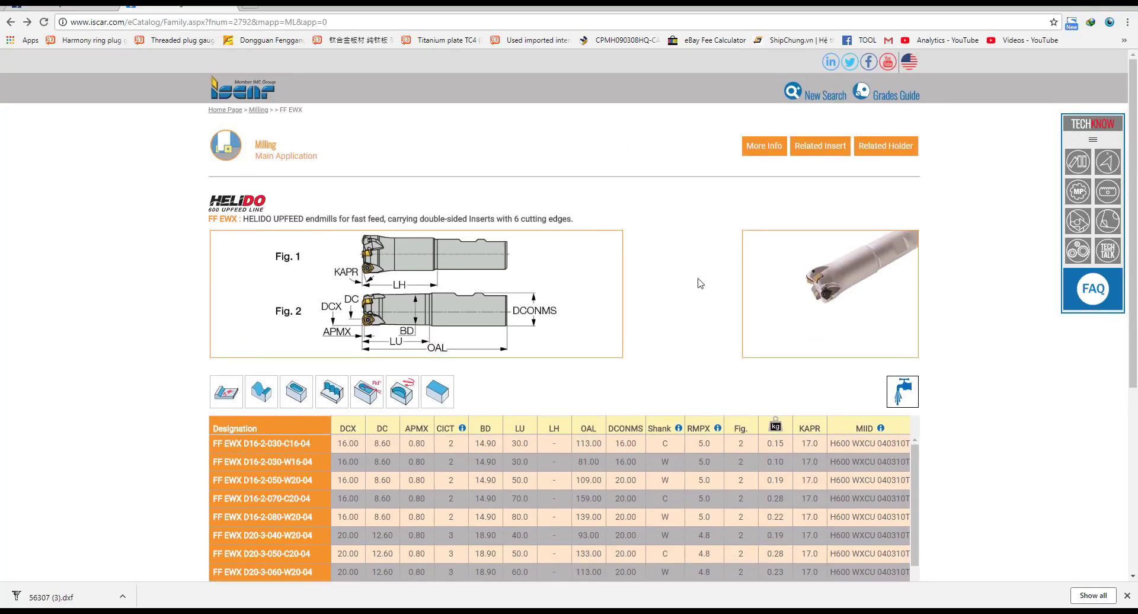
pyautogui.scroll(-3, 696, 278)
pyautogui.scroll(-8, 714, 350)
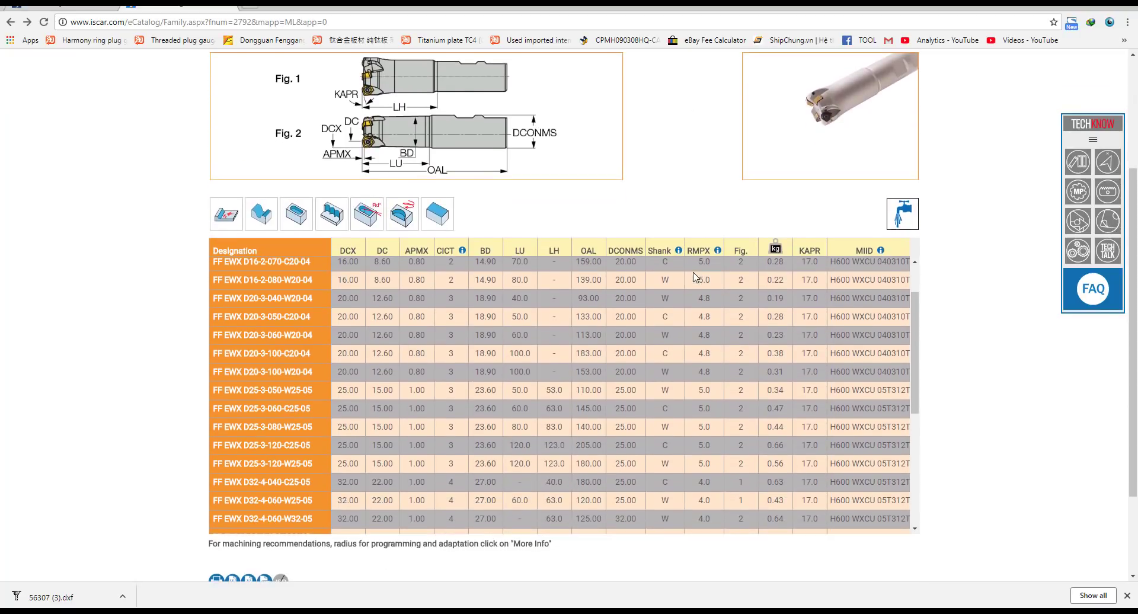
pyautogui.scroll(-2, 715, 349)
pyautogui.scroll(5, 804, 354)
pyautogui.scroll(5, 818, 344)
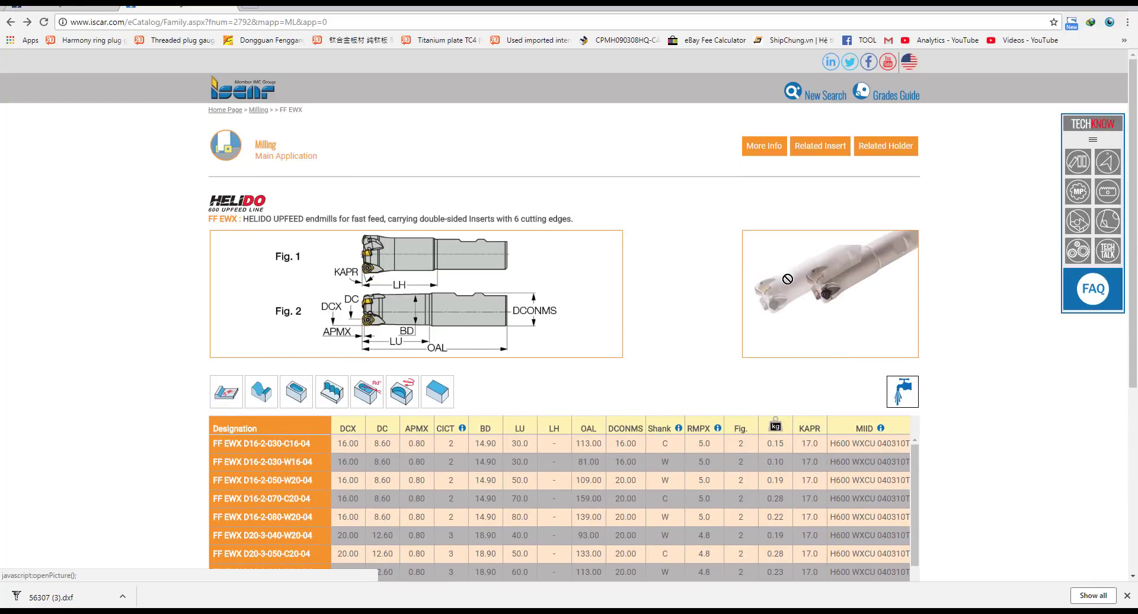
pyautogui.scroll(-5, 437, 323)
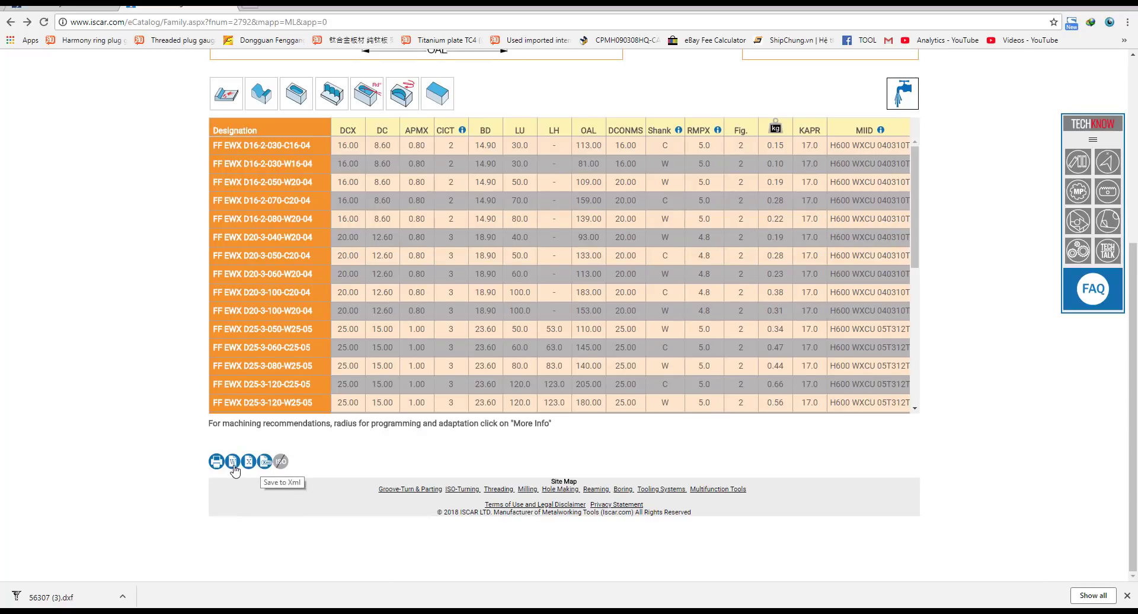
pyautogui.scroll(5, 547, 437)
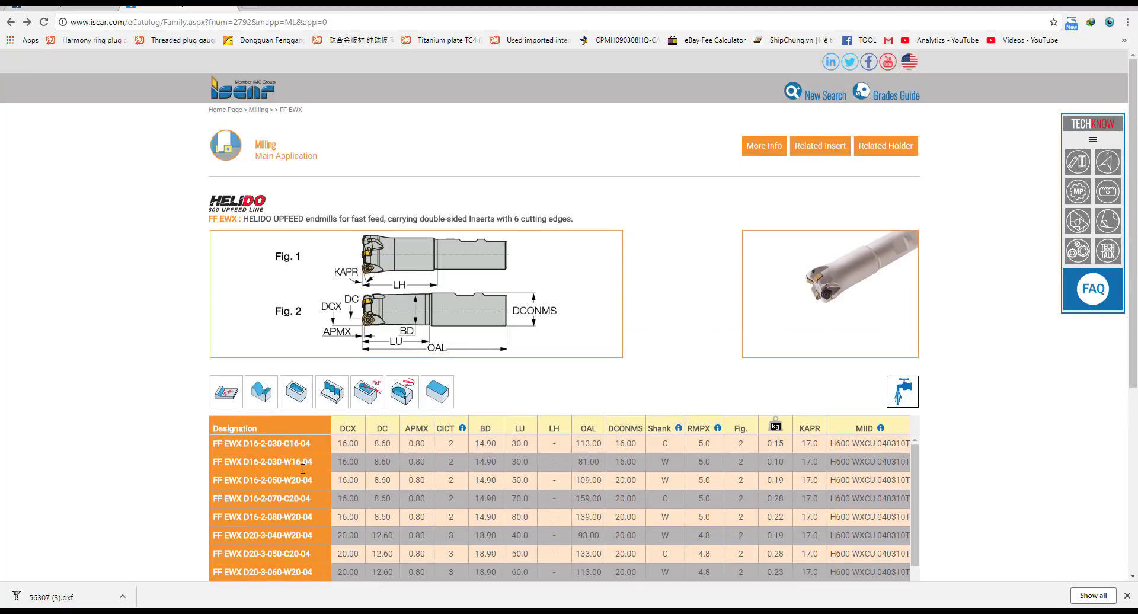
pyautogui.scroll(-4, 403, 371)
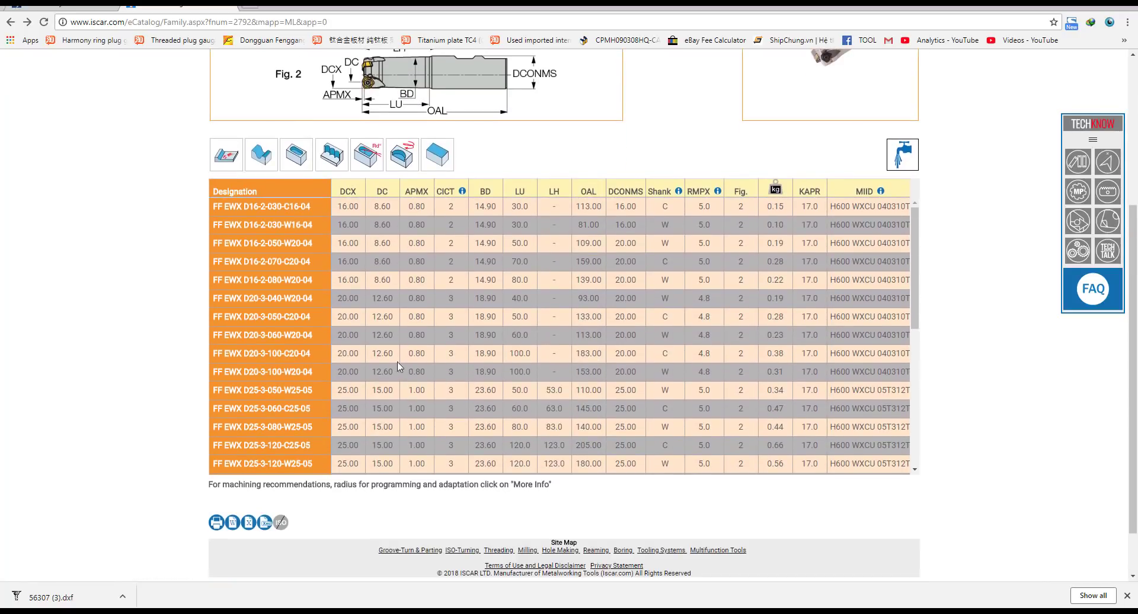
# - Open the item FF EWX D16-2-030-C16-04 and examine its 3D representation in Detailed mode
pyautogui.click(265, 208)
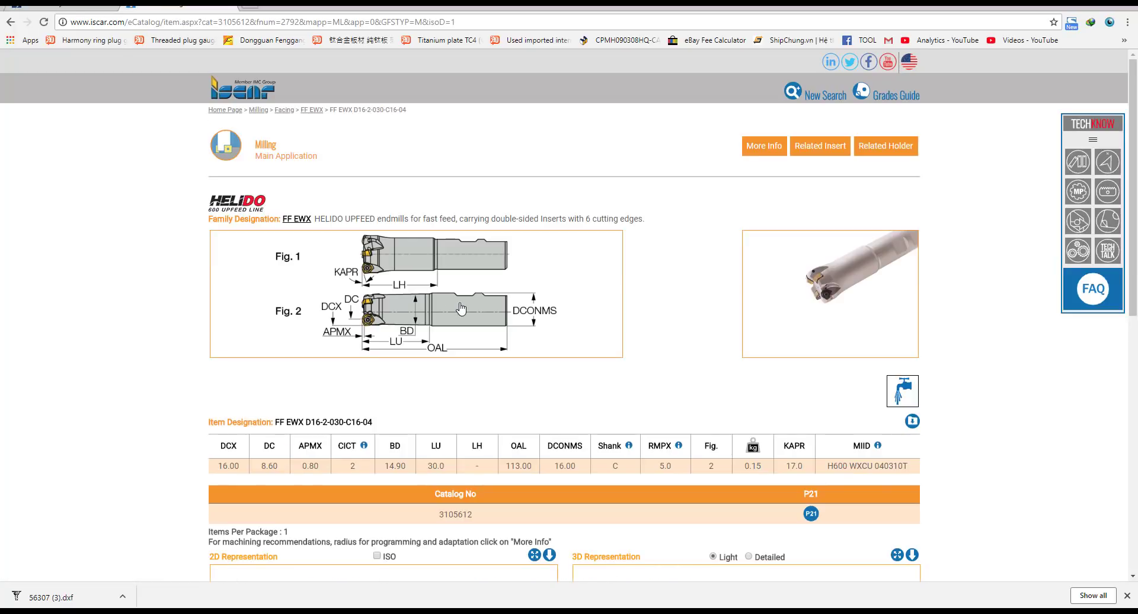
pyautogui.scroll(-7, 569, 326)
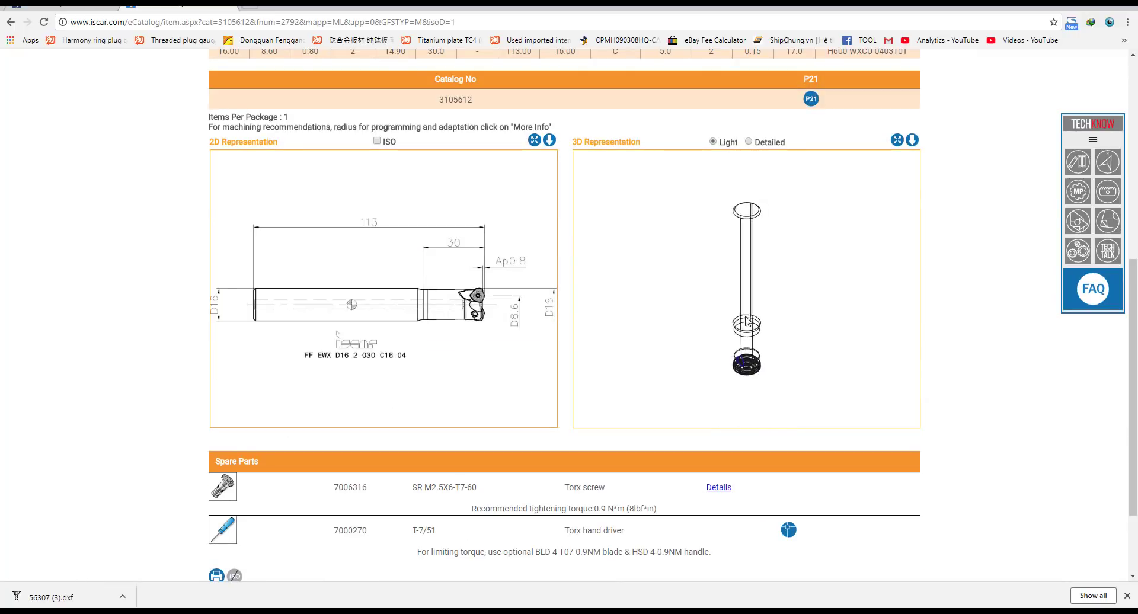
pyautogui.click(768, 143)
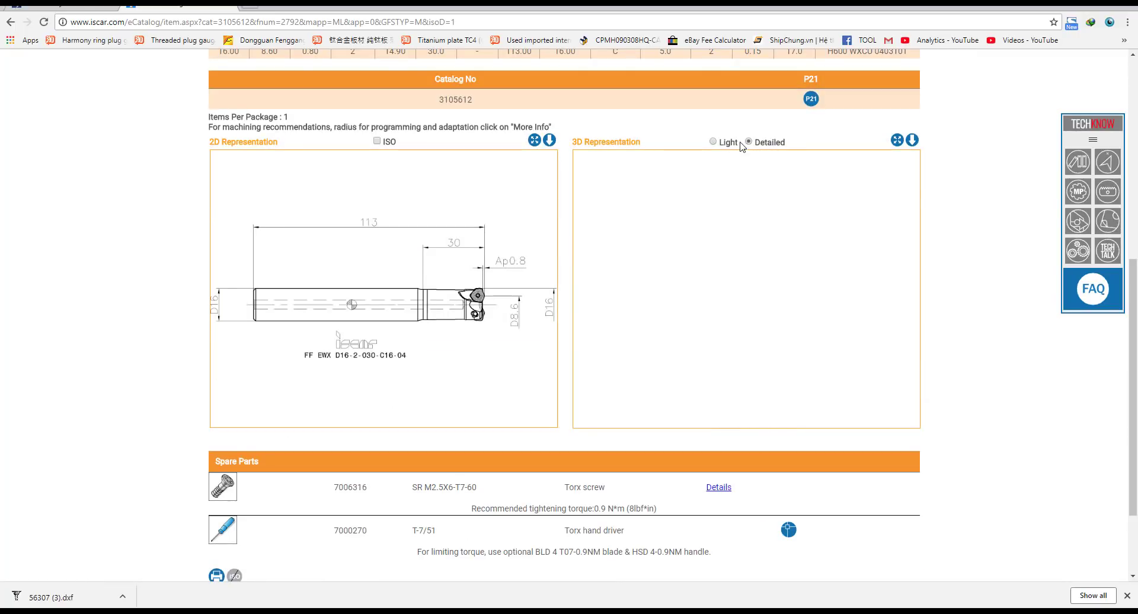
pyautogui.moveTo(758, 181); pyautogui.dragTo(855, 362)
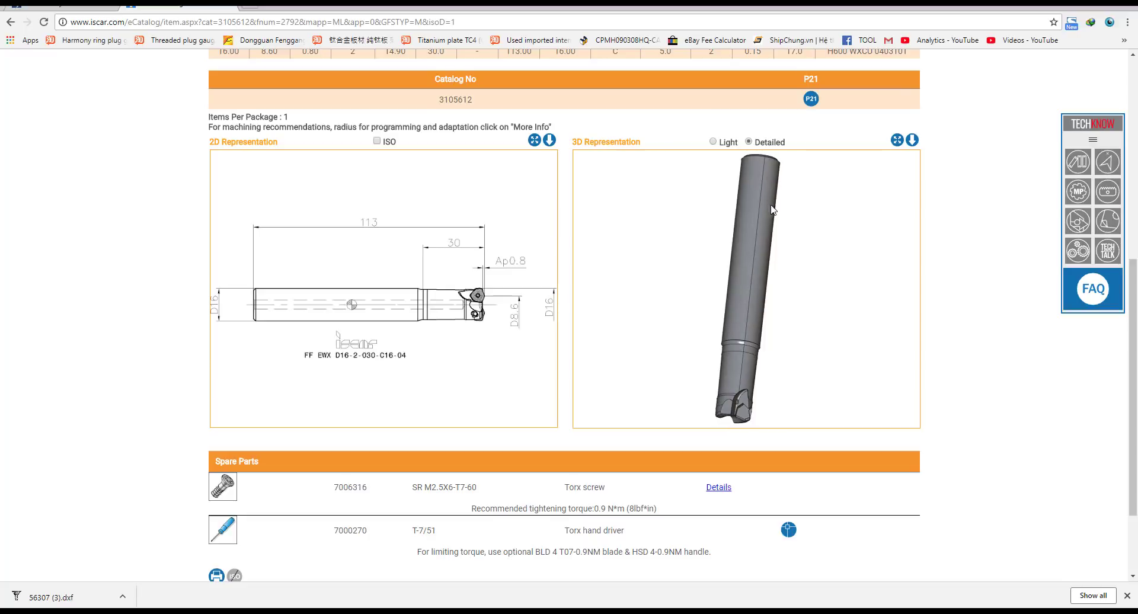
# - Set the 3D representation to Light, inspect the model's cutting end from several angles, and download the light model
pyautogui.click(728, 143)
pyautogui.moveTo(768, 339); pyautogui.dragTo(732, 419)
pyautogui.scroll(3, 731, 419)
pyautogui.scroll(-4, 732, 370)
pyautogui.scroll(3, 727, 407)
pyautogui.scroll(-3, 727, 393)
pyautogui.scroll(3, 720, 392)
pyautogui.scroll(-3, 731, 387)
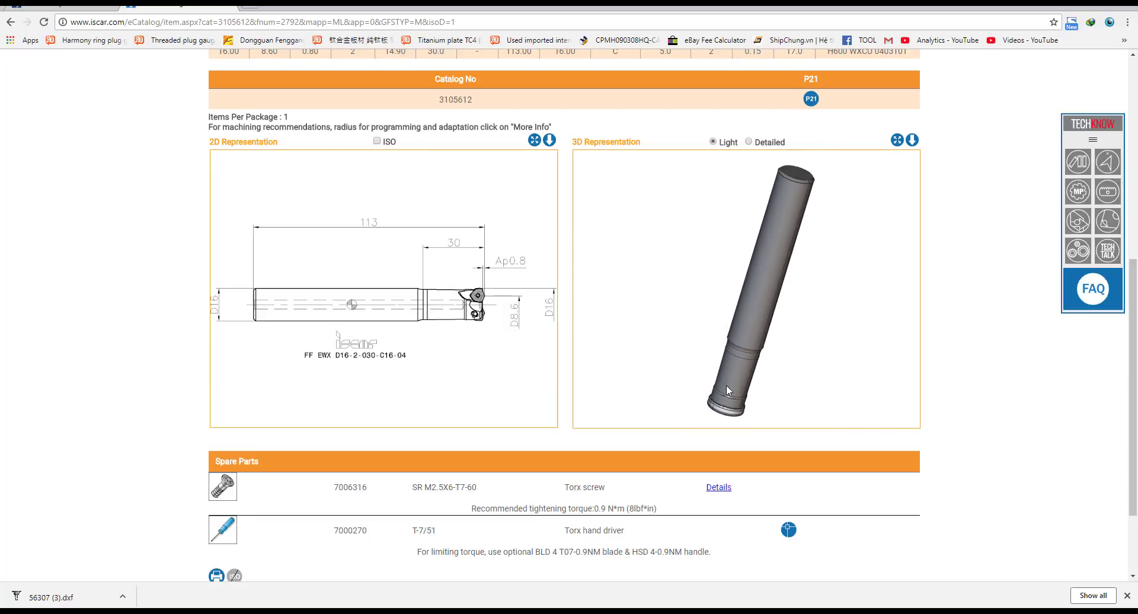
pyautogui.scroll(3, 710, 396)
pyautogui.scroll(-3, 723, 368)
pyautogui.scroll(3, 738, 342)
pyautogui.scroll(-3, 721, 343)
pyautogui.scroll(2, 726, 385)
pyautogui.moveTo(727, 388); pyautogui.dragTo(682, 376)
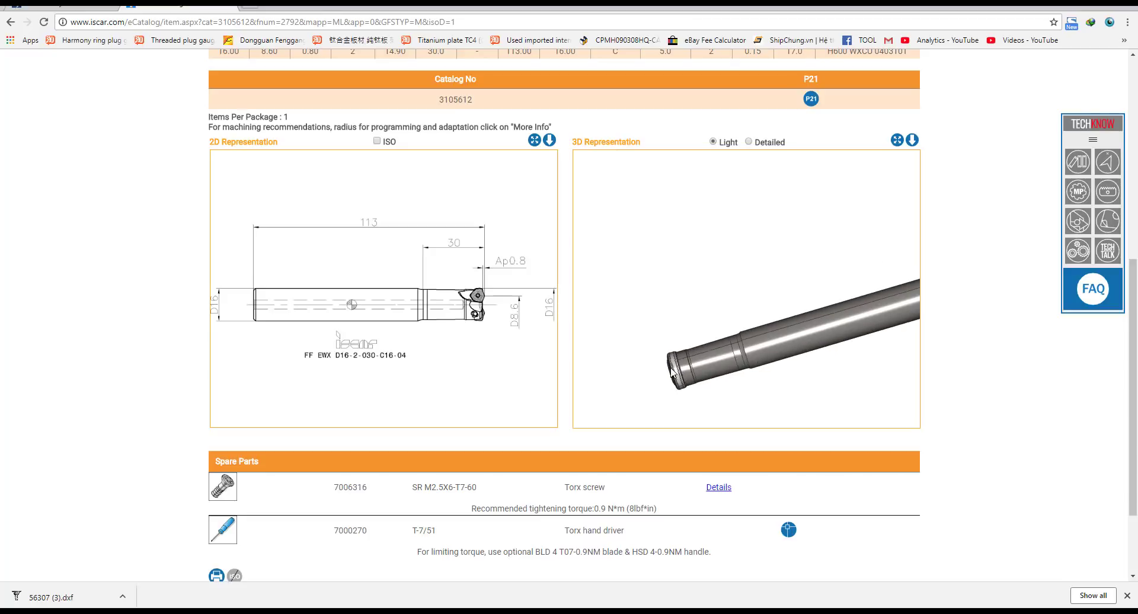
pyautogui.scroll(3, 672, 362)
pyautogui.scroll(-3, 677, 346)
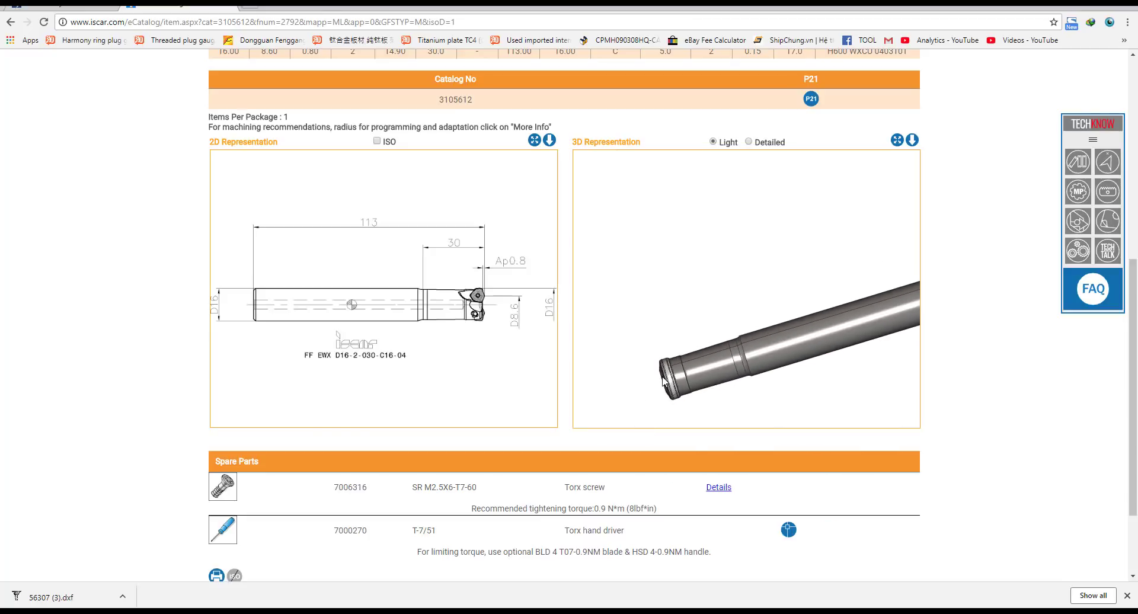
pyautogui.click(911, 141)
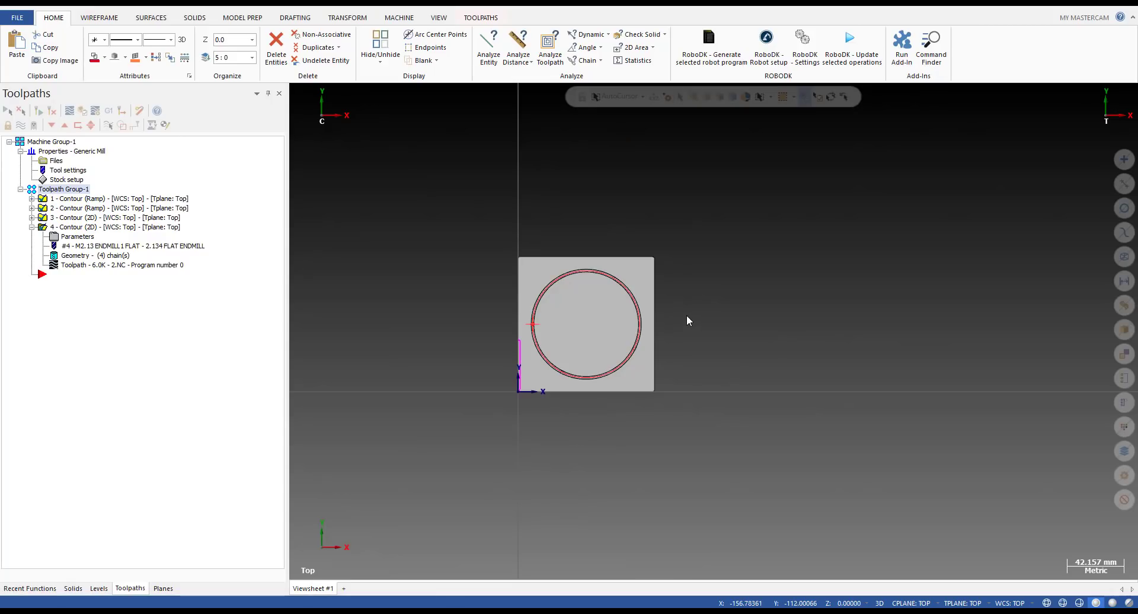
# - Switch to Mastercam and start defining a new End Mill in the Tool Manager
pyautogui.scroll(-1, 687, 321)
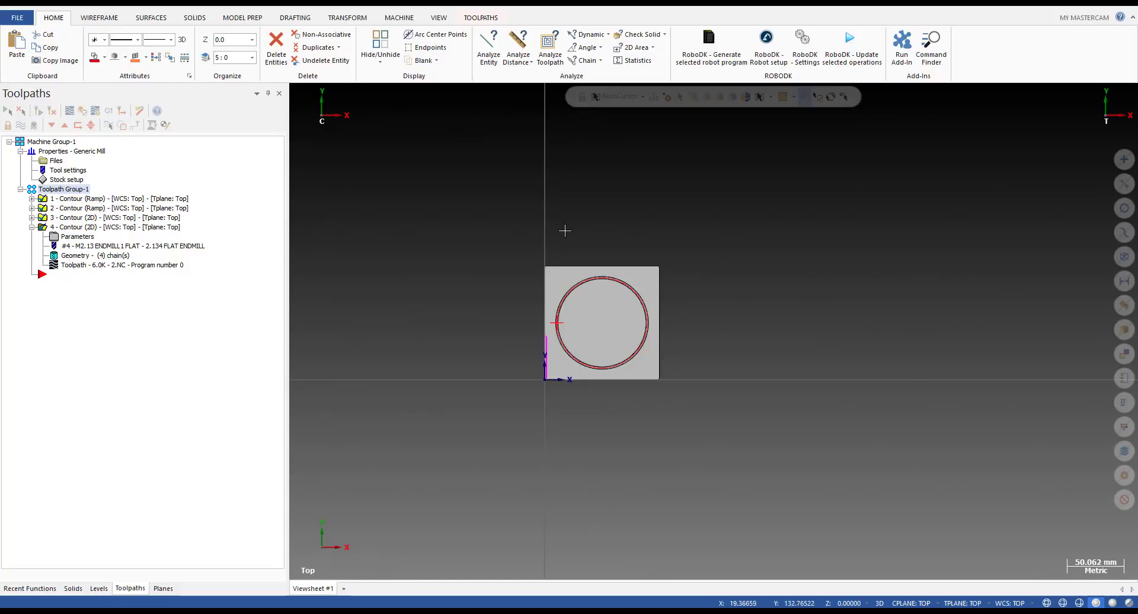
pyautogui.click(482, 21)
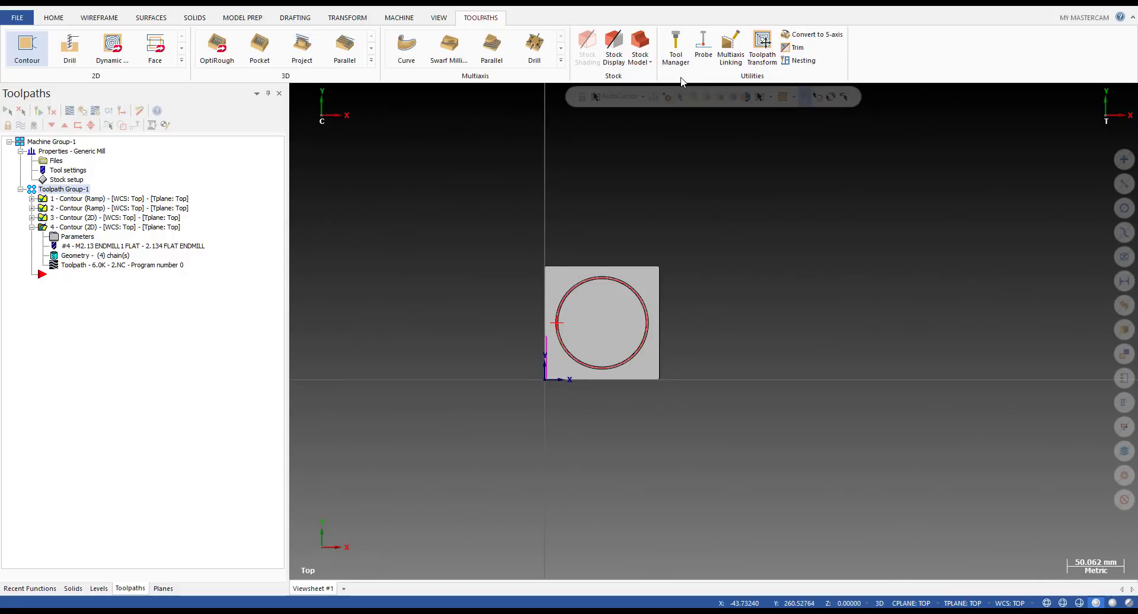
pyautogui.click(676, 51)
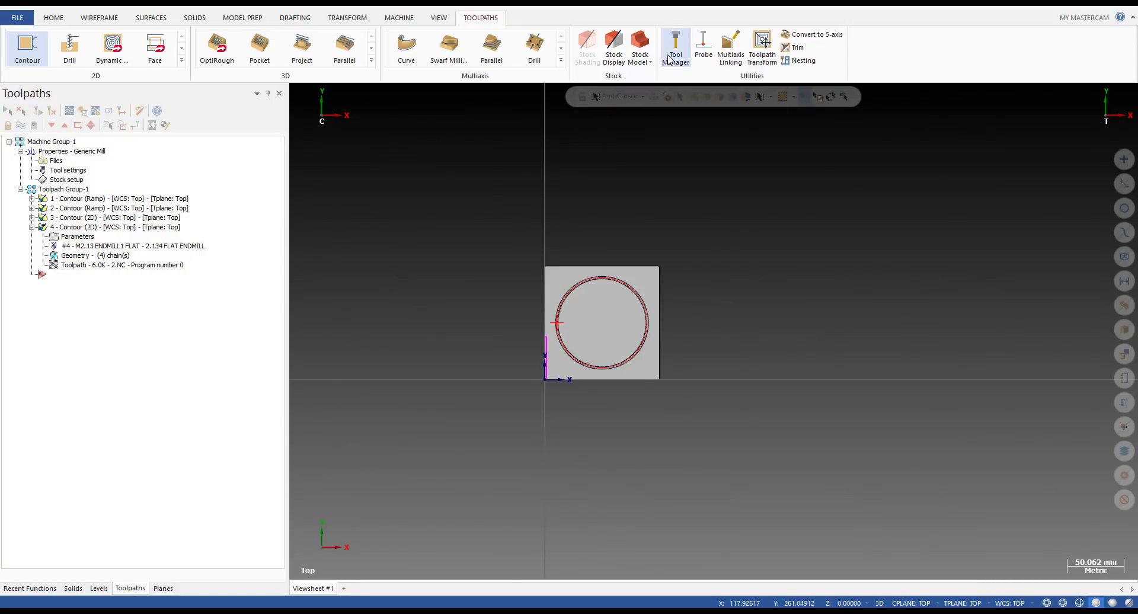
pyautogui.rightClick(630, 233)
pyautogui.click(661, 236)
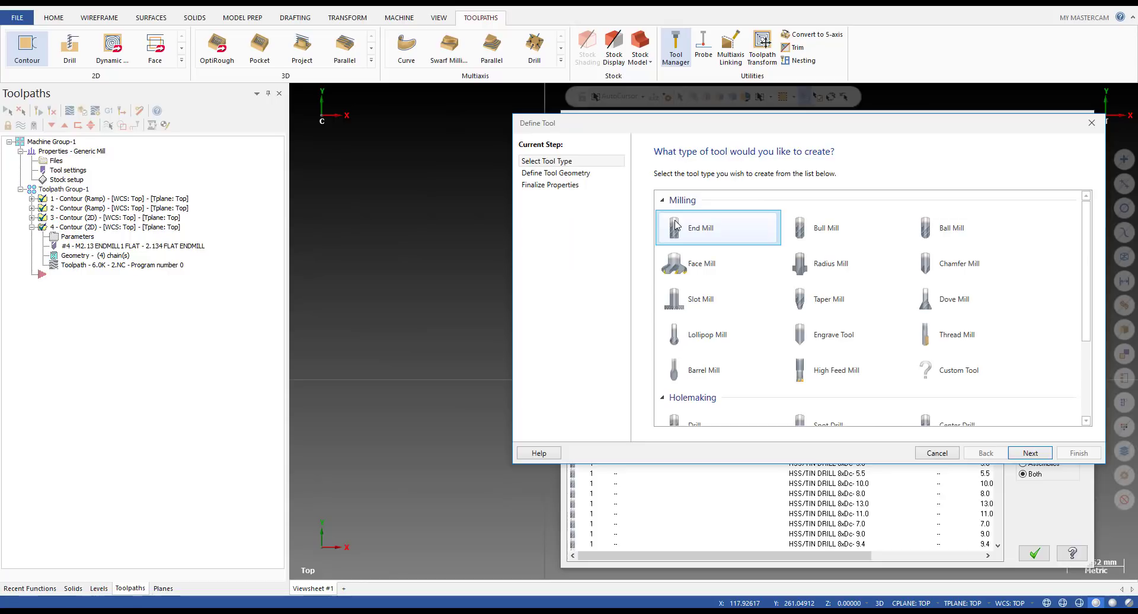
pyautogui.doubleClick(718, 229)
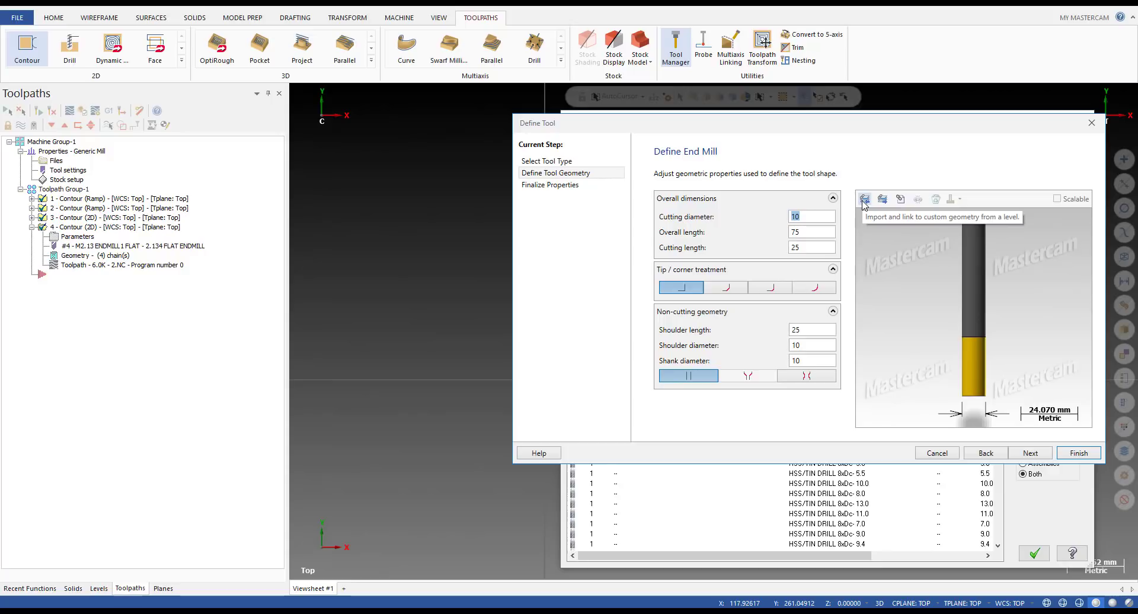
# - Import the end mill's custom geometry from 3105612 - FF EWX D16-2-030-C16-04 - Basic-mm (2).stp and inspect the imported tip in the preview
pyautogui.click(899, 200)
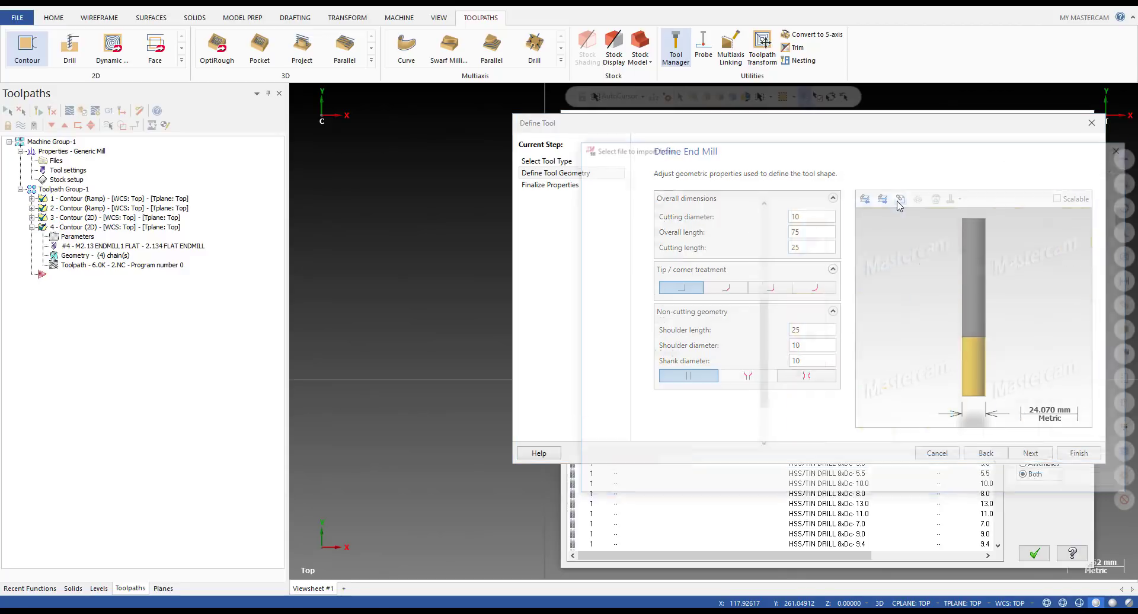
pyautogui.click(1045, 464)
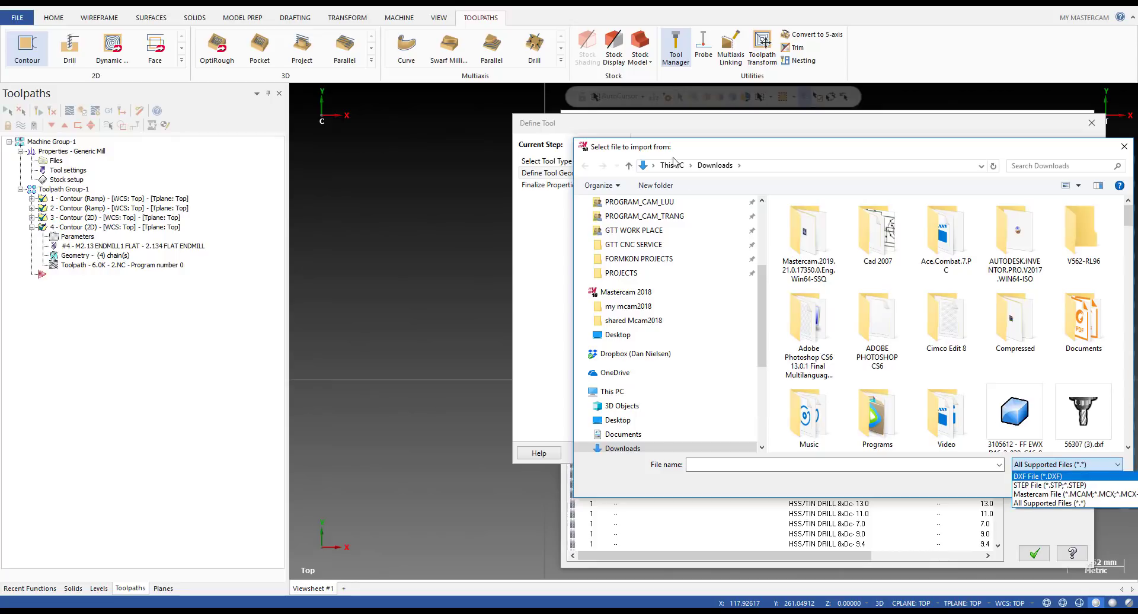
pyautogui.click(729, 161)
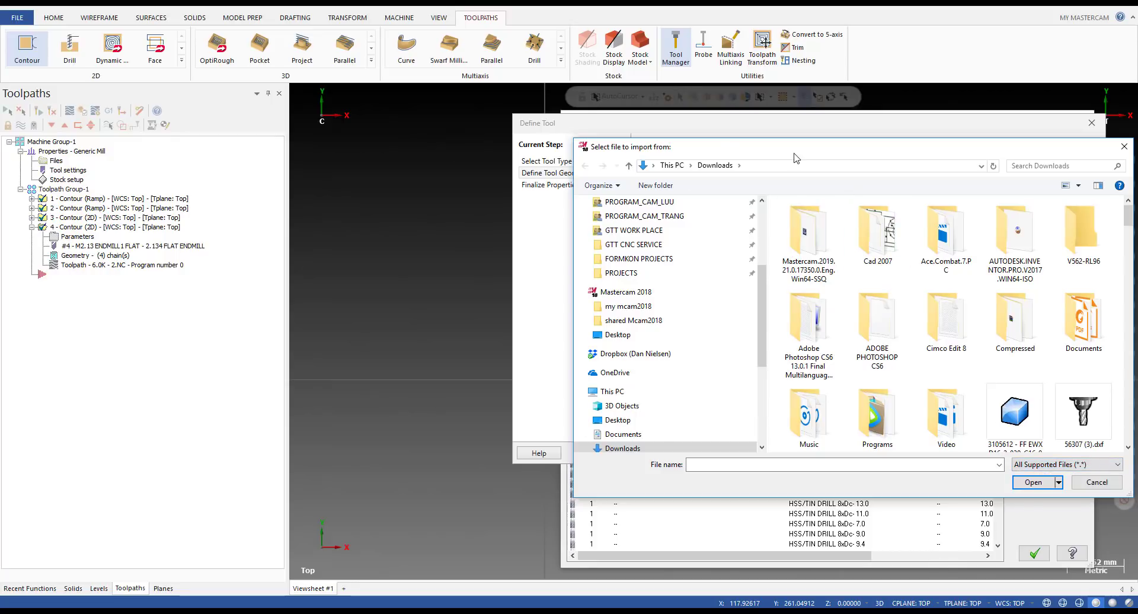
pyautogui.moveTo(802, 156); pyautogui.dragTo(643, 142)
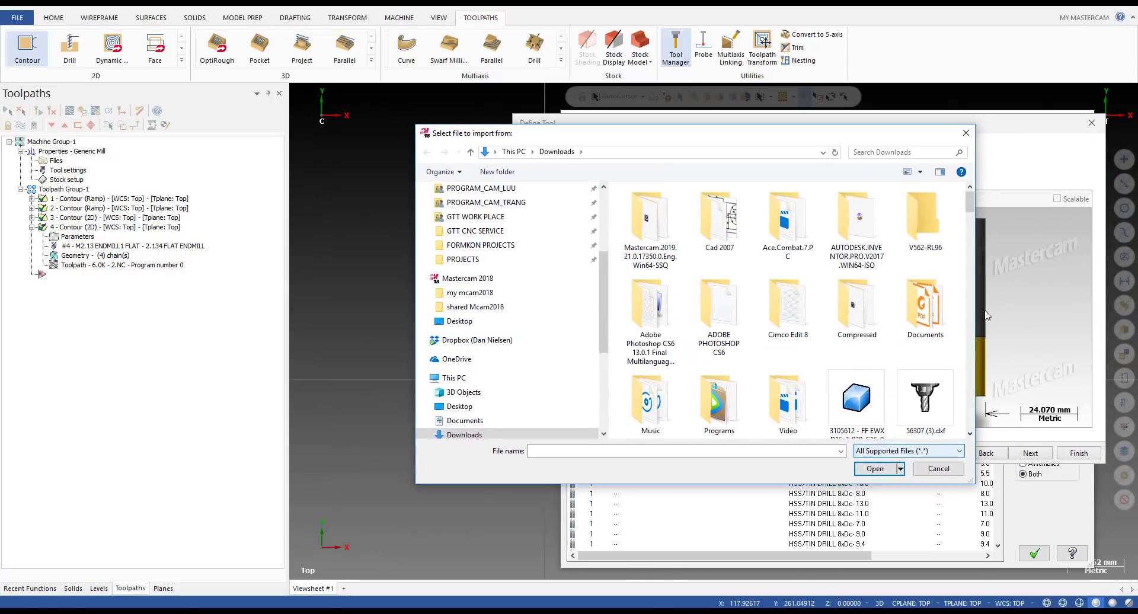
pyautogui.moveTo(971, 208); pyautogui.dragTo(972, 221)
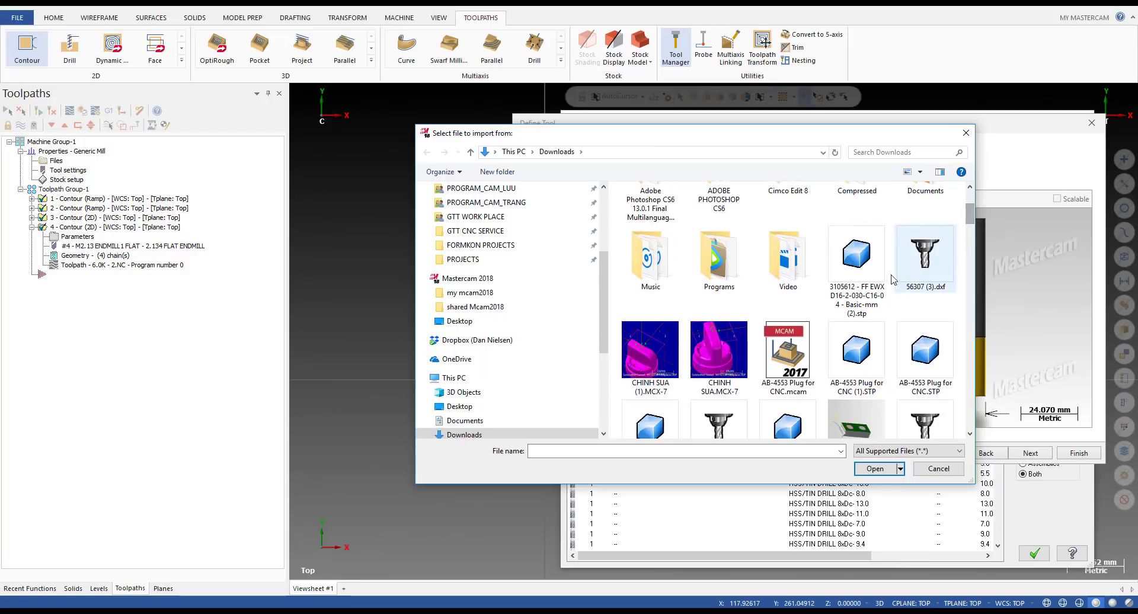
pyautogui.click(869, 278)
pyautogui.doubleClick(863, 265)
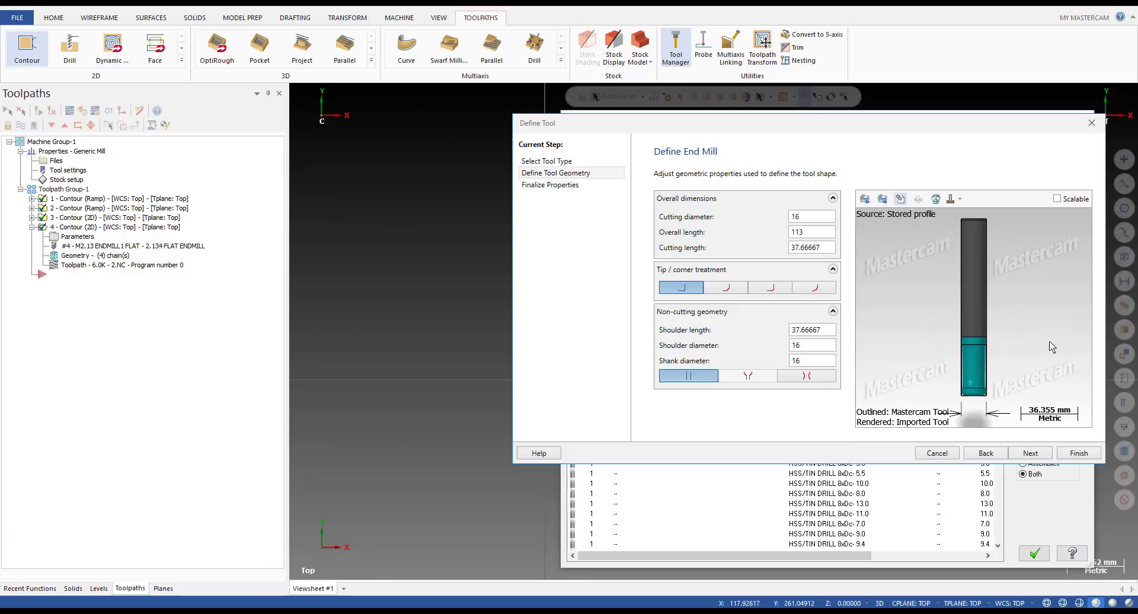
pyautogui.scroll(3, 965, 385)
pyautogui.scroll(12, 966, 386)
pyautogui.scroll(-9, 904, 290)
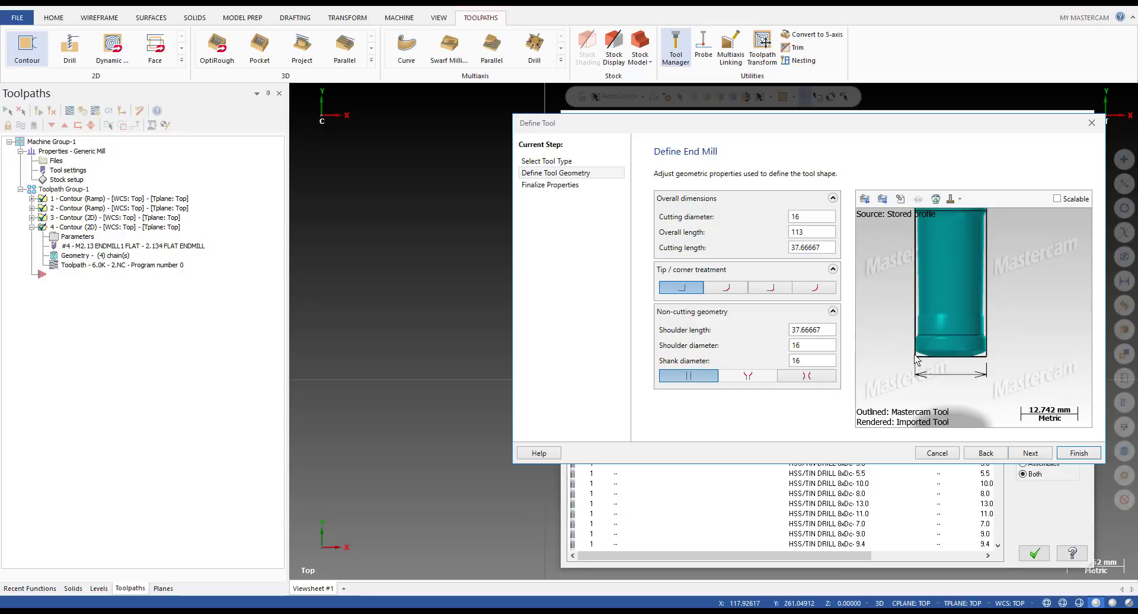
# - Inspect the imported tool's rendered tip against the outlined Mastercam profile in the preview, overall and close up at the corner
pyautogui.scroll(-3, 993, 351)
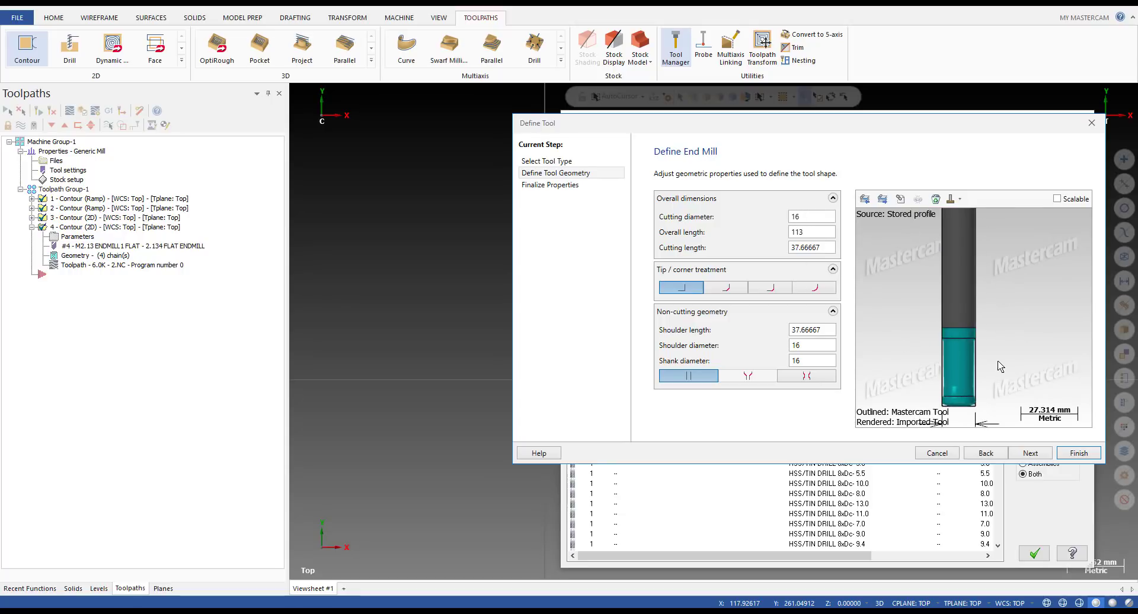
pyautogui.scroll(-3, 957, 306)
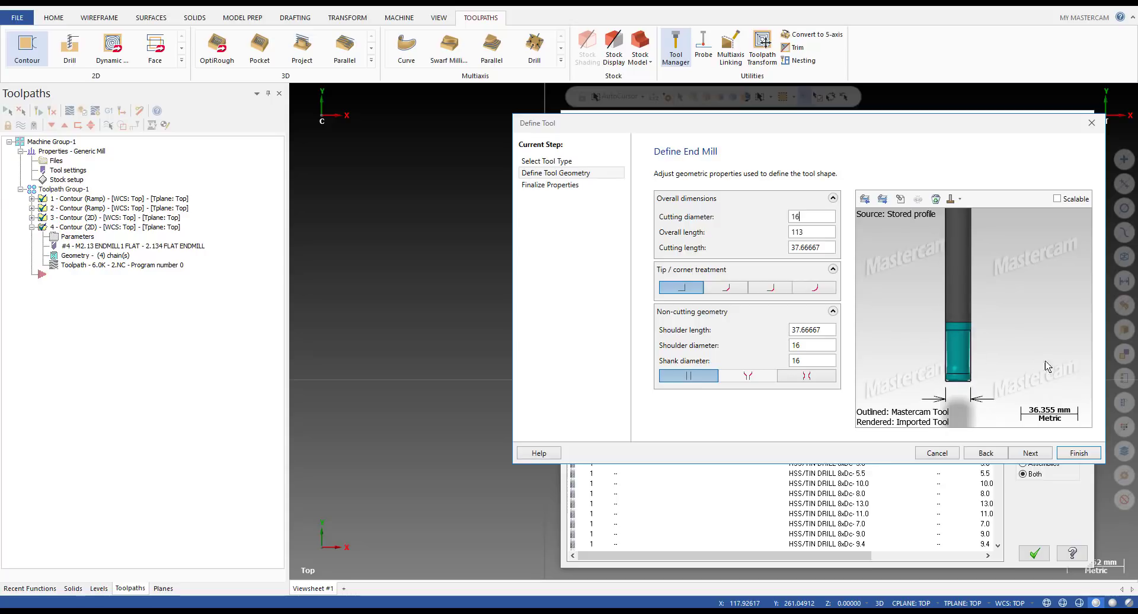
pyautogui.scroll(4, 936, 356)
pyautogui.moveTo(958, 358); pyautogui.dragTo(937, 398, button='middle')
pyautogui.scroll(4, 936, 398)
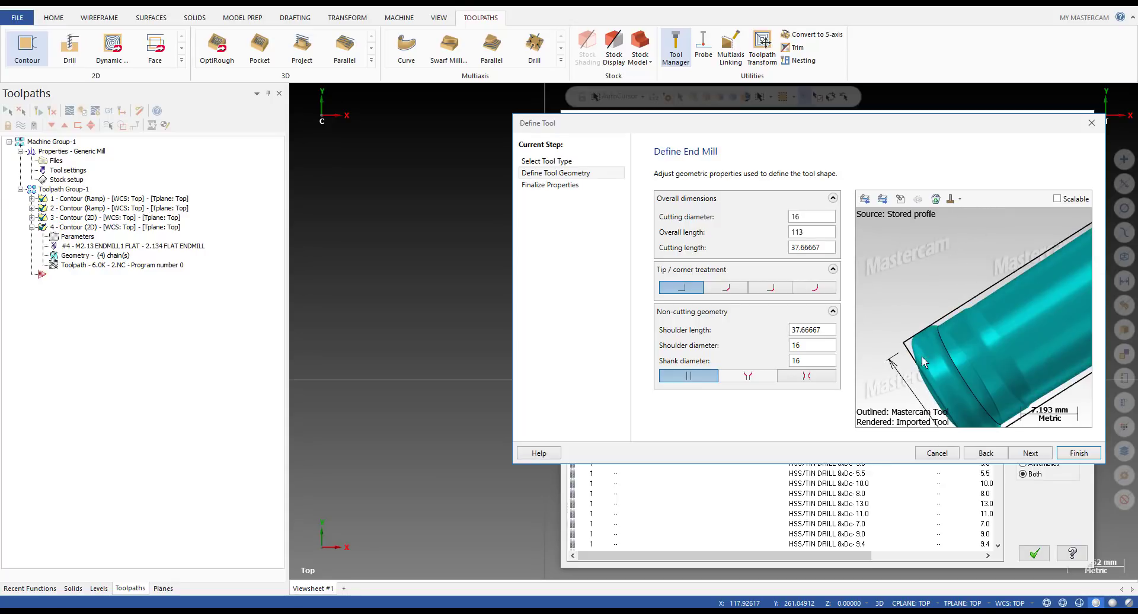
pyautogui.scroll(1, 912, 359)
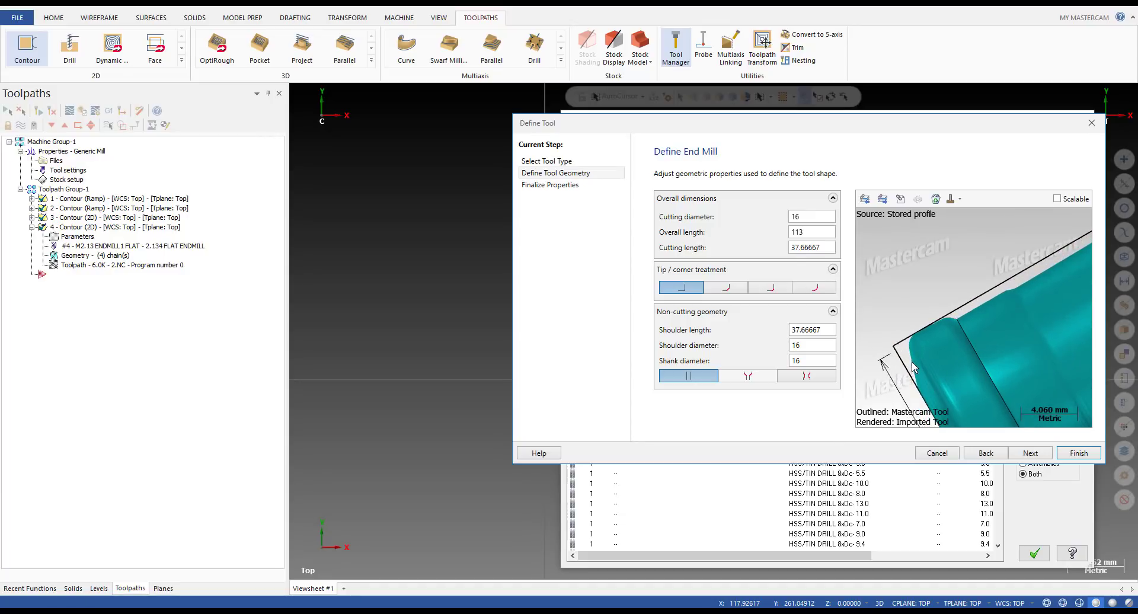
pyautogui.scroll(1, 917, 383)
pyautogui.scroll(-4, 918, 384)
pyautogui.moveTo(937, 349); pyautogui.dragTo(916, 366, button='middle')
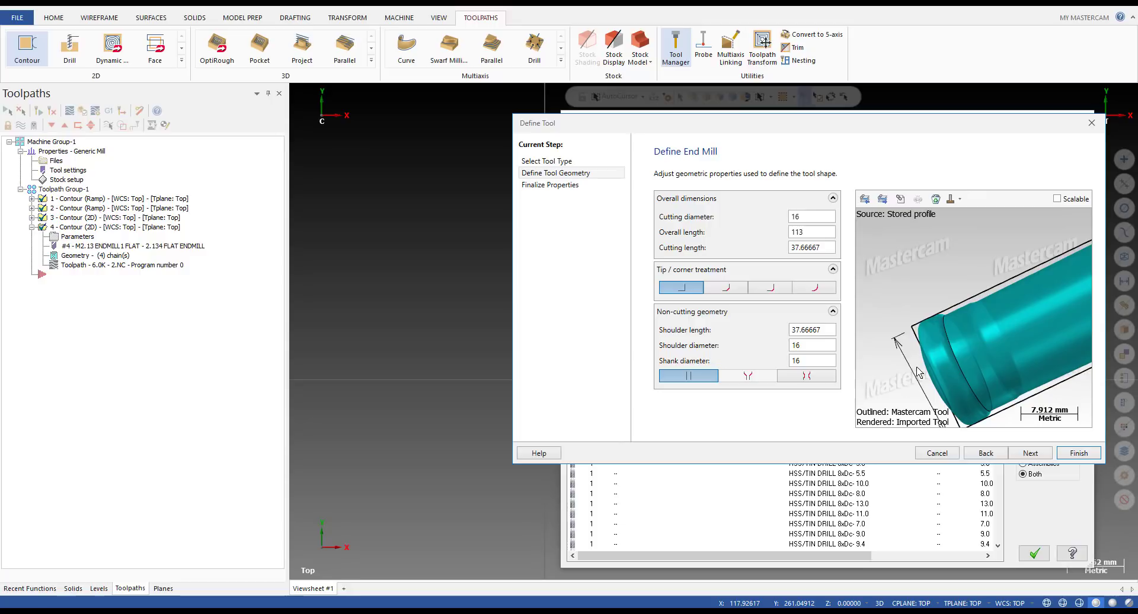
pyautogui.scroll(2, 918, 368)
pyautogui.moveTo(965, 359); pyautogui.dragTo(937, 344, button='middle')
pyautogui.scroll(7, 932, 357)
pyautogui.scroll(-1, 937, 344)
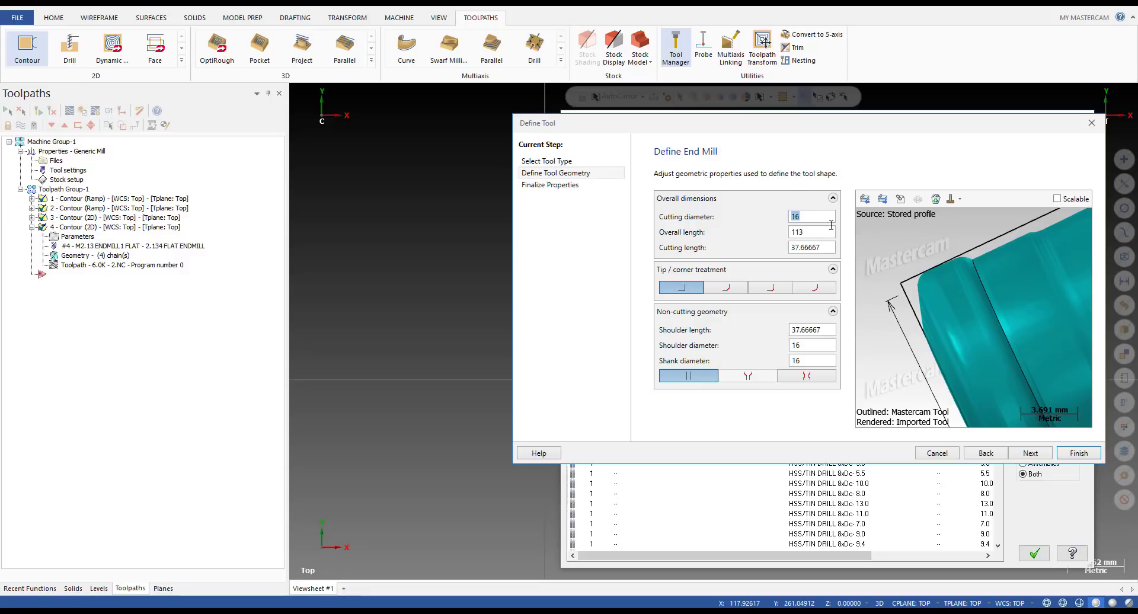
# - Finish the definition of the new 16 mm end mill and close the Tool Manager
pyautogui.moveTo(808, 219); pyautogui.dragTo(793, 217)
pyautogui.scroll(-6, 956, 308)
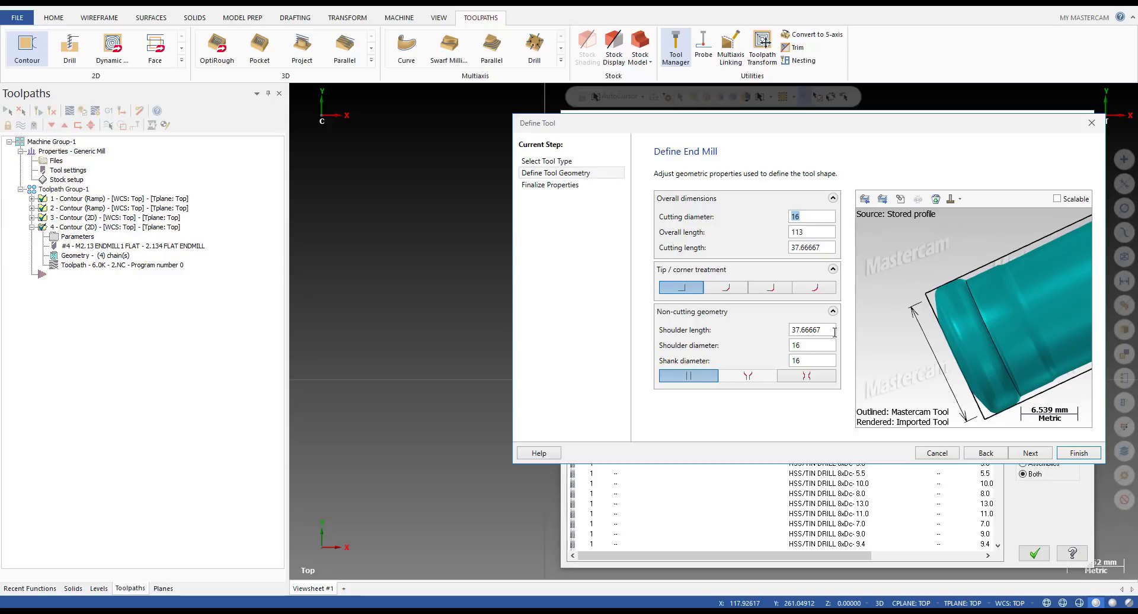
pyautogui.click(1070, 453)
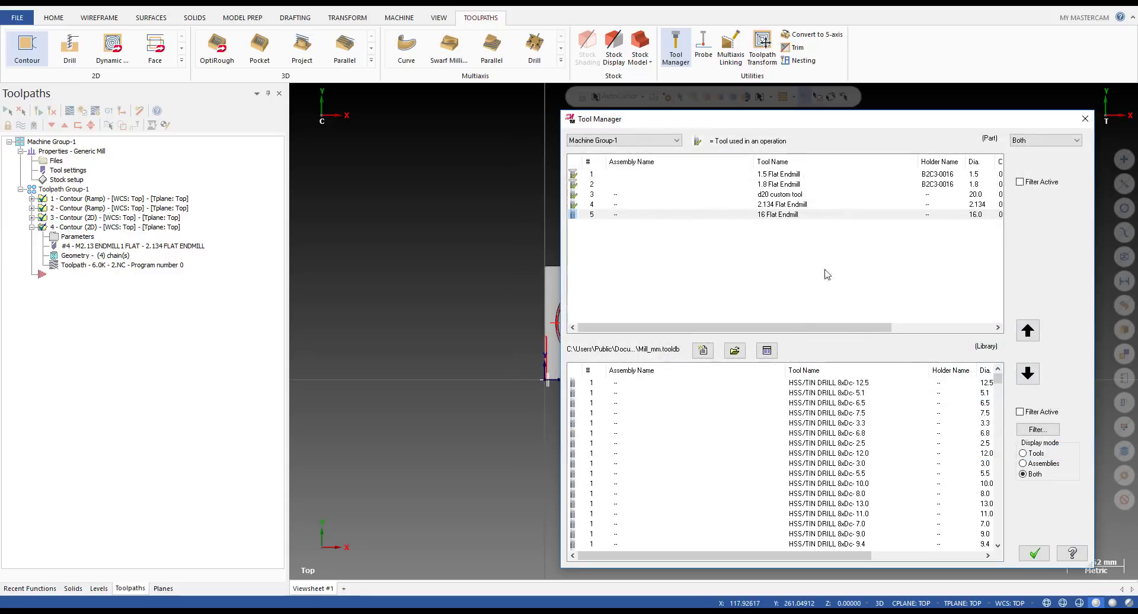
pyautogui.click(1034, 553)
pyautogui.moveTo(526, 336); pyautogui.dragTo(635, 282, button='middle')
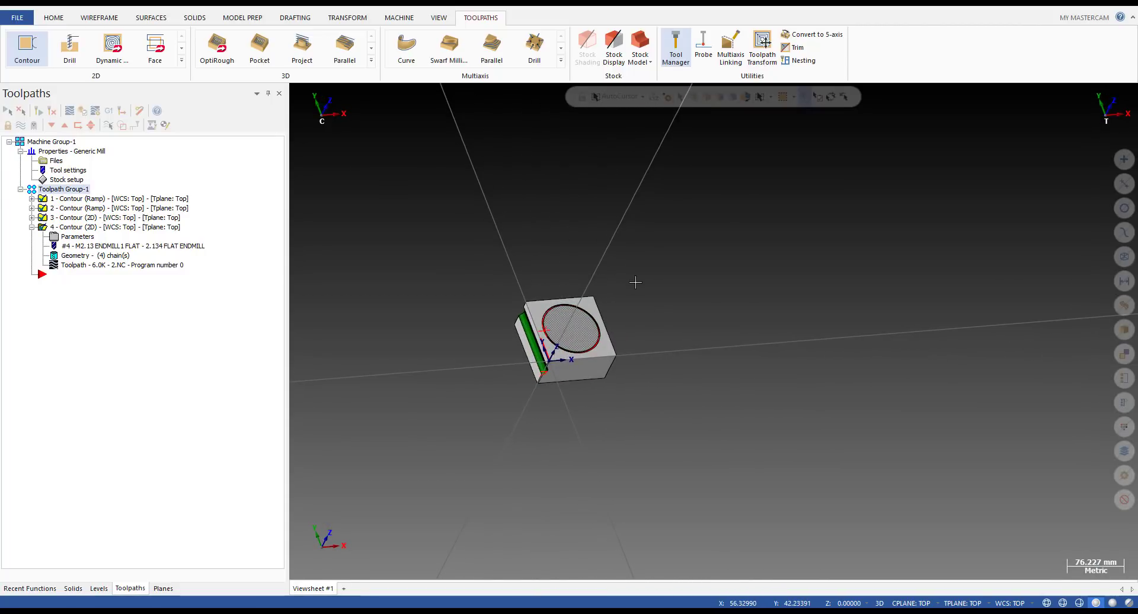
pyautogui.hotkey('alt', '2')
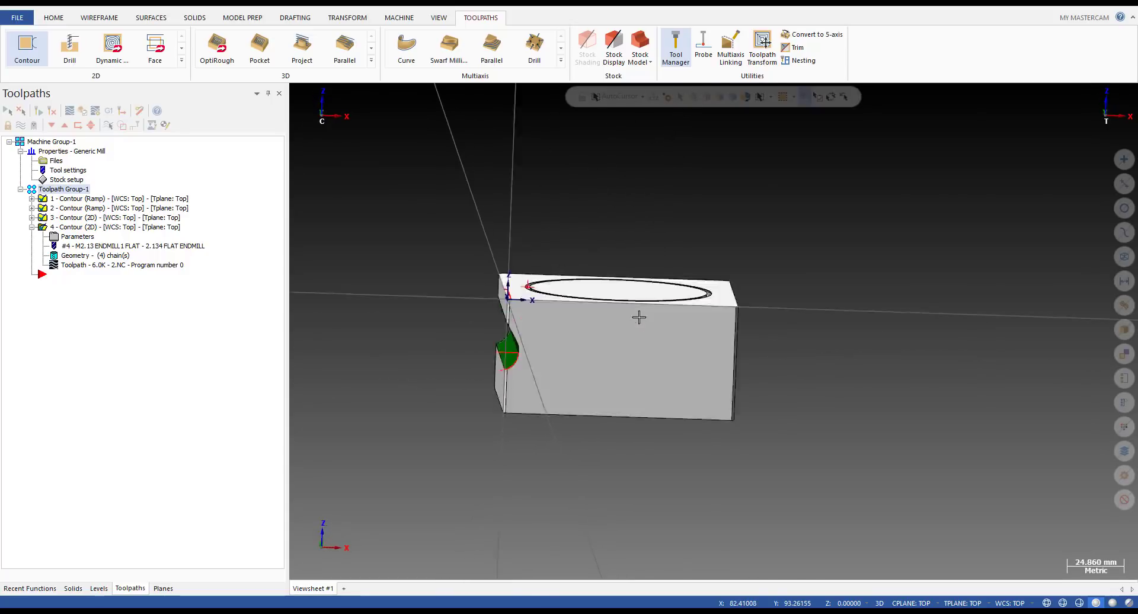
pyautogui.hotkey('alt', '1')
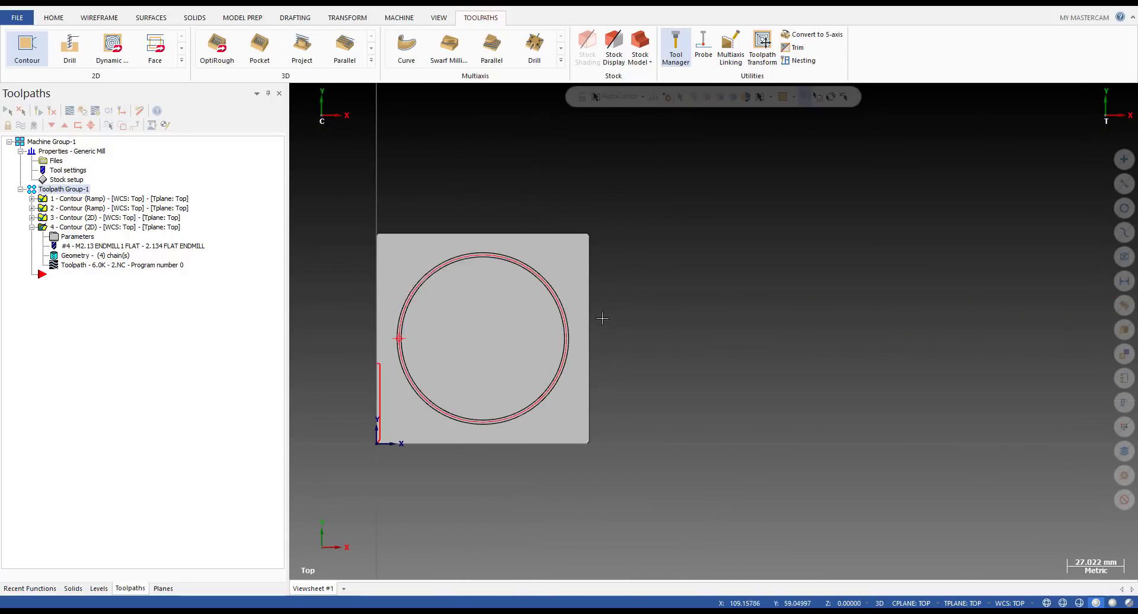
pyautogui.moveTo(655, 313); pyautogui.dragTo(605, 270, button='middle')
pyautogui.click(100, 19)
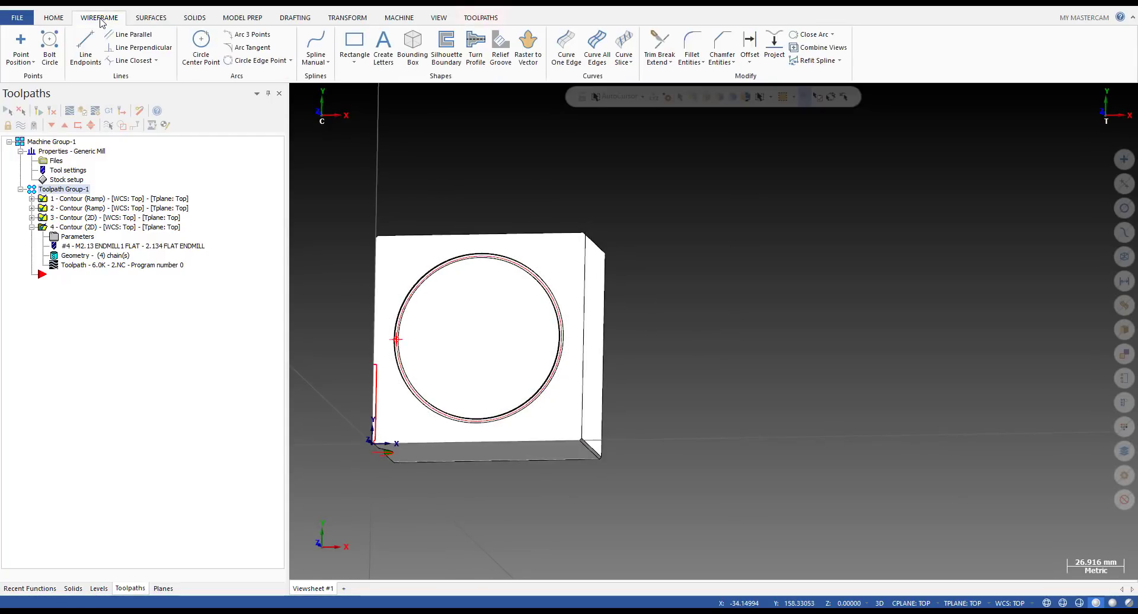
# - Reopen the 16 Flat Endmill from the Tool Manager, look at the file import for custom geometry, and cancel without changes
pyautogui.click(483, 18)
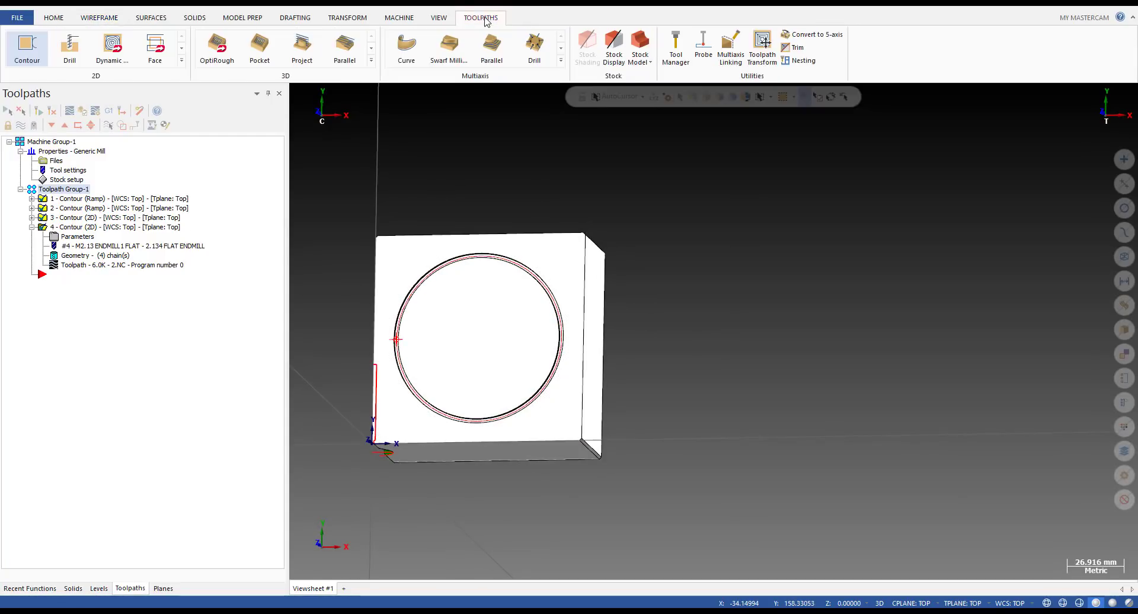
pyautogui.click(681, 58)
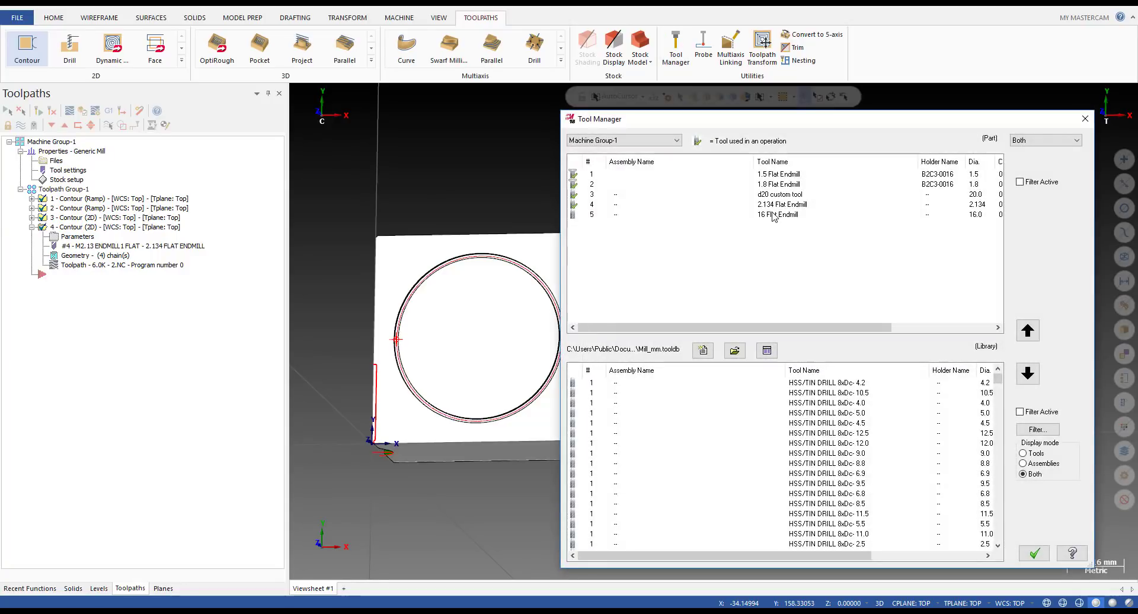
pyautogui.doubleClick(773, 215)
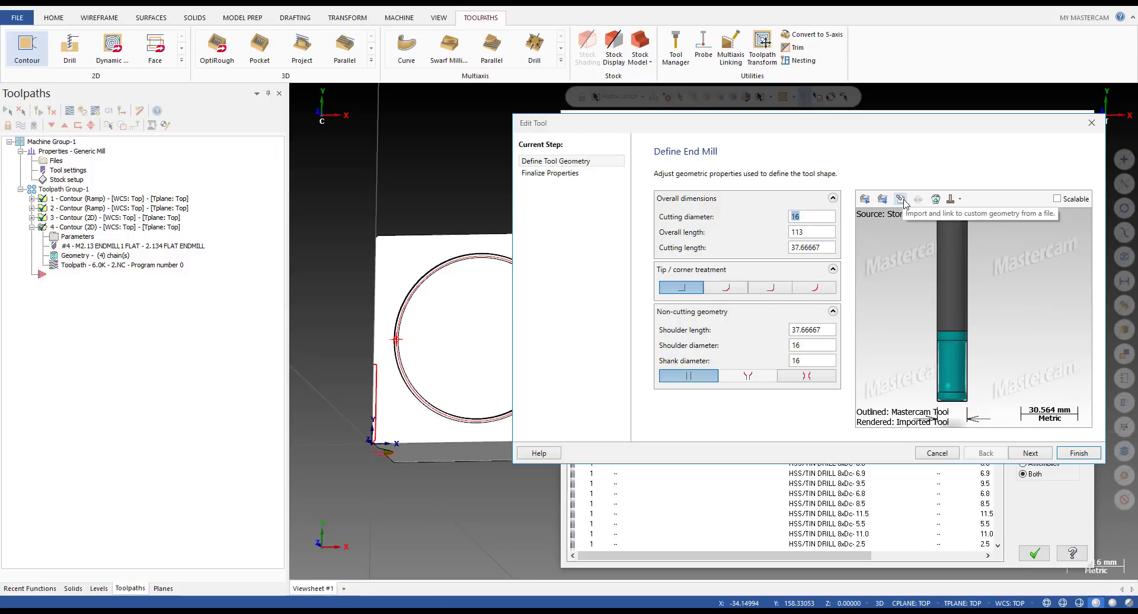
pyautogui.click(904, 202)
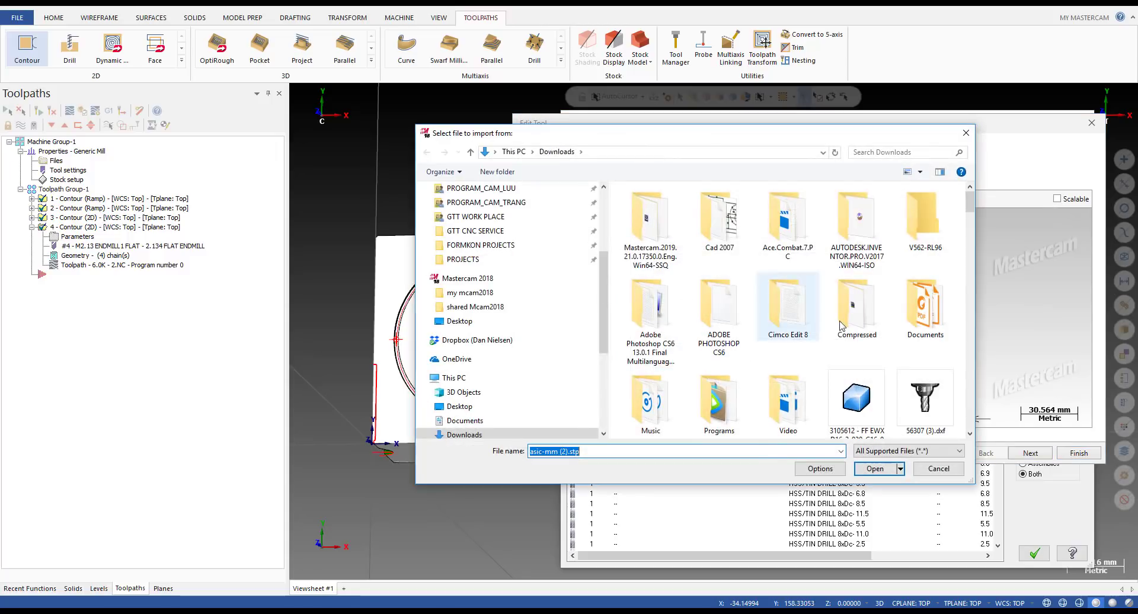
pyautogui.press('Escape')
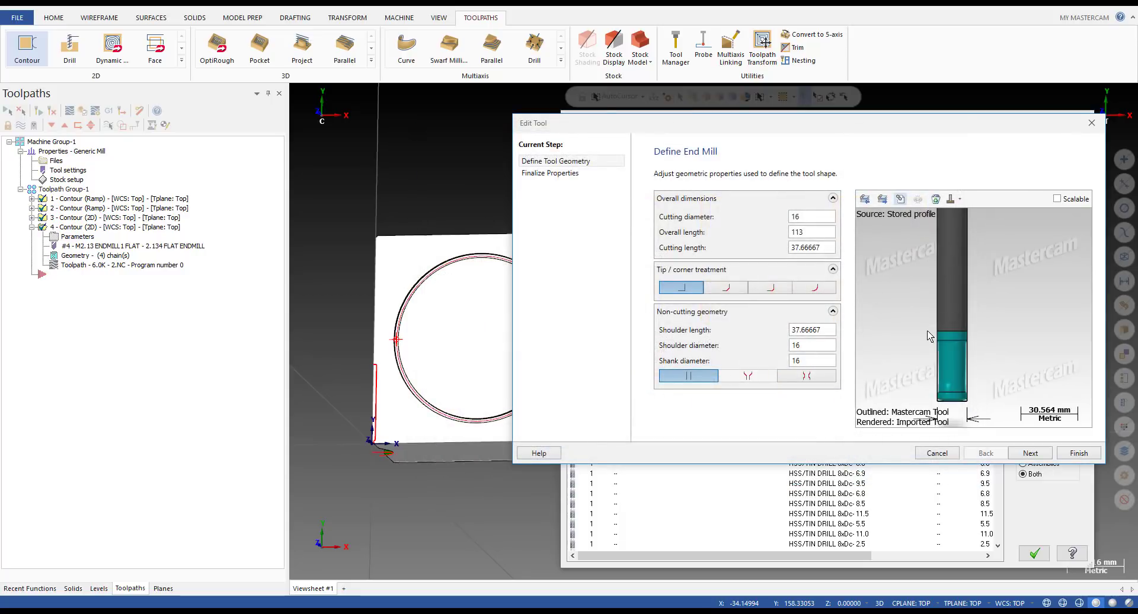
pyautogui.click(1091, 126)
pyautogui.click(1090, 126)
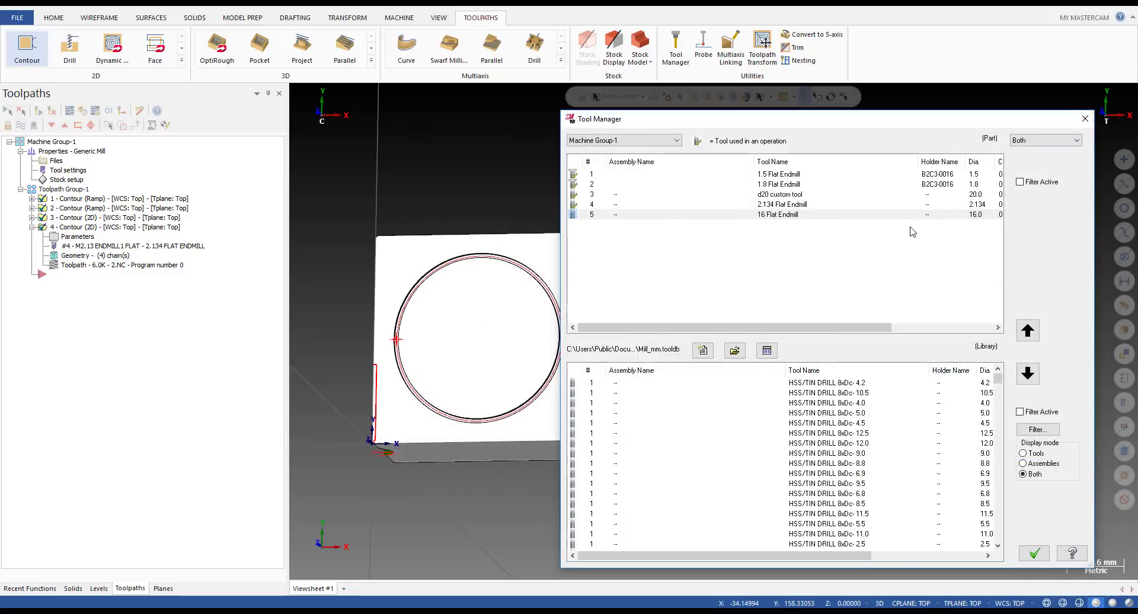
# - Create a 2D contour operation chained along the block's straight upper edge on the +X side
pyautogui.hotkey('alt', '2')
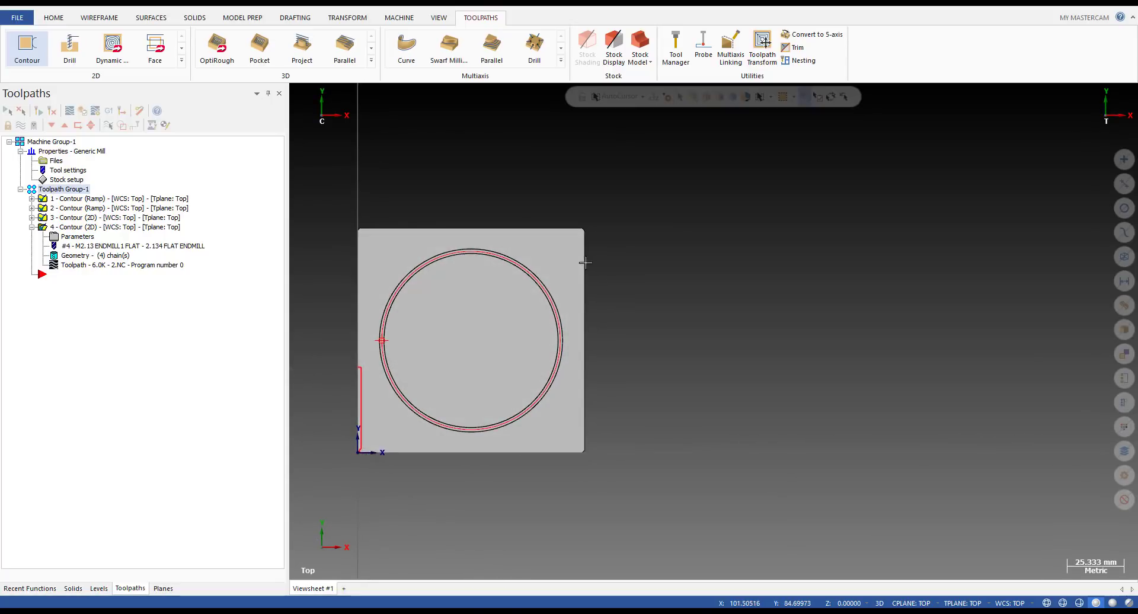
pyautogui.scroll(1, 600, 259)
pyautogui.moveTo(597, 257); pyautogui.dragTo(584, 263, button='middle')
pyautogui.press('c')
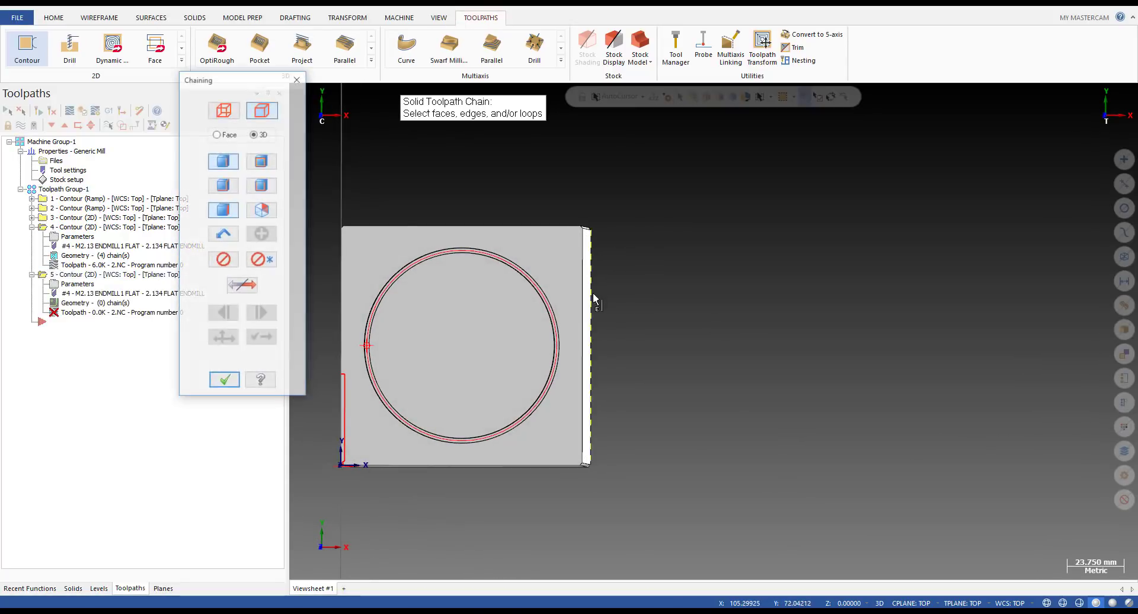
pyautogui.click(587, 282)
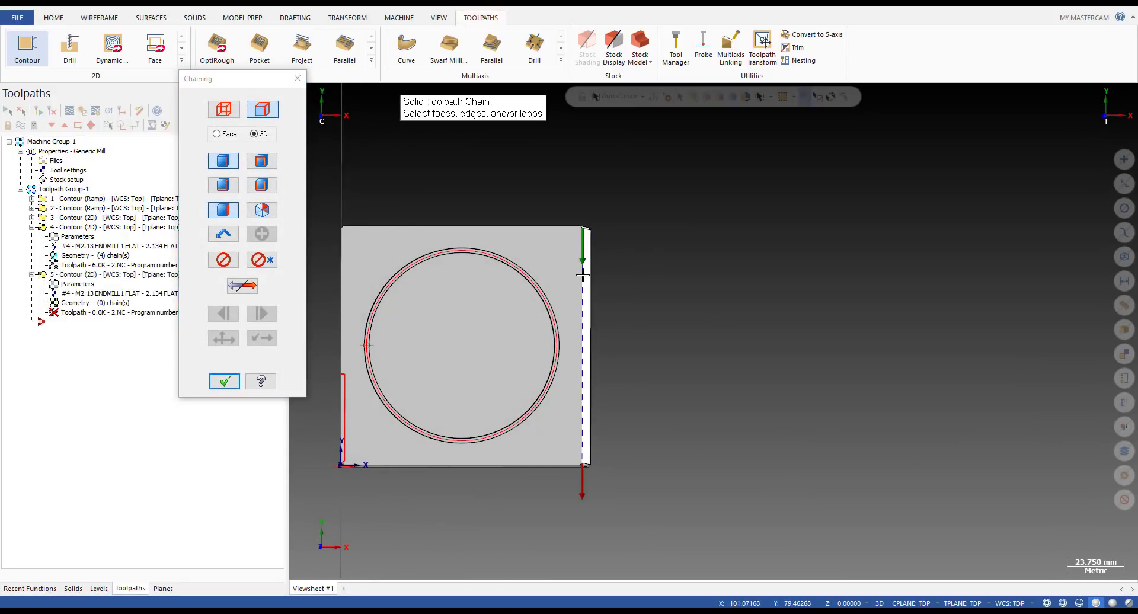
pyautogui.click(225, 381)
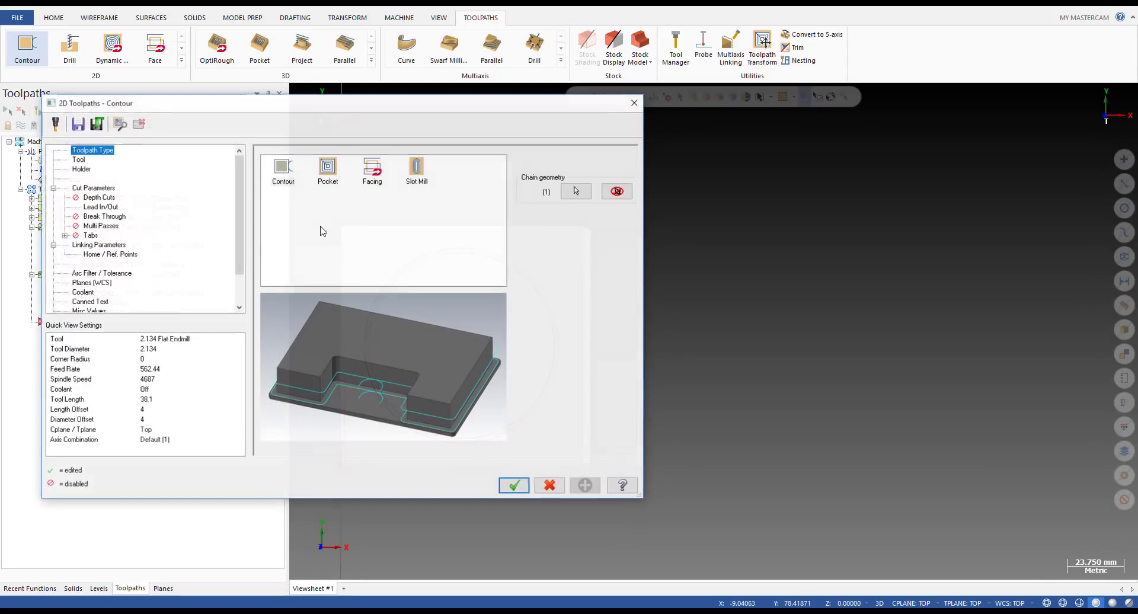
pyautogui.click(78, 160)
pyautogui.click(361, 222)
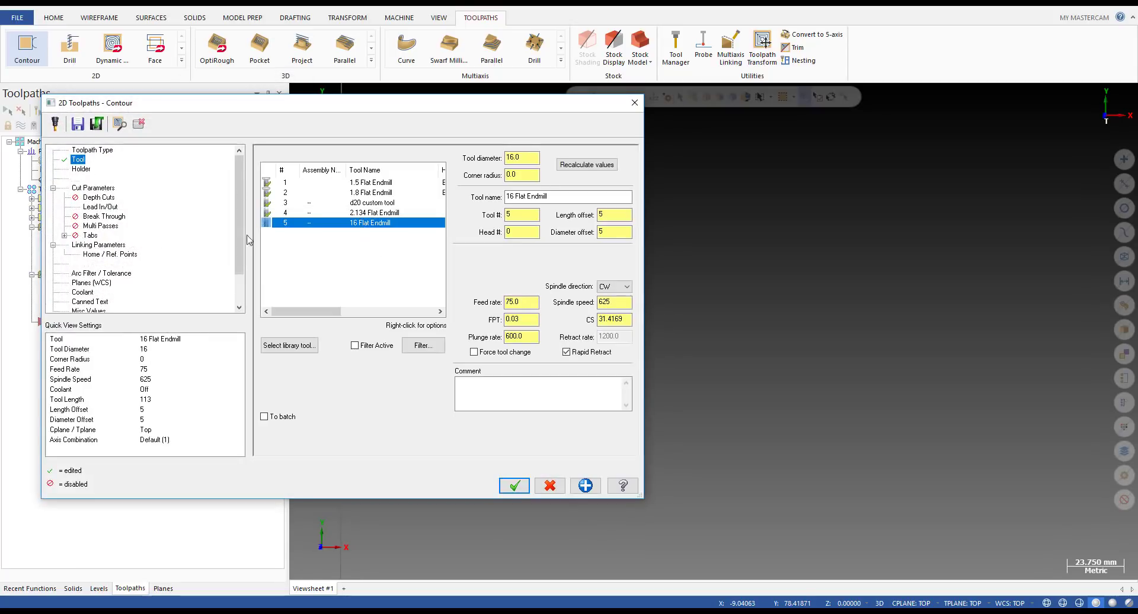
pyautogui.click(83, 189)
pyautogui.doubleClick(378, 376)
pyautogui.write('-0.25')
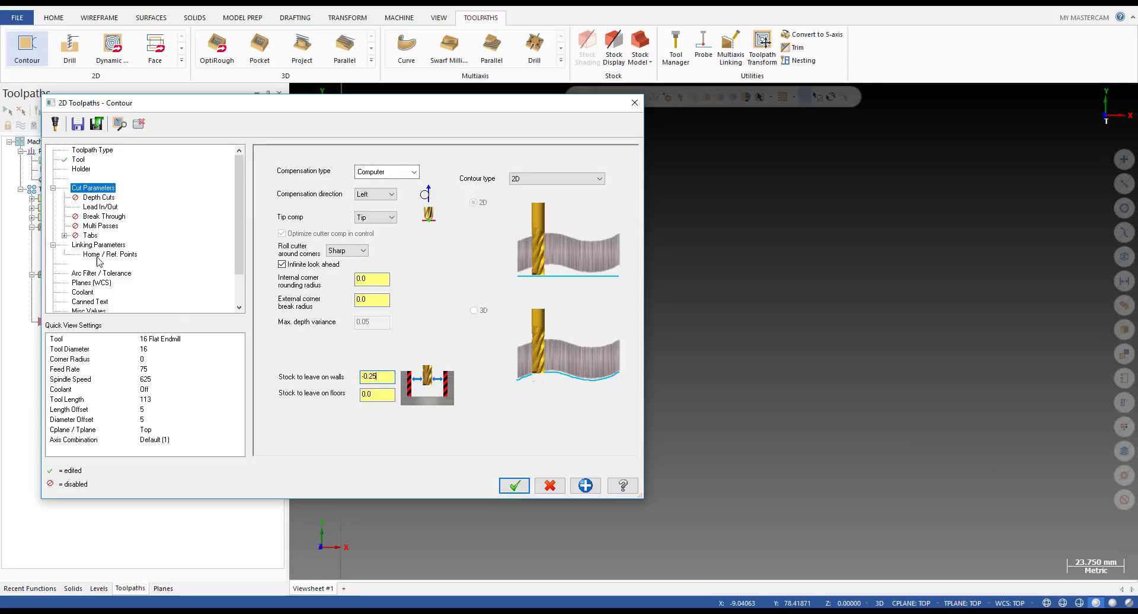
pyautogui.click(99, 245)
pyautogui.doubleClick(463, 391)
pyautogui.write('-.1')
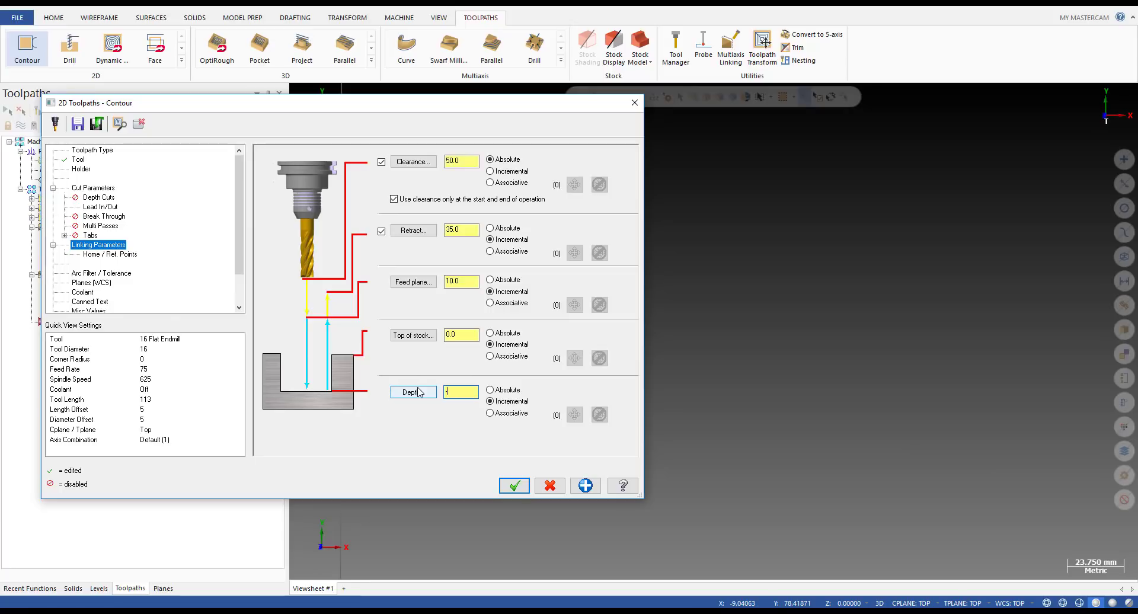
pyautogui.press('Escape')
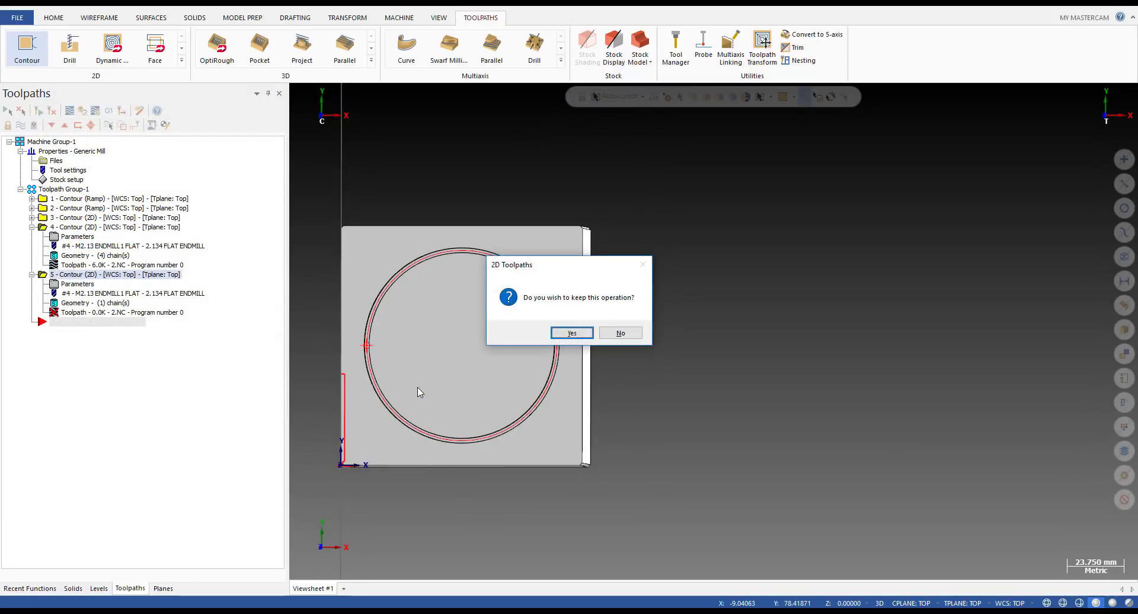
# - Keep the new contour operation, set its incremental depth to -2, and accept the parameters after checking the wall stock setting
pyautogui.click(572, 334)
pyautogui.click(77, 285)
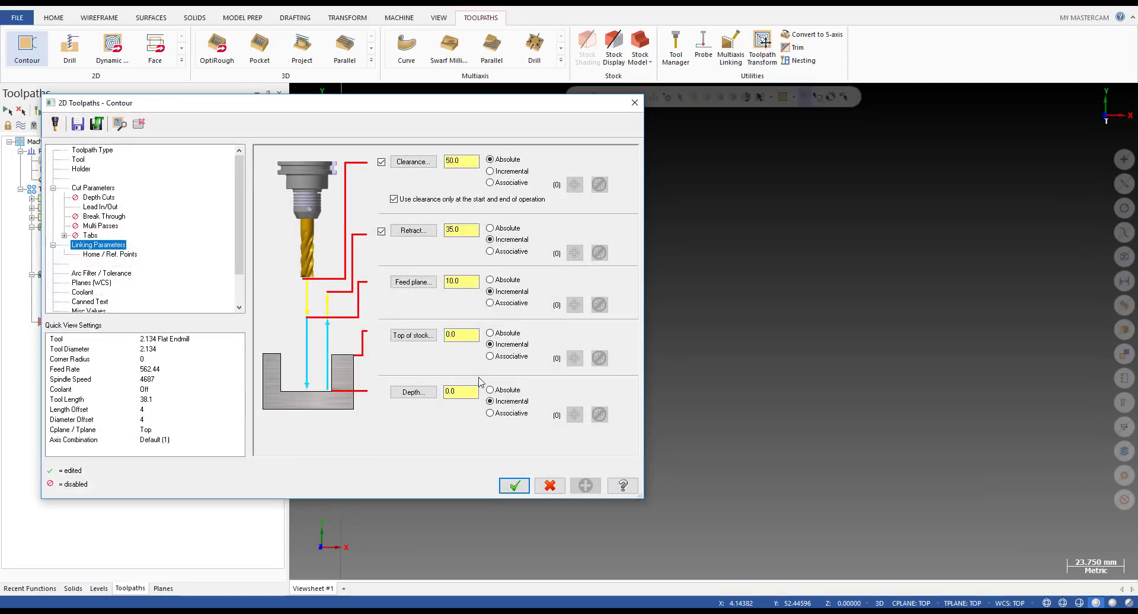
pyautogui.write('2')
pyautogui.press('BackSpace')
pyautogui.write('-2')
pyautogui.click(99, 207)
pyautogui.click(99, 188)
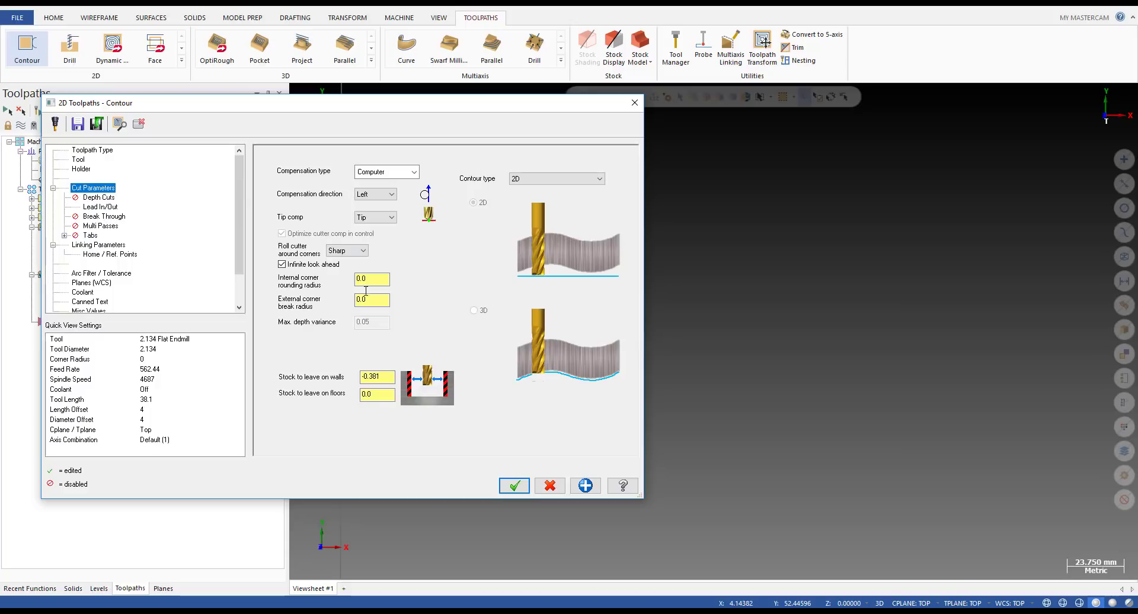
pyautogui.moveTo(385, 380); pyautogui.dragTo(315, 373)
pyautogui.click(90, 245)
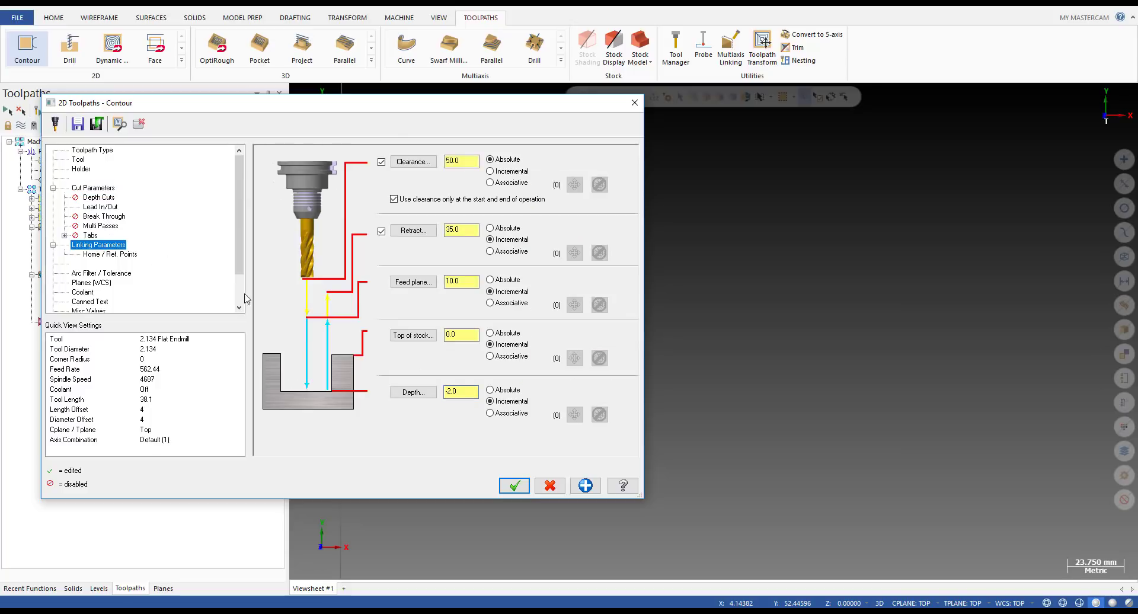
pyautogui.click(505, 485)
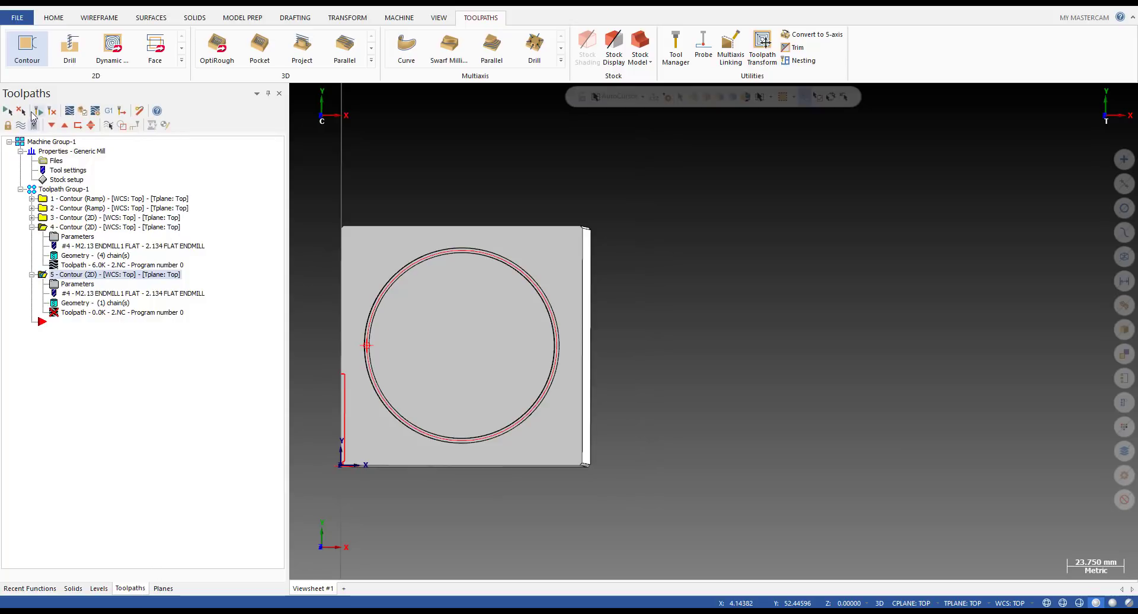
# - Regenerate the new contour operation, view its backplot at the block edge, and close the backplot
pyautogui.click(61, 315)
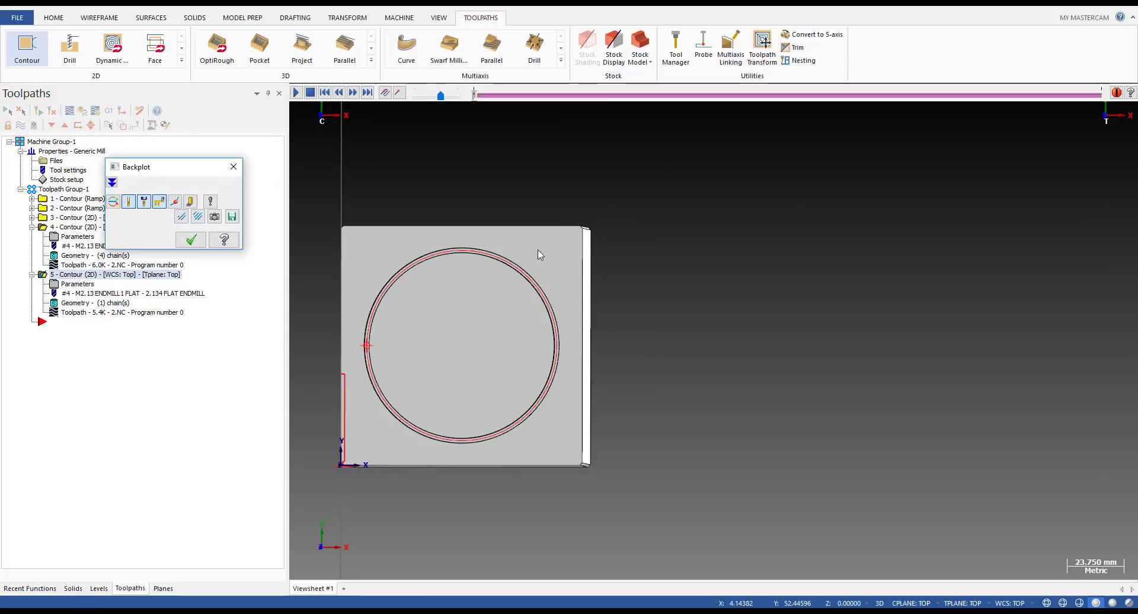
pyautogui.click(554, 240)
pyautogui.scroll(1, 557, 239)
pyautogui.moveTo(557, 237); pyautogui.dragTo(561, 121, button='middle')
pyautogui.click(191, 239)
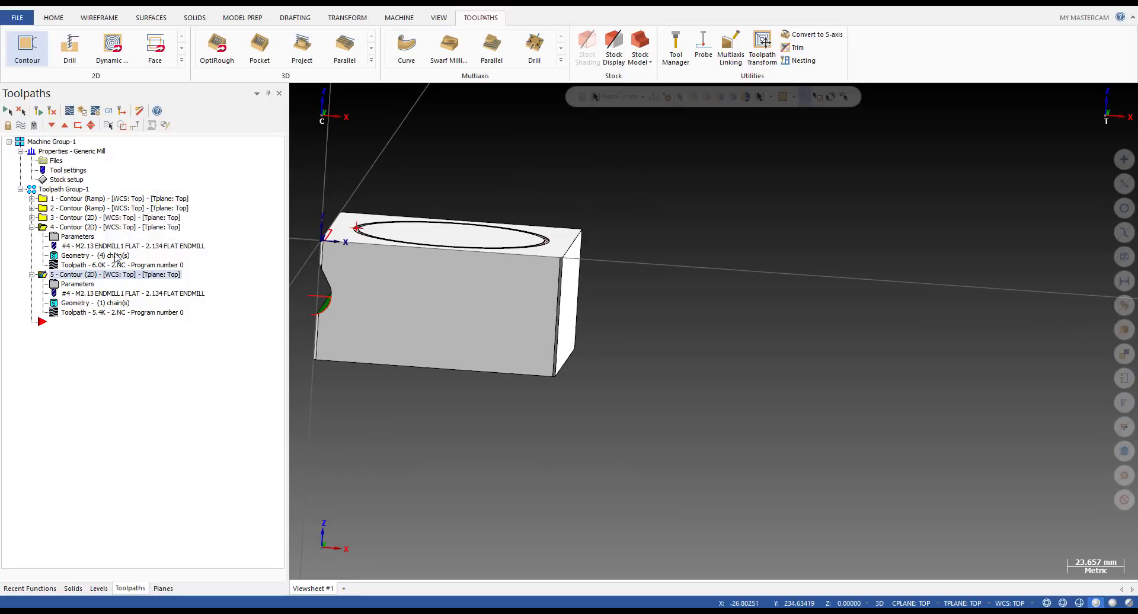
# - Change the tool of the new contour operation to tool 5, 16 Flat Endmill
pyautogui.click(78, 284)
pyautogui.click(78, 160)
pyautogui.click(347, 222)
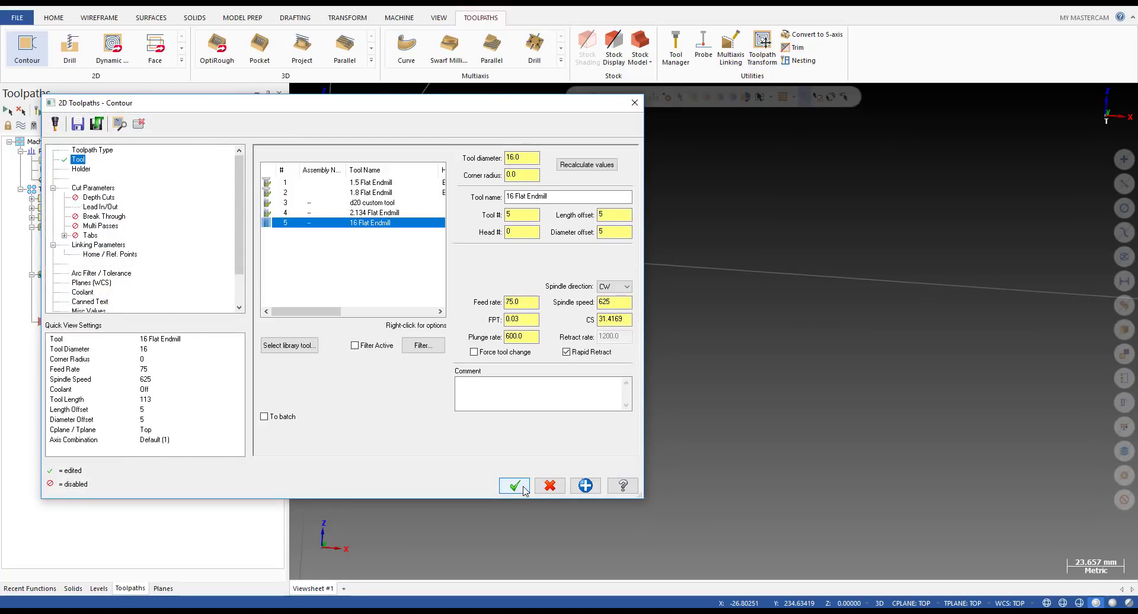
pyautogui.click(514, 485)
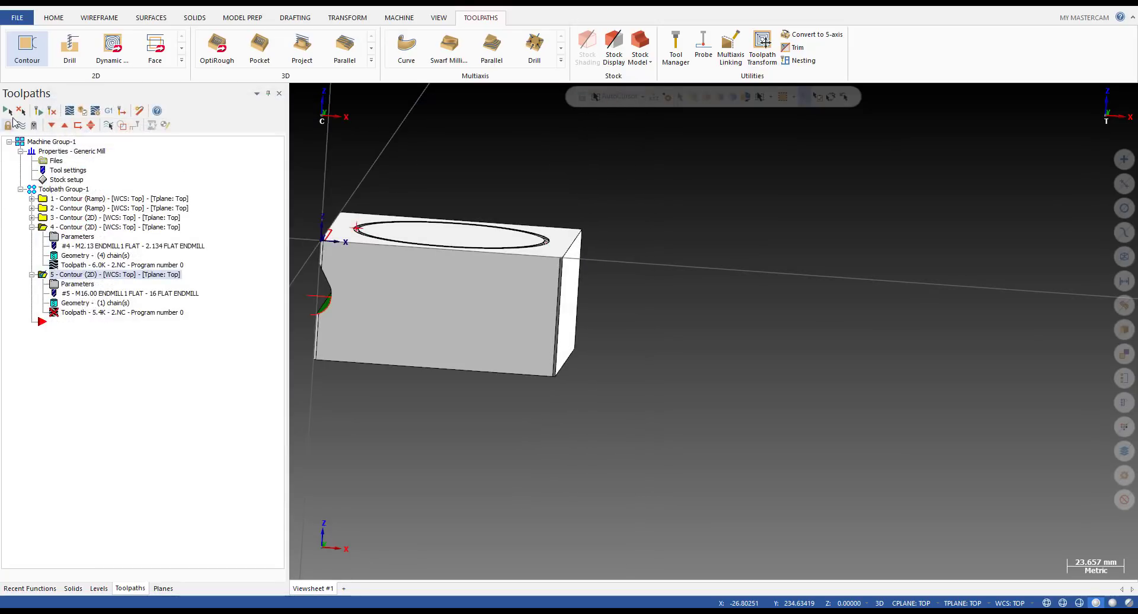
# - Regenerate the edge contour and step through its backplot to view the imported end mill cutting along the block's edge
pyautogui.click(98, 314)
pyautogui.moveTo(547, 259); pyautogui.dragTo(514, 272, button='middle')
pyautogui.press('s')
pyautogui.press('s')
pyautogui.press('s')
pyautogui.press('s')
pyautogui.press('s')
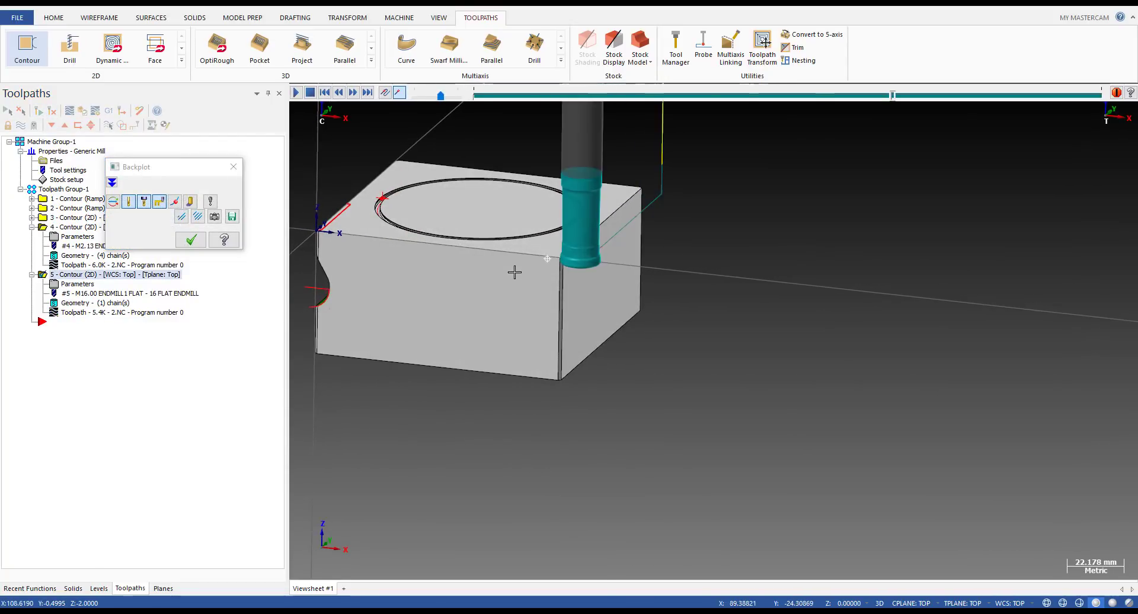
# - Set the edge contour's stock to leave on walls to -10, regenerate the operation, and close its backplot
pyautogui.press('Escape')
pyautogui.click(77, 284)
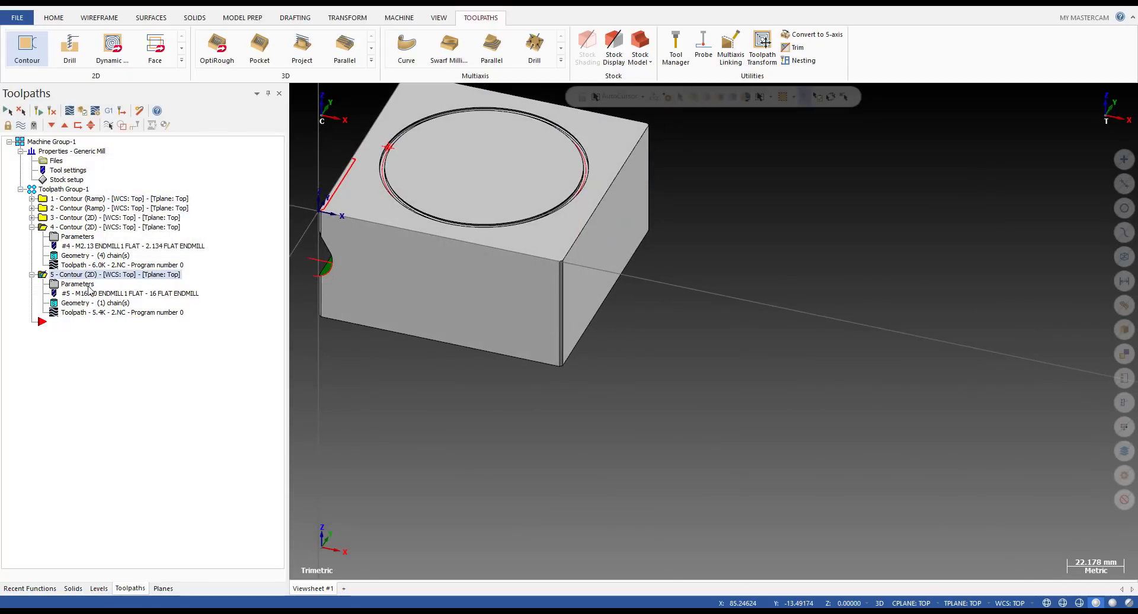
pyautogui.click(380, 377)
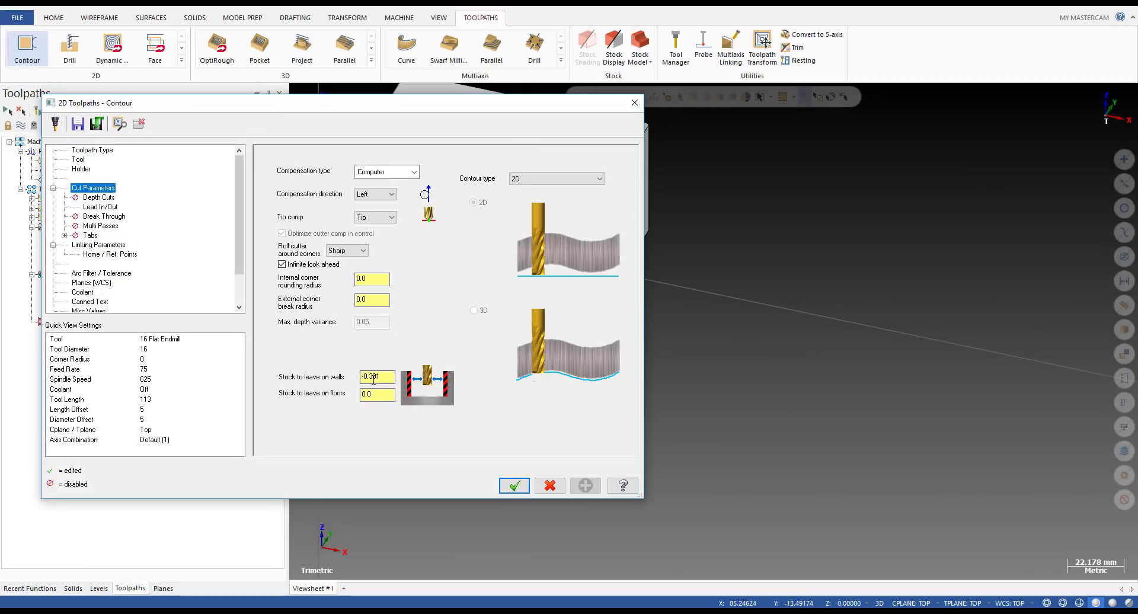
pyautogui.moveTo(386, 378); pyautogui.dragTo(366, 377)
pyautogui.write('1')
pyautogui.click(514, 486)
pyautogui.click(38, 111)
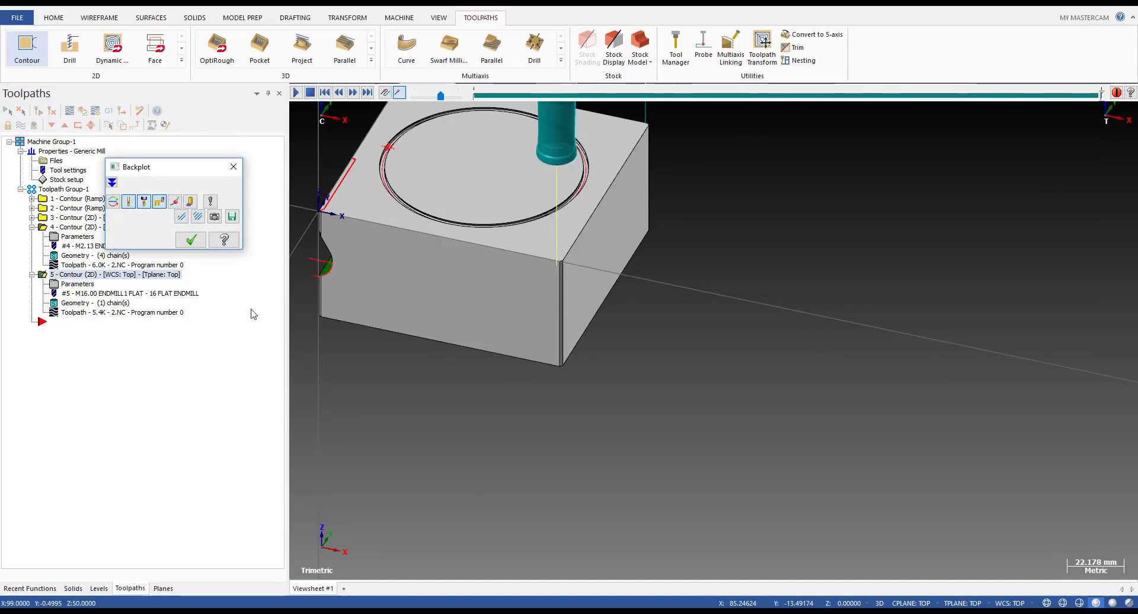
pyautogui.press('Escape')
# - Set the edge contour's depth to -4 in its linking parameters and regenerate the operation
pyautogui.click(78, 285)
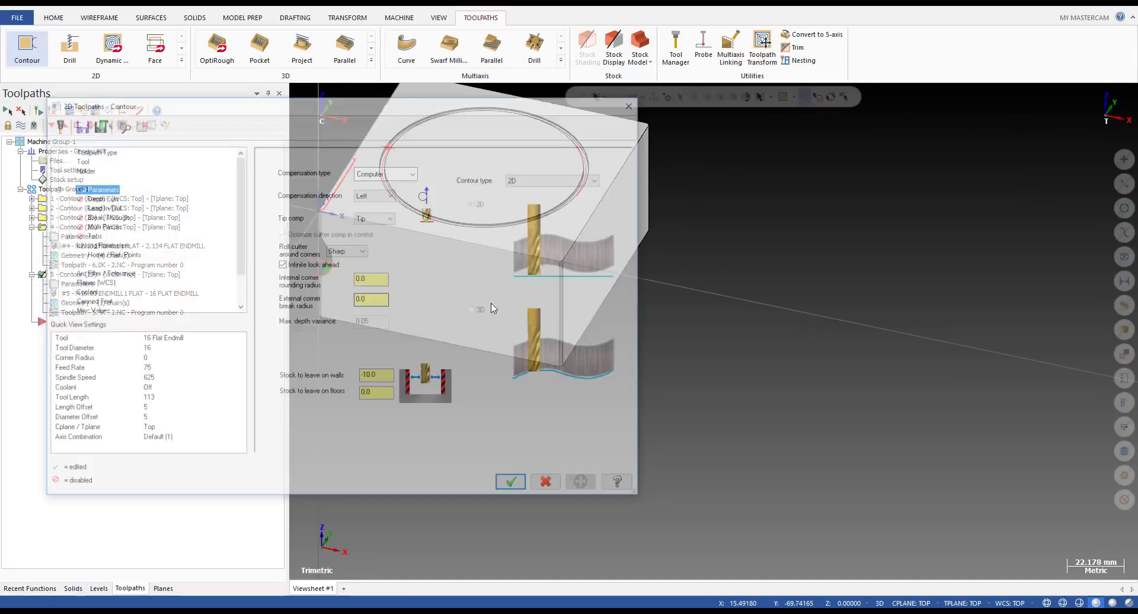
pyautogui.click(111, 246)
pyautogui.moveTo(456, 394); pyautogui.dragTo(449, 394)
pyautogui.click(514, 486)
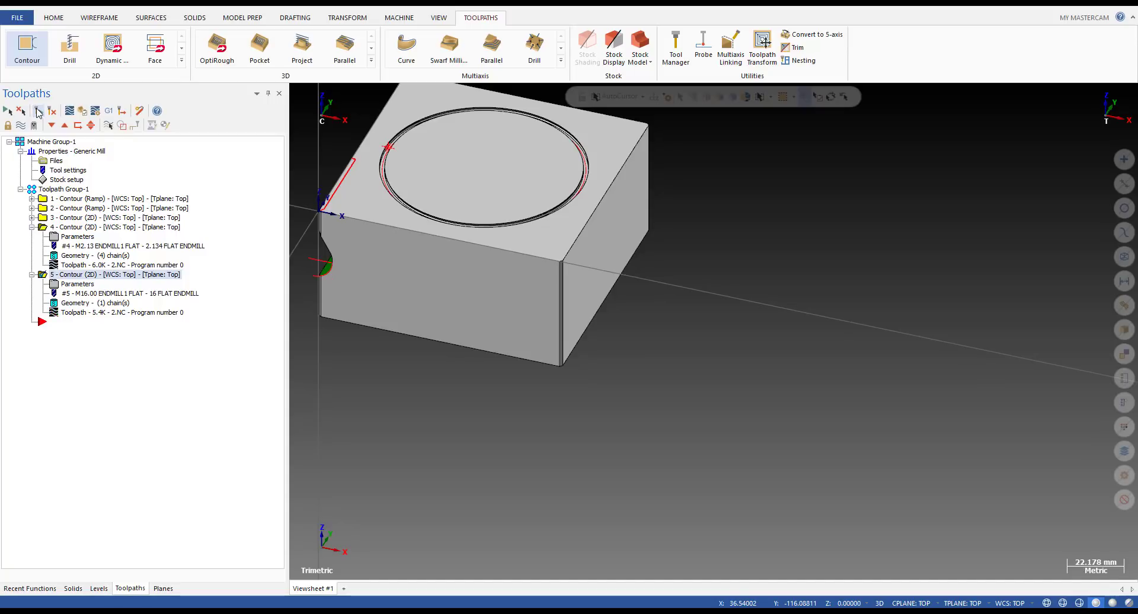
# - Verify the edge contour on the solid stock and step through all its moves to the end of the cut
pyautogui.click(82, 111)
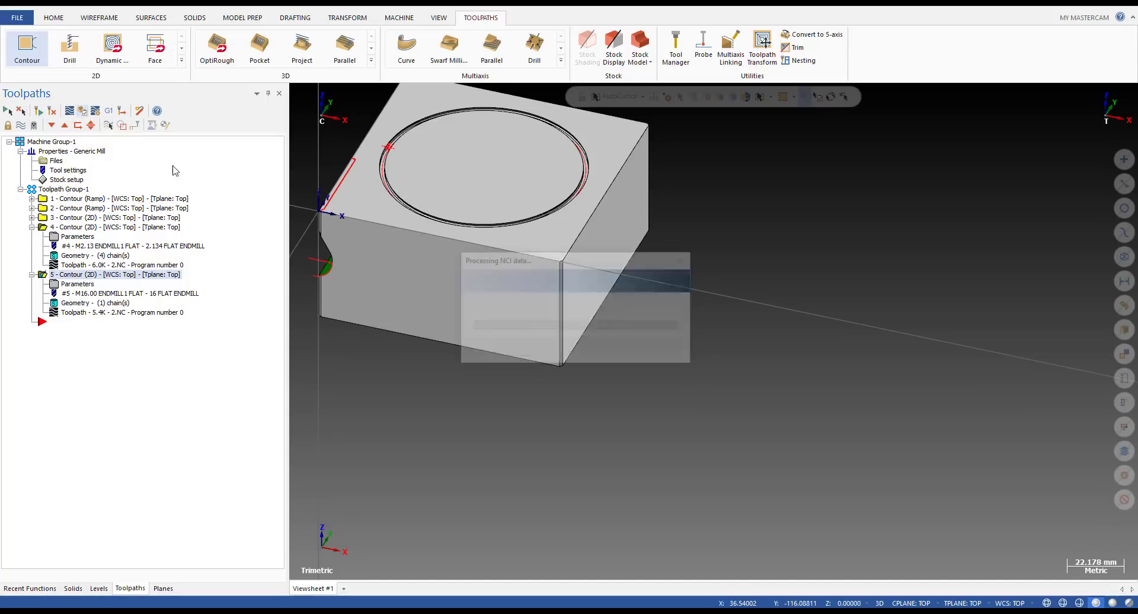
pyautogui.scroll(-4, 478, 324)
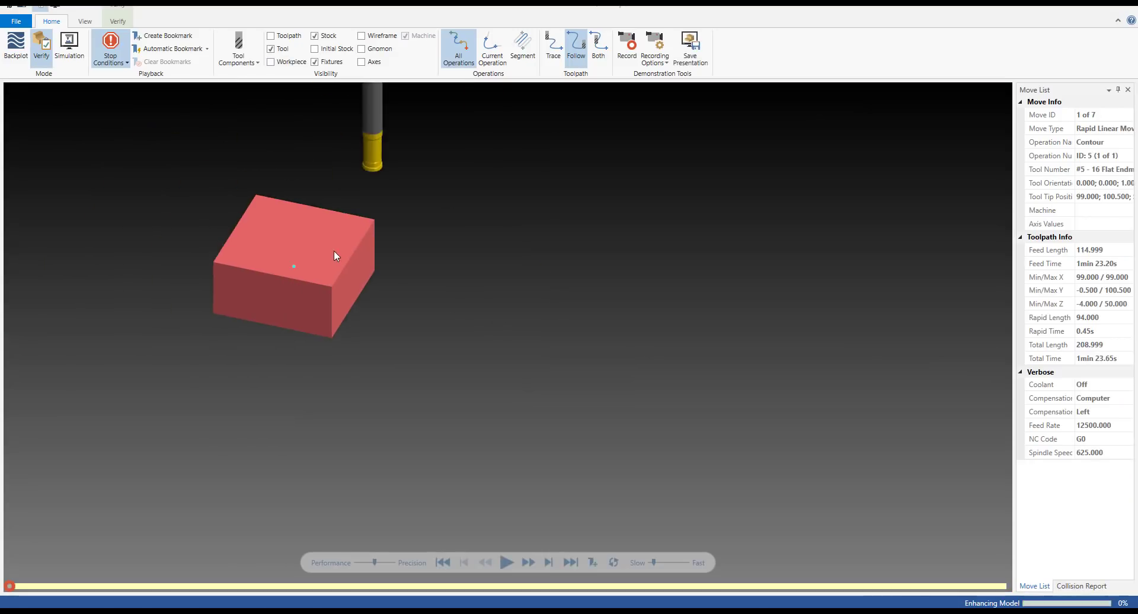
pyautogui.scroll(4, 333, 240)
pyautogui.moveTo(330, 232); pyautogui.dragTo(331, 229, button='middle')
pyautogui.press('s')
pyautogui.press('s')
pyautogui.press('s')
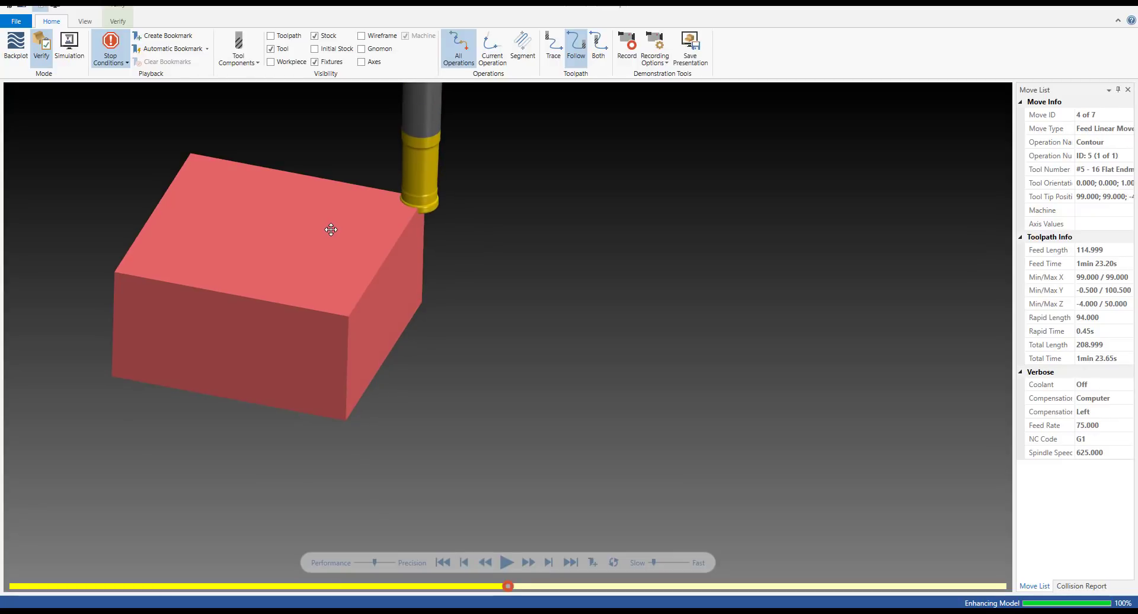
pyautogui.press('s')
pyautogui.scroll(2, 409, 247)
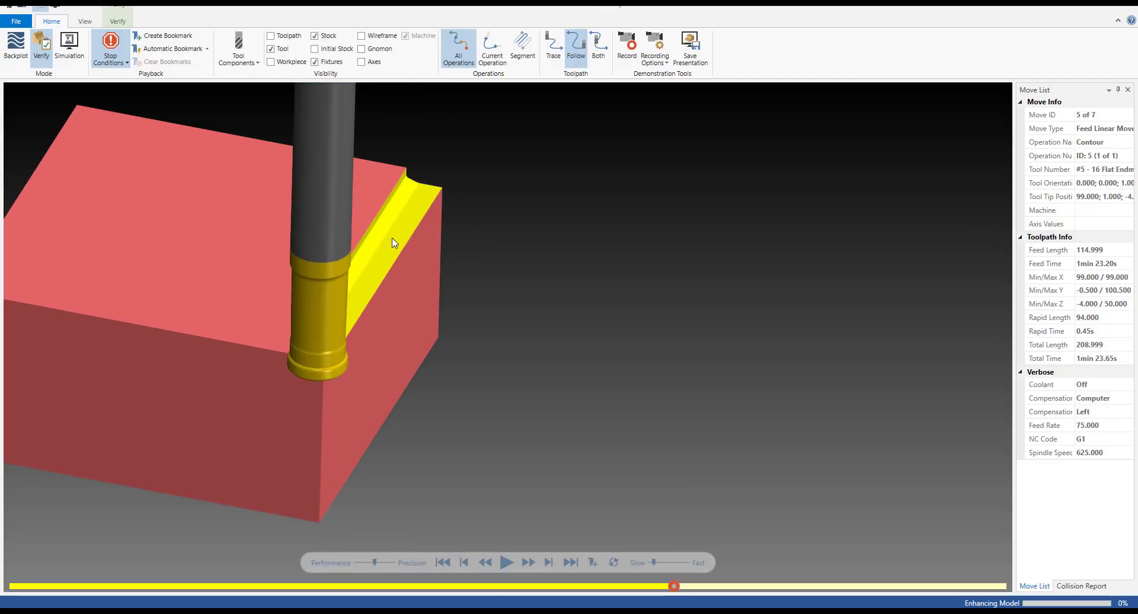
pyautogui.press('s')
pyautogui.press('s')
# - Examine the profile the custom end mill leaves along the stock's edge from several angles, and close the simulator
pyautogui.scroll(1, 375, 256)
pyautogui.moveTo(374, 257); pyautogui.dragTo(384, 232, button='middle')
pyautogui.scroll(1, 421, 177)
pyautogui.scroll(1, 365, 176)
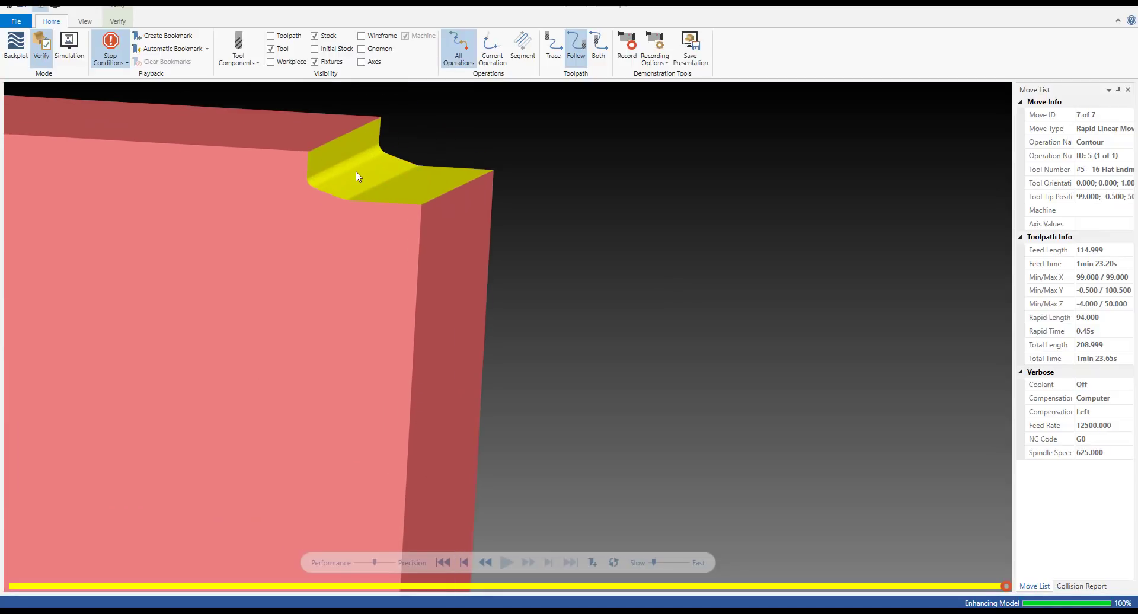
pyautogui.scroll(1, 366, 163)
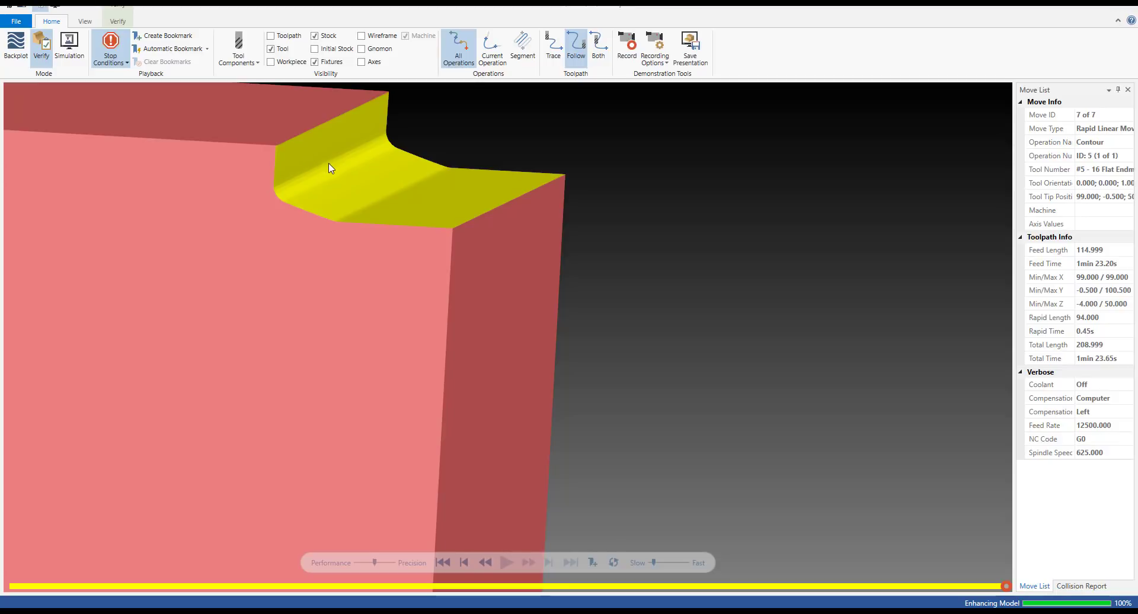
pyautogui.moveTo(419, 174); pyautogui.dragTo(394, 177, button='middle')
pyautogui.scroll(-5, 510, 233)
pyautogui.moveTo(510, 232); pyautogui.dragTo(434, 232, button='middle')
pyautogui.scroll(5, 624, 236)
pyautogui.moveTo(522, 214); pyautogui.dragTo(529, 218, button='middle')
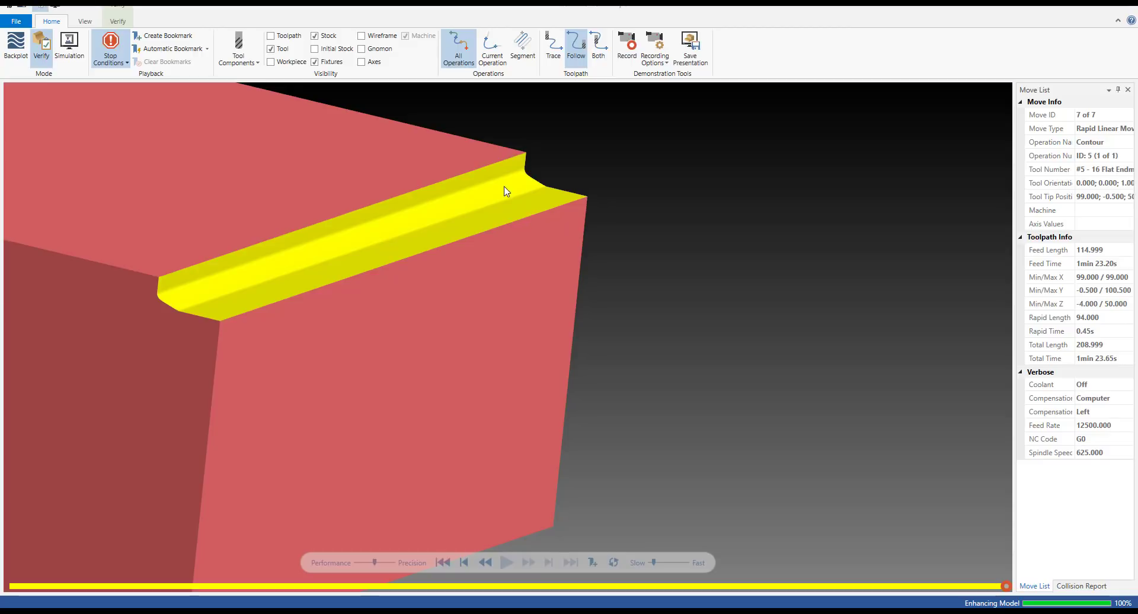
pyautogui.moveTo(506, 184)
pyautogui.mouseDown(button='middle')
pyautogui.moveTo(564, 163)
pyautogui.moveTo(595, 127)
pyautogui.moveTo(515, 202)
pyautogui.mouseUp(button='middle')
pyautogui.scroll(-2, 564, 163)
pyautogui.scroll(2, 516, 206)
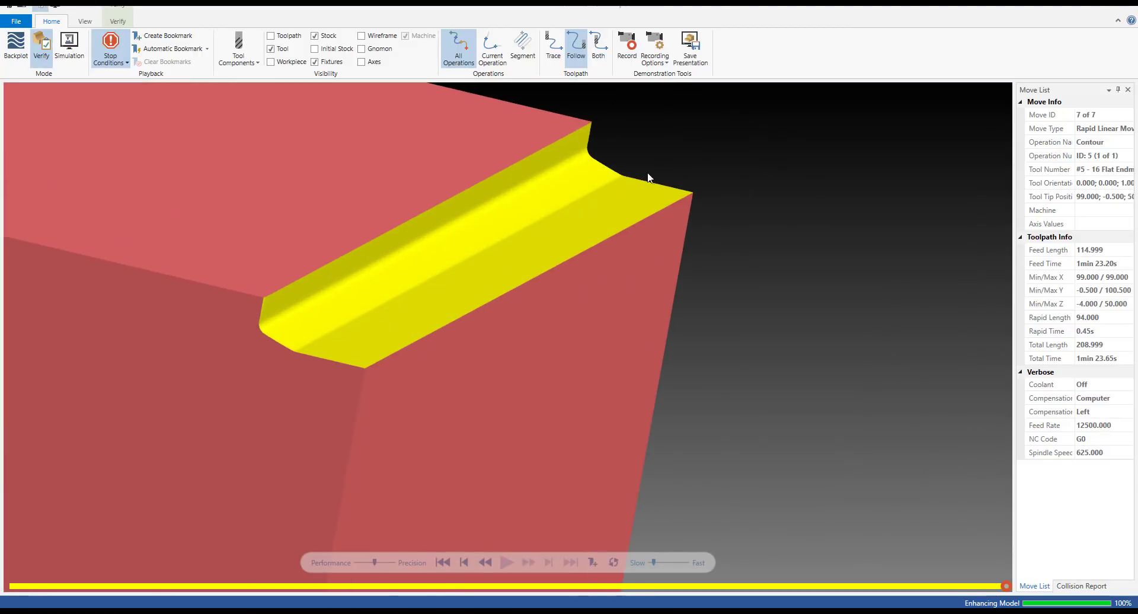
pyautogui.click(1117, 7)
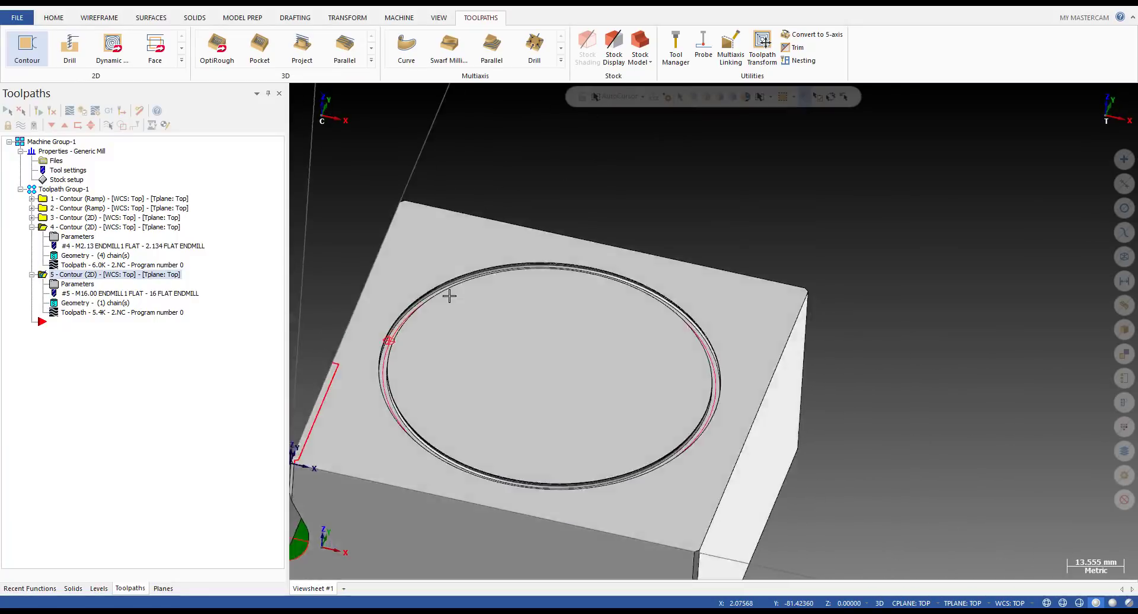
# - View the part from the top, open the Tool Manager to review the machine group's tools, and close it
pyautogui.hotkey('alt', '1')
pyautogui.moveTo(404, 366); pyautogui.dragTo(473, 284, button='middle')
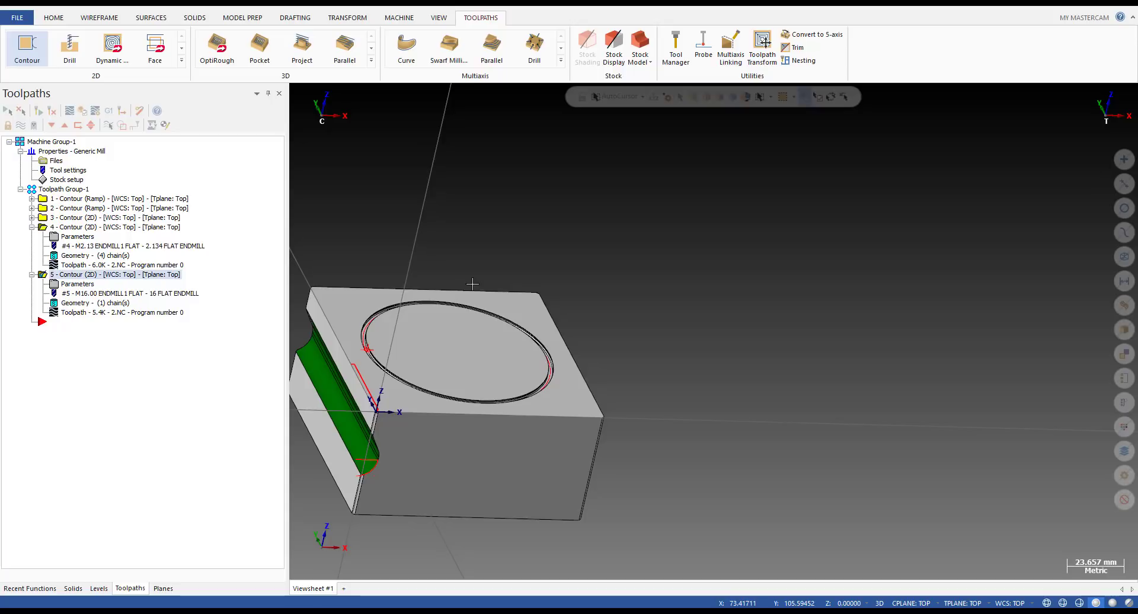
pyautogui.hotkey('alt', '1')
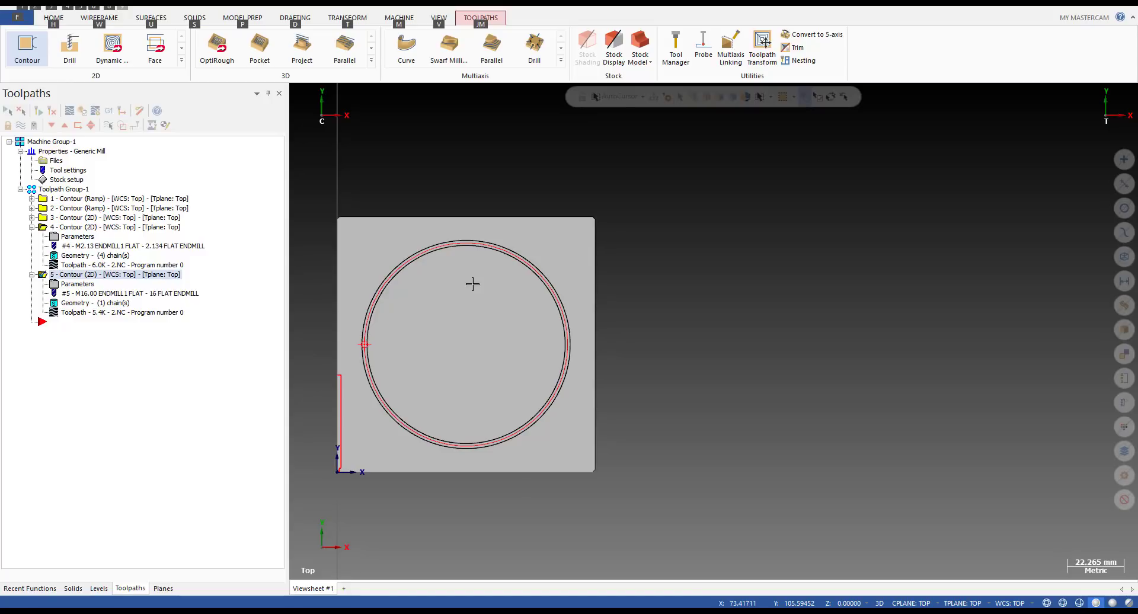
pyautogui.click(673, 54)
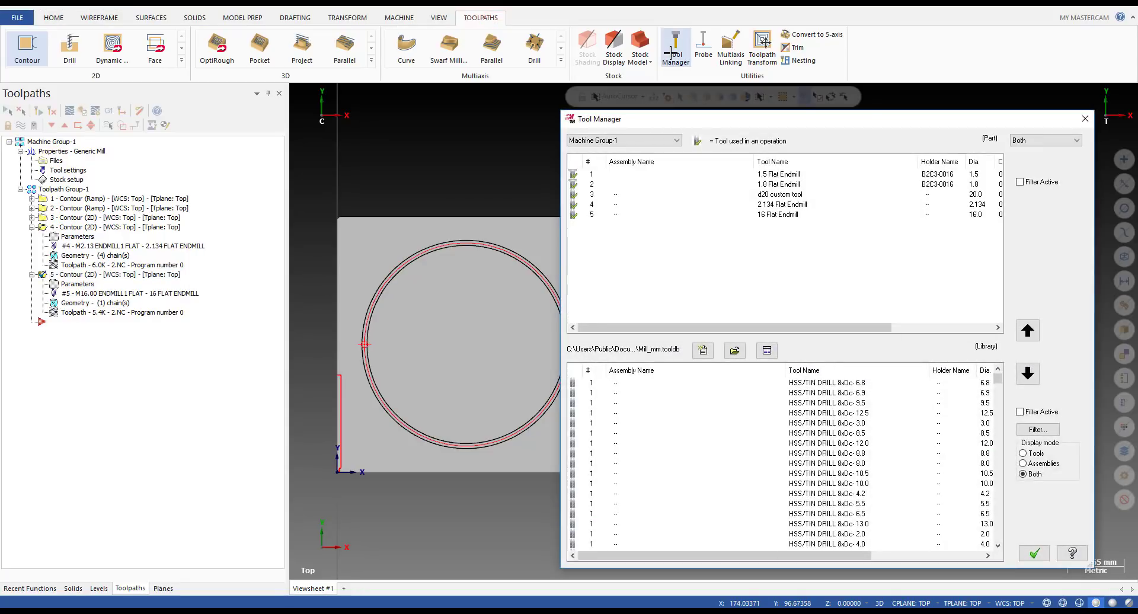
pyautogui.press('Escape')
pyautogui.scroll(-3, 686, 214)
pyautogui.moveTo(554, 322)
pyautogui.mouseDown(button='middle')
pyautogui.moveTo(554, 292)
pyautogui.moveTo(624, 270)
pyautogui.moveTo(645, 277)
pyautogui.moveTo(490, 310)
pyautogui.mouseUp(button='middle')
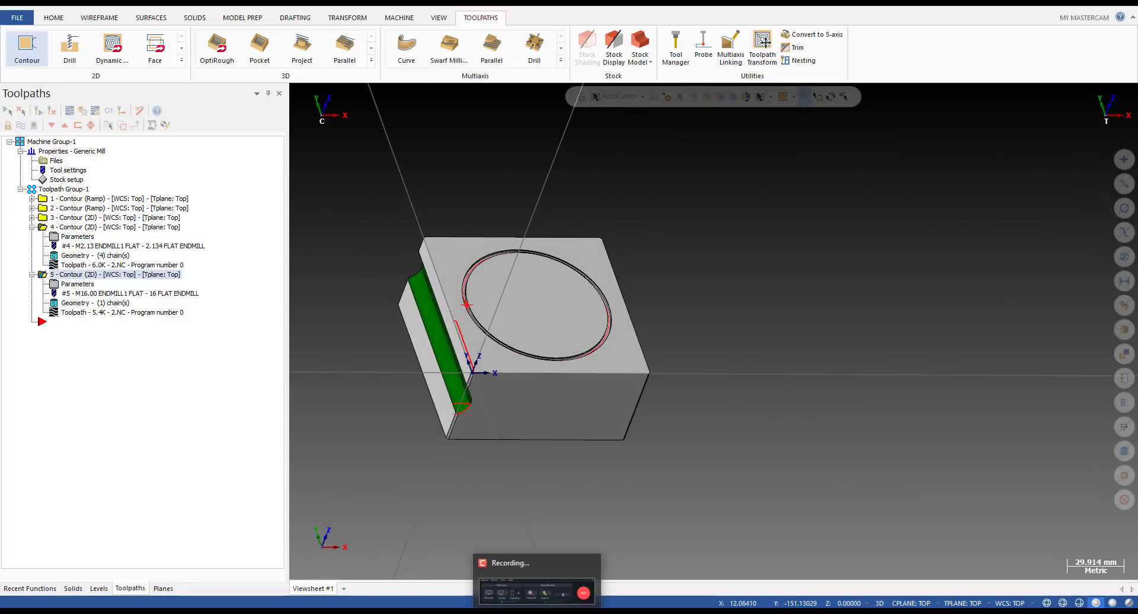
pyautogui.click(552, 601)
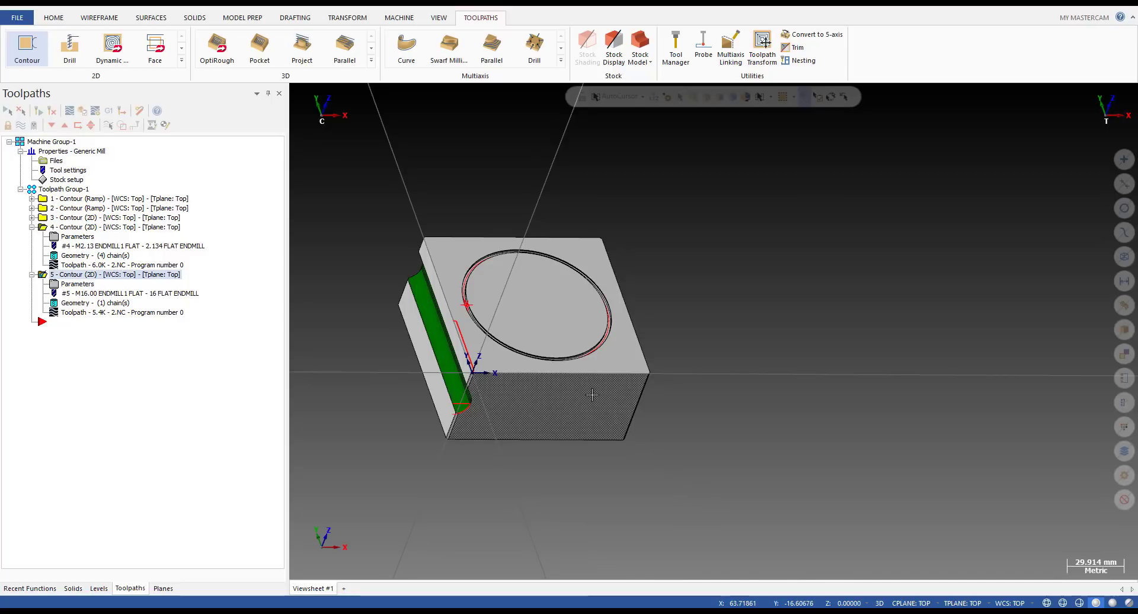
pyautogui.hotkey('alt', '1')
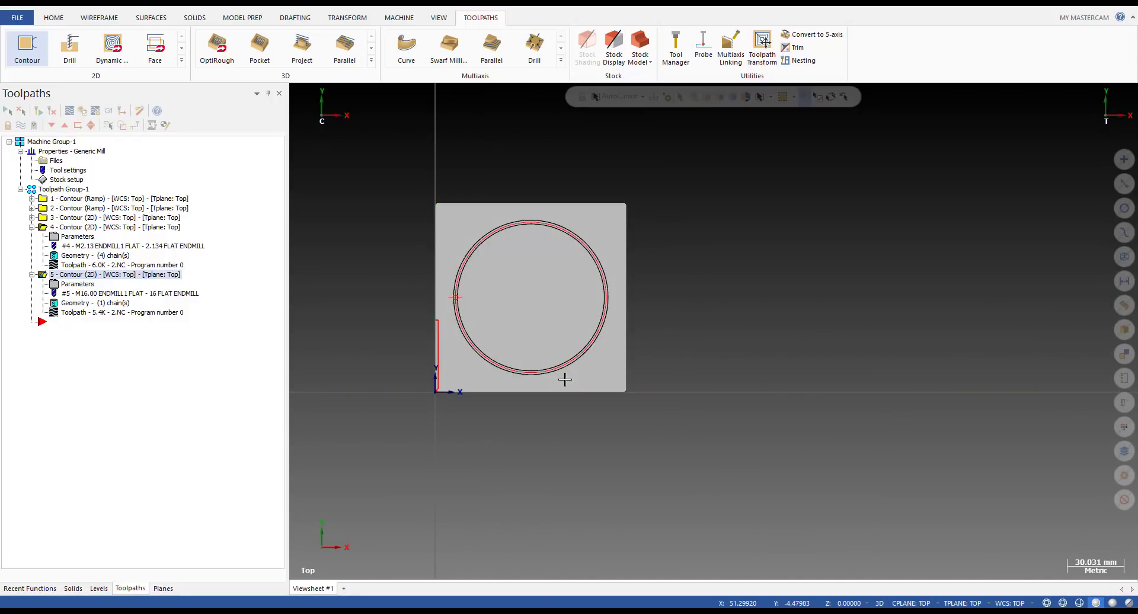
pyautogui.moveTo(563, 378); pyautogui.dragTo(688, 344, button='middle')
pyautogui.scroll(1, 434, 313)
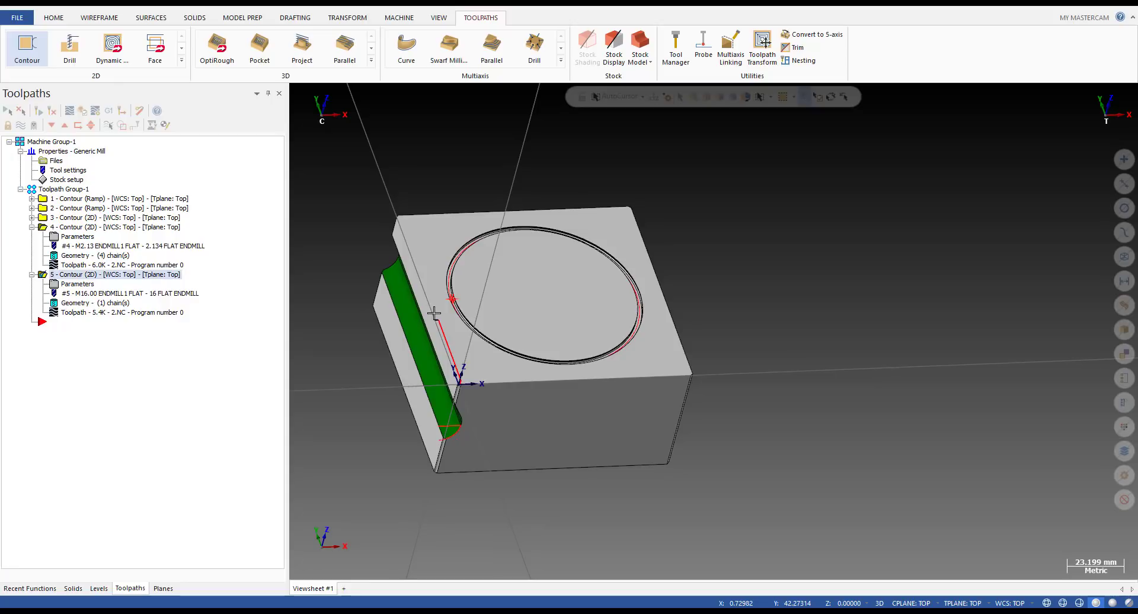